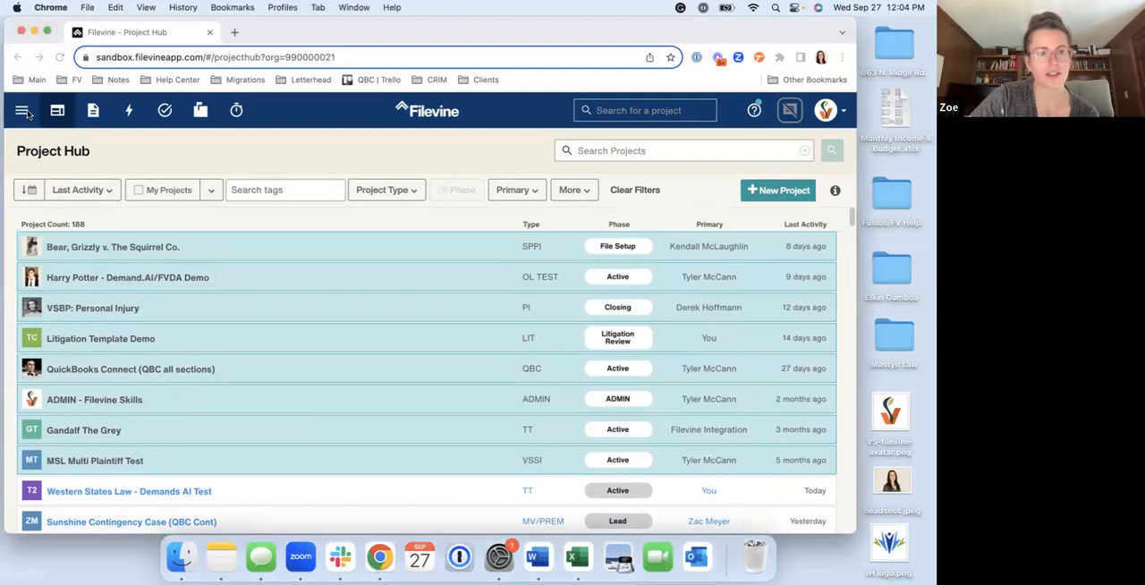
Open the demo report from the saved reports list and look through its project rows
left_click(18, 112)
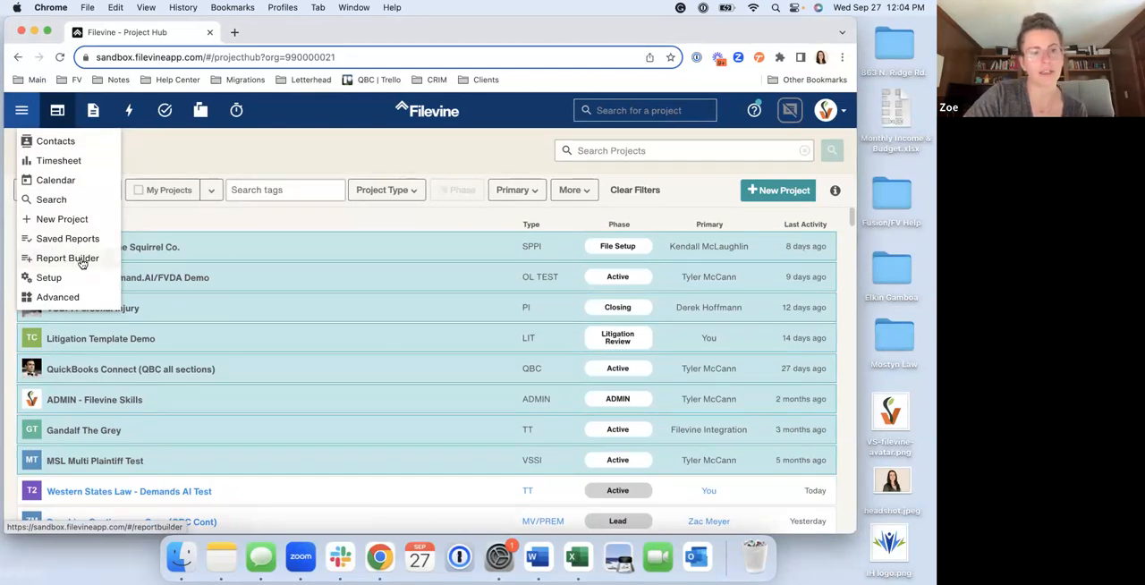
left_click(68, 239)
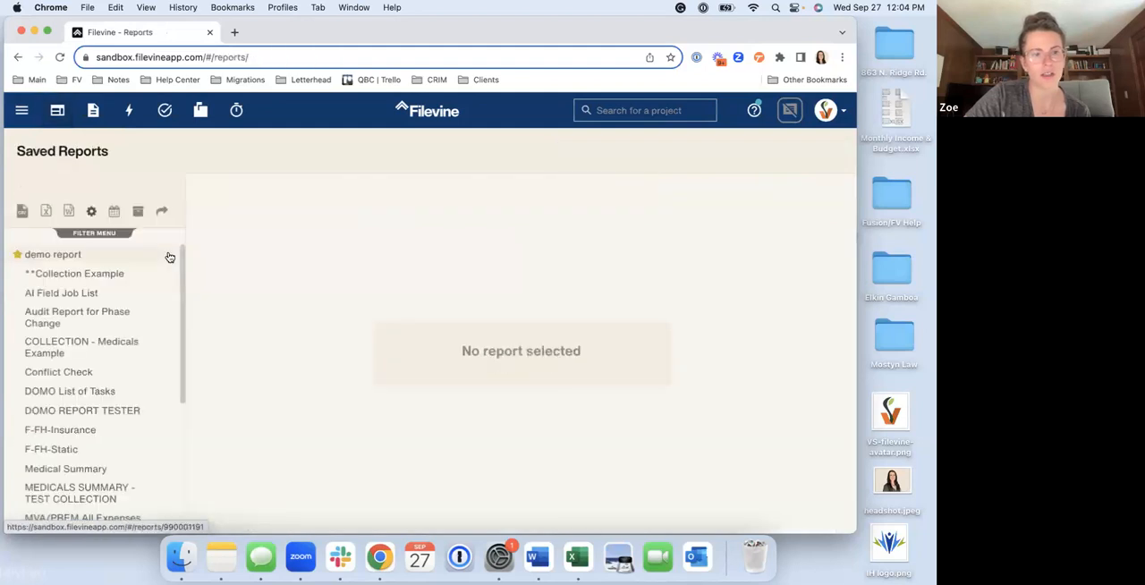
scroll(110, 300, "down", 3)
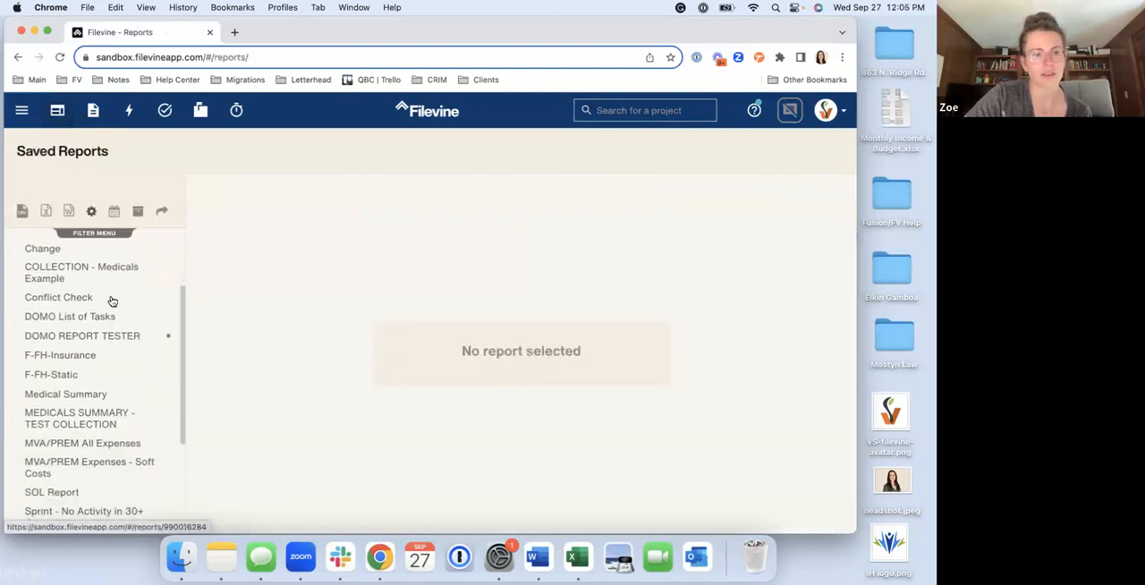
scroll(110, 298, "down", 2)
scroll(110, 298, "up", 6)
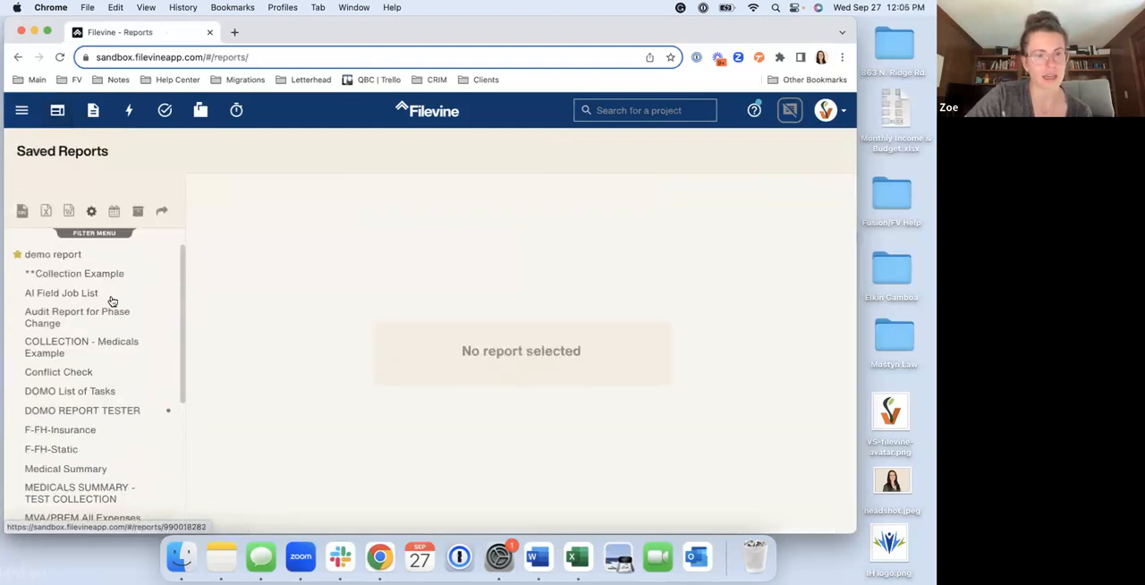
left_click(68, 258)
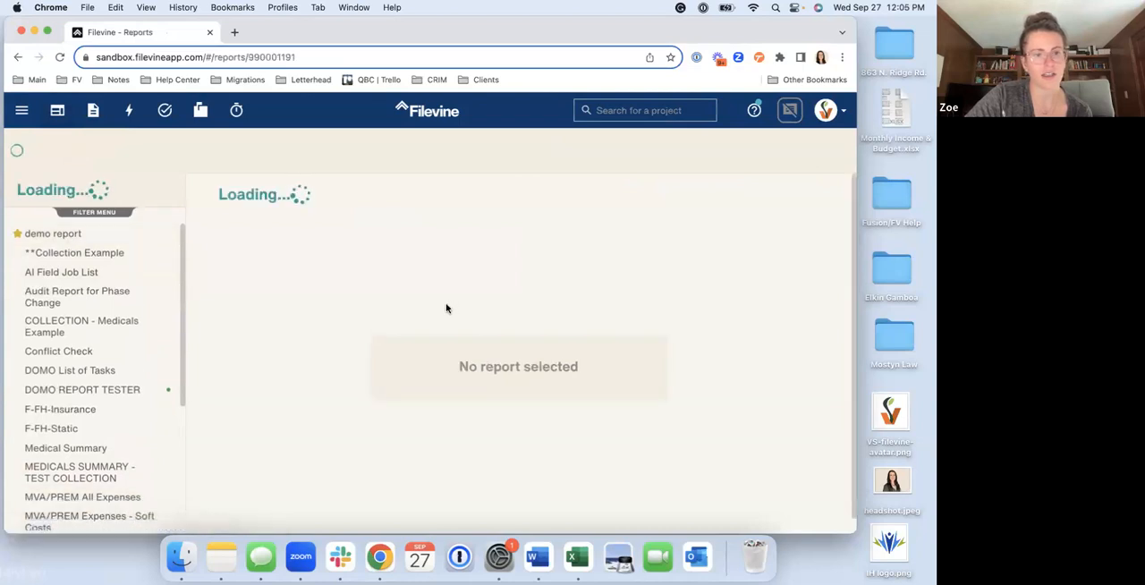
scroll(412, 439, "down", 2)
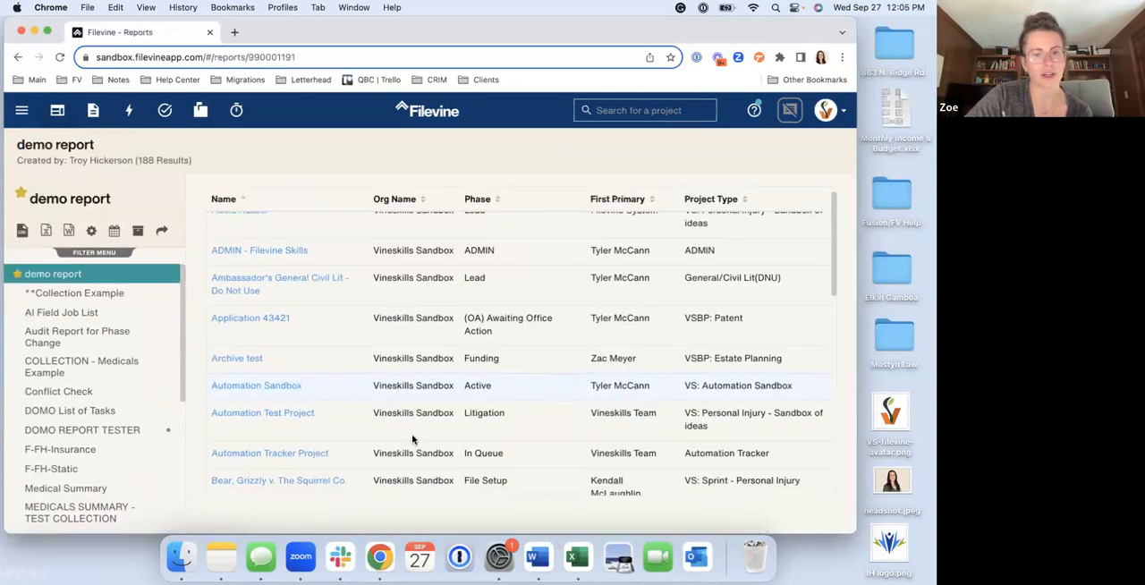
scroll(413, 439, "up", 2)
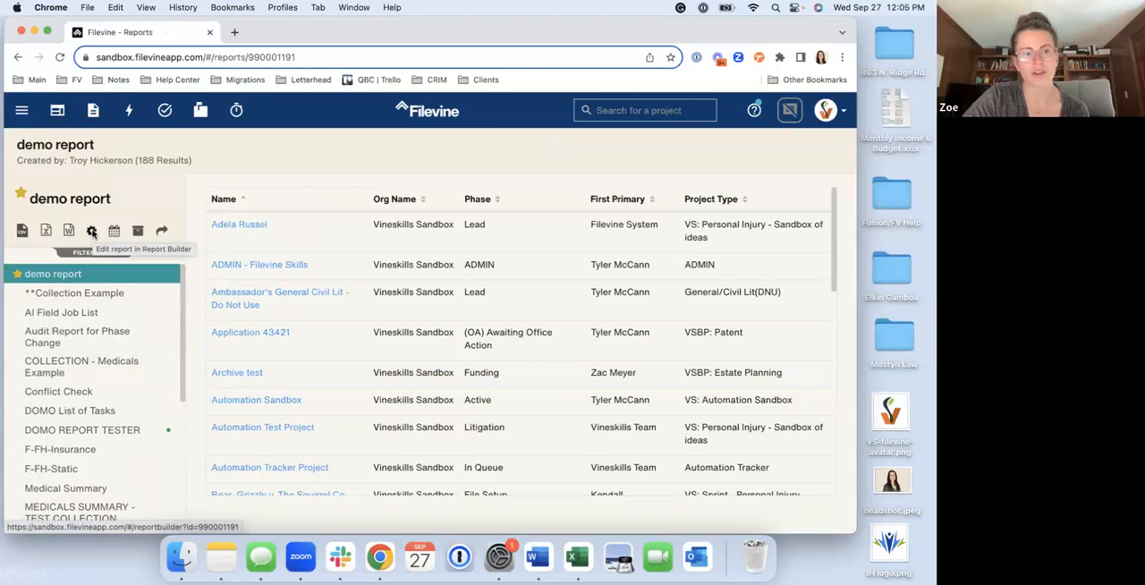
Examine the demo report's sharing options, filtering the shareable users by a person's name, and close them without sharing
left_click(161, 230)
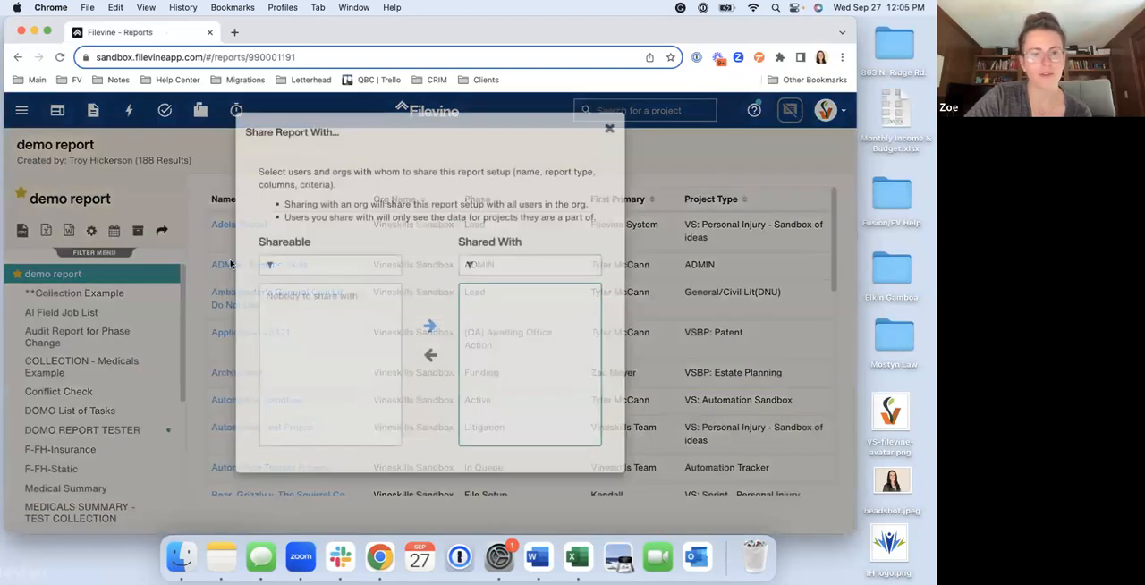
type("jasm")
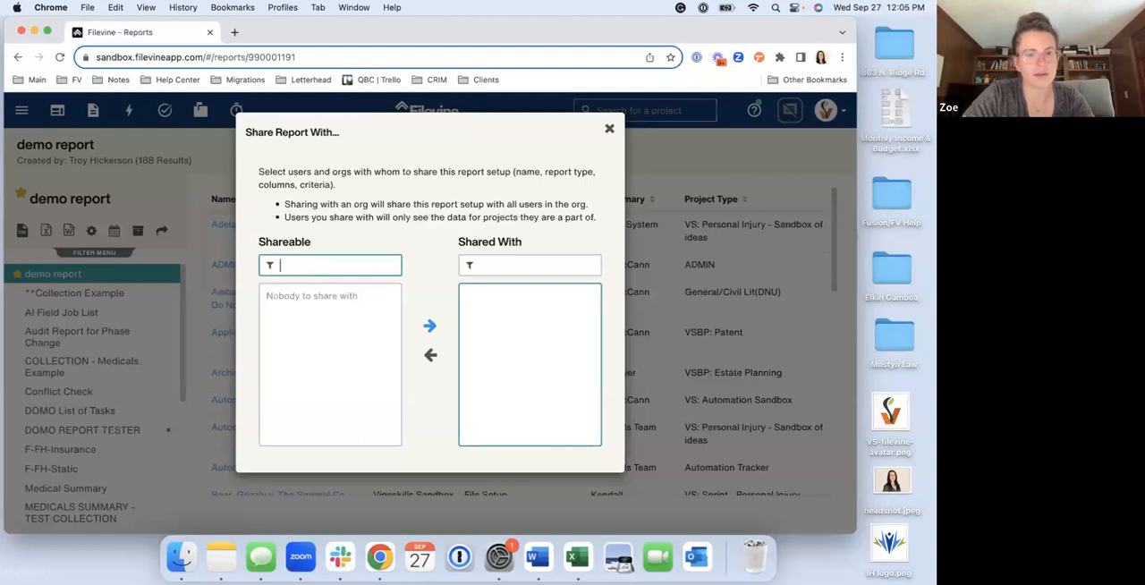
left_click(609, 130)
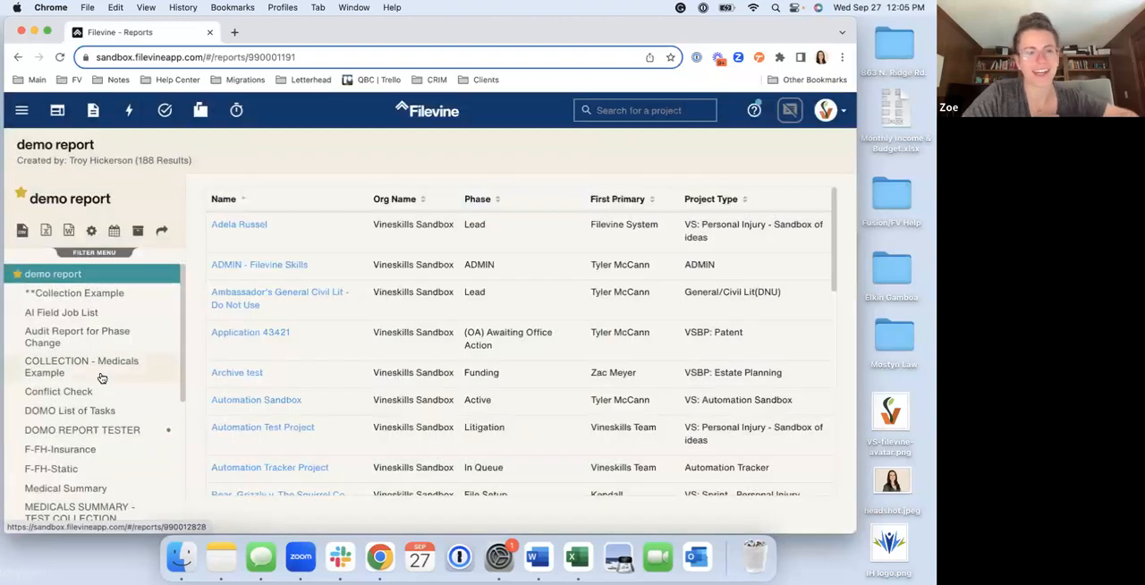
left_click(162, 233)
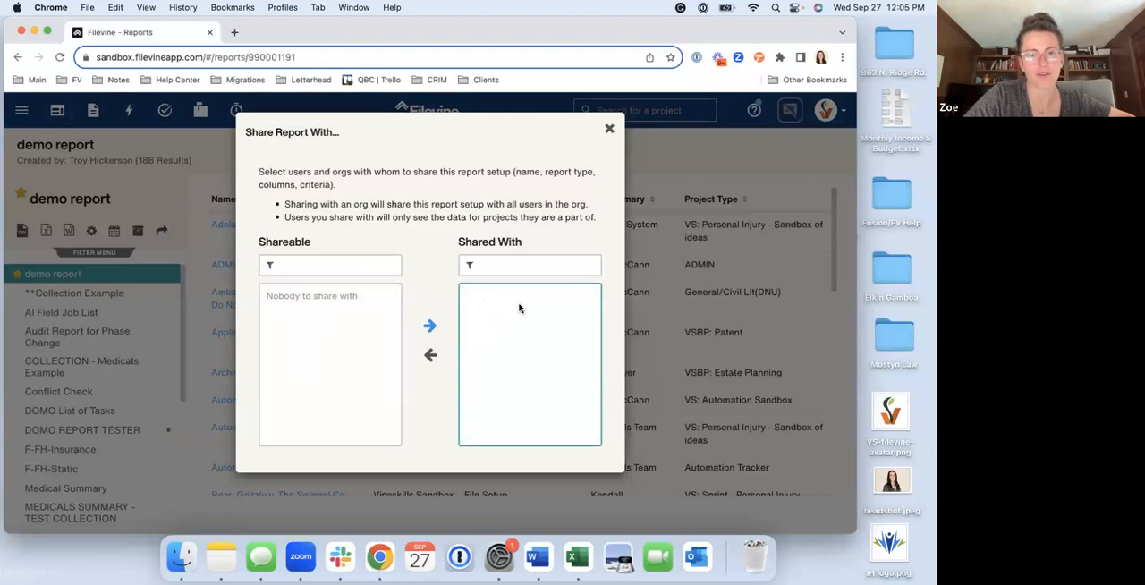
left_click(609, 131)
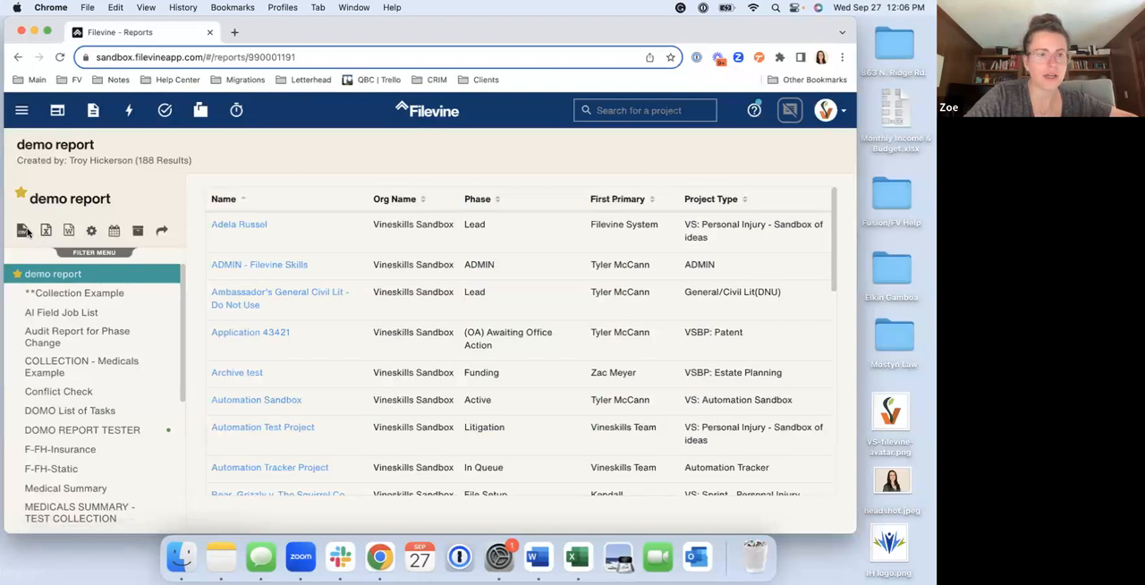
Go to the Report Builder and load the demo report from My Reports
left_click(22, 110)
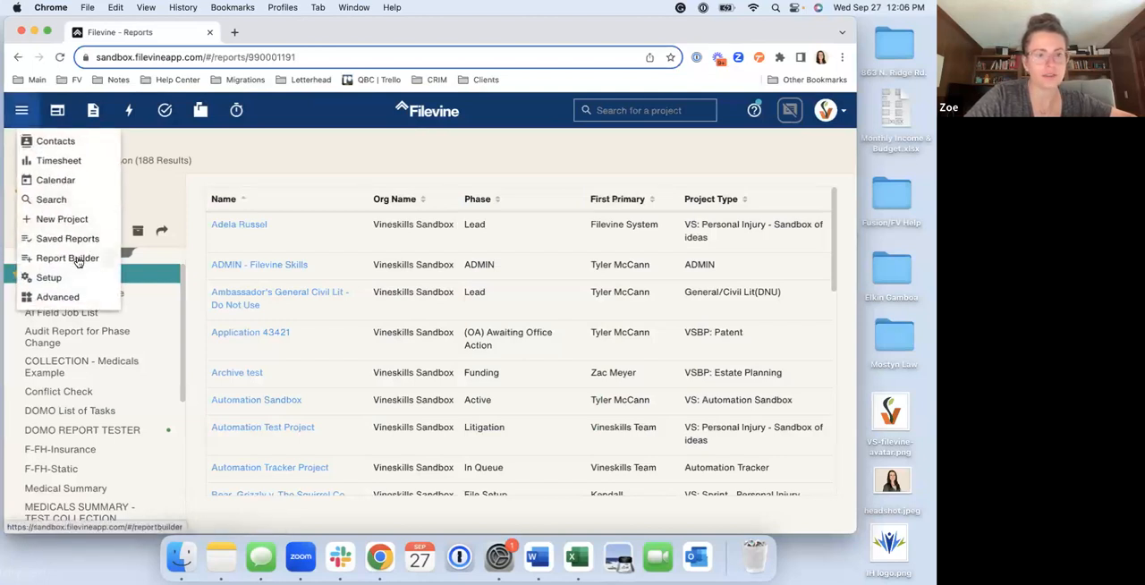
left_click(78, 260)
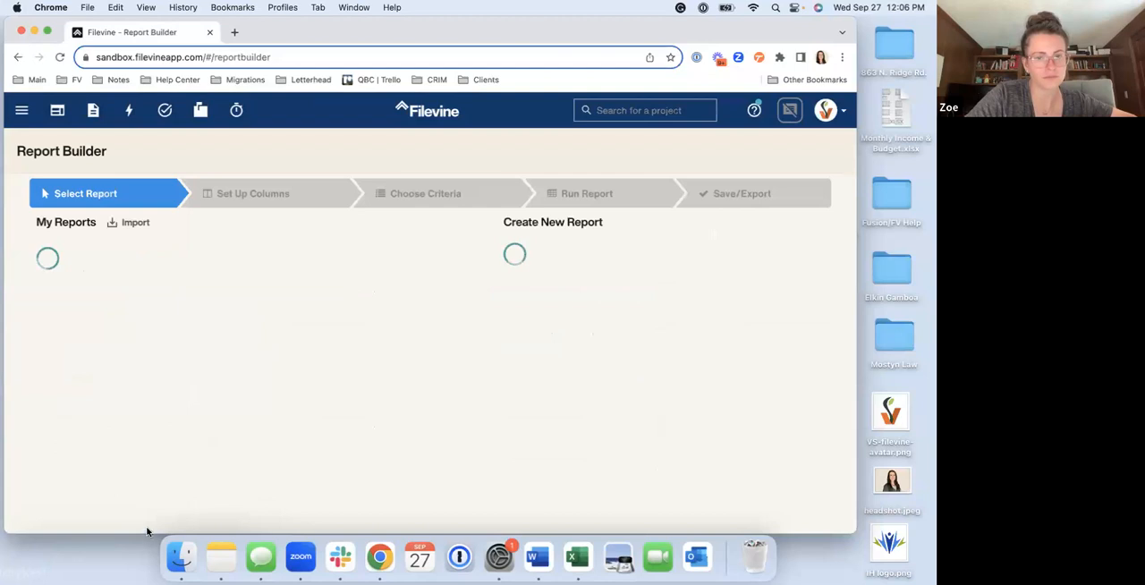
scroll(317, 350, "down", 3)
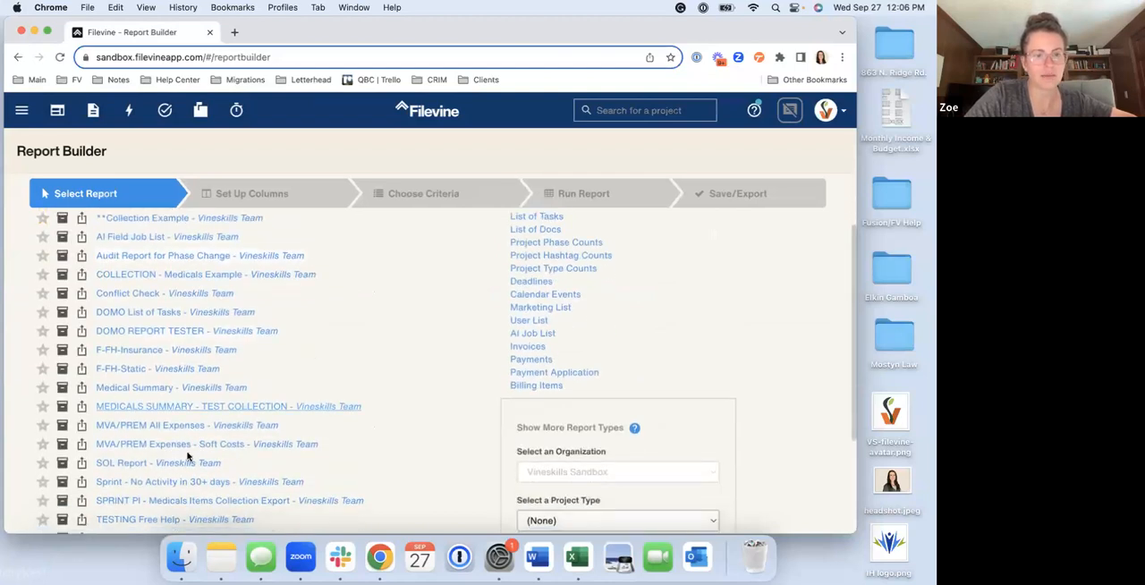
scroll(199, 296, "up", 2)
scroll(199, 297, "down", 2)
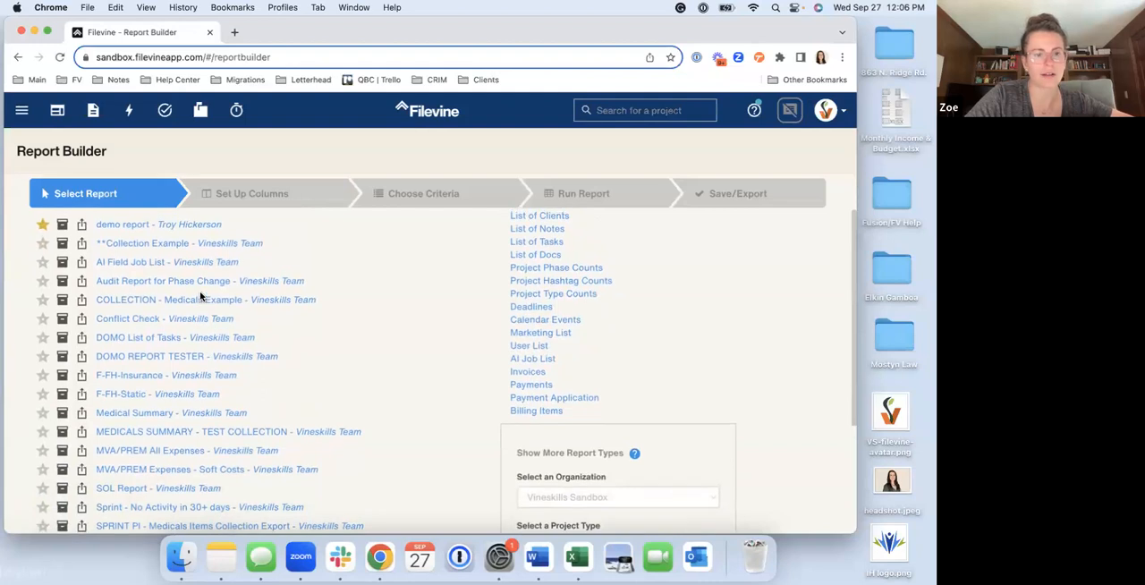
scroll(200, 290, "up", 2)
left_click(161, 287)
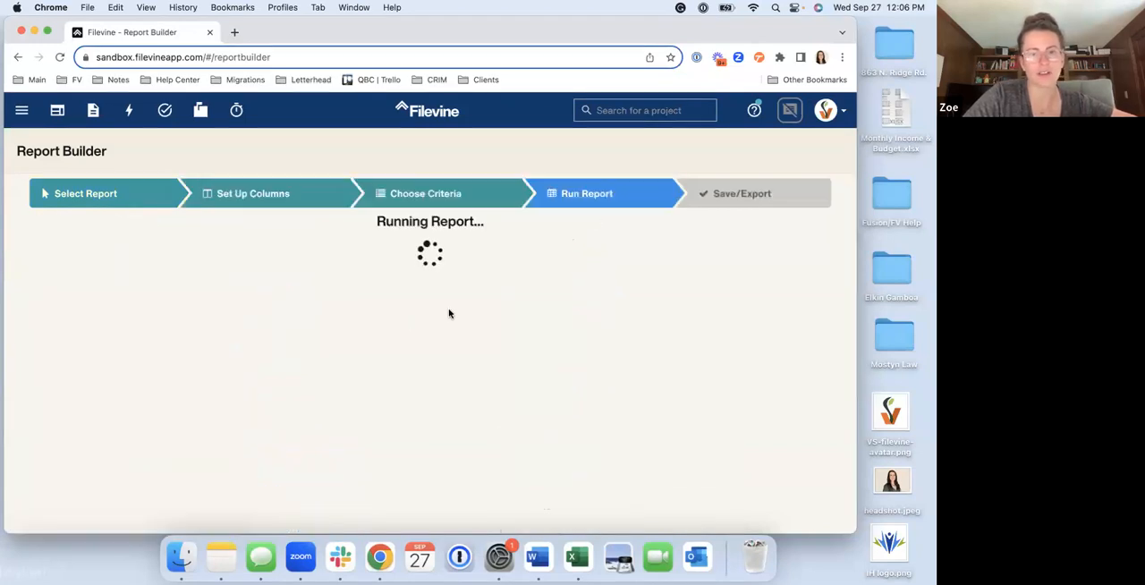
Step through the demo report's column and criteria stages and review its save and export options
left_click(247, 197)
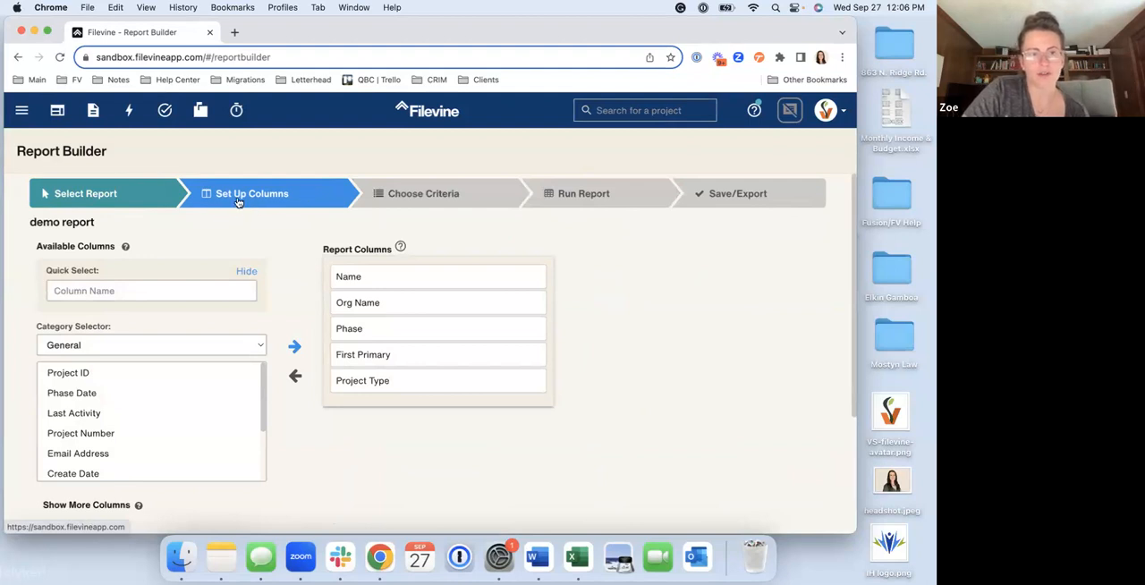
left_click(405, 197)
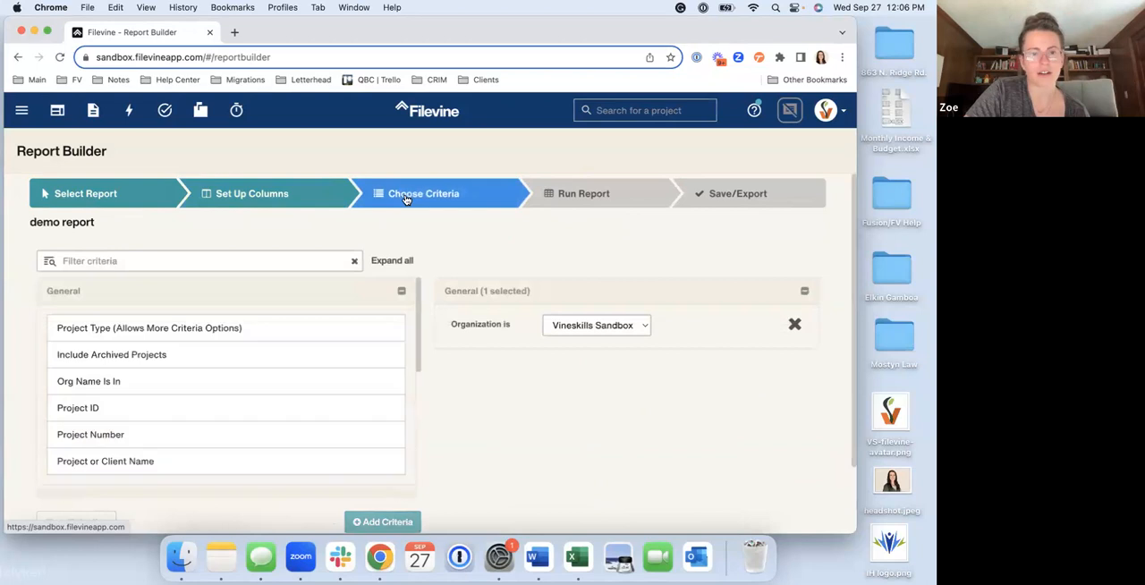
left_click(713, 197)
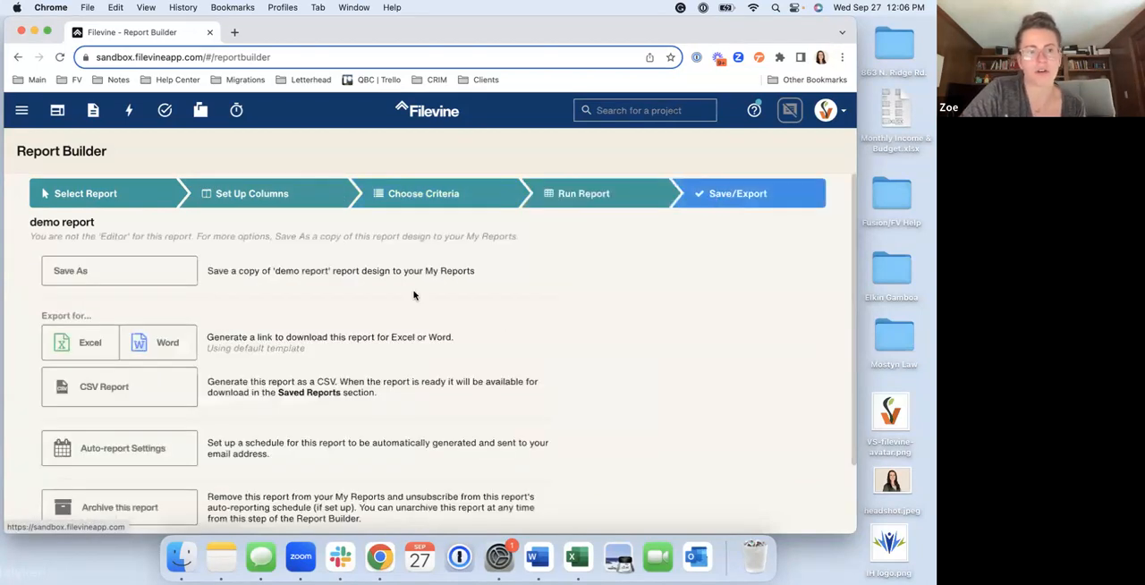
scroll(413, 295, "down", 3)
scroll(414, 295, "up", 3)
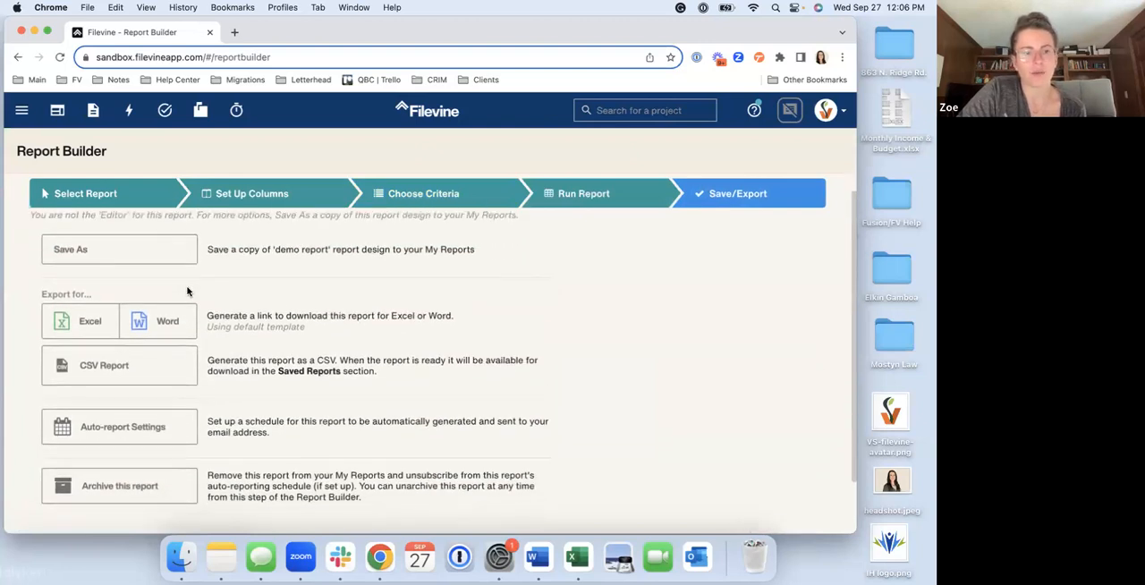
scroll(187, 290, "down", 2)
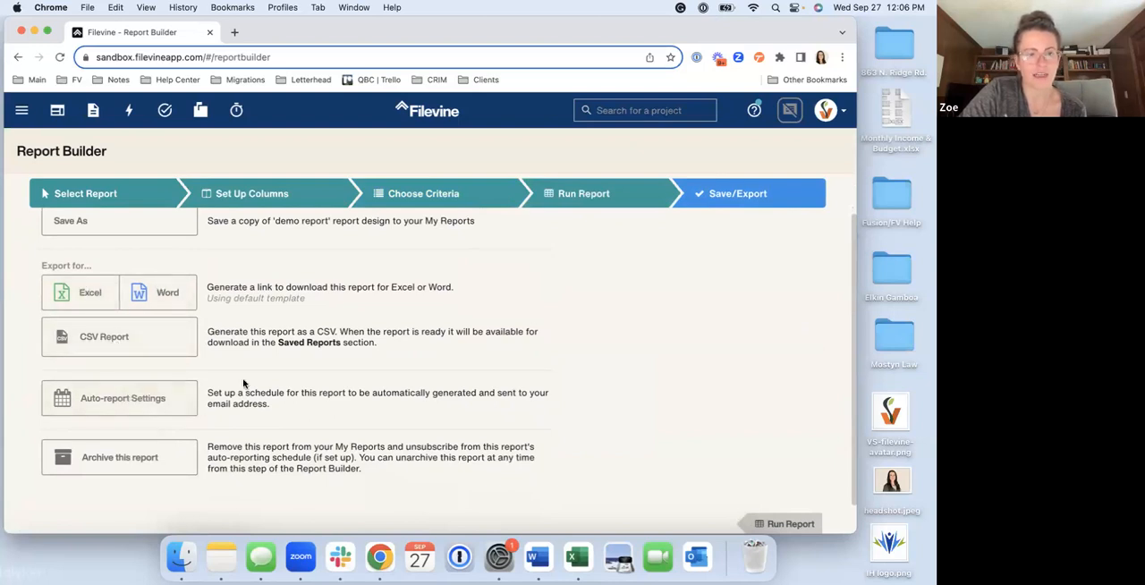
scroll(243, 383, "up", 3)
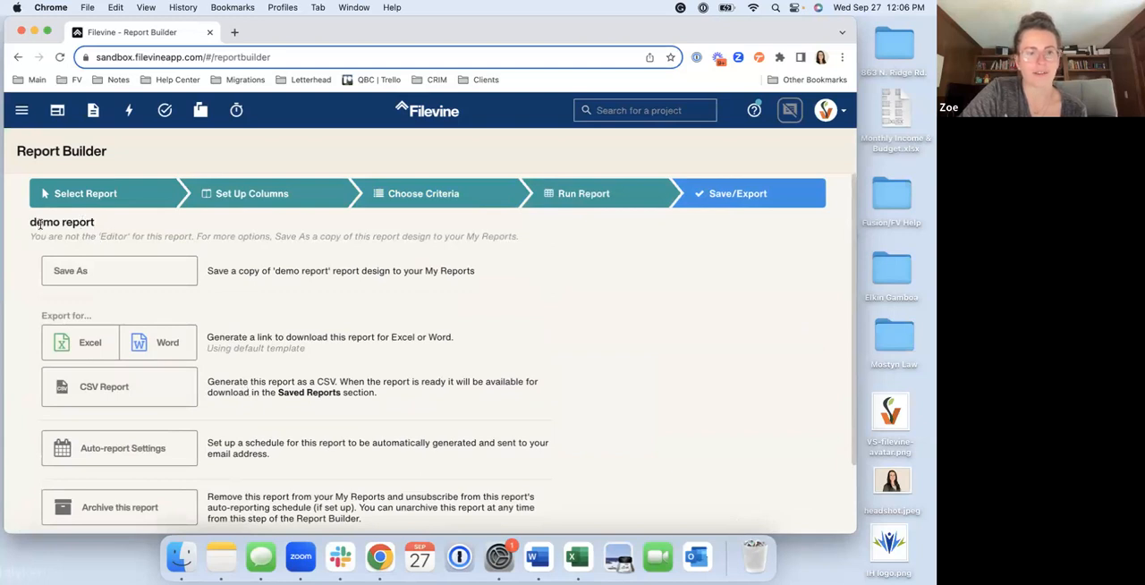
scroll(102, 302, "down", 2)
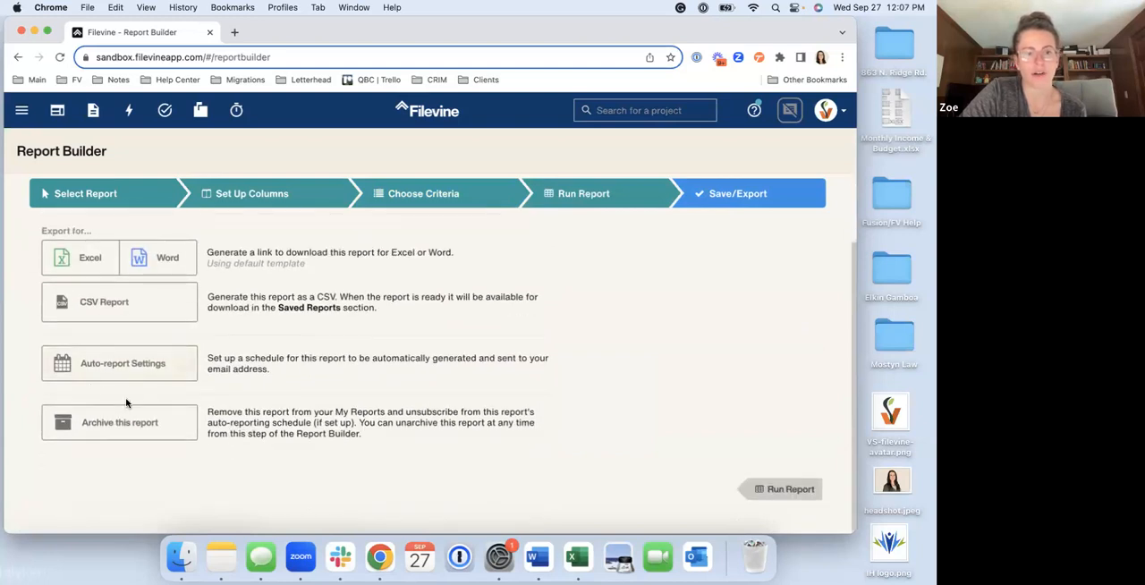
scroll(101, 367, "up", 2)
Return to the report selection stage and examine the My Reports list, noting the creator given beside each report
left_click(87, 193)
scroll(211, 409, "down", 2)
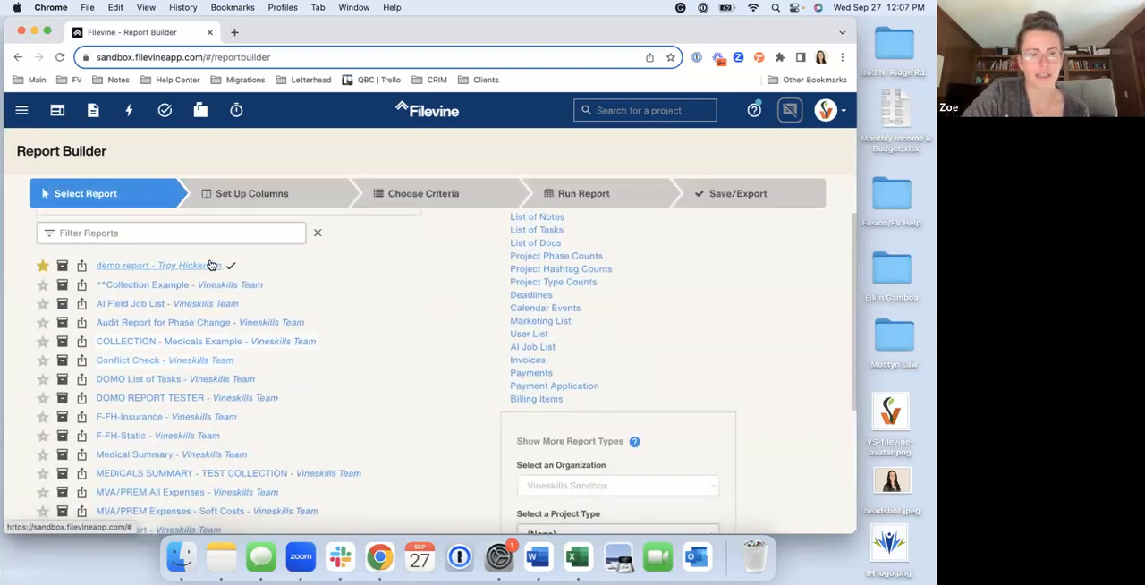
left_click_drag(238, 267, 164, 267)
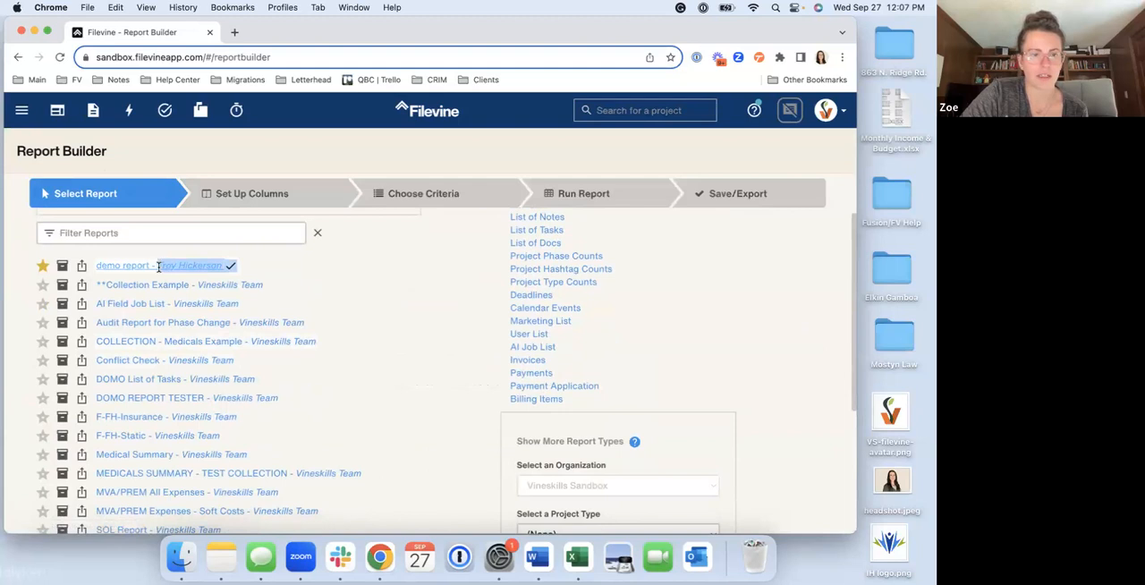
left_click_drag(269, 286, 200, 287)
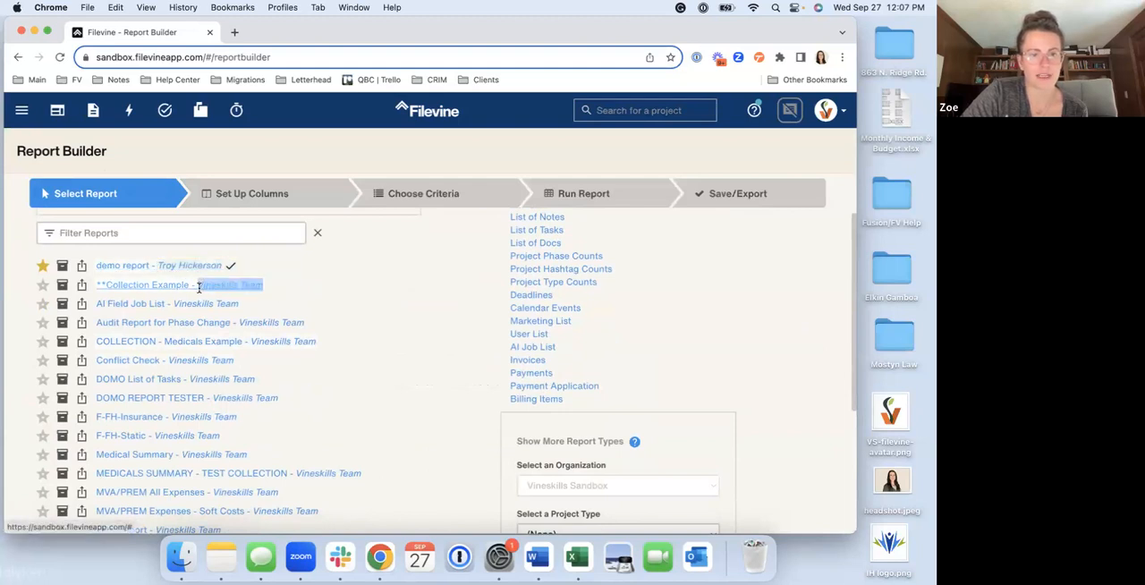
left_click_drag(305, 322, 237, 323)
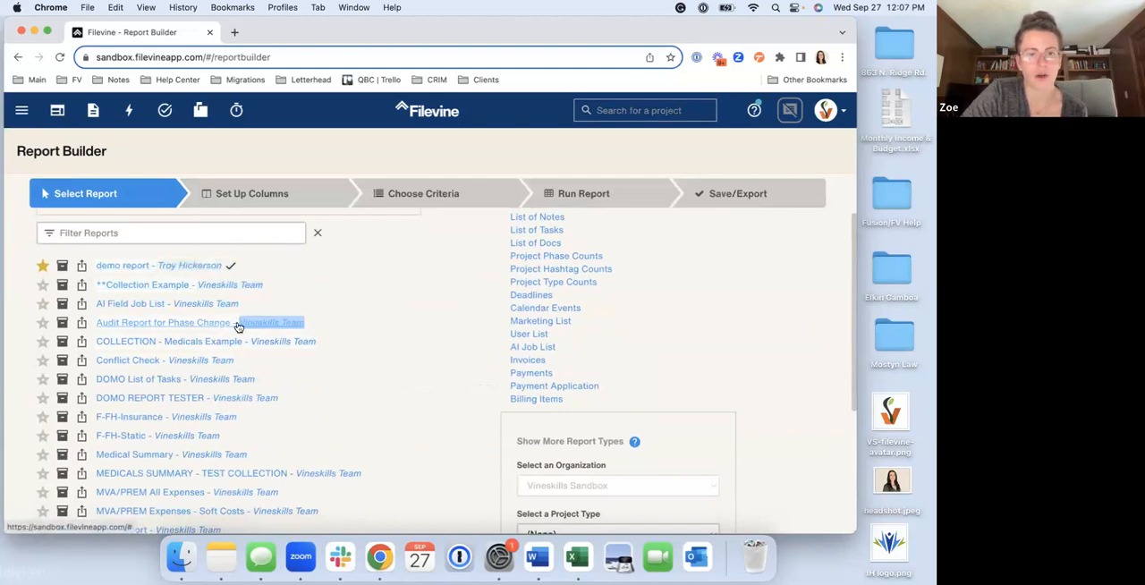
left_click_drag(318, 346, 252, 343)
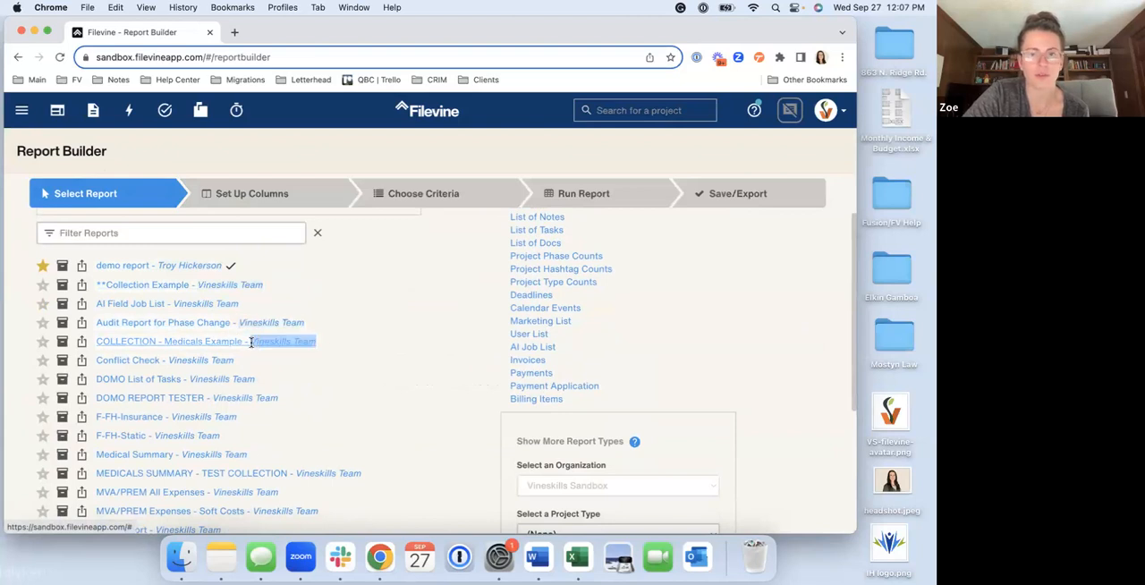
scroll(249, 457, "down", 3)
scroll(251, 458, "down", 2)
scroll(252, 459, "up", 2)
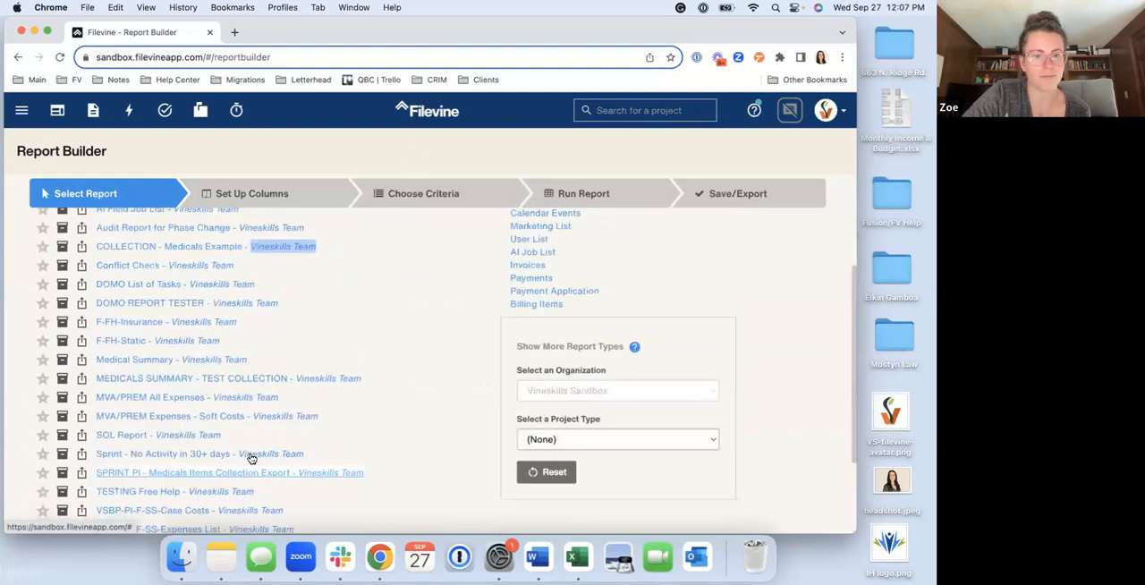
scroll(251, 459, "up", 4)
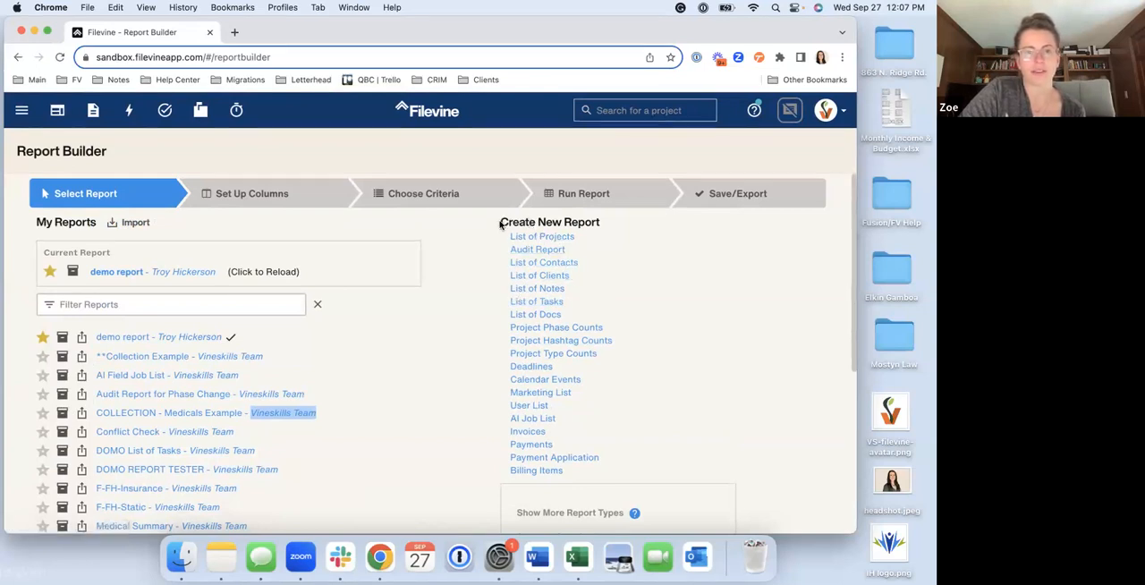
Review the report types under Create New Report and the available project types, leaving the project type at (None)
left_click_drag(500, 242, 551, 489)
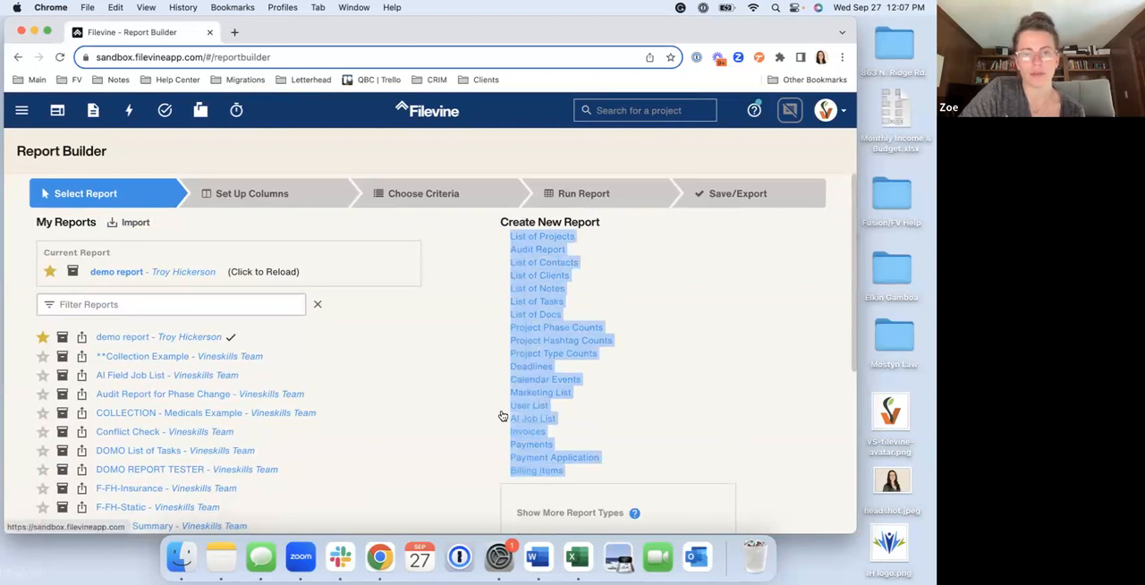
scroll(503, 416, "down", 3)
scroll(503, 414, "up", 3)
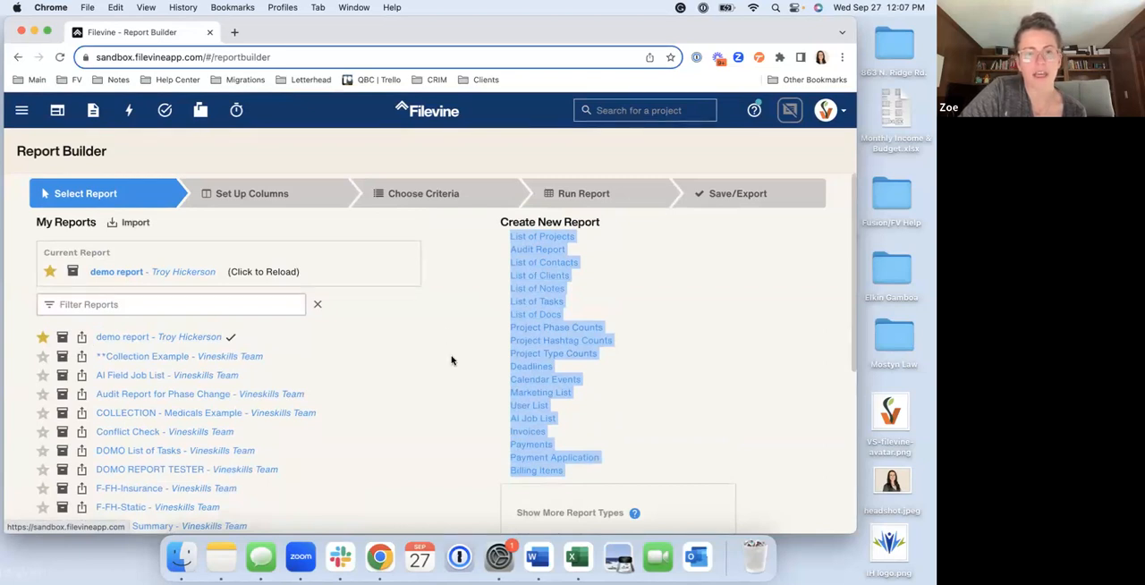
scroll(475, 398, "down", 5)
left_click(576, 388)
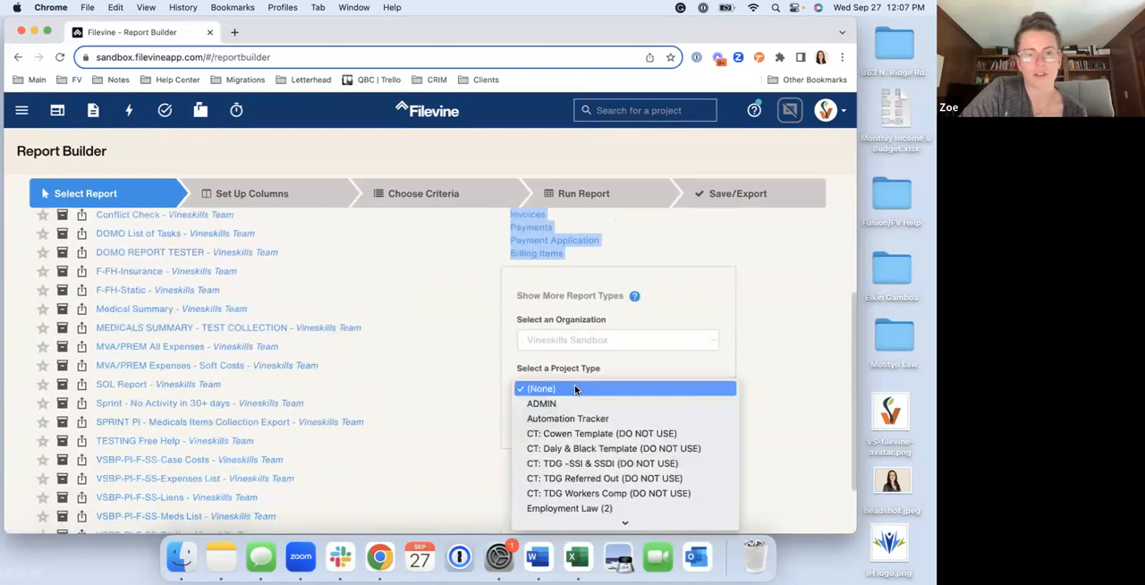
left_click(469, 276)
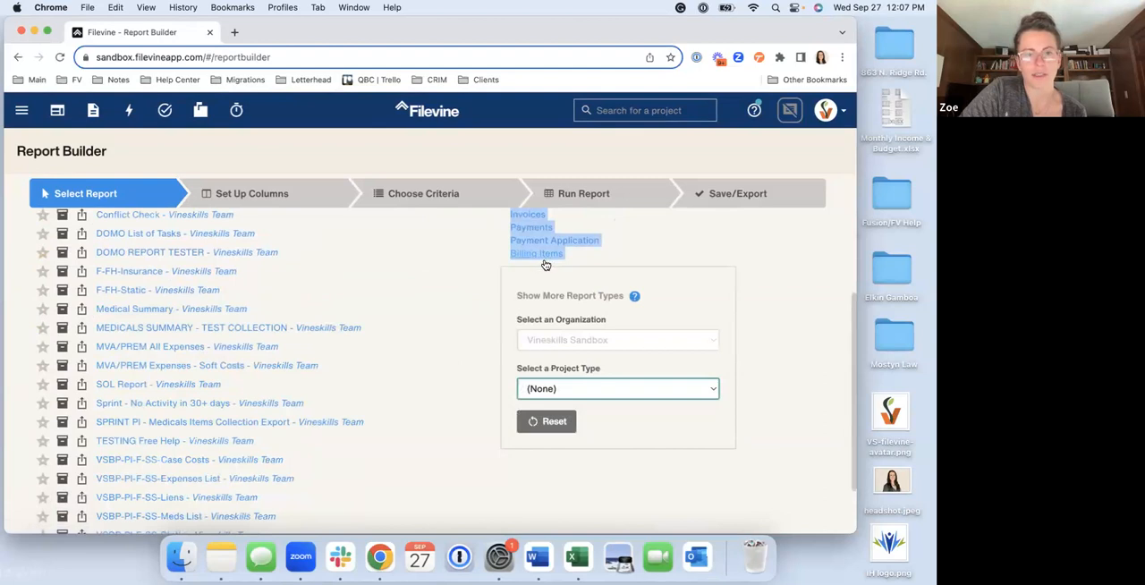
Set the project type for showing more report types to VSBP: Personal Injury
left_click(559, 399)
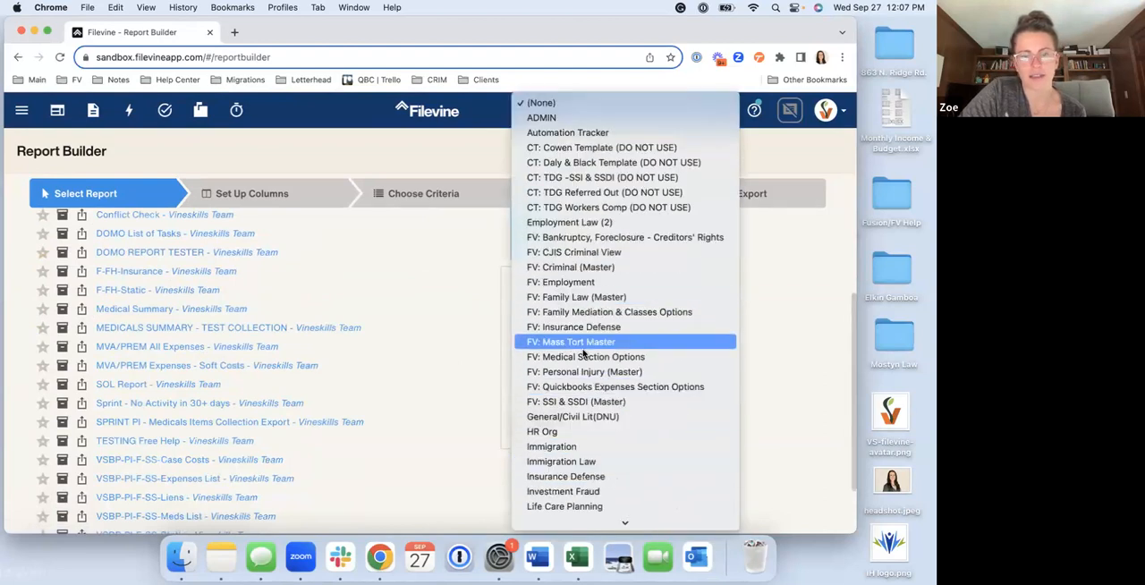
scroll(575, 360, "down", 8)
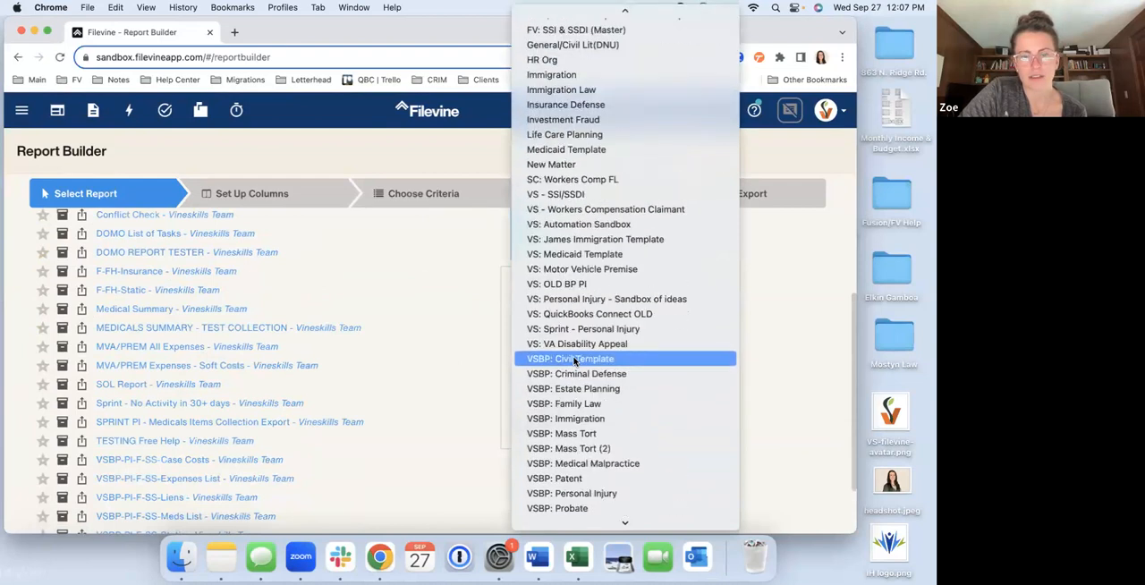
scroll(575, 360, "down", 5)
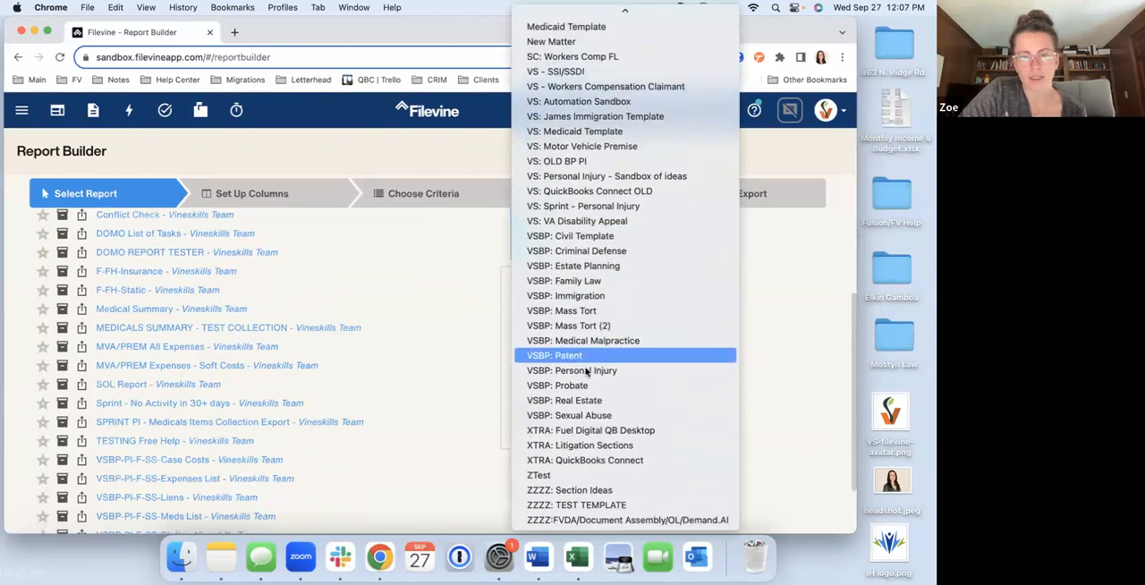
left_click(575, 371)
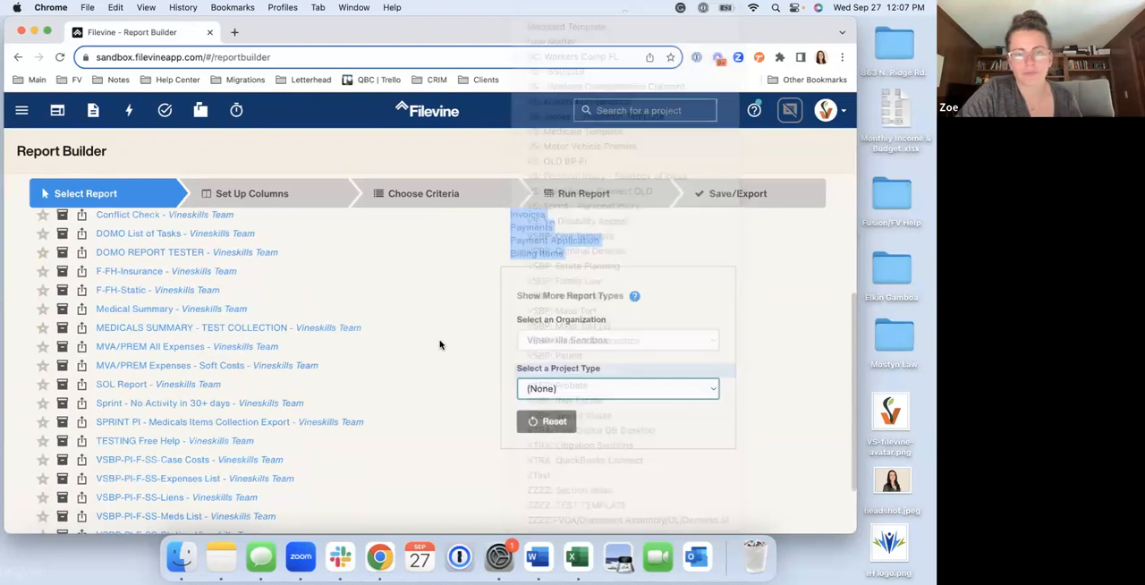
Examine the report types under Create New Report, focusing on the collection item types from List of Negotiations Items to List of Liens Items
scroll(586, 402, "up", 3)
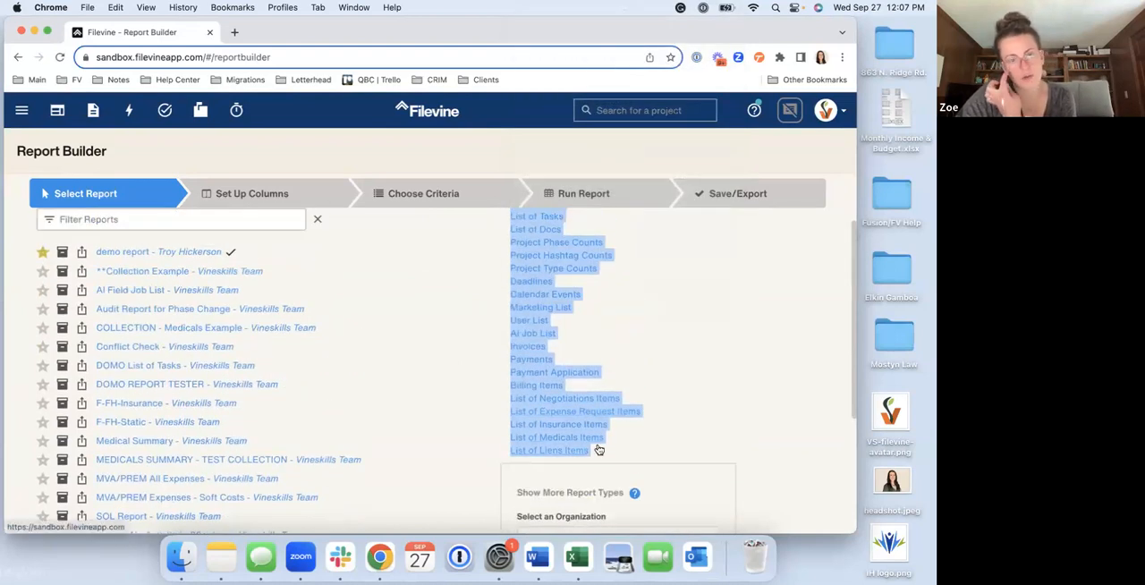
left_click(497, 397)
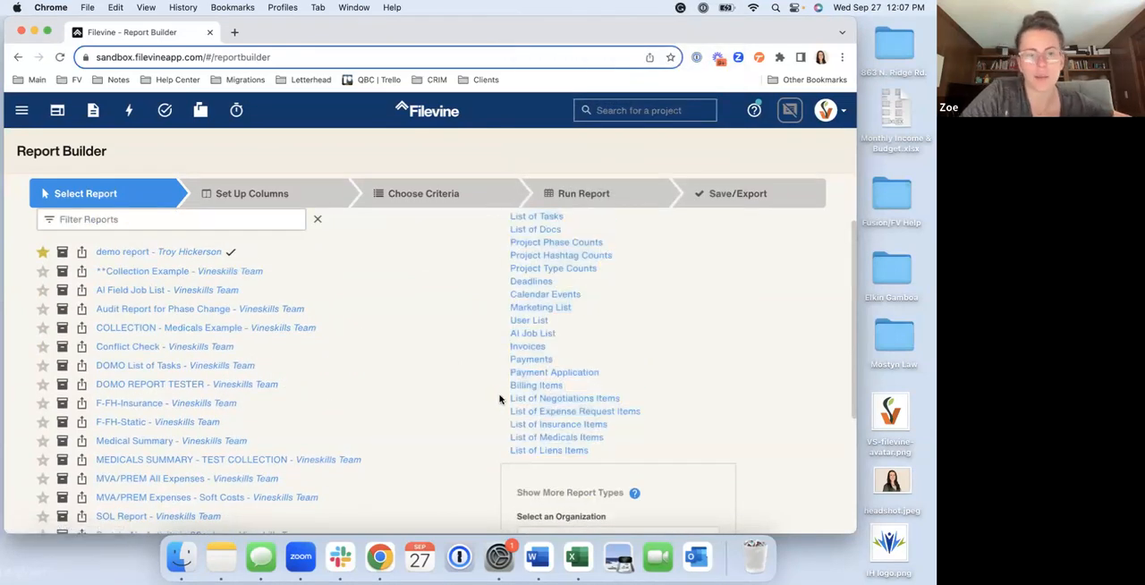
mouse_move(503, 397)
left_mouse_down()
mouse_move(608, 434)
mouse_move(604, 457)
mouse_move(501, 399)
left_mouse_up()
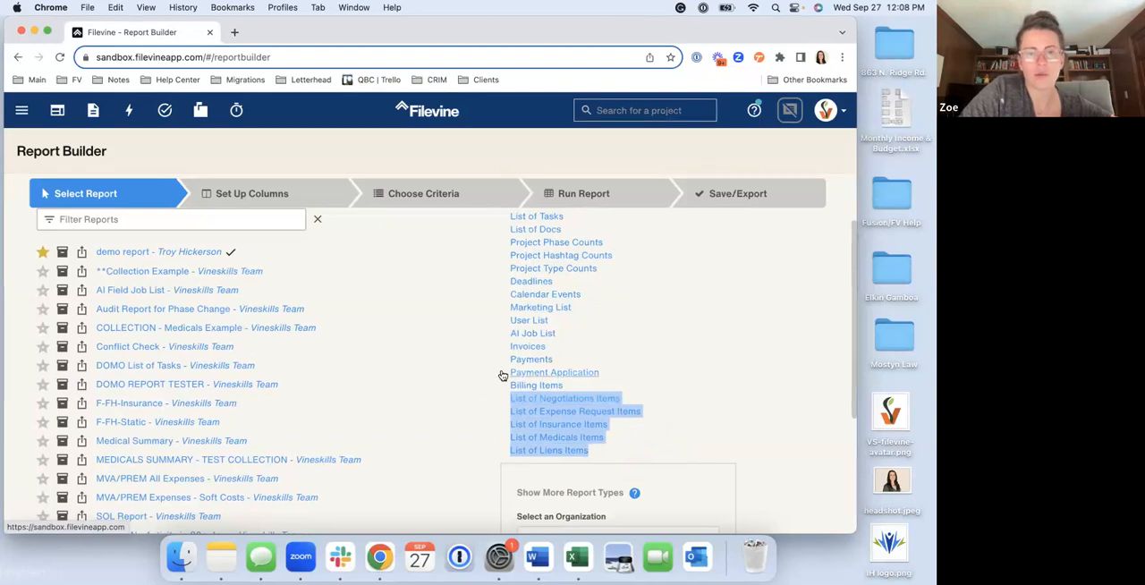
scroll(503, 375, "up", 3)
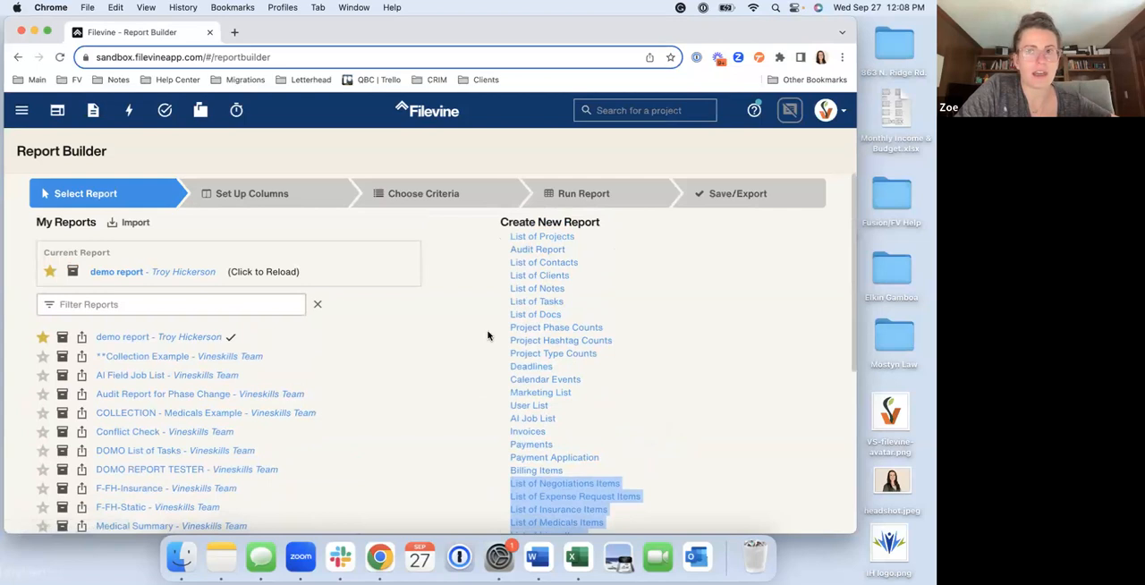
scroll(498, 408, "down", 3)
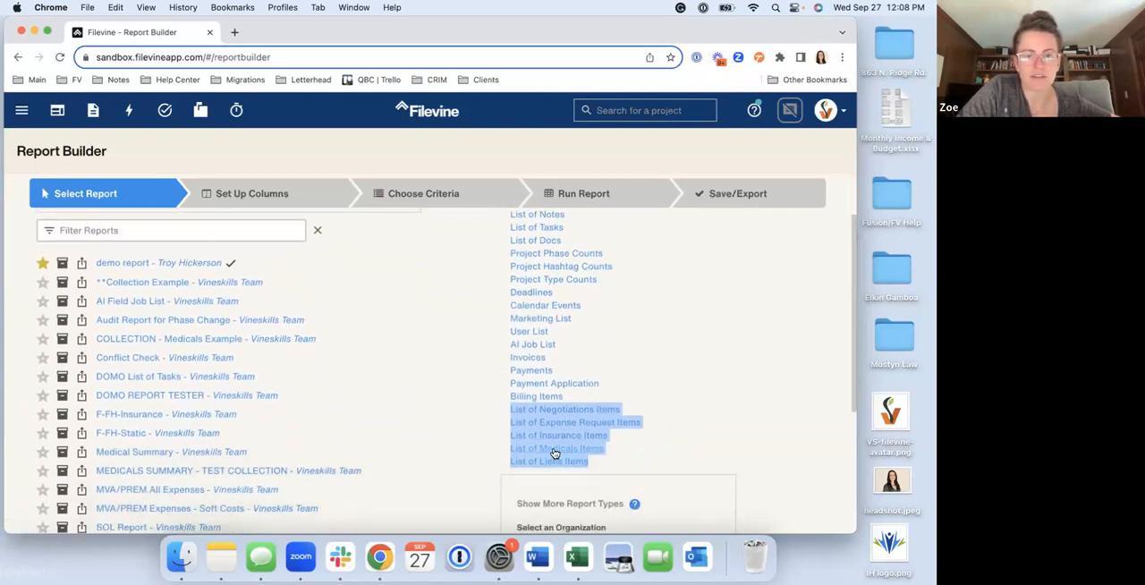
scroll(550, 447, "up", 3)
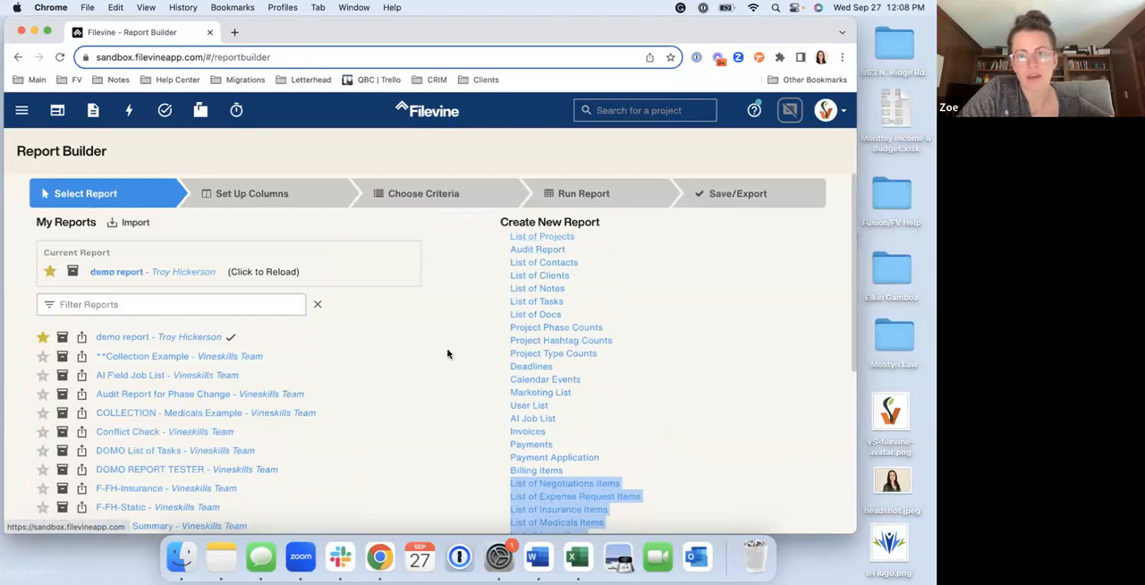
scroll(448, 394, "down", 2)
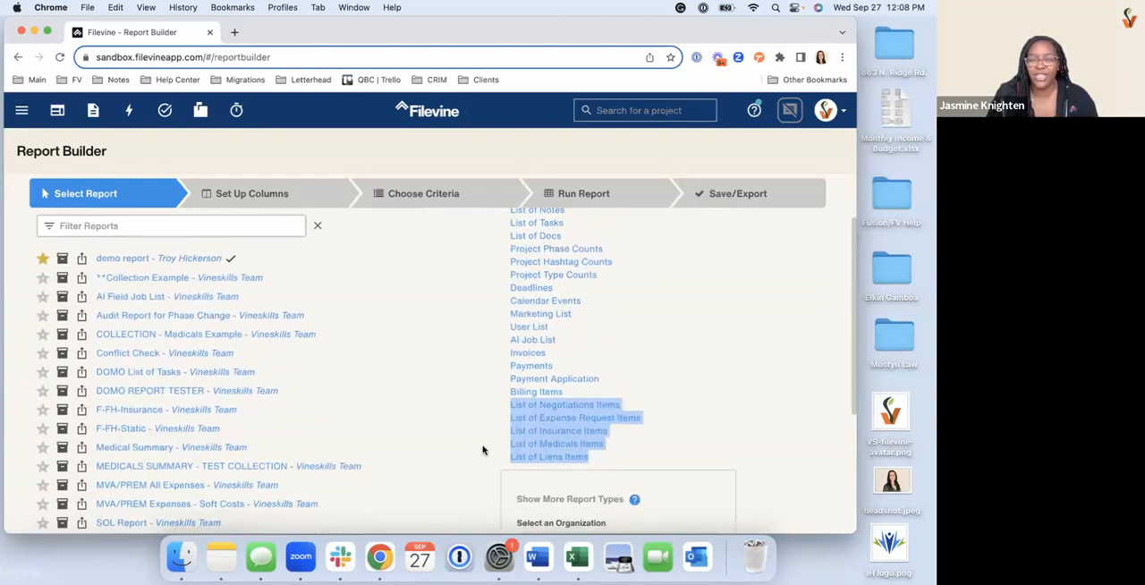
scroll(483, 450, "down", 1)
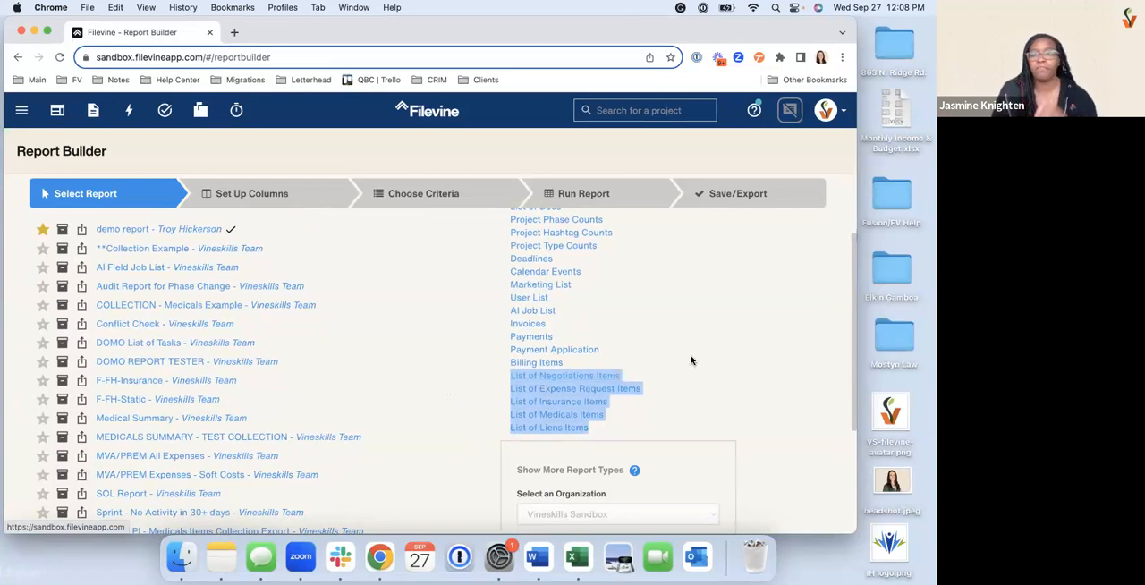
scroll(691, 361, "up", 2)
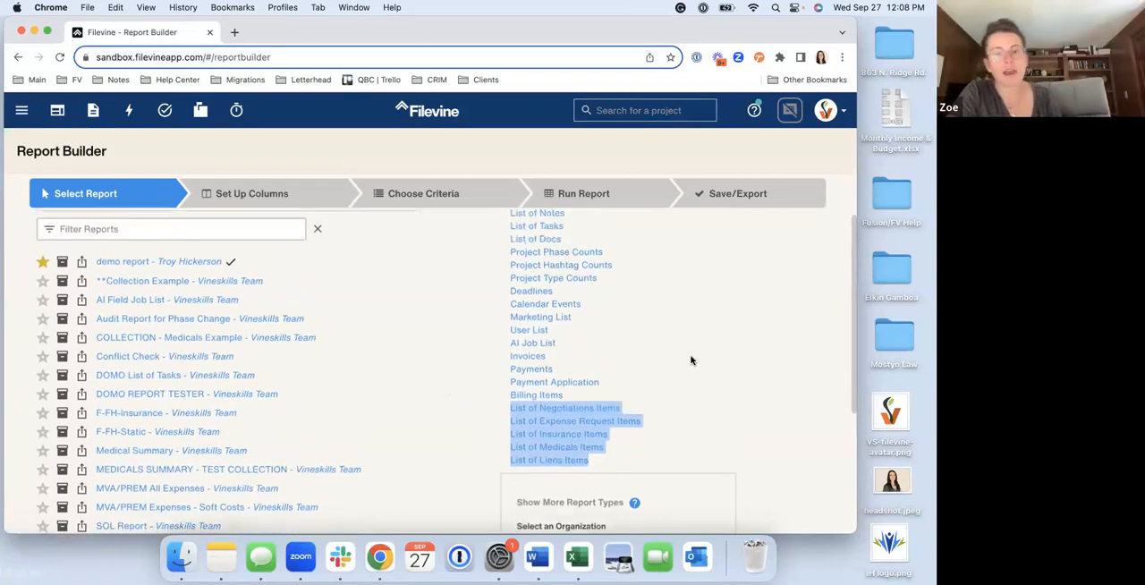
scroll(691, 361, "up", 2)
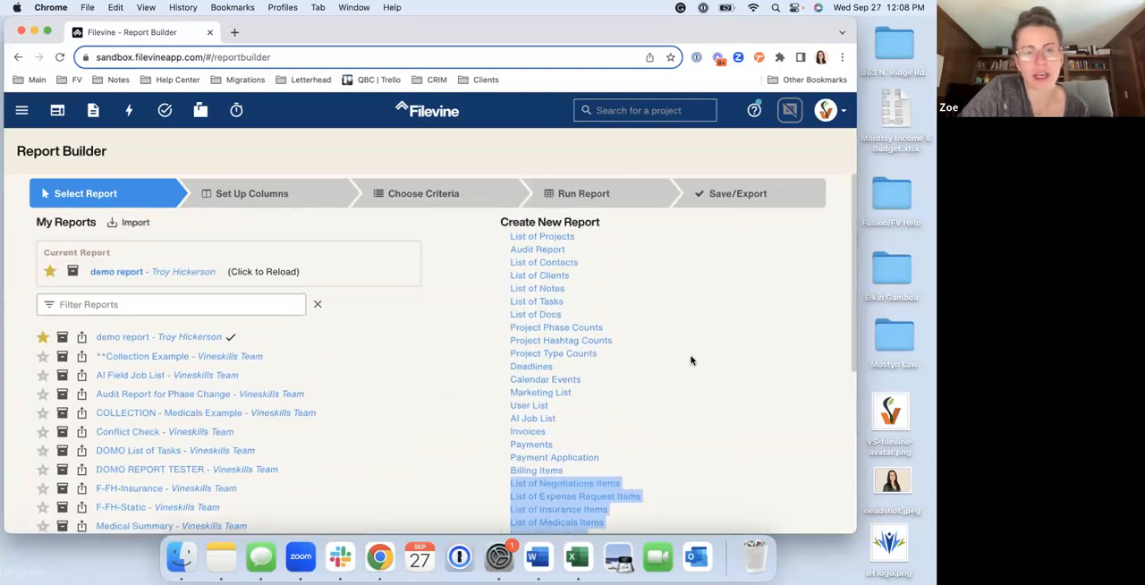
scroll(691, 361, "up", 1)
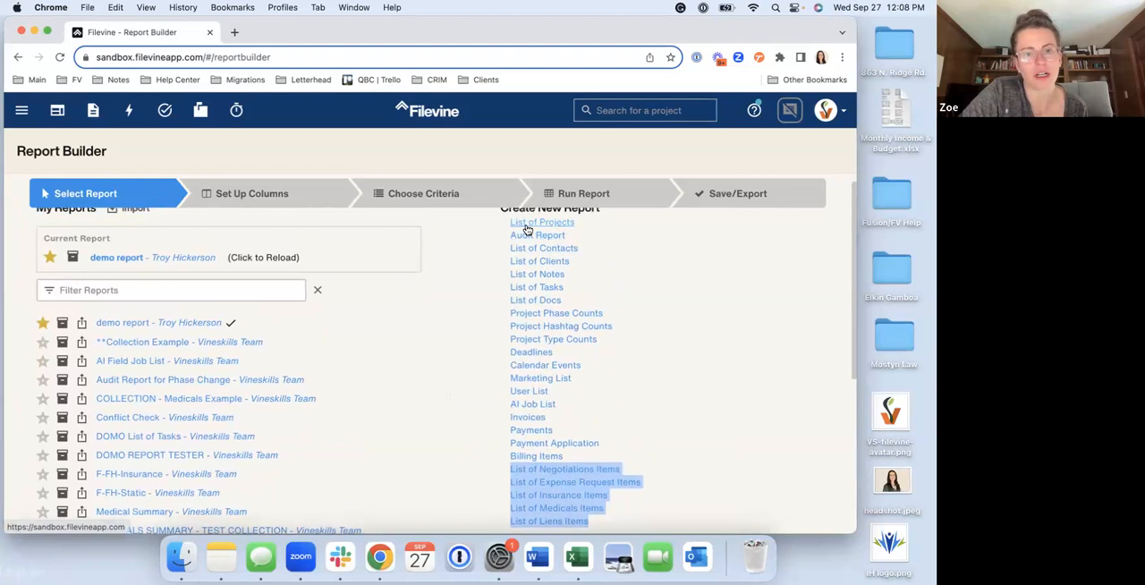
scroll(462, 447, "down", 2)
scroll(461, 447, "up", 1)
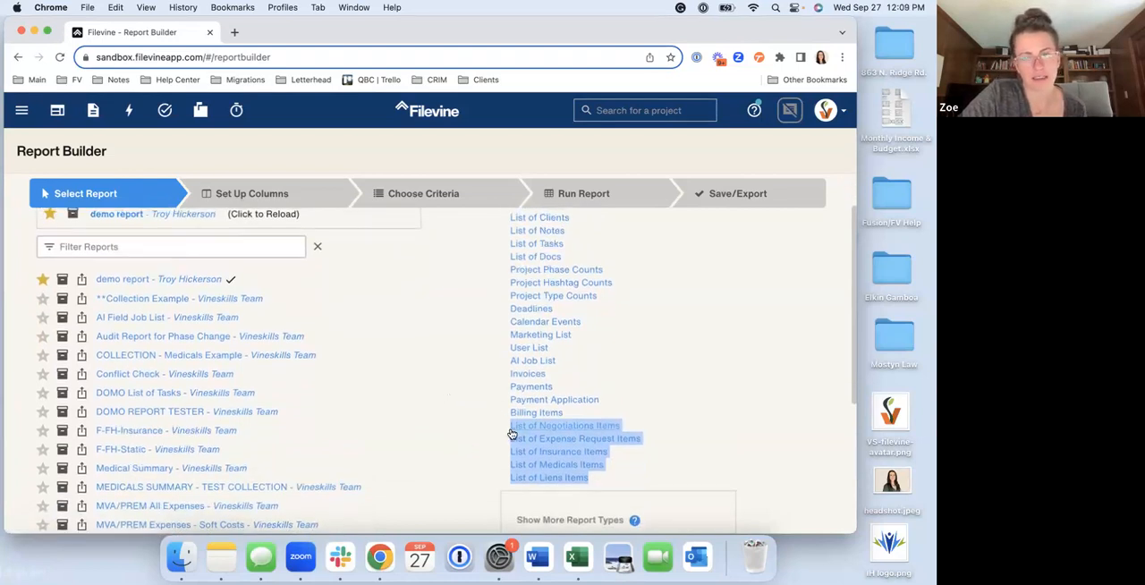
scroll(511, 433, "down", 2)
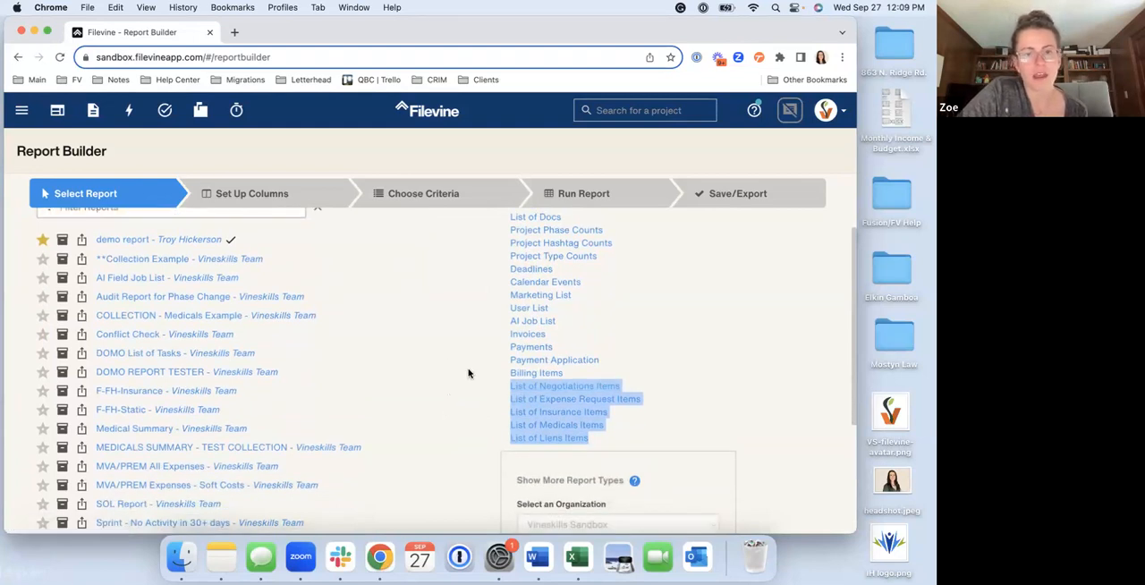
scroll(483, 367, "up", 5)
Start a new List of Projects report and remove the Org Name and Project Type columns from it
left_click(596, 243)
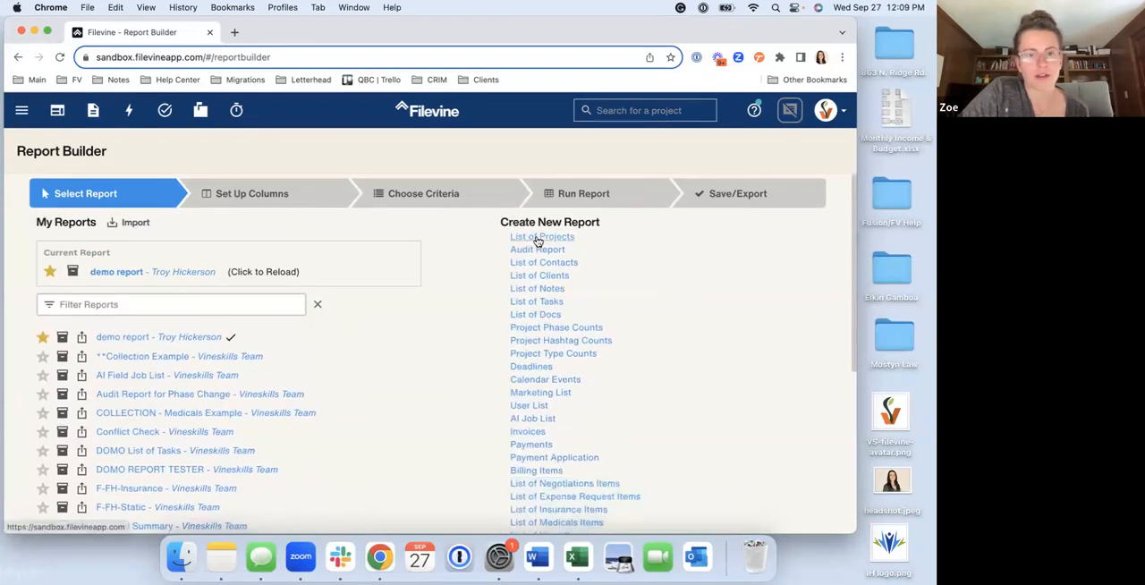
left_click(539, 238)
left_click_drag(354, 379, 356, 278)
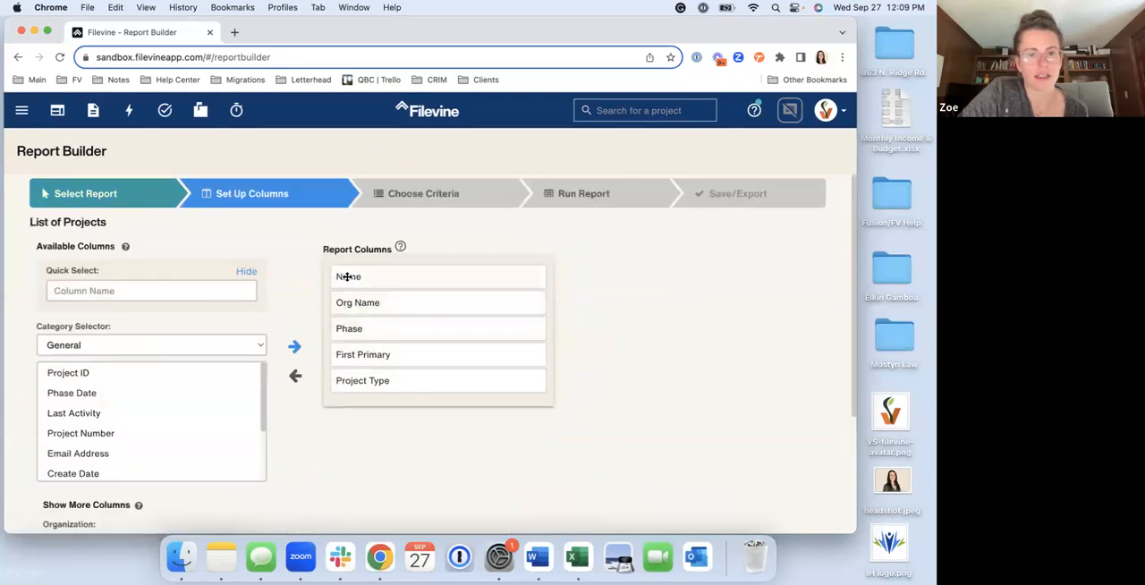
double_click(364, 303)
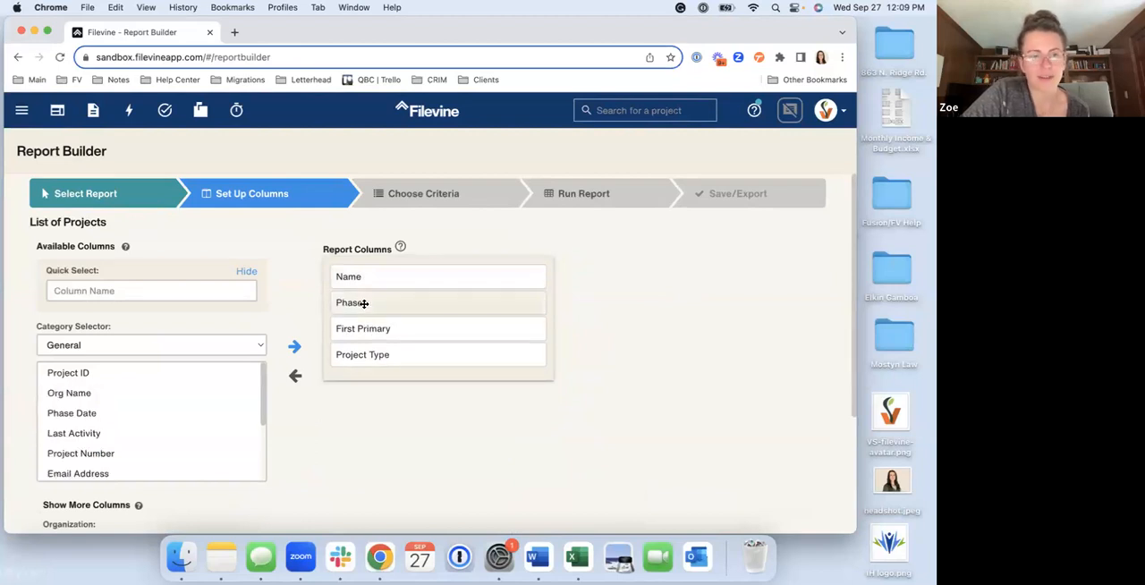
double_click(399, 354)
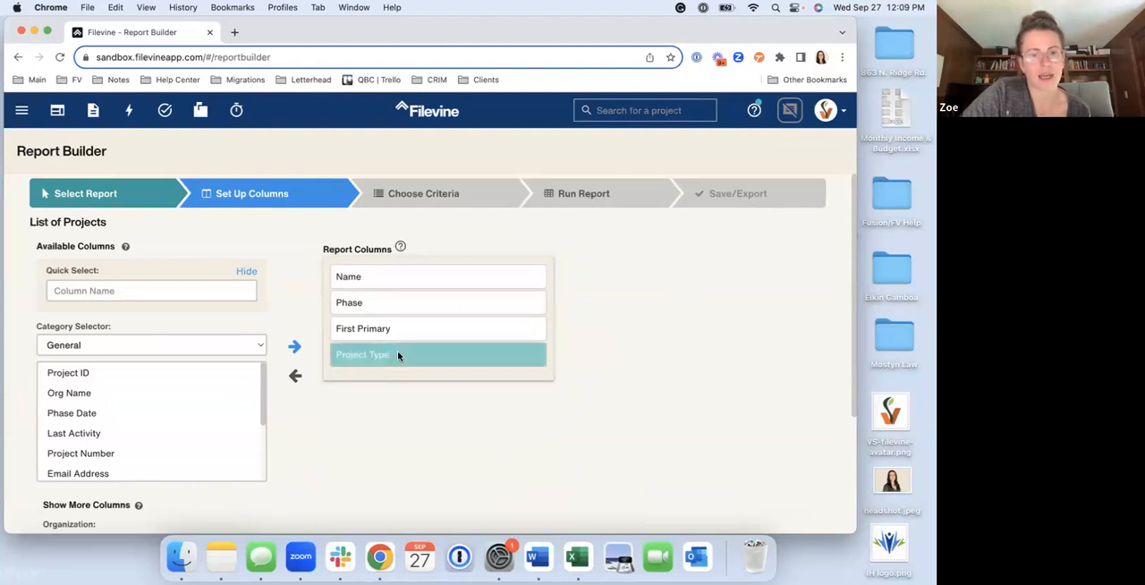
Add the Project ID column to the report and place it directly after Name
double_click(128, 374)
left_click_drag(365, 355, 363, 297)
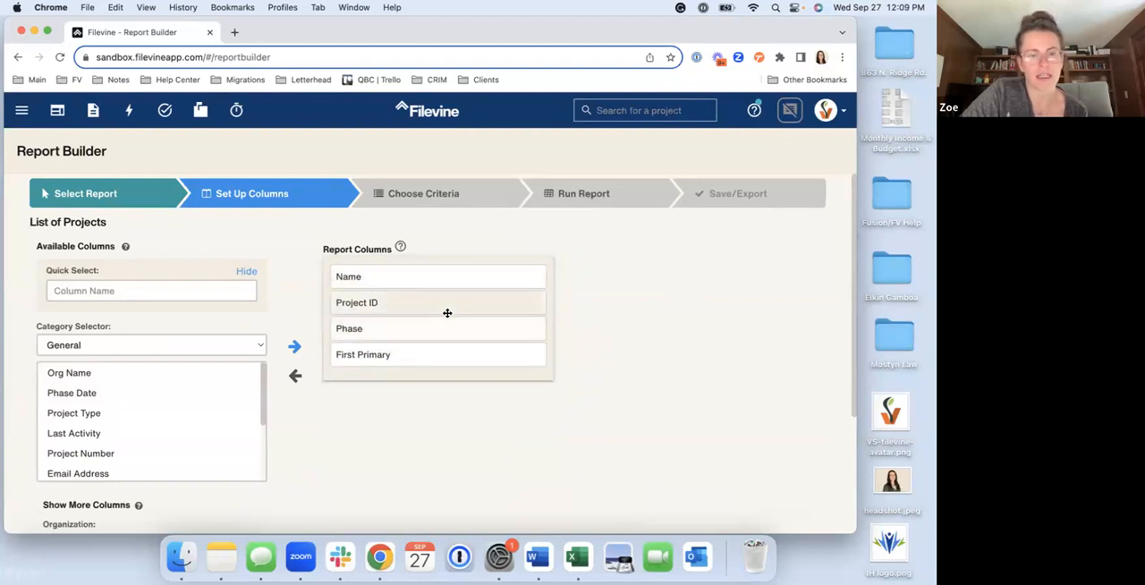
mouse_move(378, 355)
left_mouse_down()
mouse_move(378, 321)
mouse_move(378, 374)
mouse_move(379, 337)
left_mouse_up()
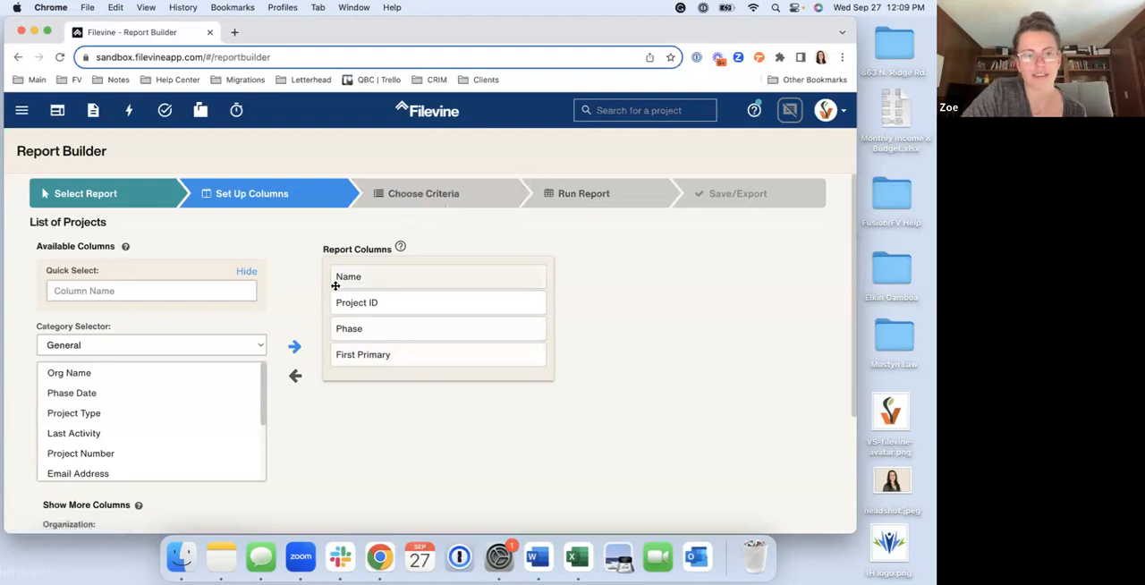
Remove the Phase column, add it back to the report, and place it between Project ID and First Primary
scroll(338, 308, "down", 1)
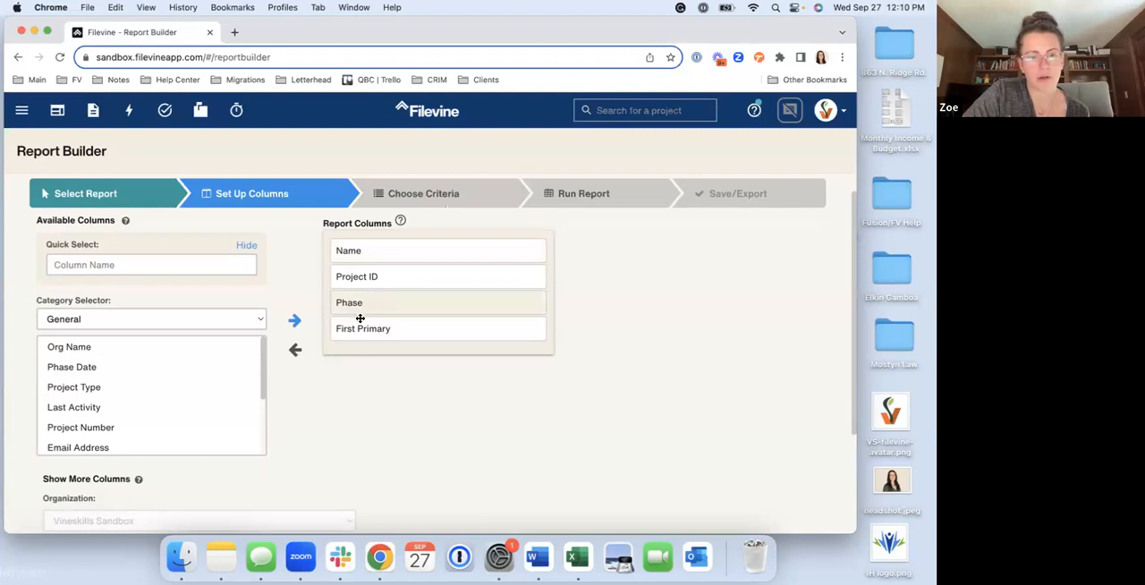
left_click_drag(358, 301, 361, 302)
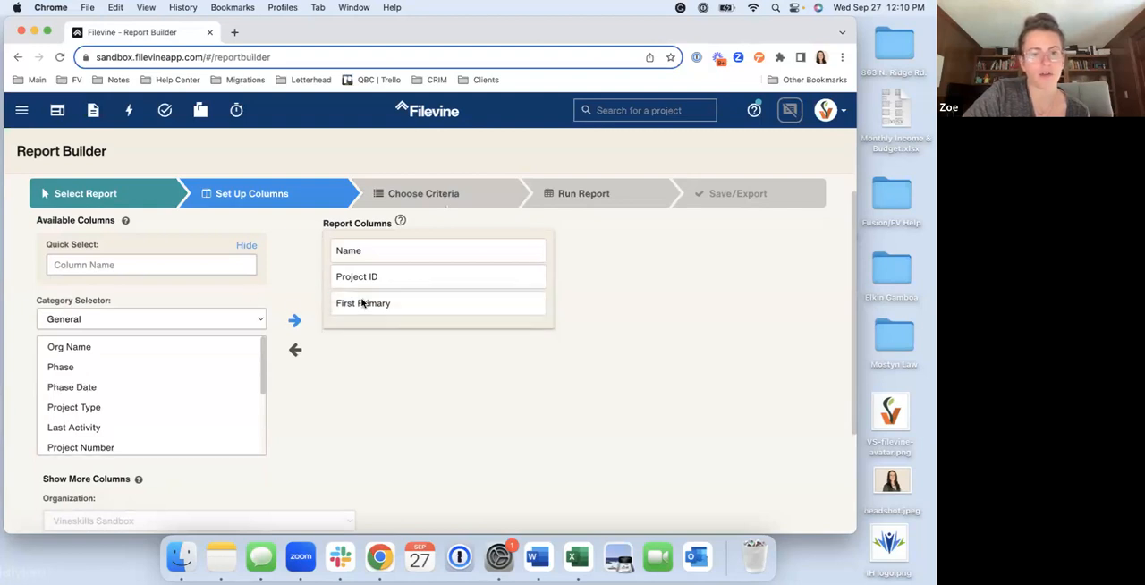
double_click(123, 369)
left_click_drag(384, 318, 382, 302)
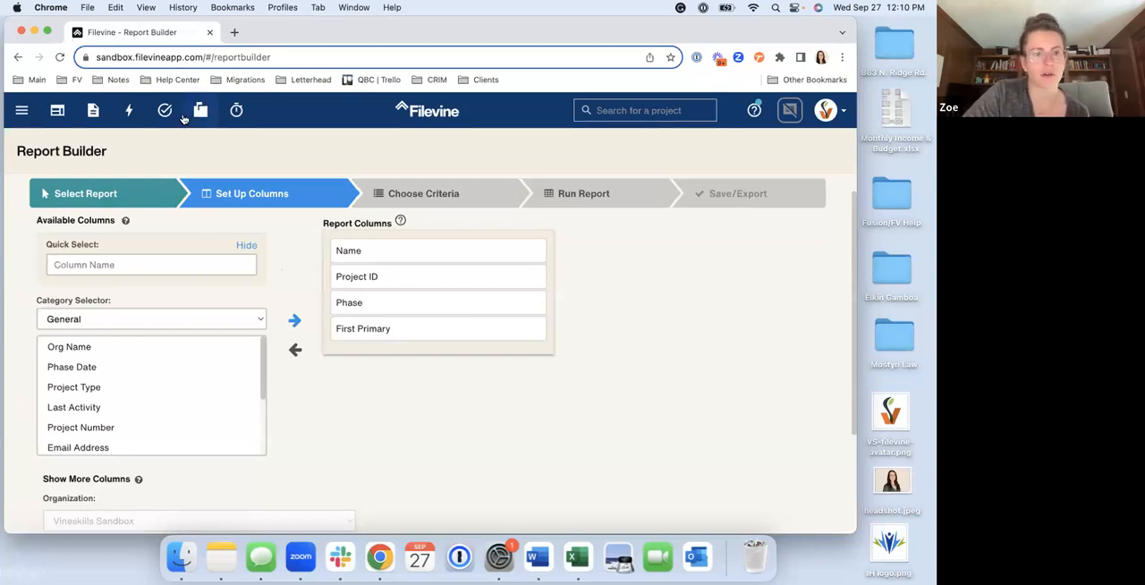
Find the Incident Date column with the quick column search "incident da" and add it to the report columns
scroll(119, 319, "down", 3)
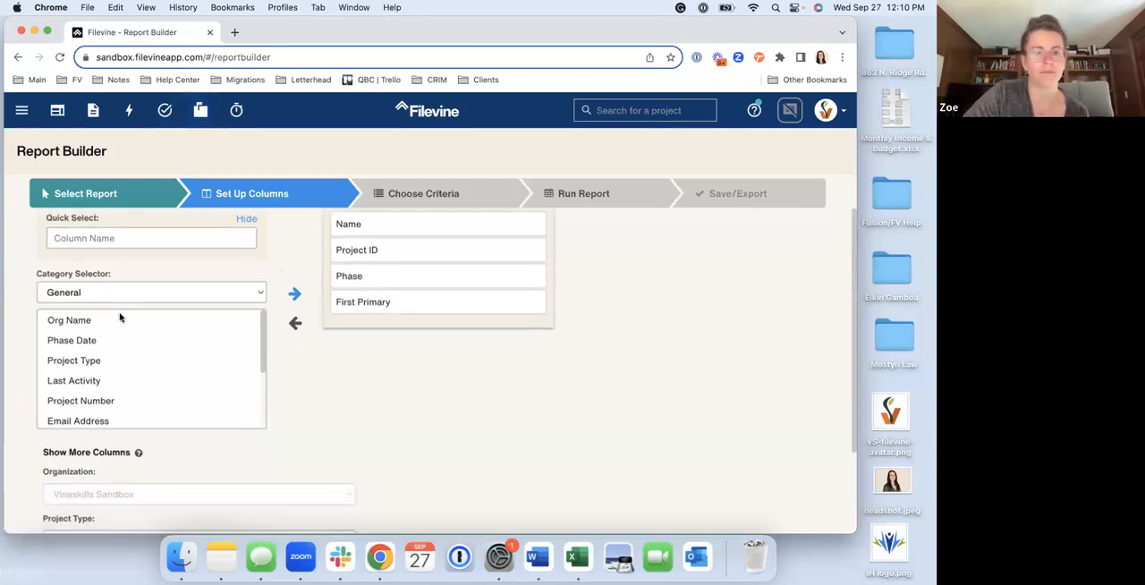
scroll(120, 319, "down", 3)
left_click(83, 237)
type("incident date")
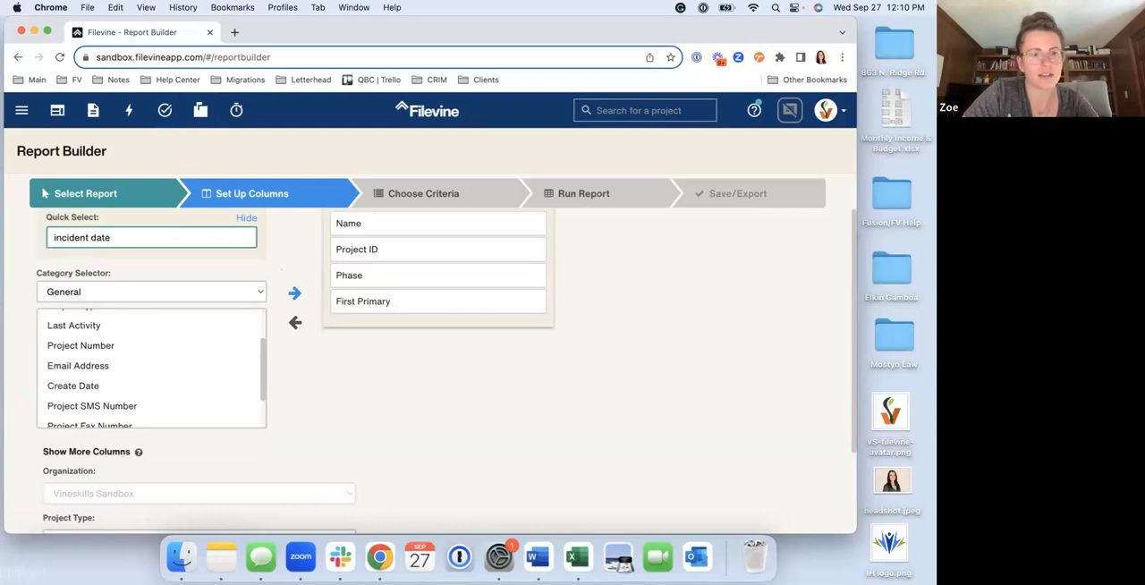
key("Return")
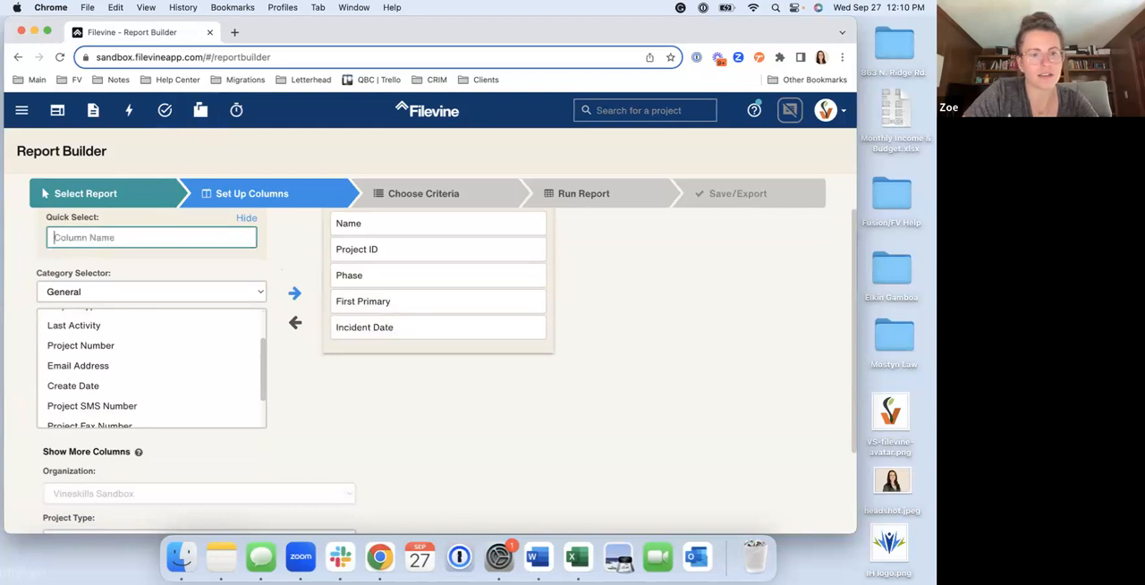
Review the available column categories, leaving the category set to General
scroll(107, 268, "up", 2)
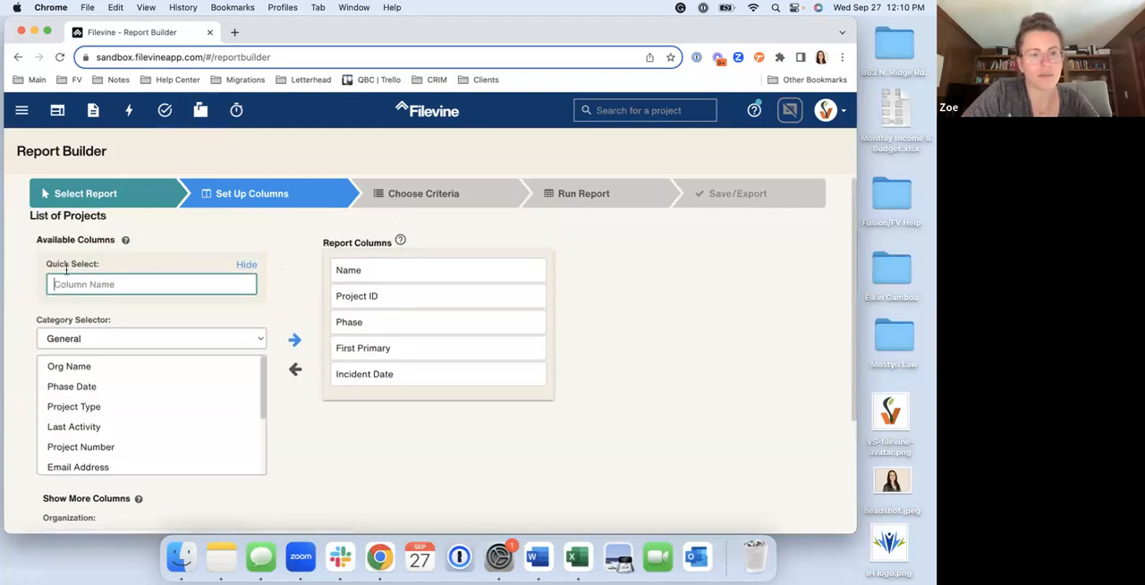
scroll(89, 283, "down", 3)
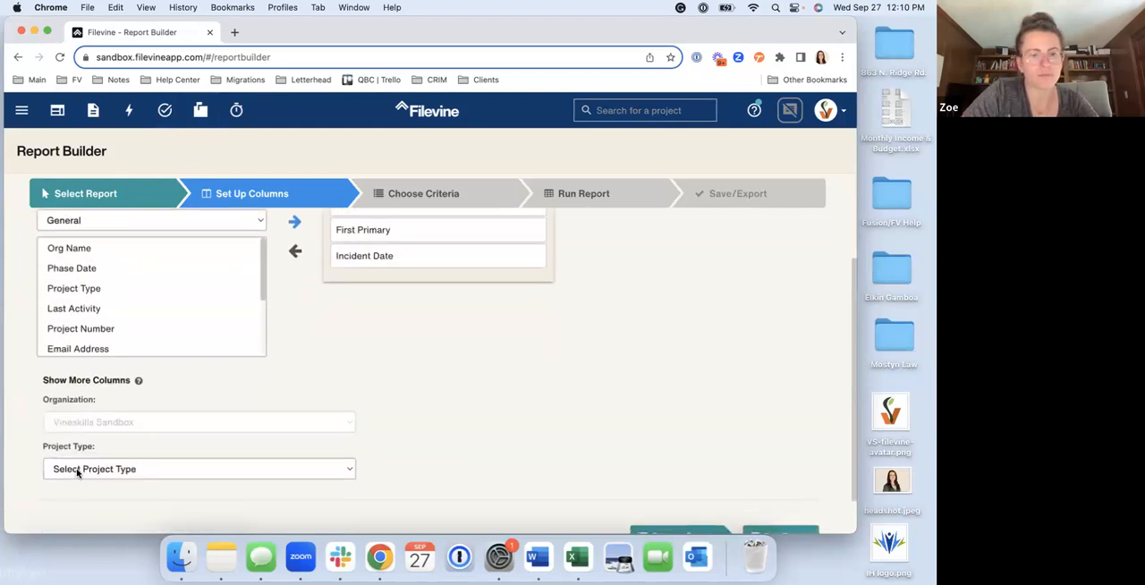
scroll(134, 430, "up", 2)
left_click(62, 283)
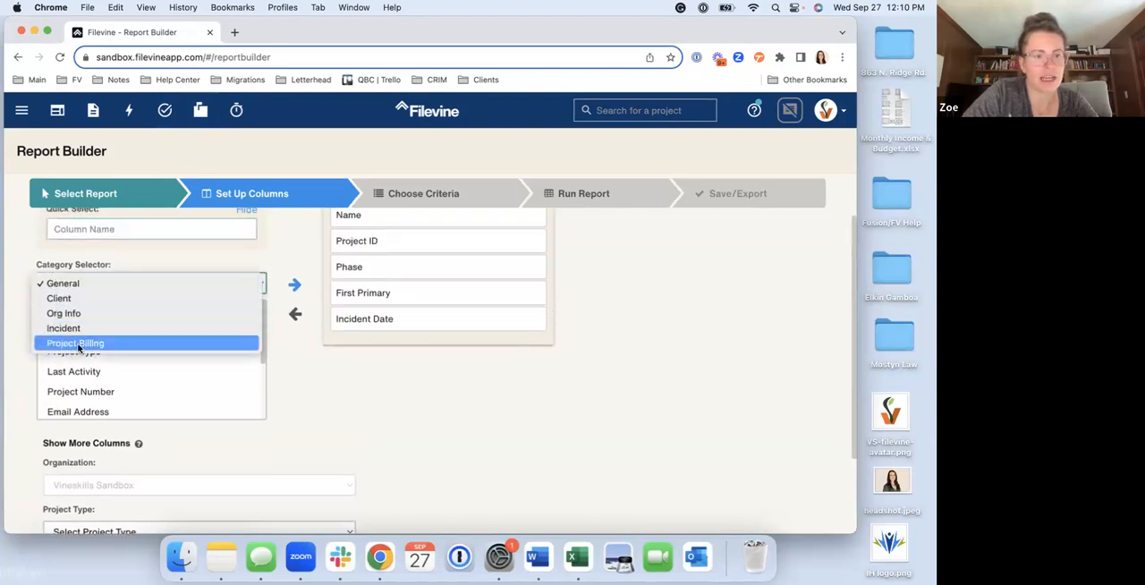
left_click(18, 315)
Show more columns by setting the project type to VSBP: Personal Injury
scroll(18, 315, "down", 3)
left_click(90, 426)
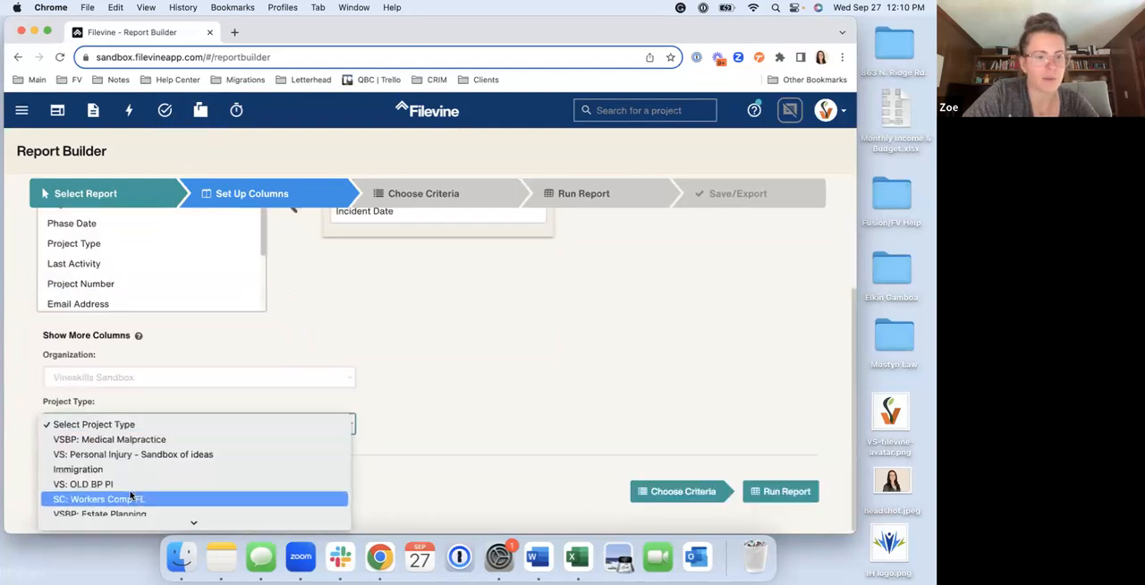
scroll(129, 495, "down", 5)
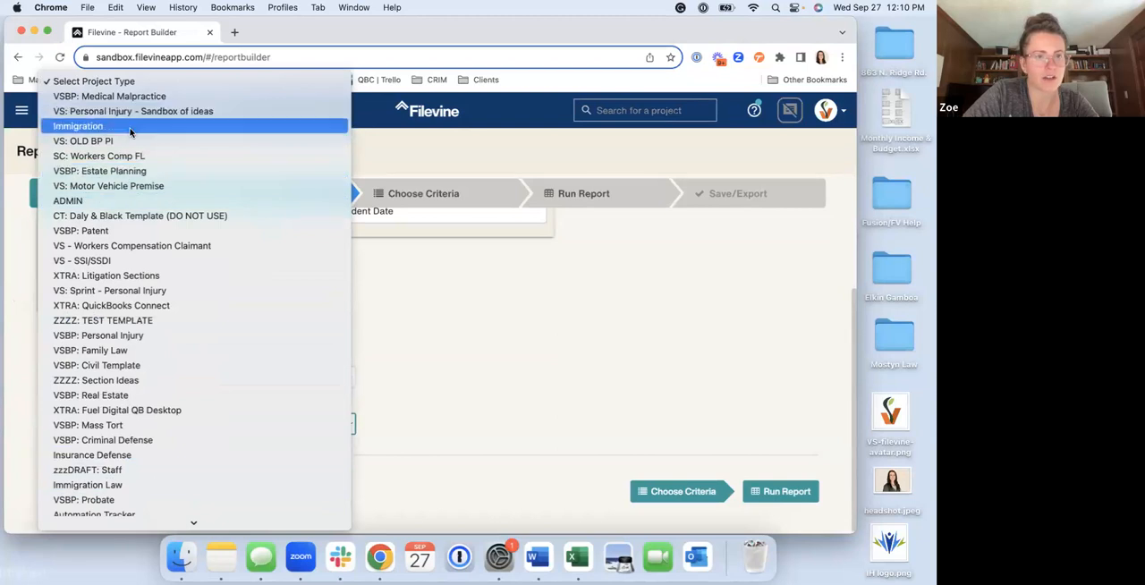
scroll(108, 353, "down", 3)
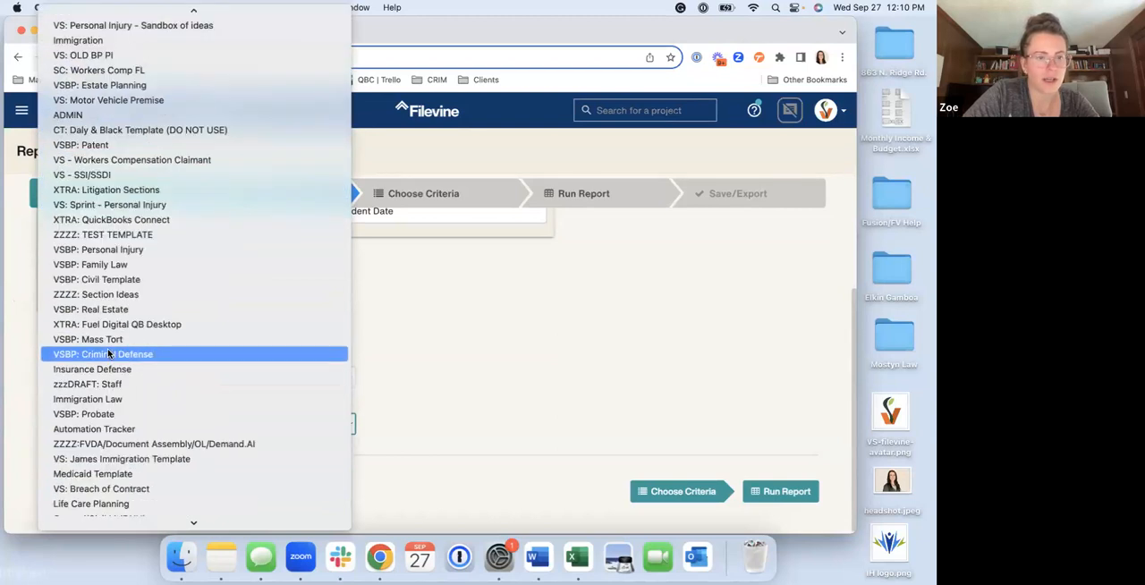
scroll(108, 354, "down", 4)
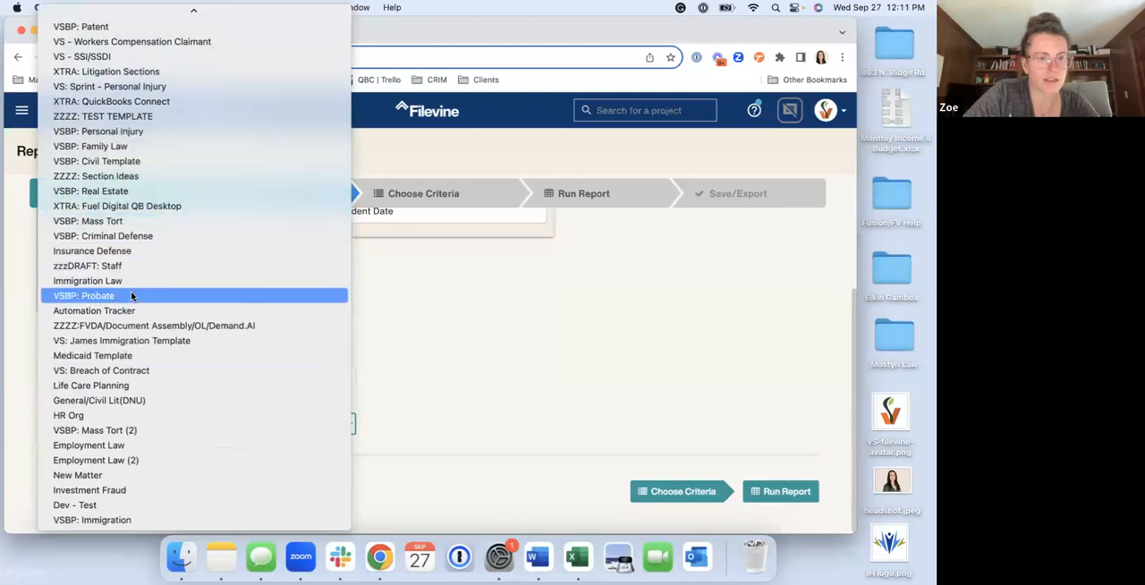
scroll(104, 482, "up", 5)
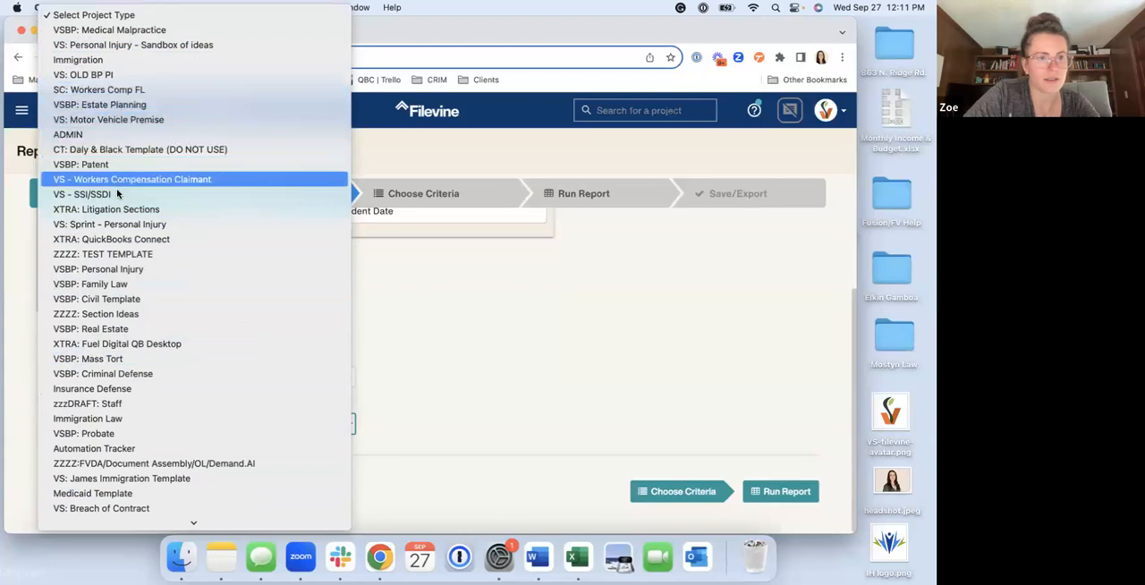
left_click(123, 269)
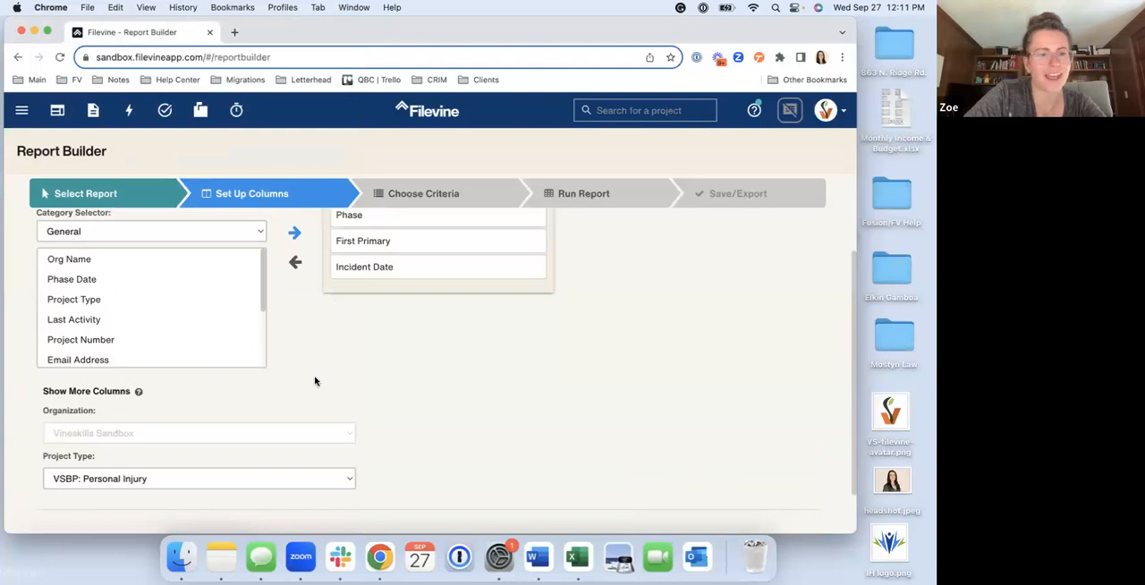
Review the column categories offered for the Personal Injury project type, leaving the category set to General
scroll(205, 418, "down", 2)
scroll(262, 342, "up", 4)
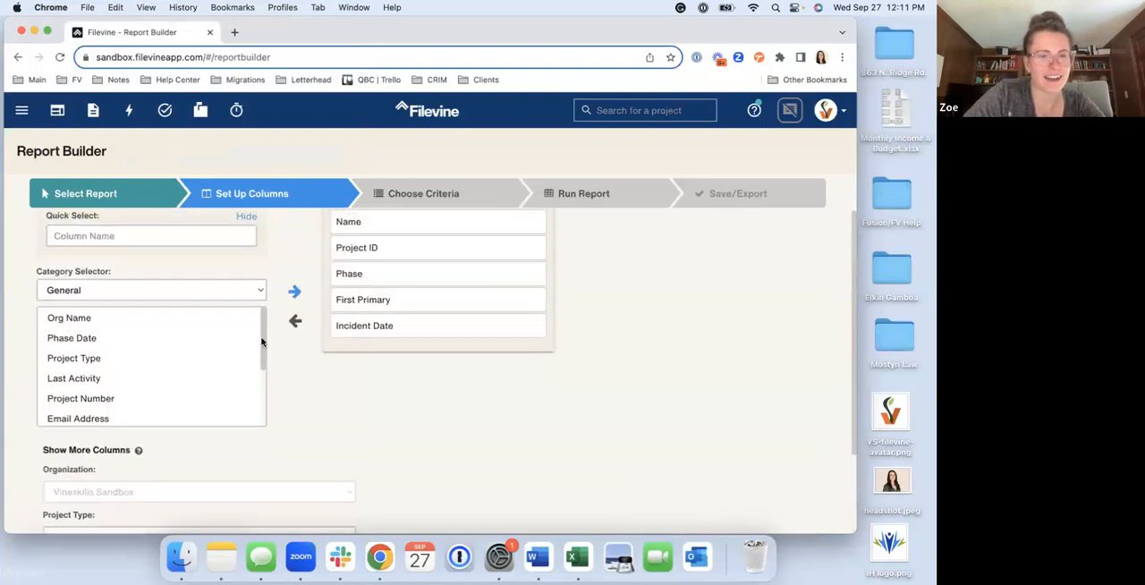
left_click(221, 291)
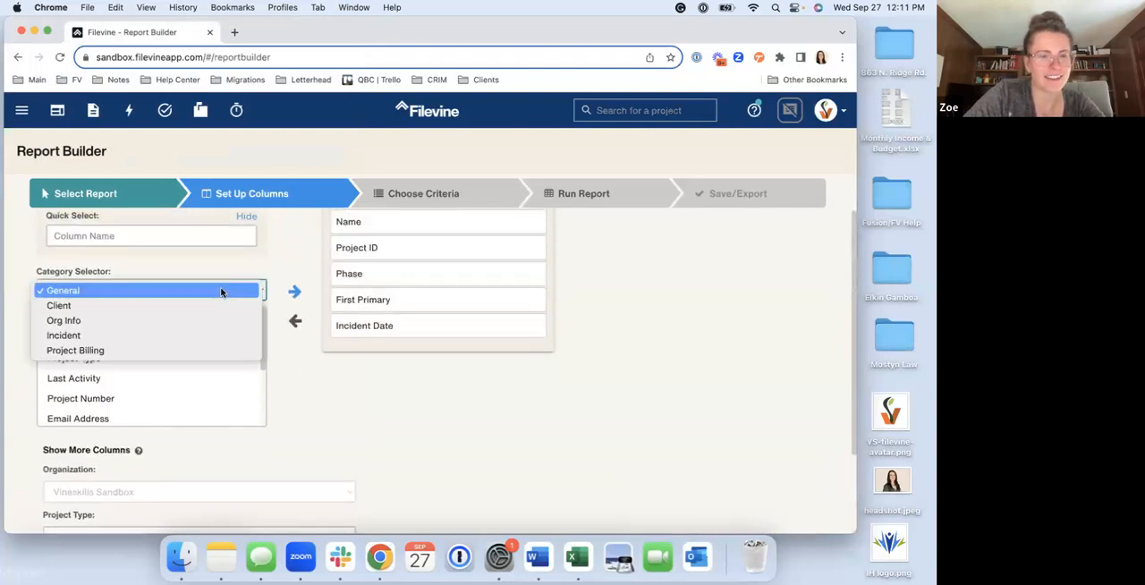
left_click(124, 260)
left_click(130, 291)
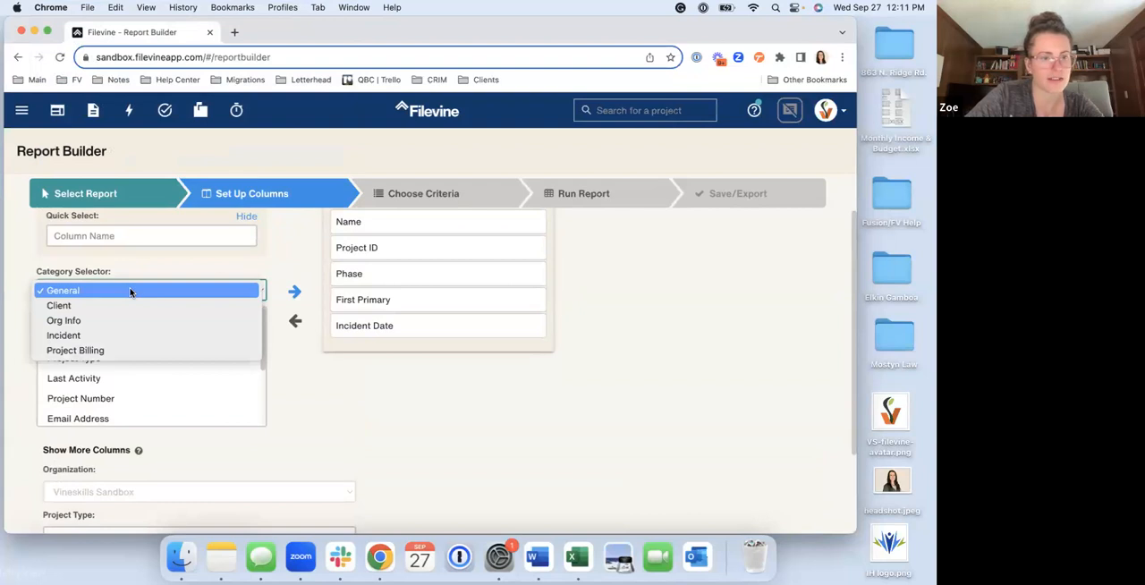
left_click(323, 428)
scroll(324, 430, "down", 2)
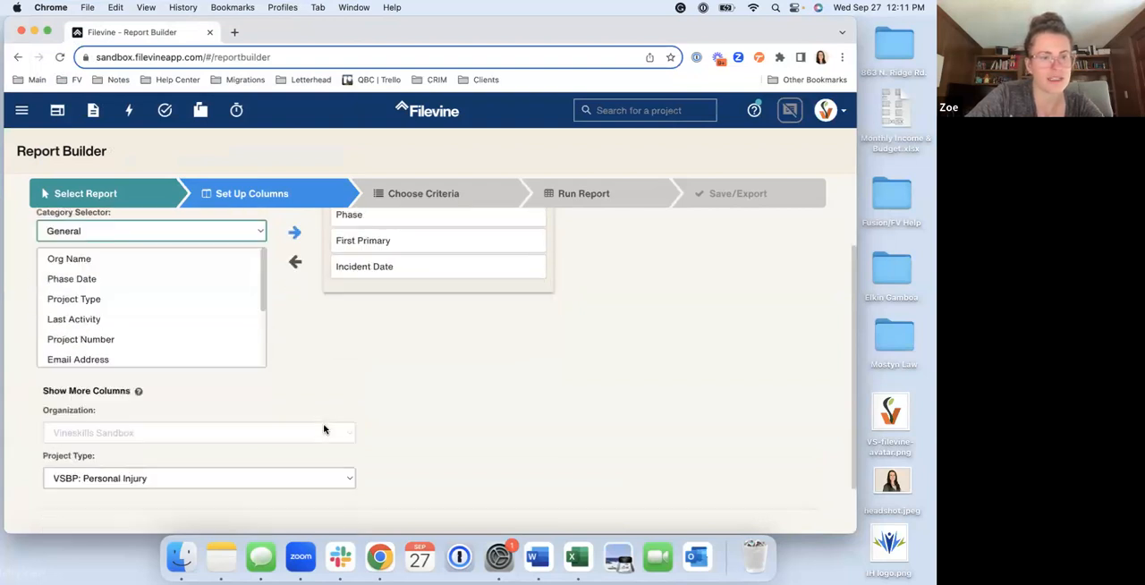
left_click(231, 250)
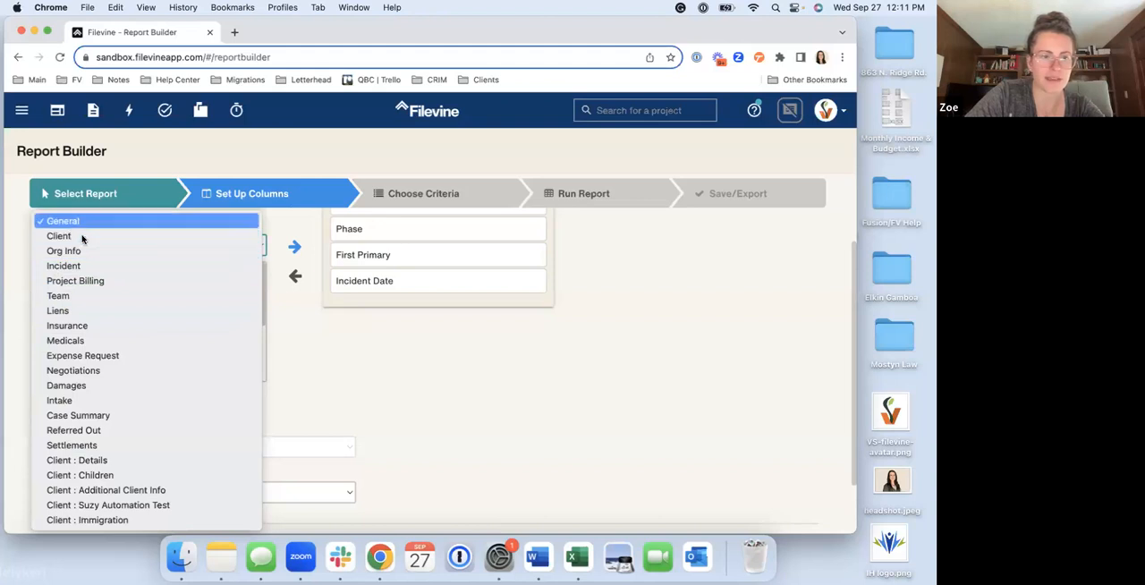
left_click(352, 421)
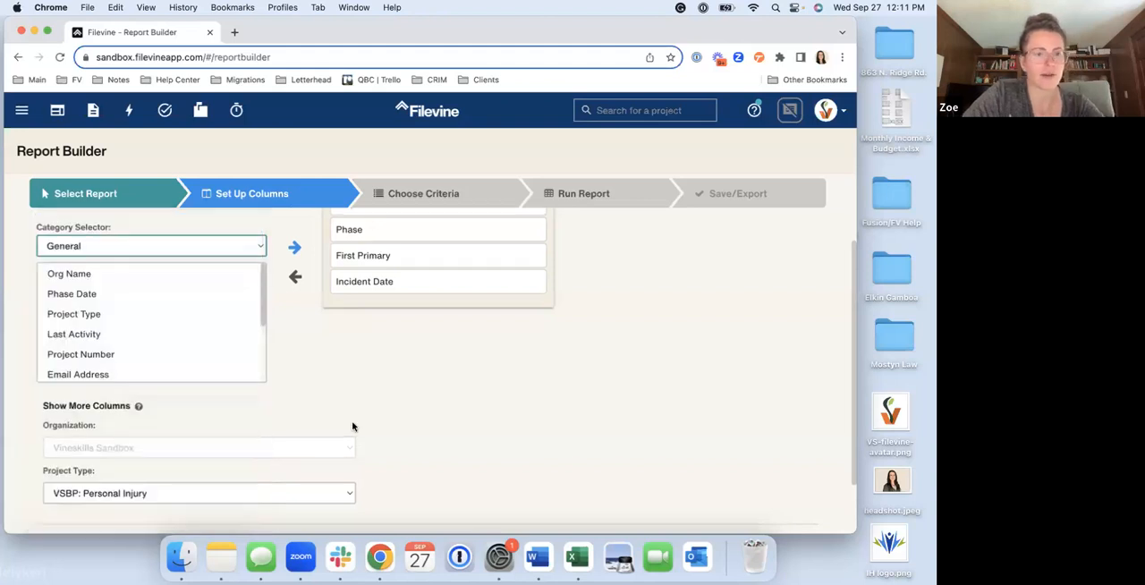
Find the Case Summary column Statute of Limitations: Due by quick-searching "statute of" and add it to the report columns
scroll(196, 293, "up", 2)
left_click(196, 294)
type("statute of")
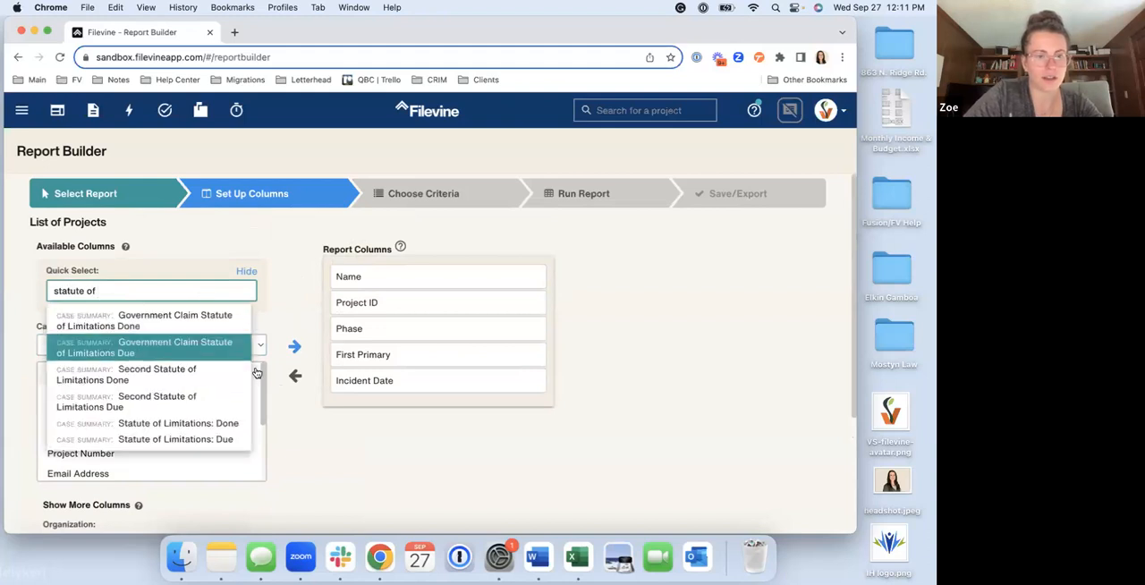
scroll(179, 405, "down", 2)
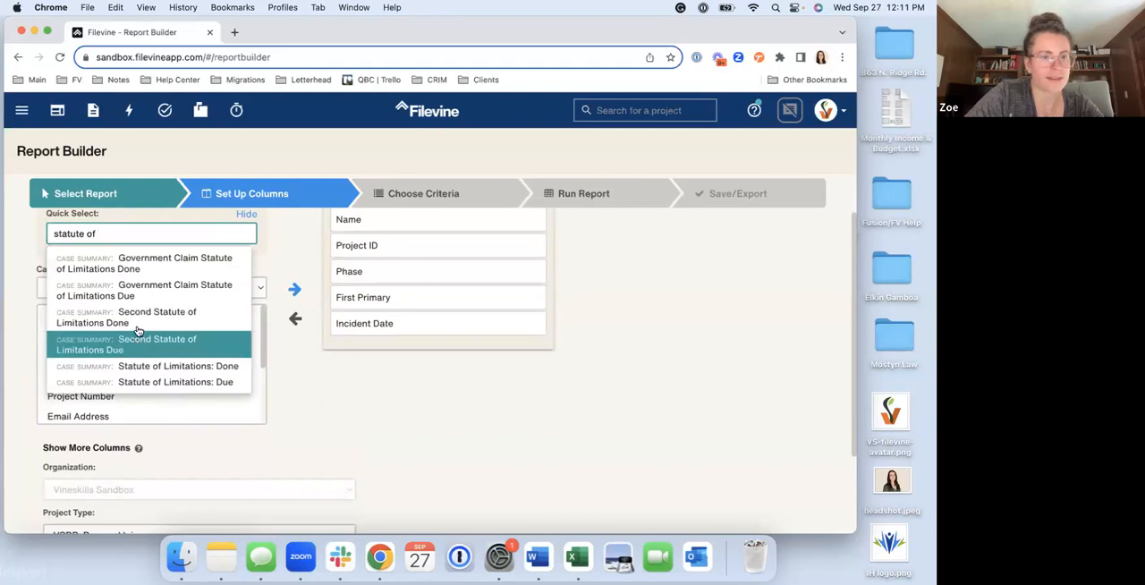
left_click(133, 388)
scroll(470, 340, "up", 2)
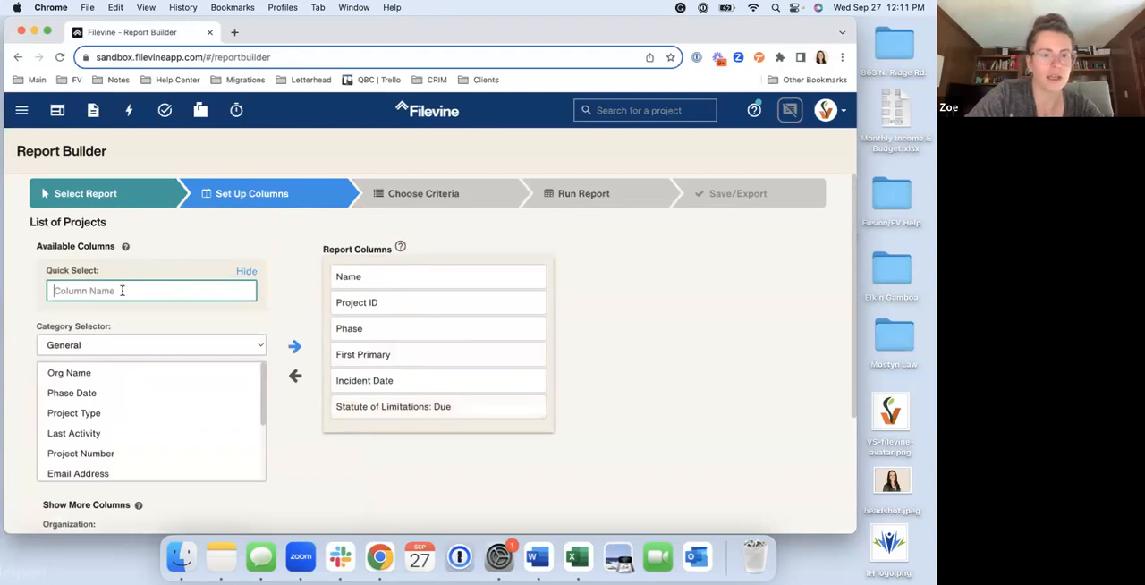
Add the Total Original Balance column from the Medicals category to the report and proceed to the Choose Criteria stage
scroll(120, 288, "down", 3)
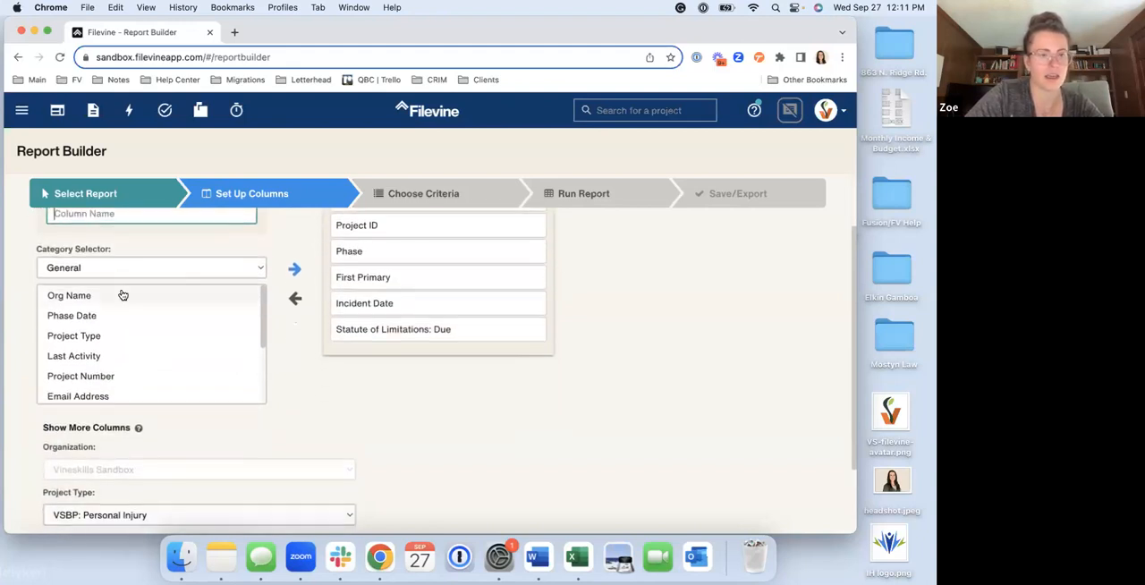
left_click(97, 256)
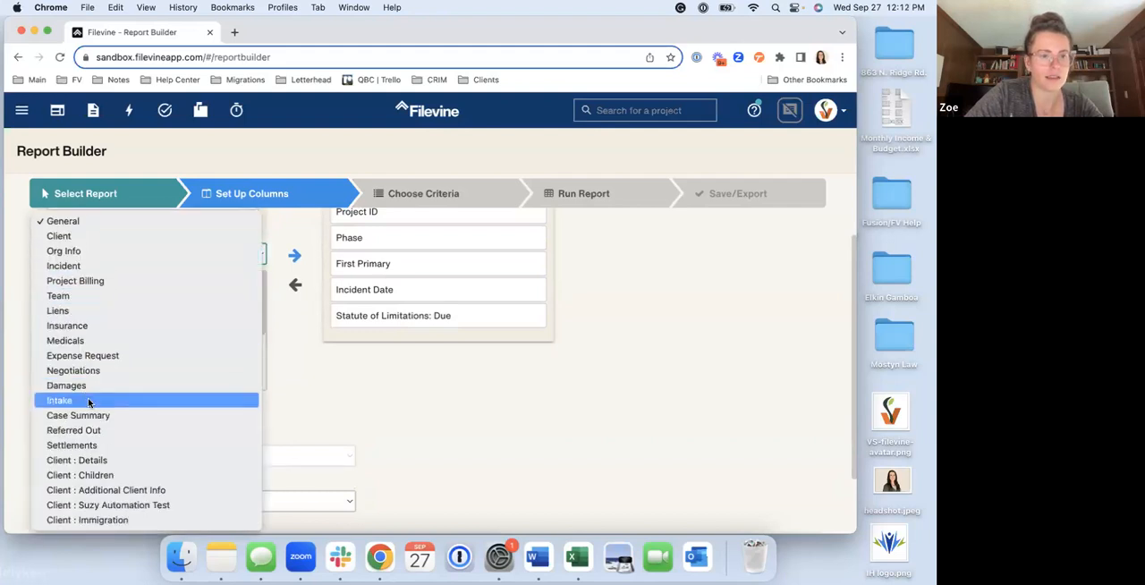
left_click(89, 340)
scroll(236, 379, "down", 1)
scroll(235, 374, "down", 2)
scroll(236, 374, "up", 3)
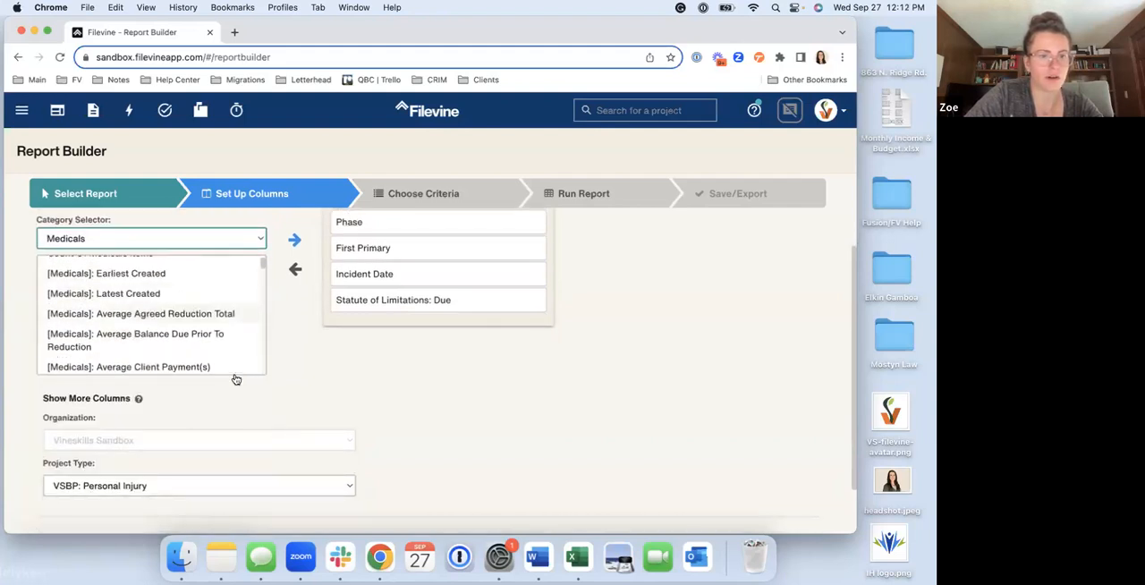
scroll(219, 333, "down", 10)
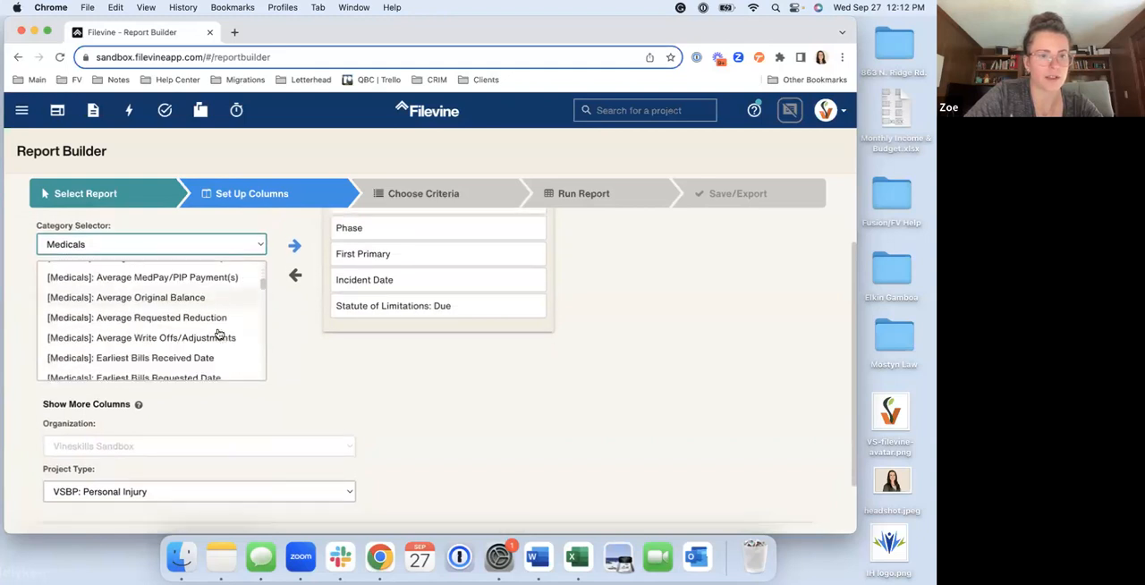
scroll(219, 334, "down", 10)
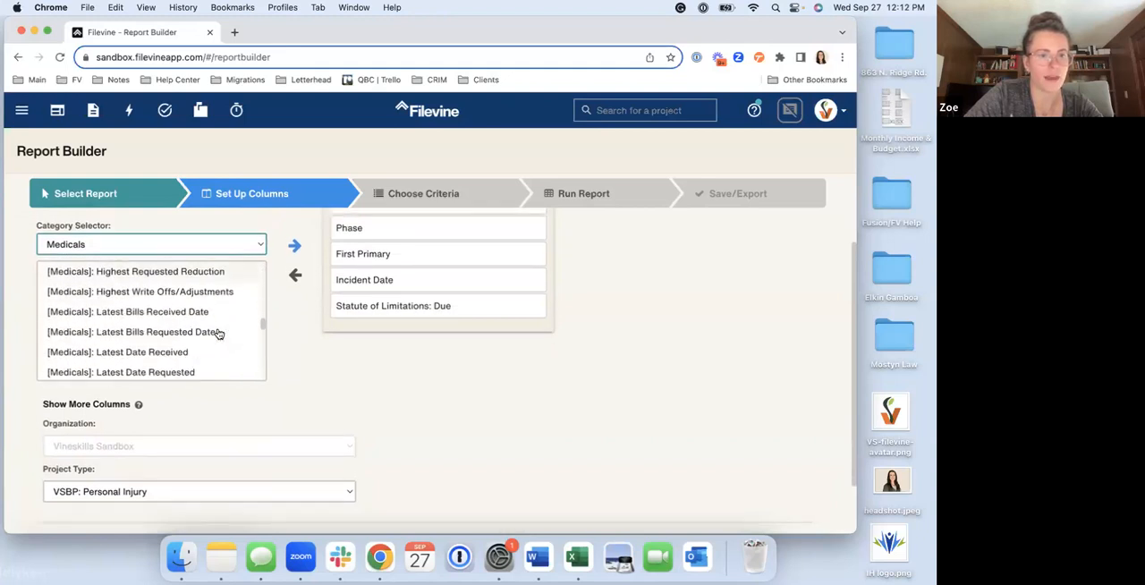
scroll(219, 334, "down", 5)
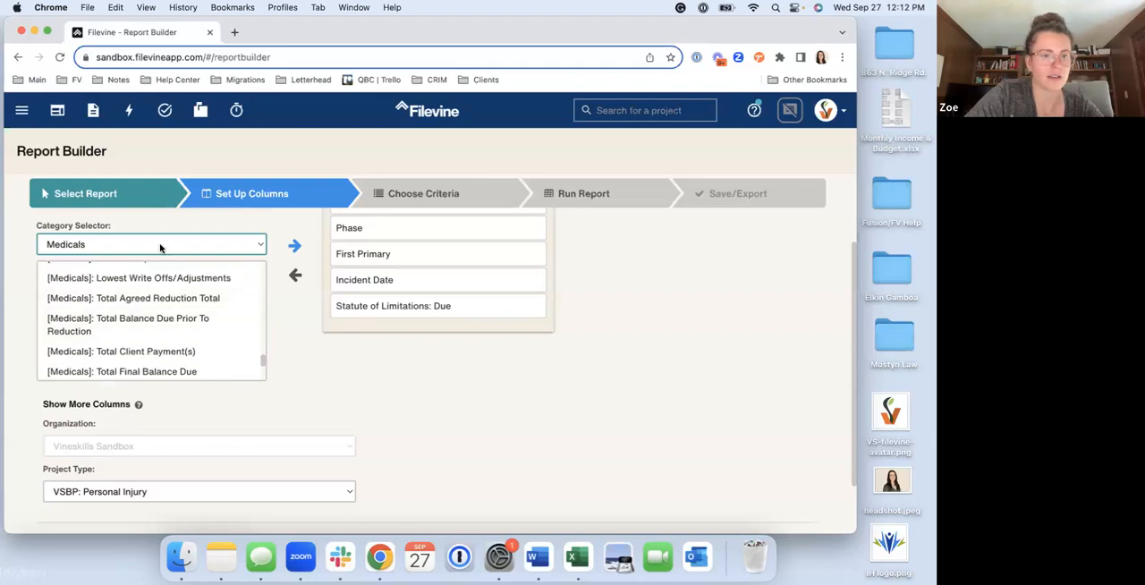
scroll(189, 352, "down", 1)
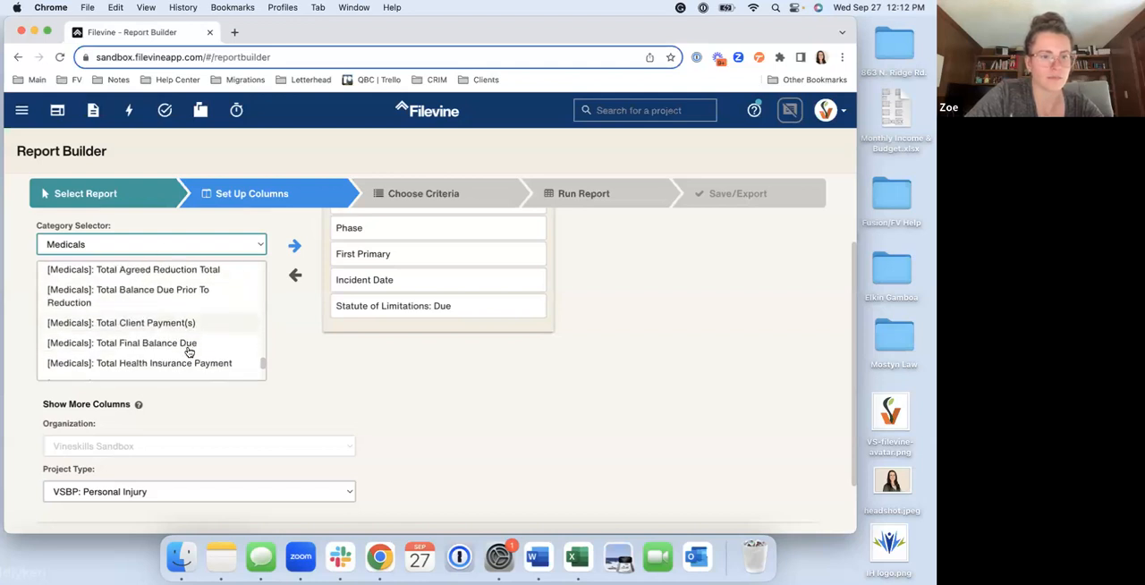
scroll(138, 345, "down", 3)
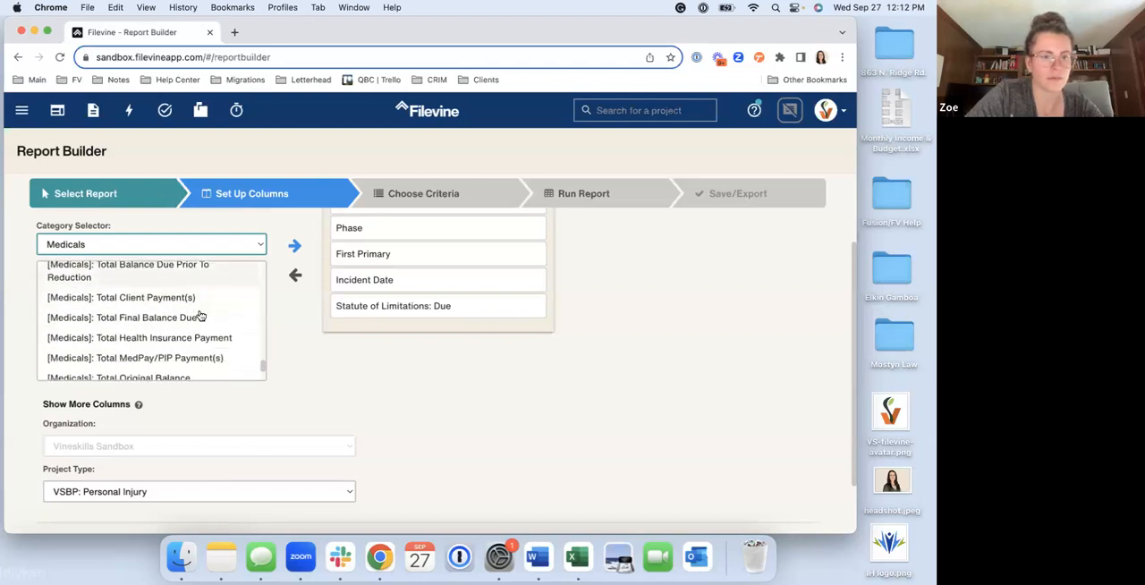
double_click(132, 343)
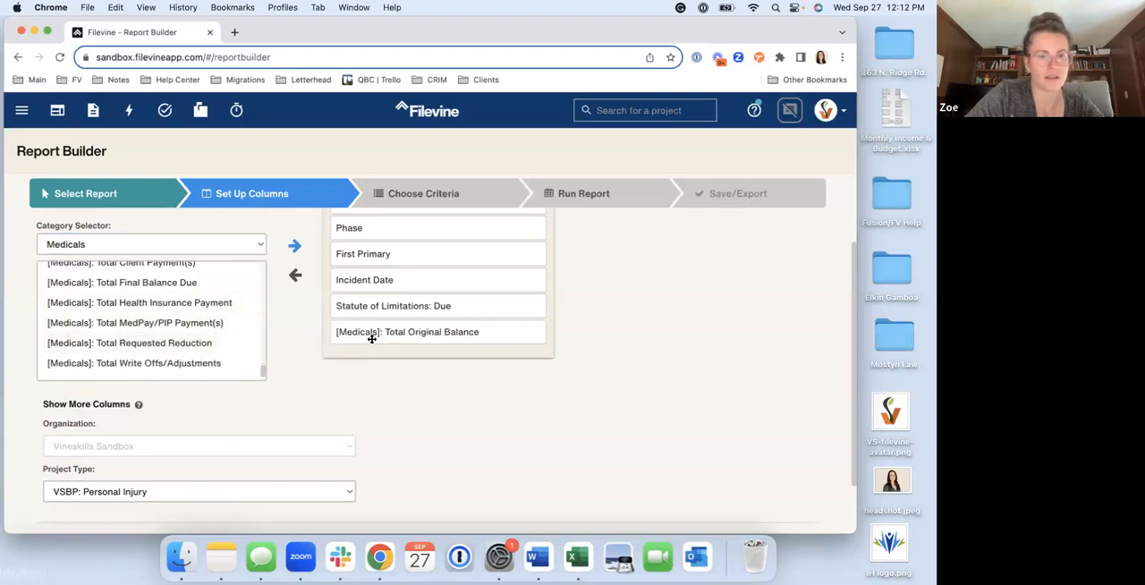
scroll(381, 360, "up", 3)
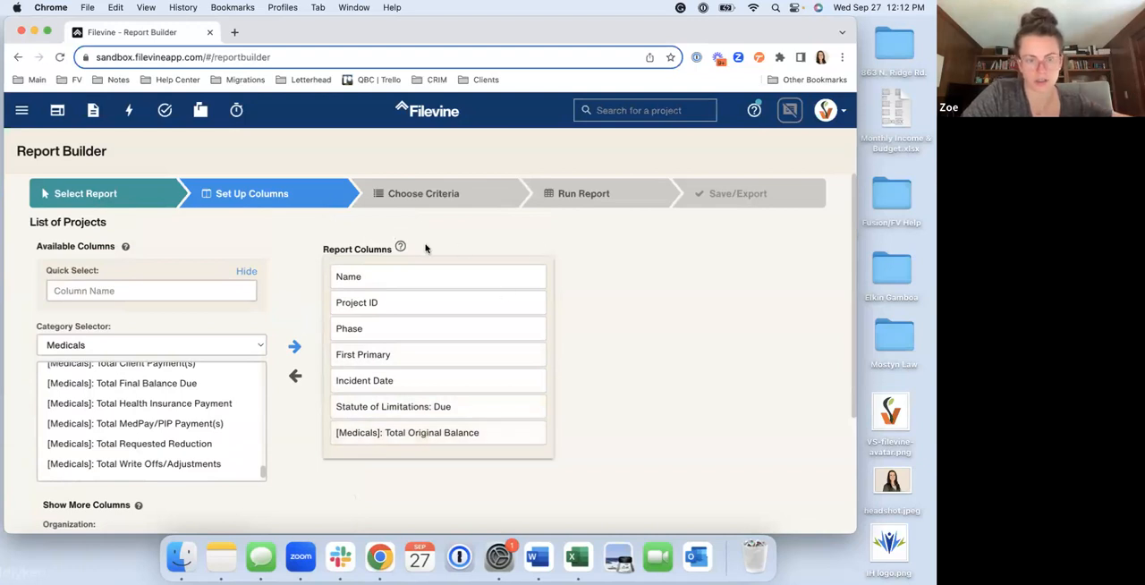
left_click(432, 195)
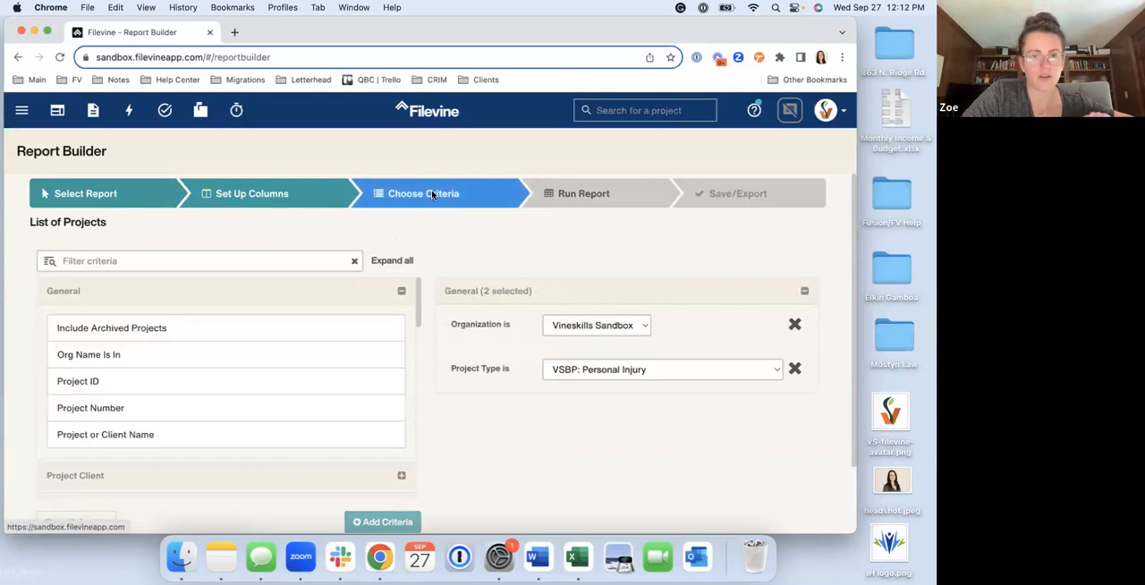
scroll(364, 227, "down", 1)
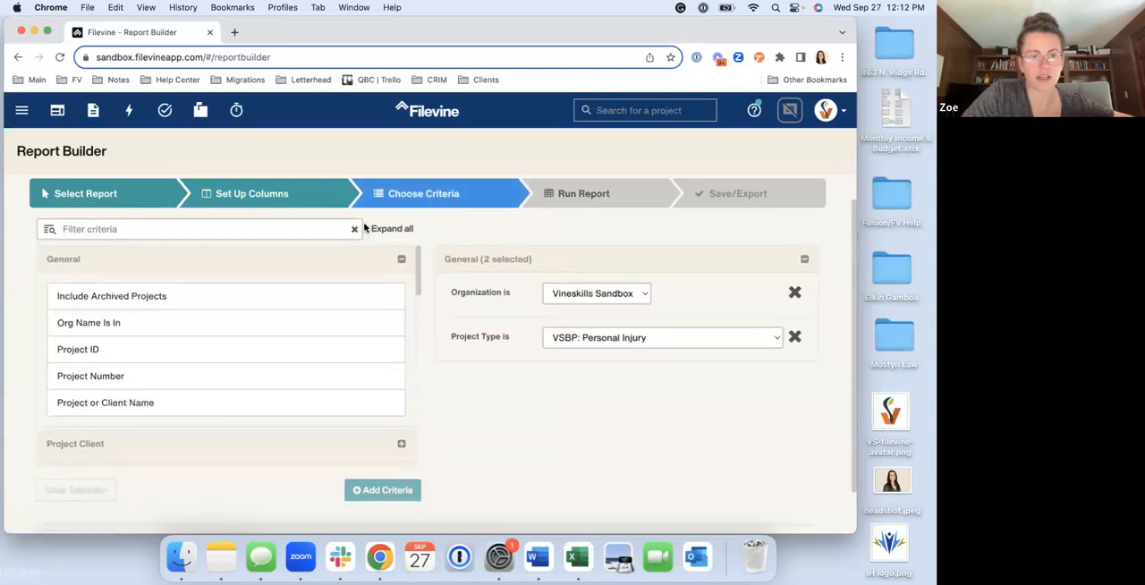
double_click(122, 297)
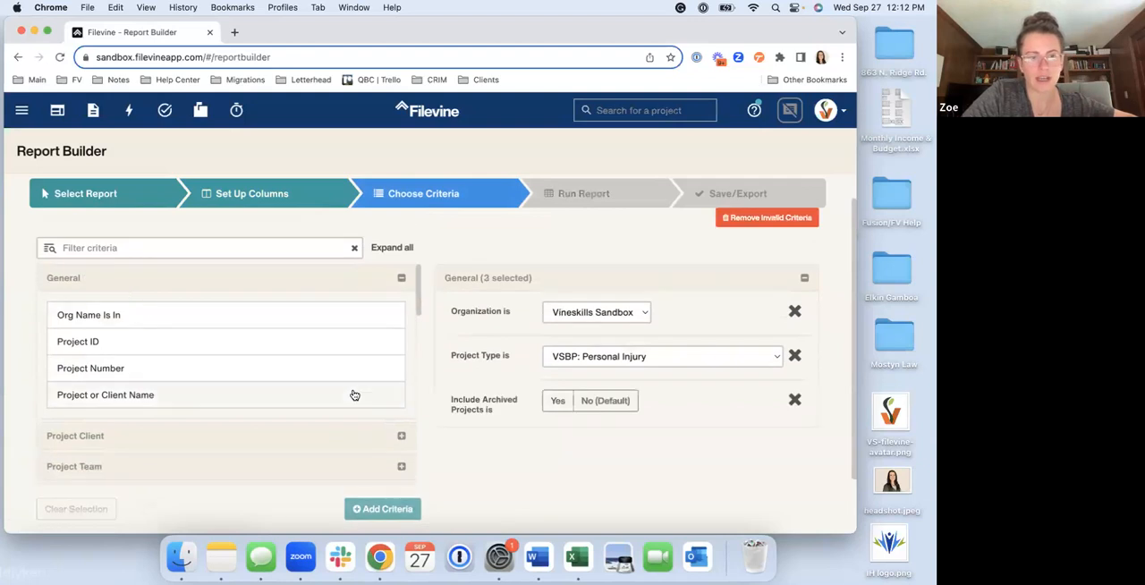
left_click(557, 400)
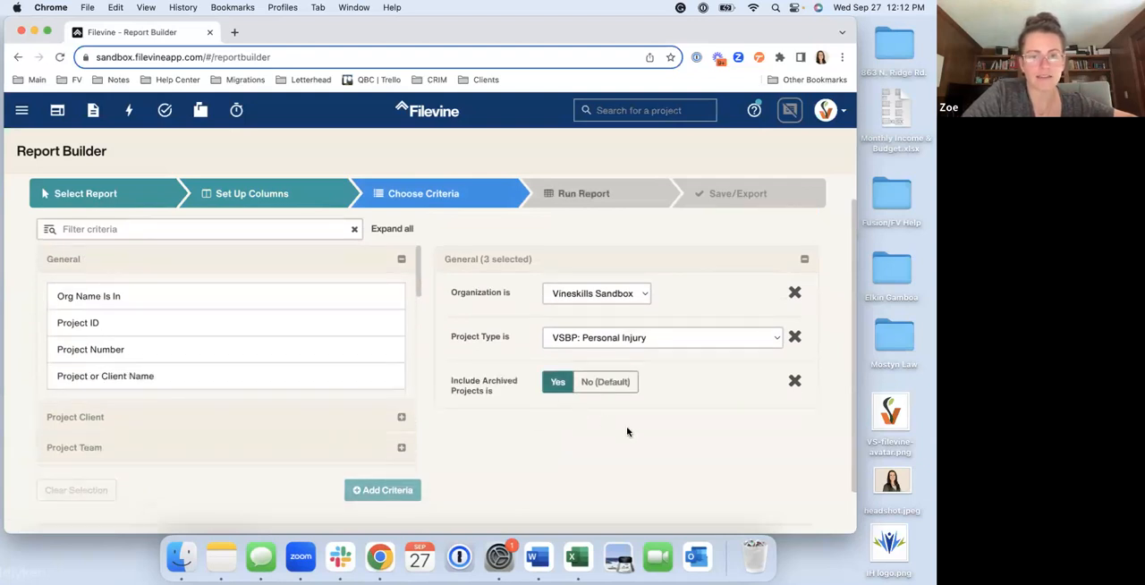
left_click(794, 381)
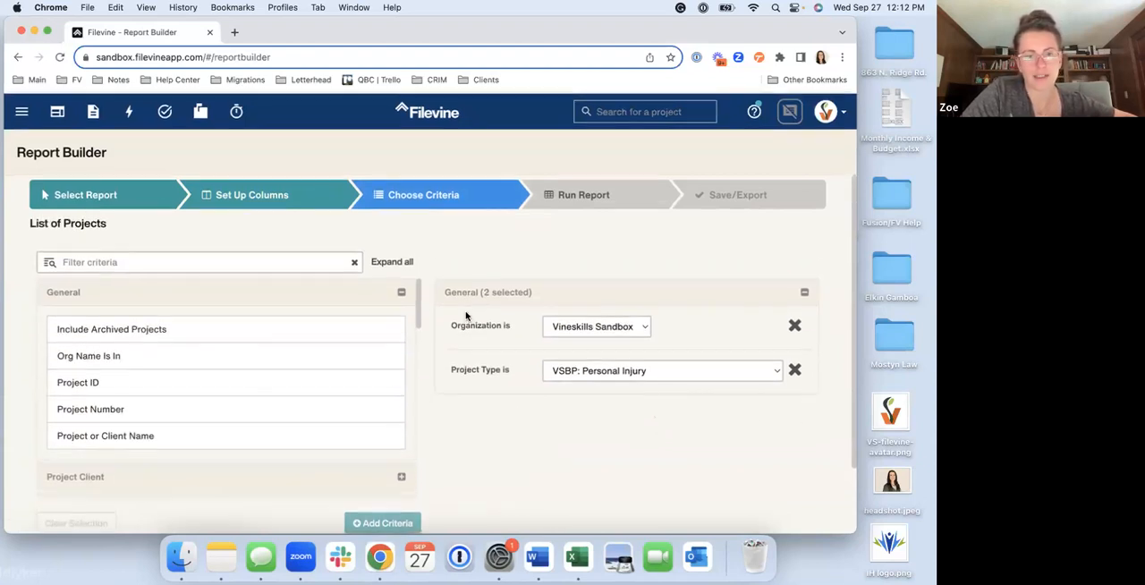
Find the Project Phase category in the available criteria and expand it
scroll(465, 315, "down", 1)
scroll(287, 382, "down", 5)
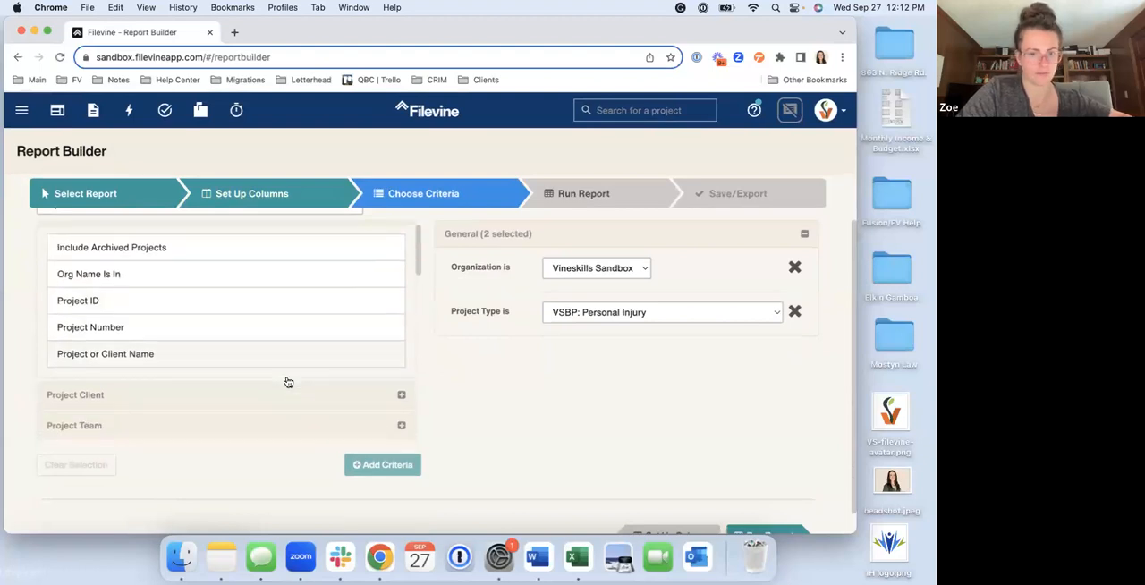
scroll(287, 382, "down", 5)
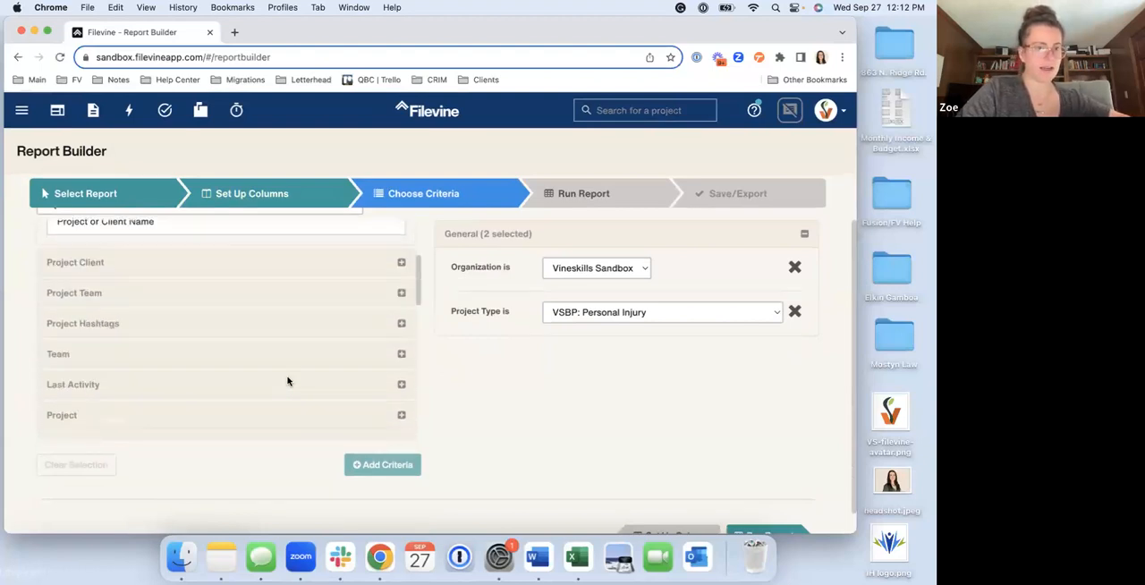
scroll(287, 382, "down", 4)
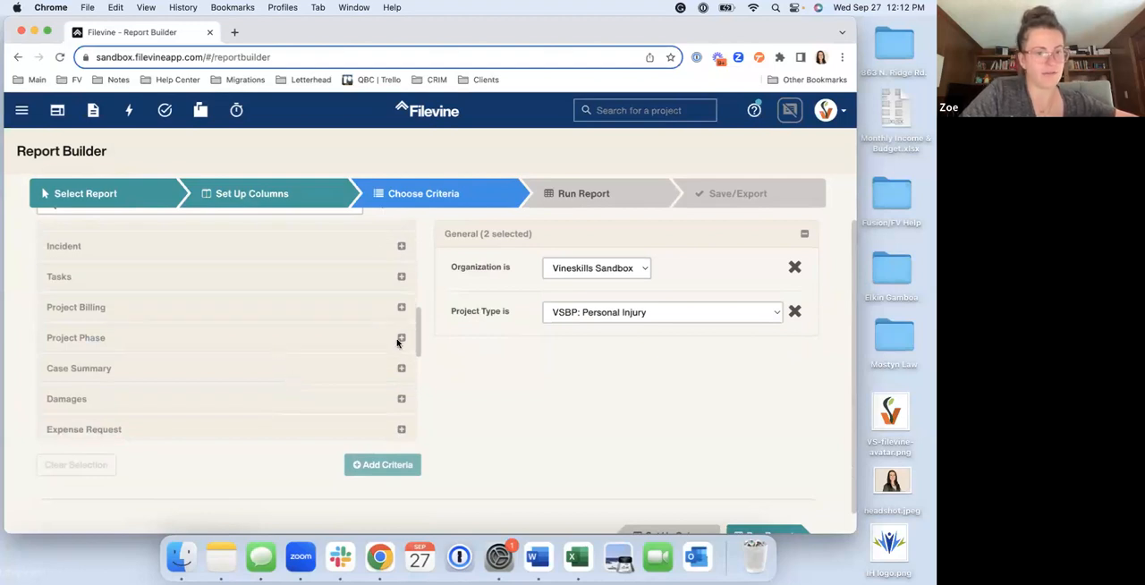
left_click(401, 339)
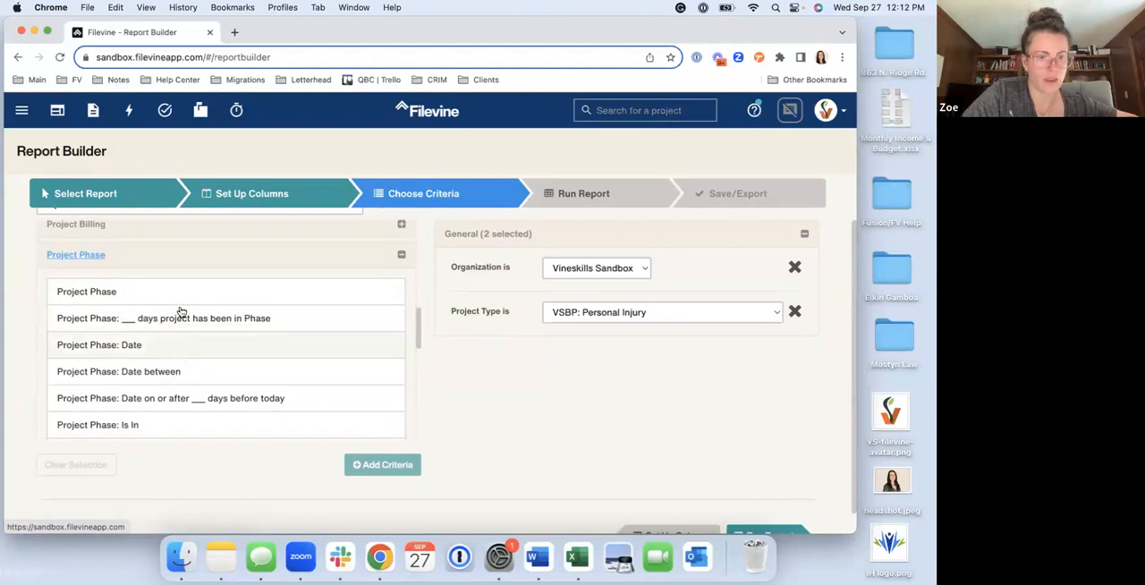
Try the single-value Project Phase criterion, view the phases it offers, and remove it from the report
left_click(162, 291)
left_click(162, 291)
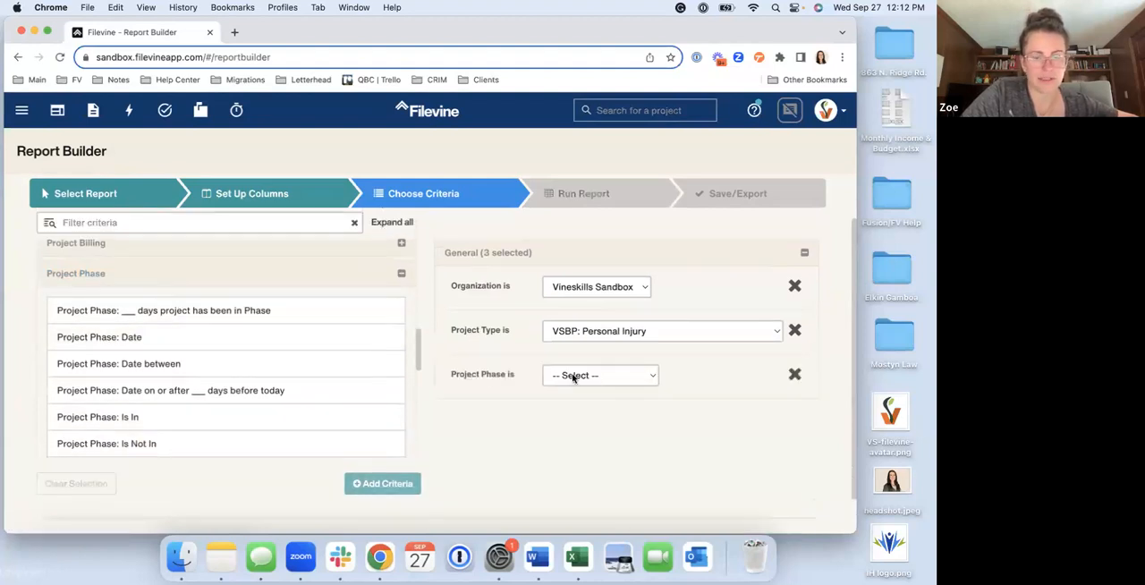
left_click(573, 376)
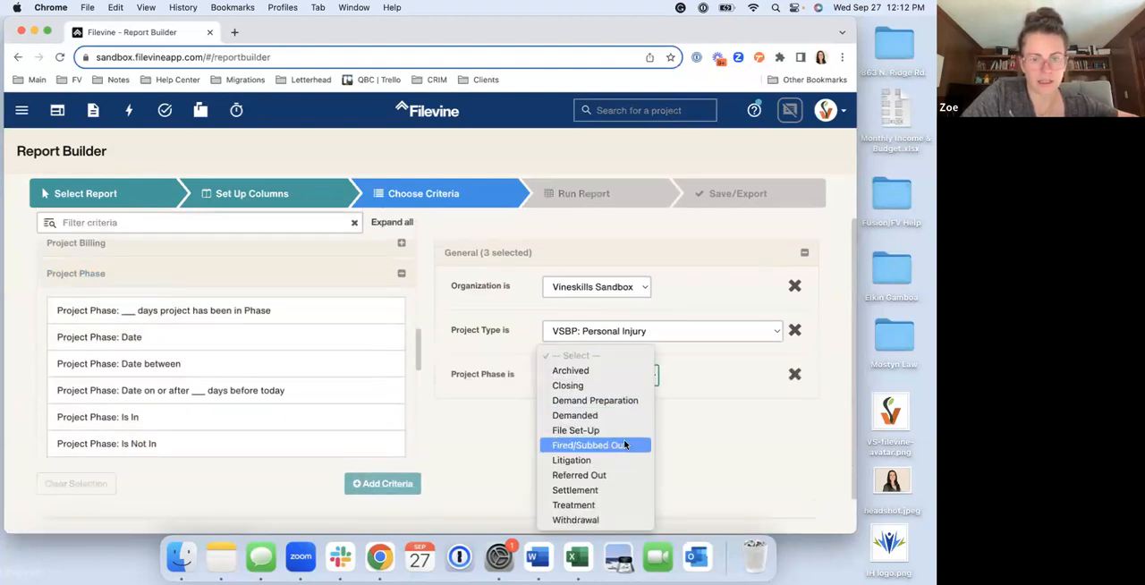
left_click(769, 400)
left_click(794, 374)
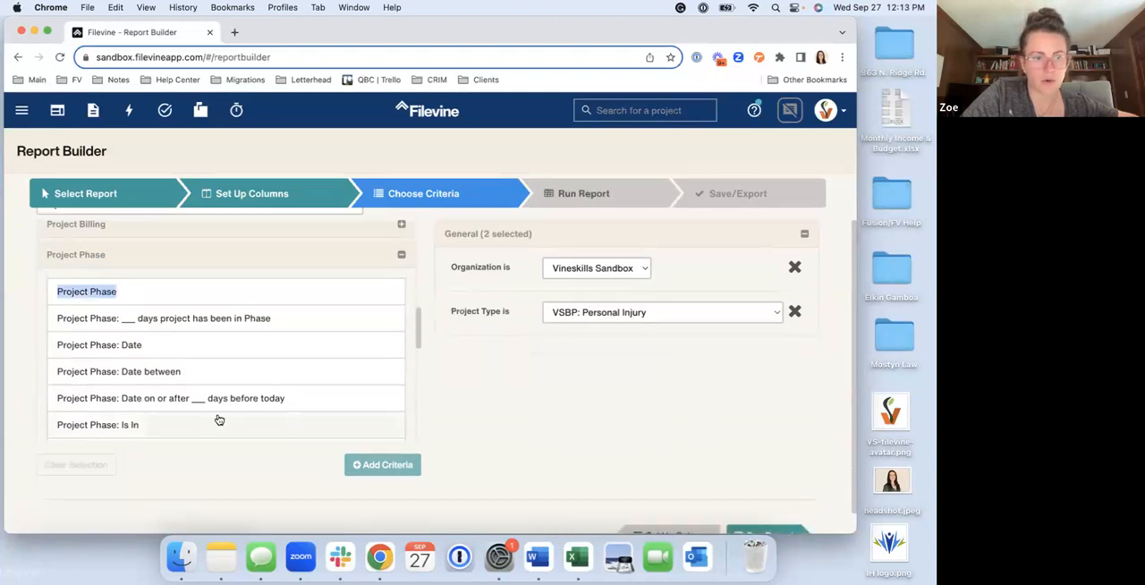
Add the Project Phase: Is In criterion with Demand Preparation and File Set-Up as its first two phases
left_click(196, 353)
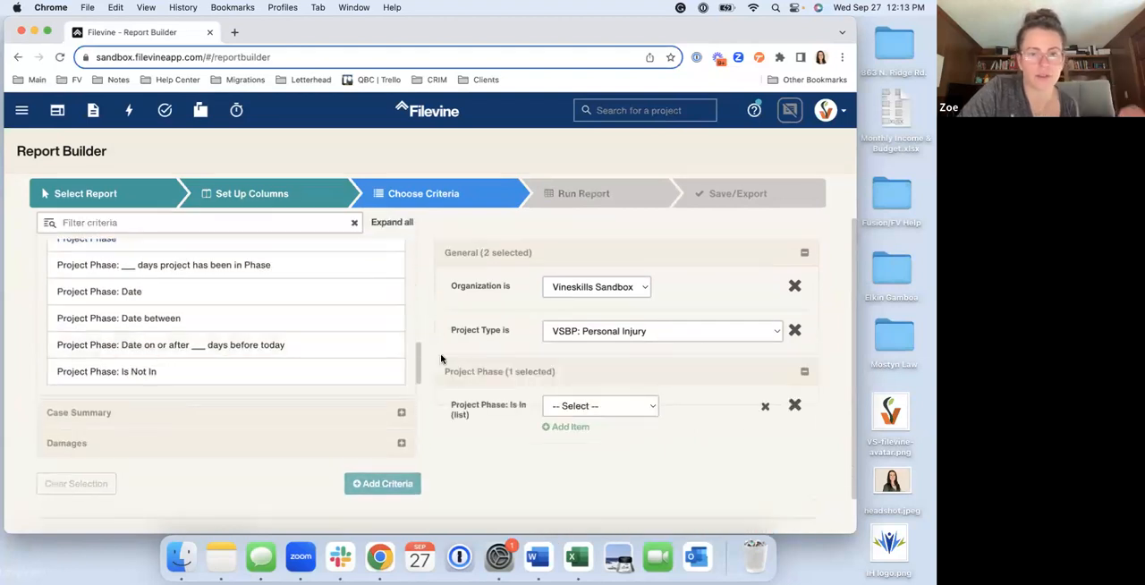
right_click(583, 406)
key("Escape")
left_click(587, 406)
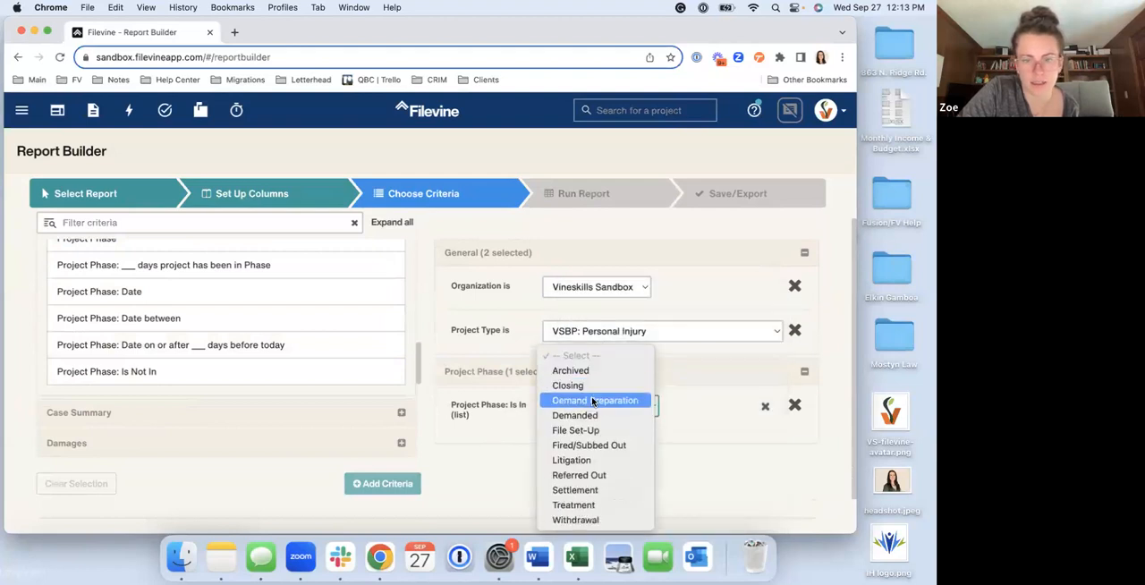
left_click(590, 401)
left_click(558, 417)
left_click(569, 429)
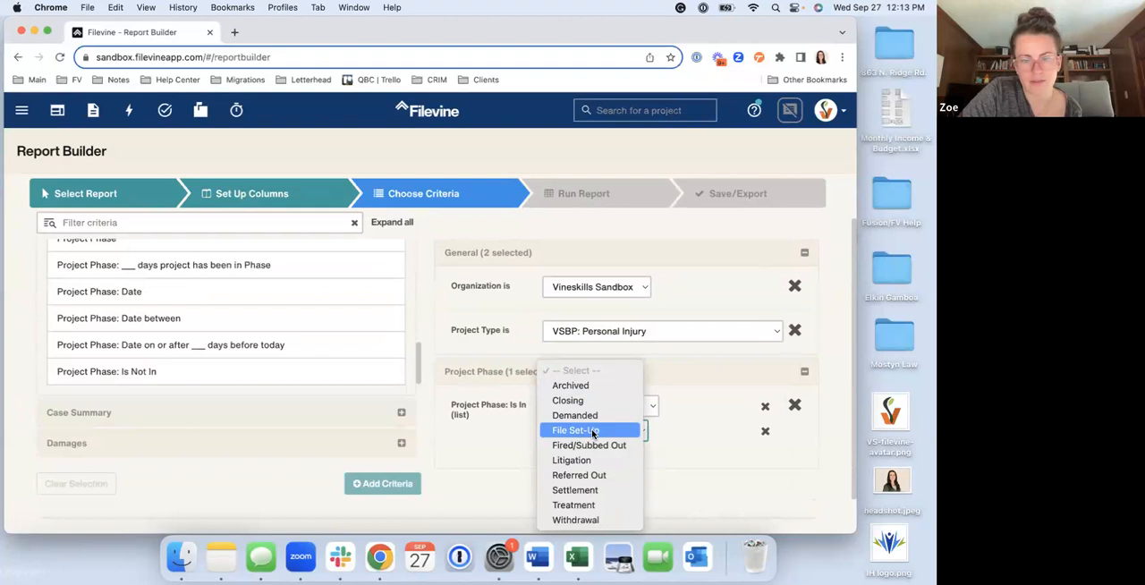
left_click(592, 431)
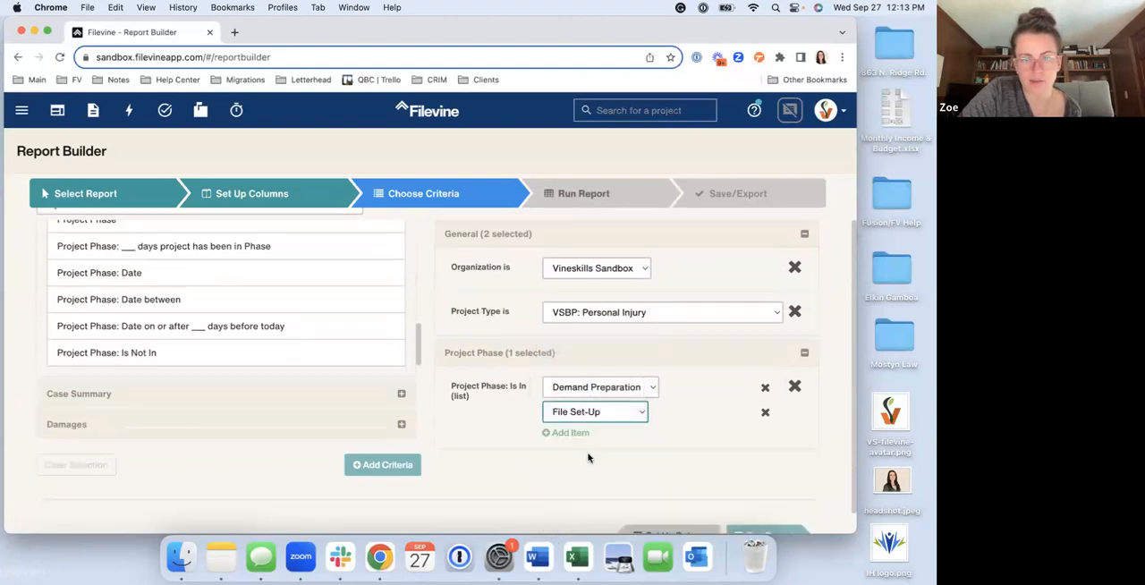
Add the Demanded and Treatment phases to the Project Phase: Is In list
left_click(560, 440)
scroll(560, 439, "down", 1)
left_click(560, 414)
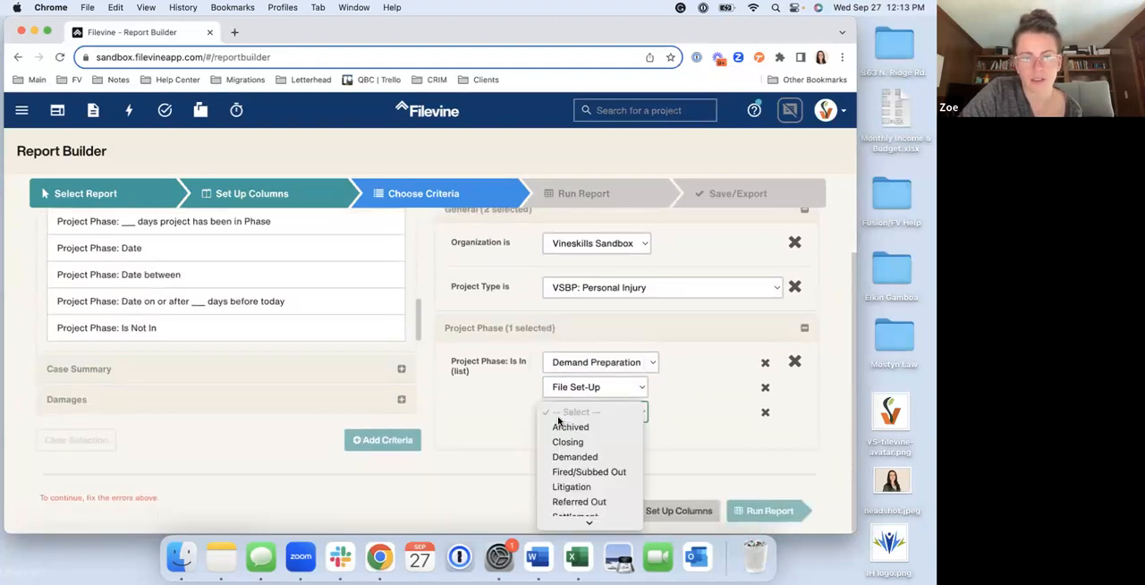
left_click(572, 431)
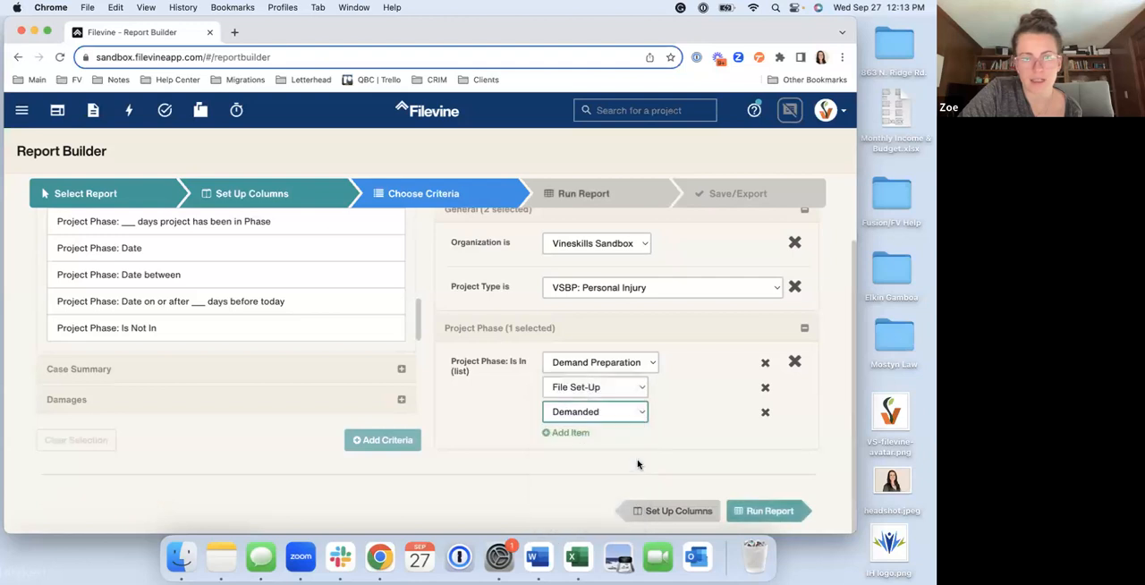
left_click(562, 436)
scroll(562, 436, "down", 1)
left_click(561, 419)
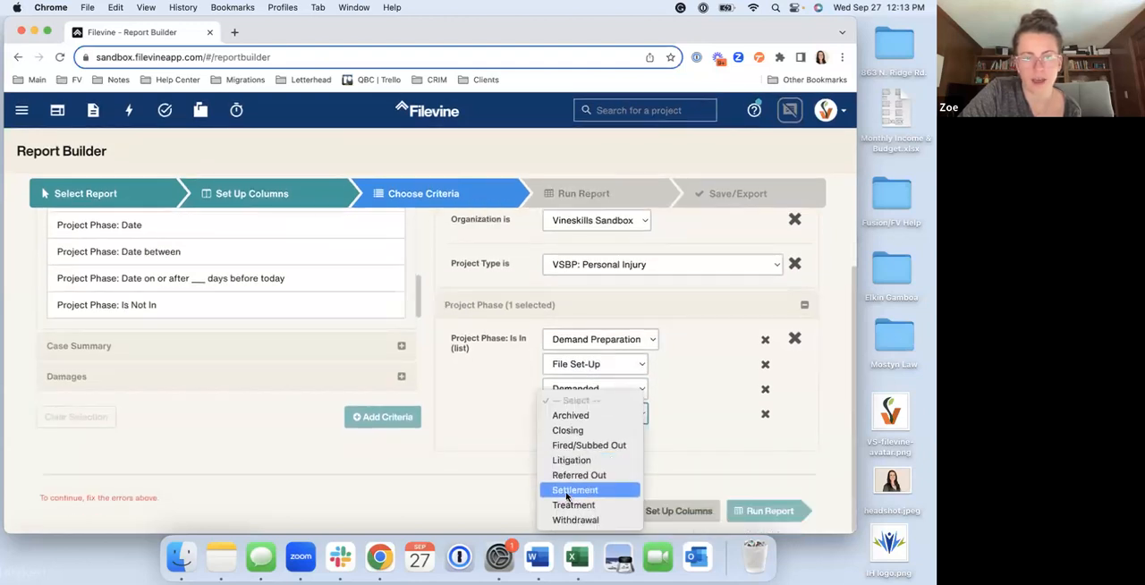
left_click(574, 510)
Extend the Project Phase: Is In list with the Settlement and Litigation phases
left_click(564, 435)
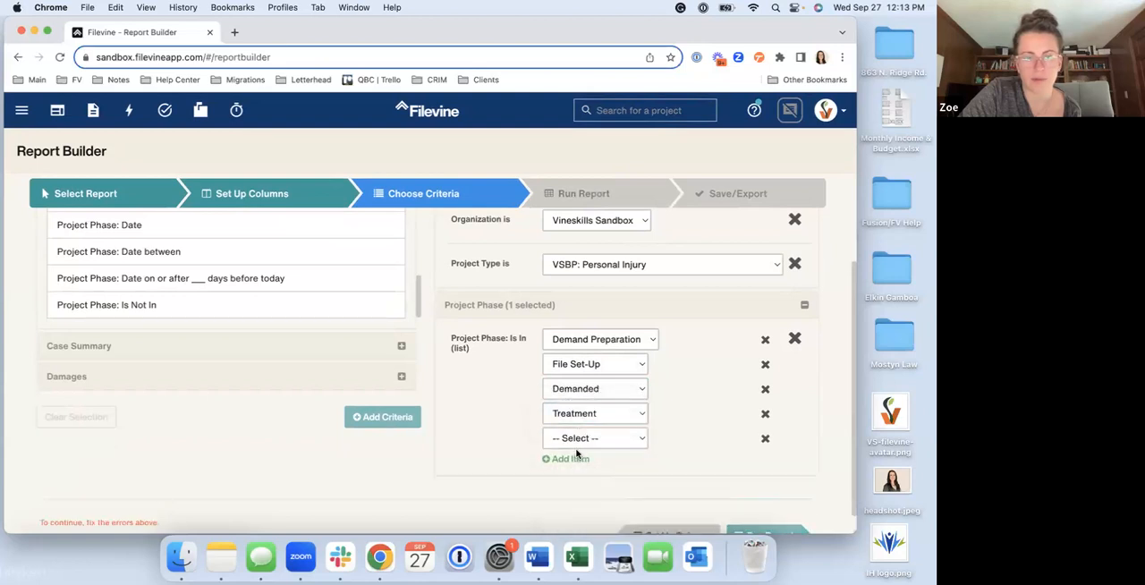
left_click(580, 440)
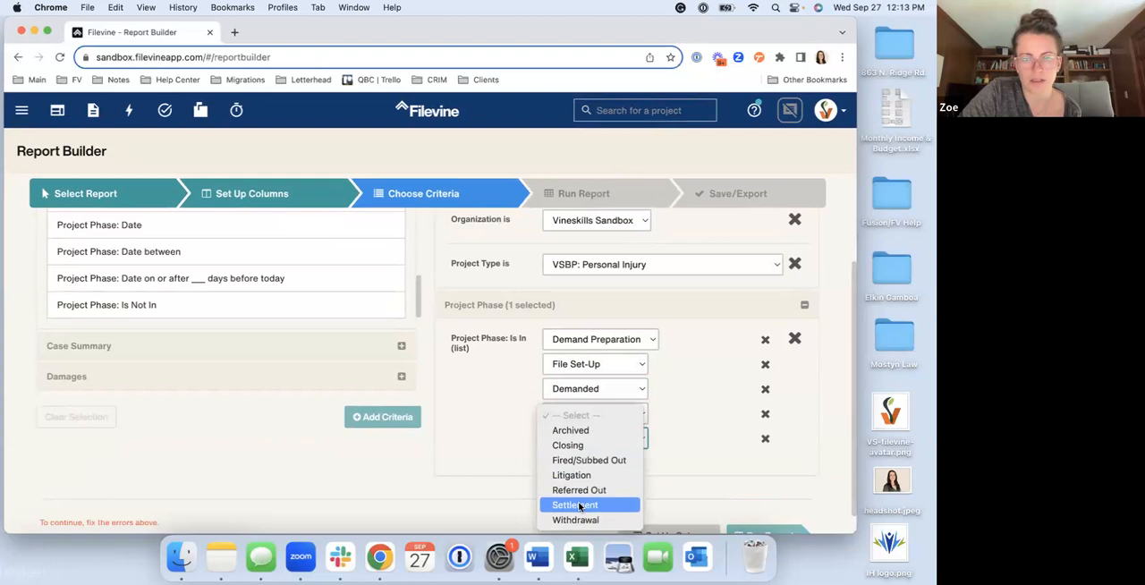
left_click(580, 506)
left_click(564, 464)
left_click(587, 464)
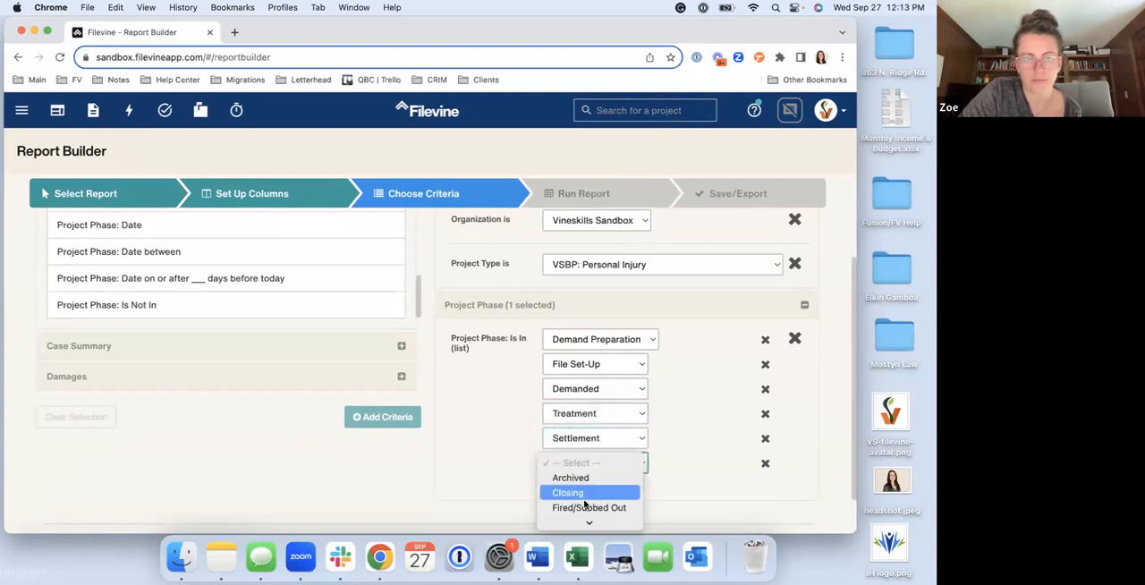
left_click(568, 486)
scroll(666, 470, "down", 1)
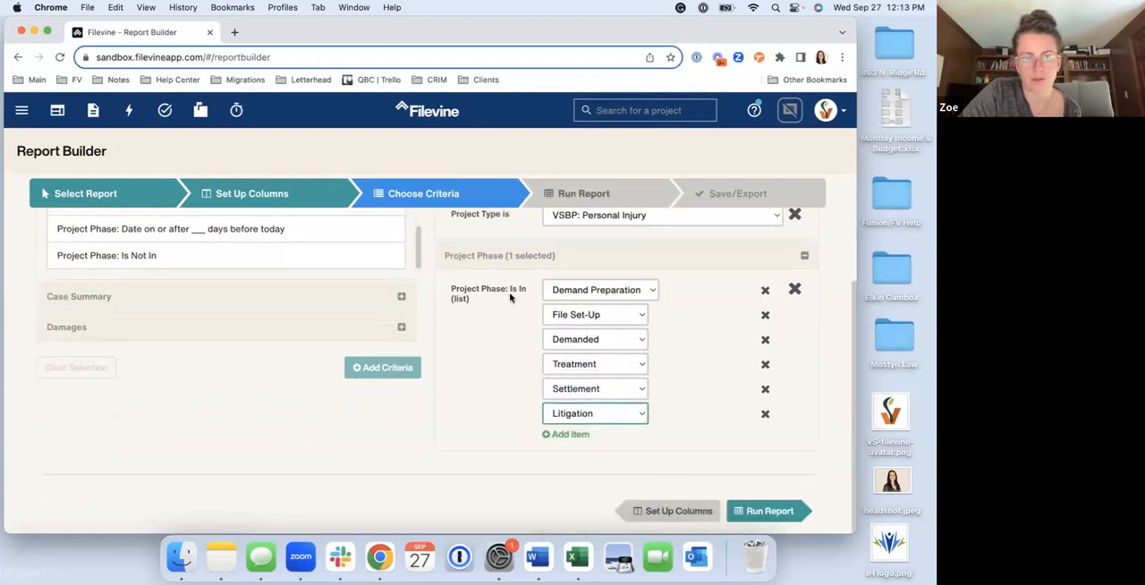
Try the Project Phase: Is Not In criterion, view the phases it offers, and remove it from the report
left_click_drag(506, 291, 527, 302)
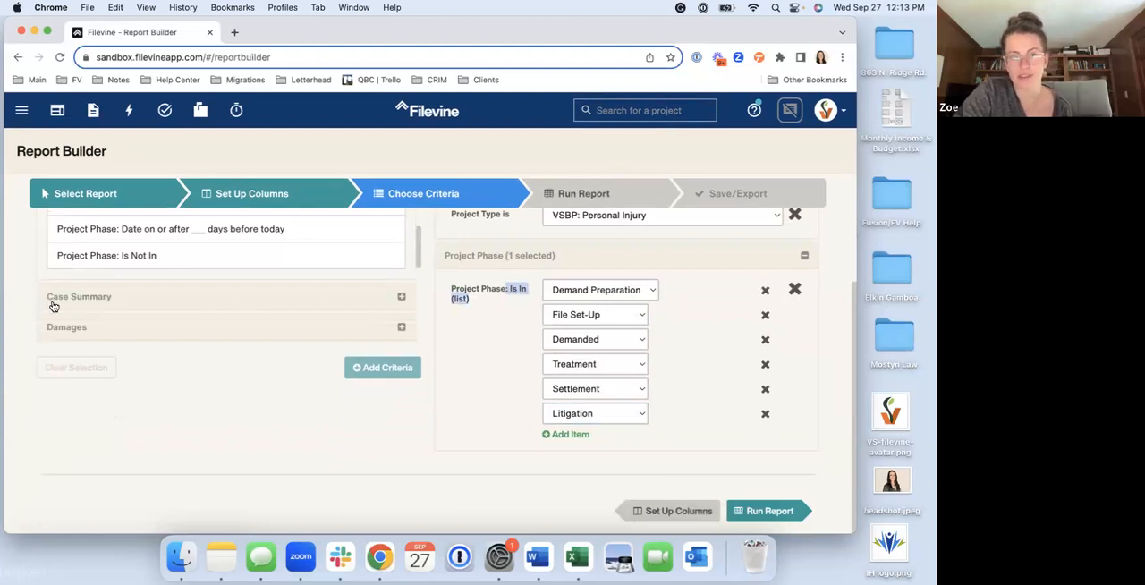
scroll(54, 307, "up", 2)
left_click(142, 322)
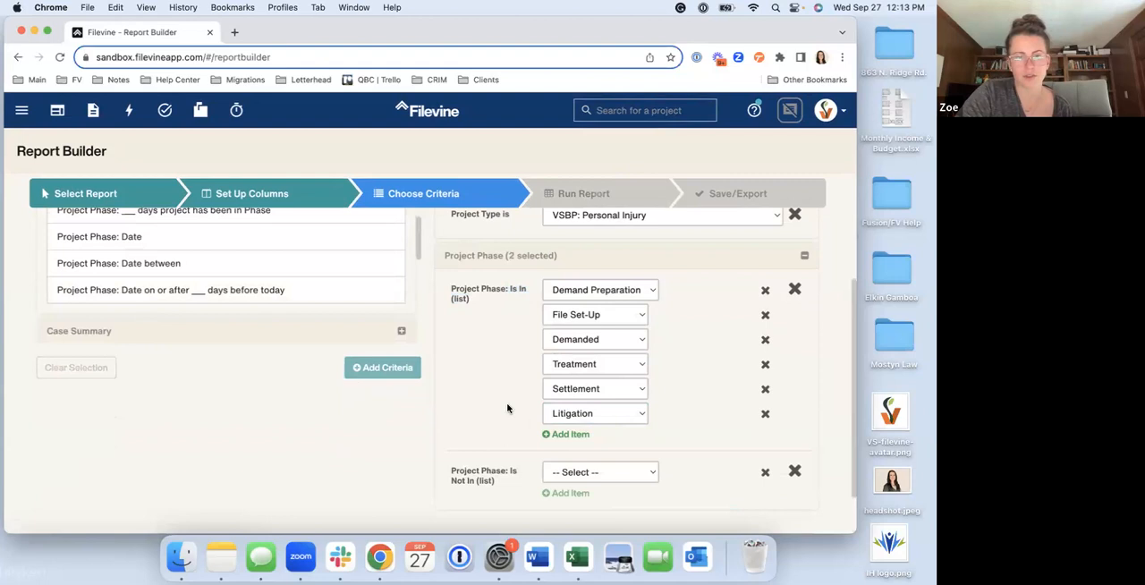
scroll(461, 425, "down", 1)
left_click_drag(452, 423, 496, 424)
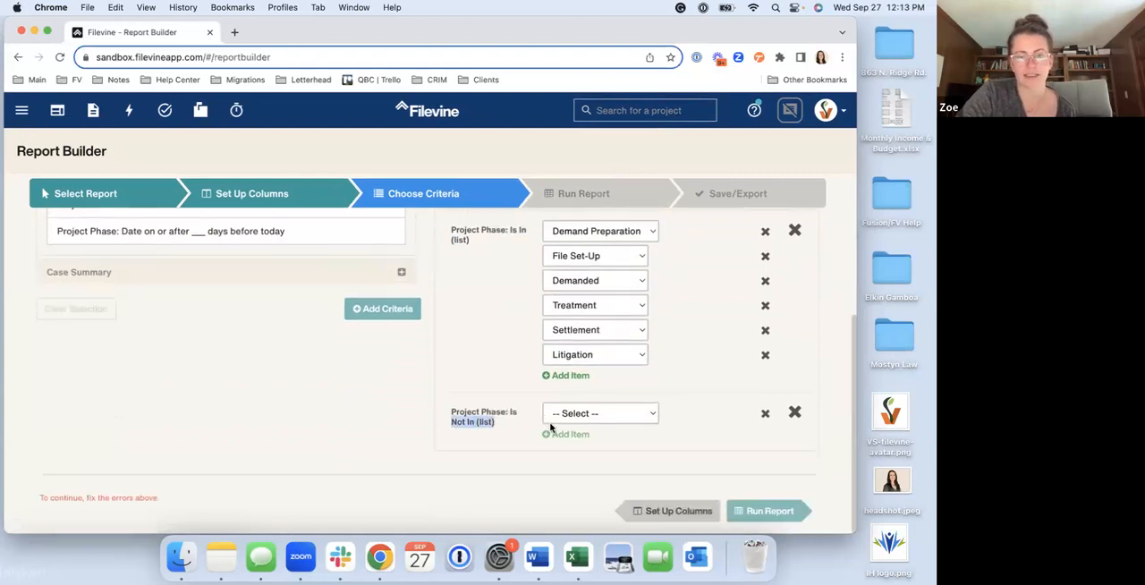
left_click(607, 417)
scroll(606, 412, "down", 2)
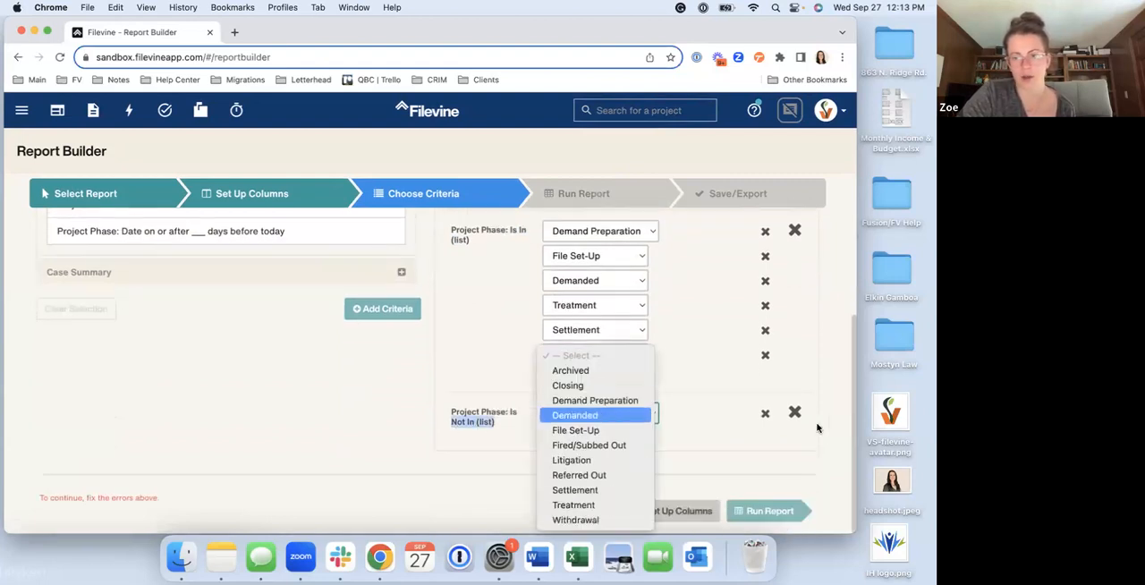
left_click(795, 413)
left_click(795, 413)
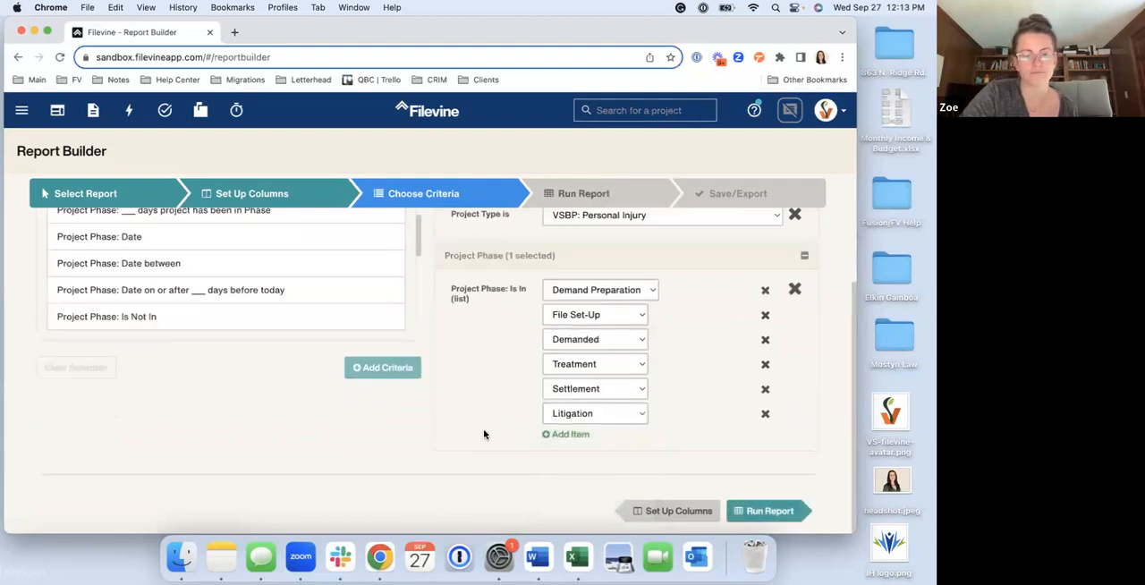
Run the List of Projects report and open the Project Hub in a new browser tab
left_click(606, 188)
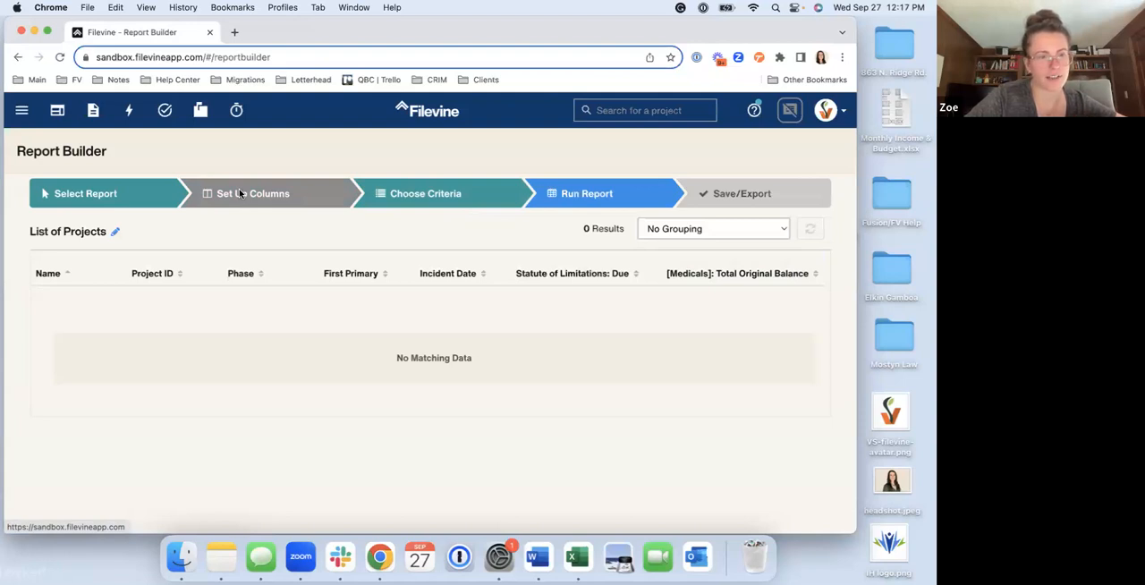
right_click(57, 110)
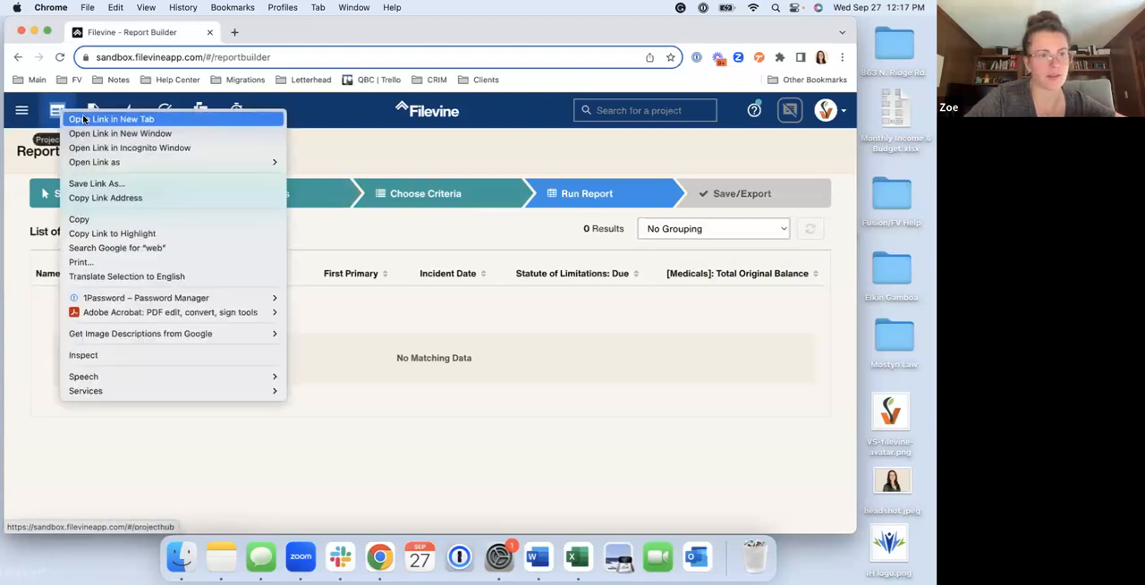
left_click(267, 34)
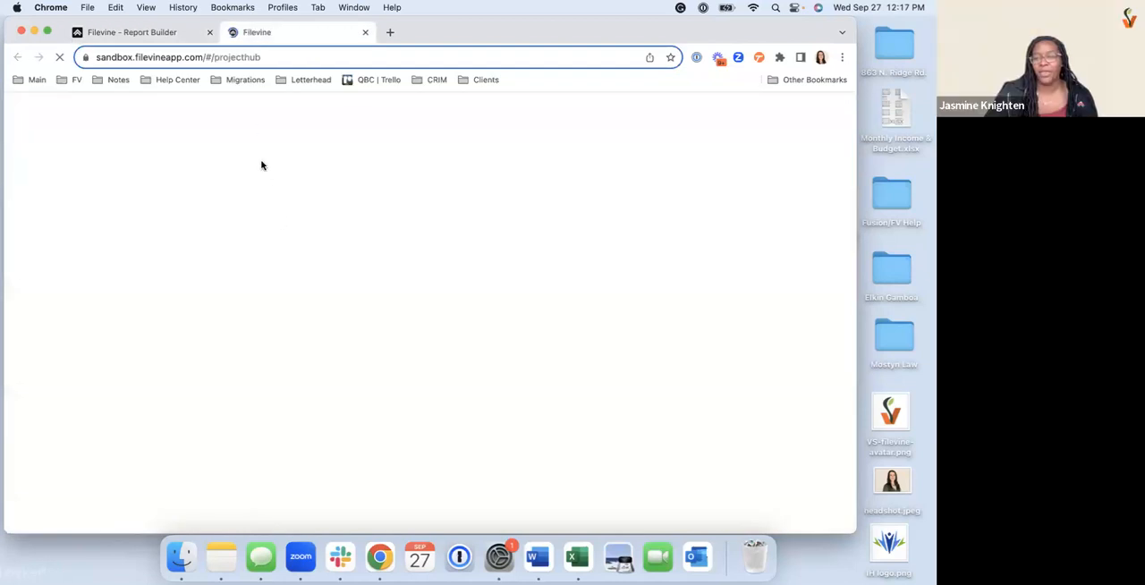
Return to the report's Choose Criteria stage and remove the Project Phase: Is In criterion
left_click(166, 32)
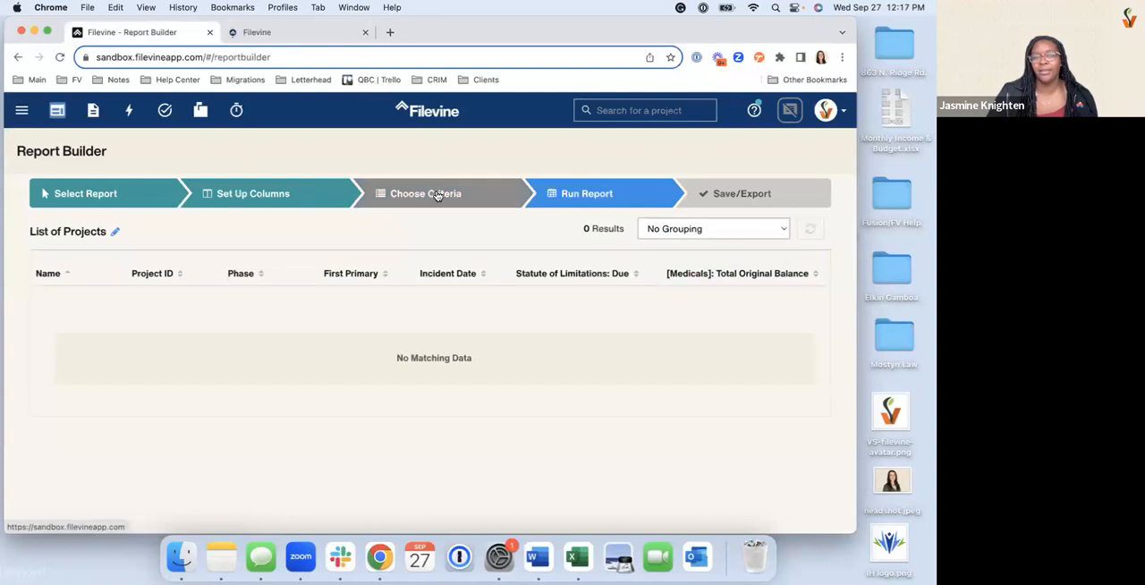
left_click(433, 190)
scroll(662, 299, "down", 3)
left_click(794, 290)
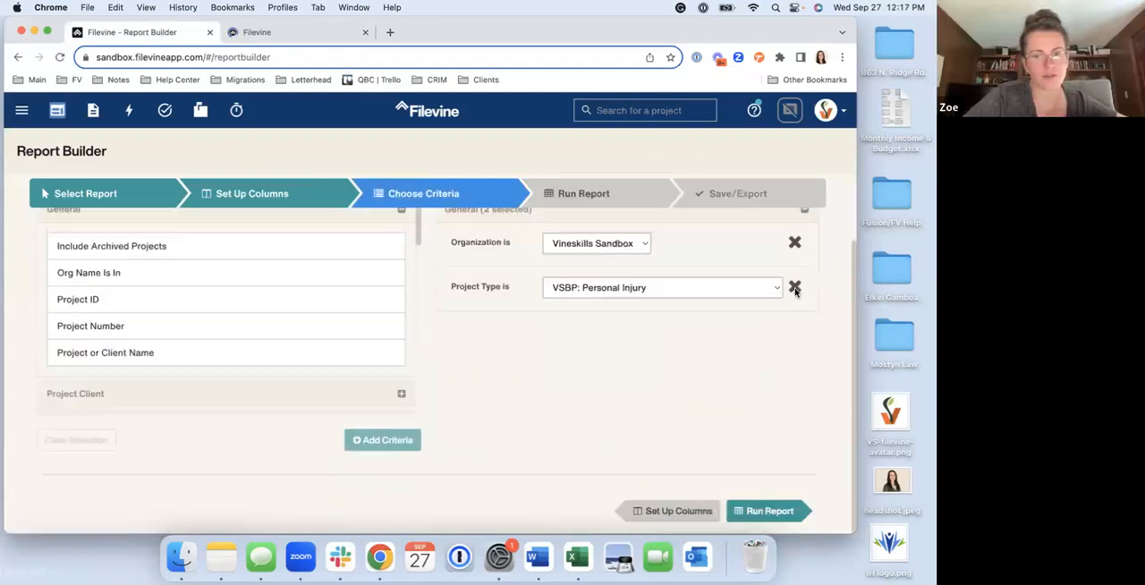
Filter the available criteria by "first" and add Project Team: First Primary (*Primary) has Name to the report
scroll(669, 296, "up", 2)
left_click(211, 260)
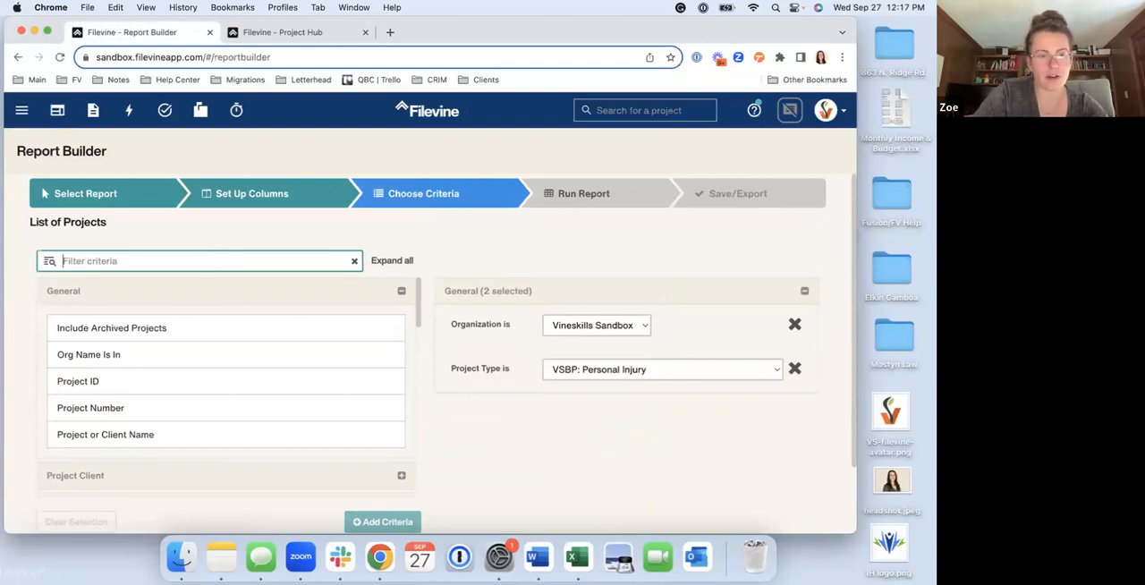
scroll(85, 293, "down", 1)
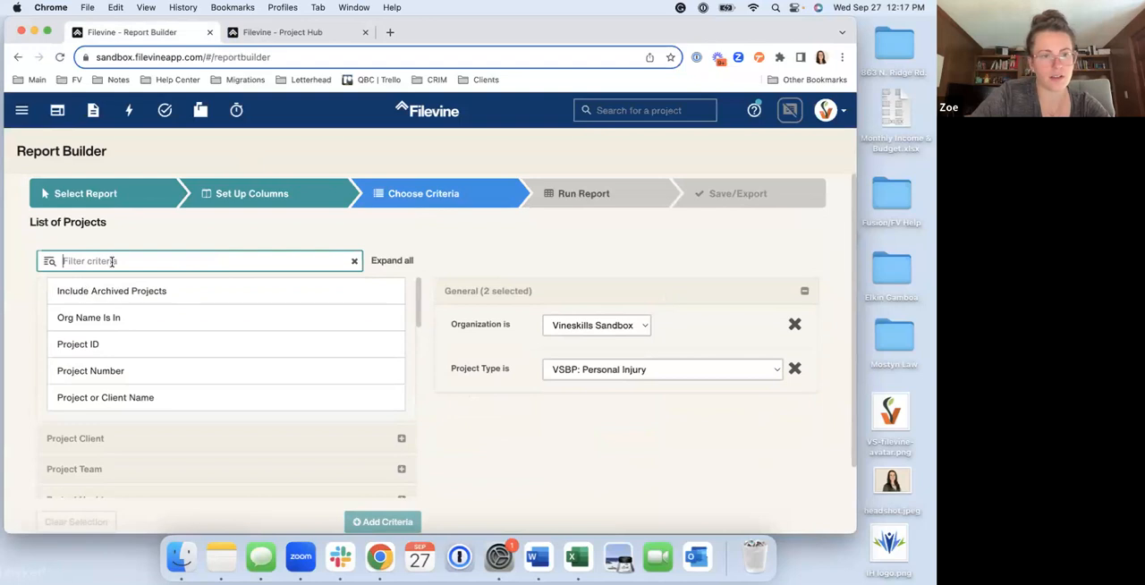
scroll(110, 246, "down", 5)
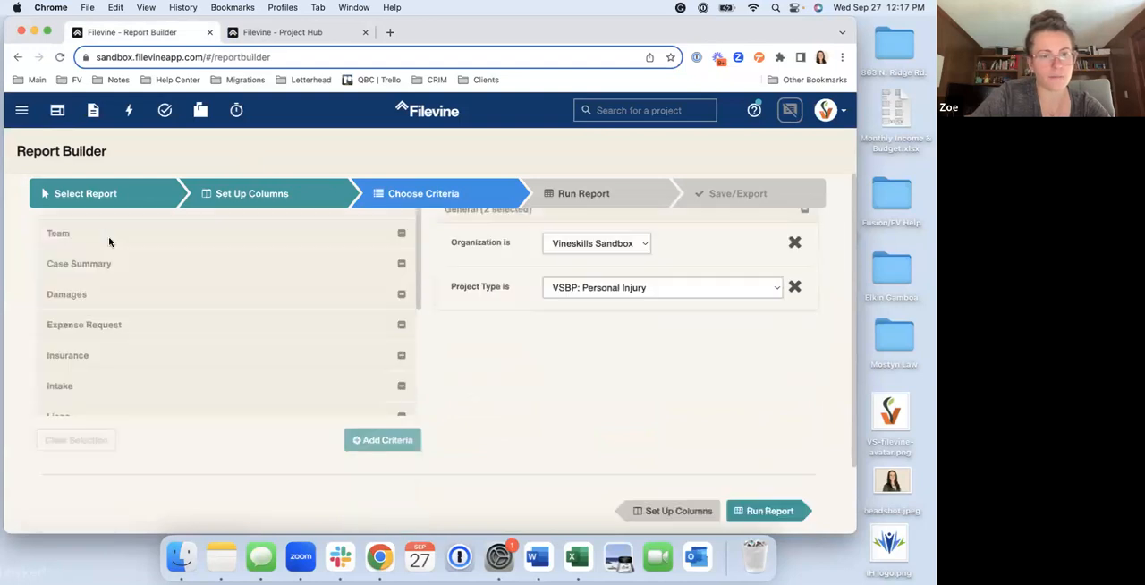
scroll(110, 242, "up", 2)
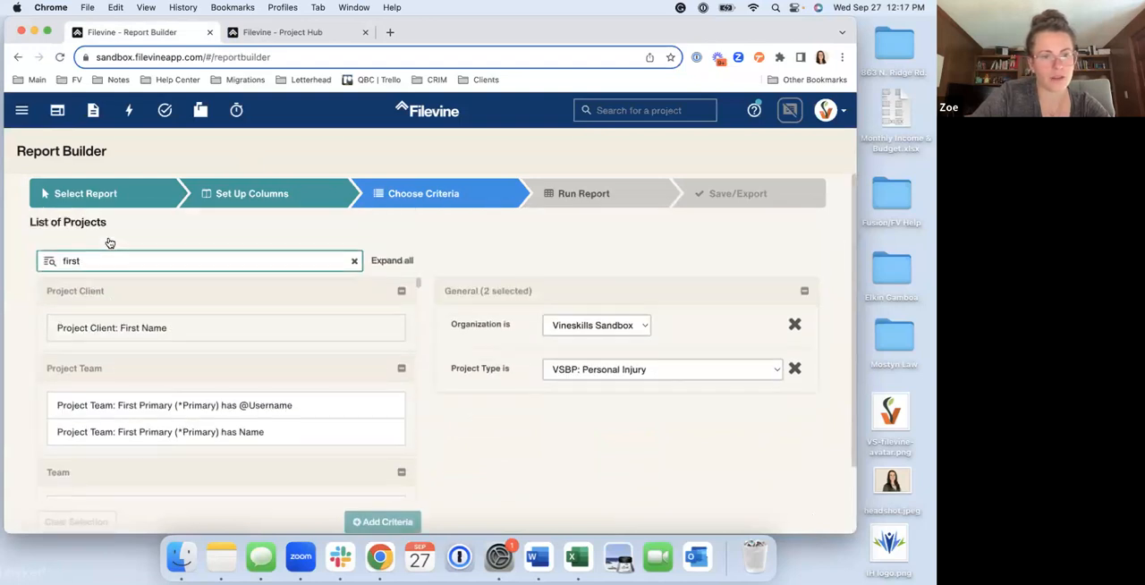
scroll(123, 397, "down", 2)
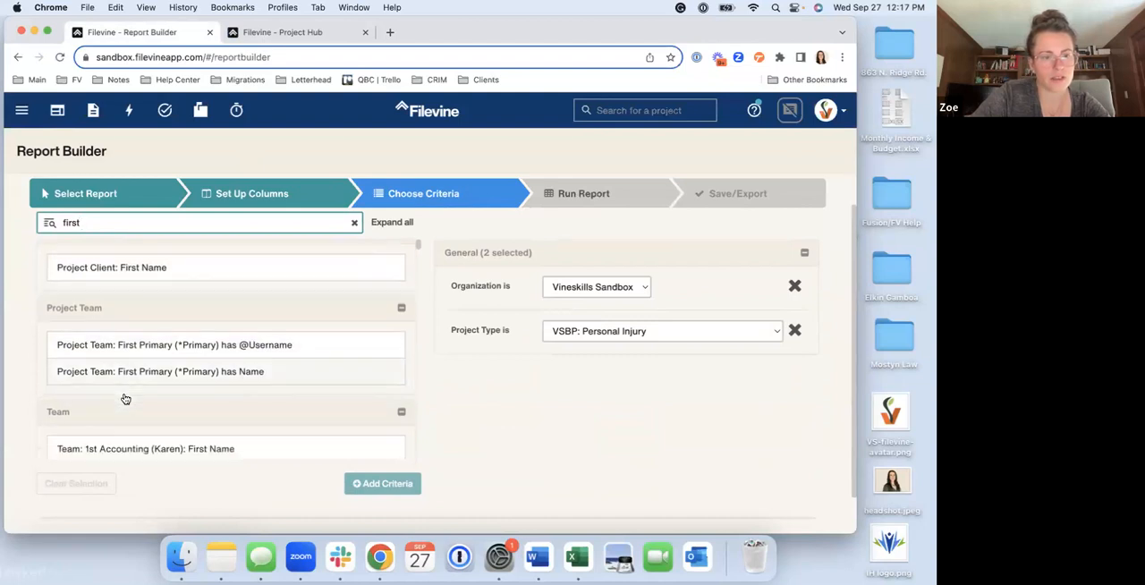
scroll(124, 398, "up", 1)
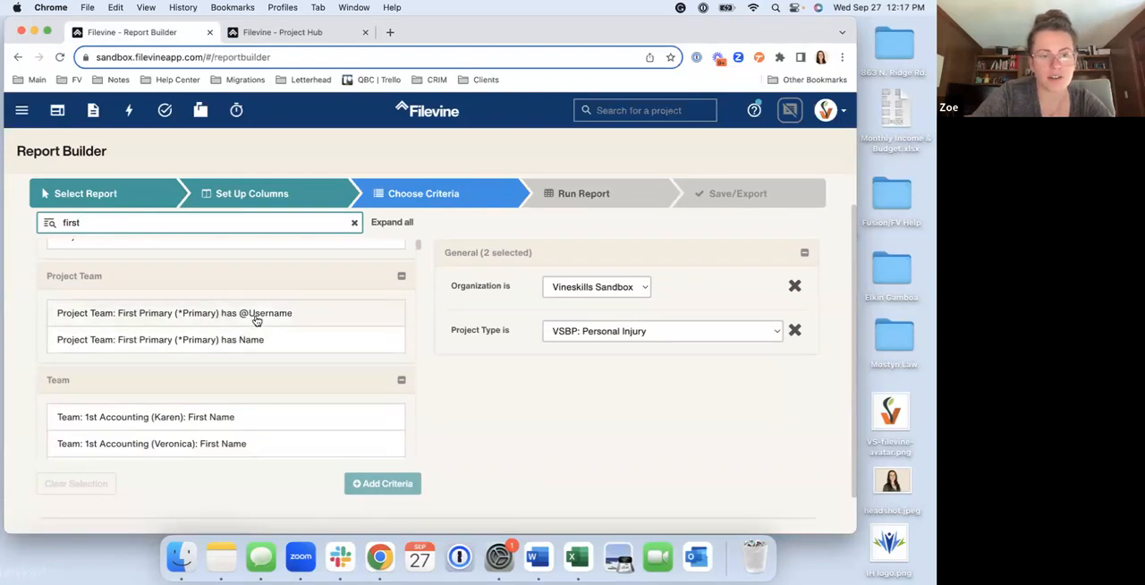
left_click(241, 340)
left_click(383, 483)
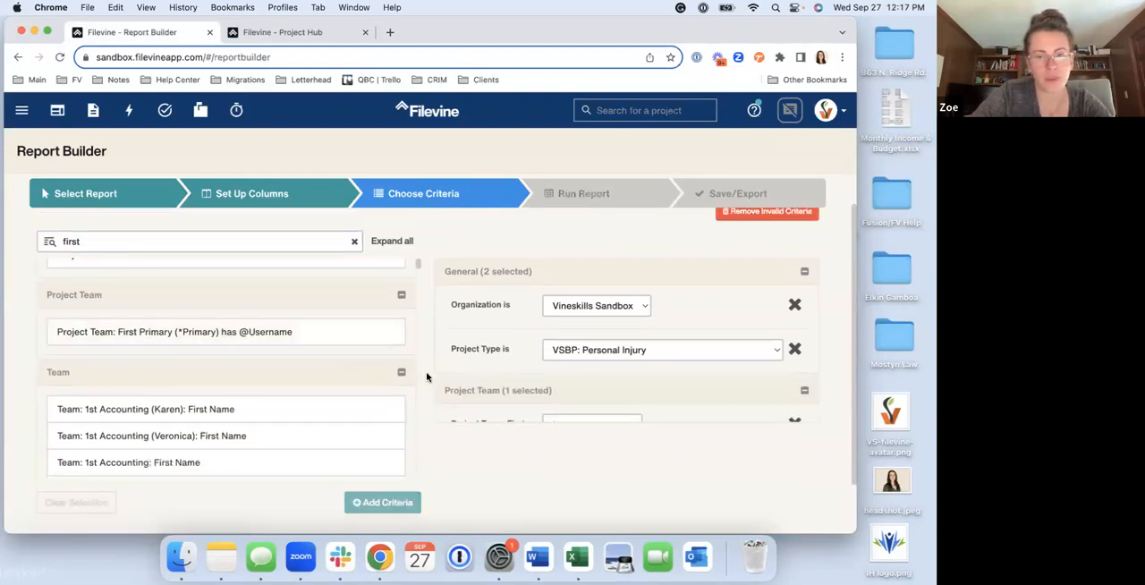
Switch to the Project Hub and look through the project list for who is assigned as Primary
left_click(274, 34)
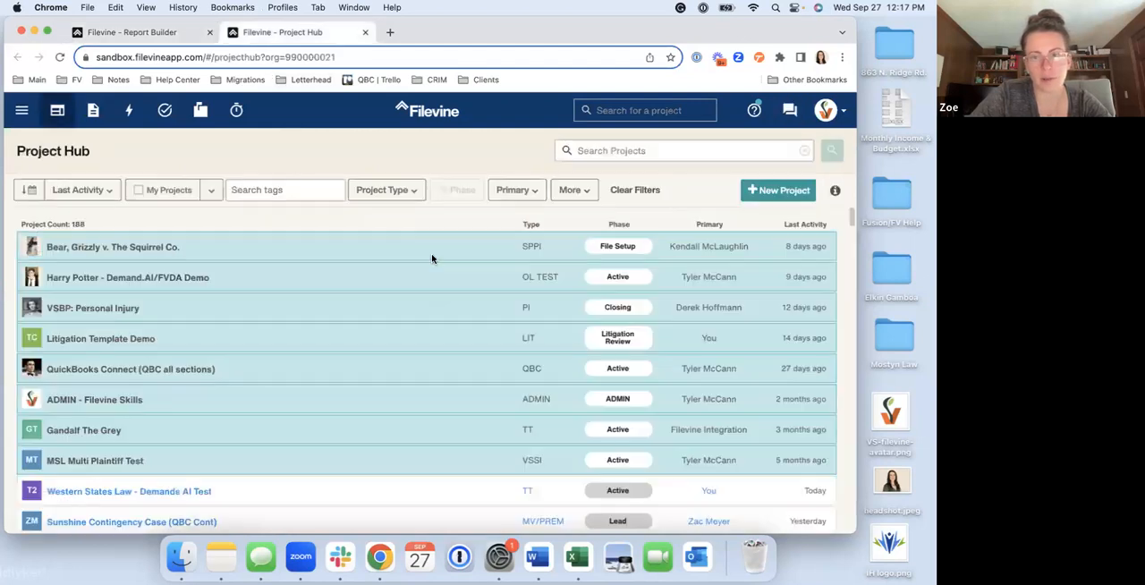
scroll(431, 258, "down", 3)
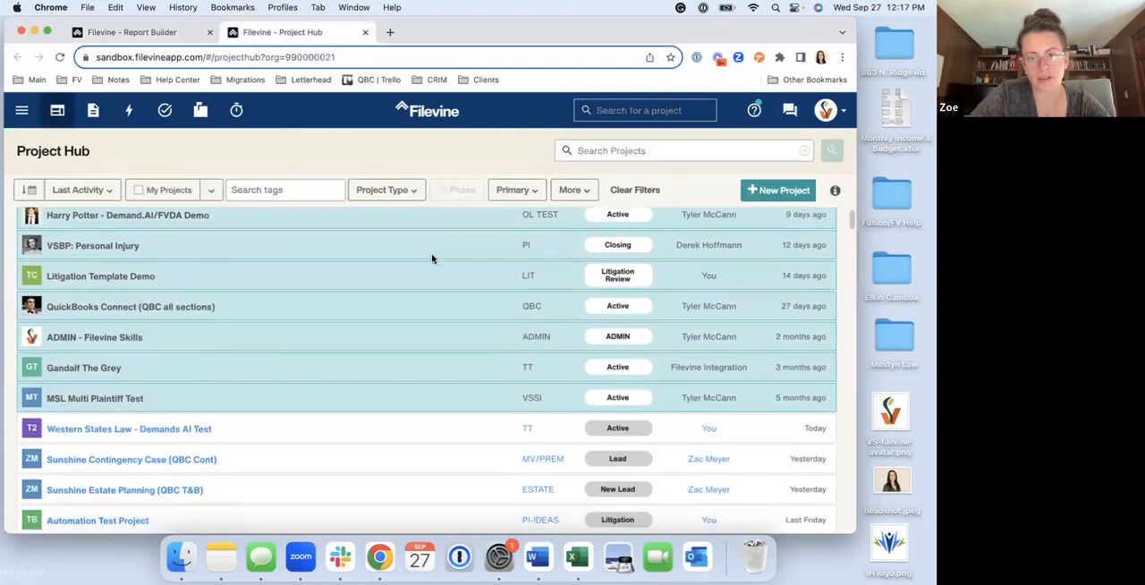
scroll(431, 258, "up", 2)
scroll(431, 259, "down", 5)
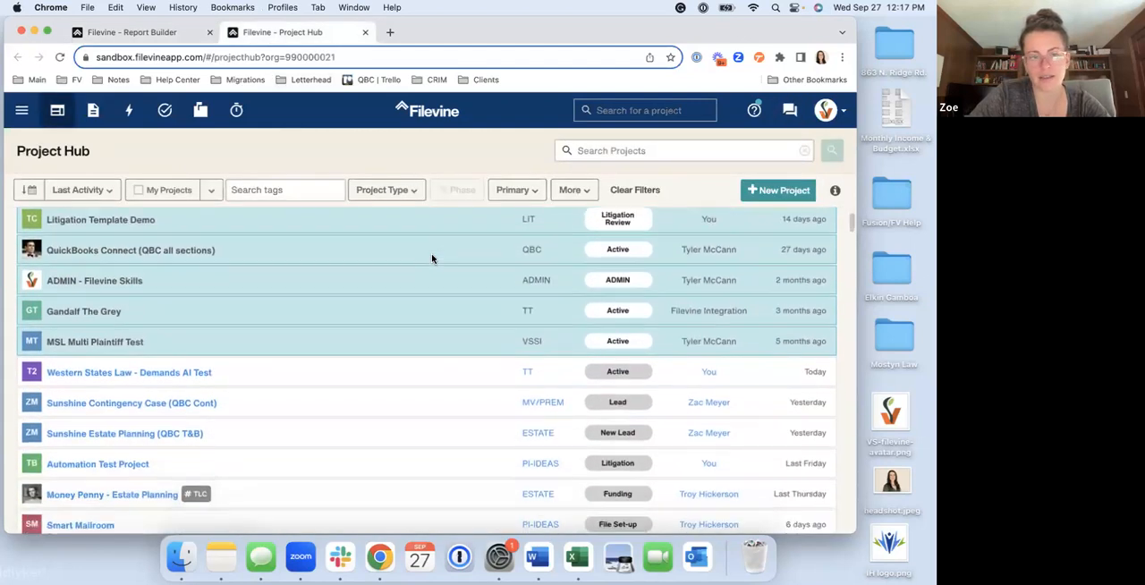
scroll(432, 259, "down", 1)
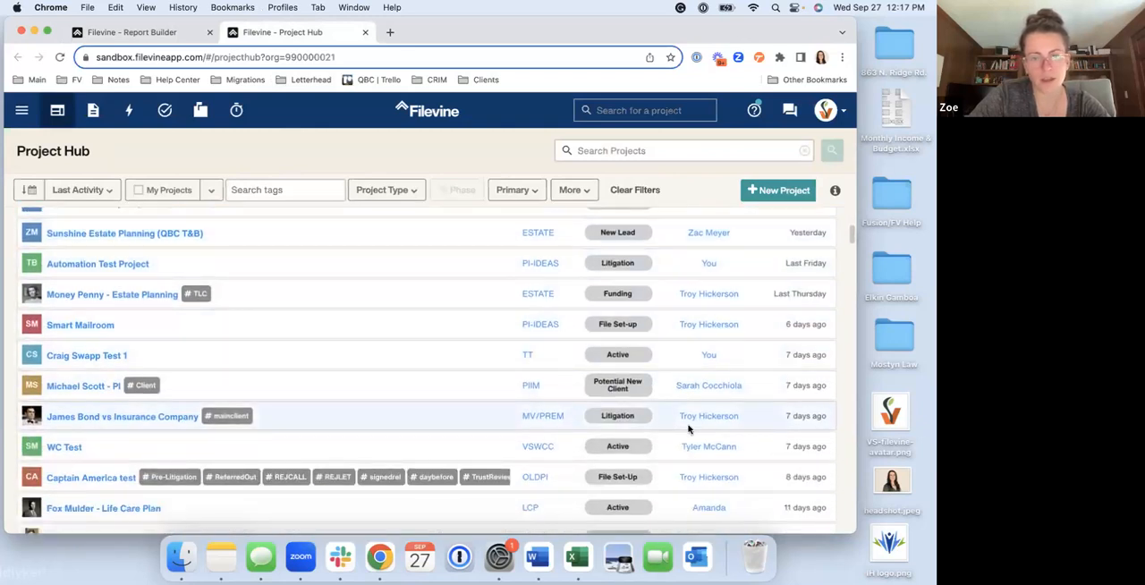
In the Report Builder, set the First Primary name criterion to contains a staff member's first name and run the report
left_click(134, 34)
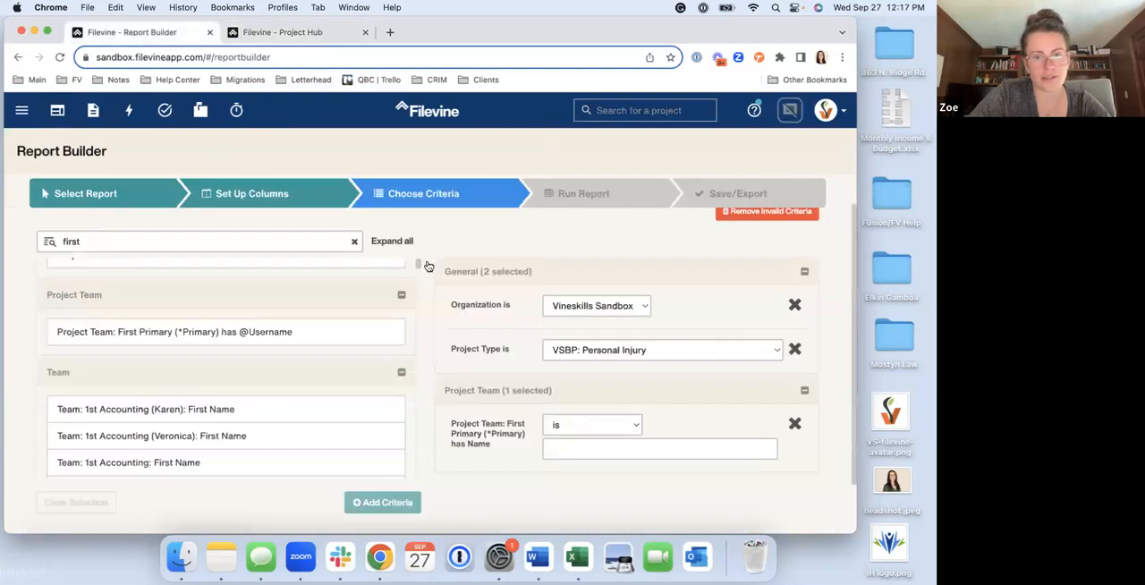
left_click(564, 427)
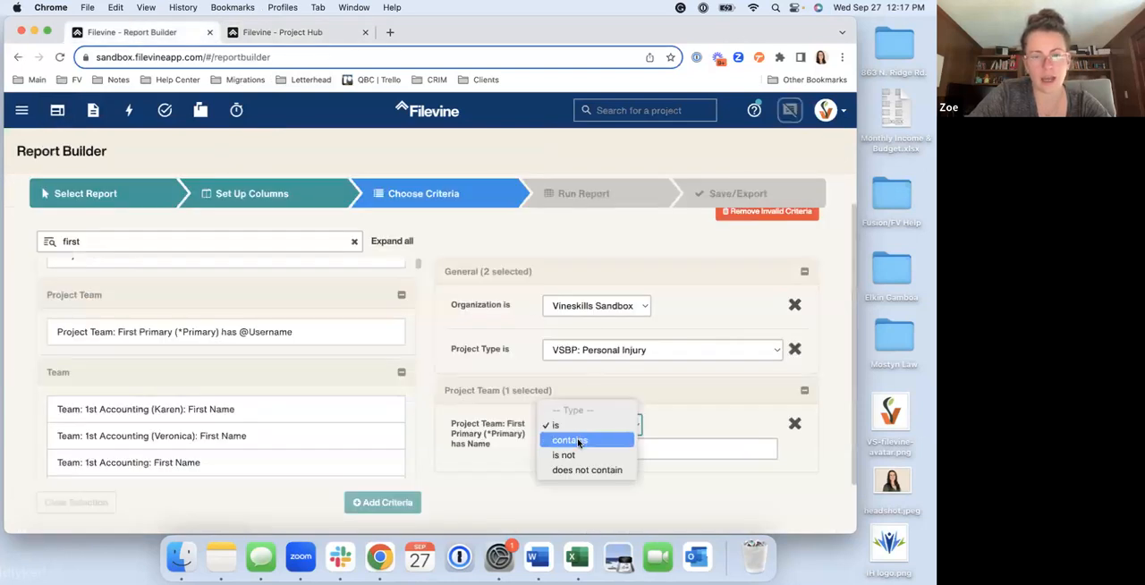
left_click(579, 438)
left_click(582, 452)
type("Tro")
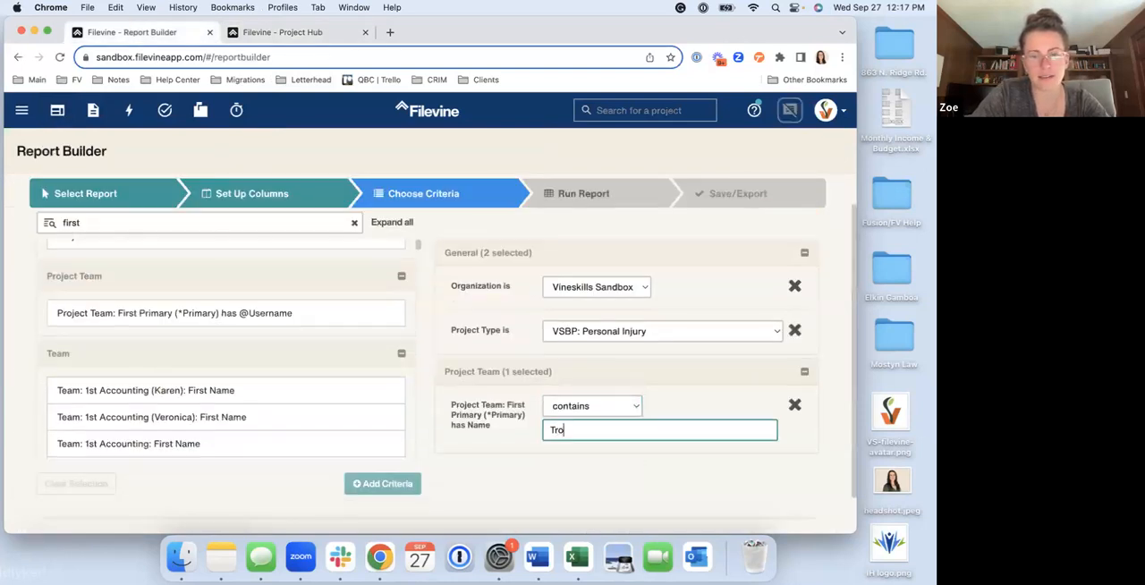
type("y")
scroll(681, 398, "down", 1)
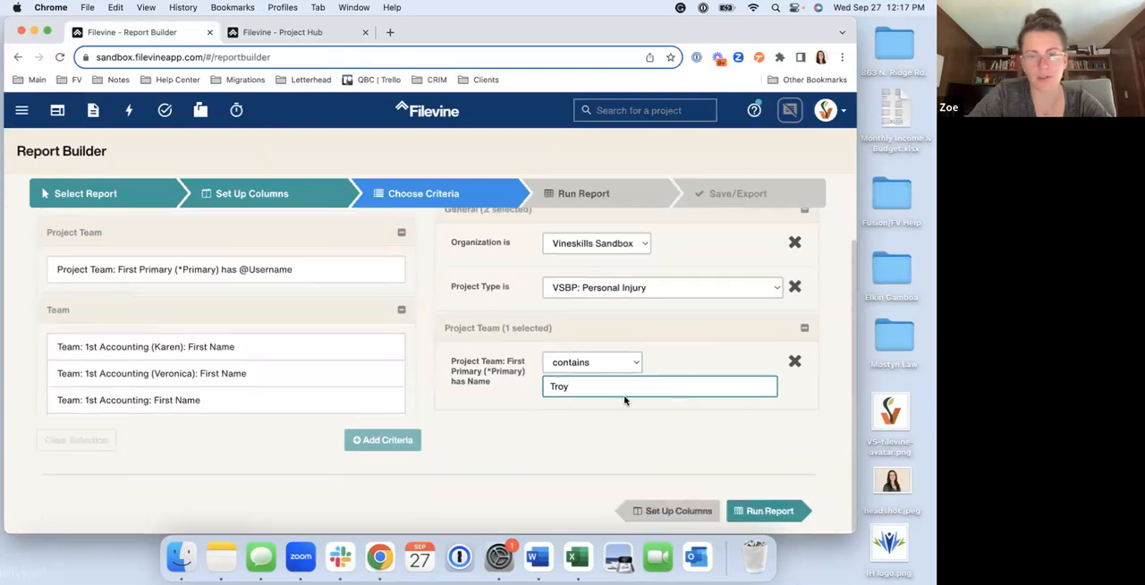
scroll(592, 347, "up", 1)
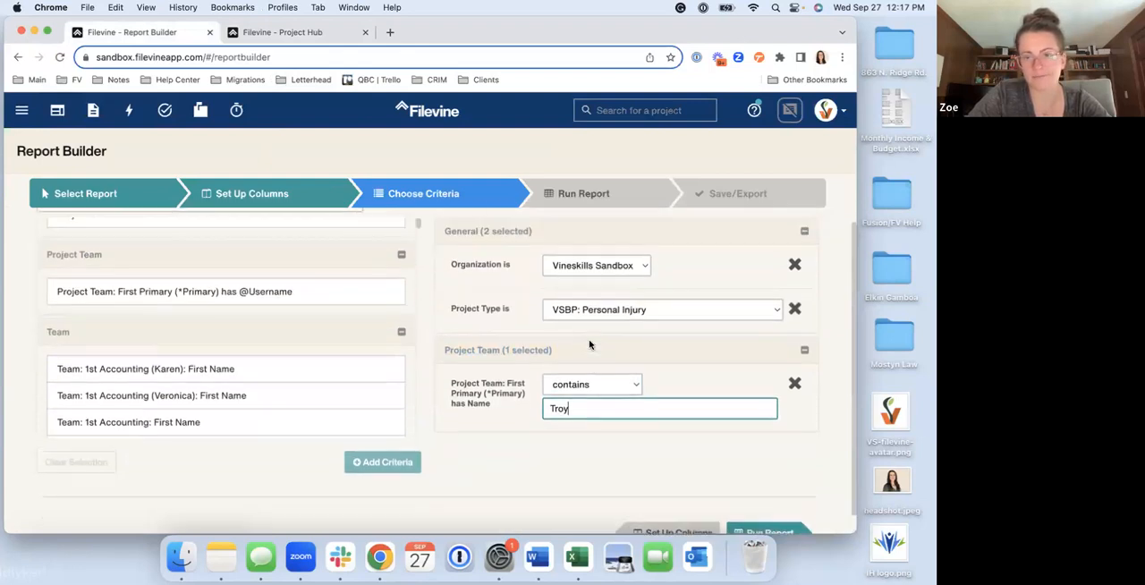
left_click(574, 198)
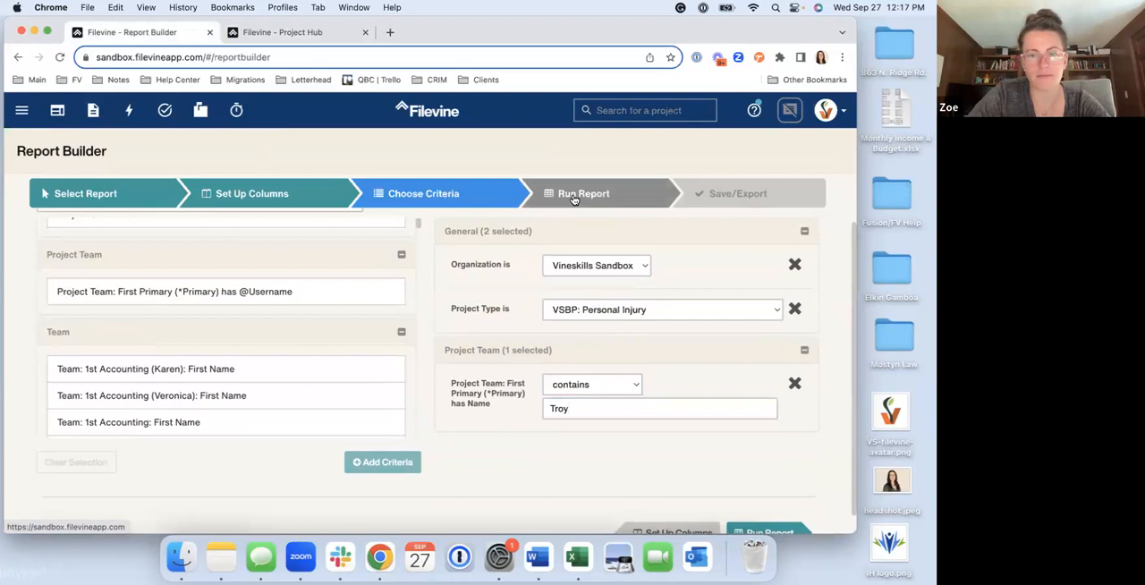
left_click(574, 199)
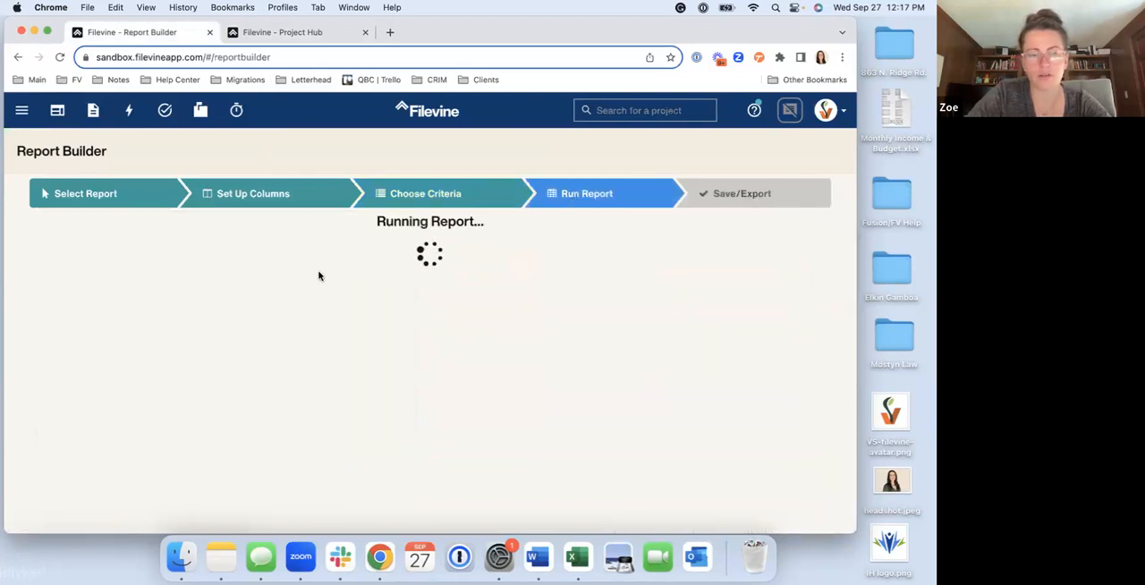
Filter the Project Hub list by the project type VSBP: Personal Injury
left_click(259, 34)
left_click(387, 190)
scroll(434, 351, "down", 4)
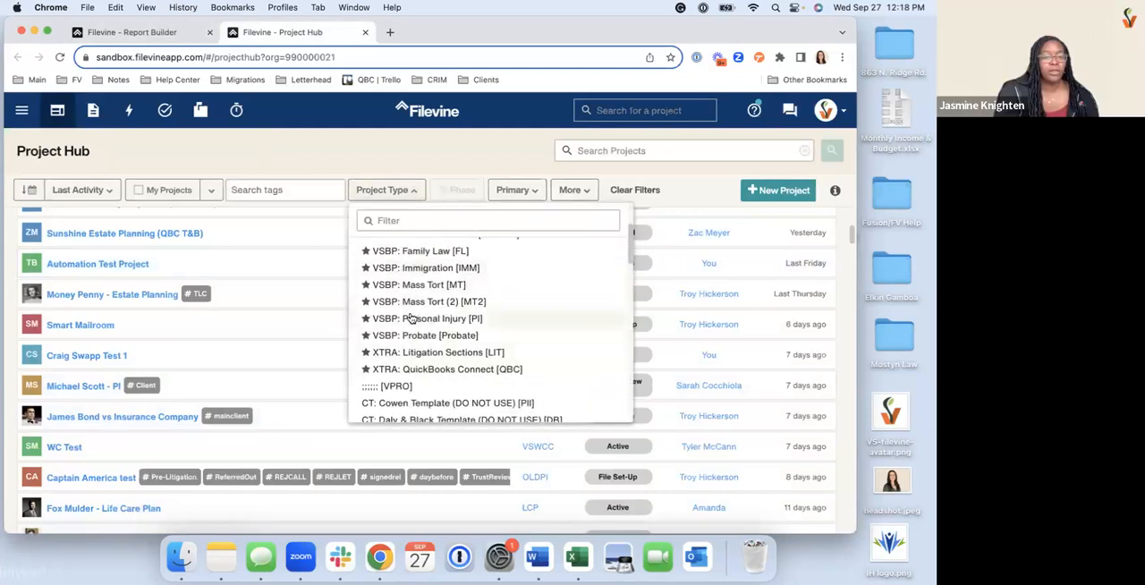
left_click(430, 318)
Filter the Project Hub's personal injury projects by the same staff member as Primary
left_click(544, 190)
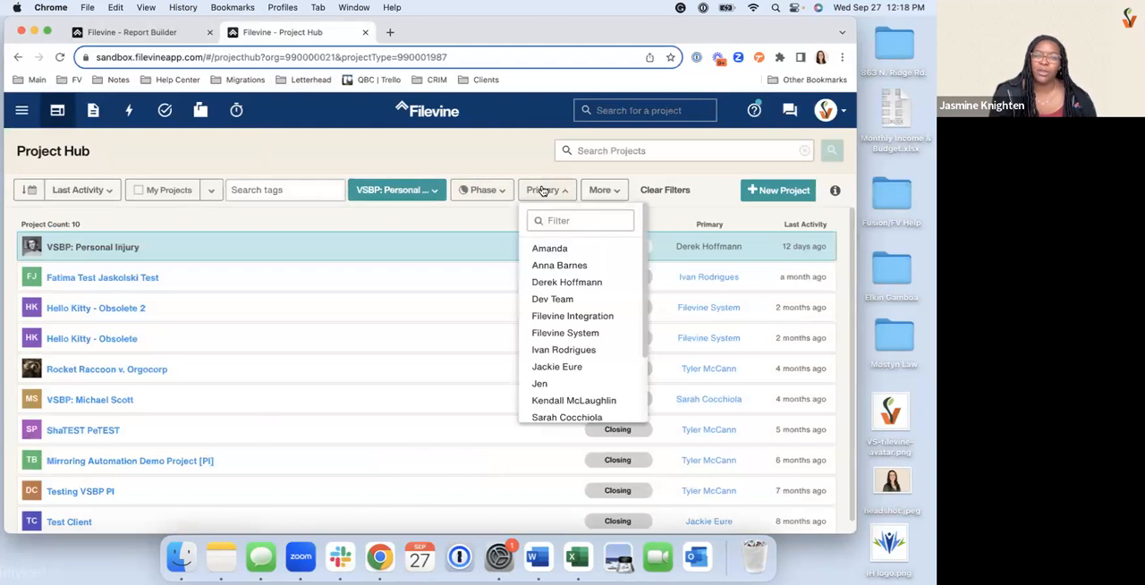
scroll(569, 346, "down", 1)
scroll(569, 346, "down", 2)
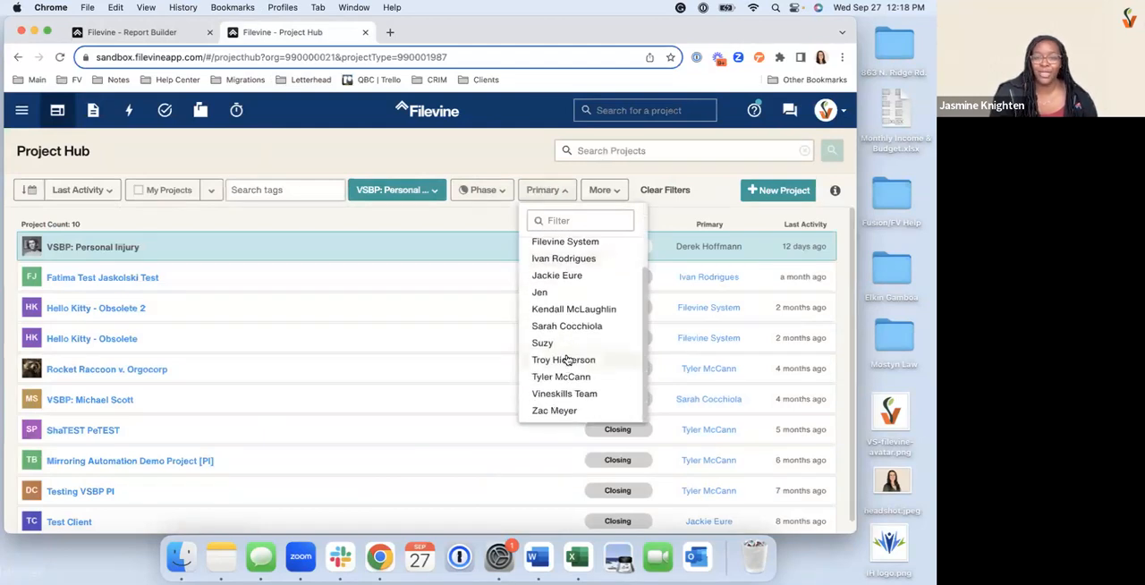
left_click(550, 361)
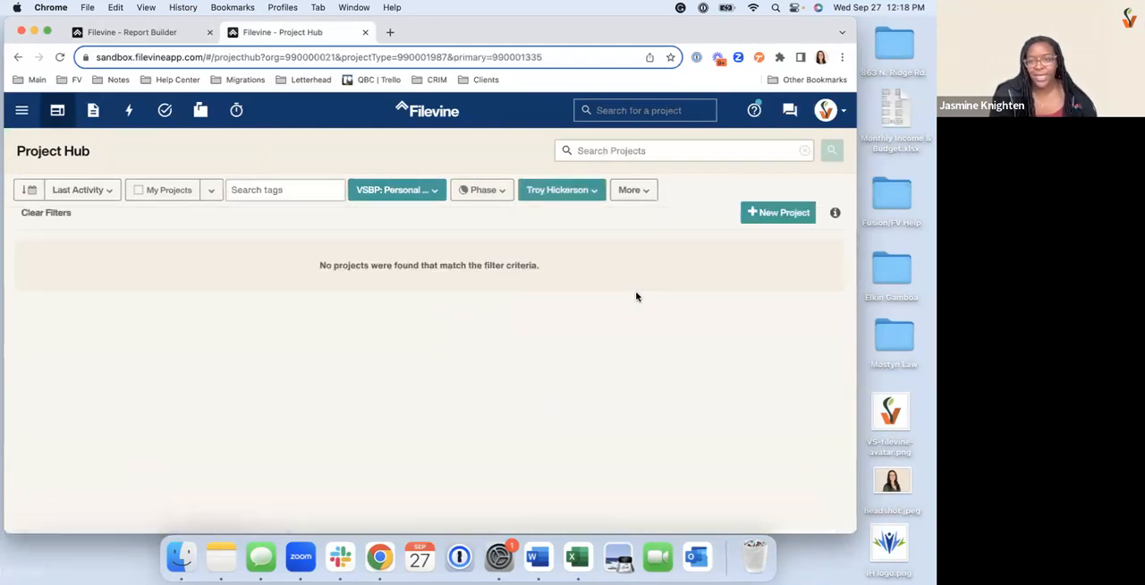
Check the project type filter and remove the staff member from the Primary filter
left_click(423, 193)
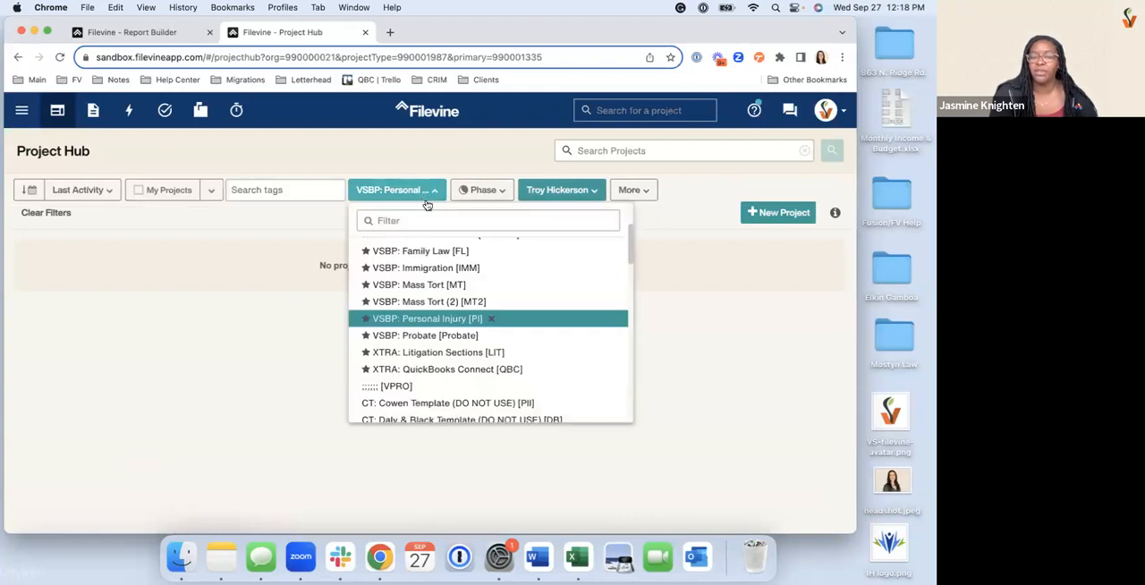
left_click(579, 195)
scroll(558, 284, "up", 5)
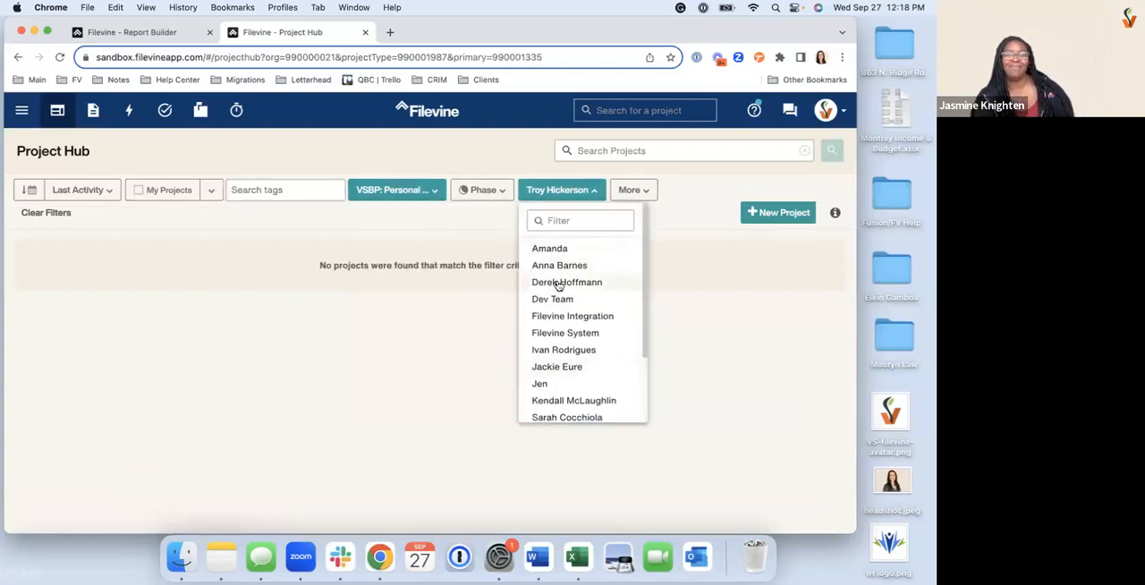
scroll(559, 284, "down", 3)
left_click(598, 360)
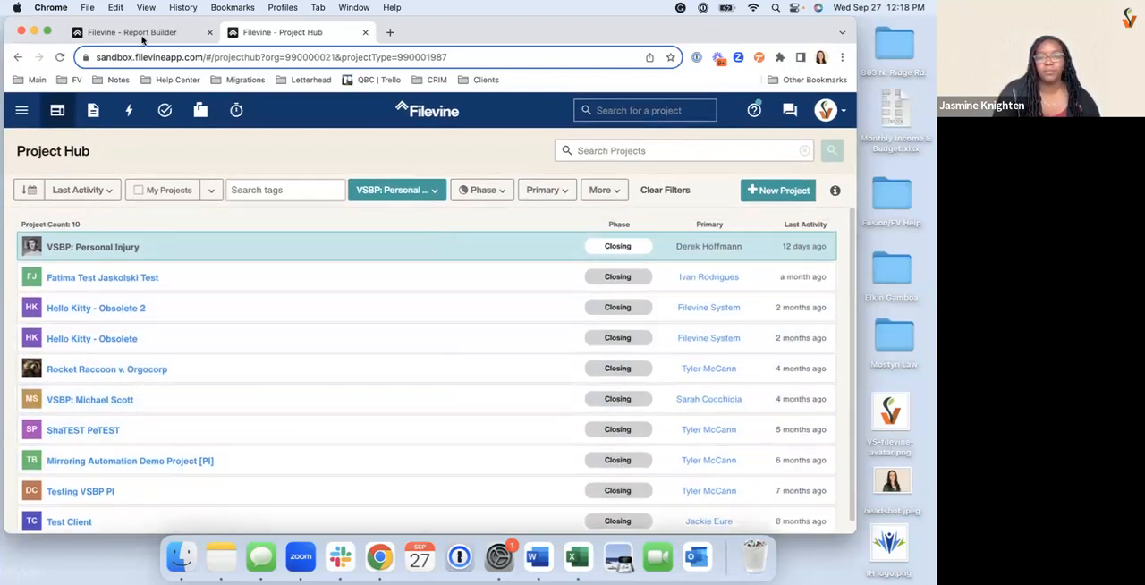
Check on the running report in the Report Builder and review the filtered Project Hub list while waiting
left_click(141, 36)
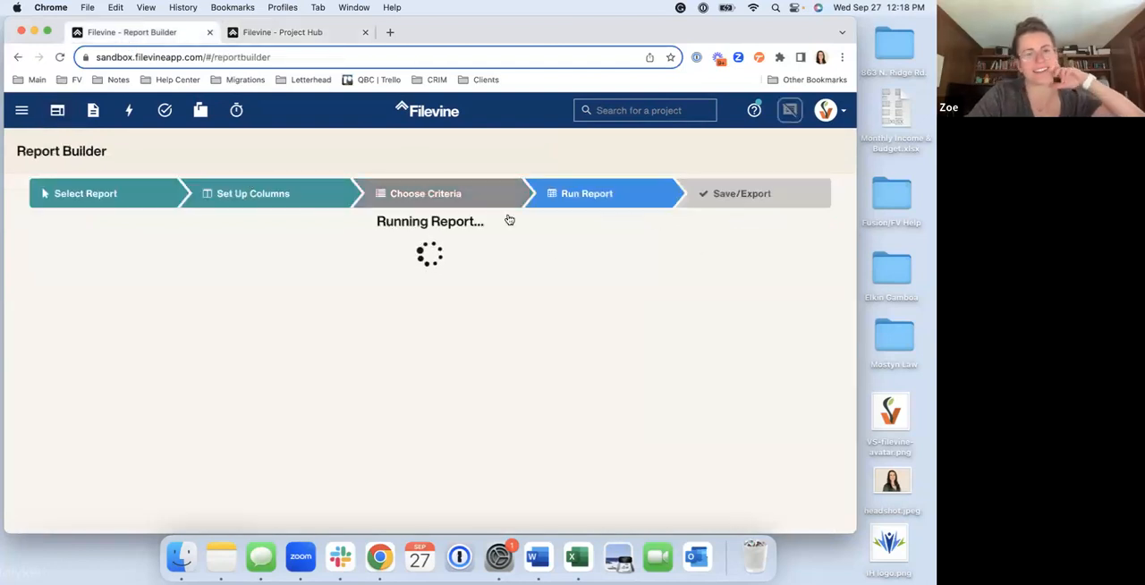
left_click(301, 34)
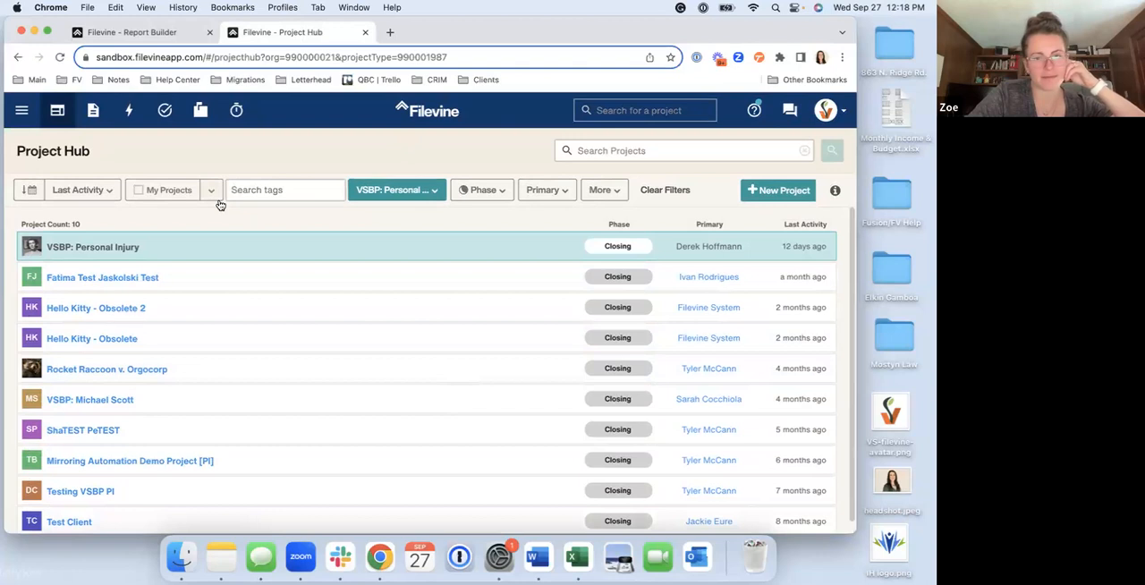
left_click(140, 36)
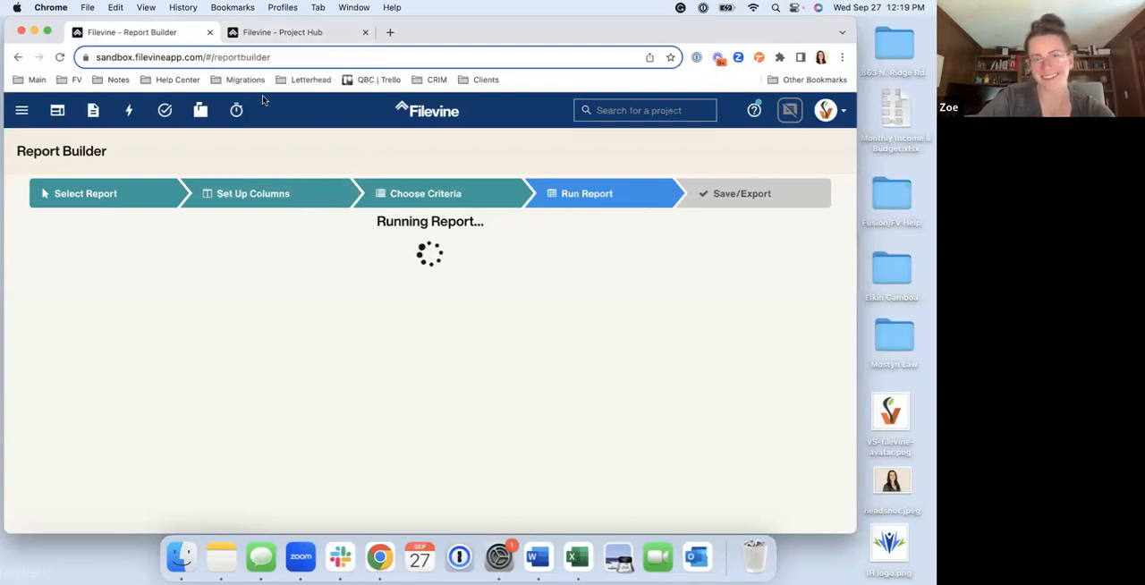
left_click(274, 39)
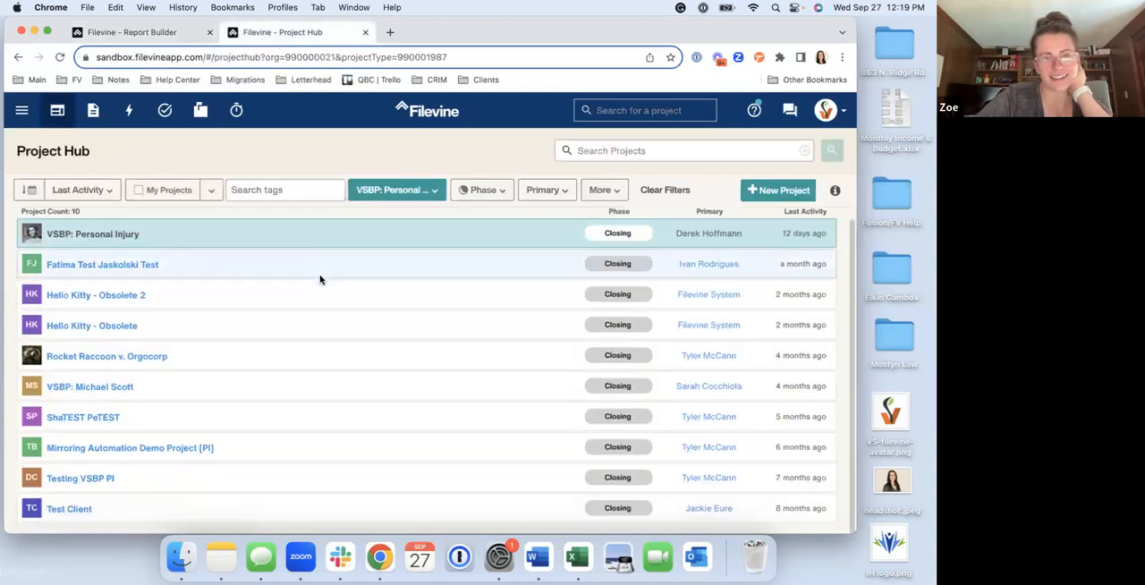
scroll(320, 280, "down", 1)
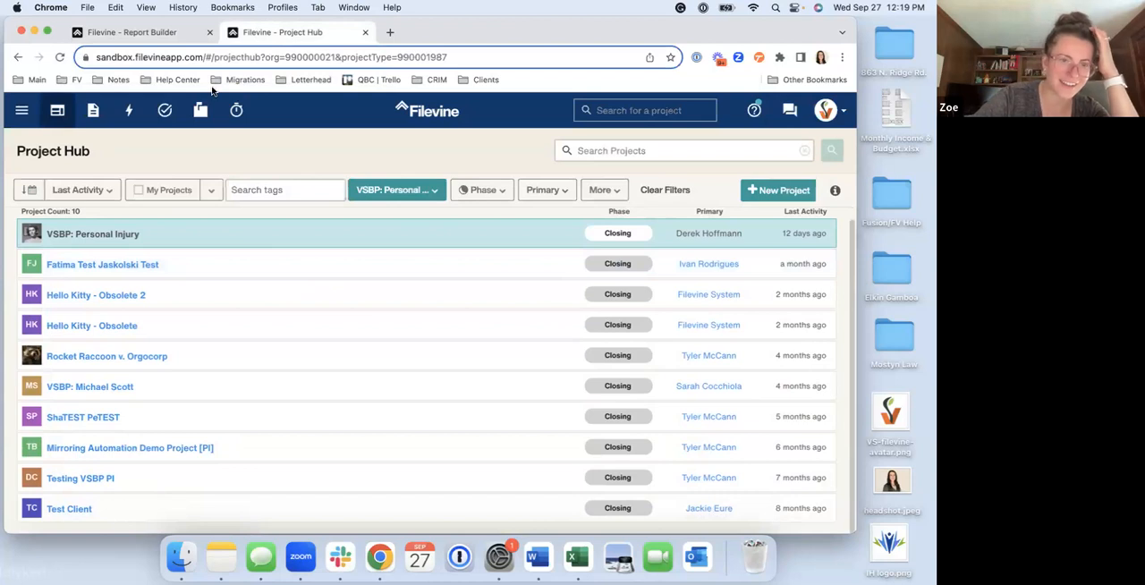
left_click(147, 36)
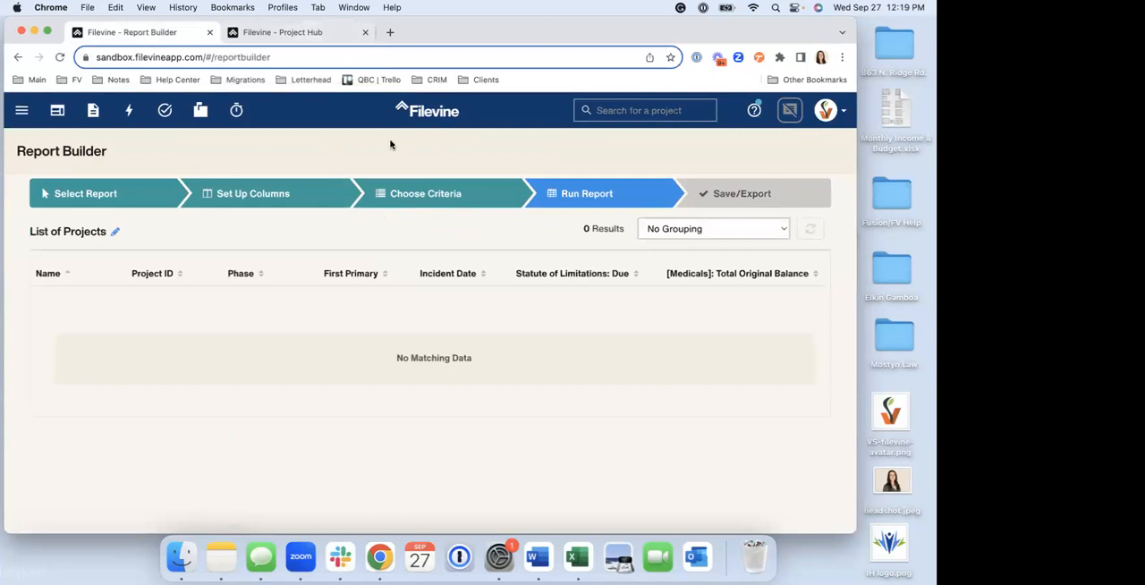
Return to the criteria, remove the Project Team: First Primary (*Primary) has Name criterion, and run the report again
left_click(415, 195)
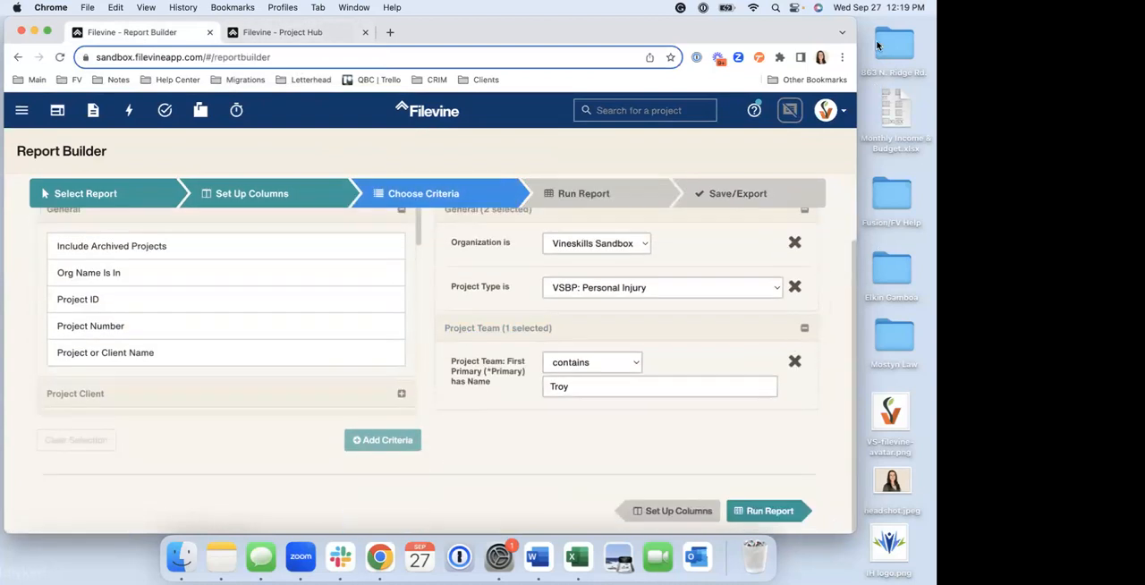
left_click(795, 362)
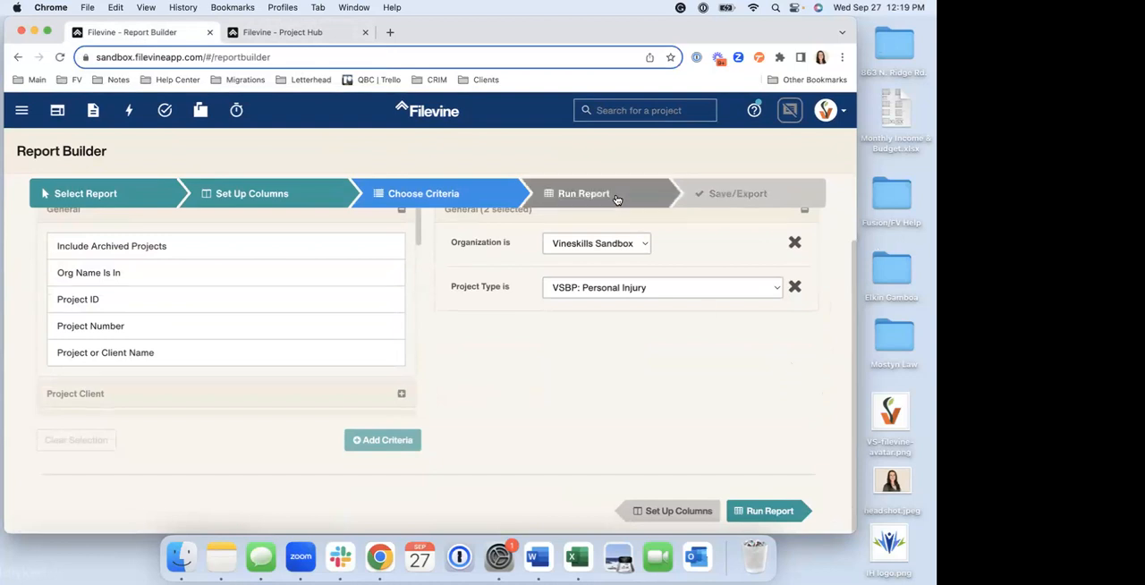
left_click(616, 199)
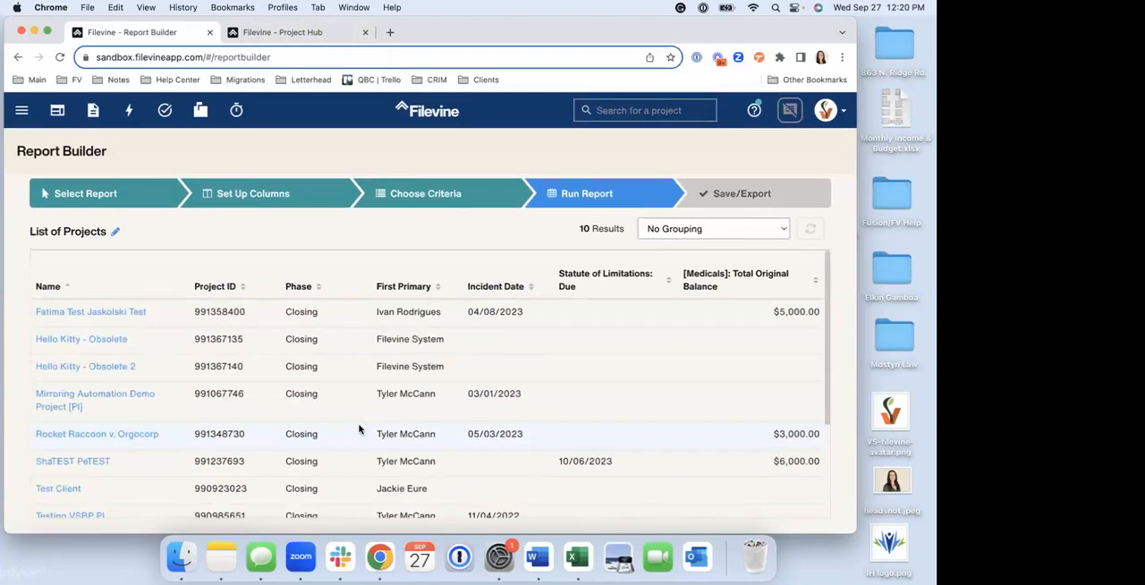
Save a copy of the report design with the title "Demo List of VSBP Personal Injury"
left_click(736, 204)
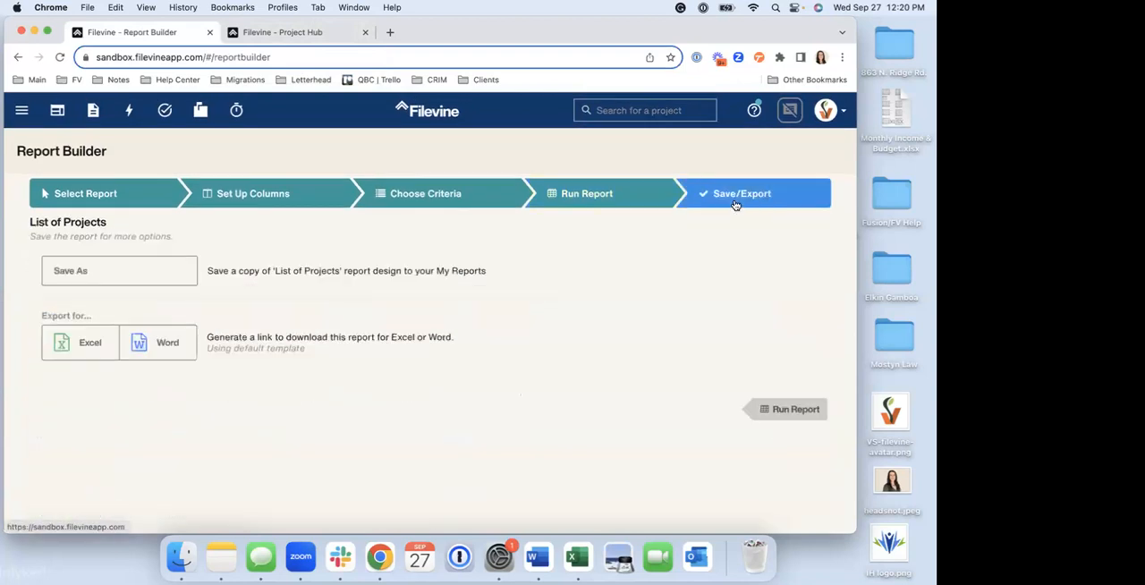
left_click(83, 278)
triple_click(416, 173)
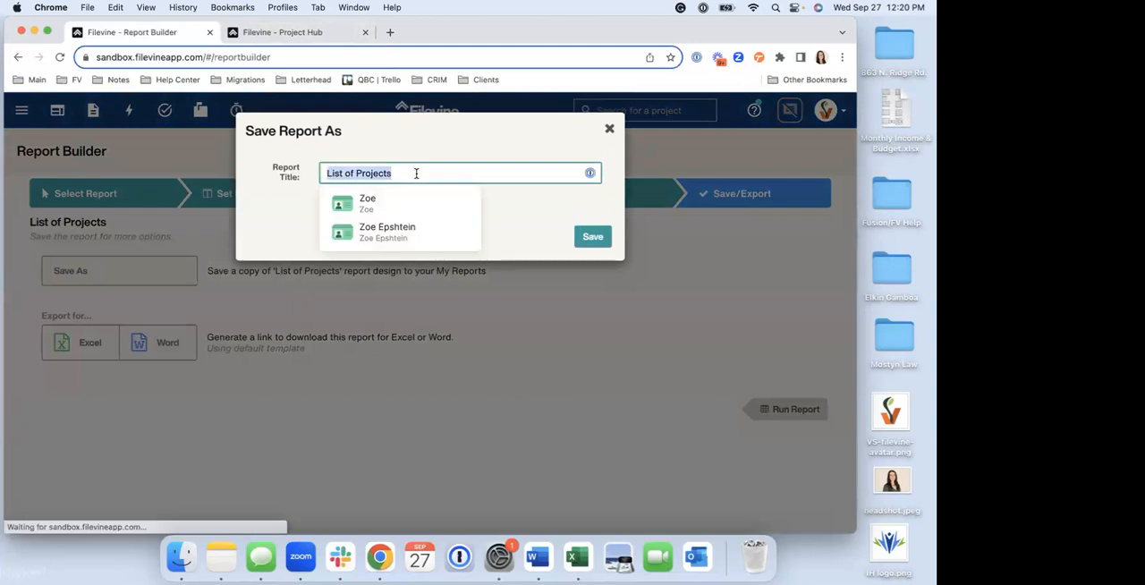
type("Demo")
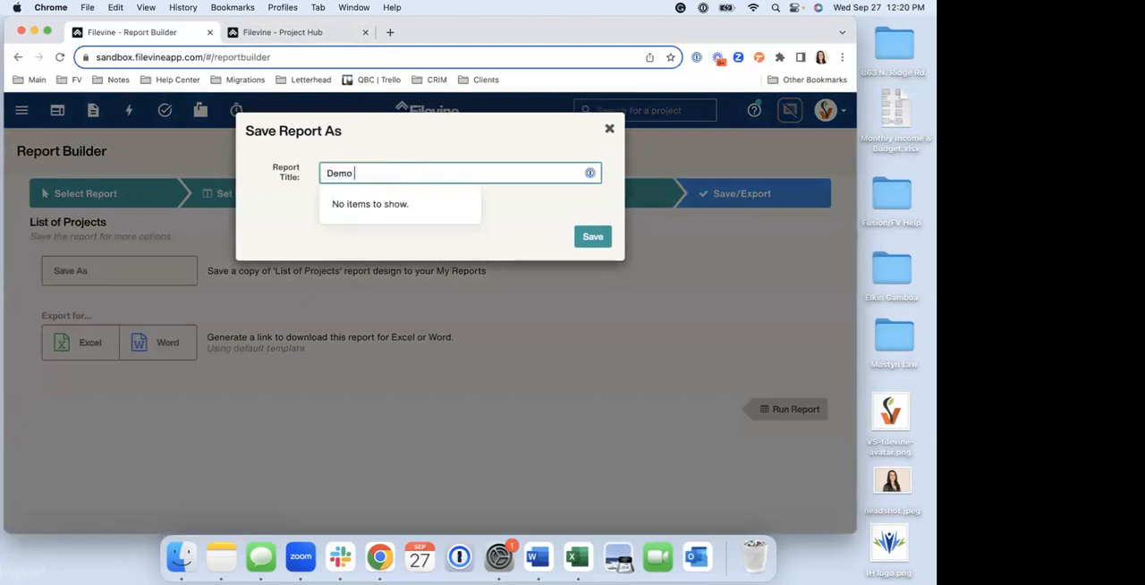
type(" List of ")
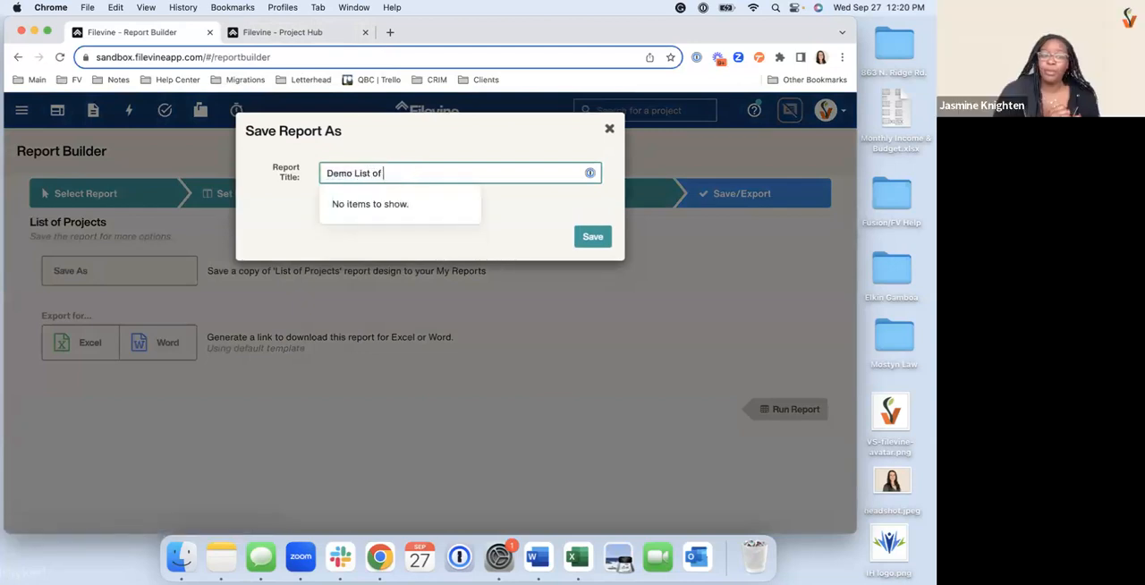
type("VSBP ")
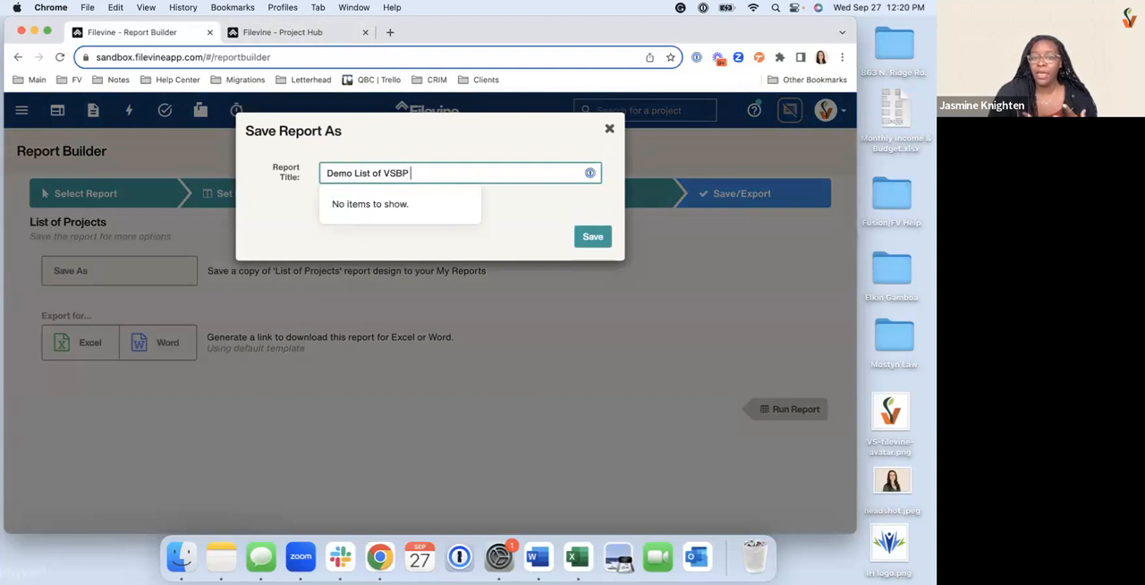
type("Pers")
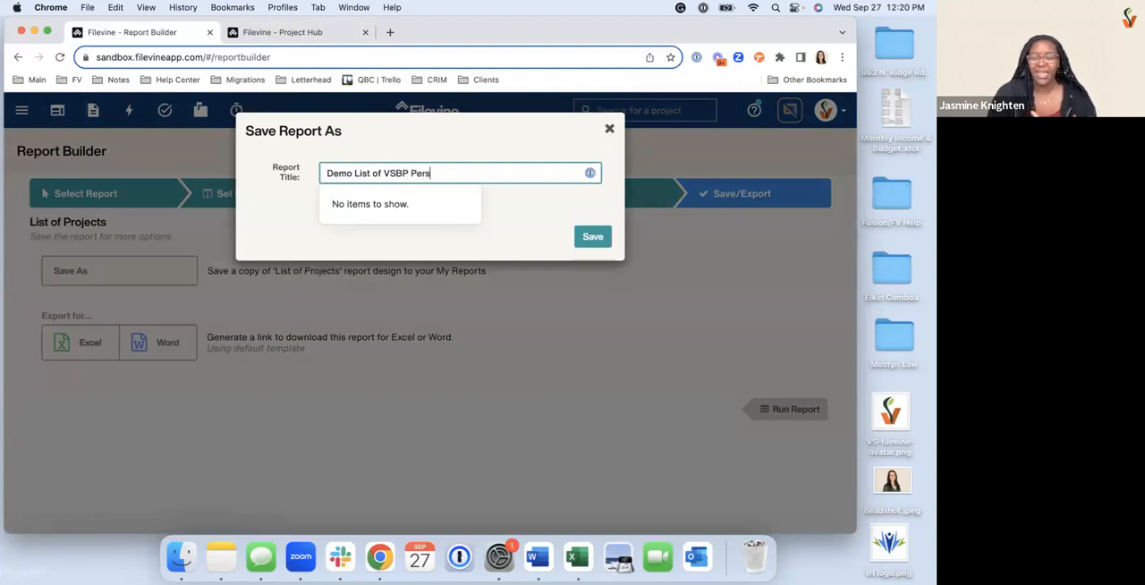
type("onal Injury")
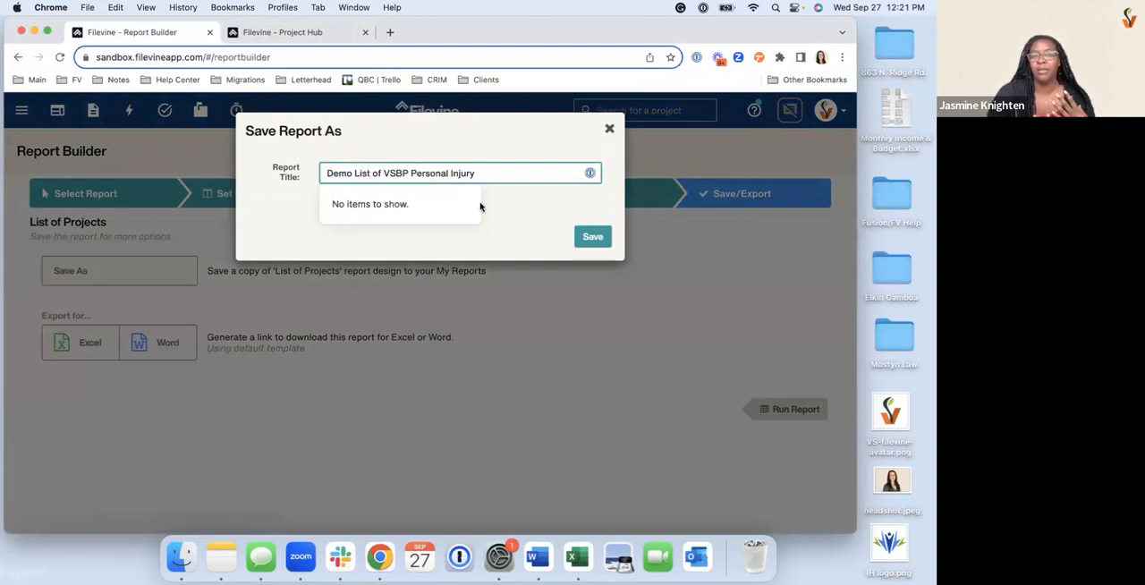
left_click(593, 237)
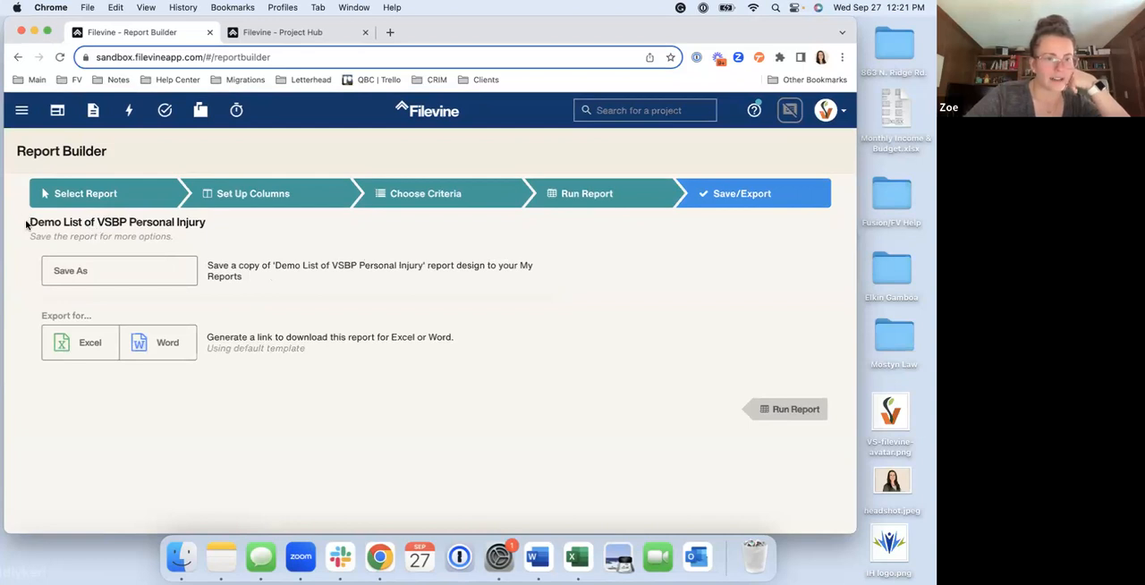
Export the Demo List of VSBP Personal Injury report for Excel
left_click_drag(28, 222, 207, 233)
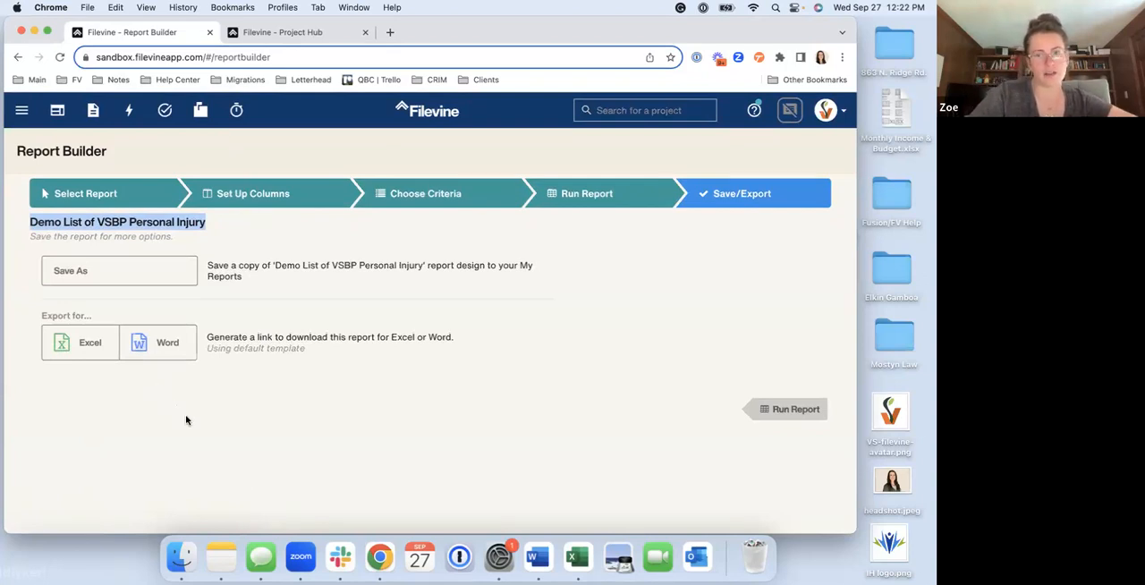
left_click(314, 357)
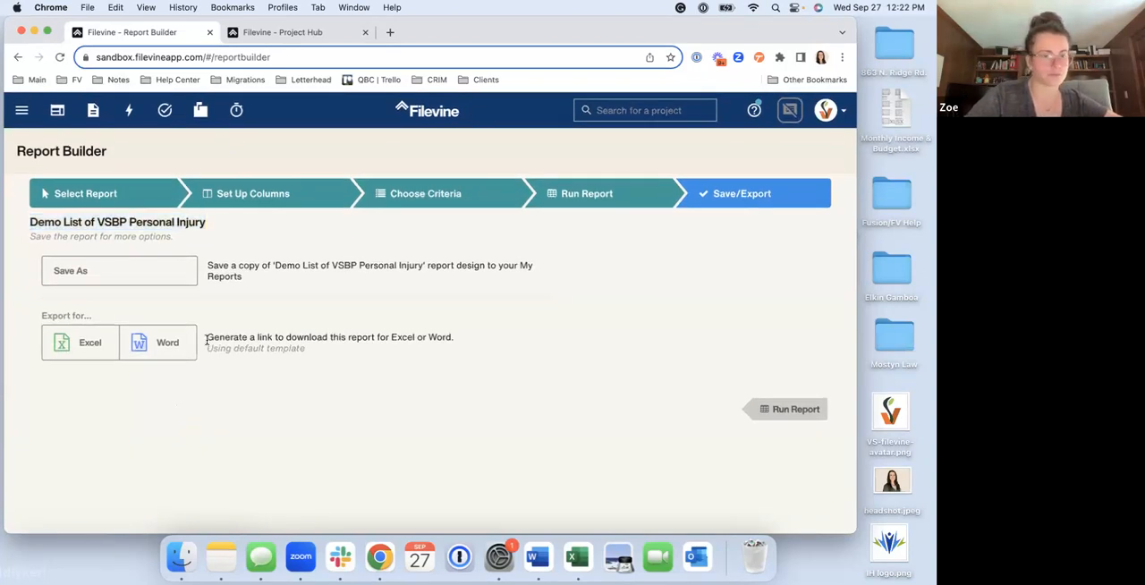
left_click(97, 345)
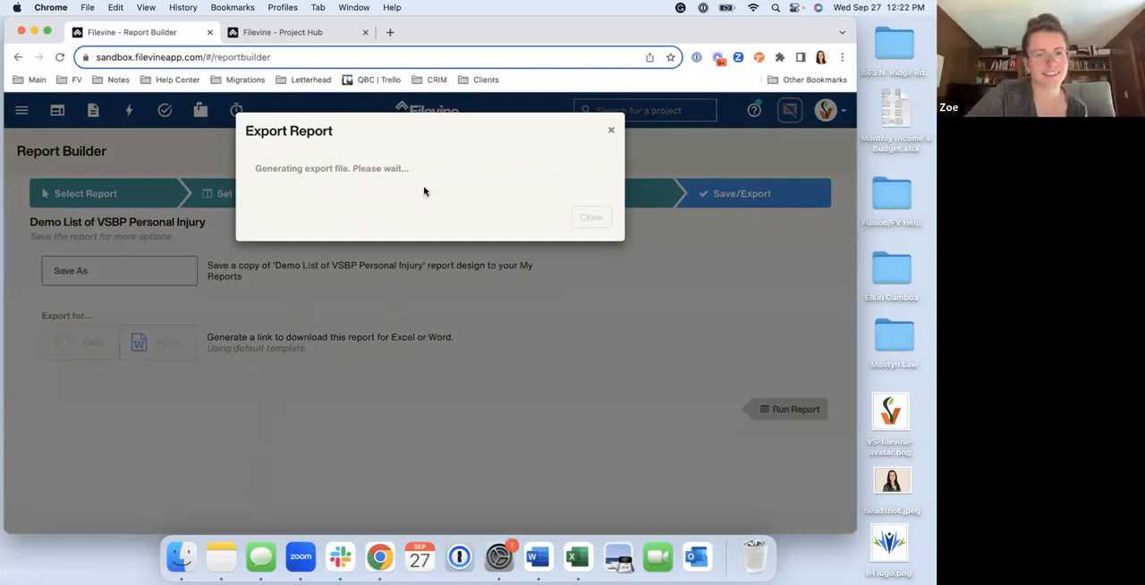
triple_click(447, 168)
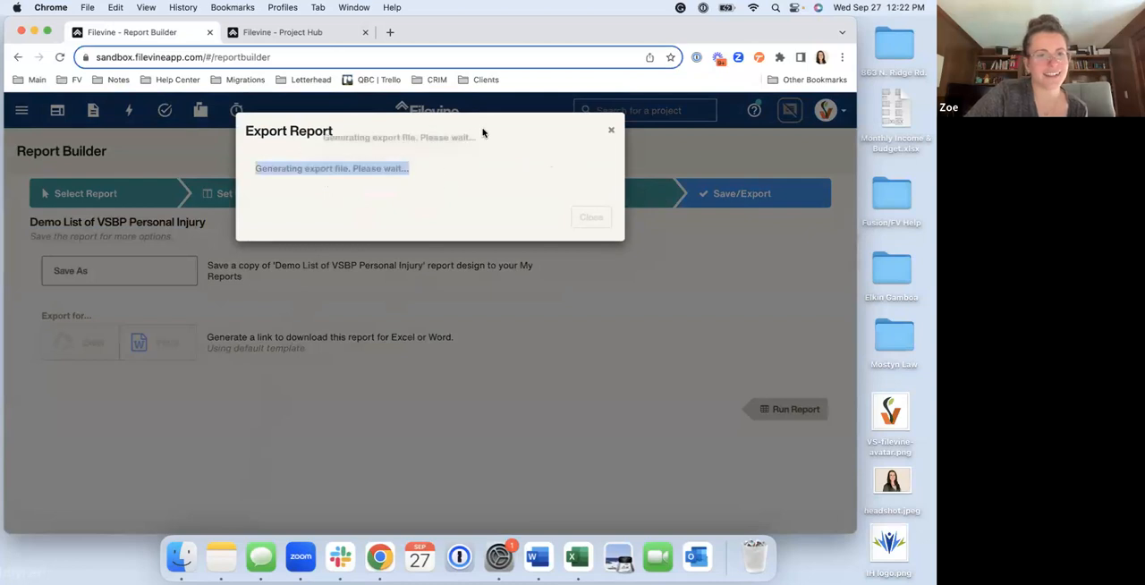
left_click_drag(440, 117, 459, 133)
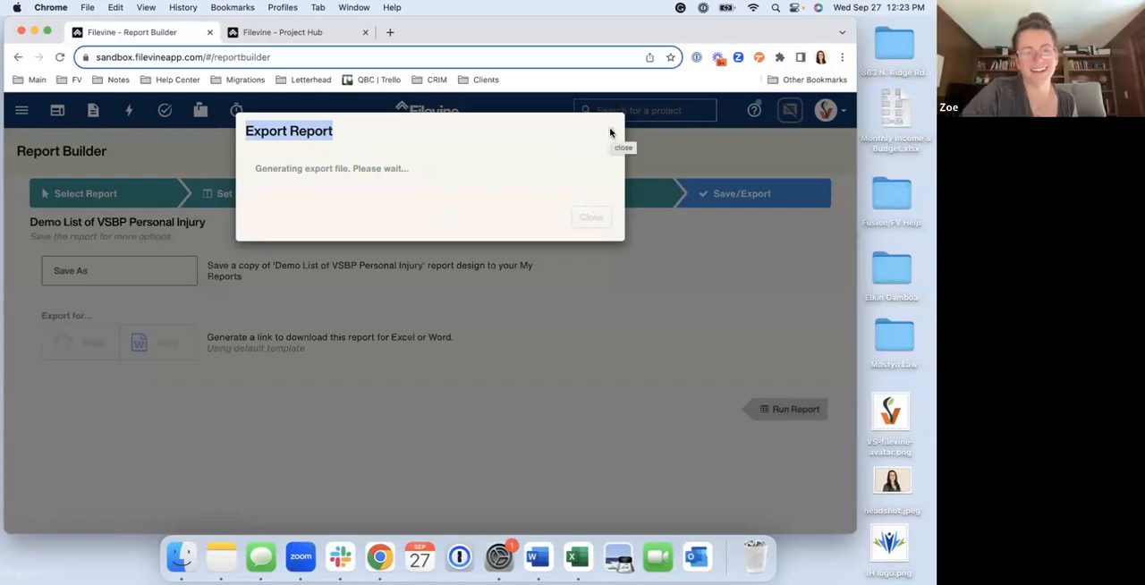
Open the Report Builder in the Project Hub browser tab and look through the My Reports list
left_click(300, 34)
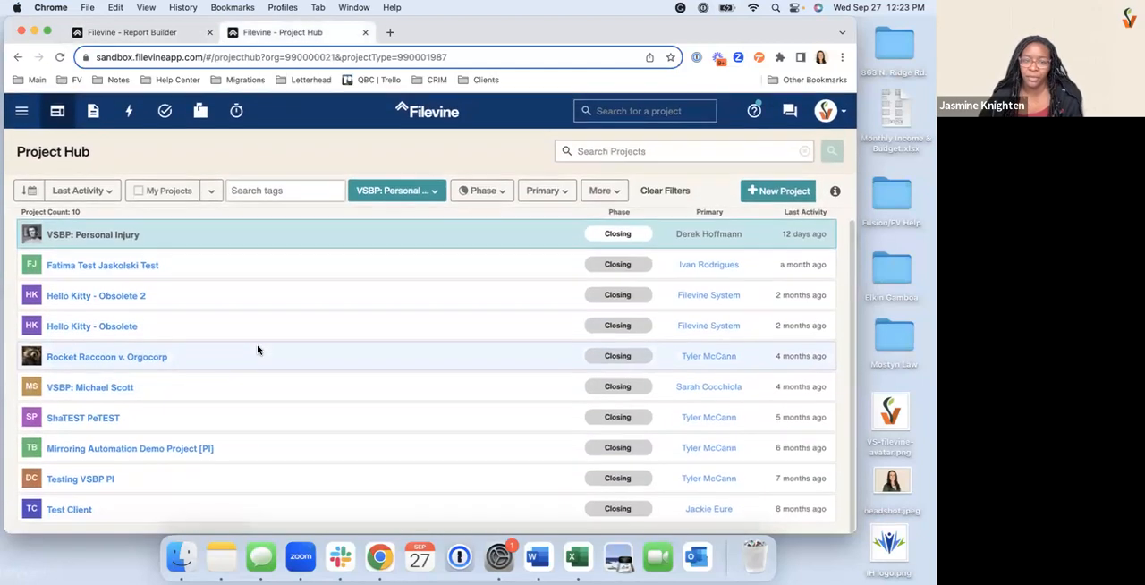
left_click(161, 34)
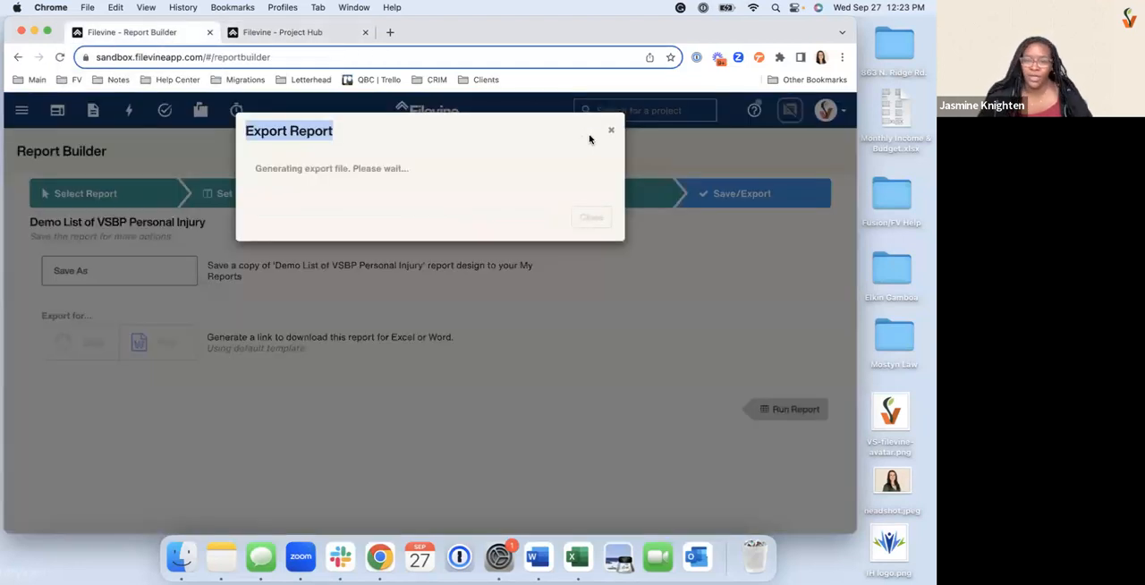
left_click(317, 36)
left_click(21, 109)
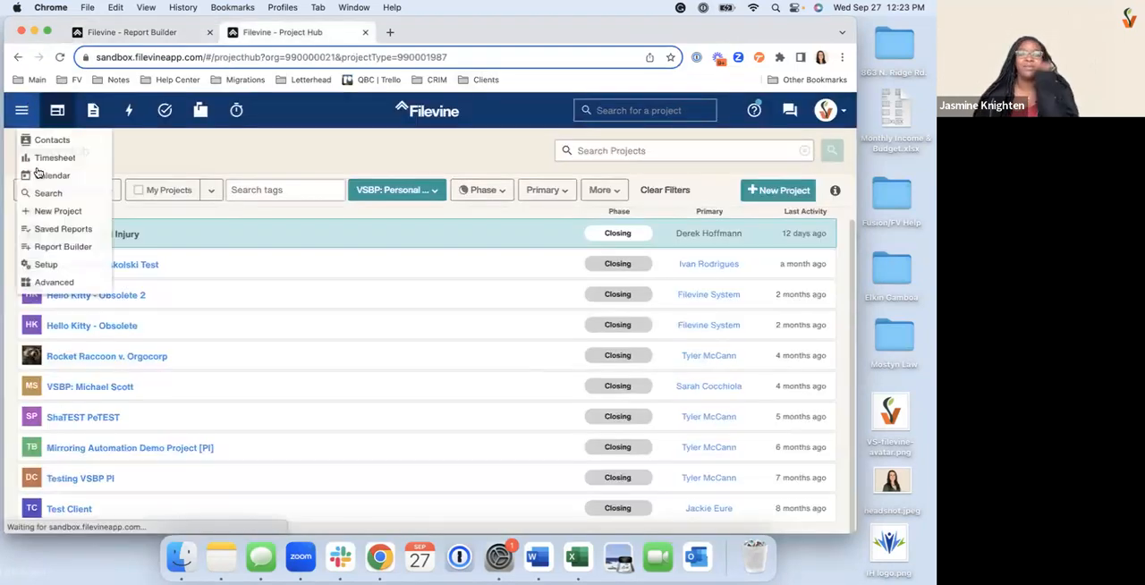
left_click(63, 250)
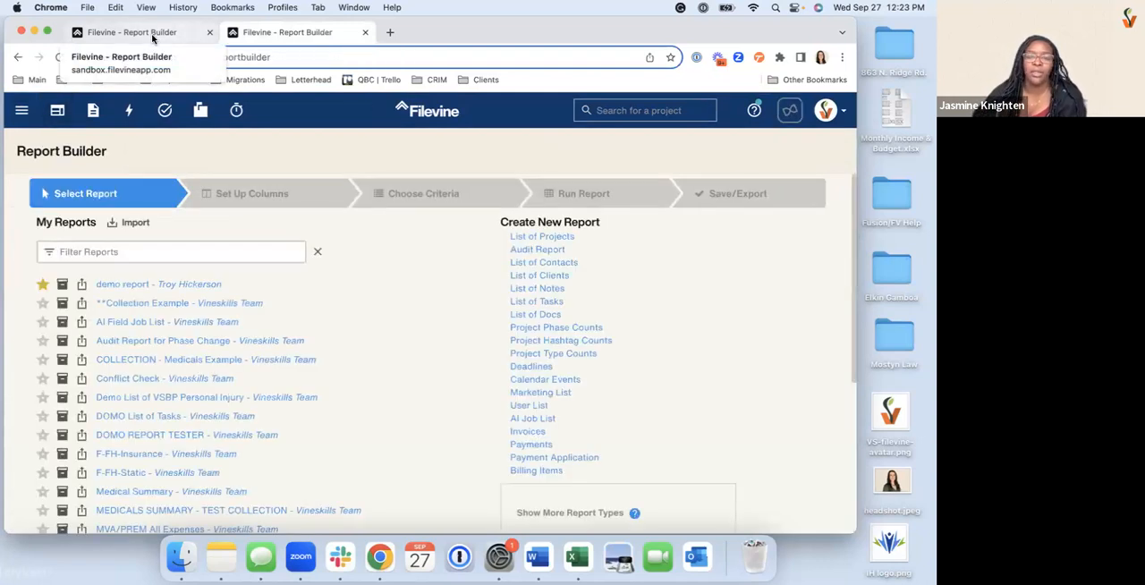
scroll(208, 306, "down", 5)
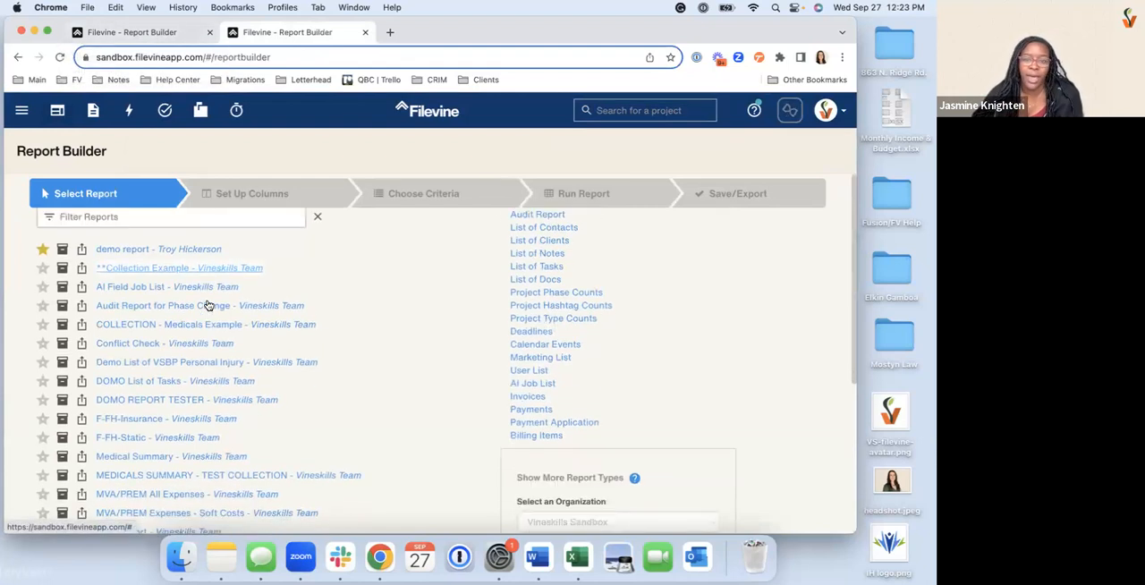
scroll(208, 306, "down", 2)
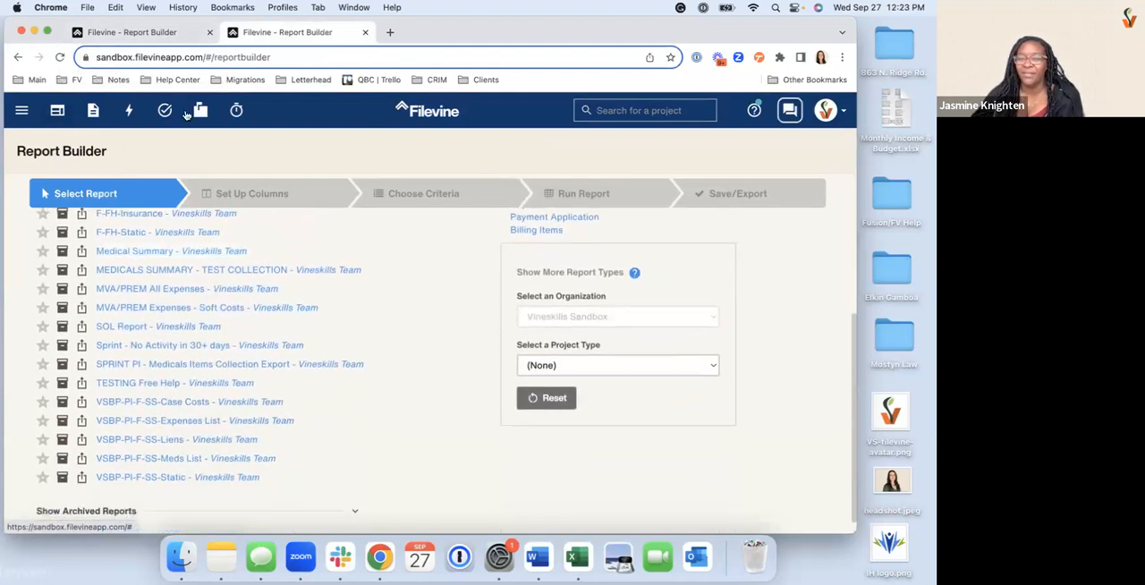
Check on the export's progress and review the saved reports and new report types in the second Report Builder tab while waiting
left_click(161, 34)
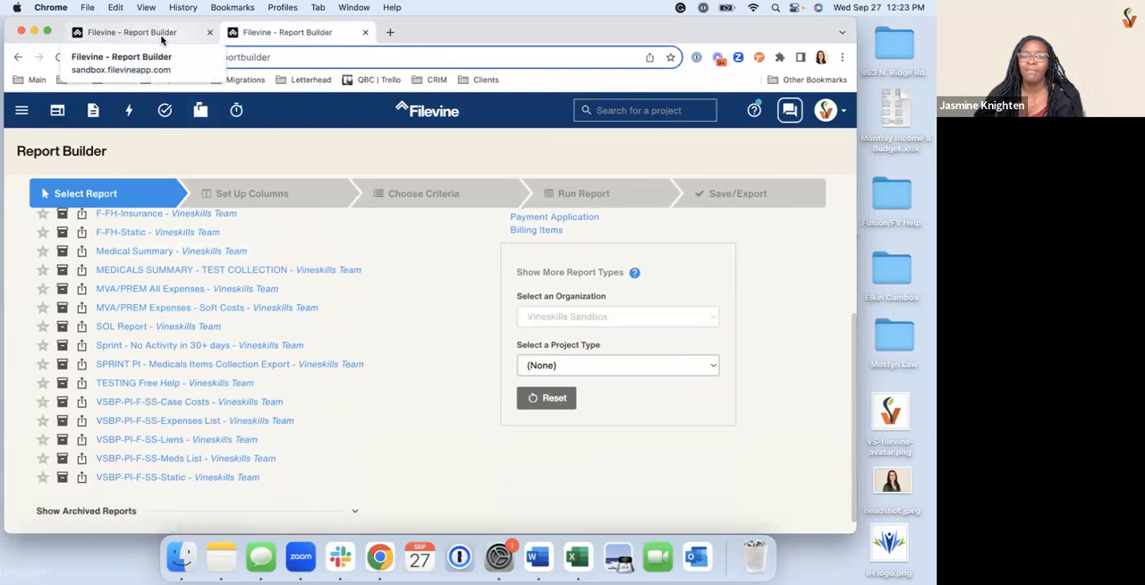
left_click(300, 34)
scroll(403, 232, "up", 6)
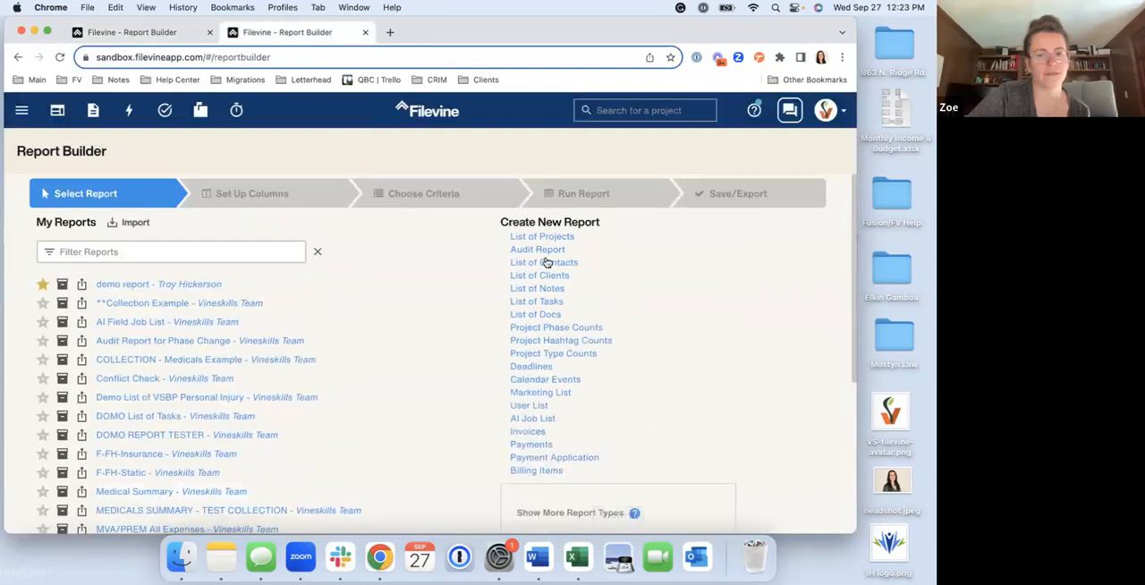
left_click(186, 38)
left_click(252, 35)
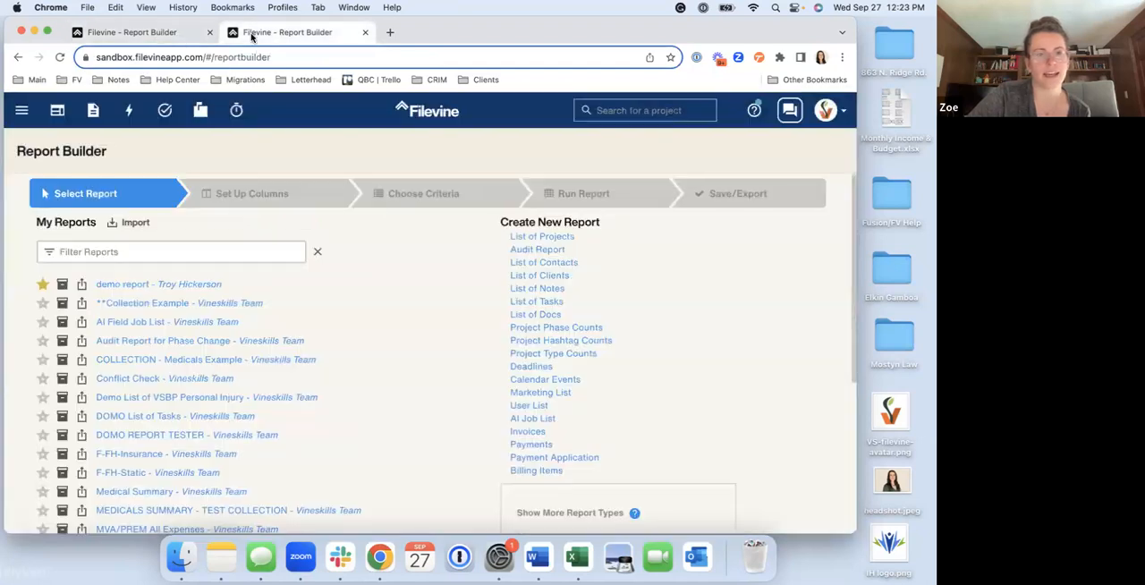
scroll(377, 288, "down", 3)
scroll(377, 288, "up", 2)
scroll(376, 288, "down", 1)
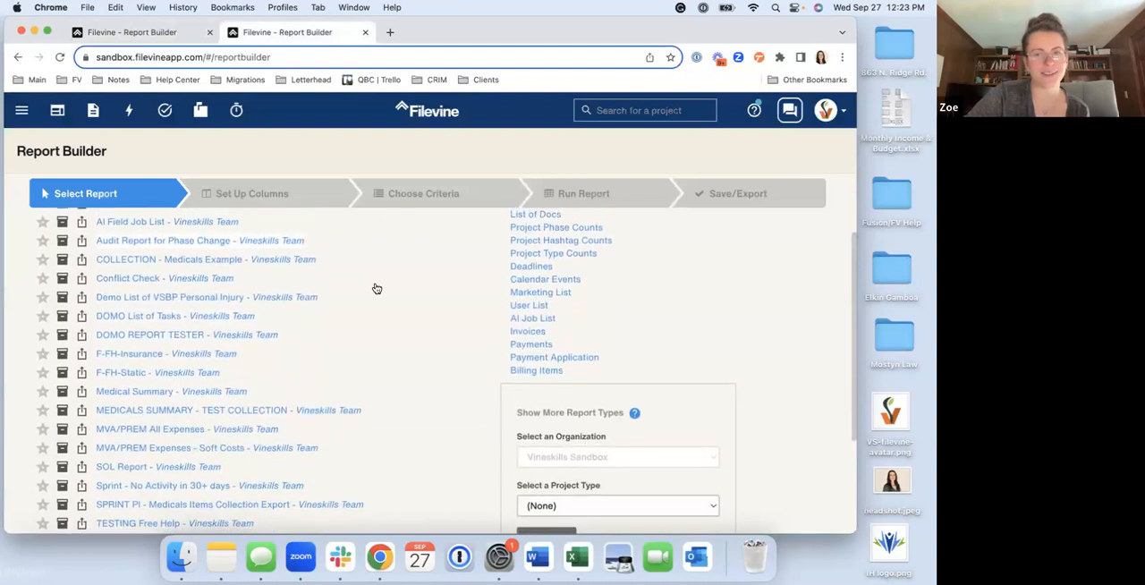
scroll(376, 289, "down", 1)
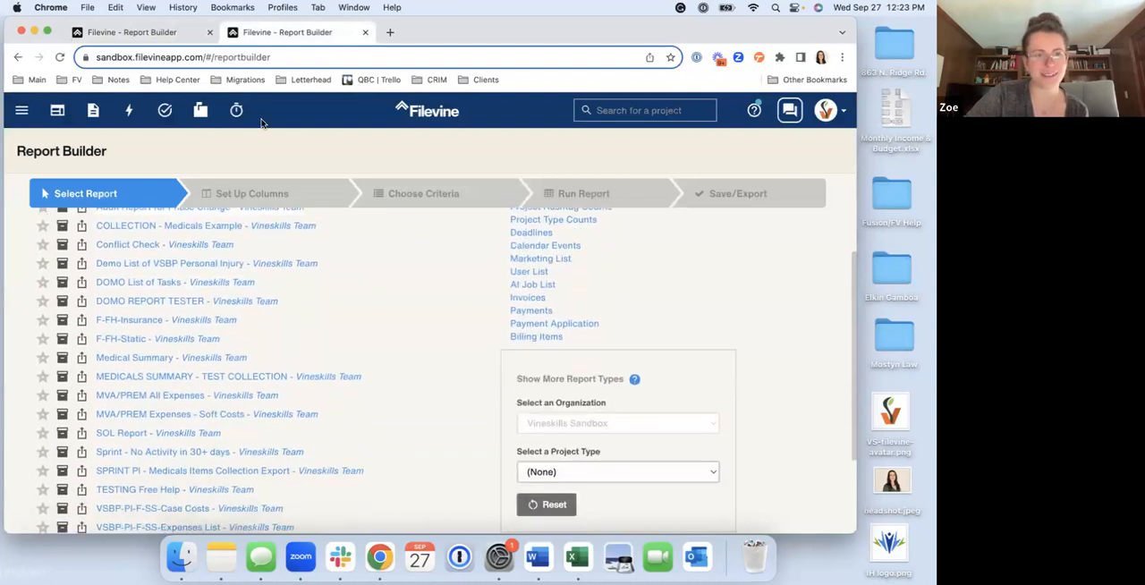
left_click(162, 33)
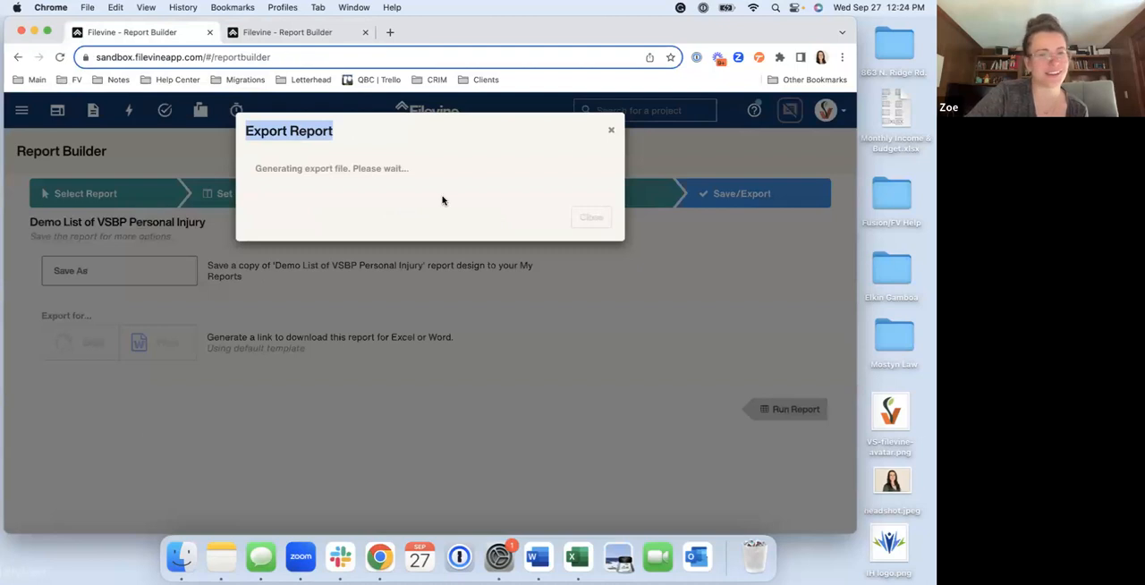
left_click(296, 33)
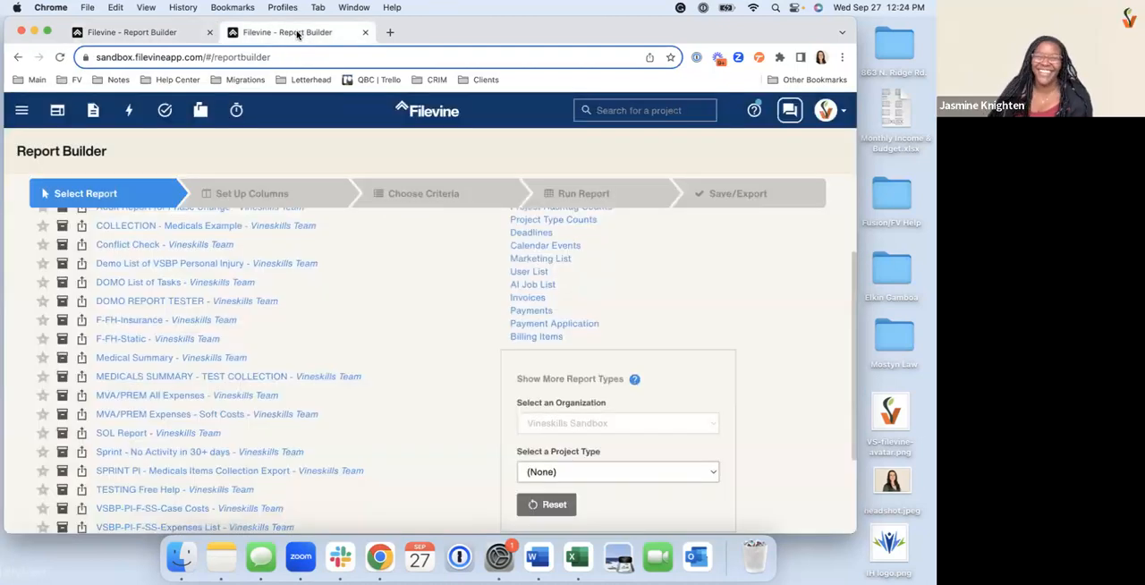
left_click(183, 33)
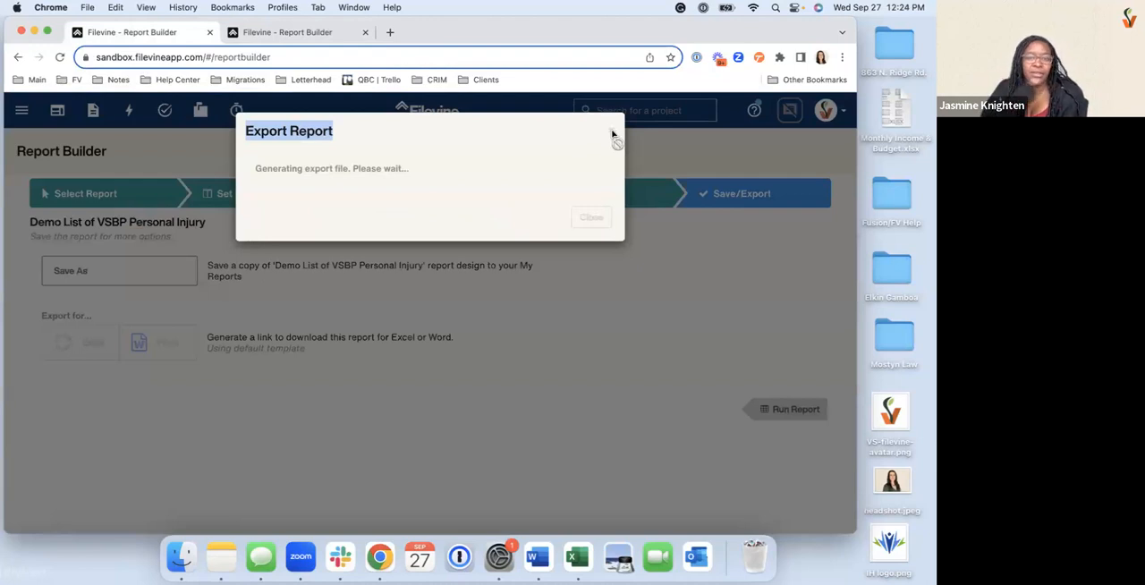
left_click(304, 33)
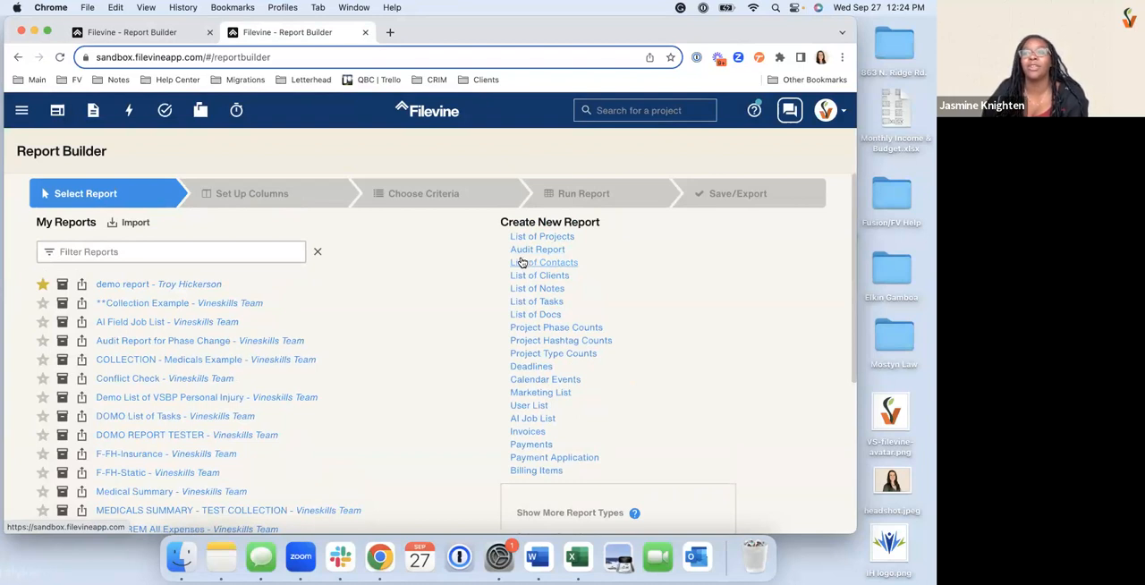
Download the exported file Demo List of VSBP Personal Injury 2023-09-27 1224.xlsx and open it in Excel to view the data
left_click(159, 34)
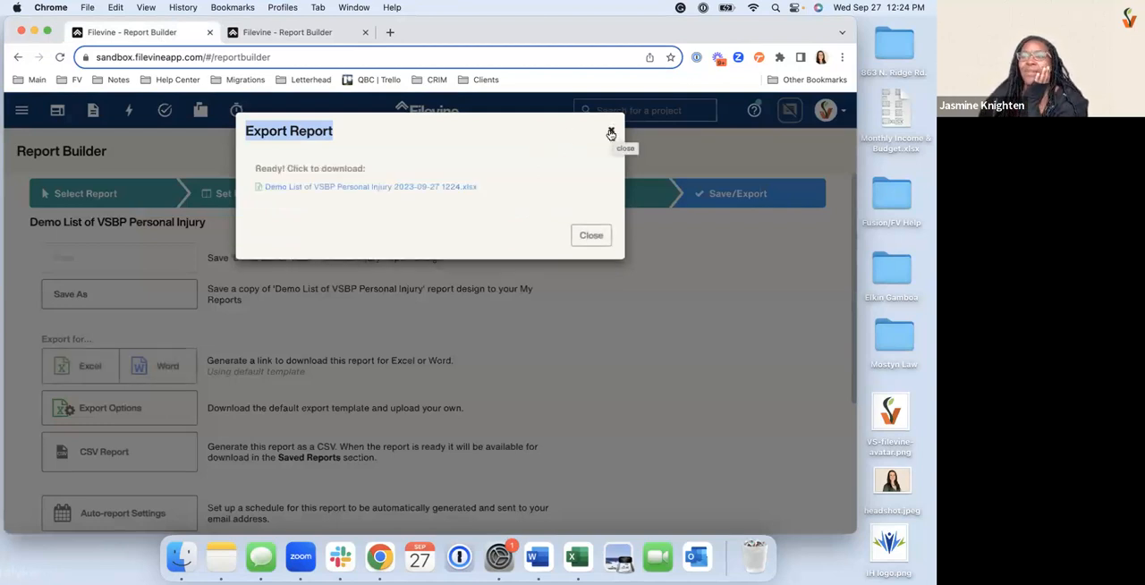
left_click(328, 188)
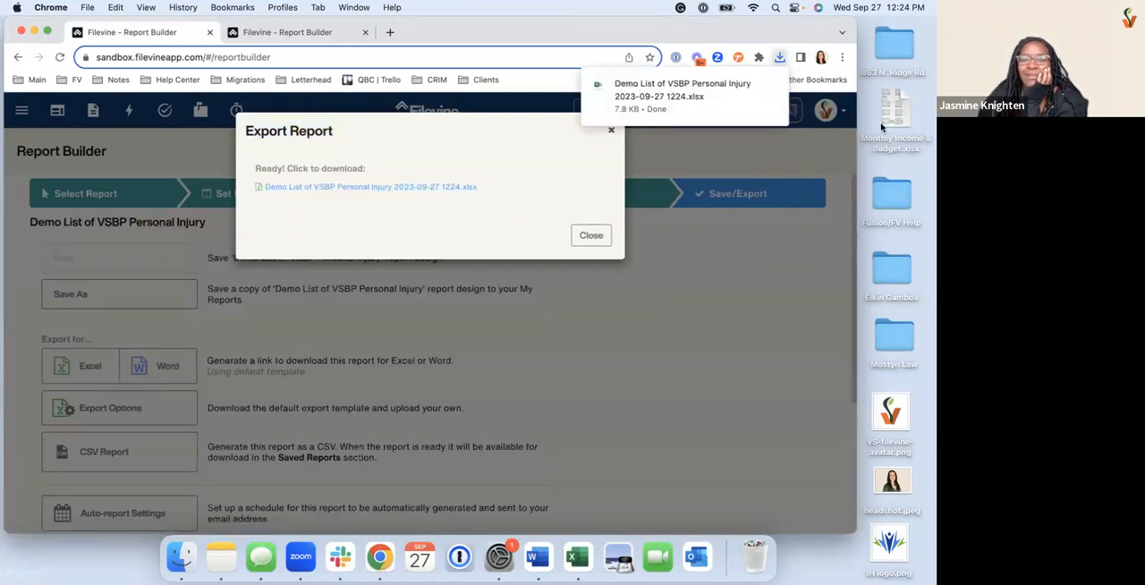
left_click(721, 113)
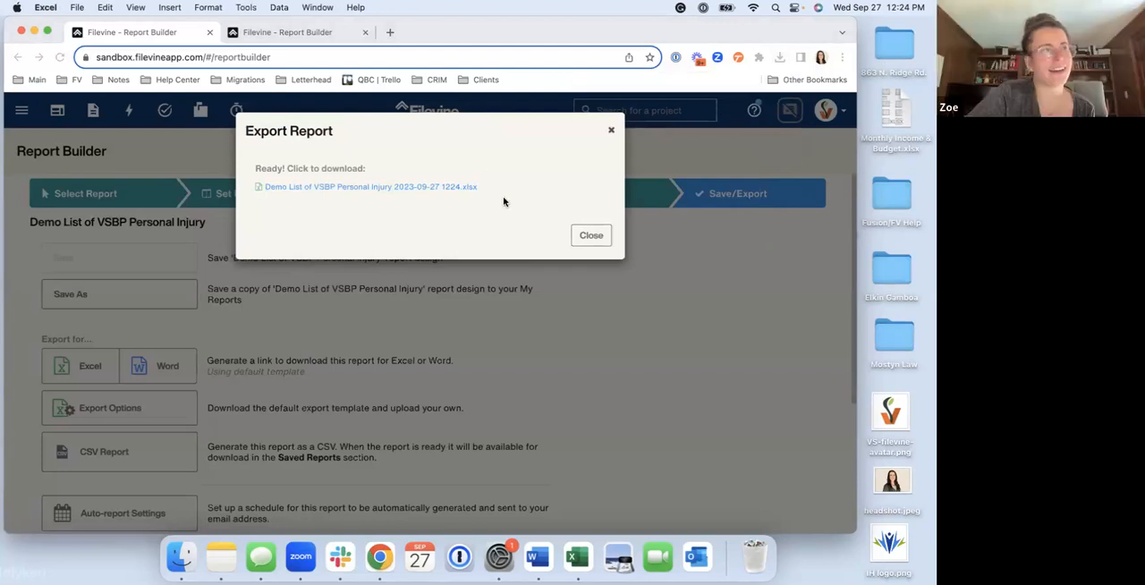
scroll(522, 300, "down", 4)
scroll(522, 300, "up", 4)
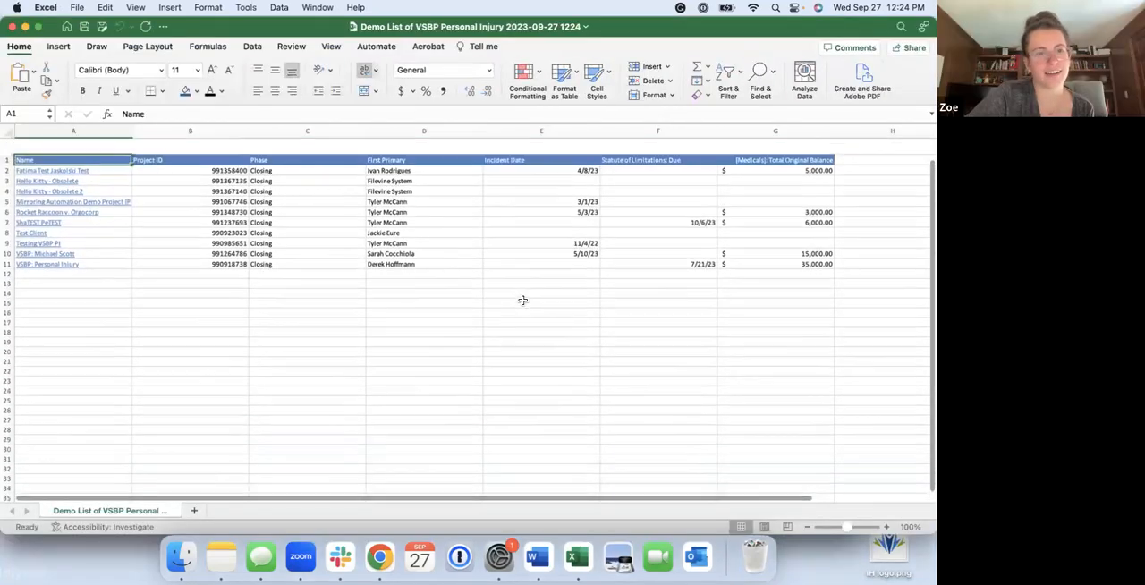
key("ctrl+Up")
Switch back to Chrome, close the Export Report dialog and review the report's save, export, auto-report and sharing options
left_click(319, 190)
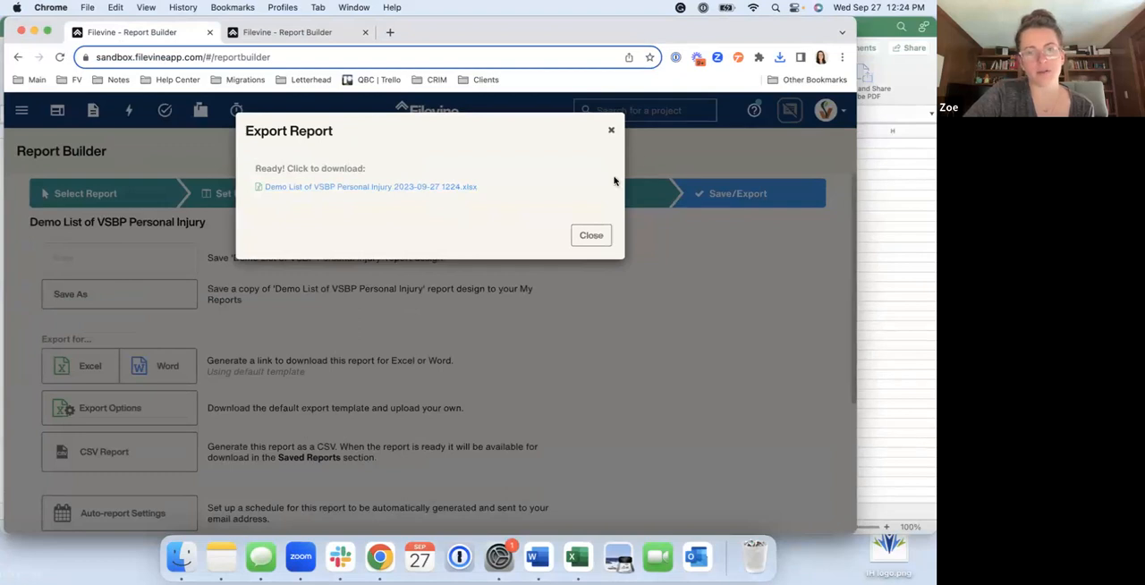
left_click(591, 236)
scroll(159, 347, "down", 5)
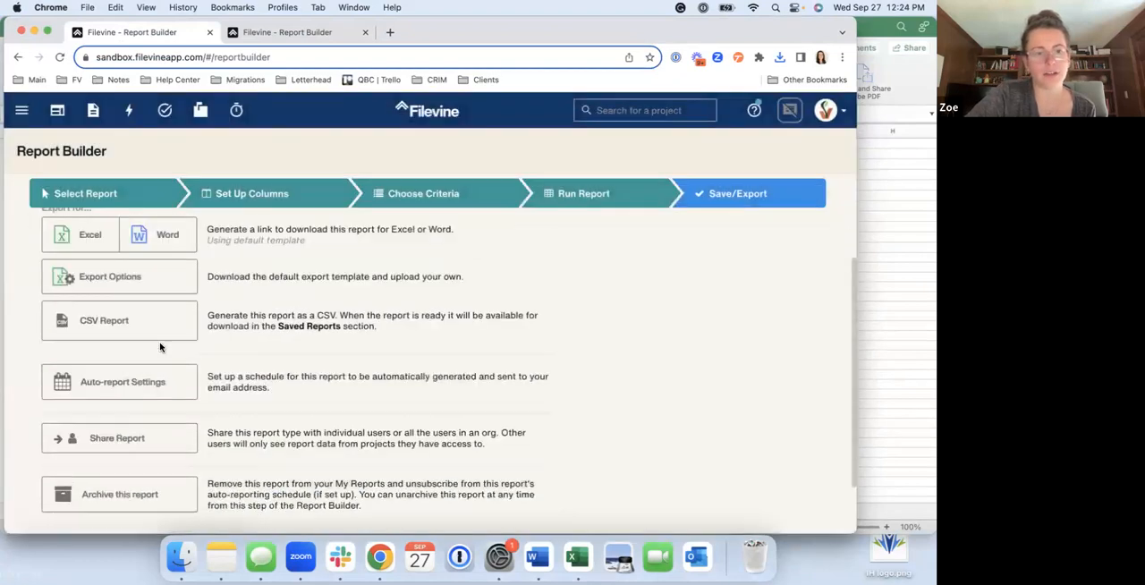
scroll(206, 347, "up", 4)
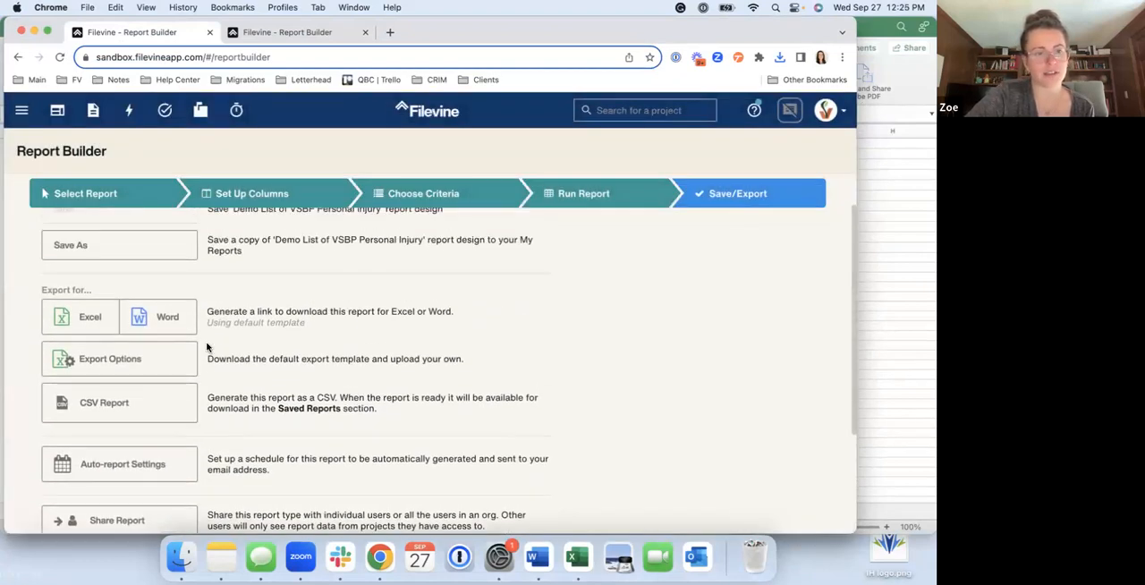
scroll(206, 347, "up", 1)
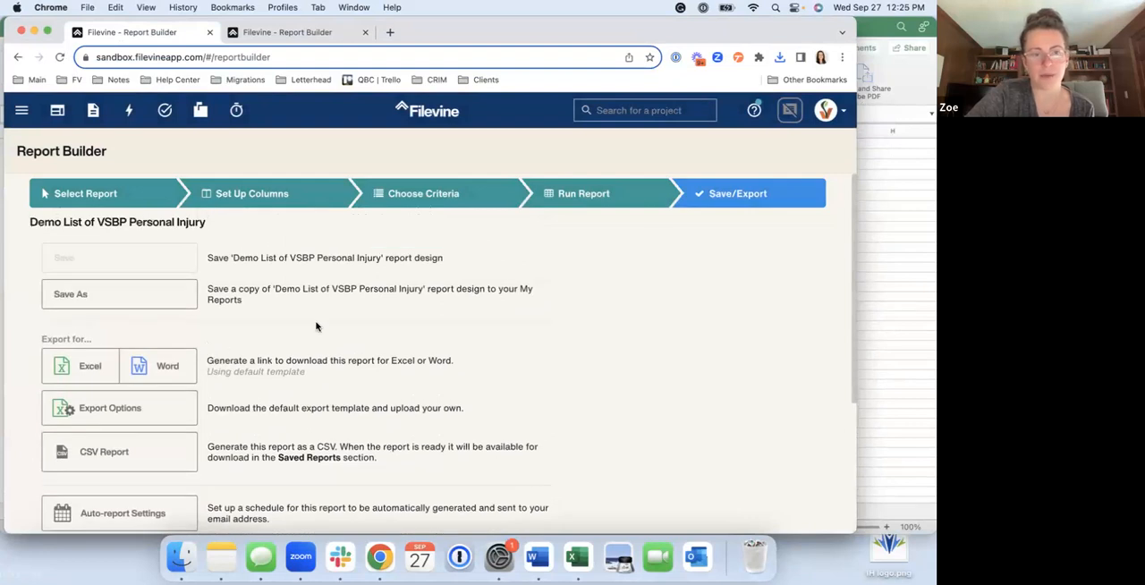
Switch to the exported workbook in Excel and add filters to the header row
left_click(877, 184)
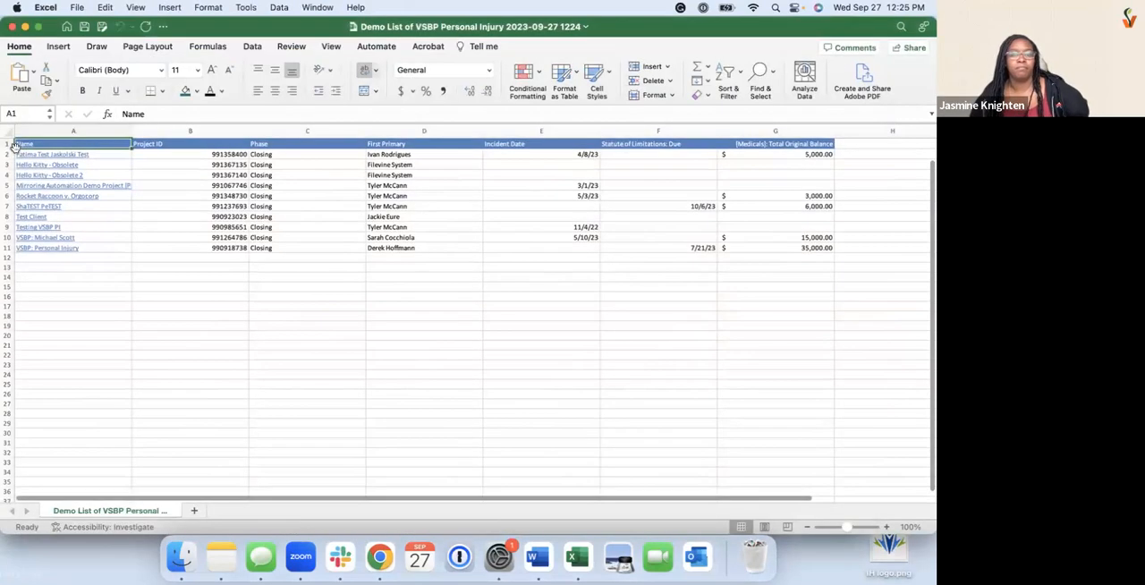
left_click(8, 144)
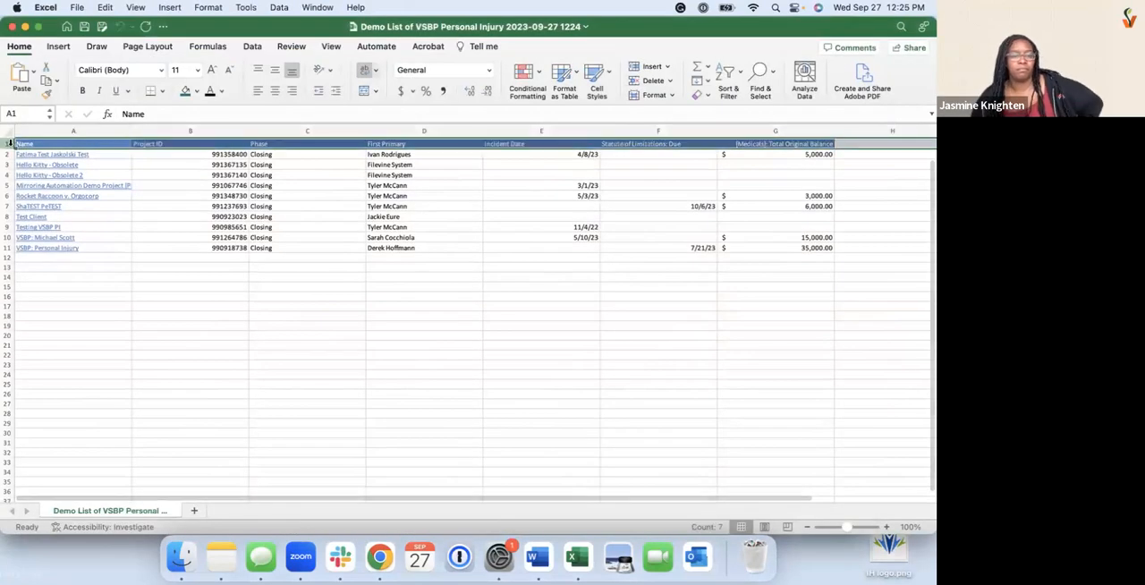
left_click(731, 81)
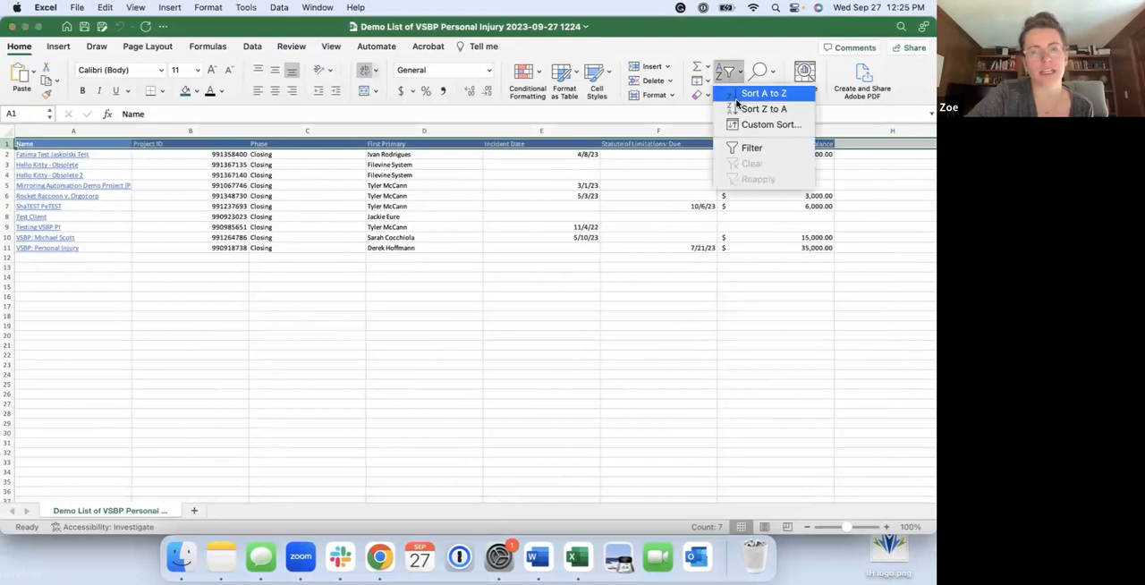
left_click(772, 152)
left_click(608, 286)
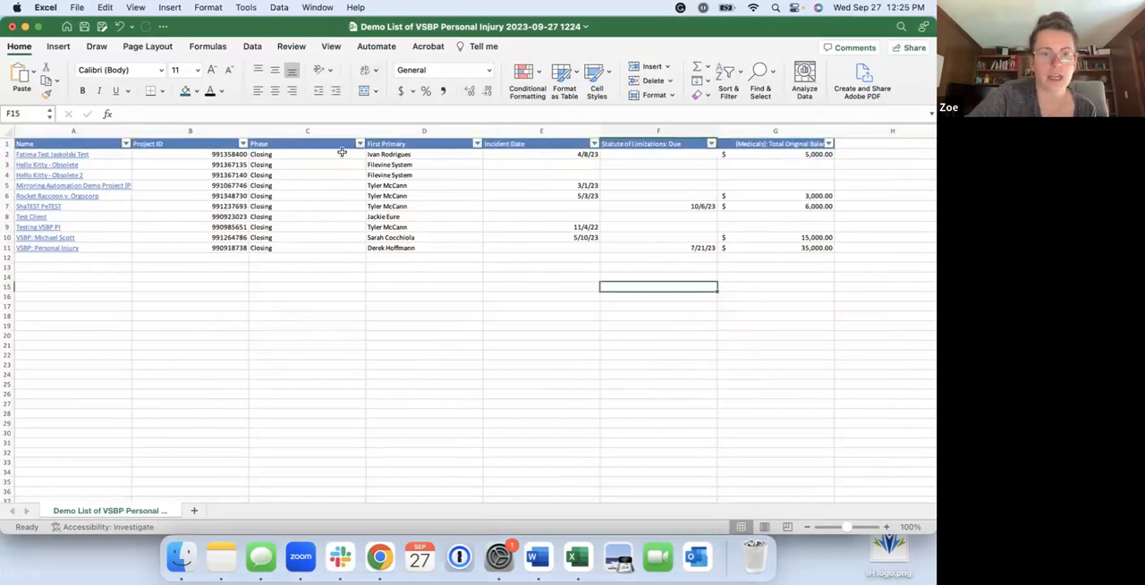
Filter the First Primary column to a single staff member's projects, and clear the filter to restore the full list
left_click(478, 145)
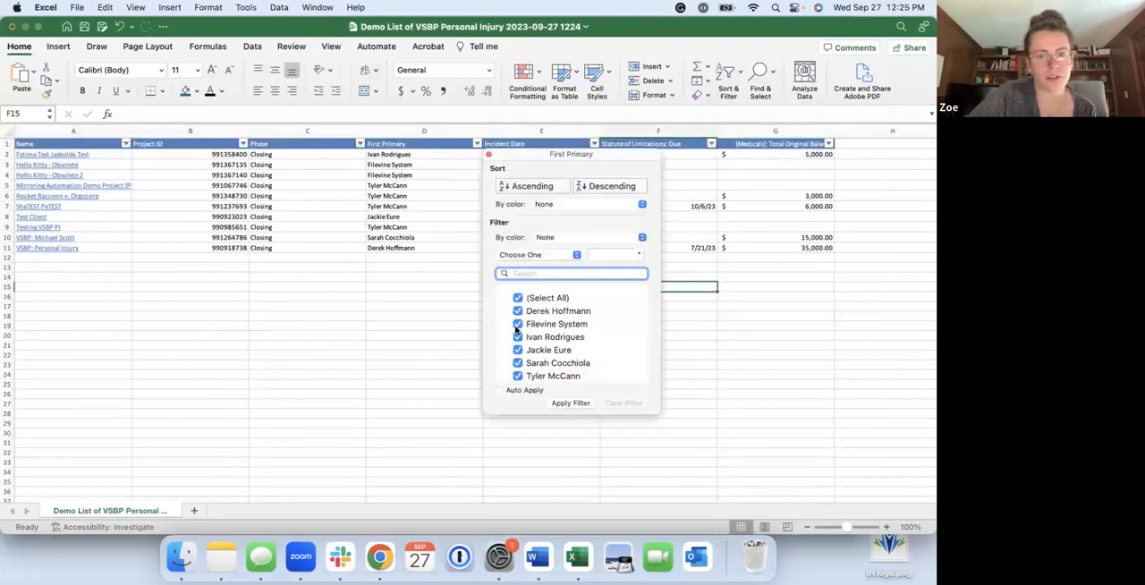
left_click(414, 305)
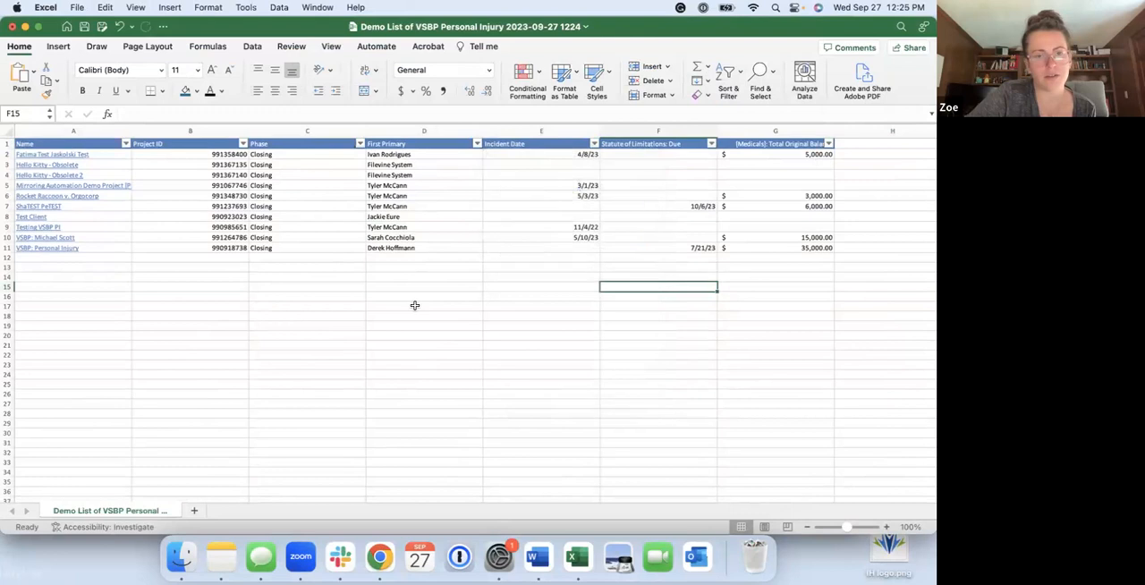
left_click(478, 144)
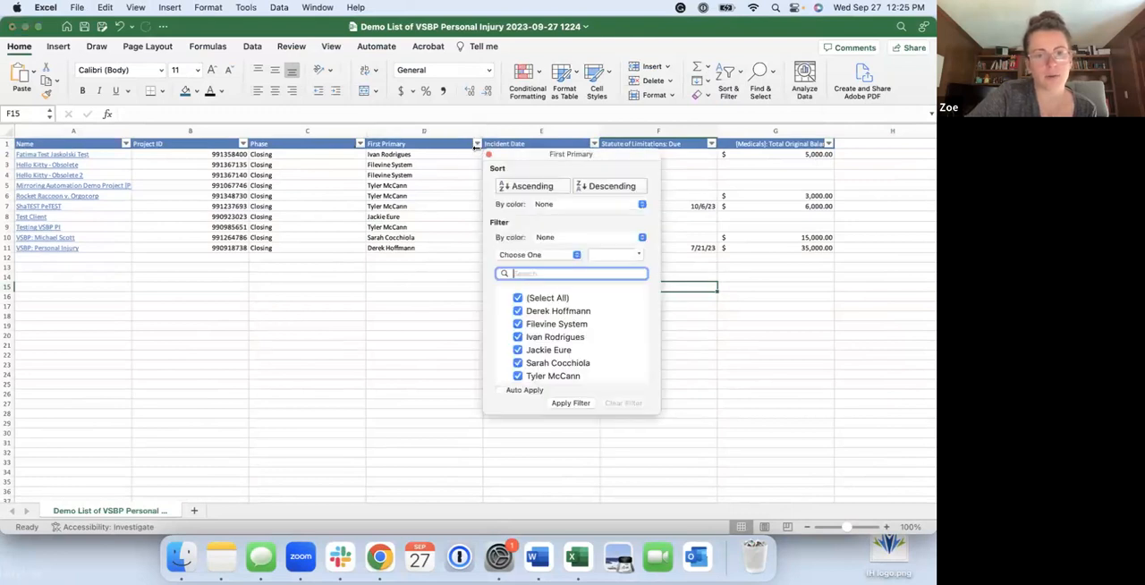
left_click(517, 298)
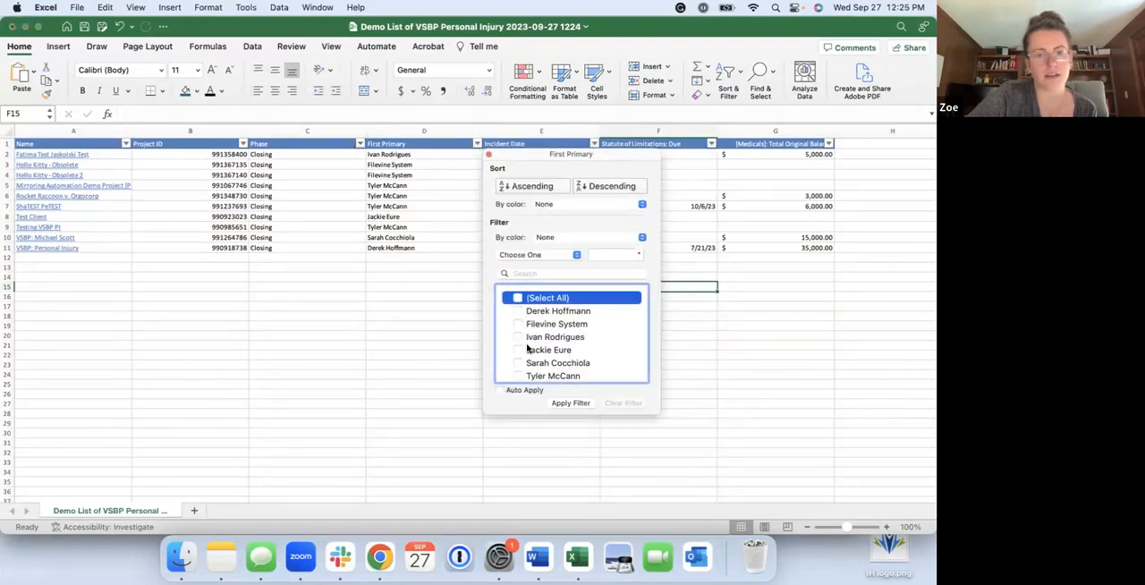
left_click(520, 375)
left_click(570, 404)
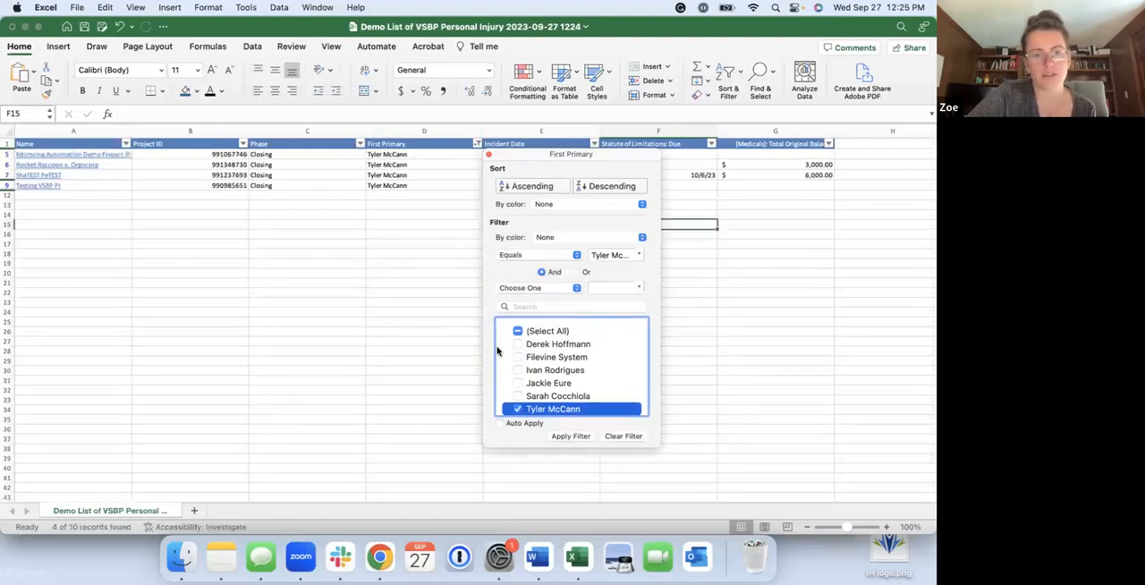
left_click(623, 437)
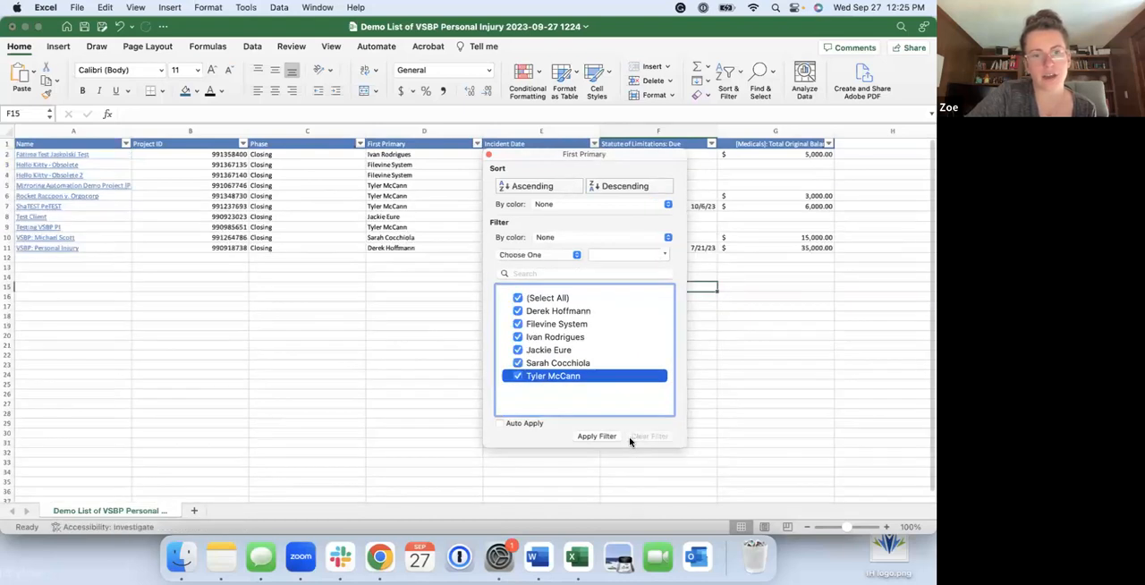
scroll(460, 292, "right", 1)
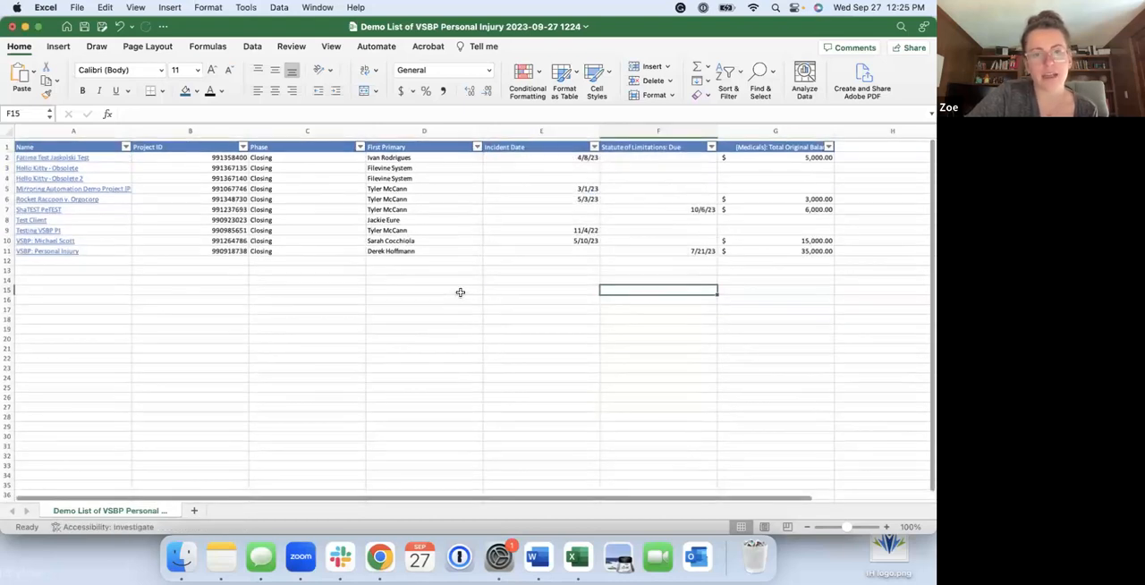
Examine the exported project list across its columns, including First Primary, Statute of Limitations: Due and [Medicals]: Total Original Balance
scroll(460, 293, "left", 1)
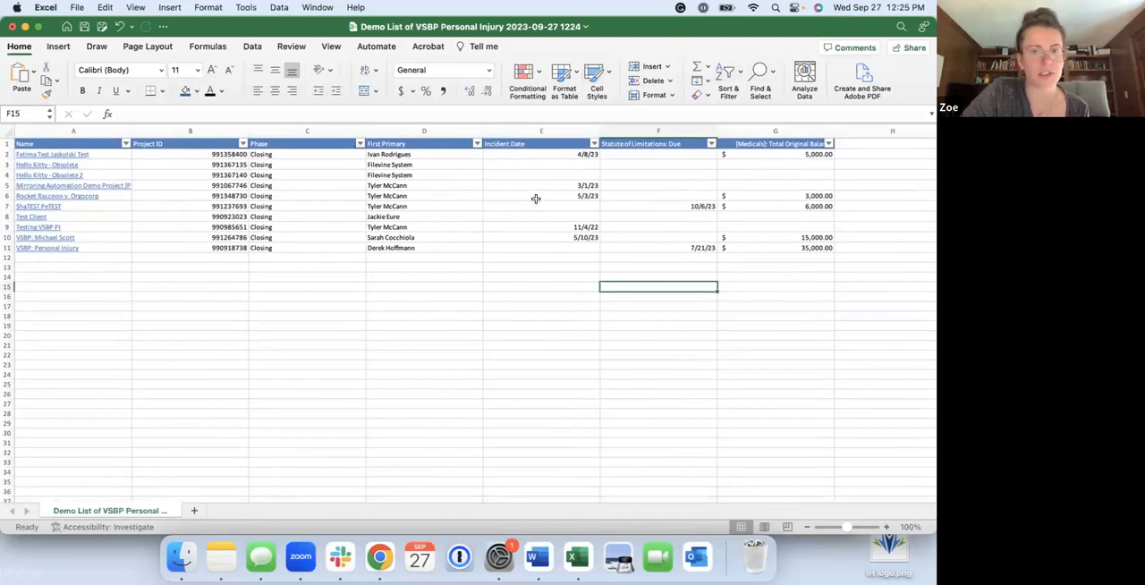
scroll(613, 269, "right", 4)
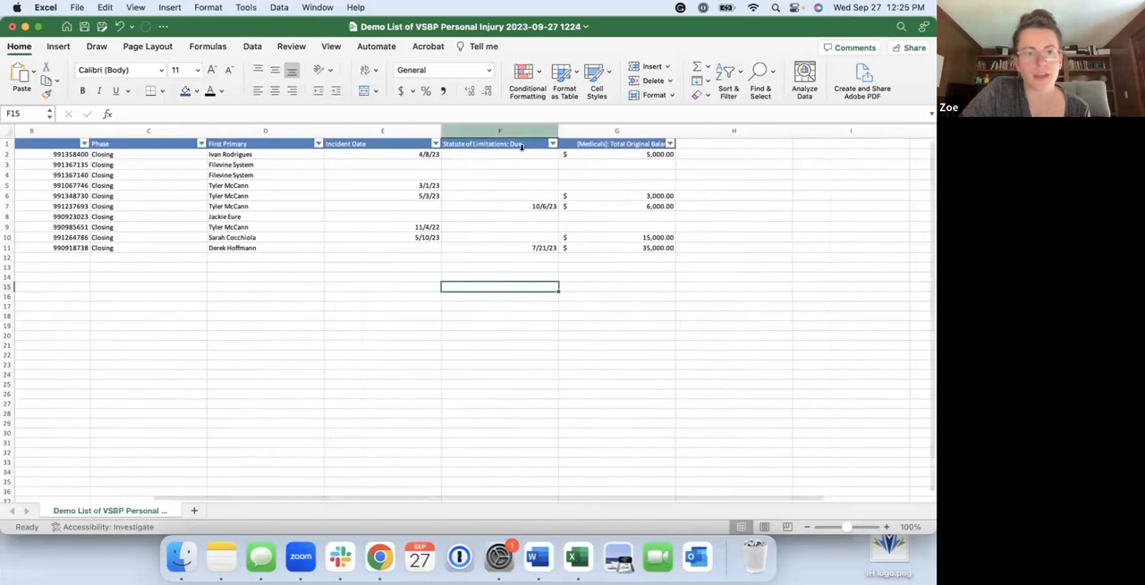
scroll(299, 240, "left", 4)
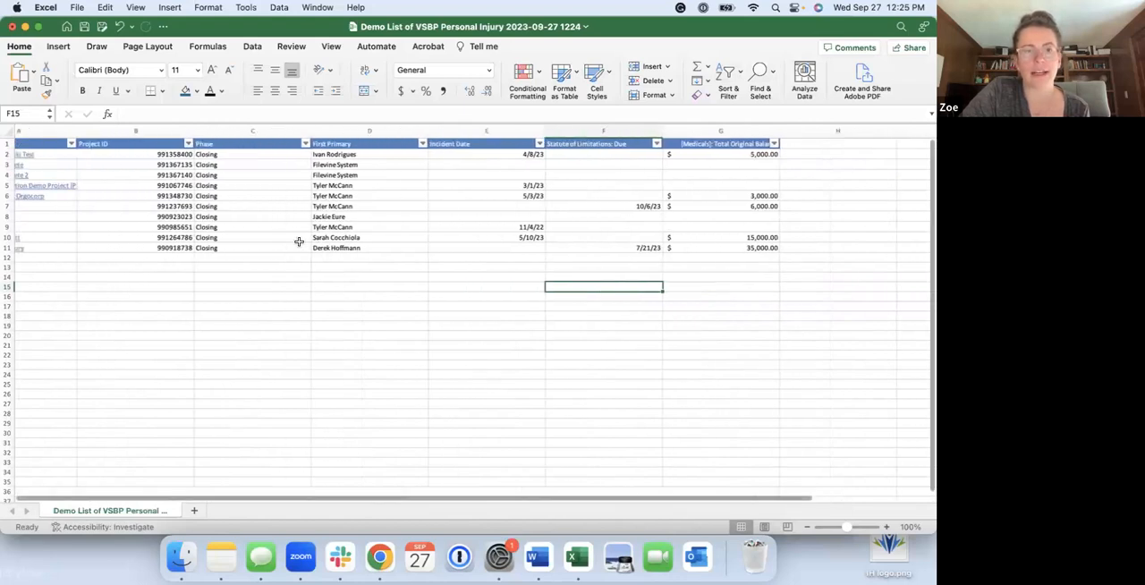
scroll(298, 240, "right", 3)
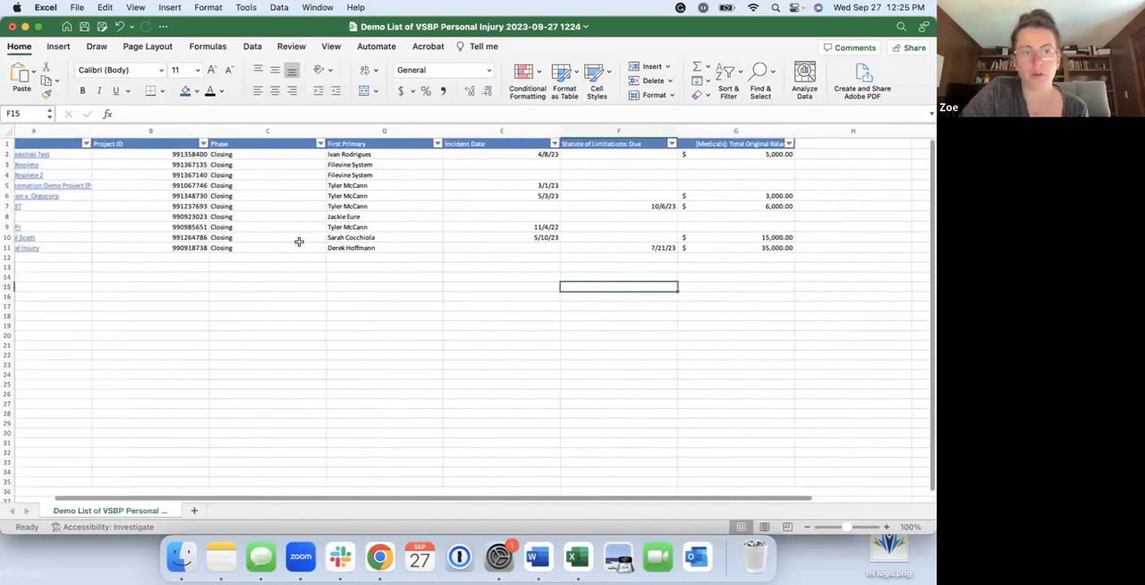
scroll(298, 241, "right", 3)
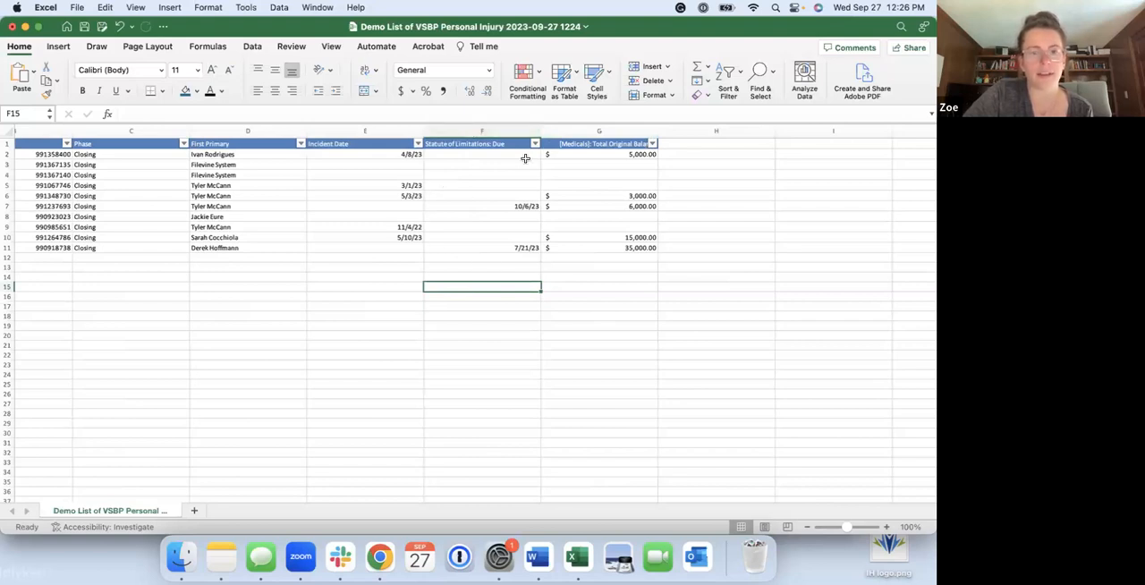
left_click(613, 130)
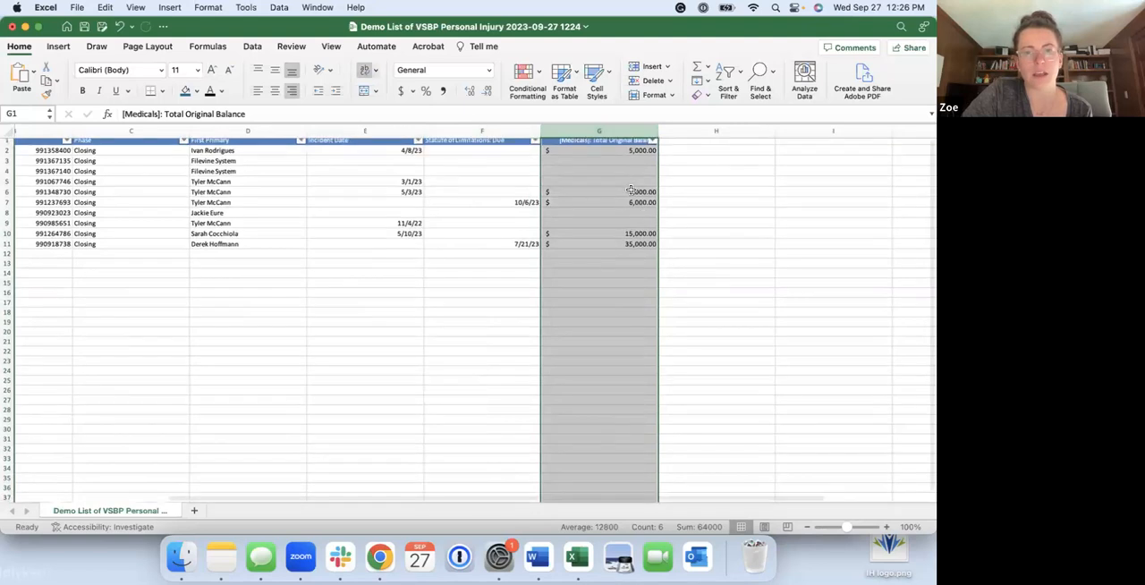
scroll(631, 189, "left", 3)
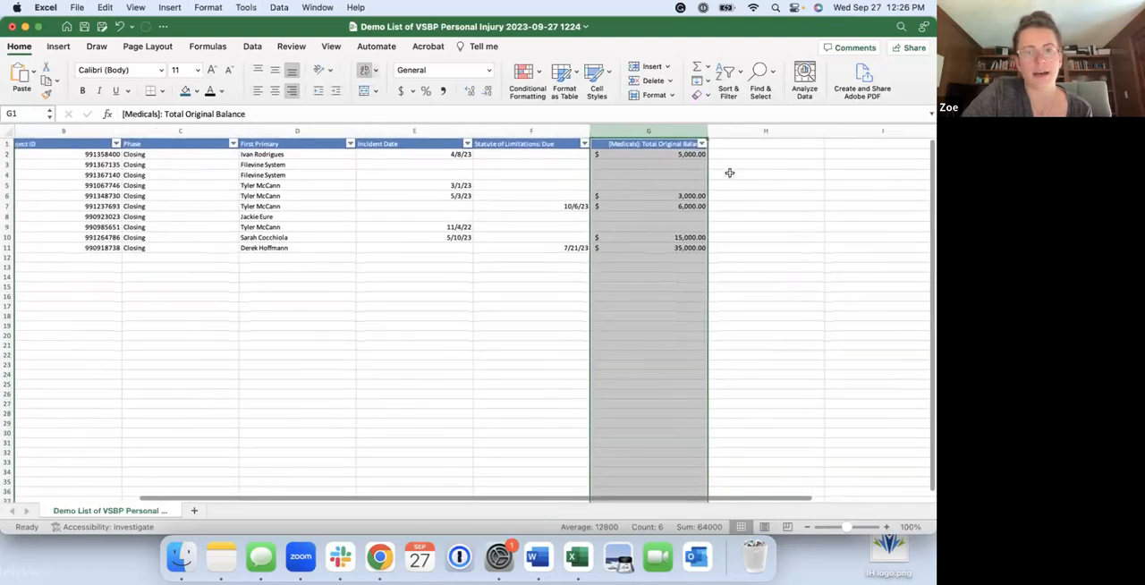
left_click(728, 156)
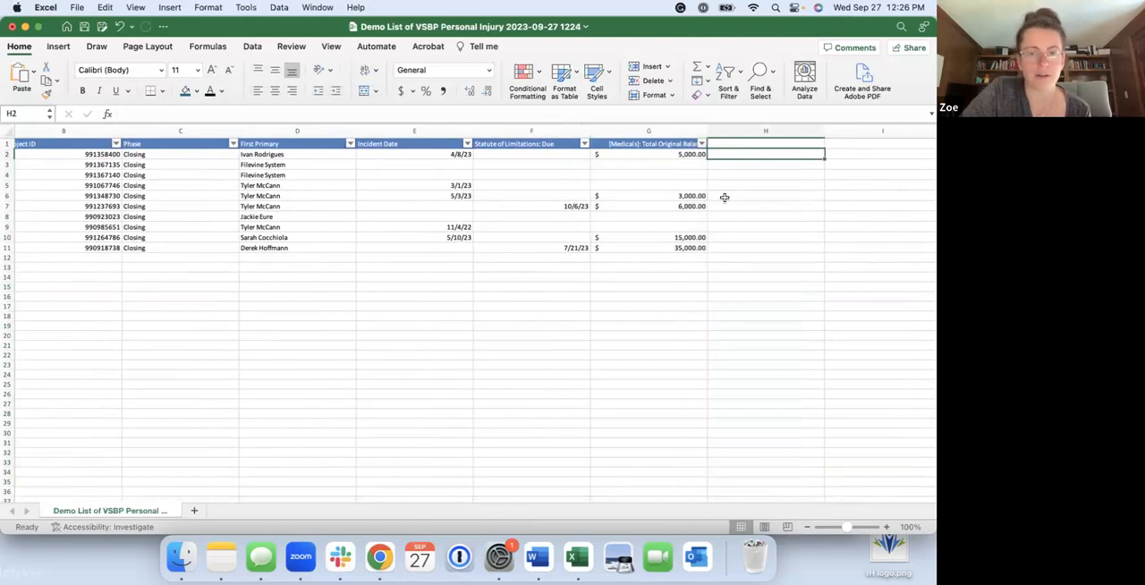
scroll(725, 197, "left", 2)
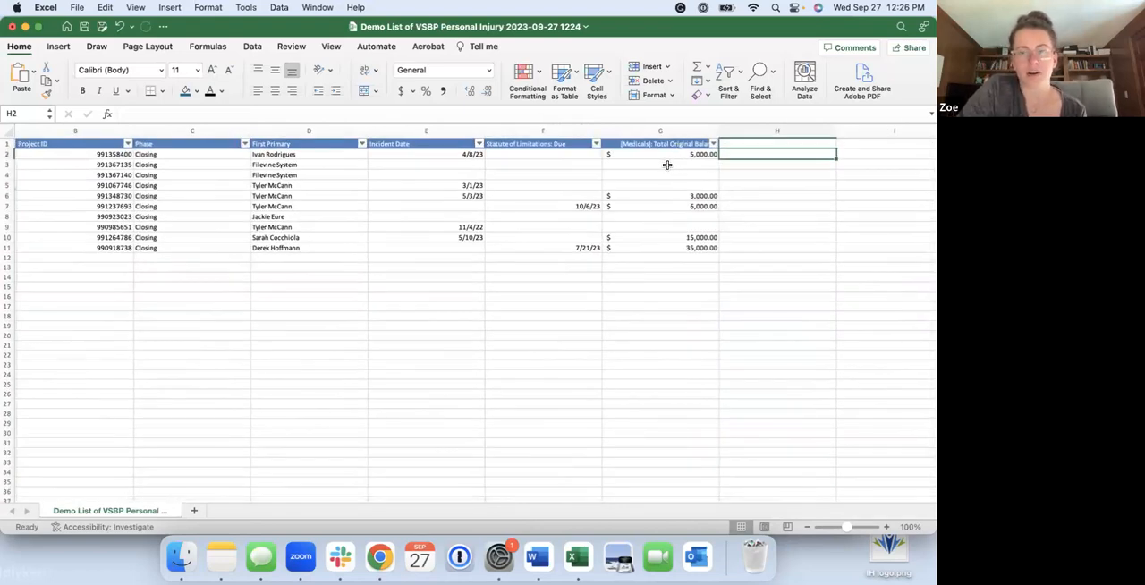
scroll(659, 207, "left", 3)
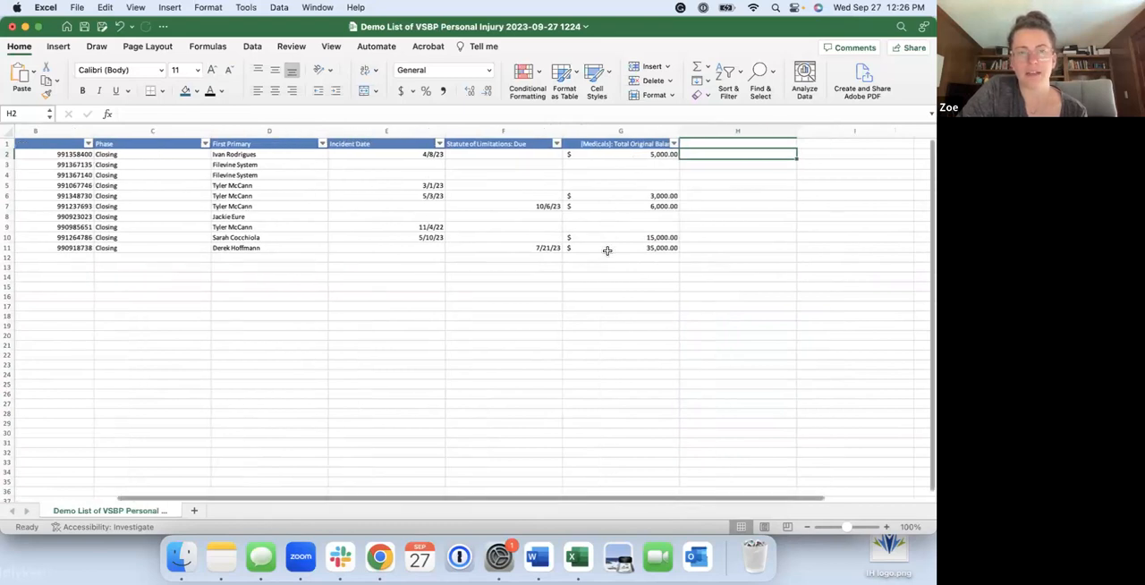
scroll(606, 252, "left", 1)
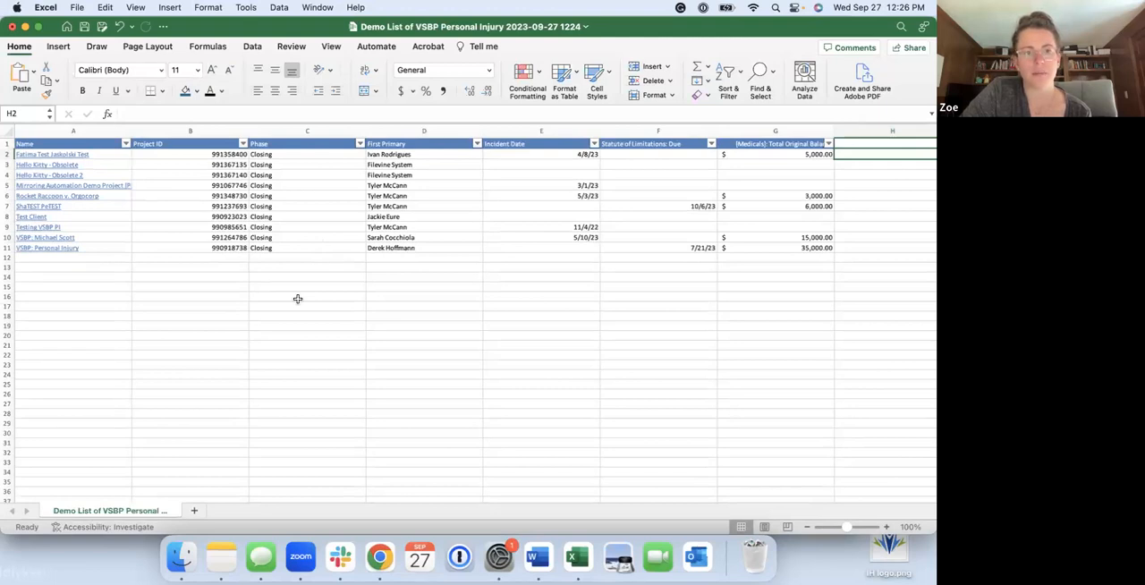
Switch back to Chrome and generate a default Excel template from the report's export options
key("ctrl+Up")
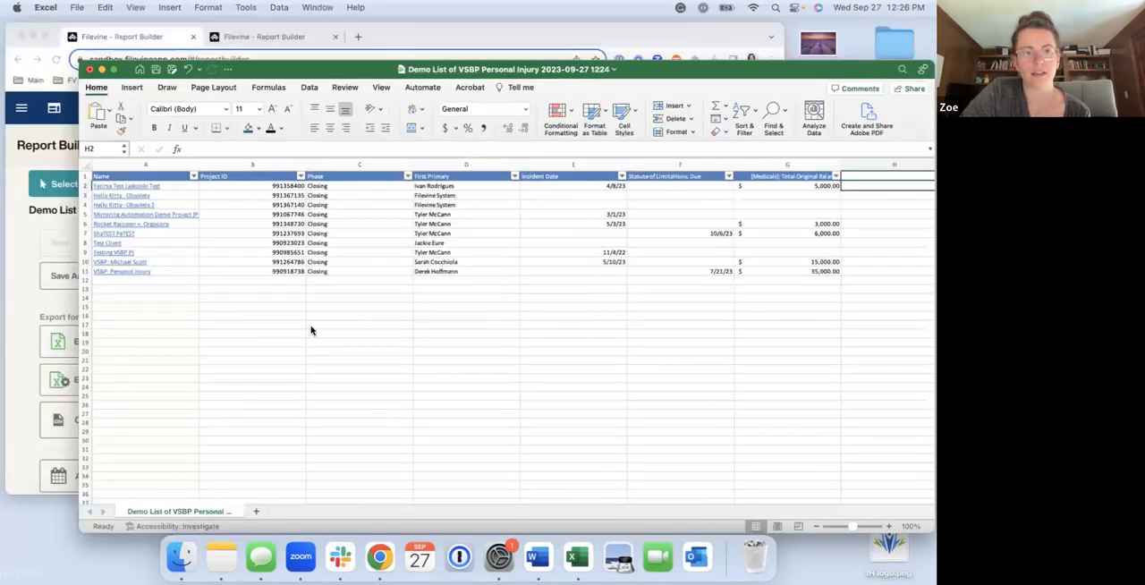
left_click(276, 232)
scroll(273, 311, "down", 1)
scroll(273, 311, "down", 2)
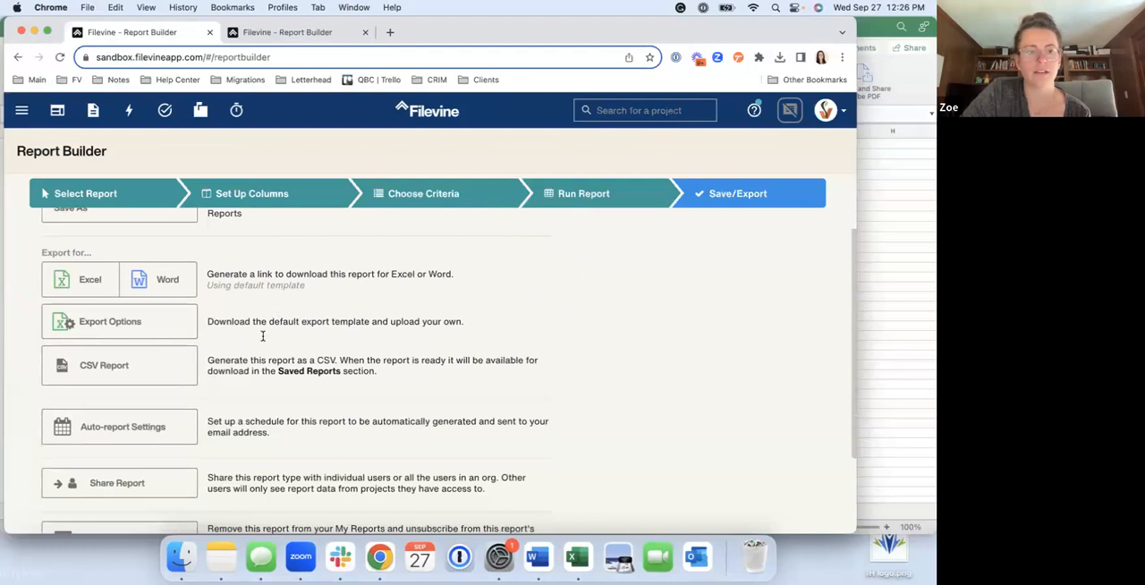
left_click(105, 327)
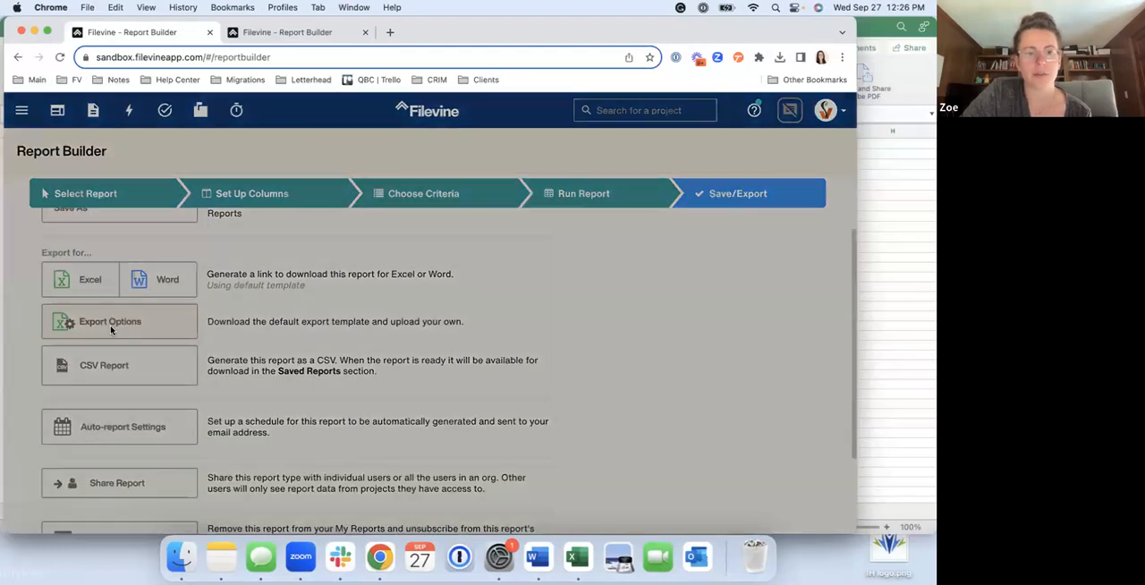
left_click(317, 218)
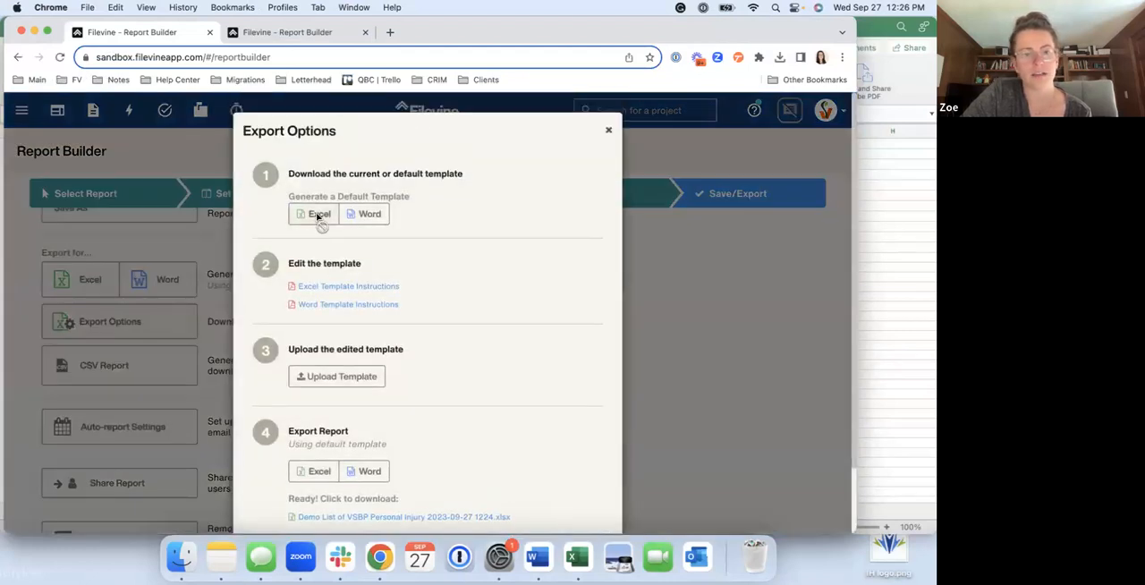
left_click_drag(408, 196, 292, 199)
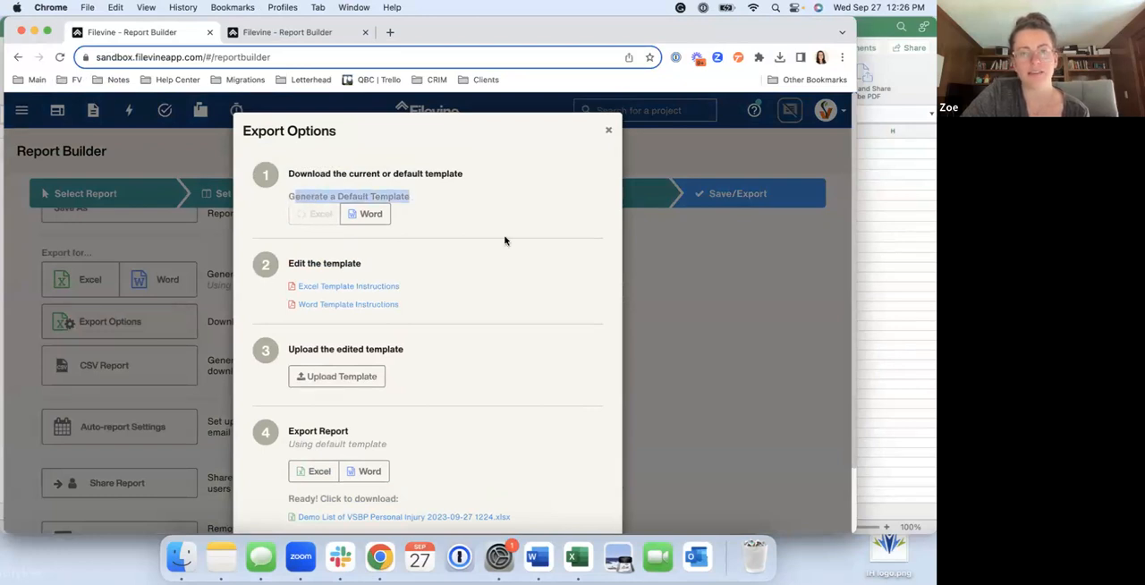
Download TEMPLATE Demo List of VSBP Personal Injury.xlsx and open it in Excel to examine the placeholder fields in row 2
scroll(505, 241, "down", 2)
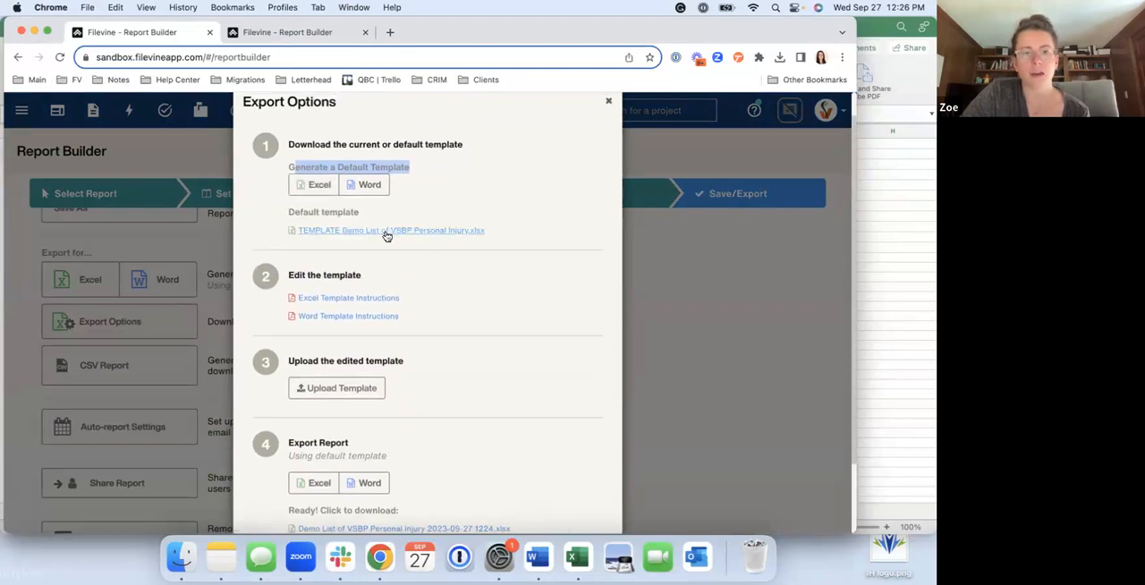
left_click(384, 234)
left_click(653, 103)
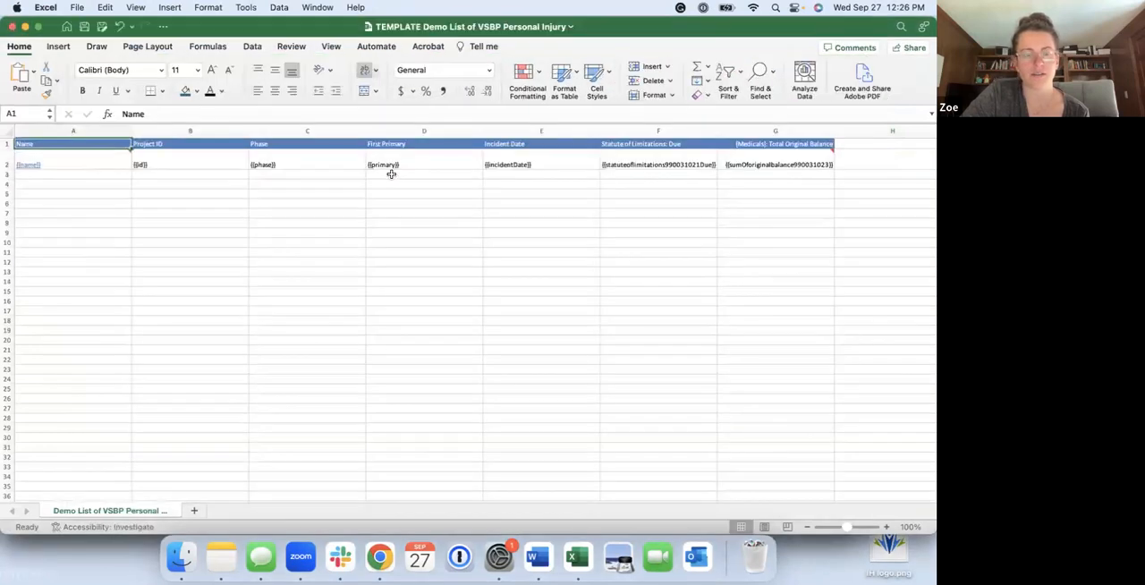
left_click(414, 164)
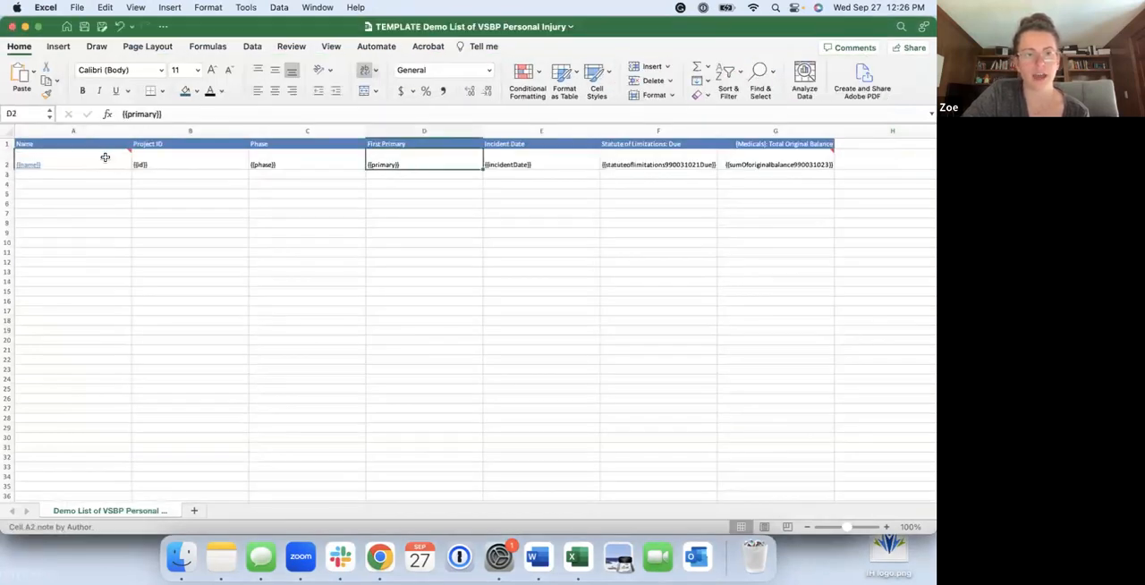
mouse_move(106, 157)
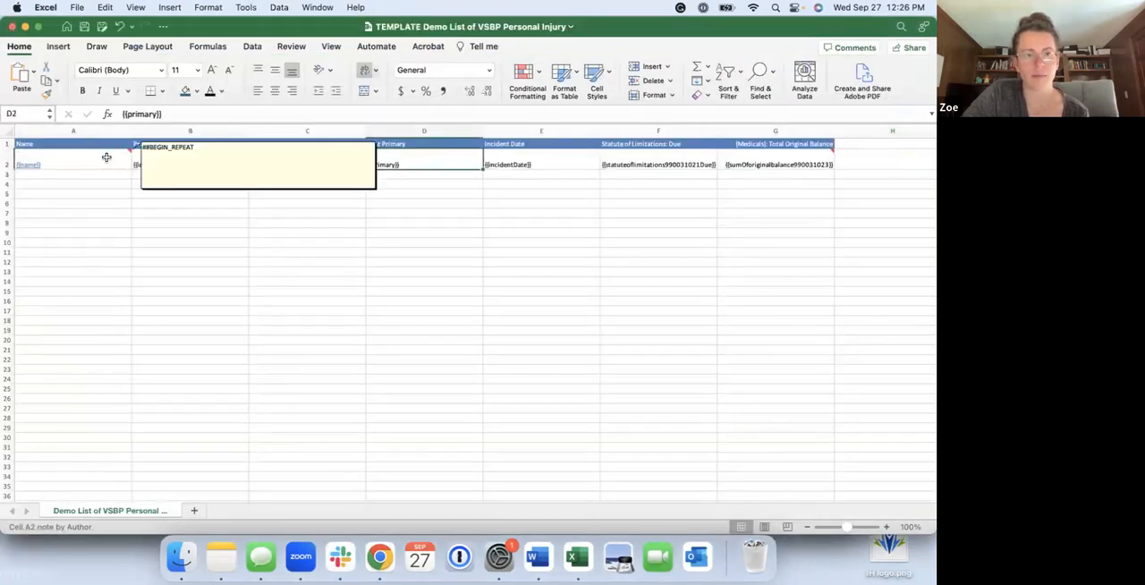
left_click(776, 162)
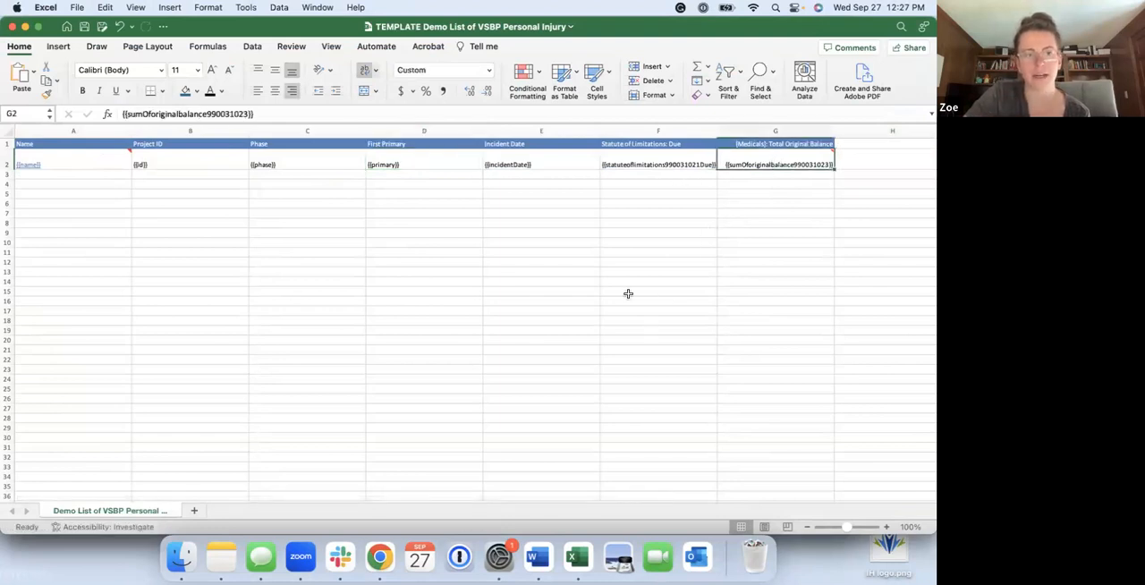
Add filters to the header row of the export template
left_click(7, 143)
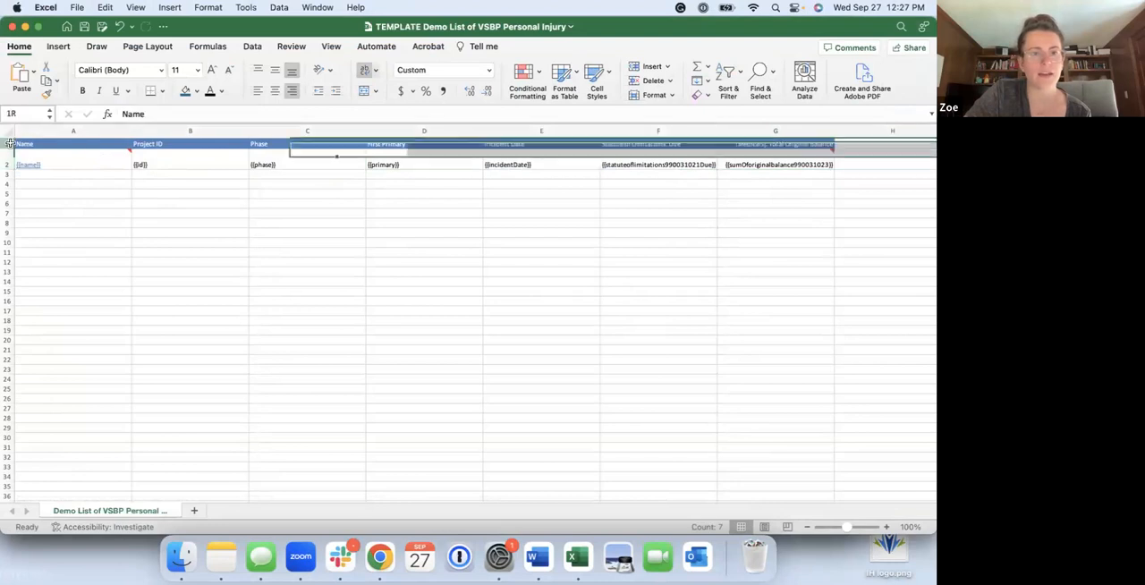
left_click(729, 85)
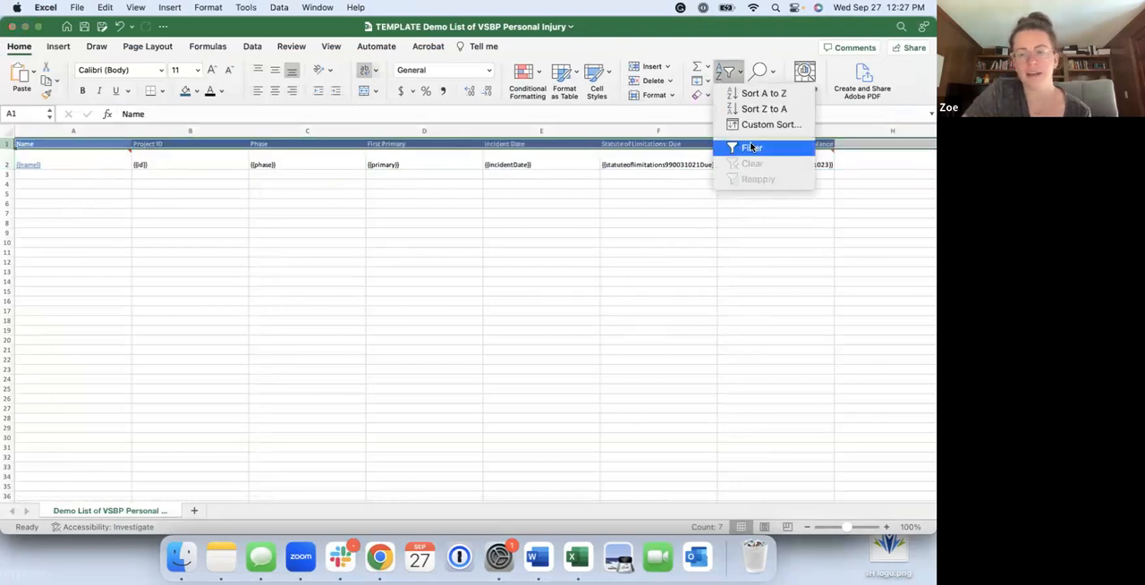
left_click(752, 146)
left_click(677, 256)
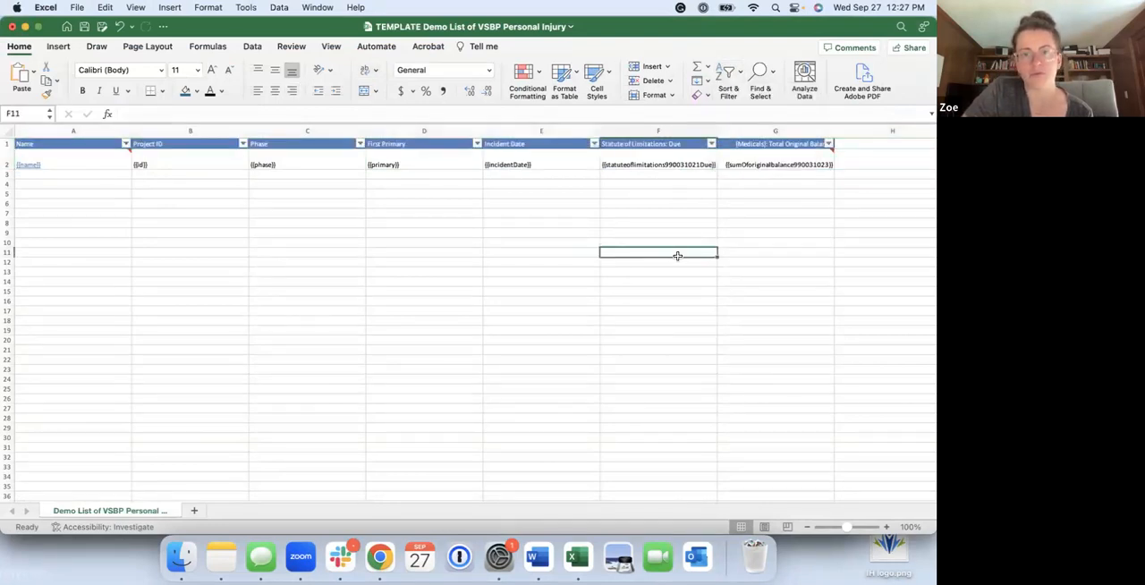
Format the template's header row as bold text in a larger font size, centred horizontally and vertically
left_click(7, 143)
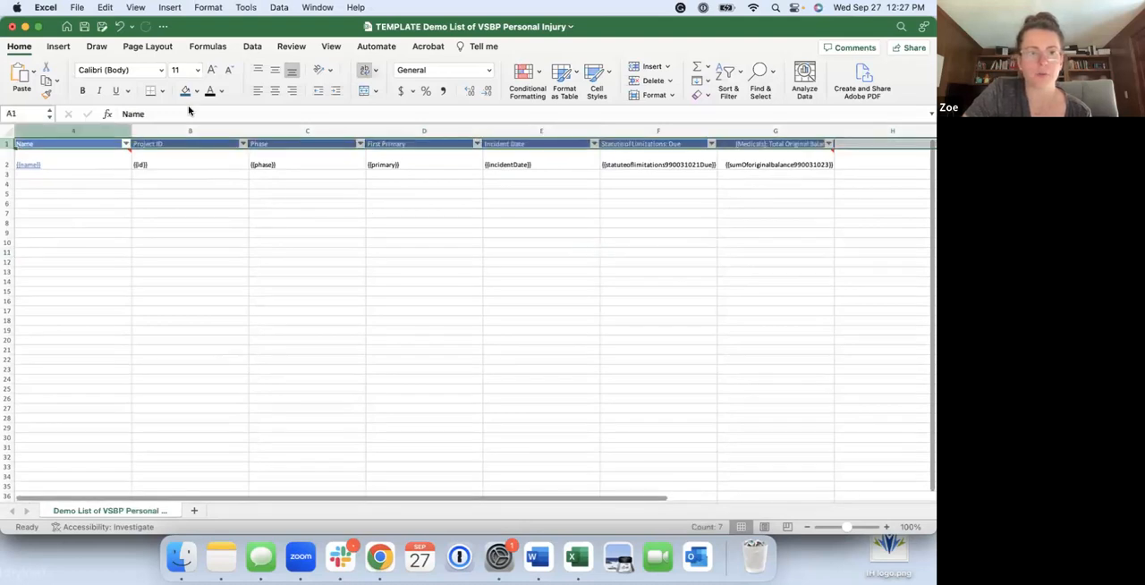
left_click(275, 90)
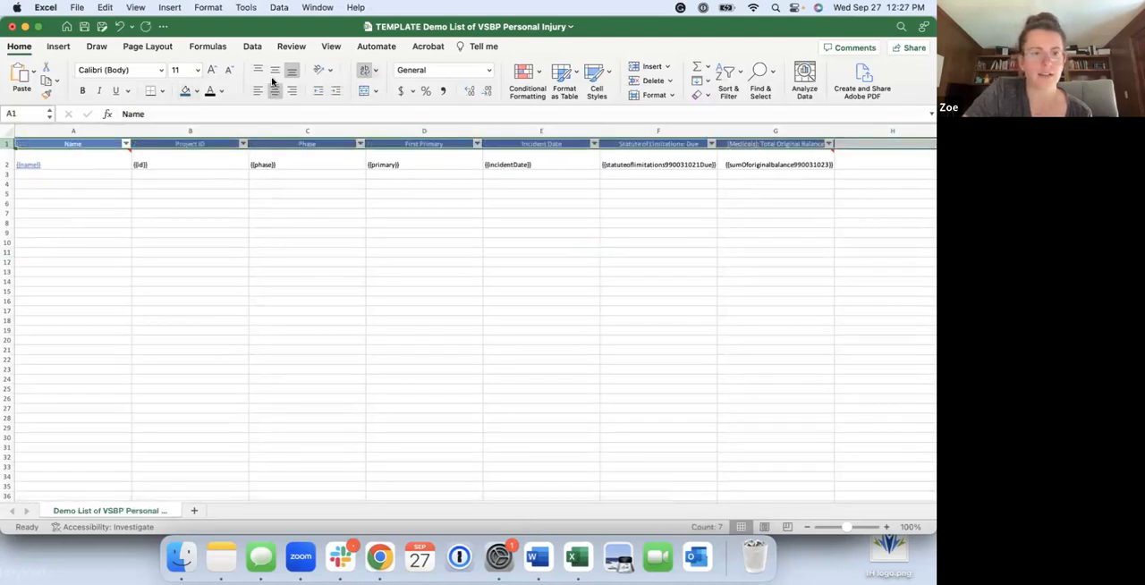
left_click(274, 70)
left_click(82, 90)
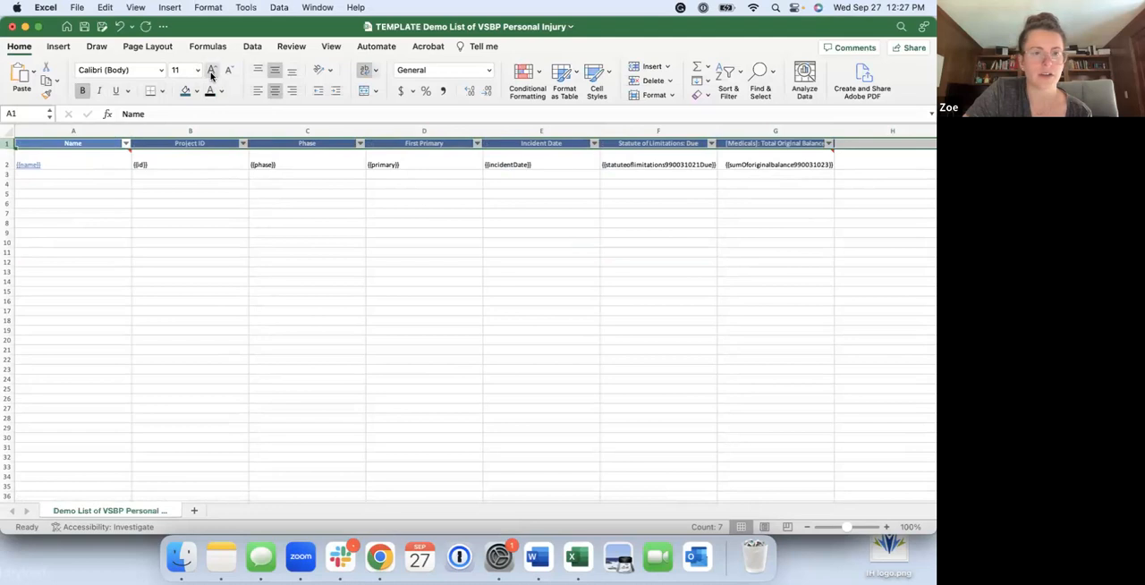
left_click(198, 71)
left_click(195, 158)
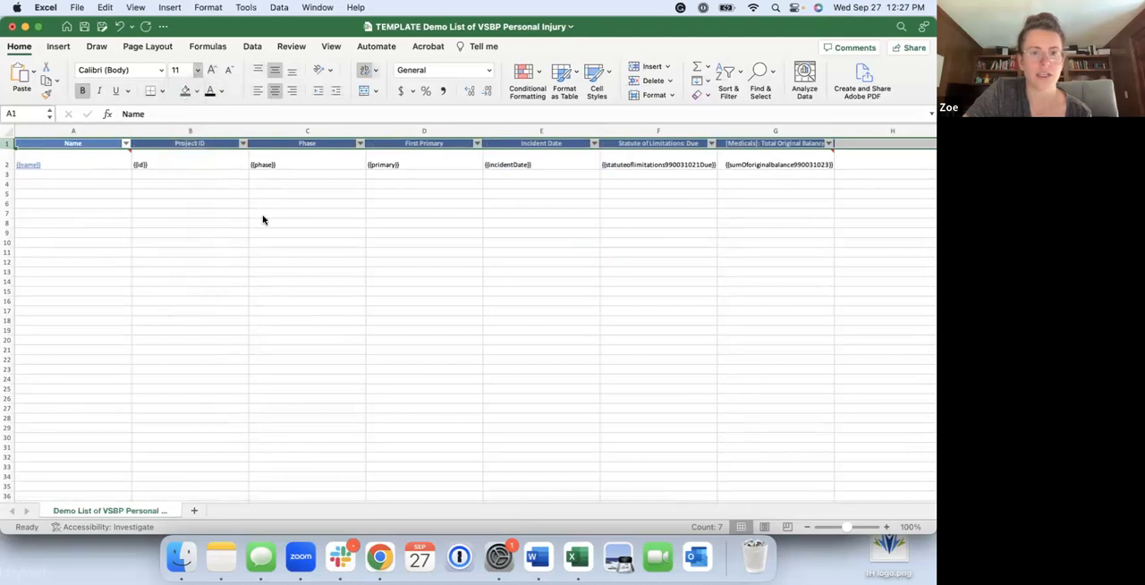
left_click(288, 212)
left_click(311, 181)
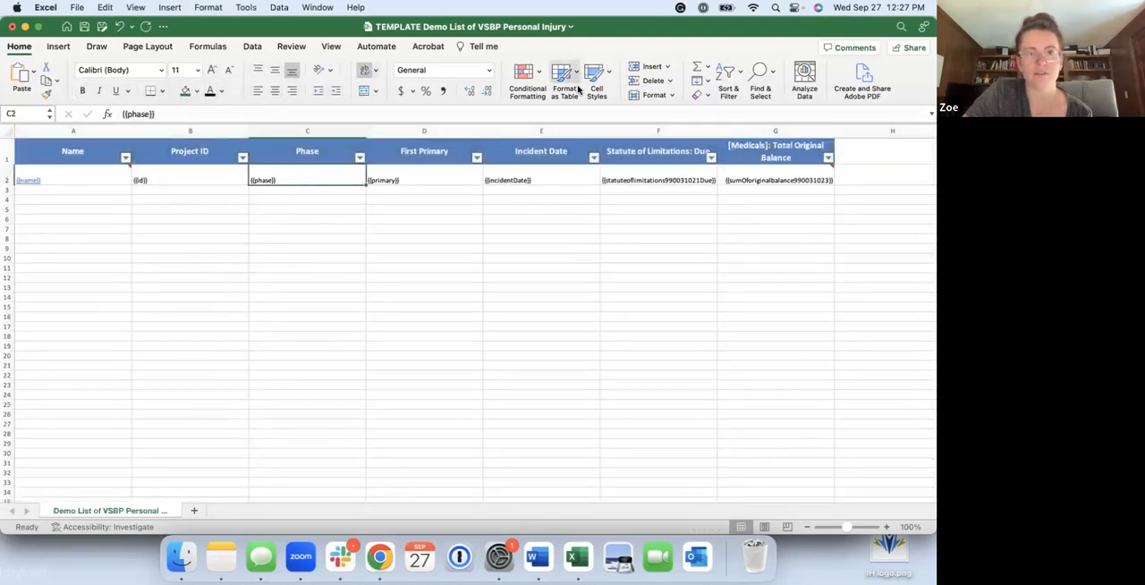
Try freezing the header row together with the Name and Project ID columns, and unfreeze the panes
left_click(331, 45)
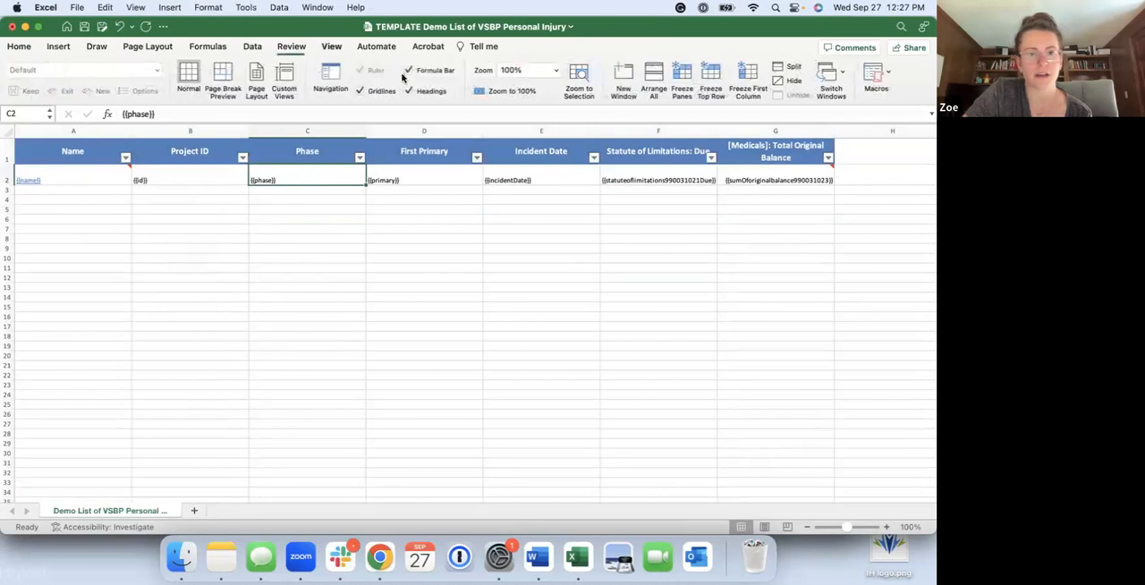
left_click(682, 78)
scroll(562, 292, "right", 1)
scroll(561, 293, "left", 1)
scroll(562, 292, "down", 1)
scroll(561, 293, "up", 1)
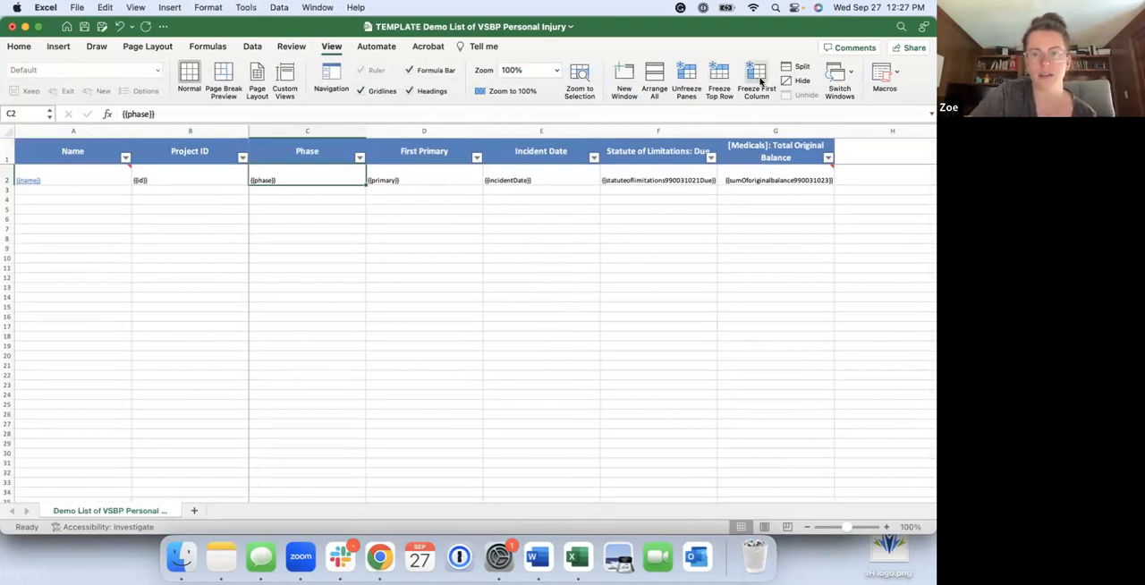
left_click(686, 76)
Freeze the template's header row and Name column at cell B2, and check that they hold in both scroll directions
left_click(204, 177)
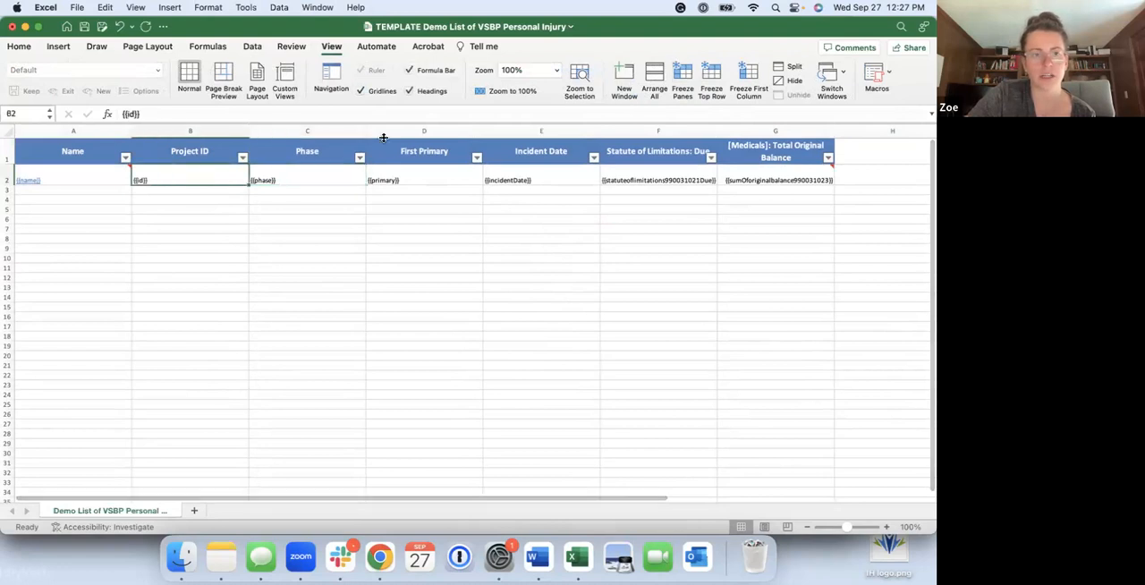
left_click(682, 76)
scroll(517, 344, "down", 5)
scroll(517, 344, "up", 5)
scroll(517, 345, "right", 5)
scroll(517, 345, "left", 4)
scroll(517, 344, "left", 1)
scroll(517, 344, "down", 2)
scroll(517, 344, "up", 2)
scroll(517, 344, "down", 2)
scroll(517, 344, "up", 2)
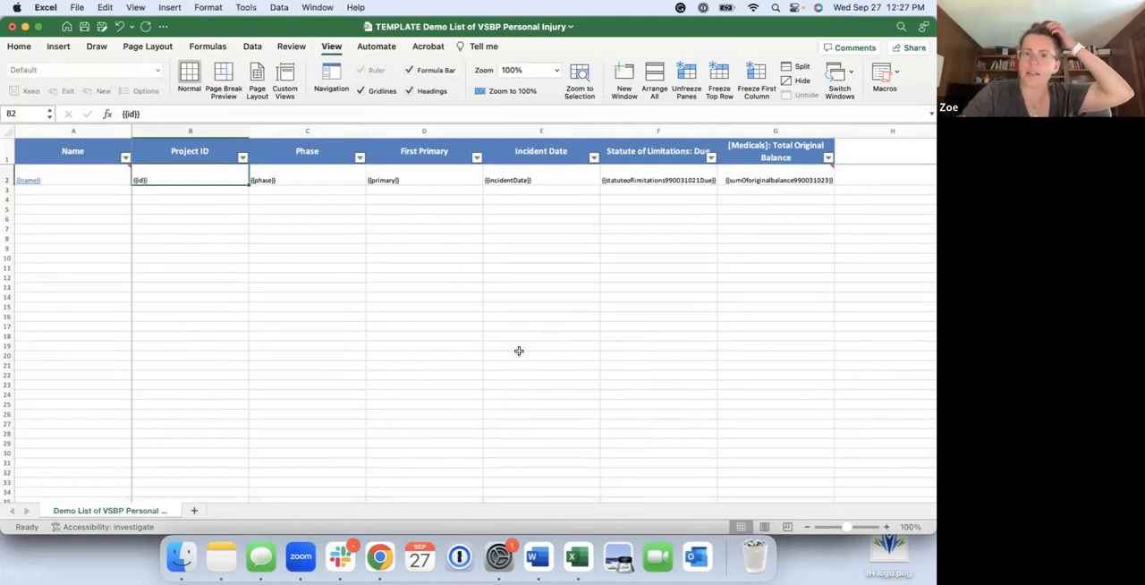
Open the table style choices for formatting the template as a table
left_click(18, 47)
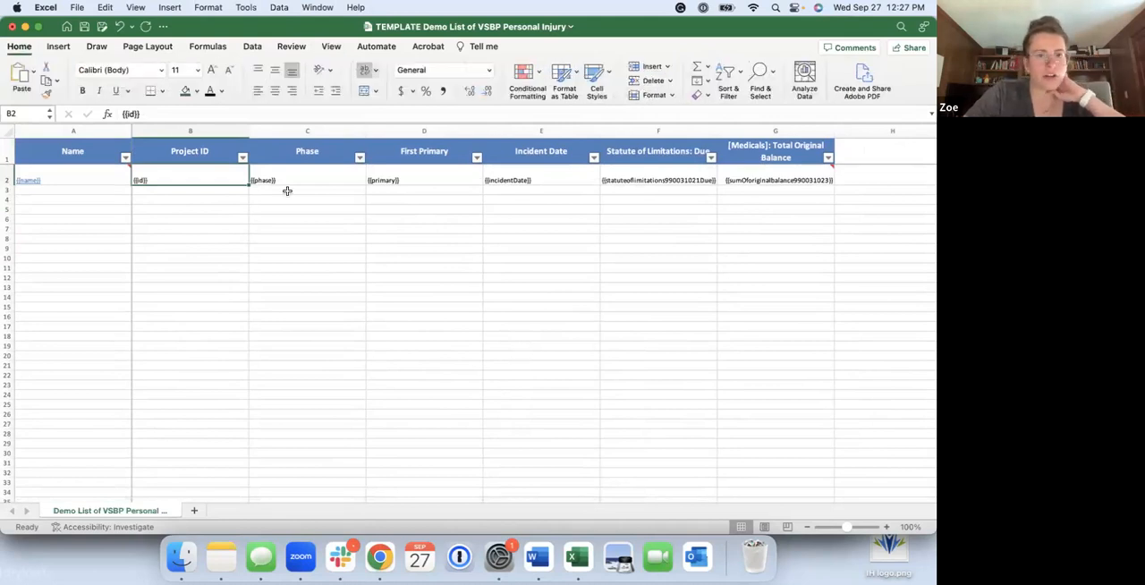
left_click(573, 83)
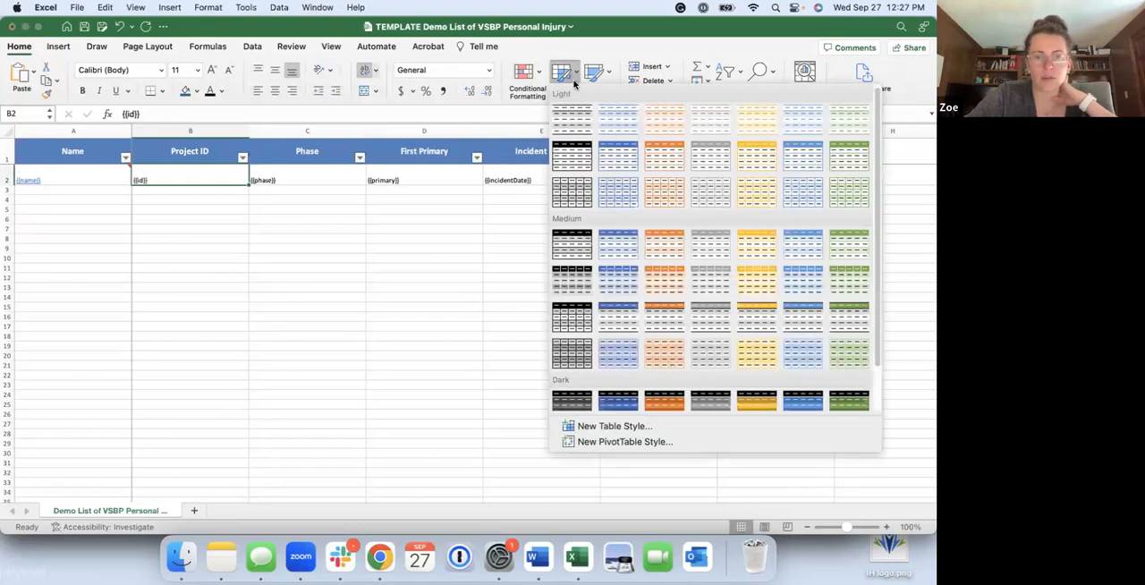
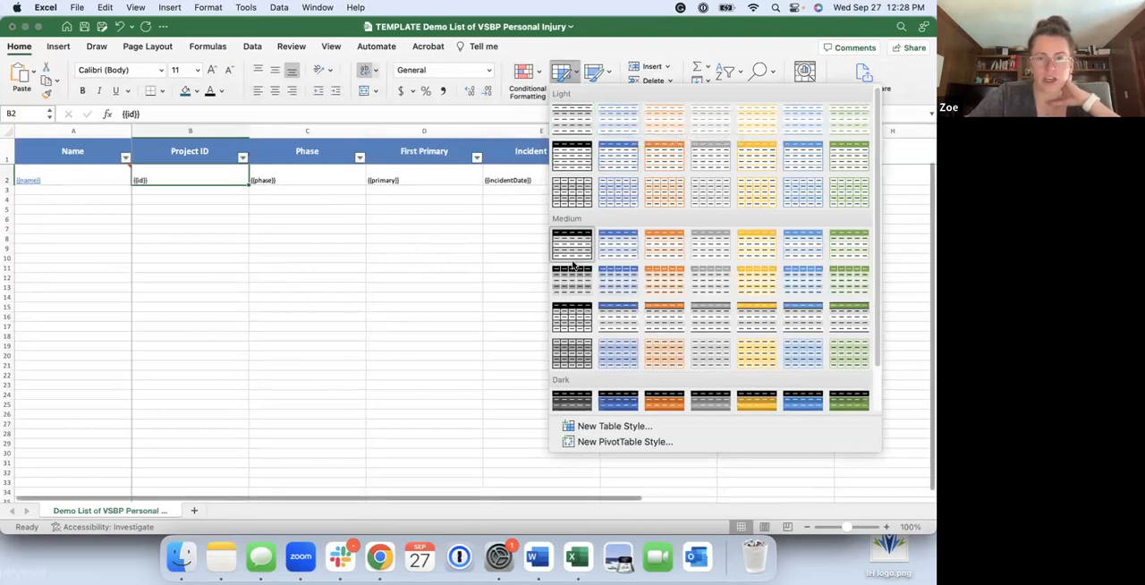
Leave the table styles unapplied and insert a blank column between Incident Date and Statute of Limitations: Due
left_click(442, 199)
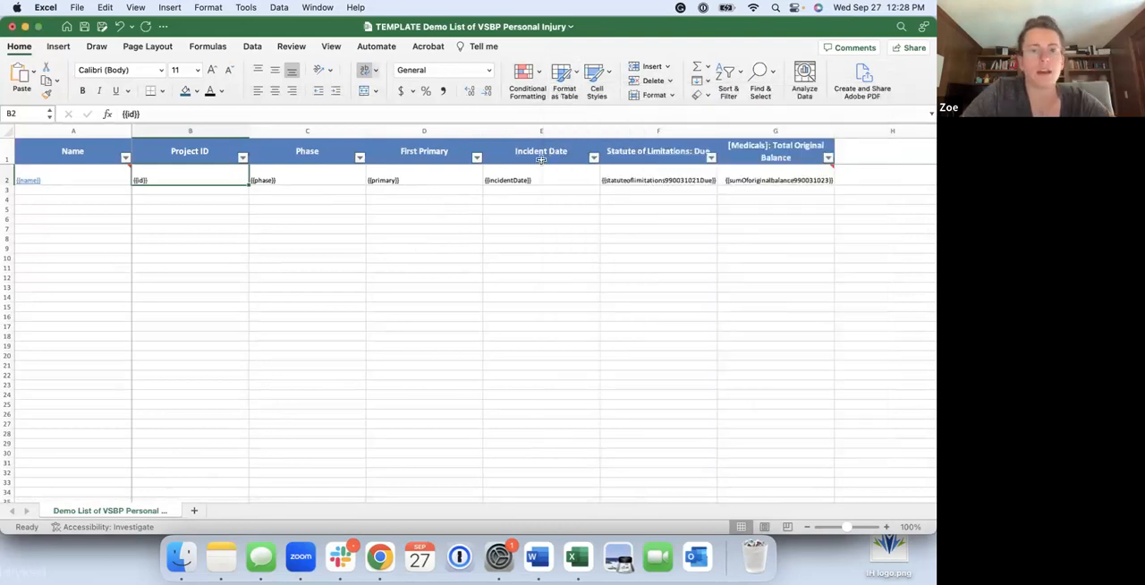
scroll(537, 170, "right", 1)
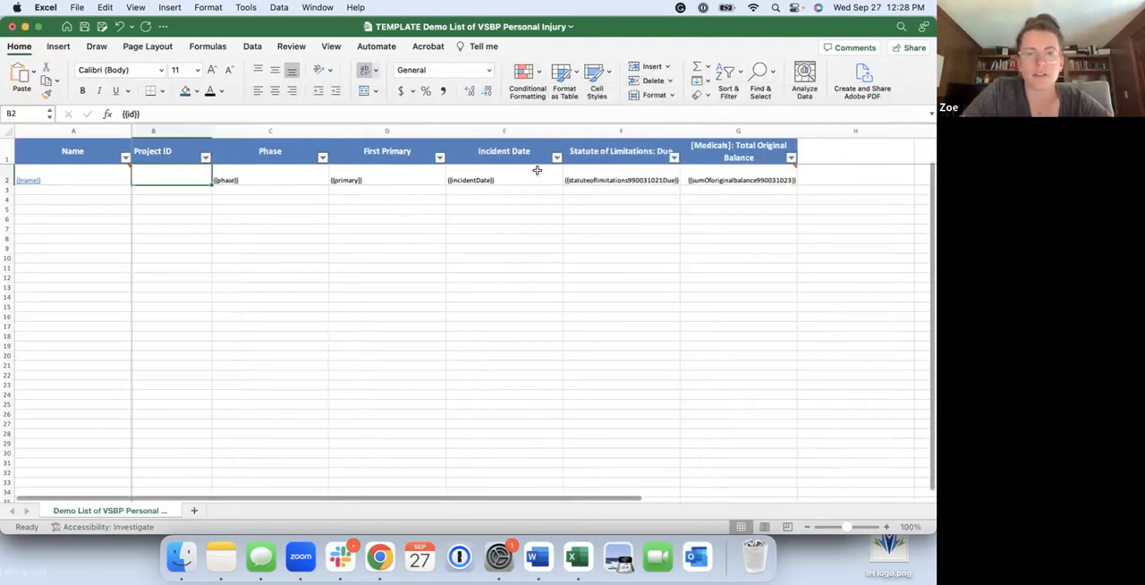
left_click(617, 130)
right_click(618, 129)
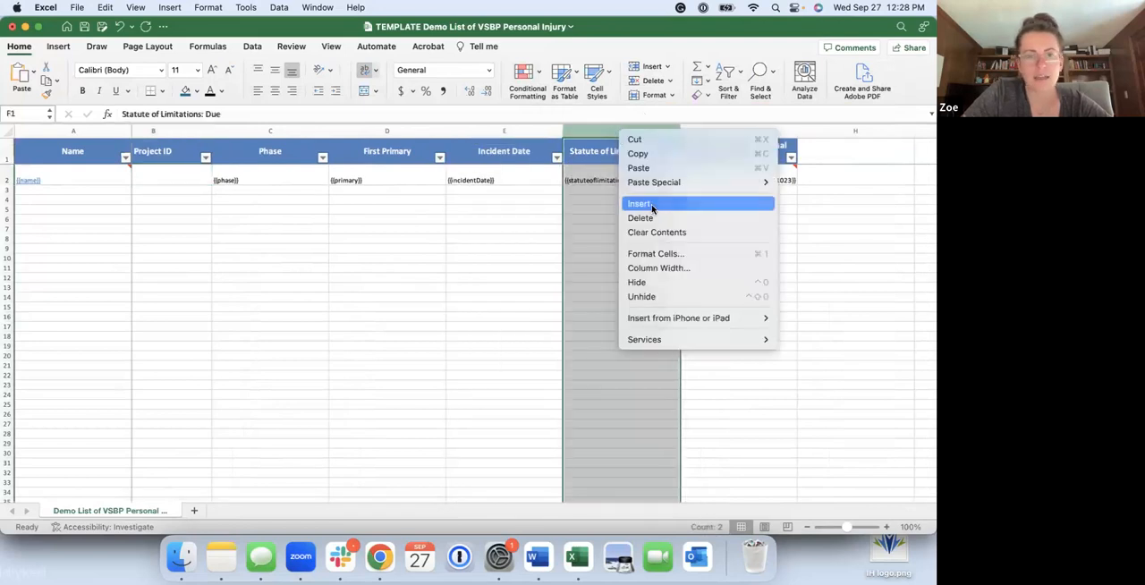
left_click(654, 204)
Enter the formula =MONTH(E2) in cell F2 of the blank column to extract the incident month
left_click(593, 179)
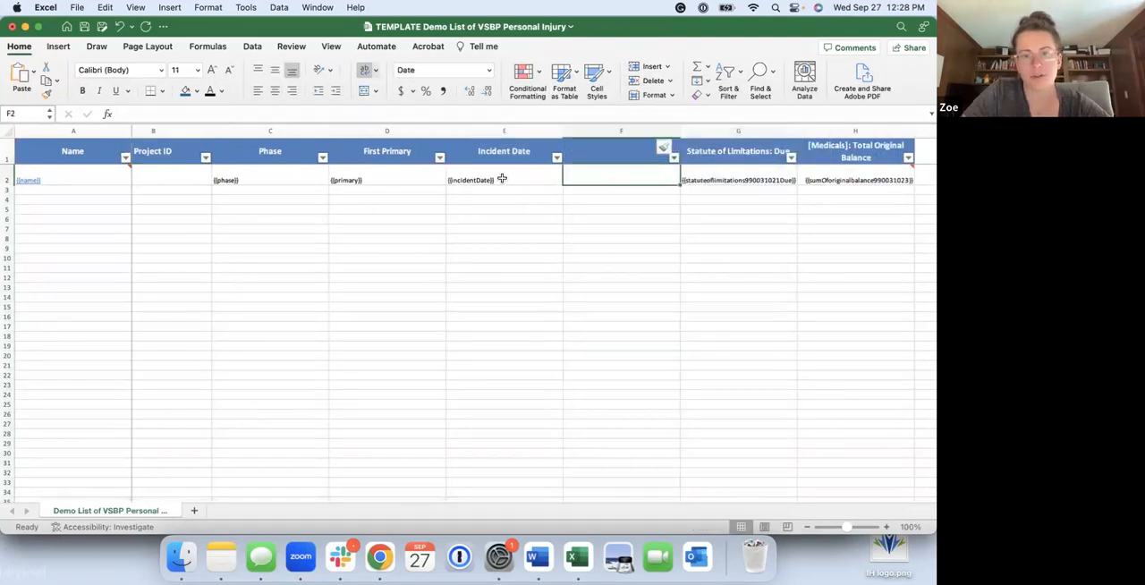
type("=MONTH")
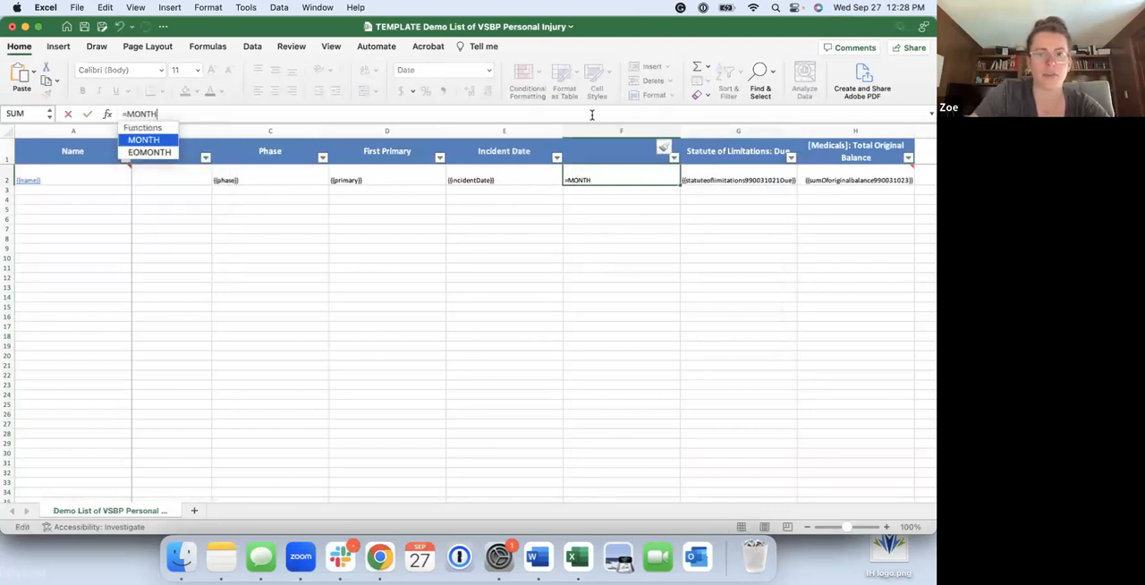
type("(")
left_click(522, 172)
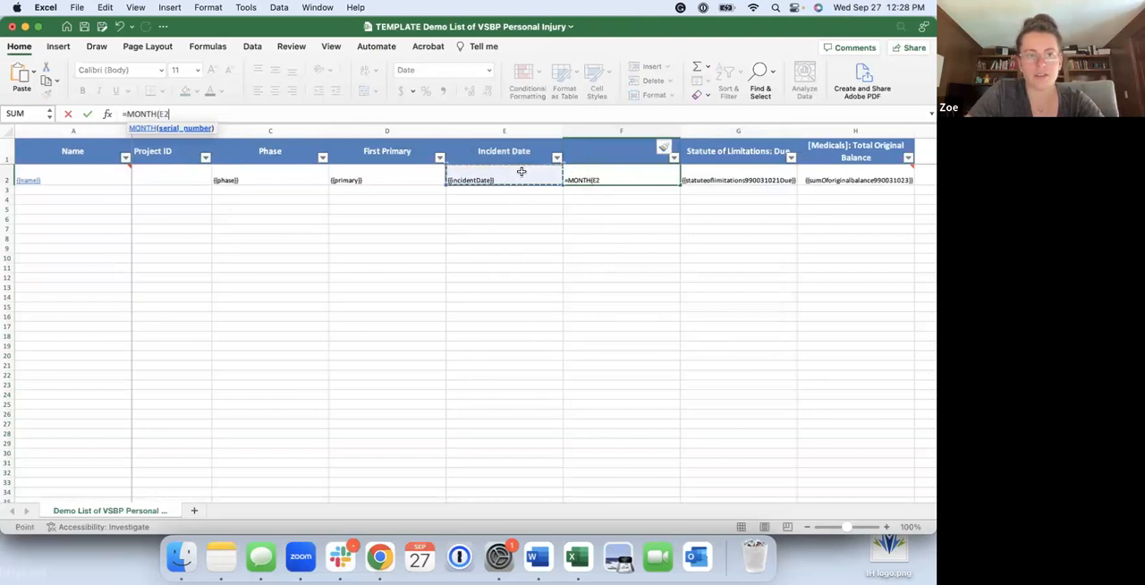
type(")")
key("Return")
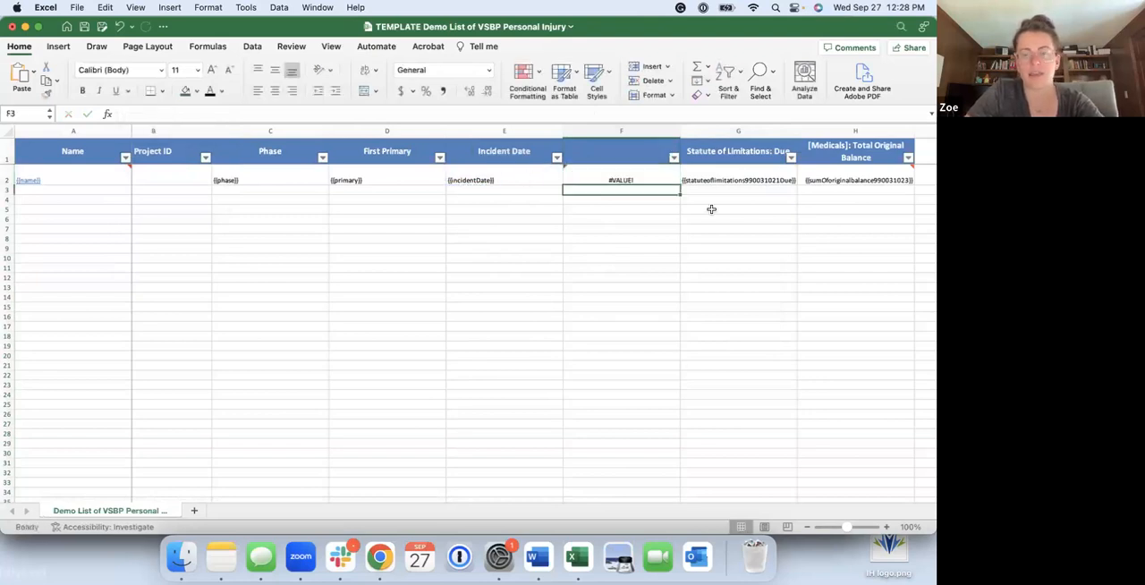
Replace the Incident Date placeholder in E2 with the test date 10/12/2019
left_click(487, 178)
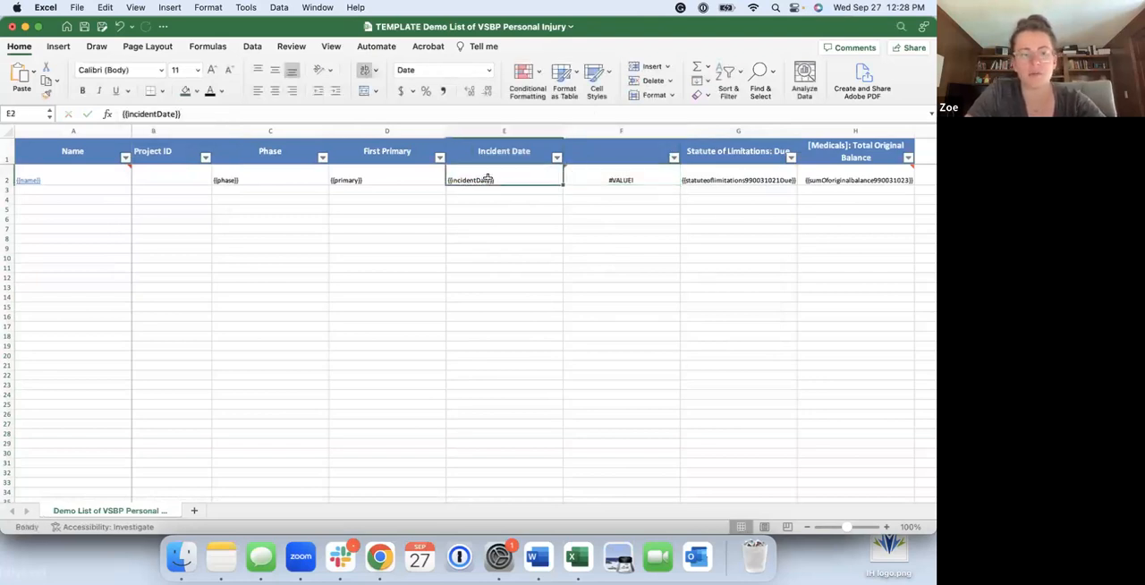
type("10")
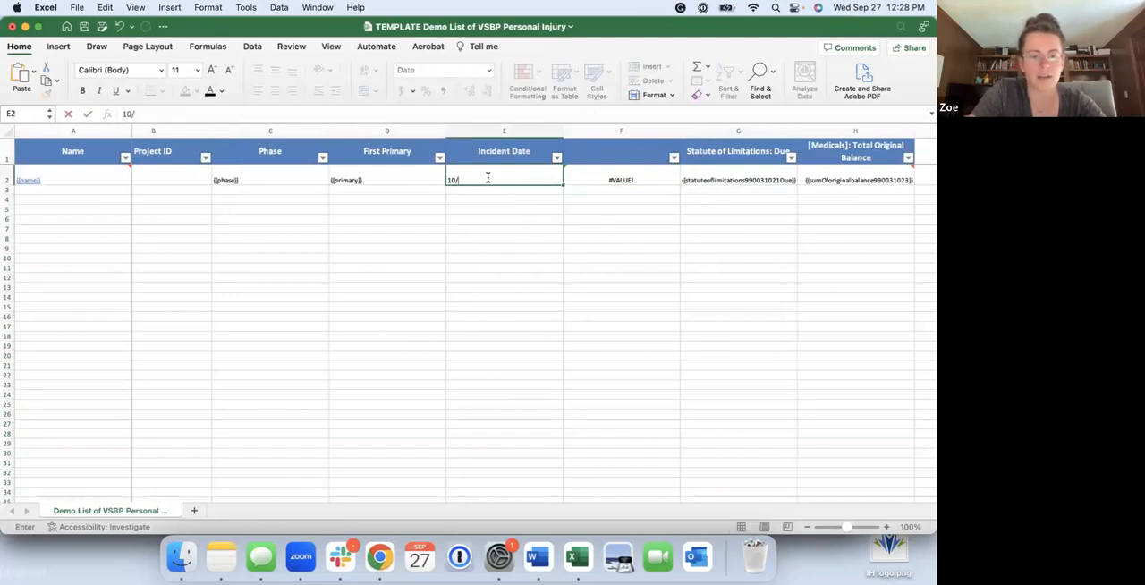
type("/12/10")
key("BackSpace")
key("BackSpace")
type("2019")
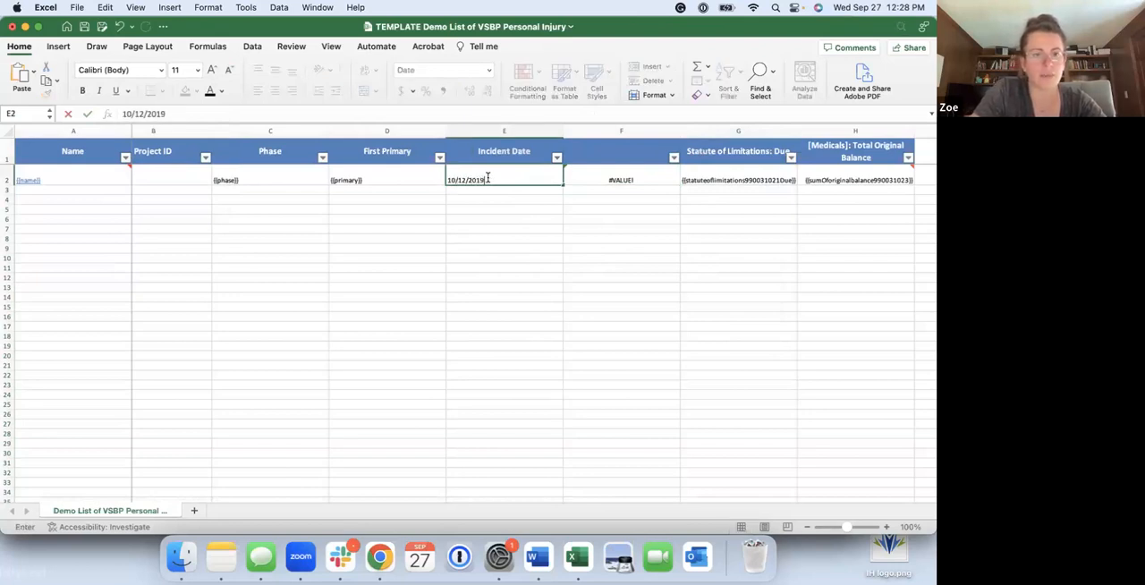
key("Return")
Format column F as Number with no decimal places
left_click(644, 182)
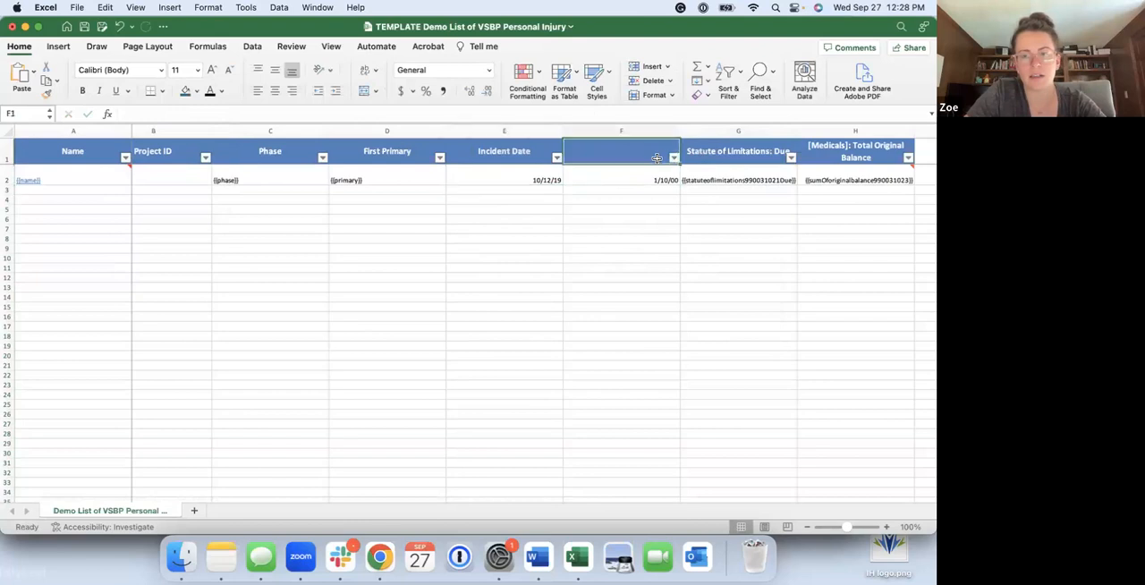
left_click(667, 131)
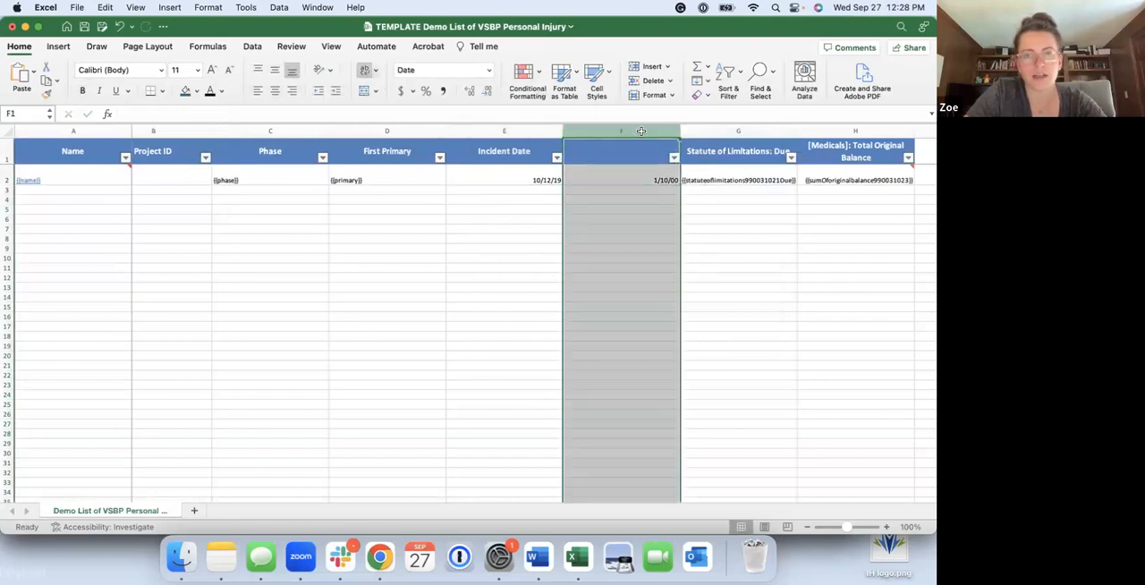
left_click(492, 71)
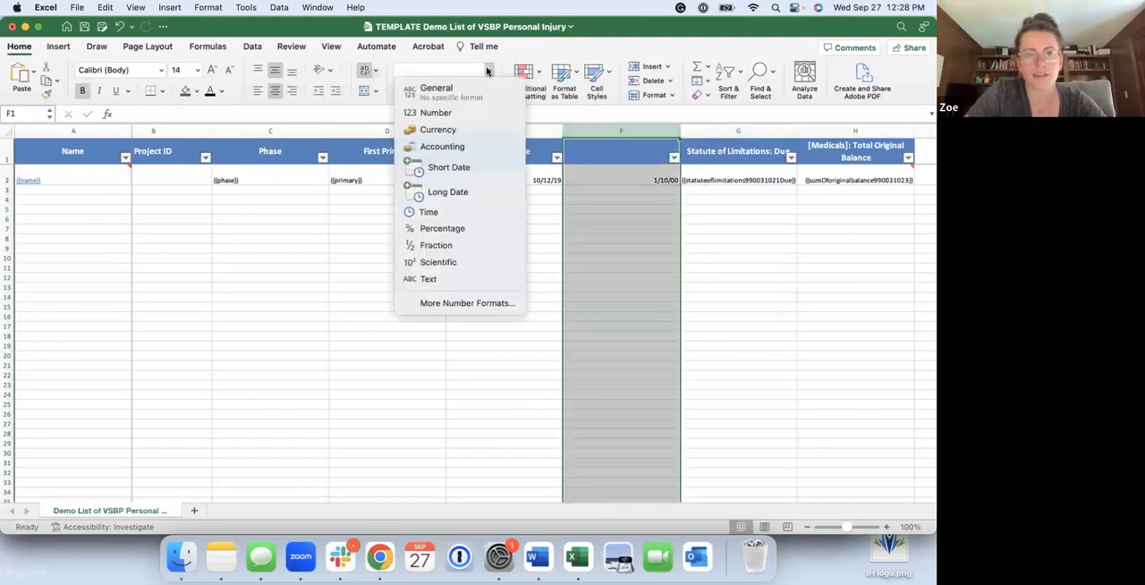
left_click(469, 122)
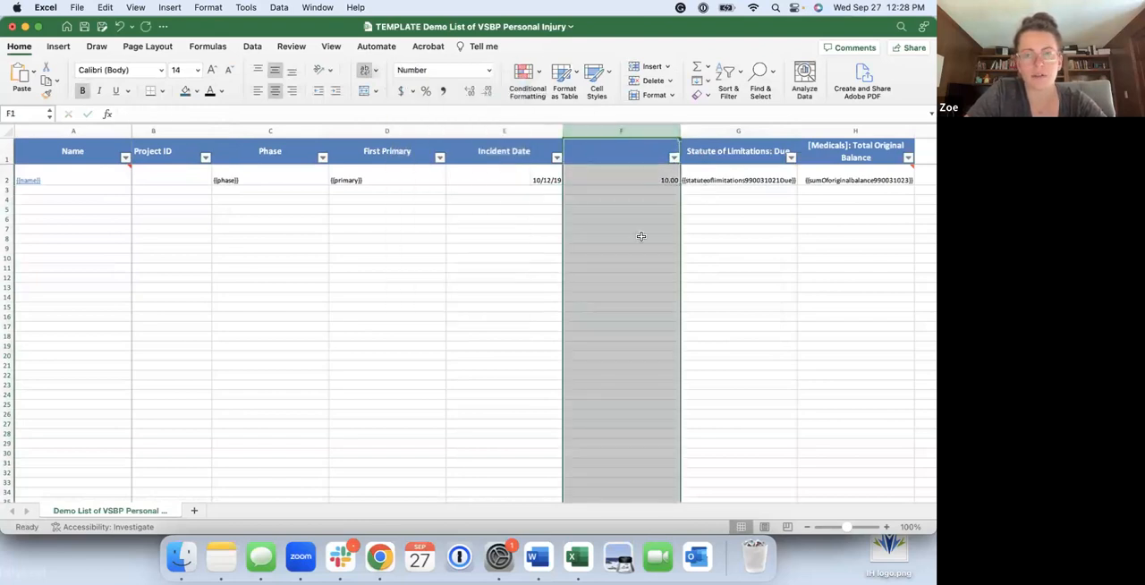
left_click(488, 90)
left_click(488, 91)
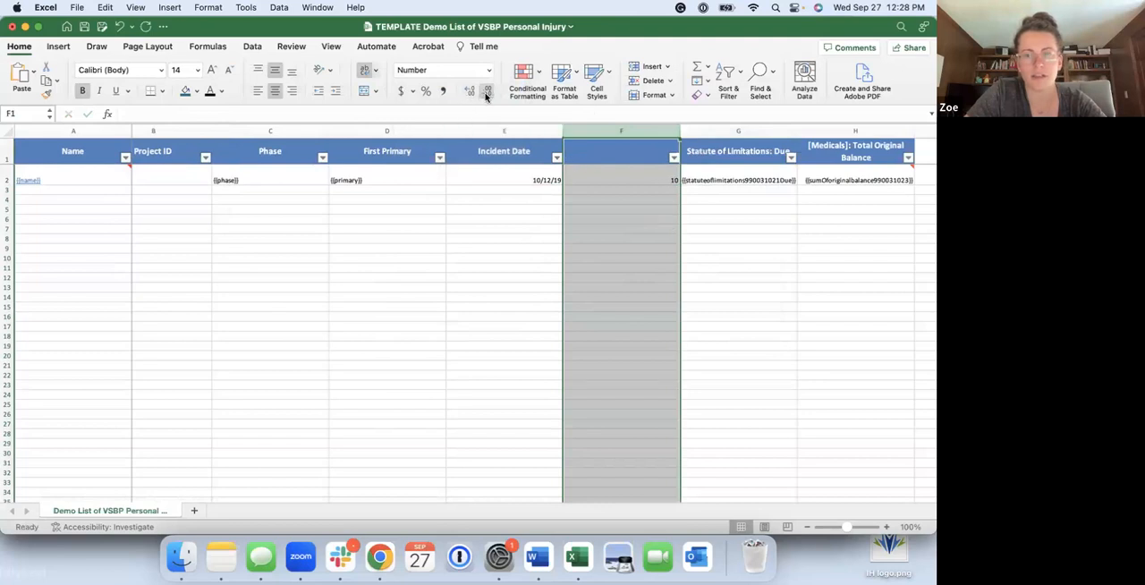
left_click(603, 267)
Change the month formula in F2 to =TEXT(E2,"mmm")
left_click(645, 171)
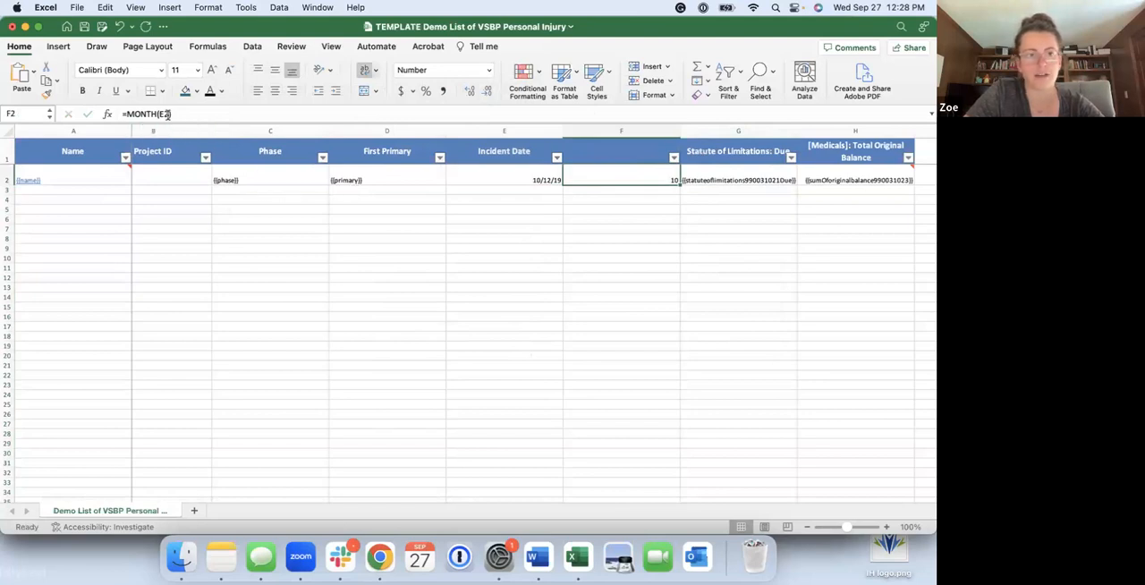
left_click(140, 111)
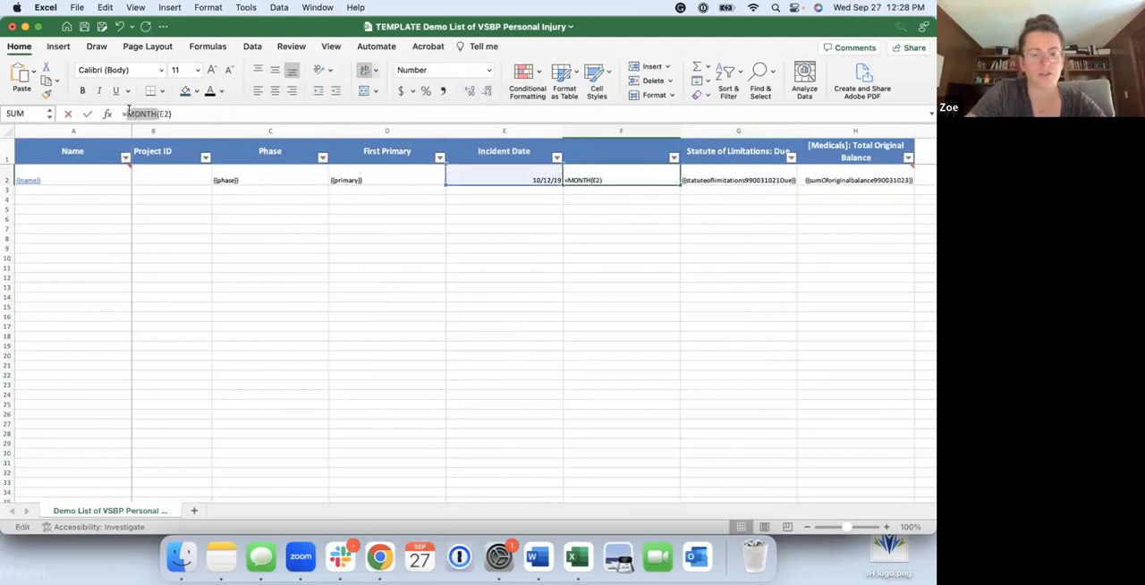
type("TEXT")
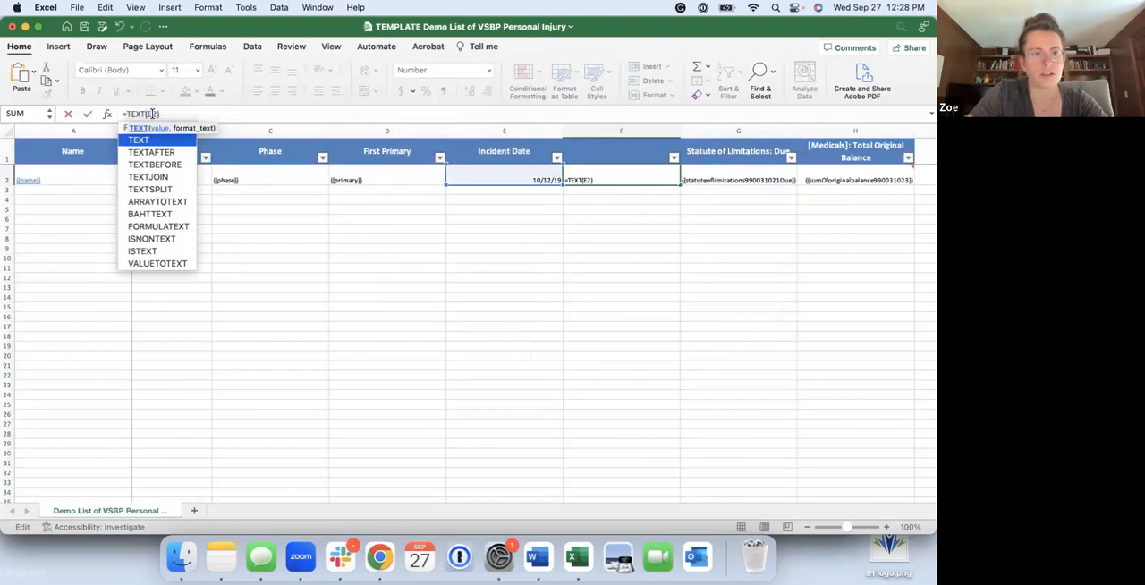
left_click(157, 114)
type(",\"m")
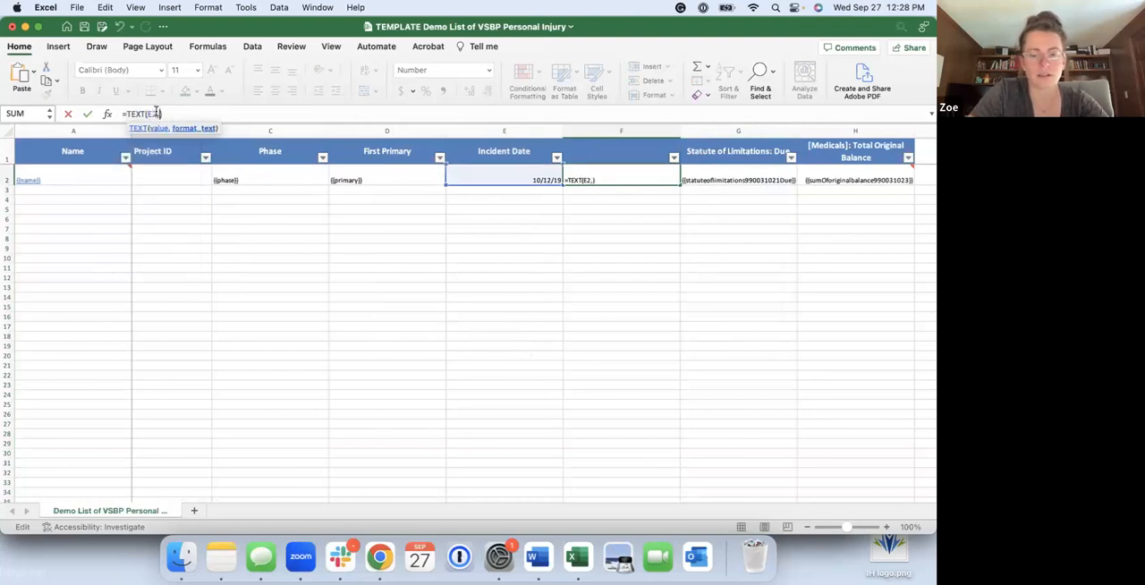
type("mm\"")
key("Return")
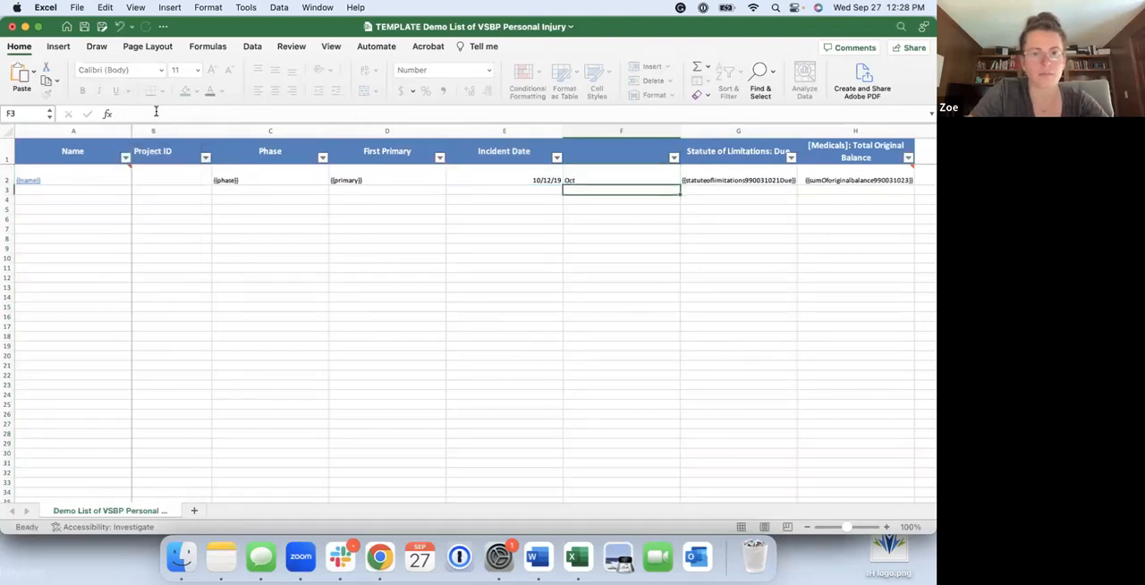
Change the format code in F2's TEXT formula to "mmmm" for the full month name
left_click(608, 177)
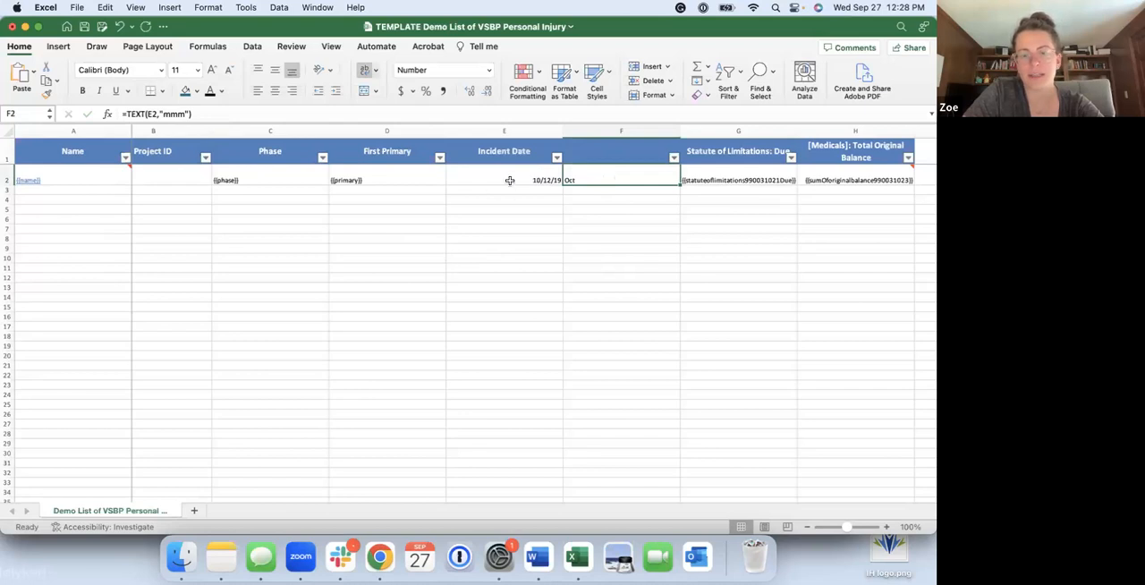
left_click(181, 113)
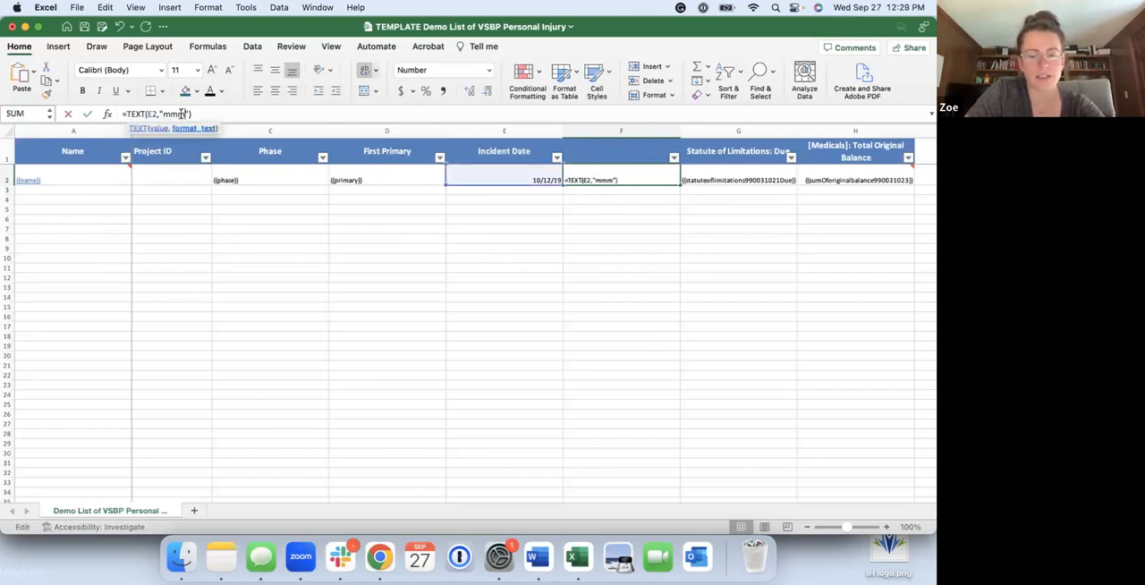
type("m")
key("Return")
left_click(598, 217)
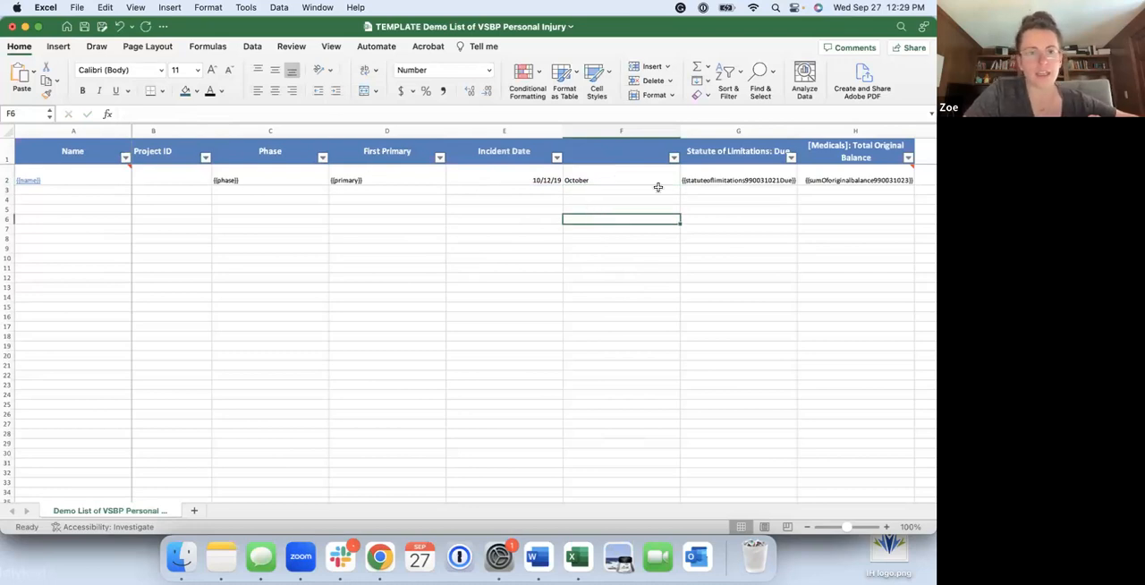
Undo the TEXT formula, number format and test date edits back to the incident date placeholder and the MONTH formula
scroll(239, 224, "left", 1)
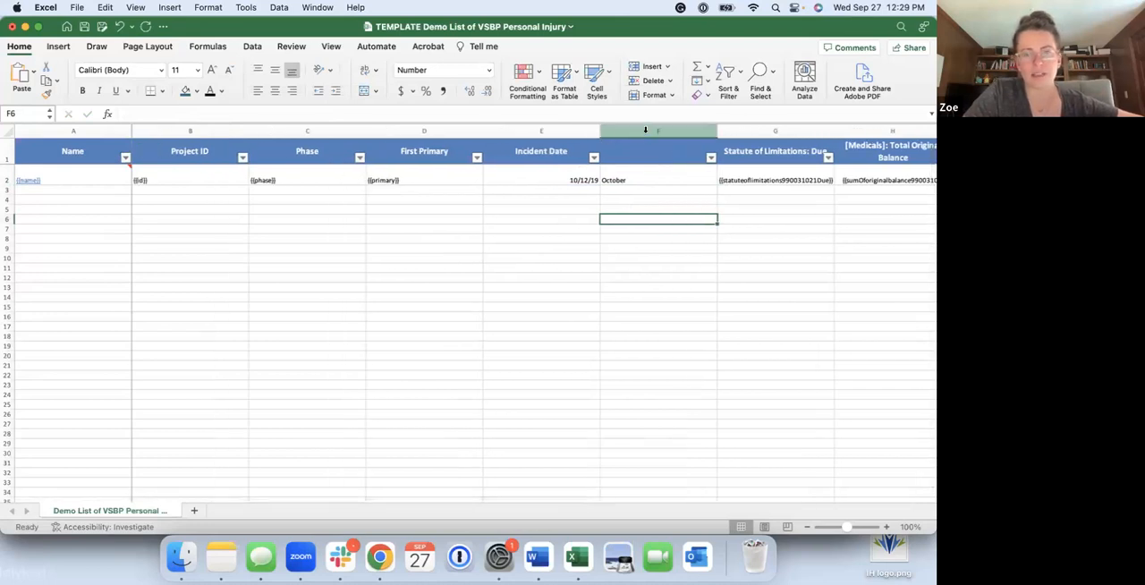
left_click(568, 176)
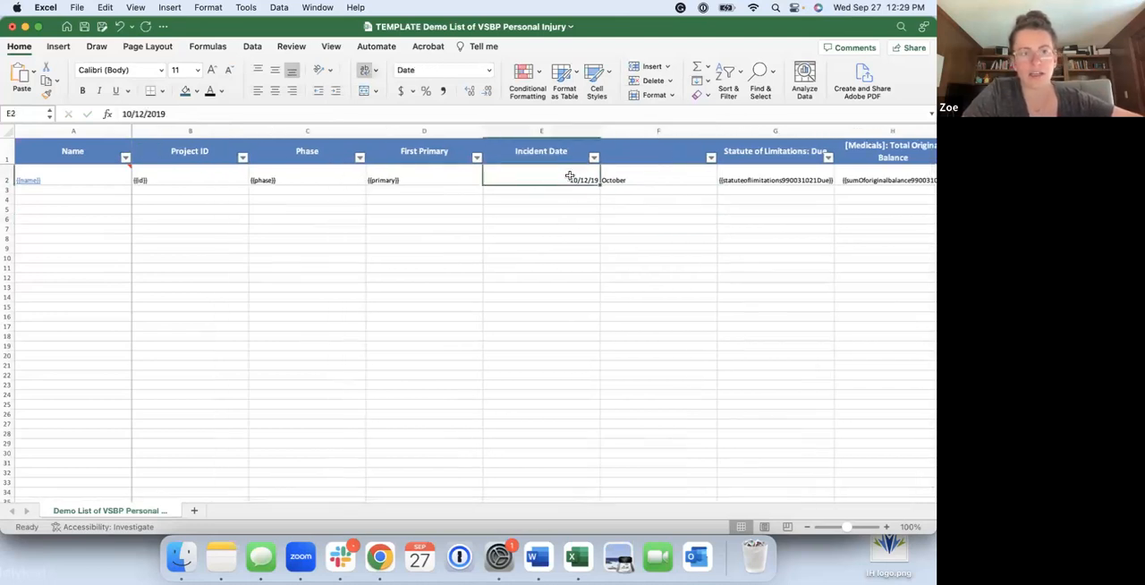
key("super+z")
key("super+z")
key("super+z")
key("super+z")
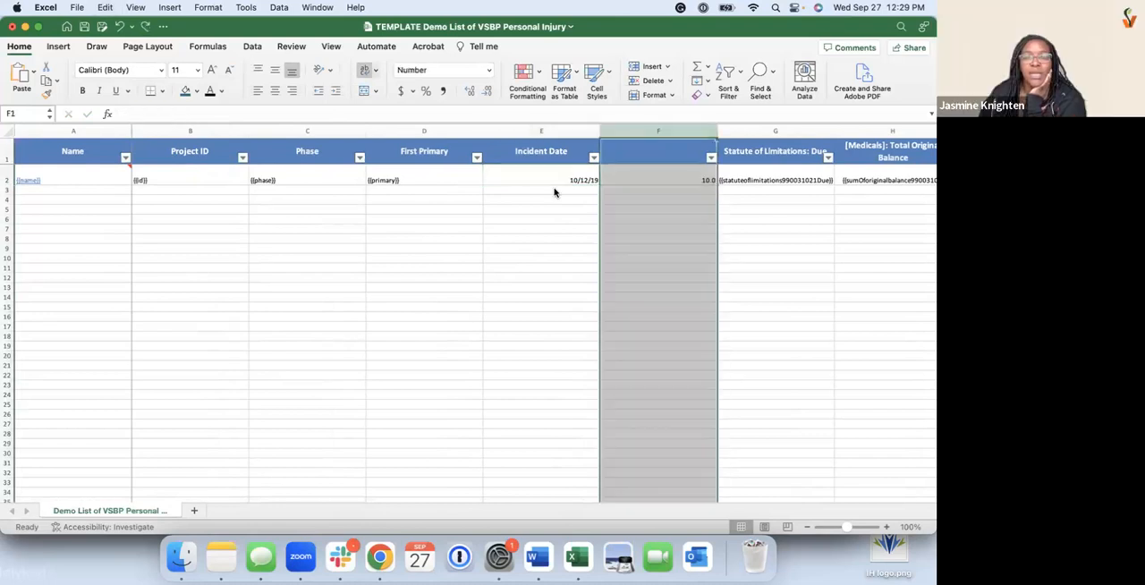
key("super+z")
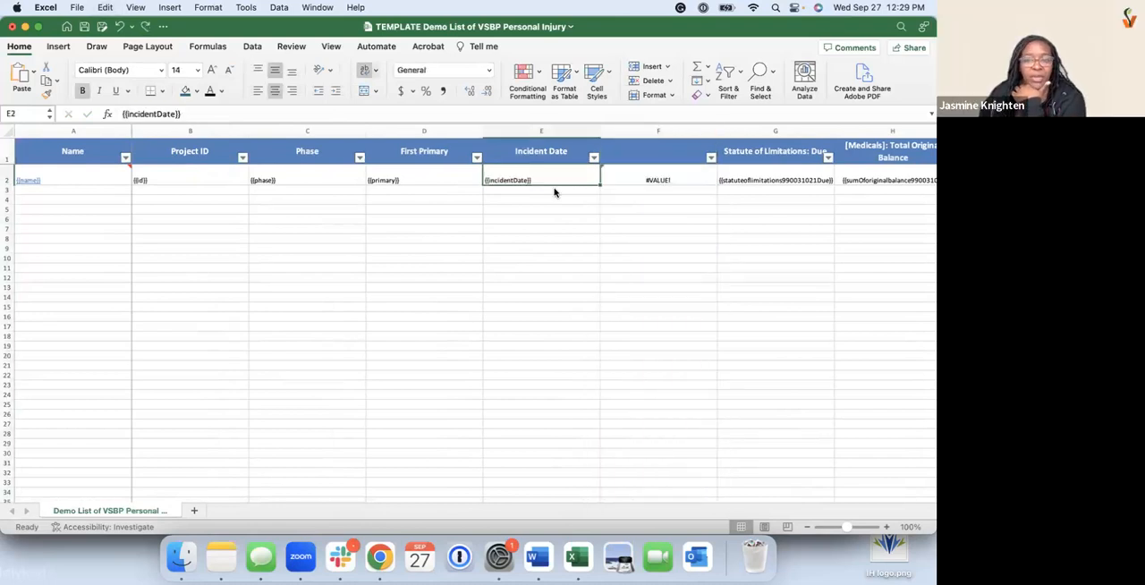
left_click(609, 199)
left_click(653, 170)
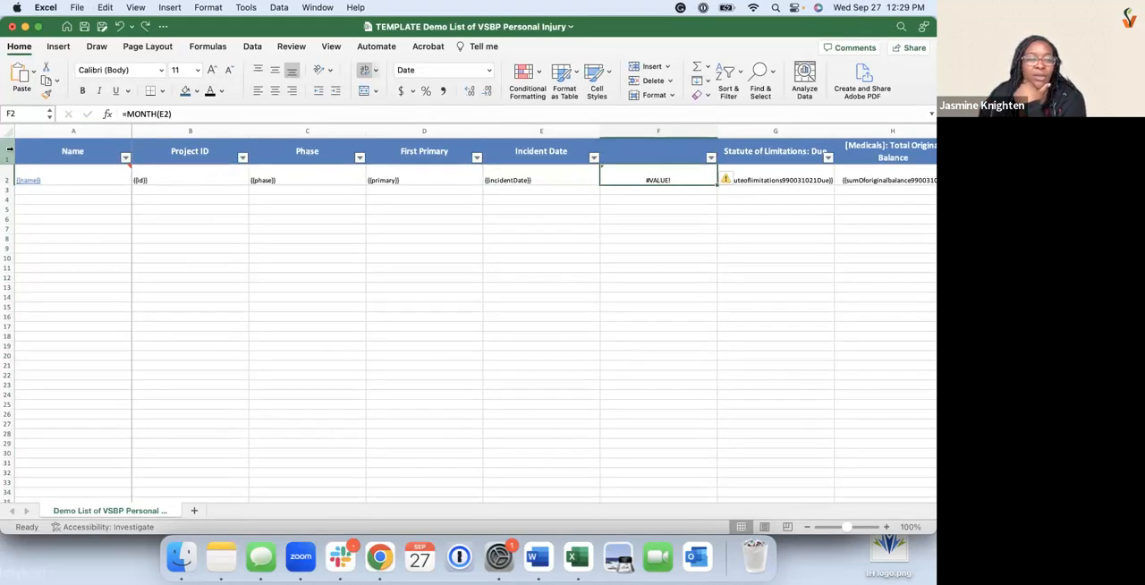
Examine the notes attached to the Name and Total Original Balance placeholder cells in row 2
mouse_move(129, 166)
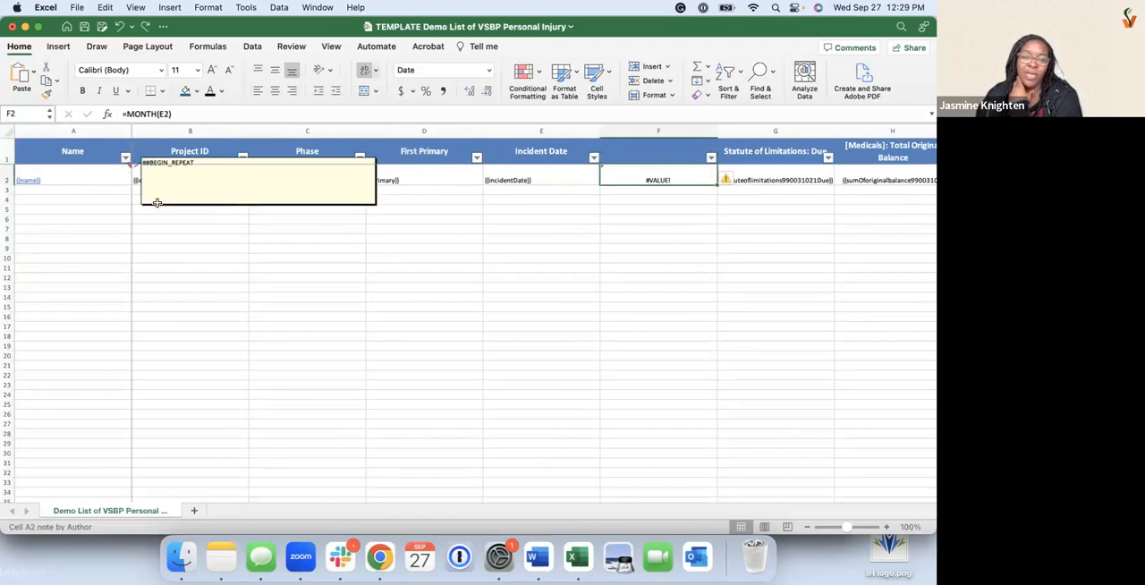
left_click(207, 238)
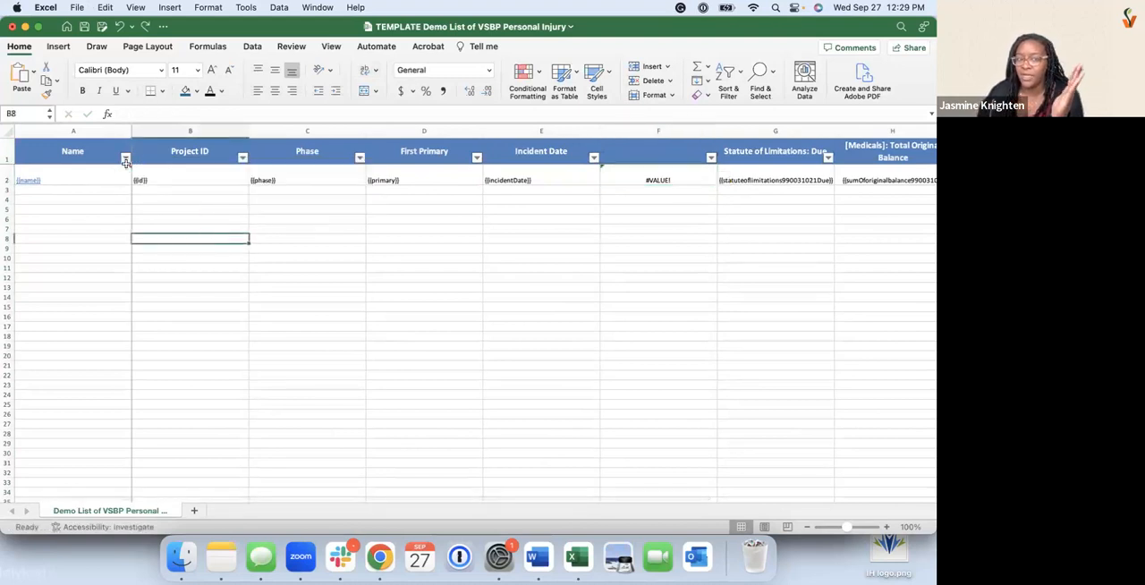
mouse_move(126, 167)
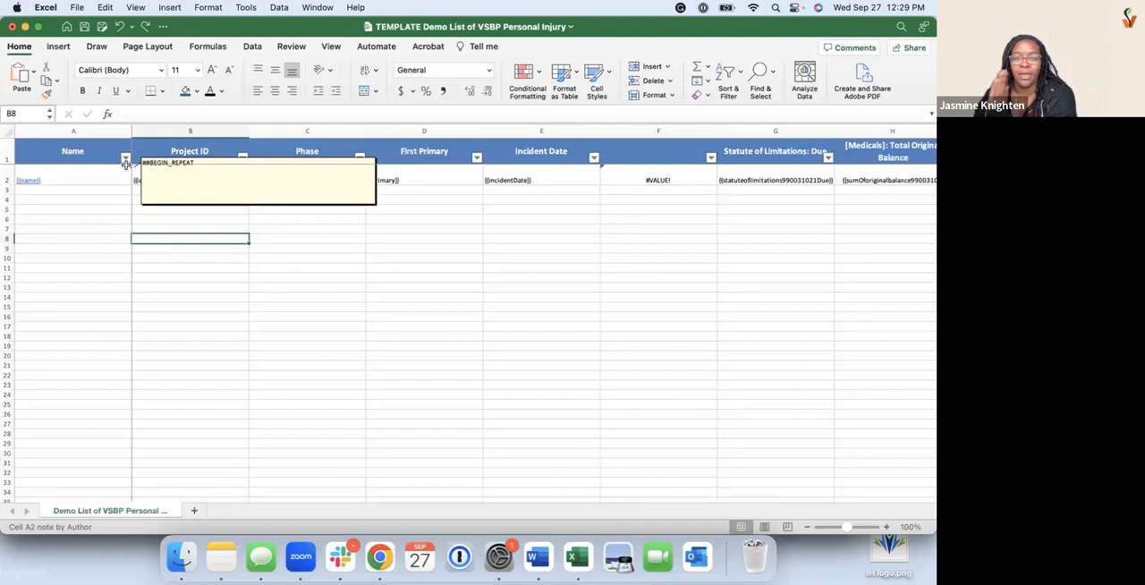
scroll(314, 256, "right", 5)
mouse_move(676, 177)
scroll(678, 175, "left", 1)
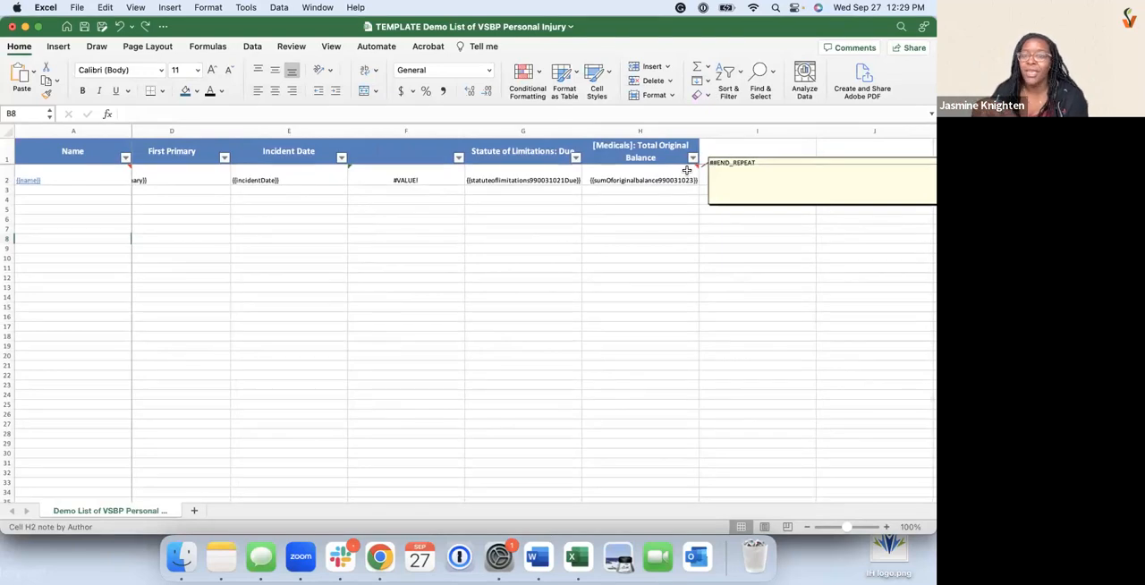
scroll(400, 248, "left", 3)
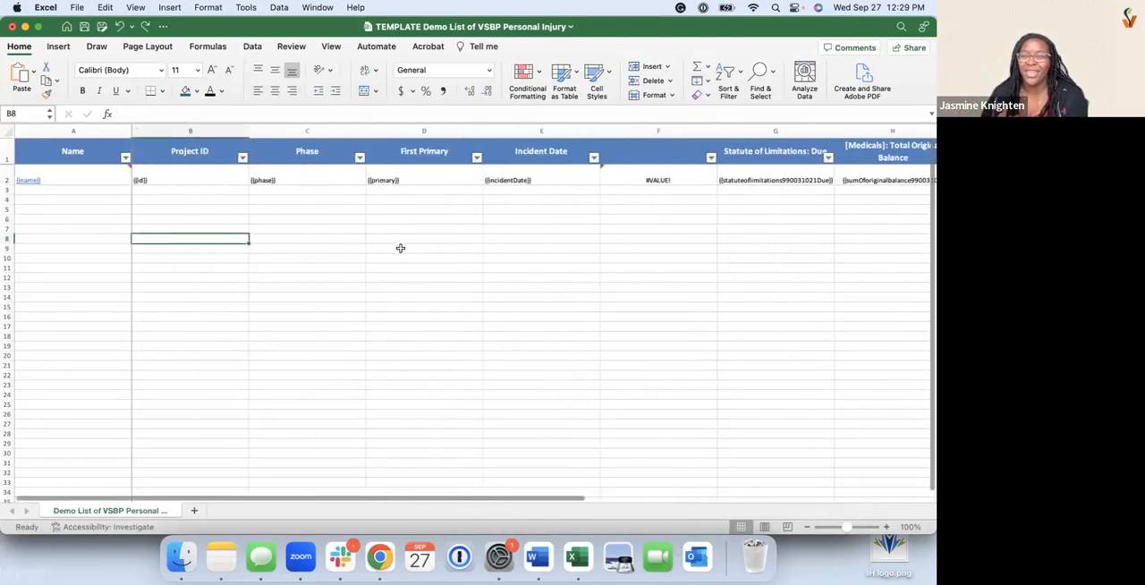
Insert a blank row above the template's header row
left_click(9, 145)
right_click(11, 145)
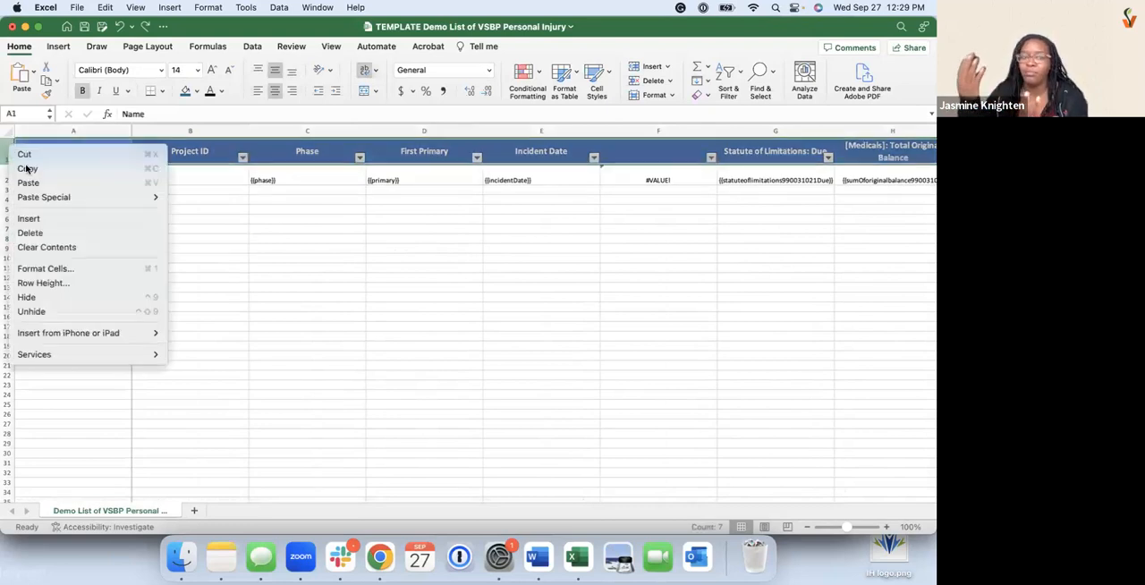
left_click(109, 221)
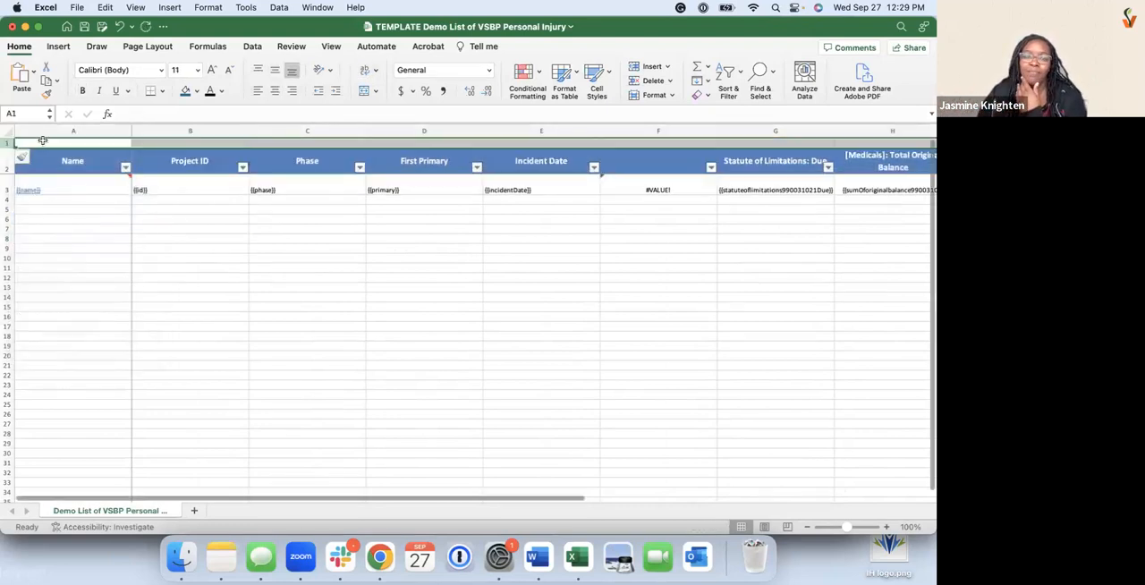
Enter "Org Name" in A1, then undo the entry and the blank row insertion
left_click(42, 141)
type("Org N")
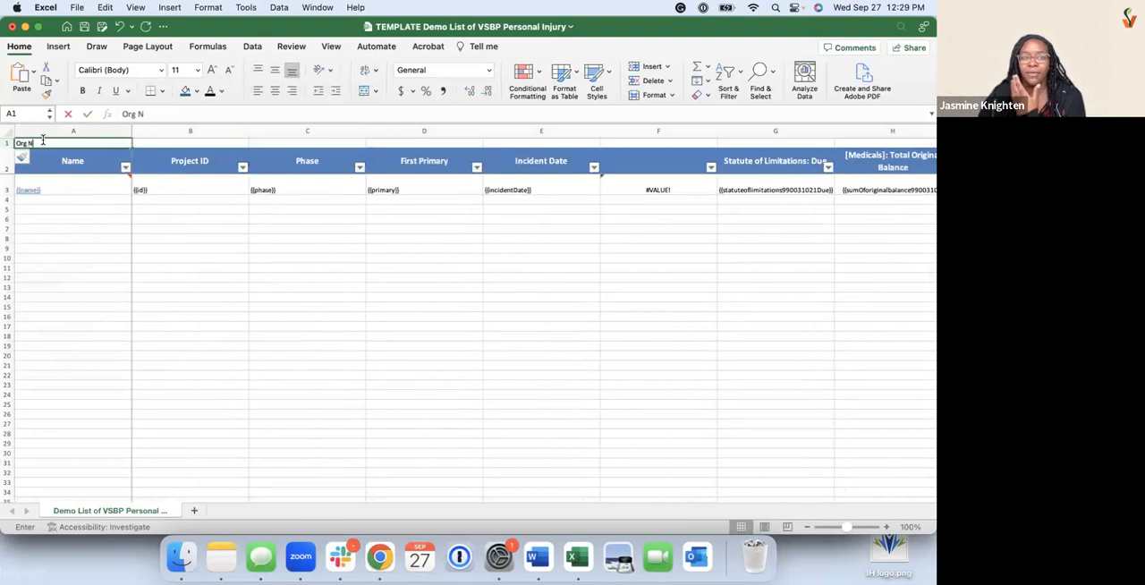
type("ame")
left_click(177, 144)
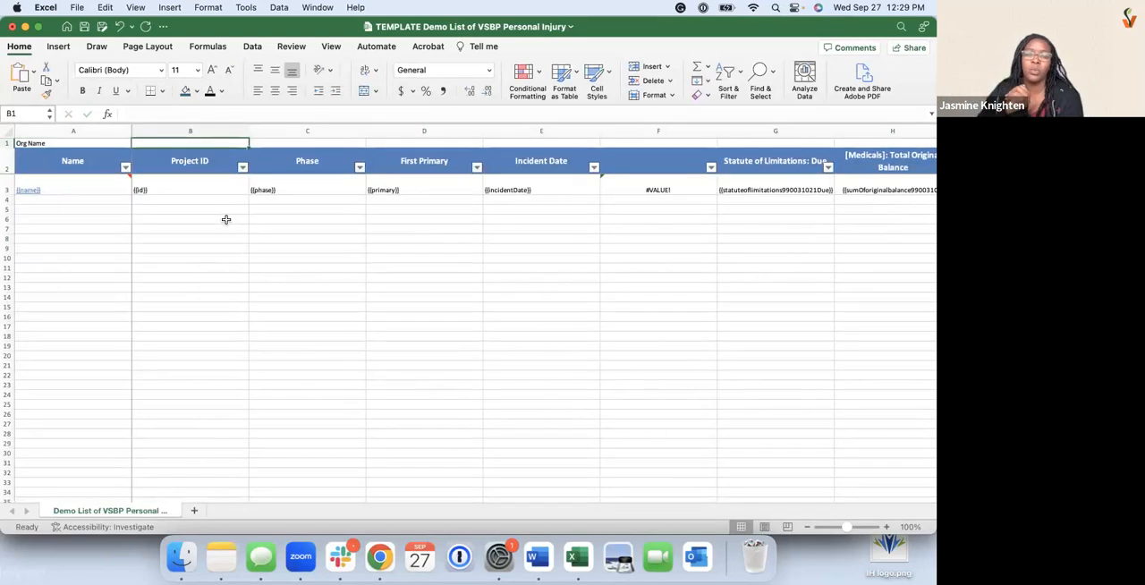
key("super+z")
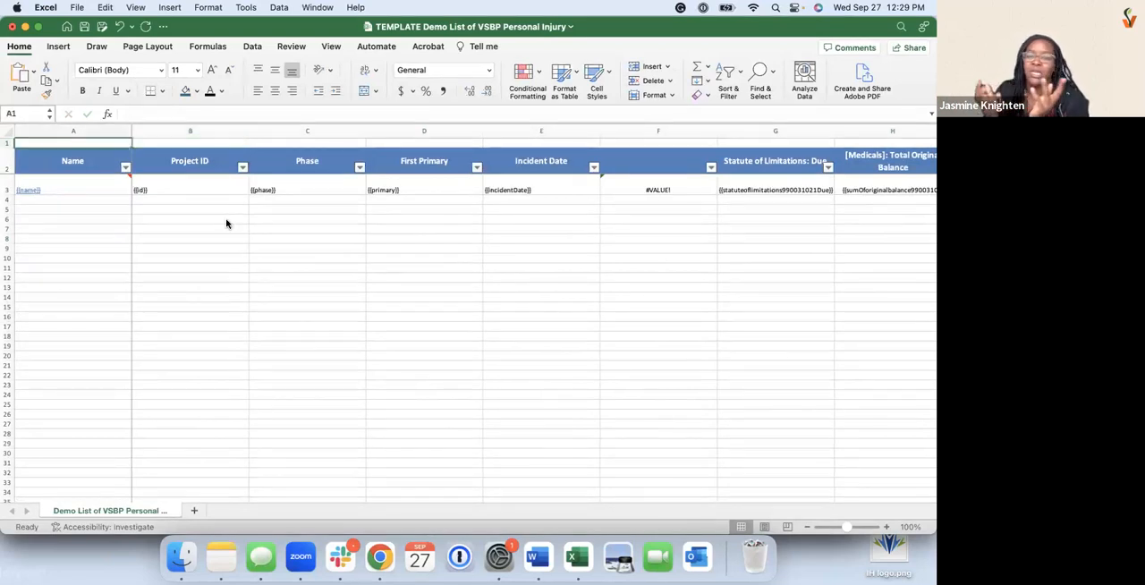
key("super+z")
Enter the header "Month of Incident Date" in F1 above the MONTH formula
left_click(650, 148)
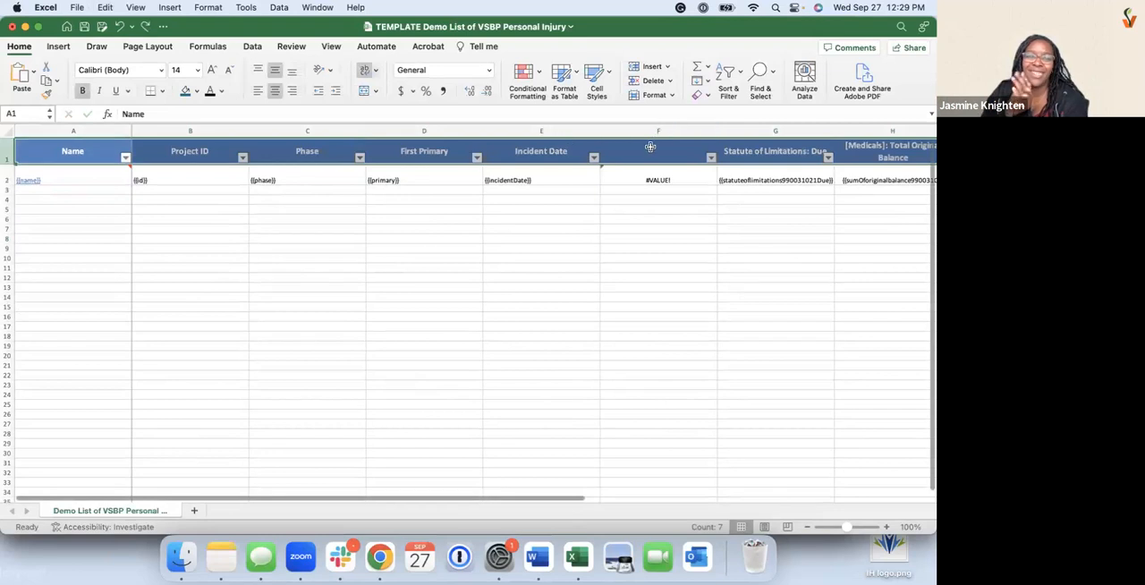
type("Month of")
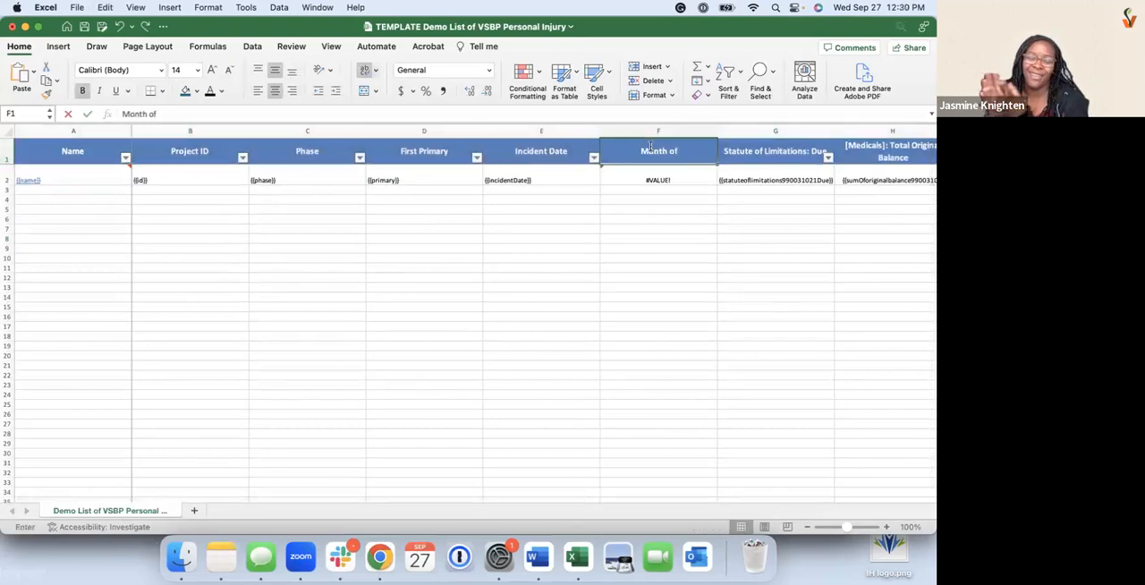
type(" Incident Date")
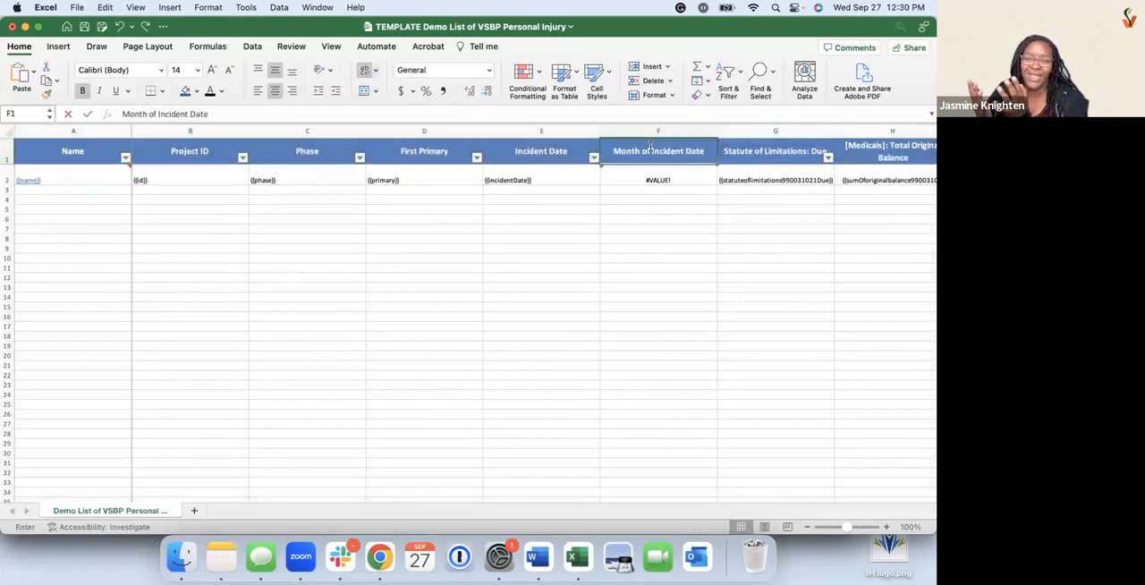
left_click(652, 210)
left_click(653, 240)
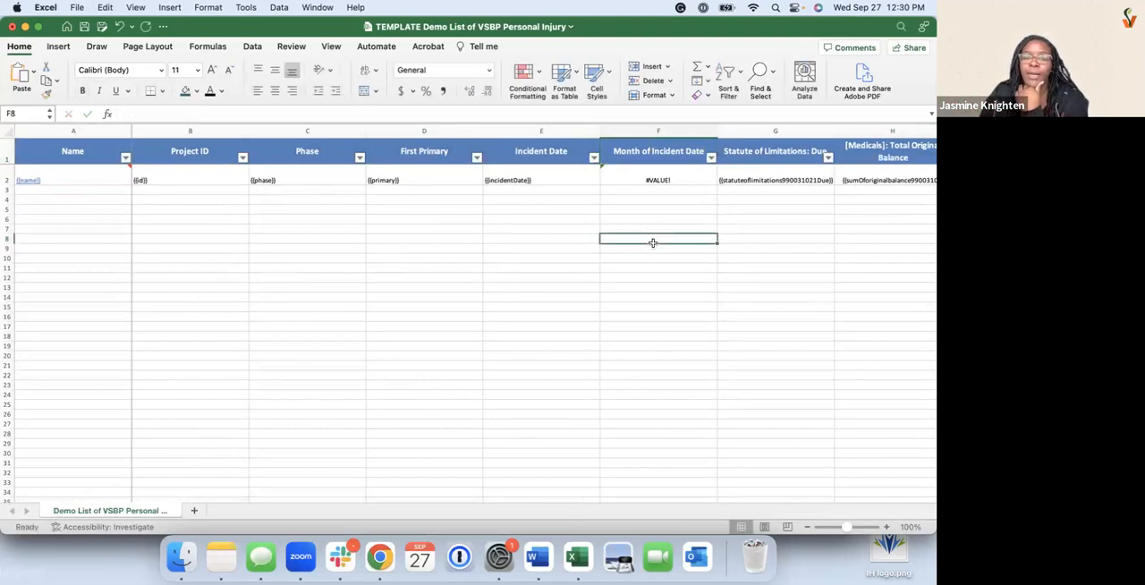
Apply the Short Date number format to the Incident Date and Statute of Limitations: Due columns
scroll(653, 242, "right", 1)
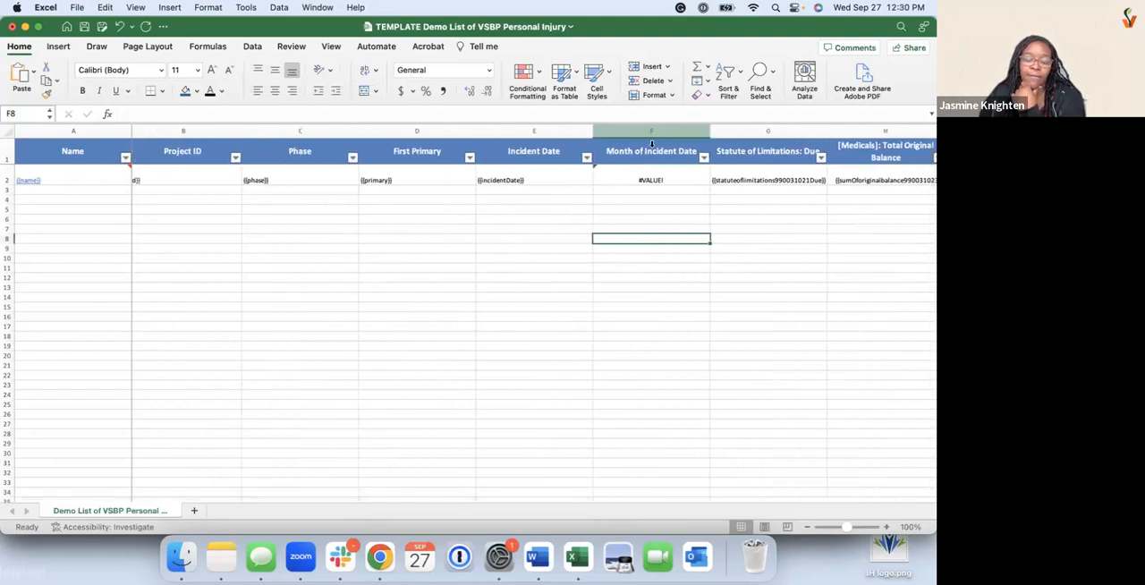
left_click(534, 131)
left_click(488, 71)
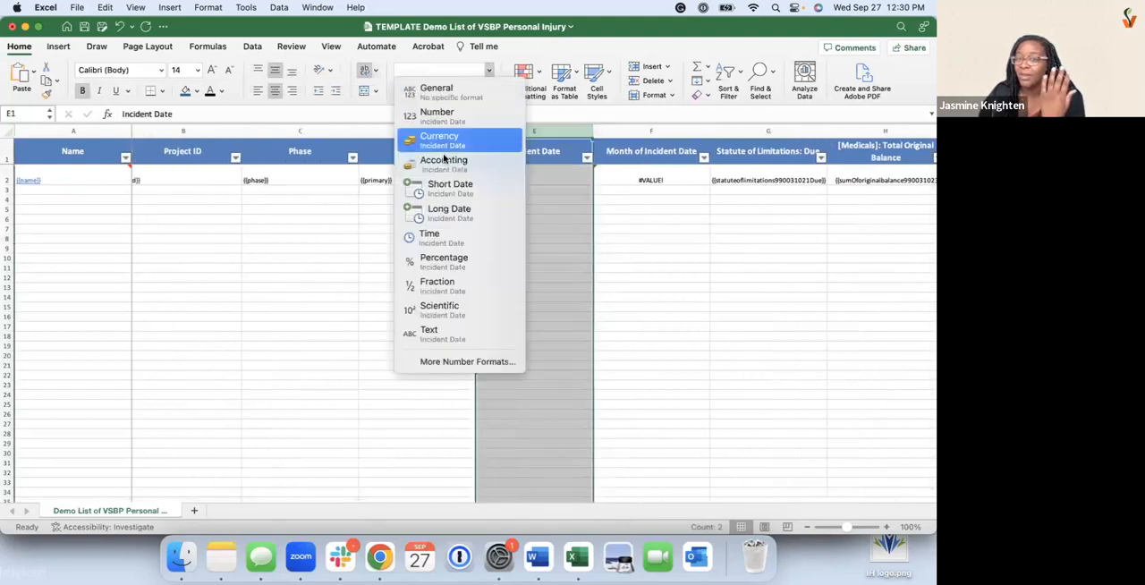
left_click(446, 186)
left_click(375, 203)
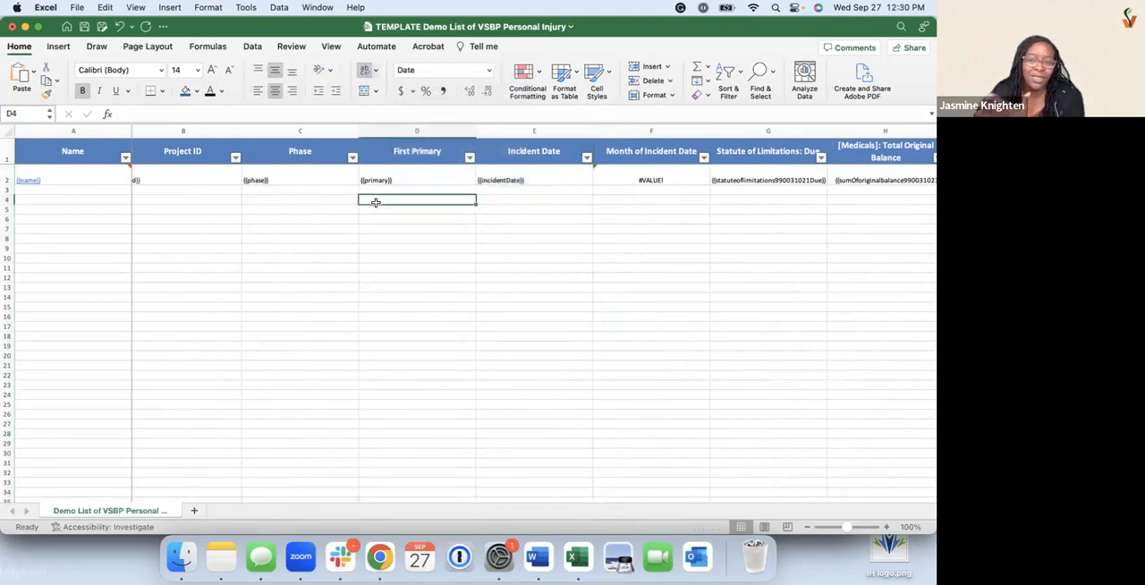
scroll(376, 202, "left", 1)
scroll(376, 202, "right", 3)
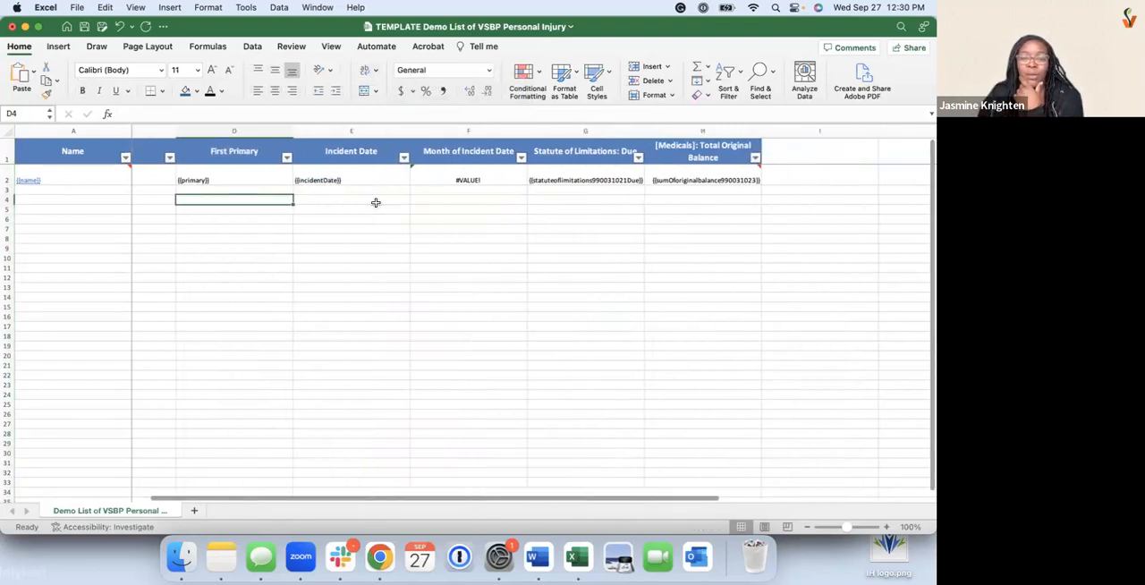
left_click(573, 131)
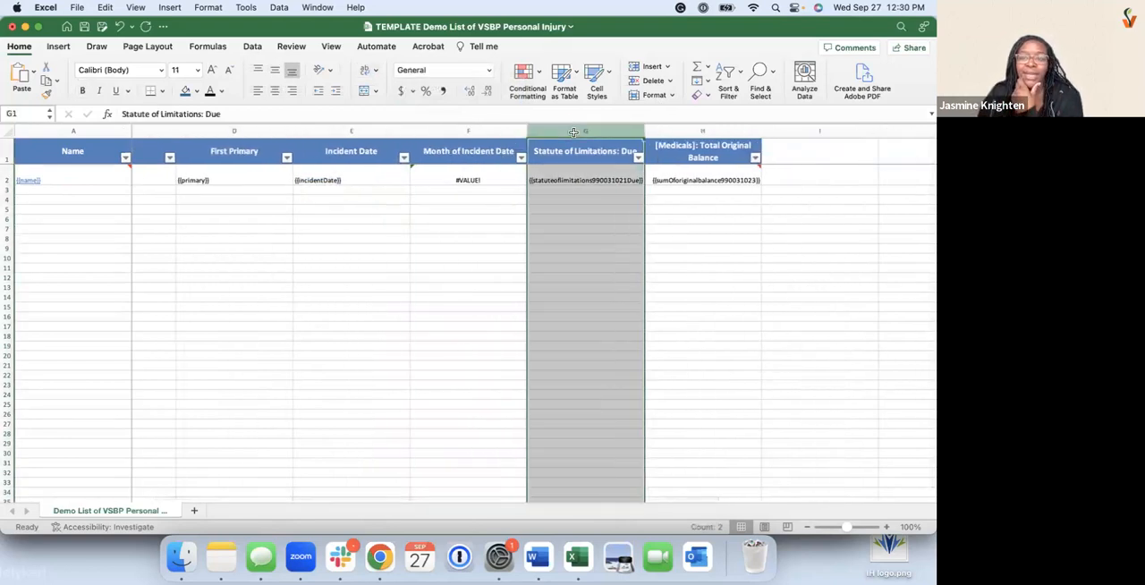
left_click(488, 71)
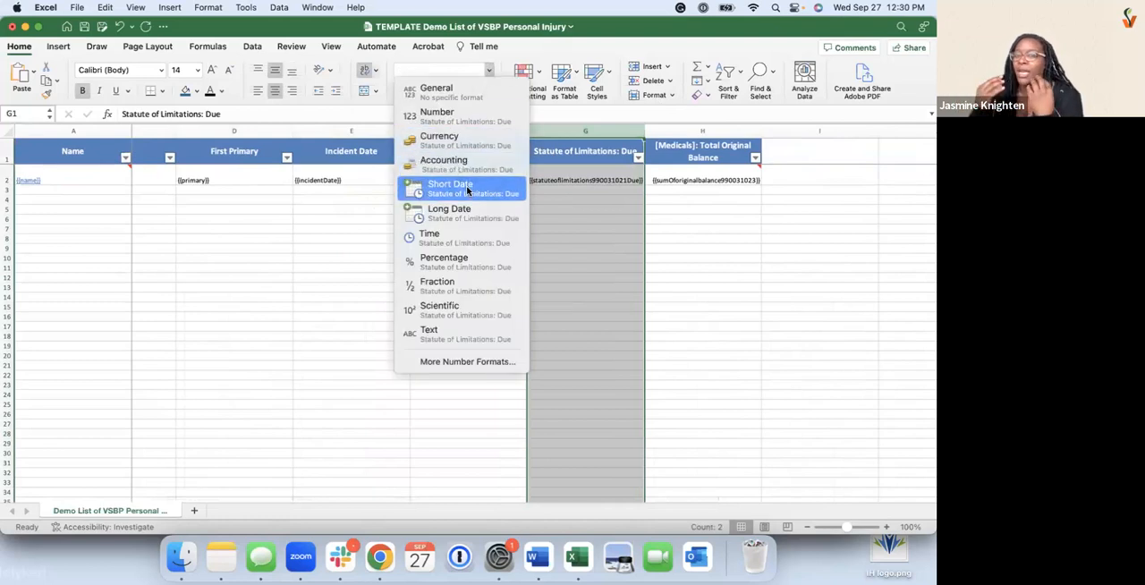
left_click(467, 191)
Apply the Currency number format to the [Medicals]: Total Original Balance column
left_click(672, 131)
left_click(488, 70)
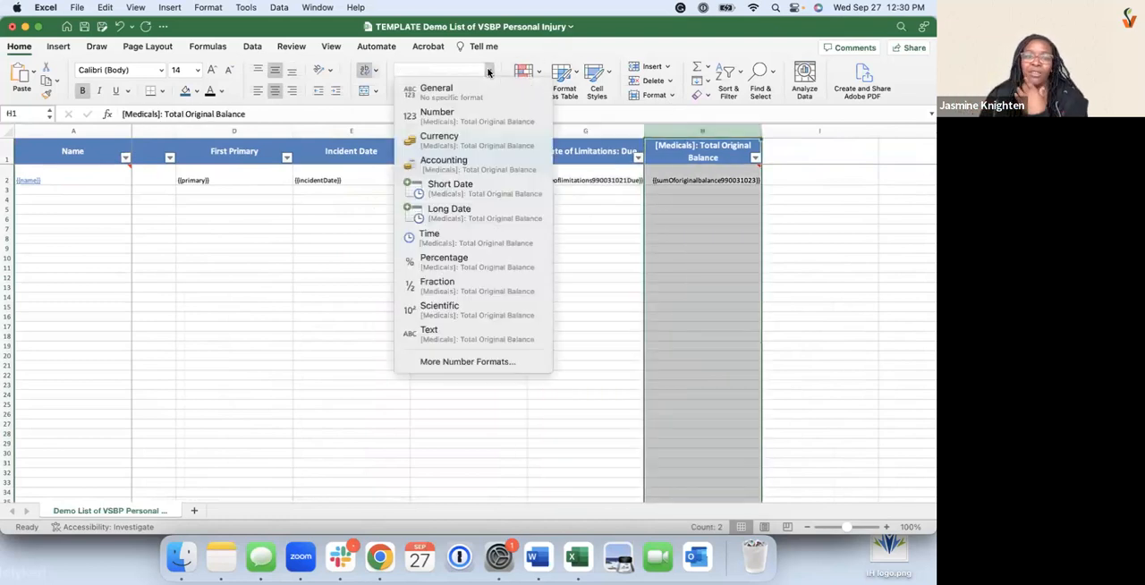
left_click(467, 145)
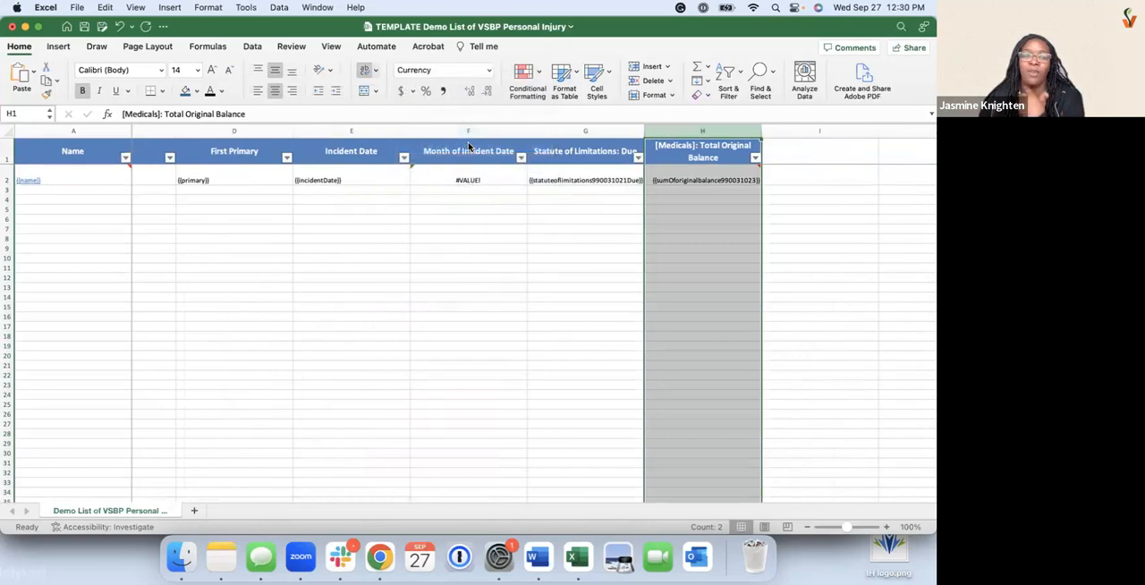
left_click(468, 236)
Set the Month of Incident Date column's number format to General
scroll(467, 236, "left", 3)
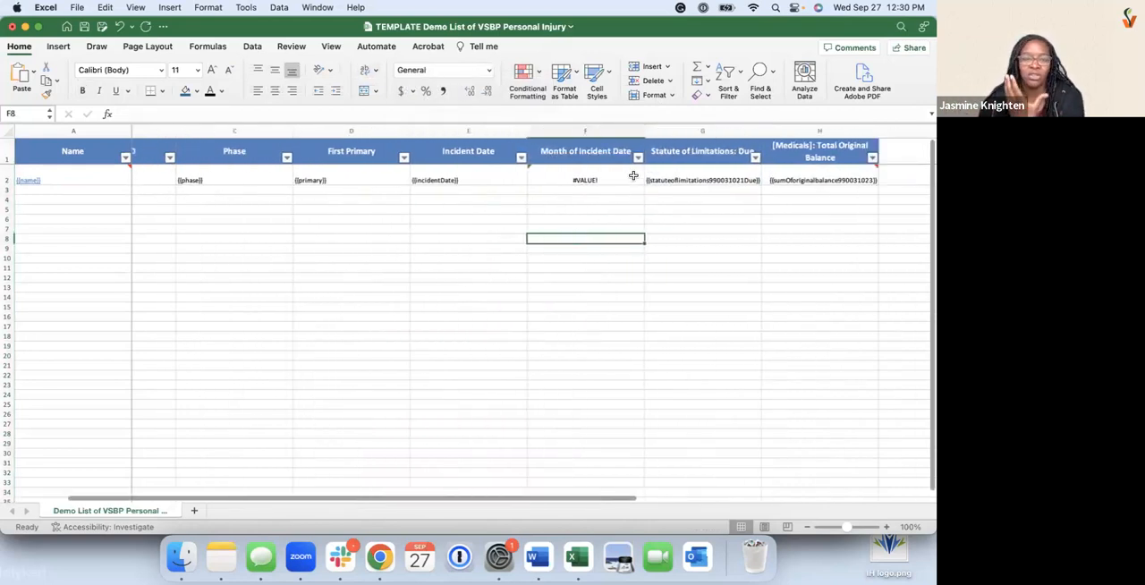
left_click(608, 131)
left_click(605, 210)
left_click(602, 183)
left_click(606, 131)
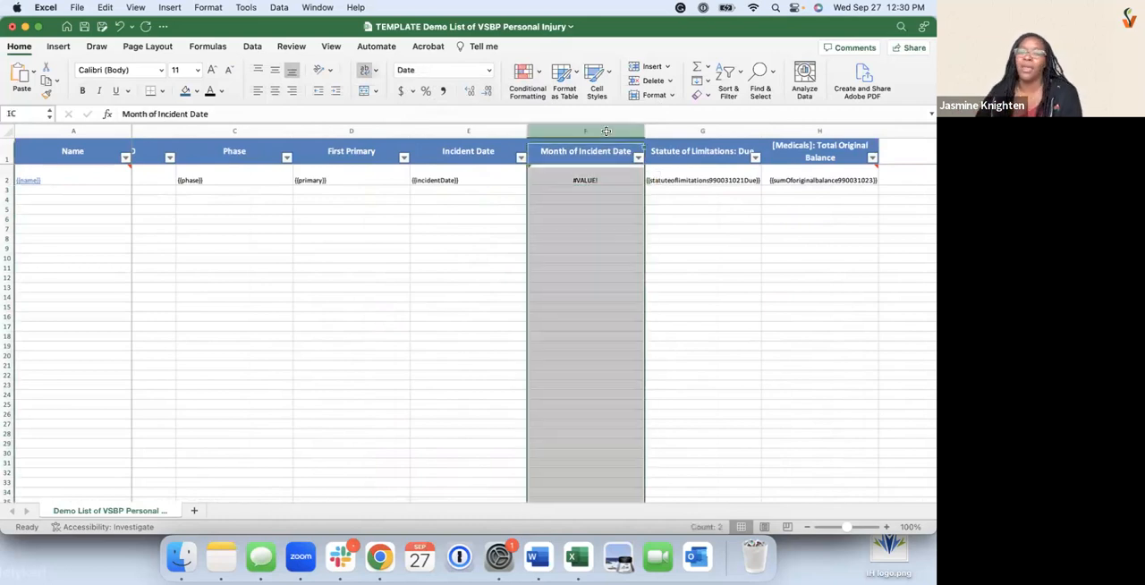
left_click(488, 70)
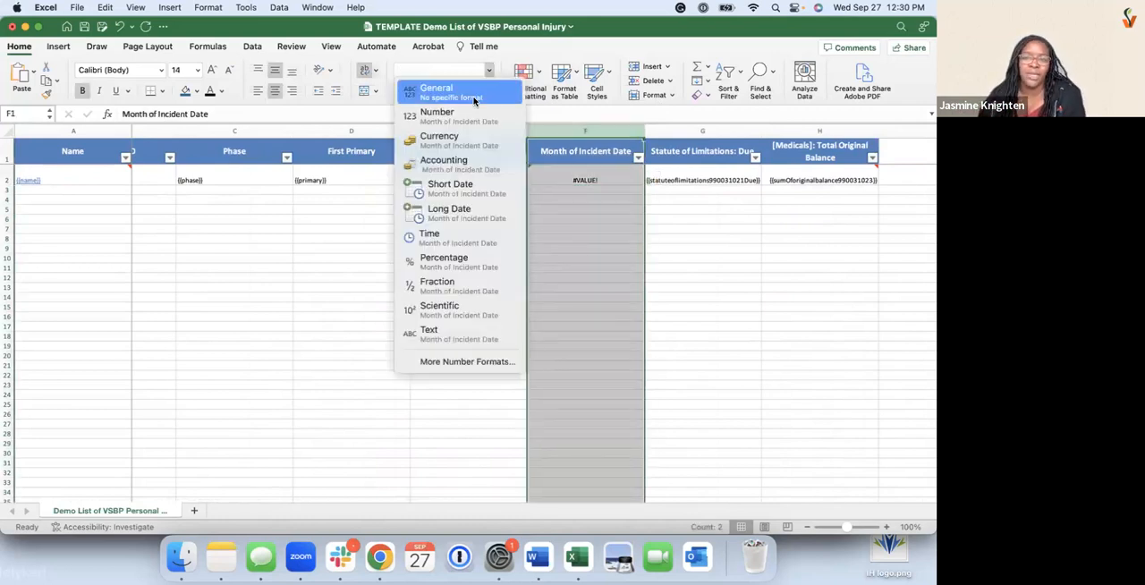
left_click(474, 101)
left_click(597, 244)
scroll(598, 245, "left", 2)
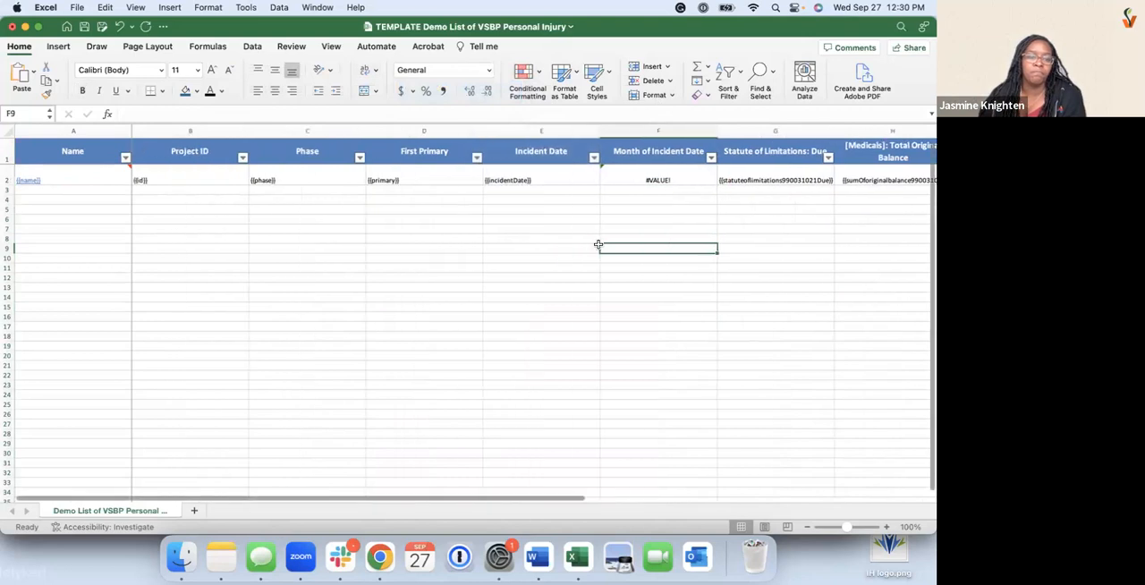
scroll(598, 244, "right", 3)
scroll(598, 244, "left", 3)
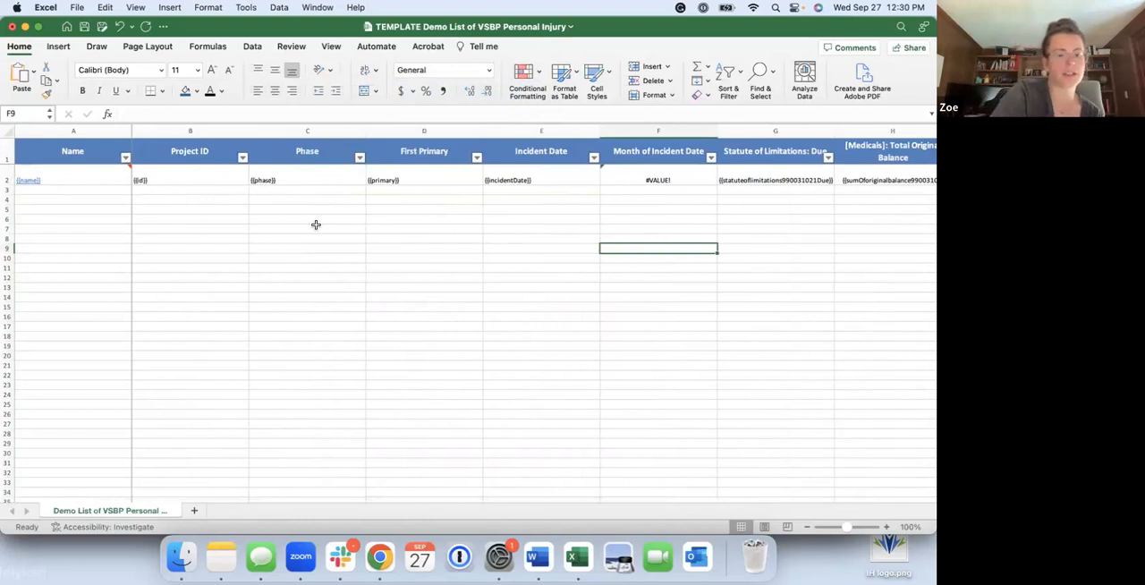
Save and close the template workbook, and close the exported report workbook without saving its changes
key("super+s")
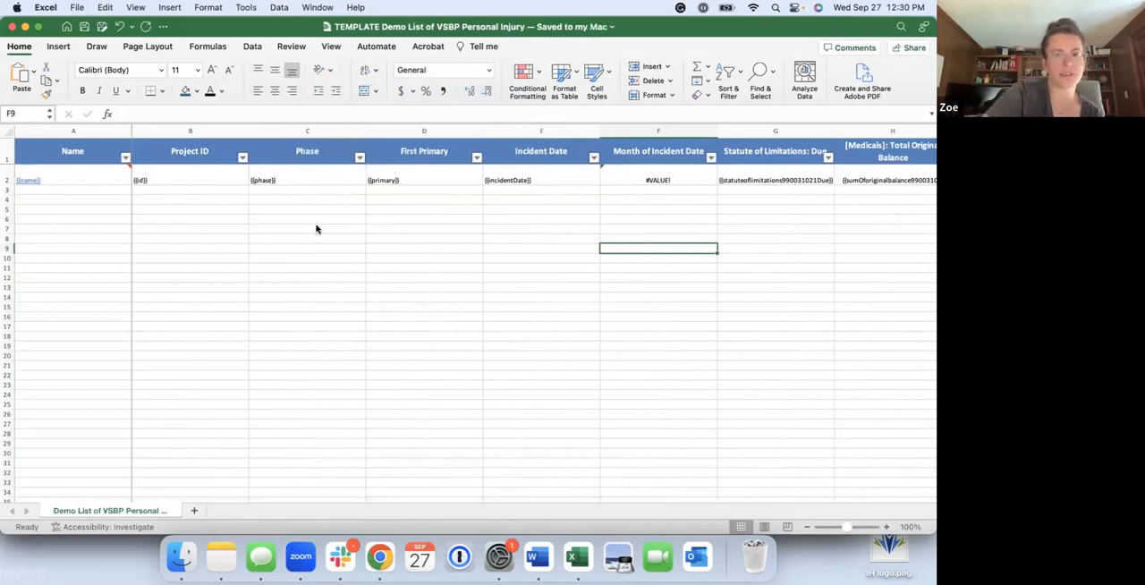
left_click(12, 26)
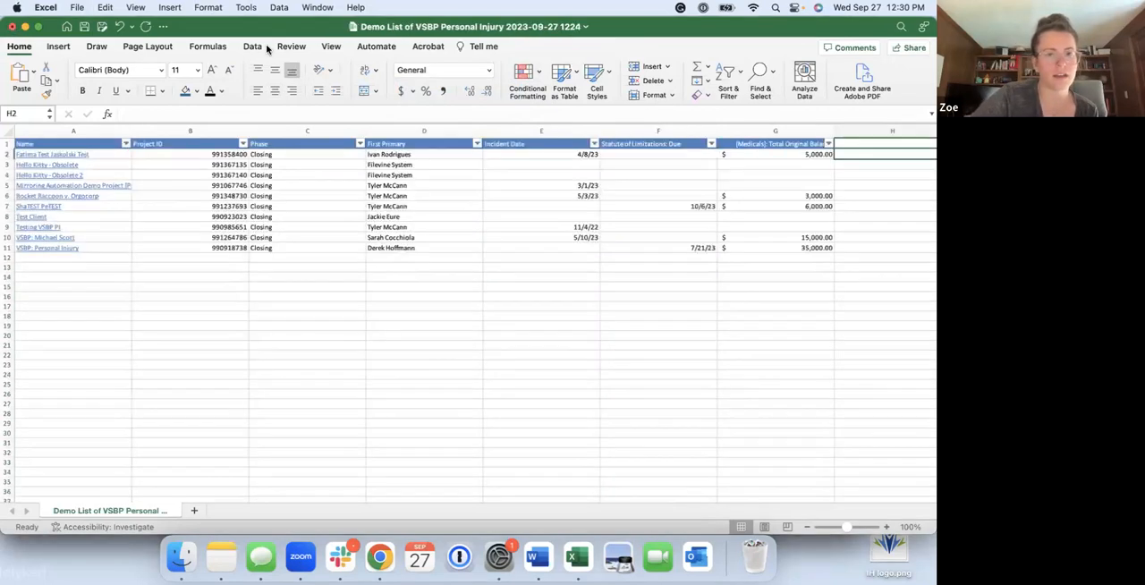
left_click(12, 26)
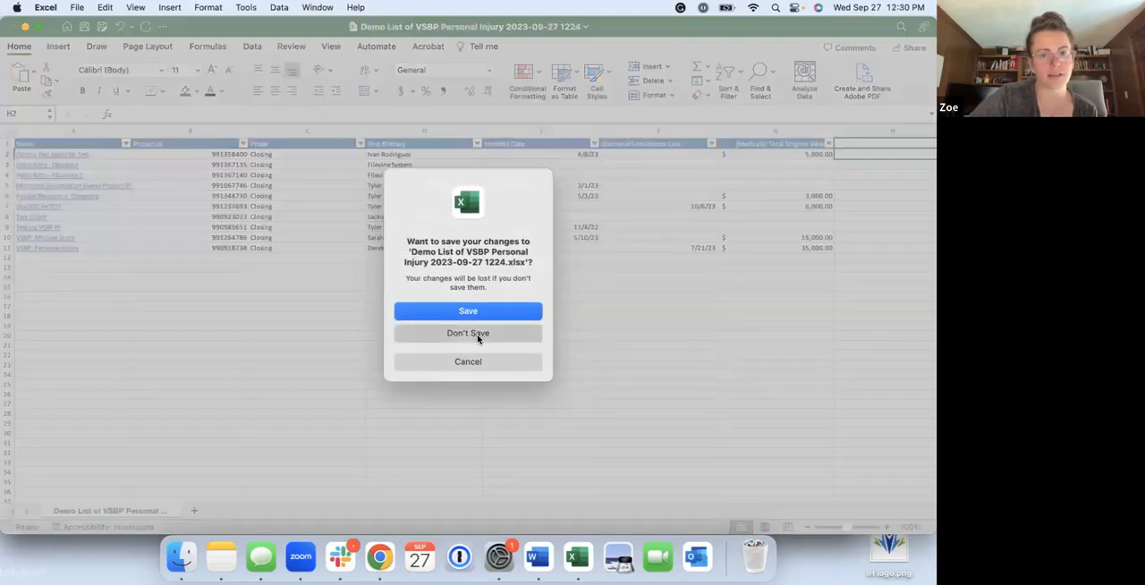
left_click(468, 333)
Upload "TEMPLATE Demo List of VSBP Personal Injury.xlsx" from Downloads as the report's edited template in Filevine
scroll(452, 355, "down", 2)
left_click(354, 299)
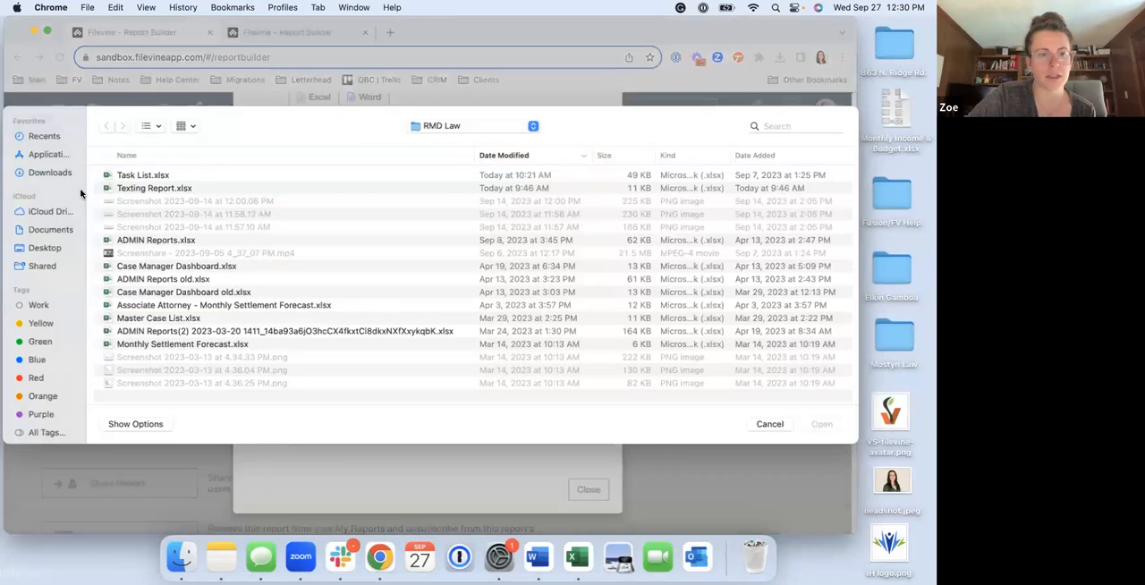
left_click(63, 176)
left_click(163, 176)
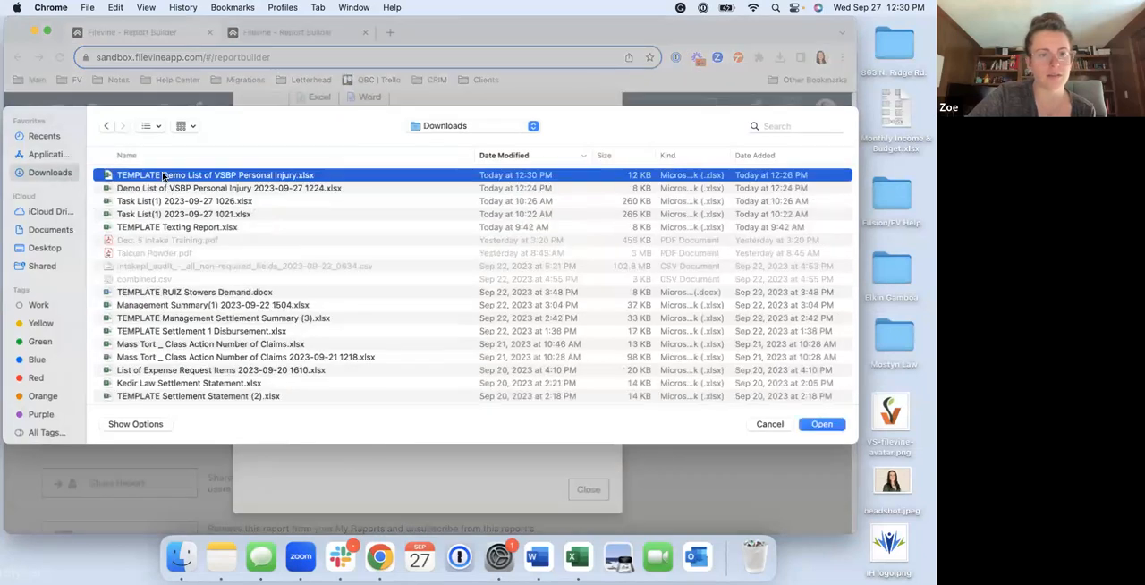
double_click(163, 177)
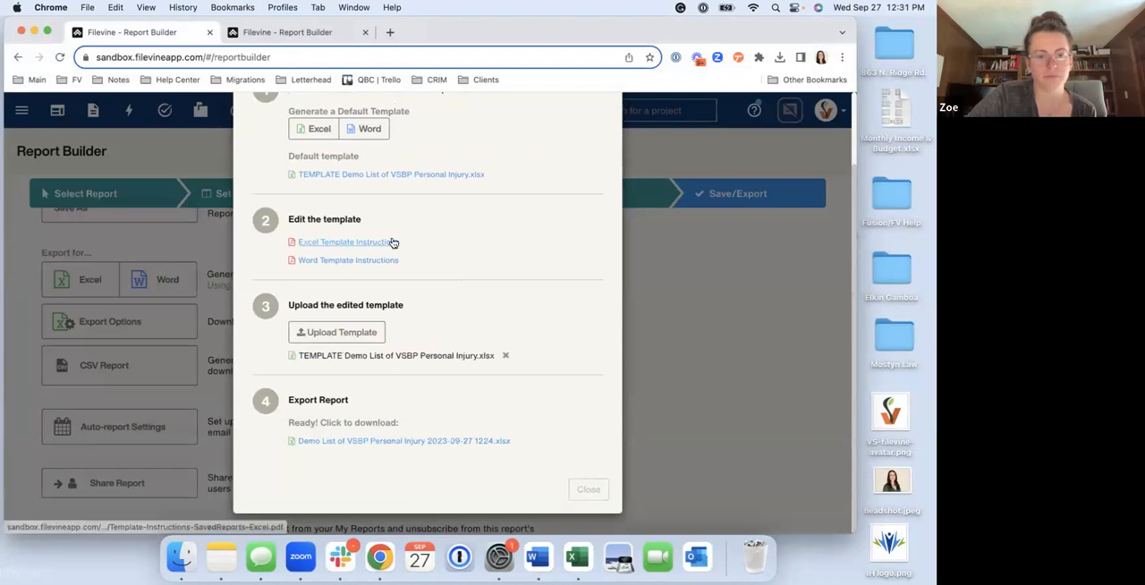
Examine the Export Options steps, from downloading and editing the template to uploading it and exporting the report
scroll(393, 243, "up", 1)
scroll(394, 243, "down", 1)
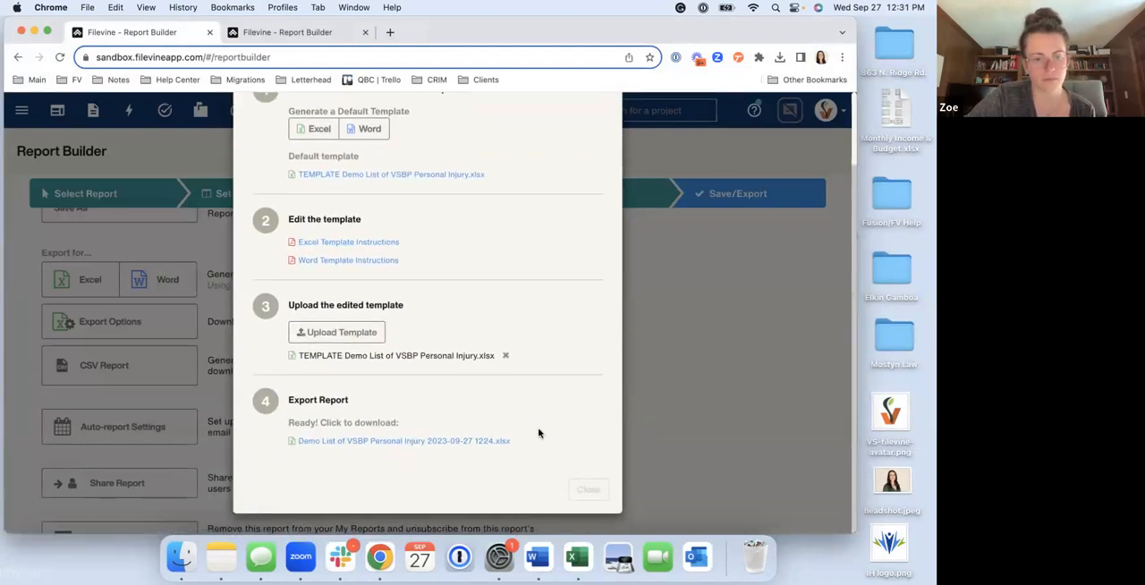
scroll(539, 433, "up", 3)
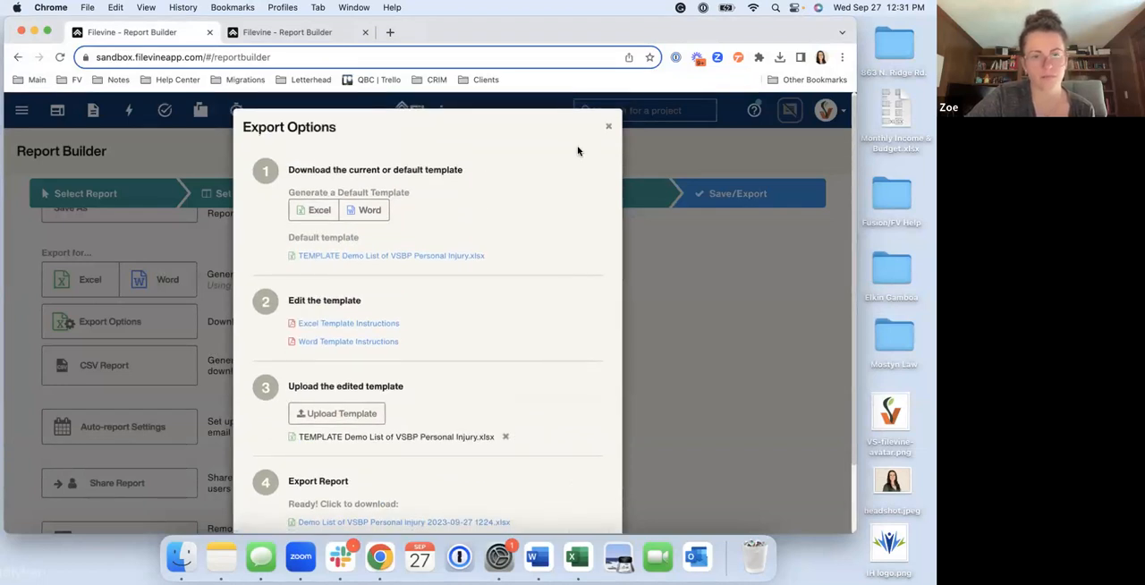
scroll(524, 223, "down", 3)
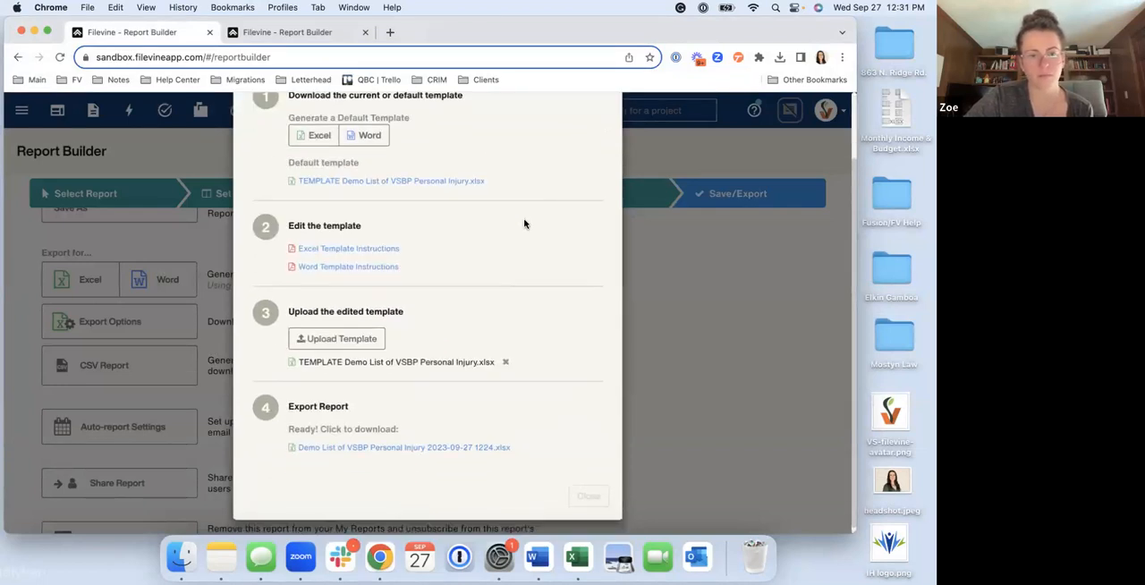
scroll(525, 224, "up", 3)
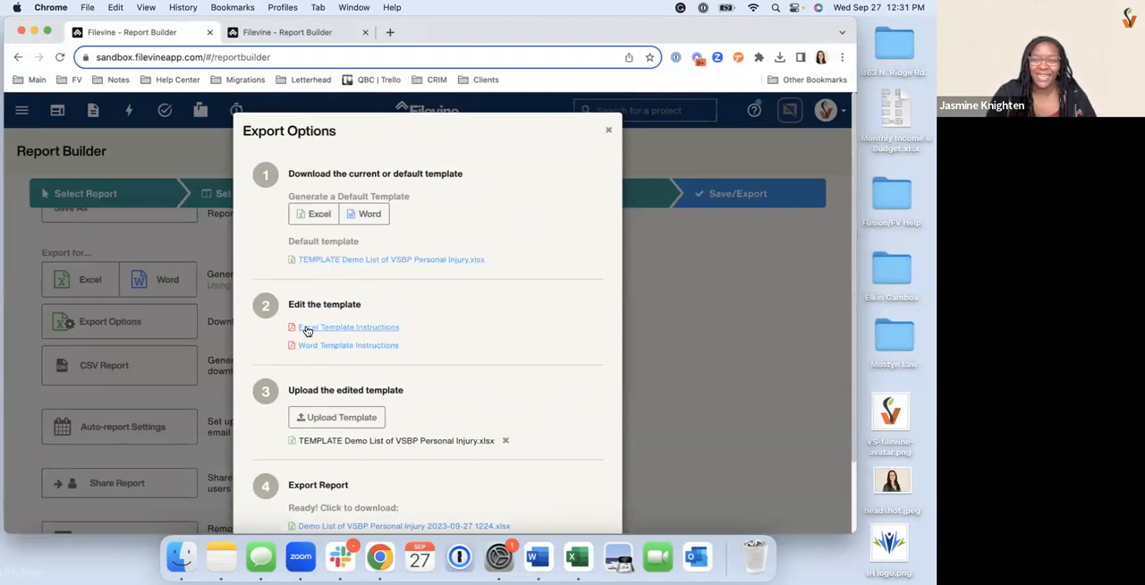
scroll(307, 331, "down", 2)
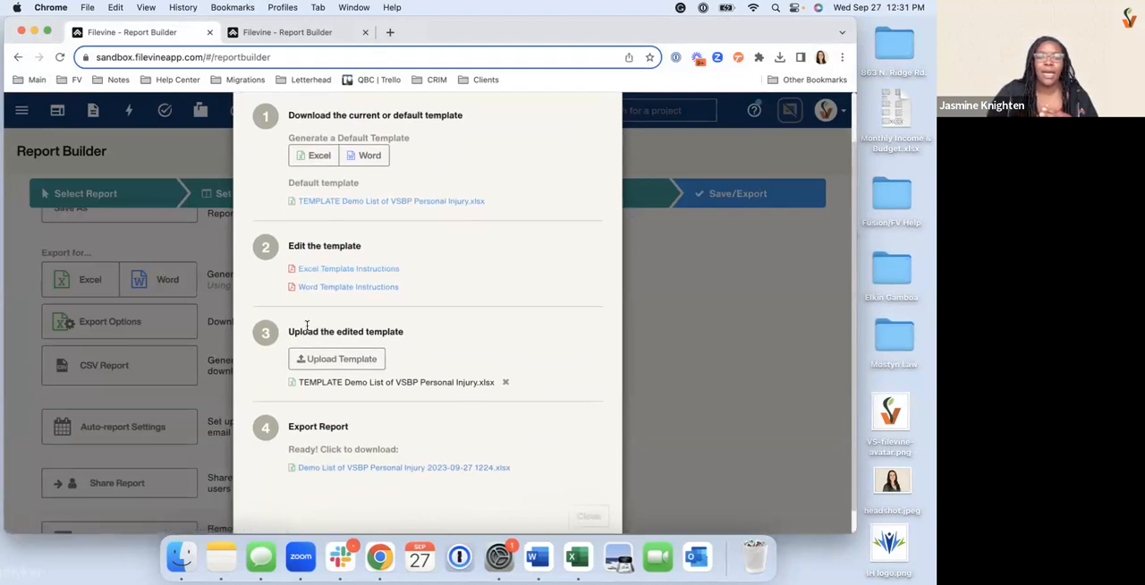
scroll(307, 328, "down", 1)
scroll(307, 327, "up", 3)
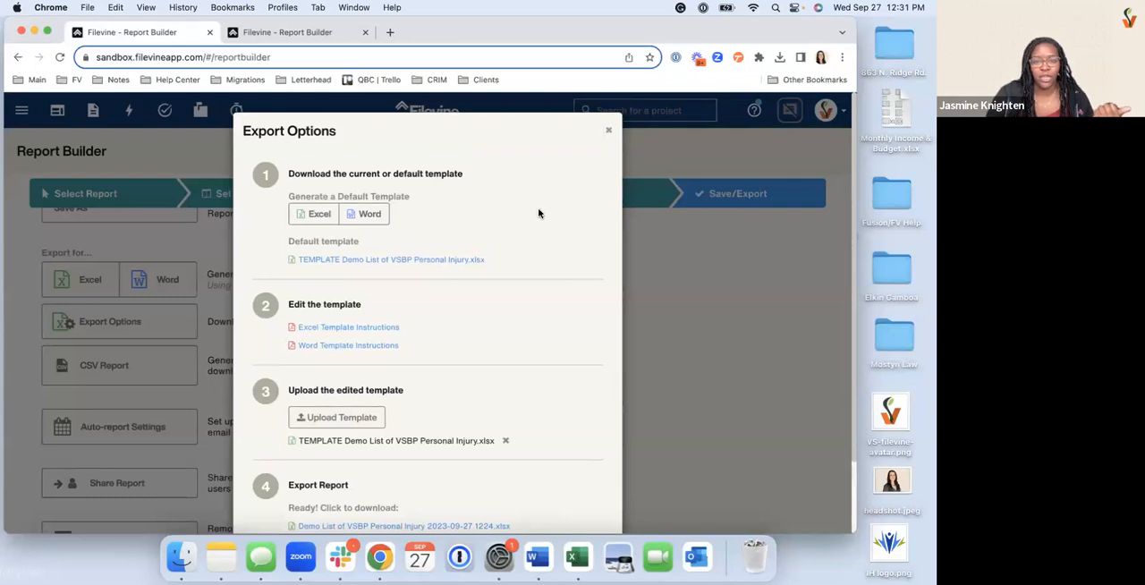
scroll(539, 212, "down", 2)
scroll(539, 213, "up", 2)
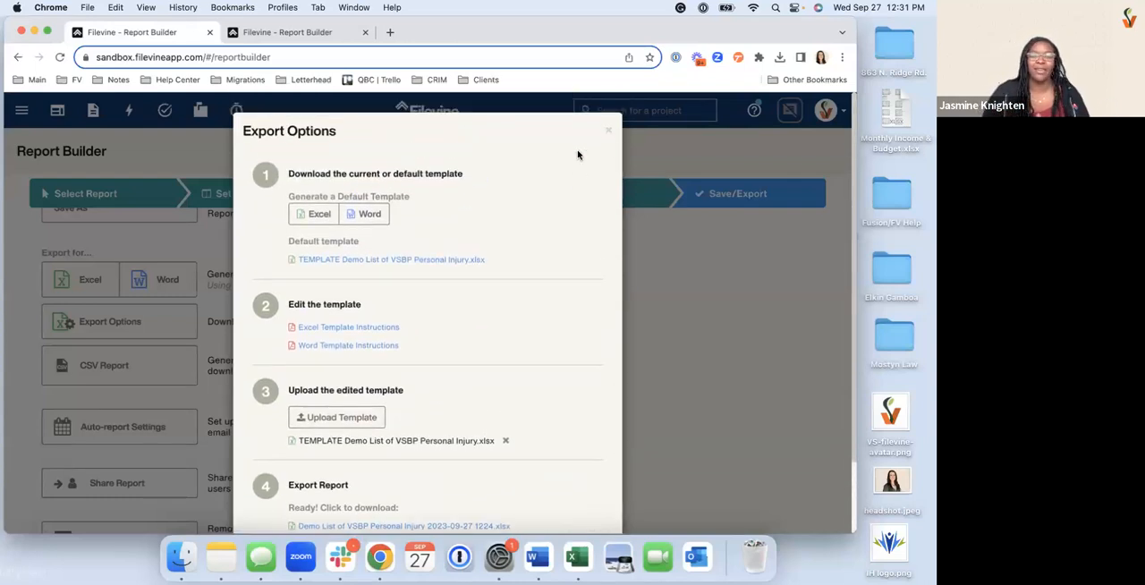
scroll(542, 222, "down", 2)
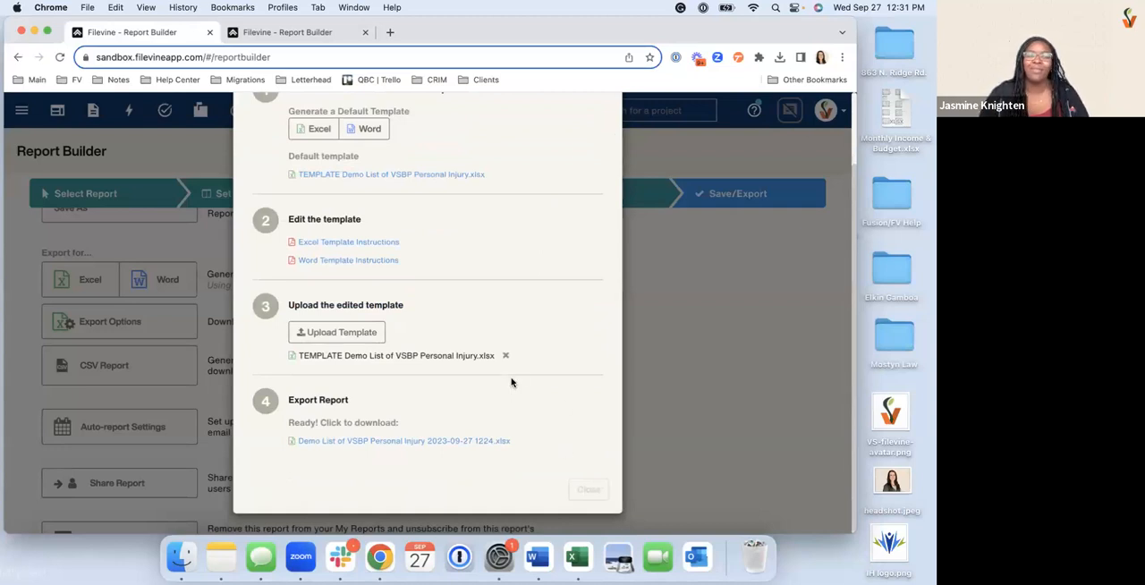
scroll(512, 383, "up", 2)
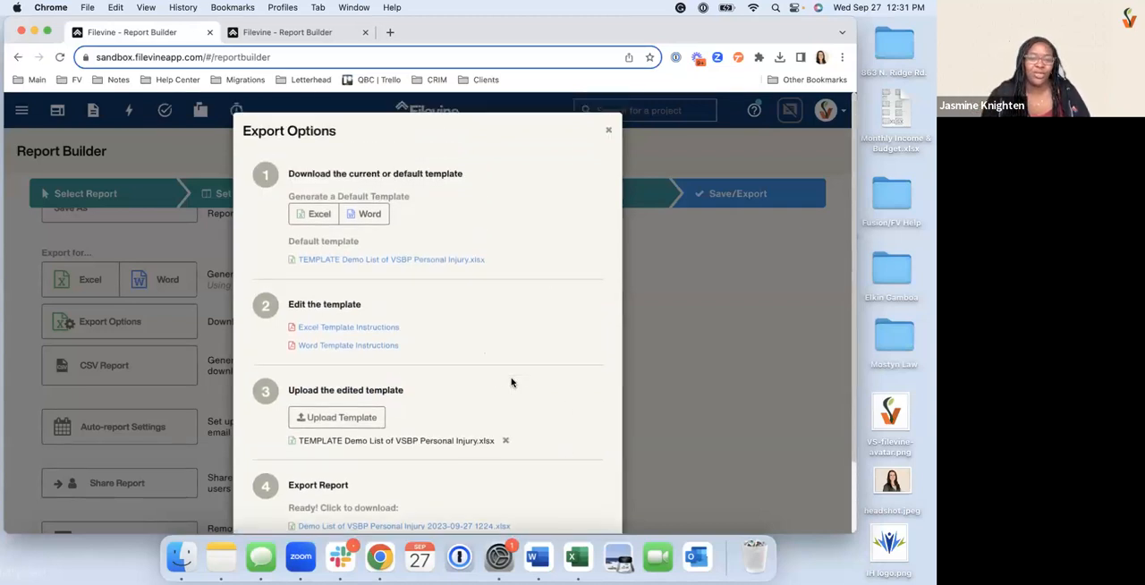
scroll(564, 363, "down", 2)
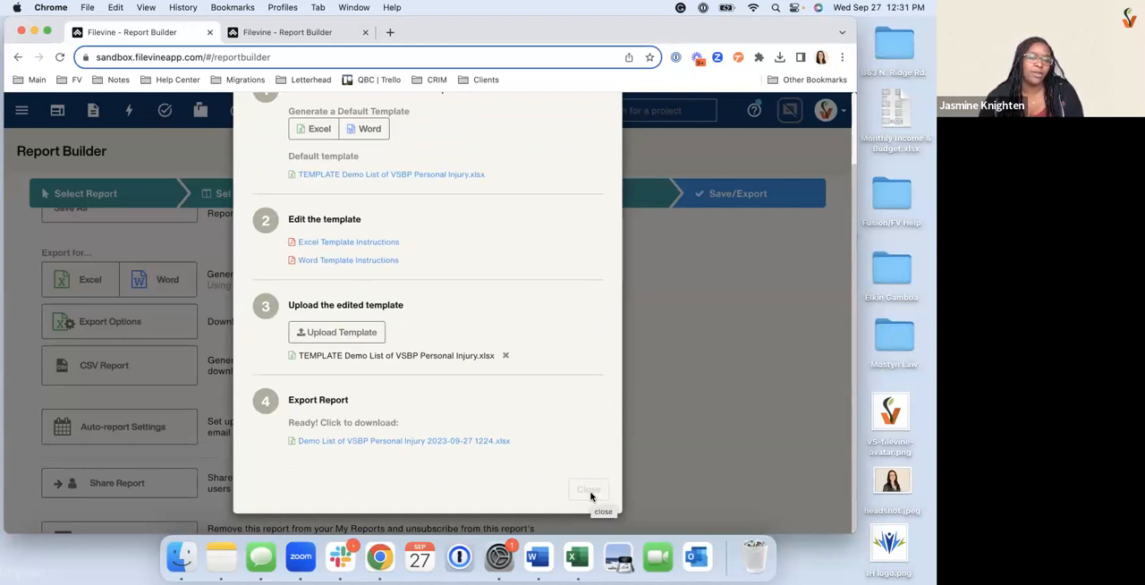
scroll(454, 403, "up", 2)
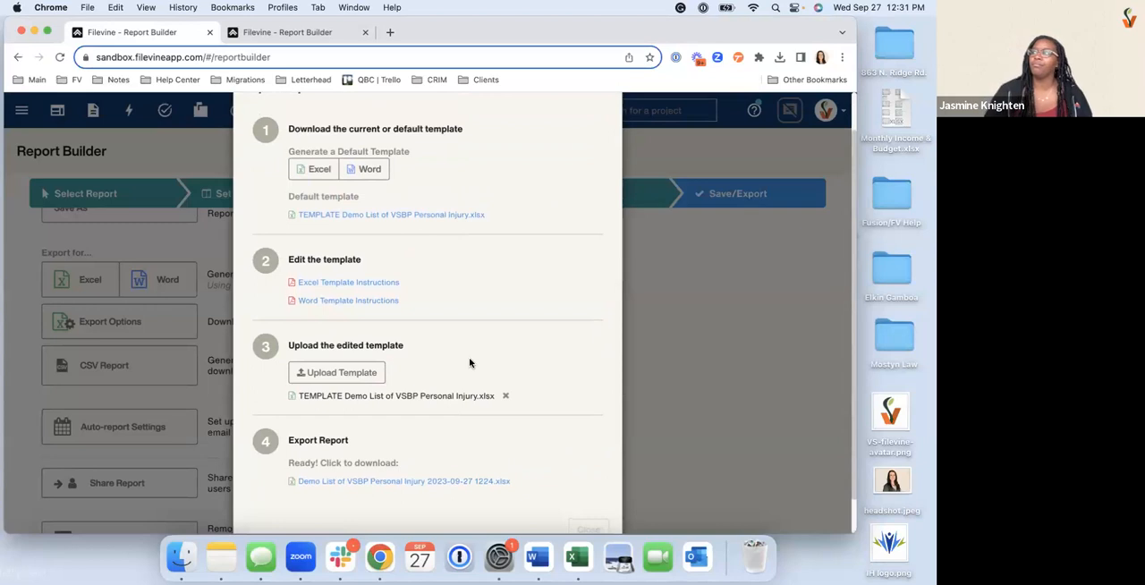
scroll(469, 363, "down", 2)
scroll(470, 362, "up", 3)
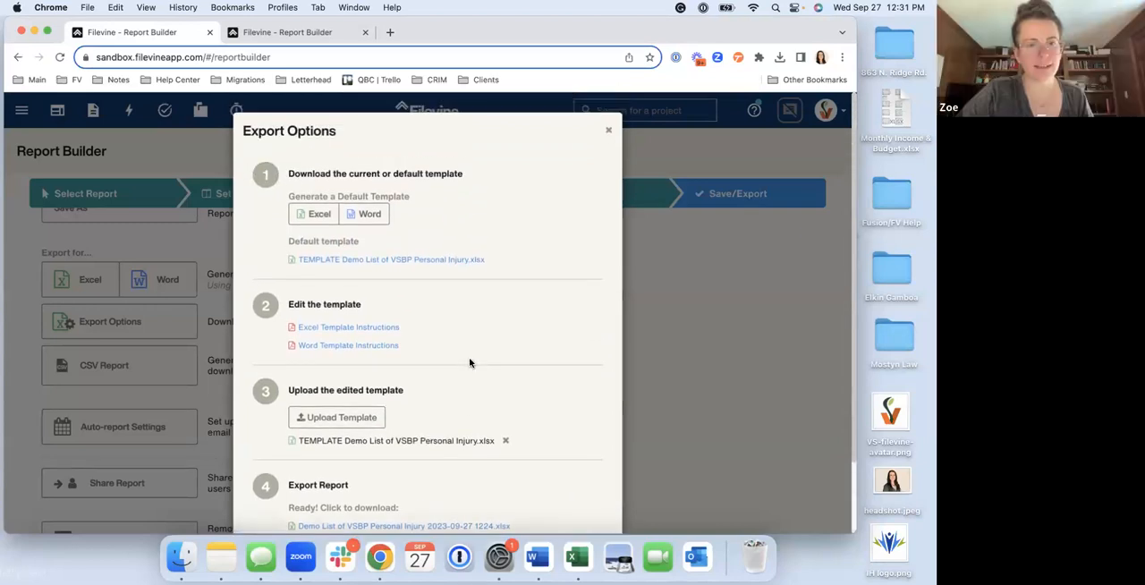
scroll(470, 363, "down", 3)
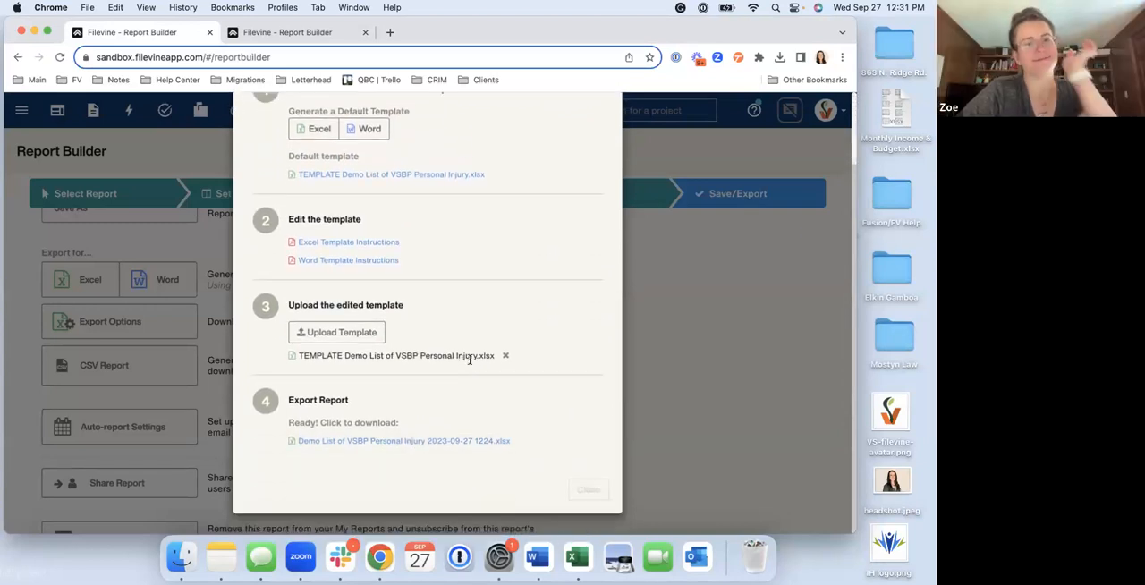
scroll(469, 358, "up", 3)
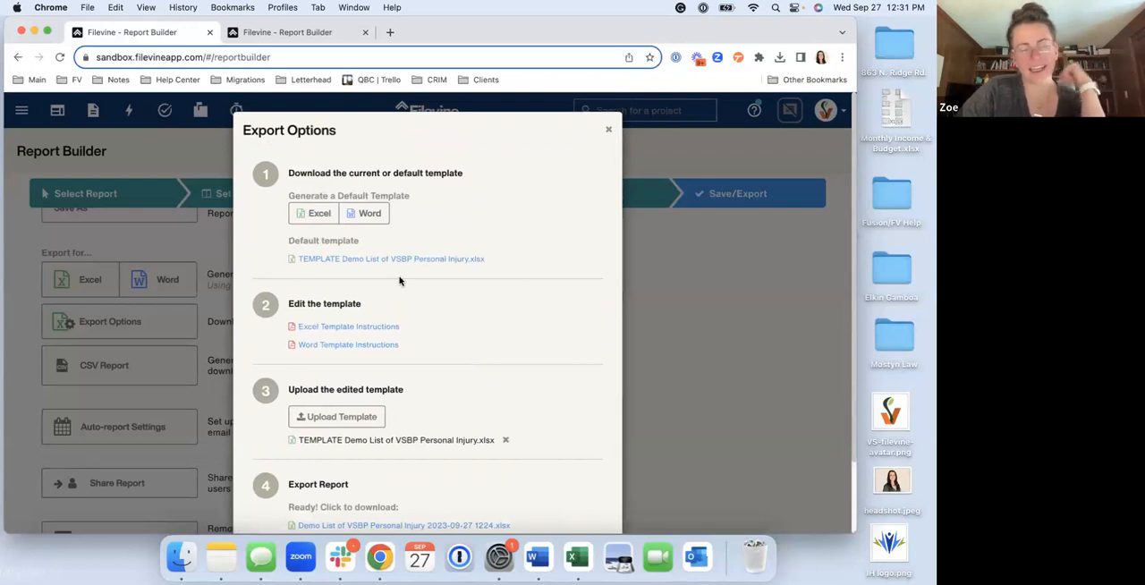
scroll(400, 281, "down", 3)
scroll(400, 280, "up", 3)
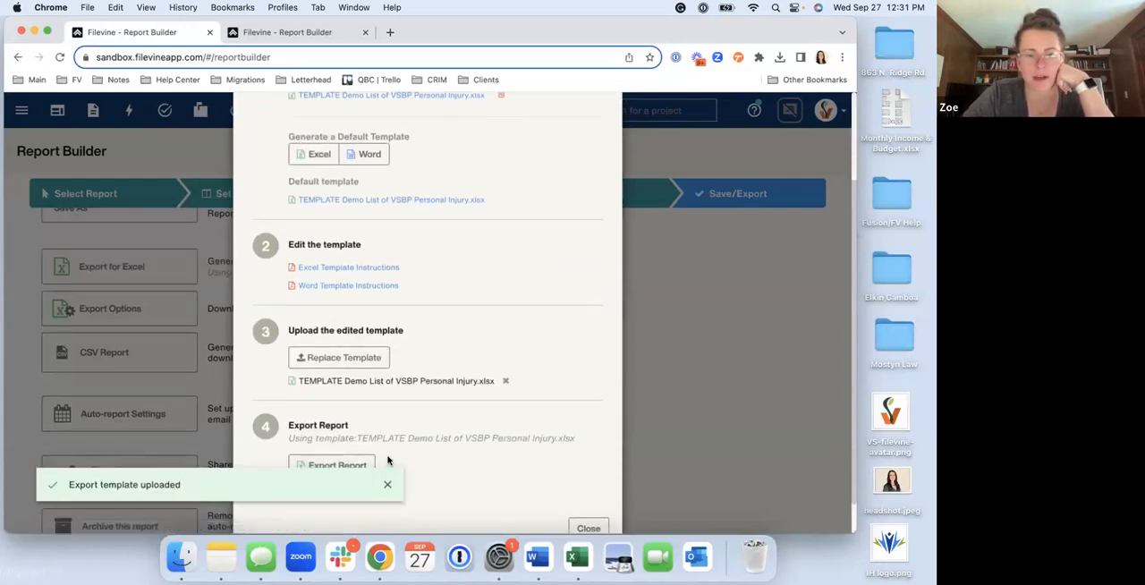
Close the export options and export the Demo List of VSBP Personal Injury report for Excel using the uploaded template
scroll(389, 460, "down", 1)
left_click(594, 491)
scroll(86, 368, "up", 3)
left_click(161, 355)
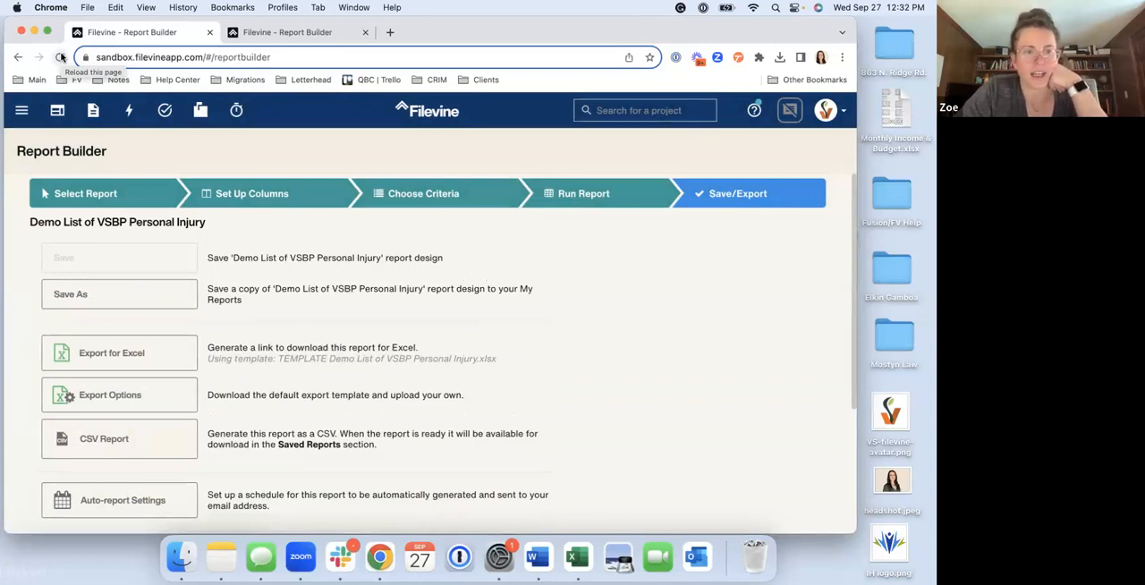
scroll(337, 371, "down", 1)
scroll(337, 372, "up", 1)
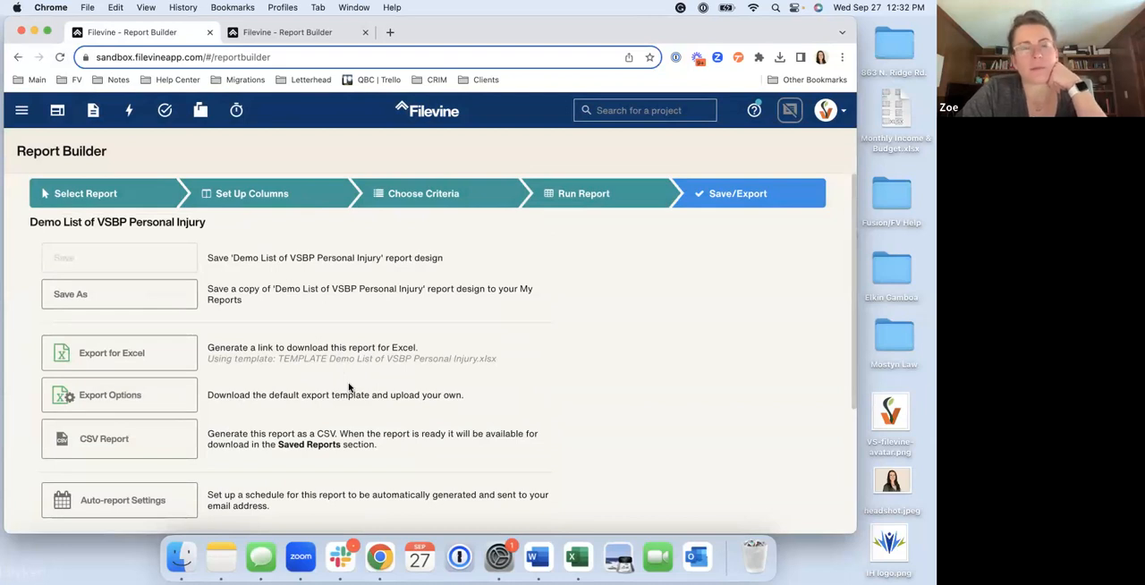
scroll(349, 388, "down", 1)
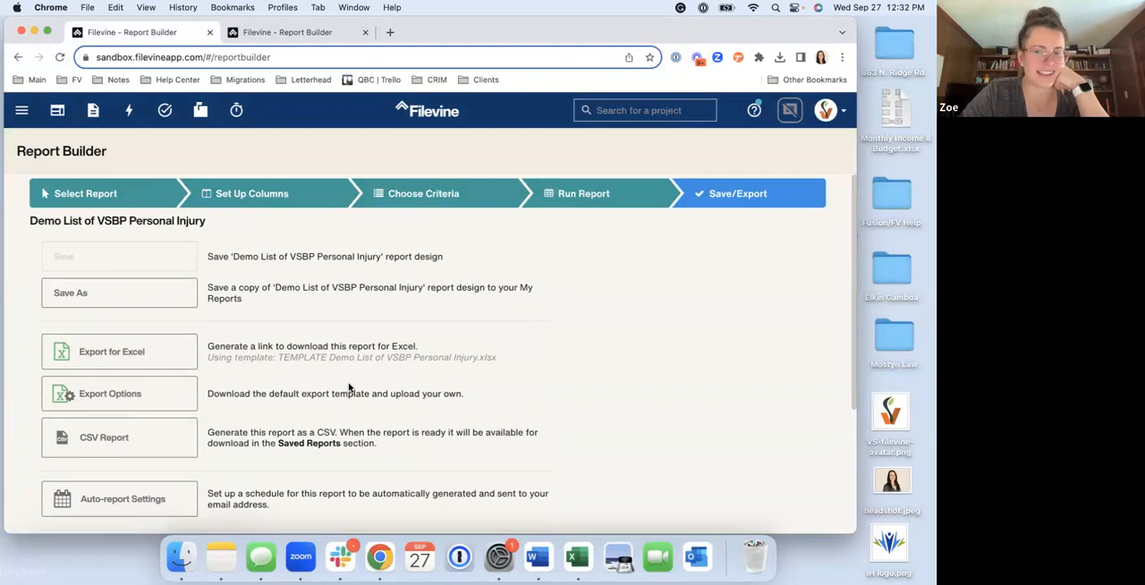
Reload Report Builder and open the saved Demo List of VSBP Personal Injury report
left_click(59, 59)
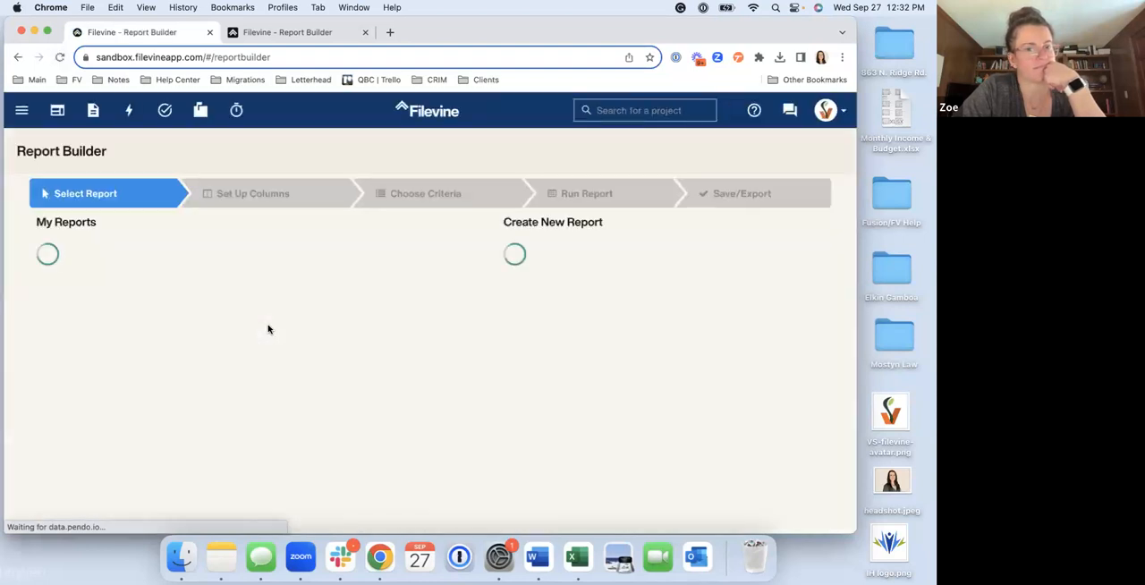
scroll(269, 330, "down", 5)
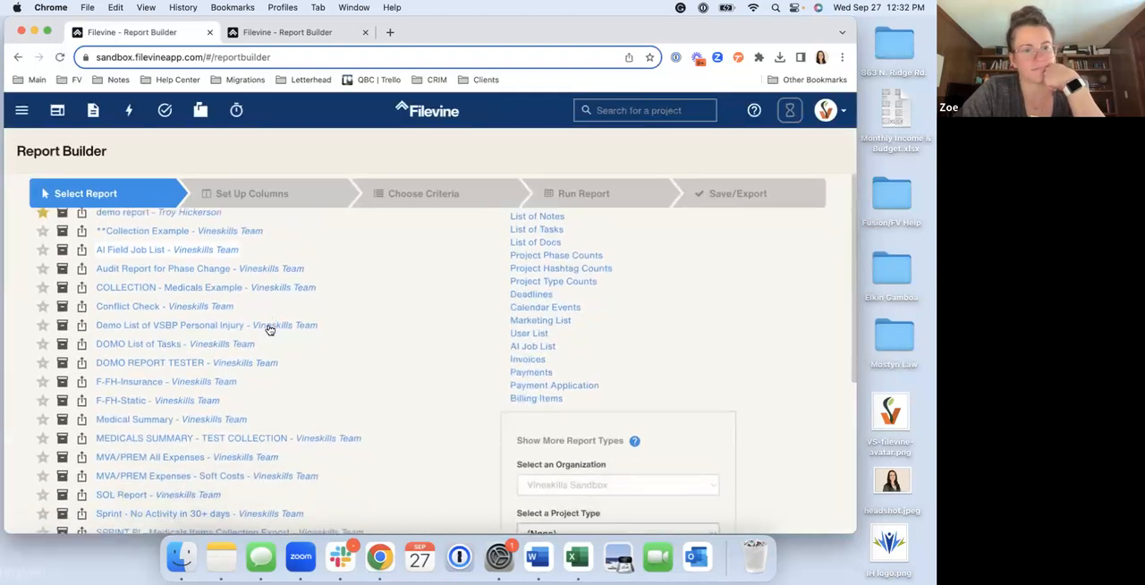
scroll(269, 330, "up", 2)
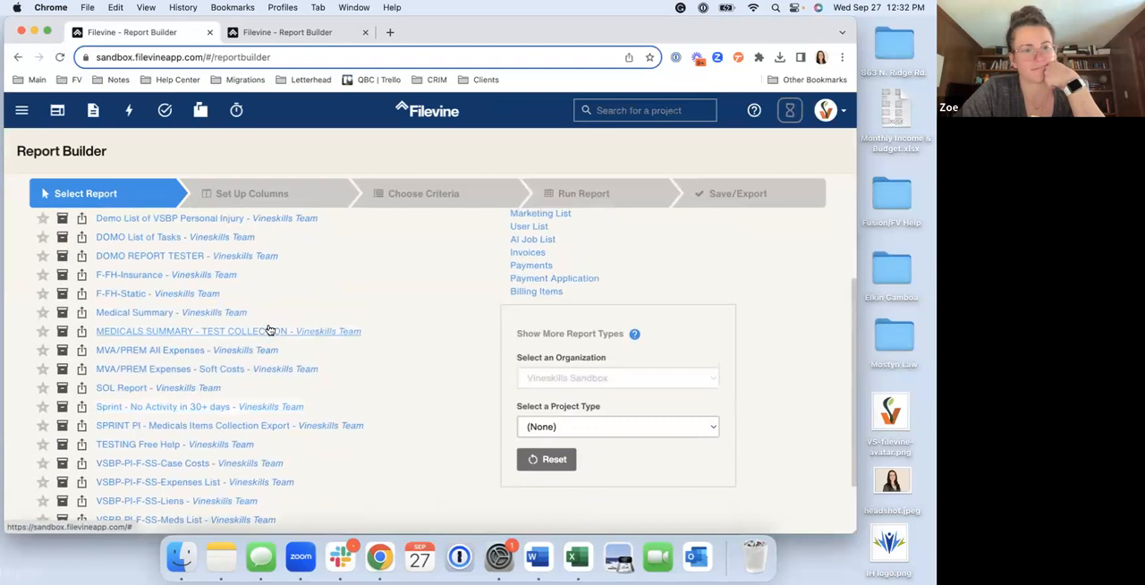
scroll(270, 330, "up", 2)
left_click(233, 278)
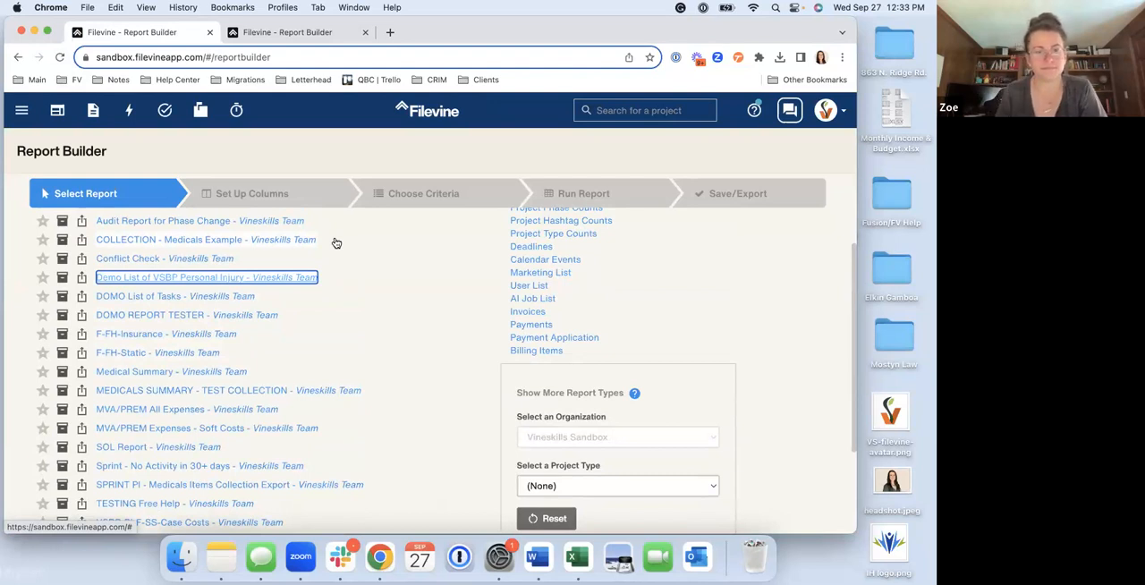
scroll(335, 243, "up", 3)
scroll(335, 243, "down", 1)
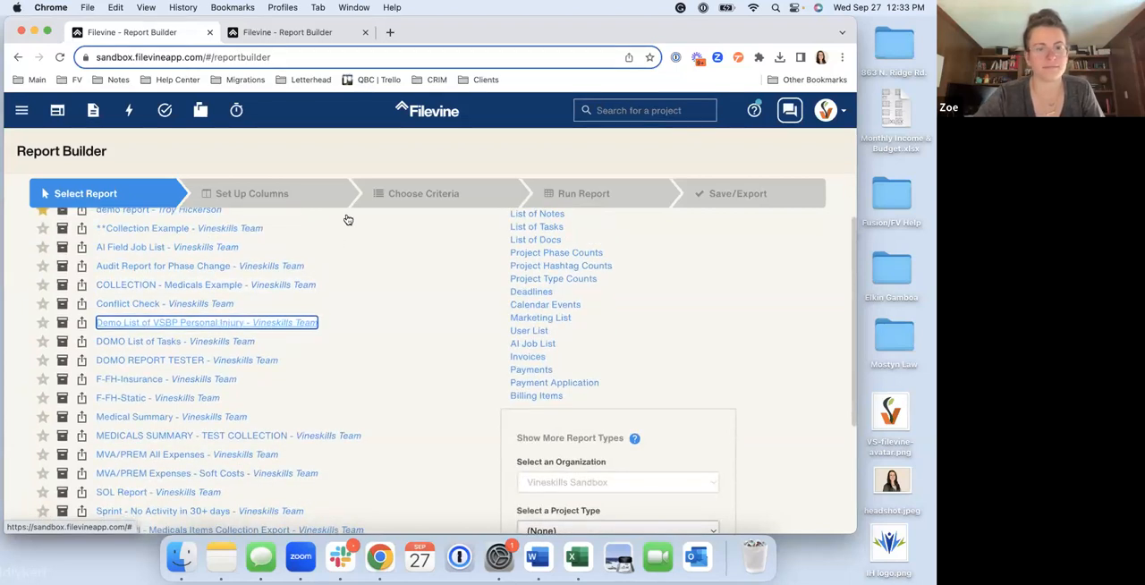
scroll(447, 218, "up", 3)
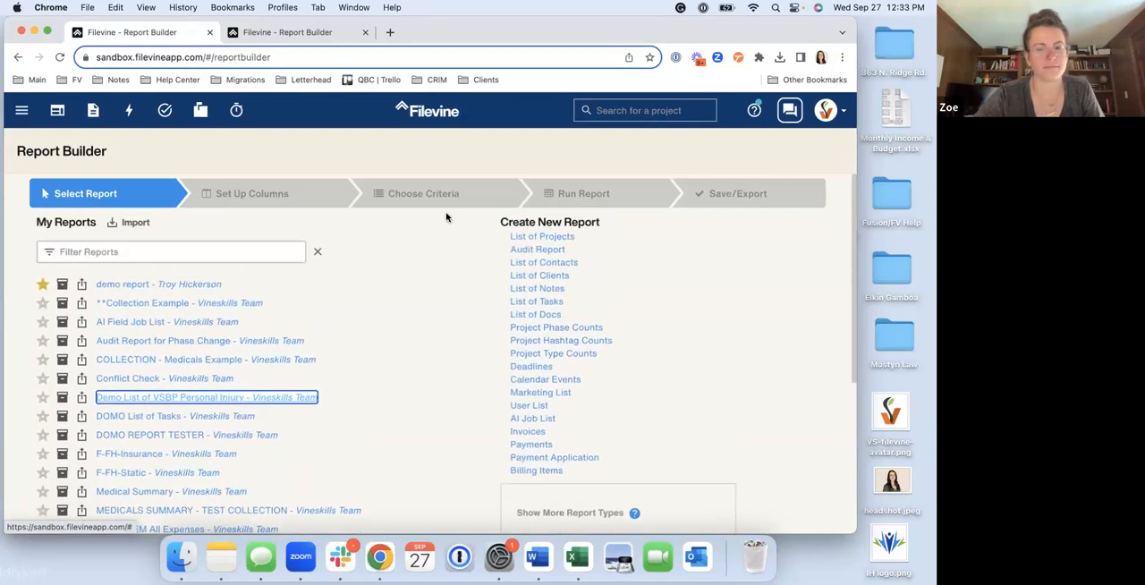
scroll(447, 218, "down", 2)
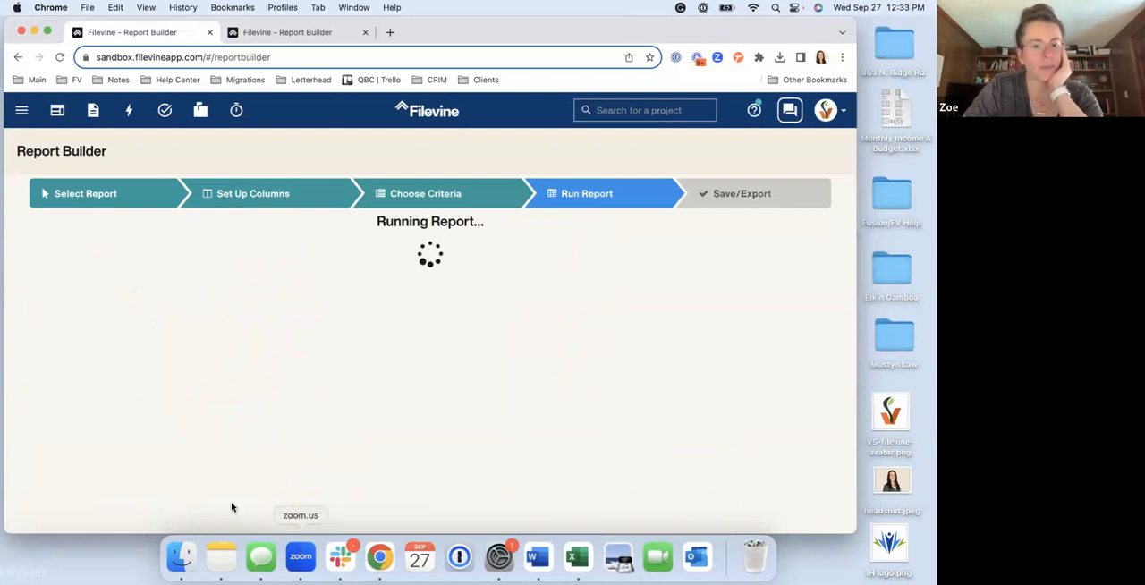
Switch to Finder and open "TEMPLATE Demo List of VSBP Personal Injury.xlsx" from the recent files in Excel
left_click(180, 556)
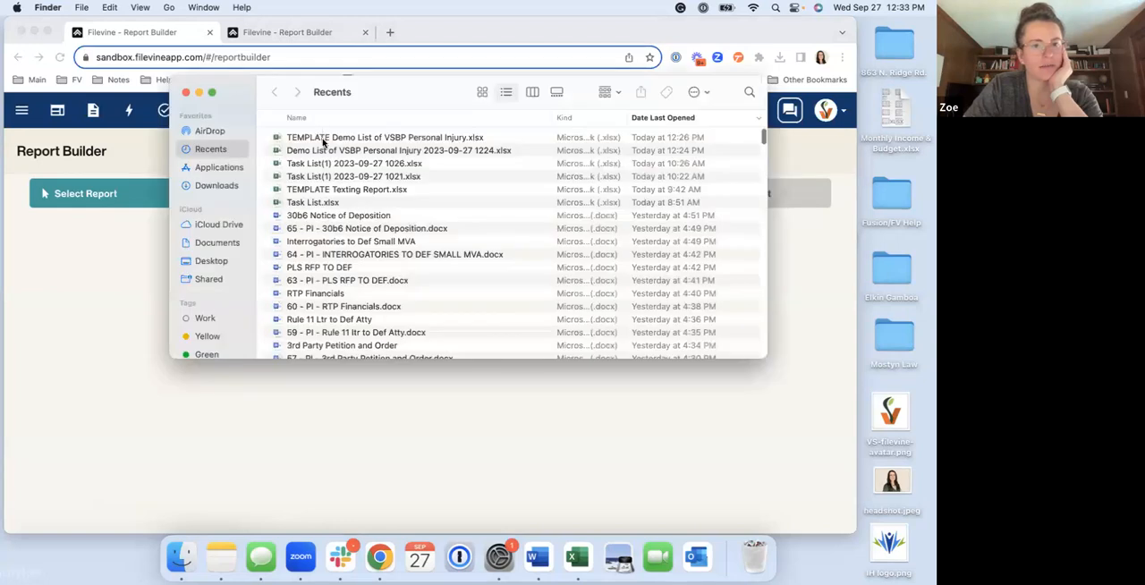
double_click(323, 139)
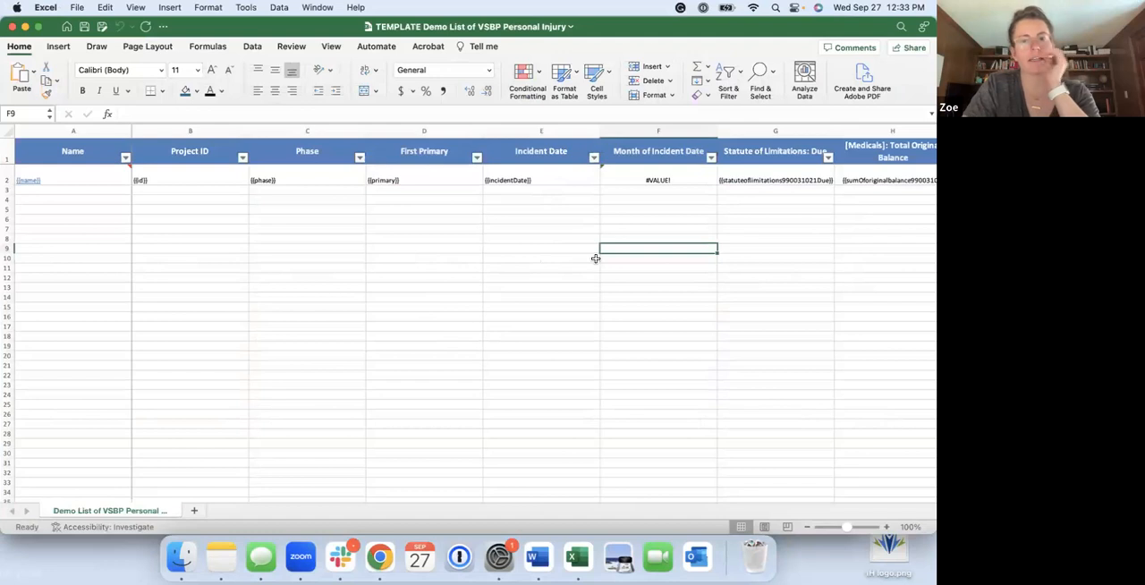
scroll(582, 230, "right", 4)
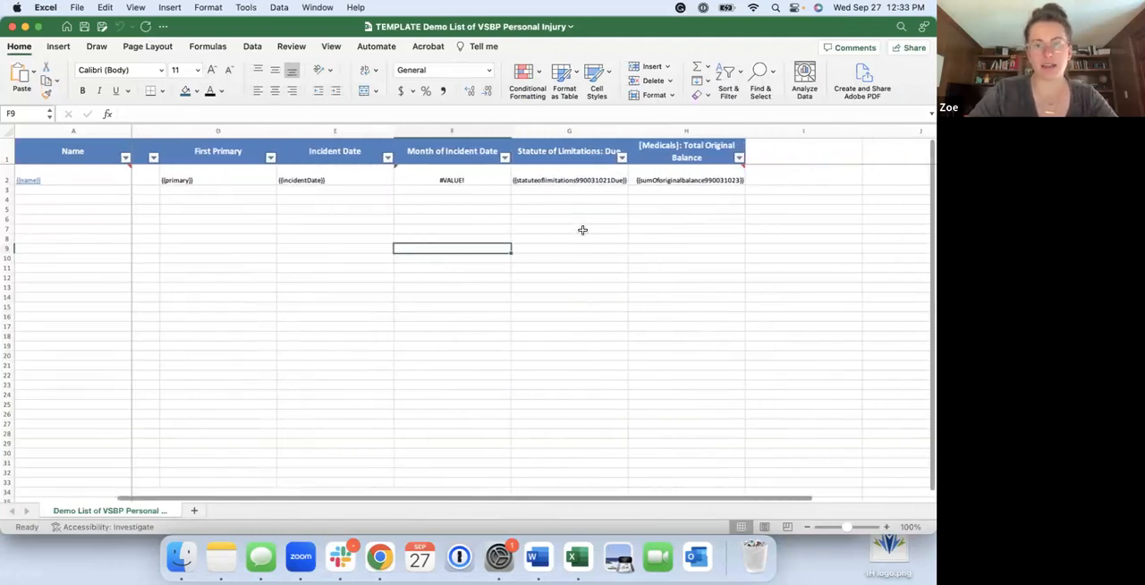
scroll(583, 230, "left", 1)
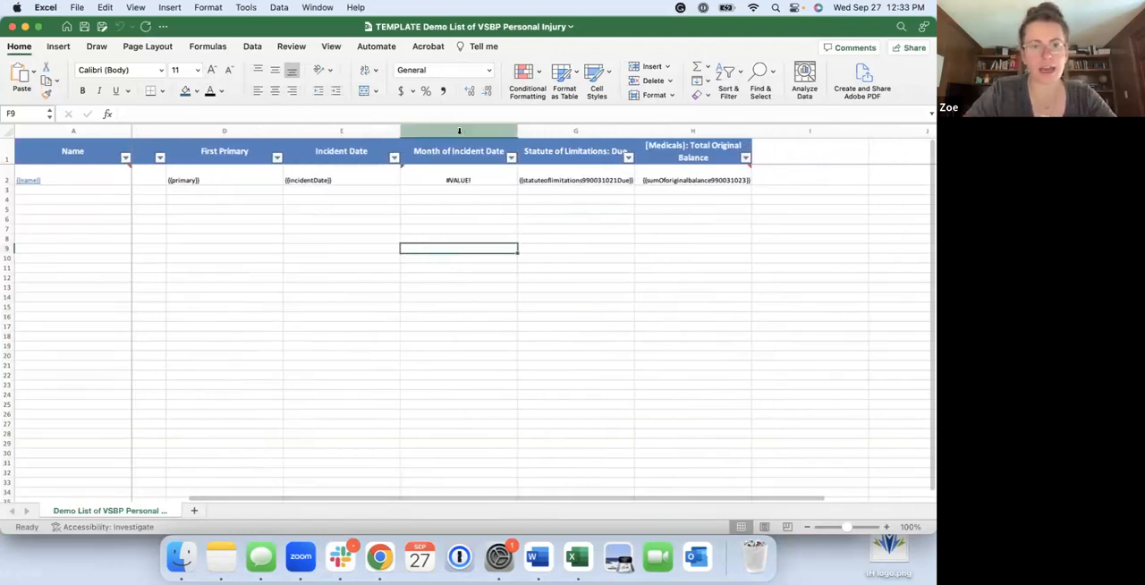
Rename the Month of Incident Date header in F1 as "HELPER Month of Incident Date"
left_click(459, 131)
left_click(459, 152)
left_click(121, 113)
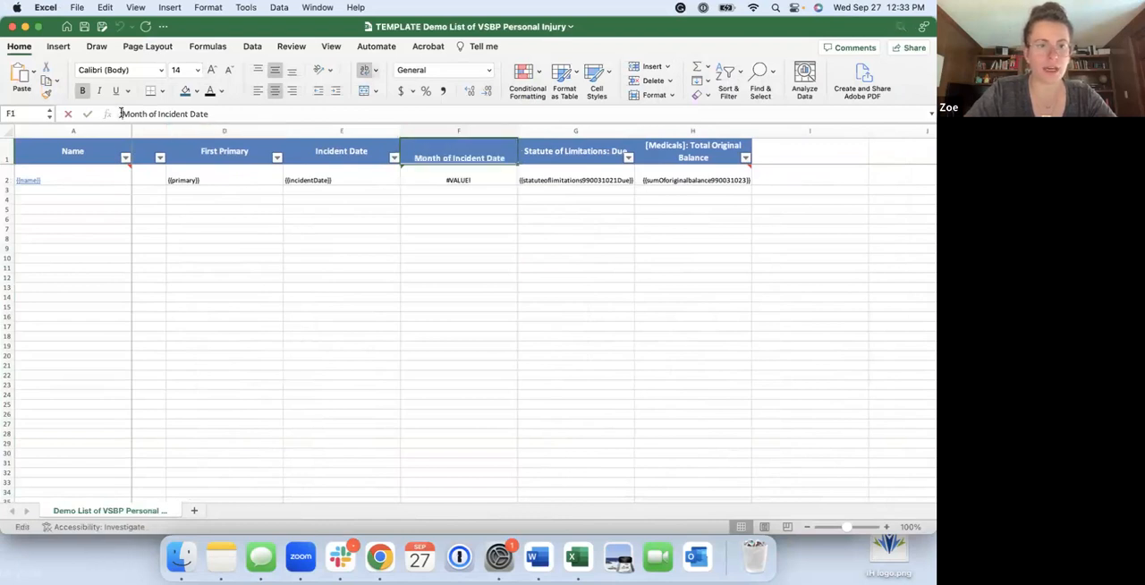
type("HELPER")
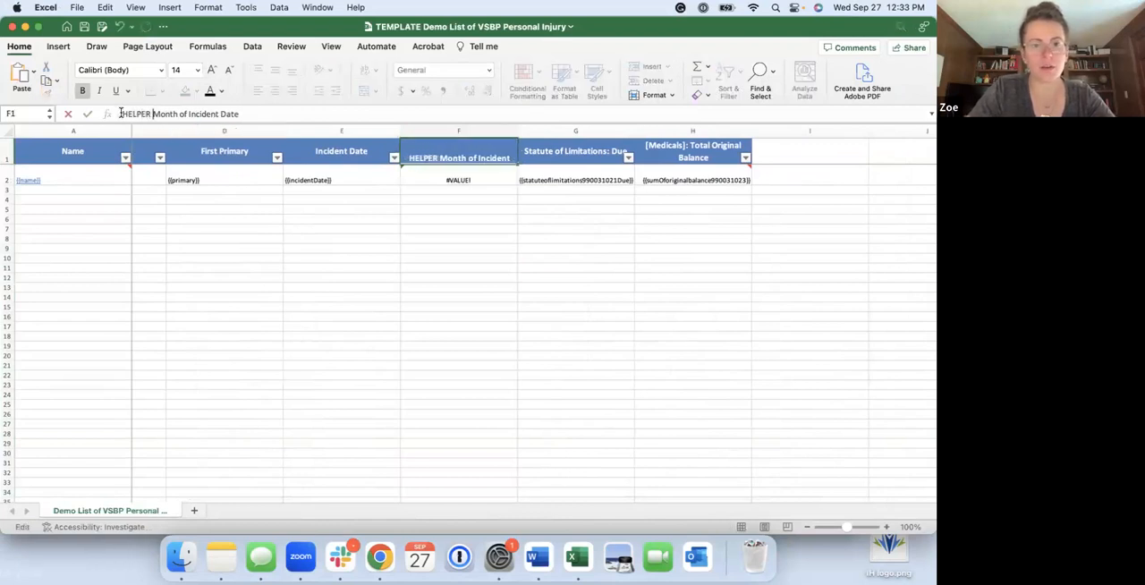
key("Return")
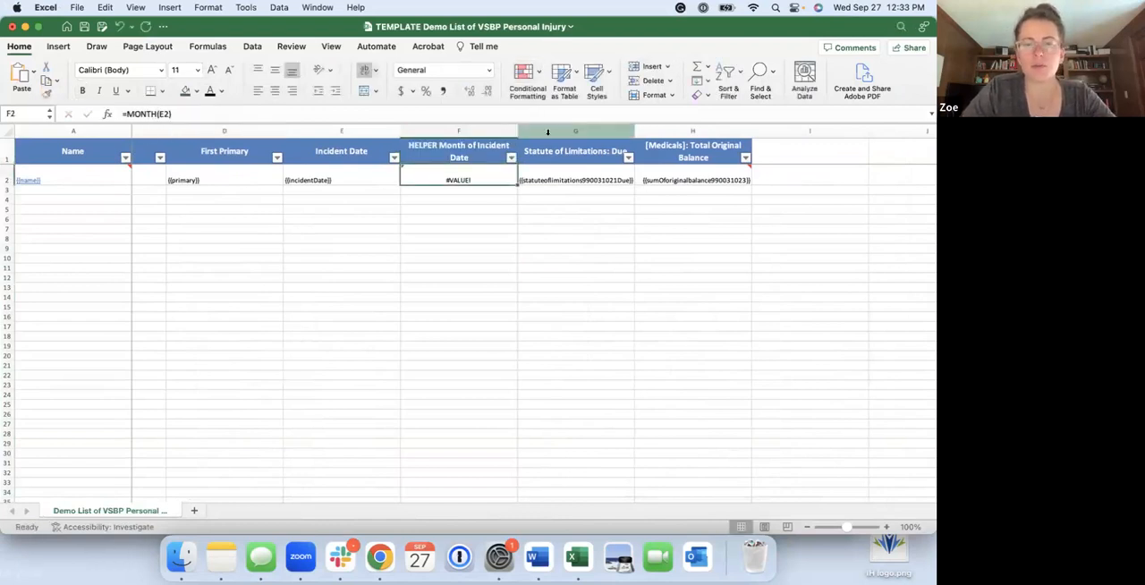
Insert a column before Statute of Limitations: Due and head it "HELPER Year of Incident Date"
left_click(556, 132)
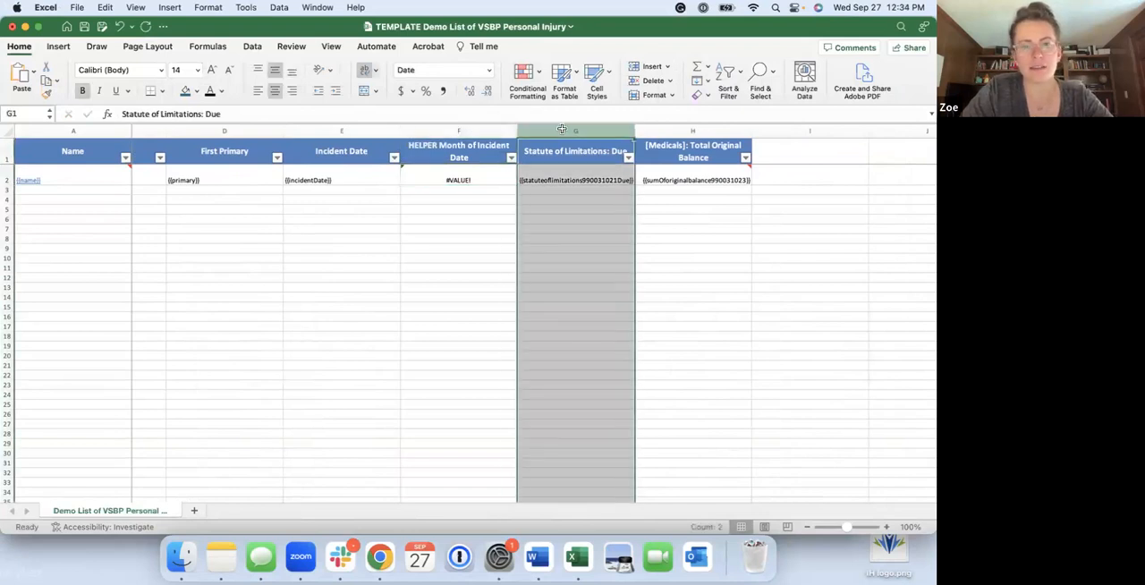
right_click(564, 131)
left_click(577, 202)
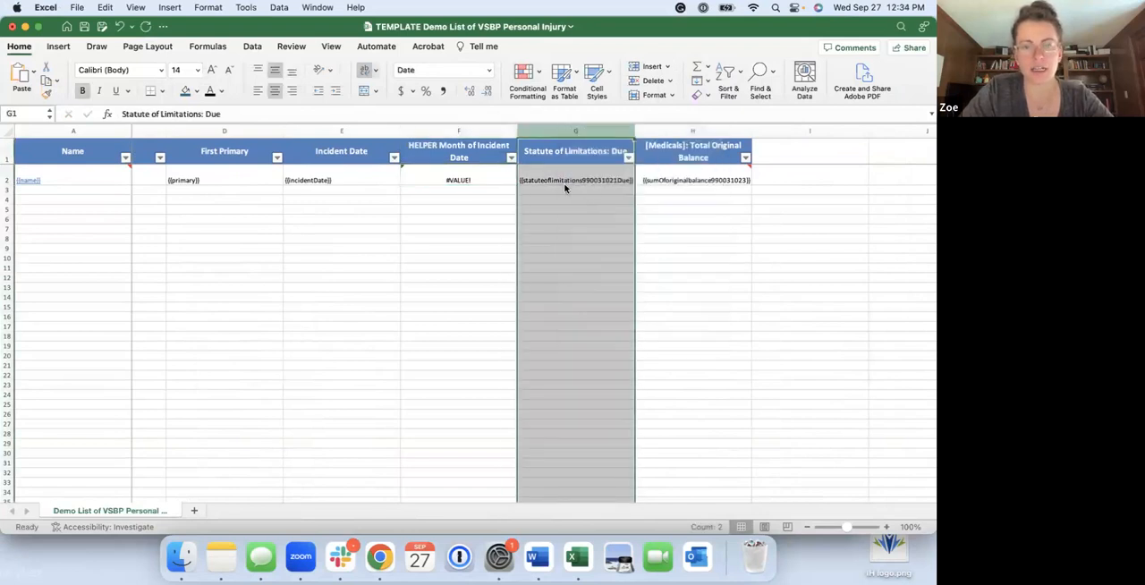
type("HEL")
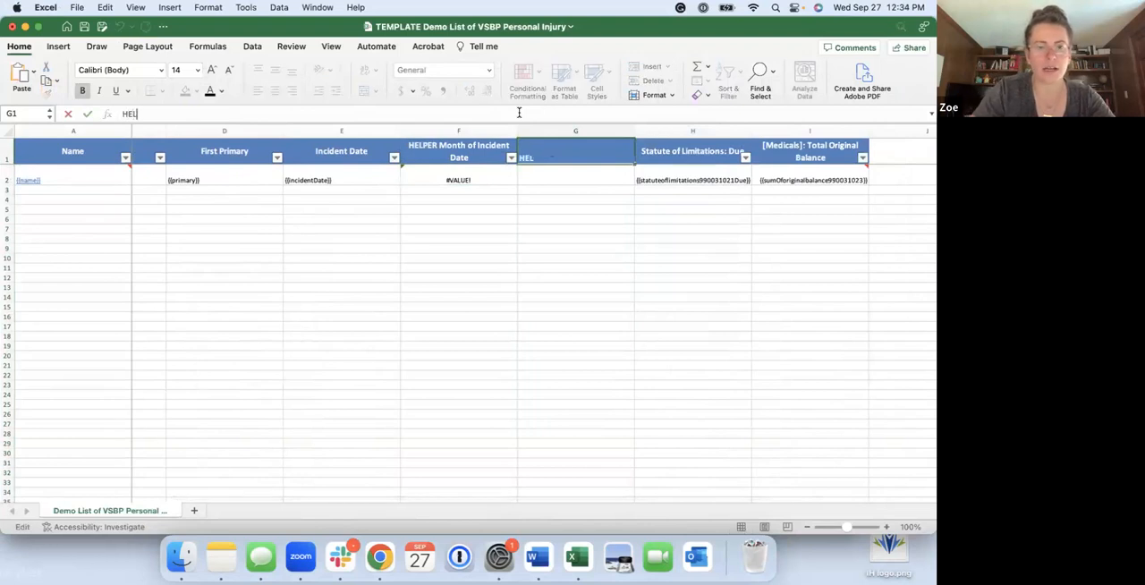
type("PER Ye")
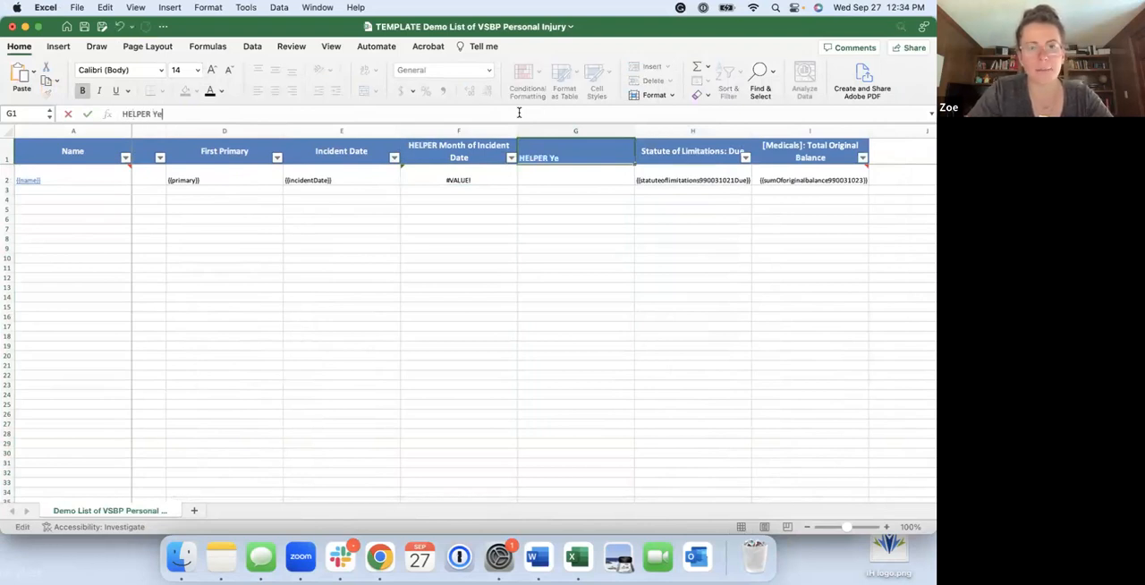
type("ar of ")
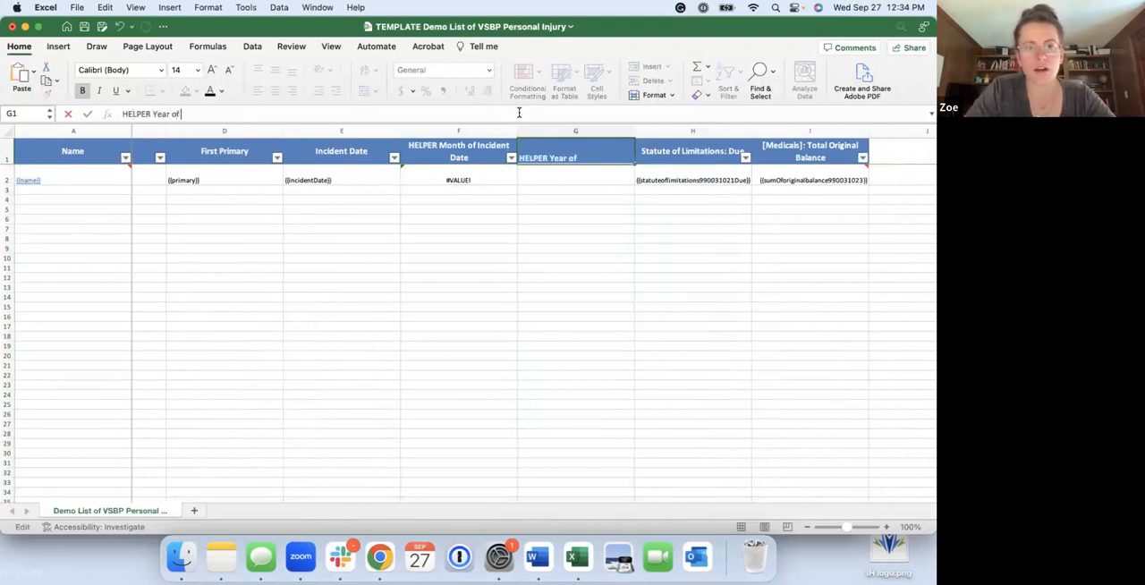
type("Incident Date")
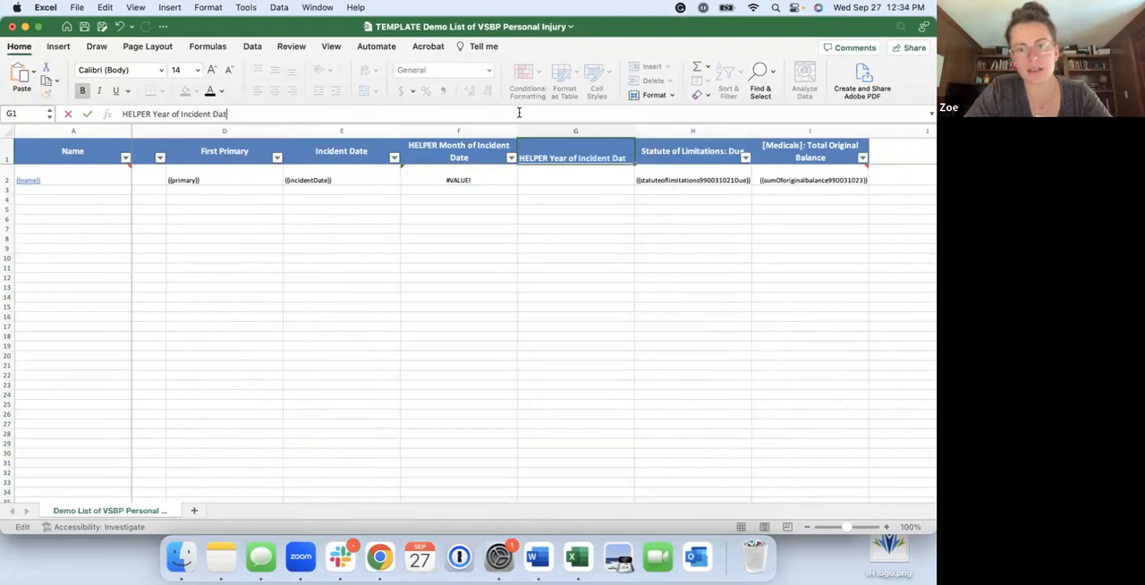
Enter the formula =YEAR(E2) in G2 under the HELPER Year of Incident Date header
left_click(597, 179)
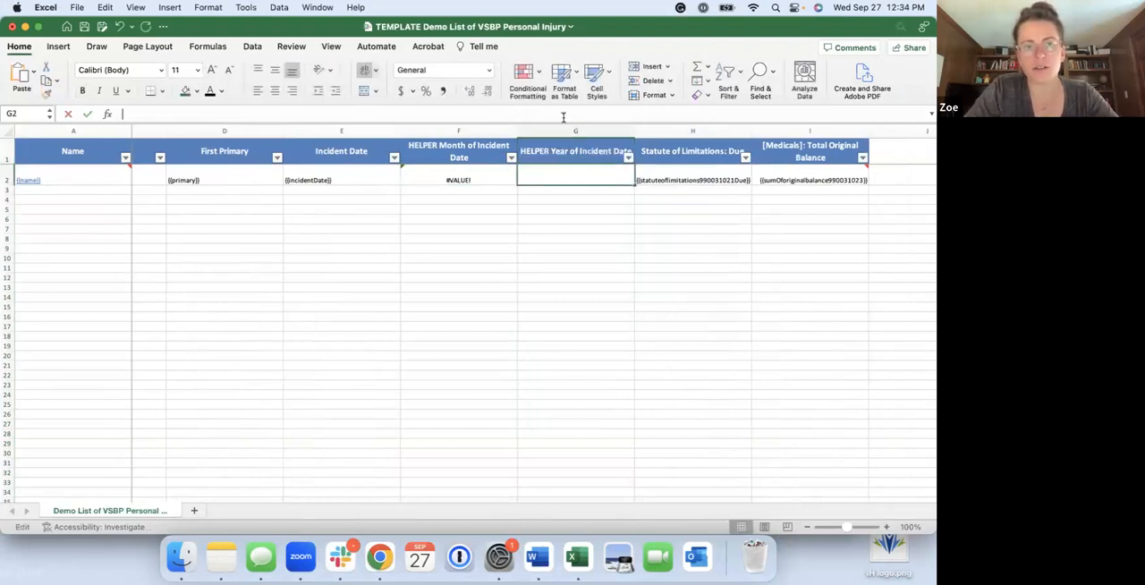
type("=")
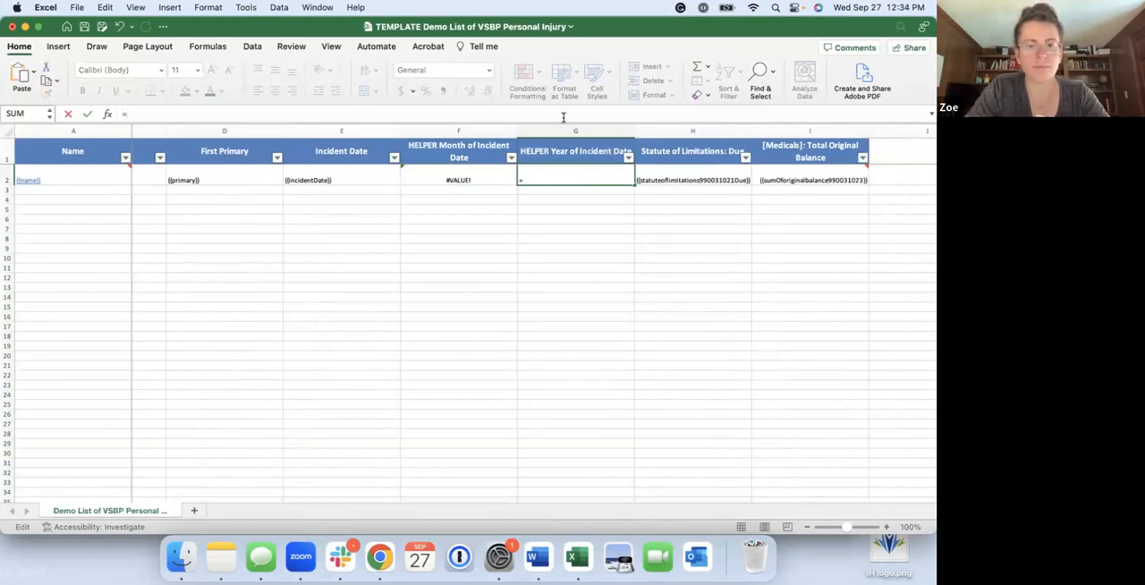
type("YEA")
key("BackSpace")
key("BackSpace")
type("EAR")
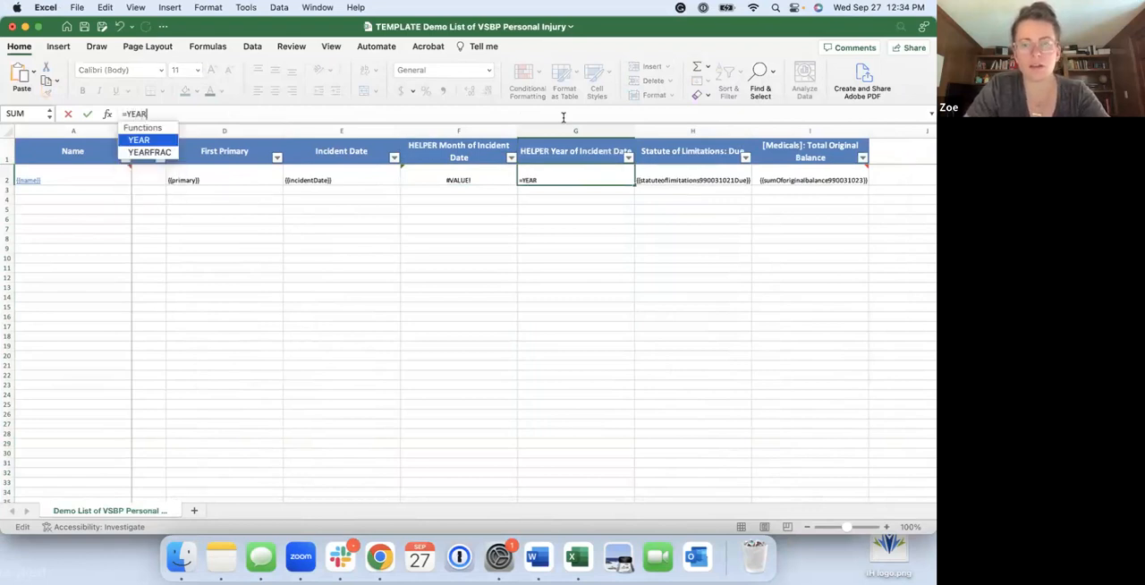
type("(")
left_click(379, 172)
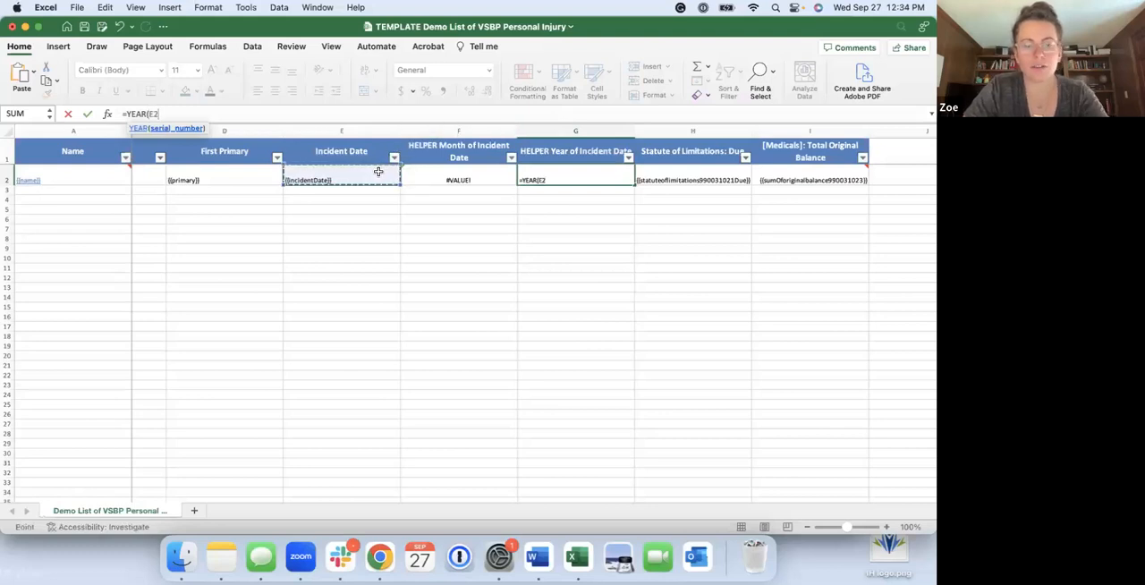
type(")")
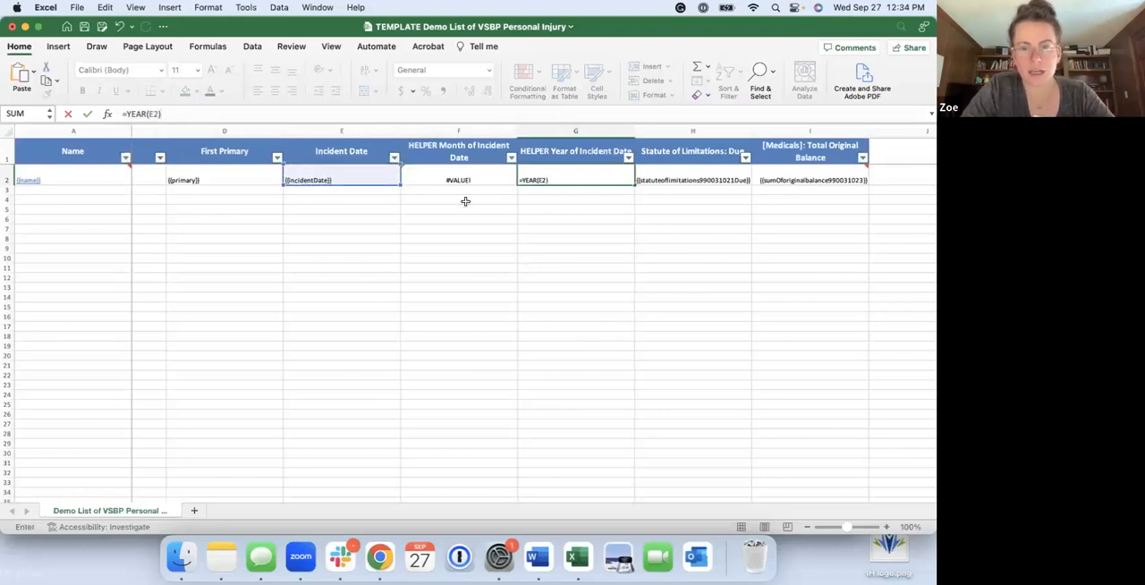
left_click(603, 193)
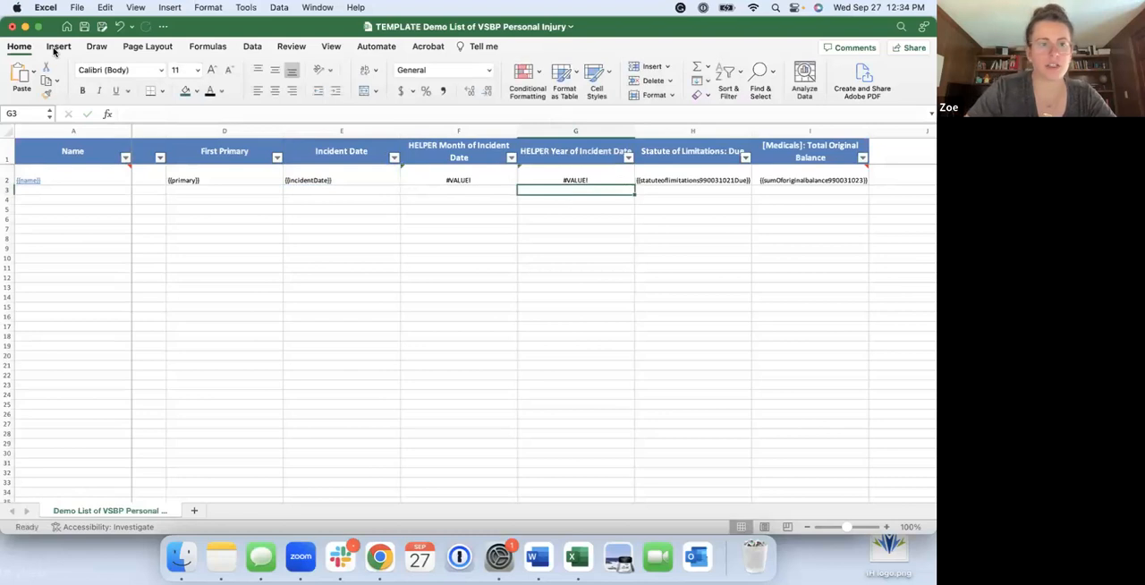
Open "Demo List of VSBP Personal Injury 2023-09-27 1224.xlsx" from Finder's recent files and insert two blank columns before Statute of Limitations: Due
left_click(181, 557)
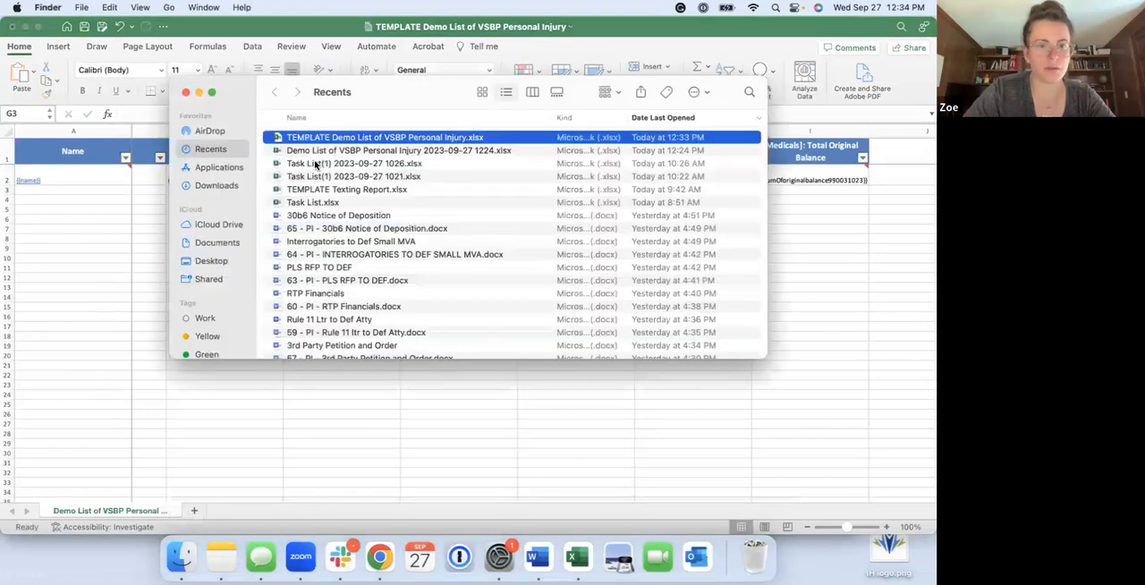
double_click(318, 151)
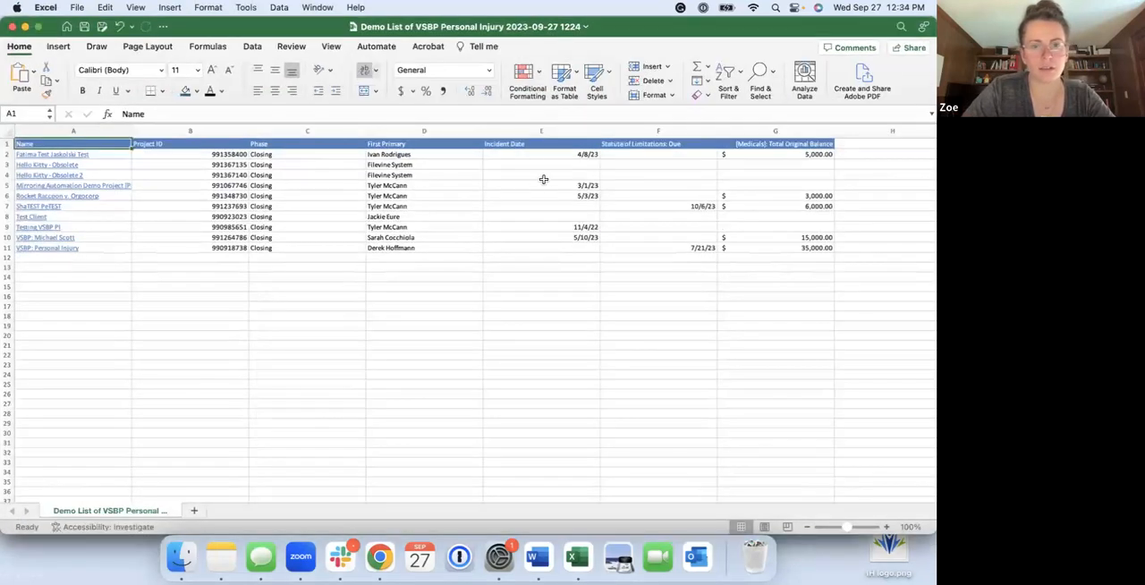
left_click(649, 131)
right_click(648, 132)
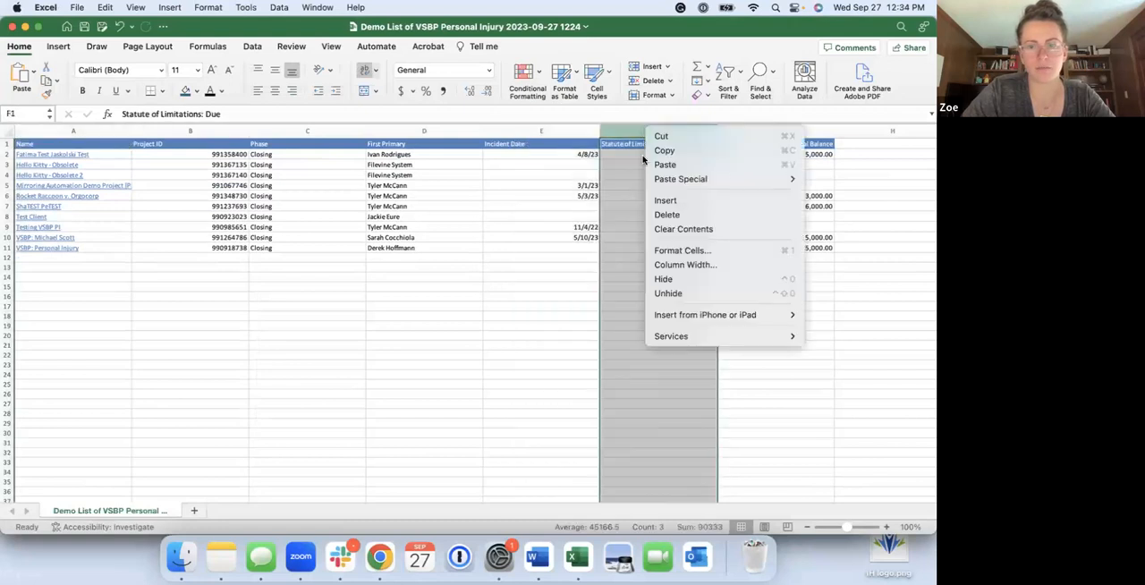
left_click(666, 200)
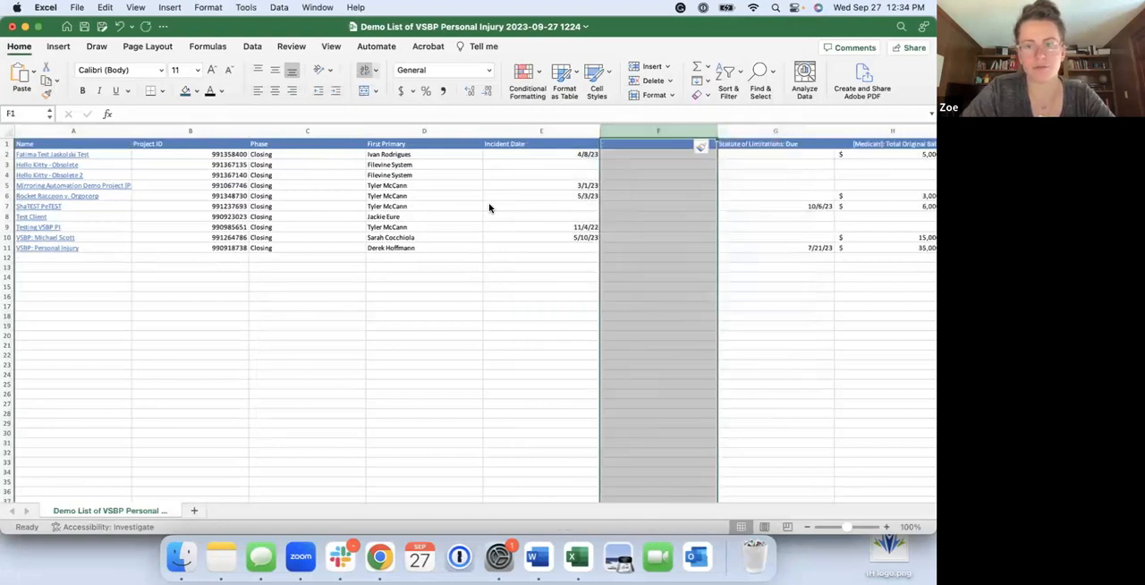
scroll(594, 158, "right", 3)
right_click(597, 132)
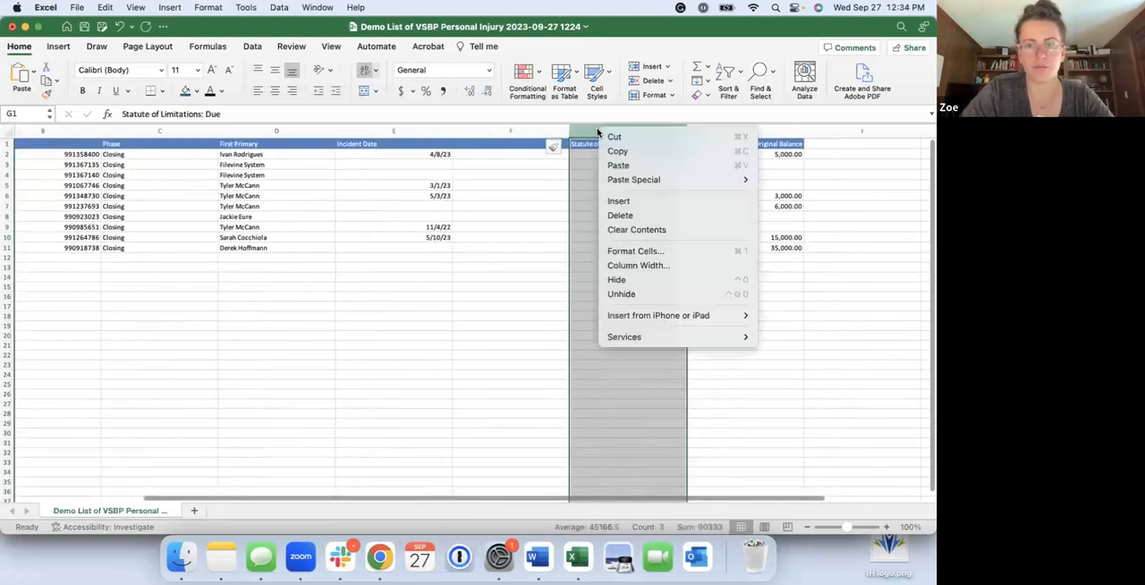
left_click(649, 203)
Enter the formula =TEXT(E2,"mmm") in F2 to extract the month from the incident date
left_click(502, 154)
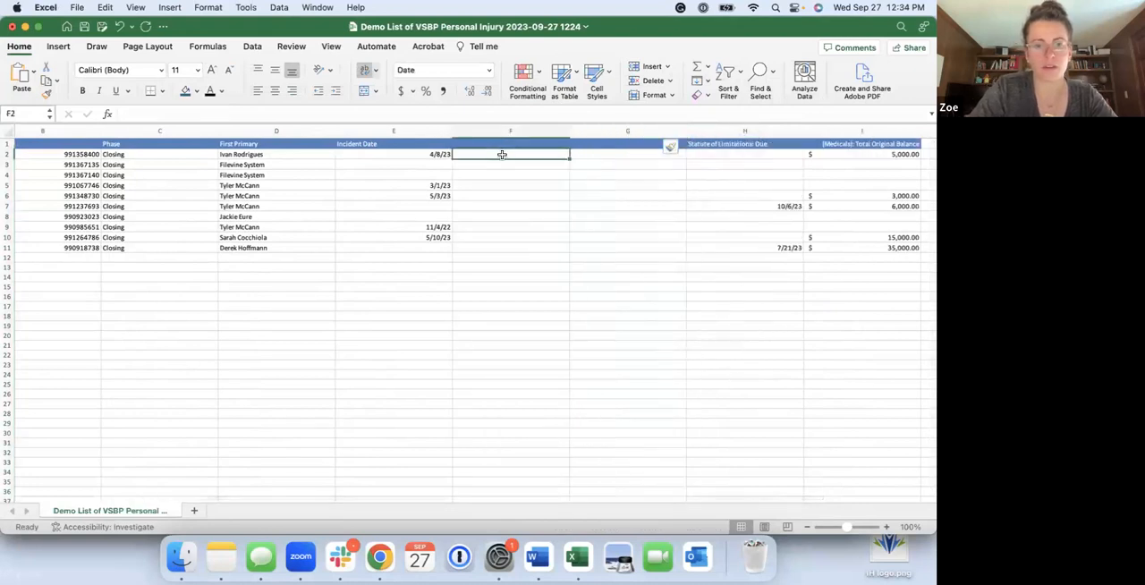
type("=")
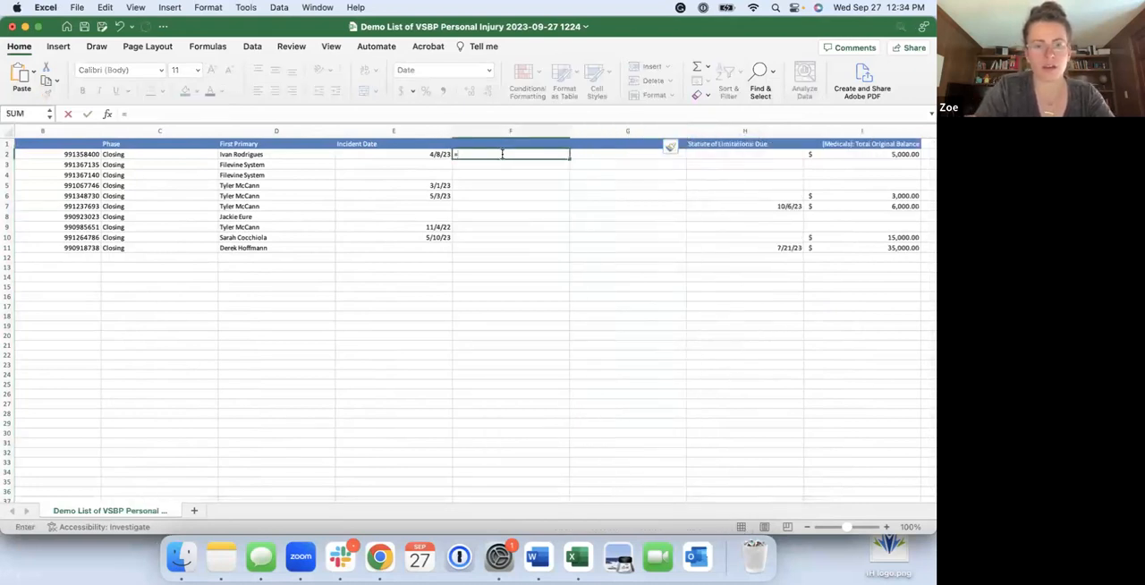
type("TEXT(")
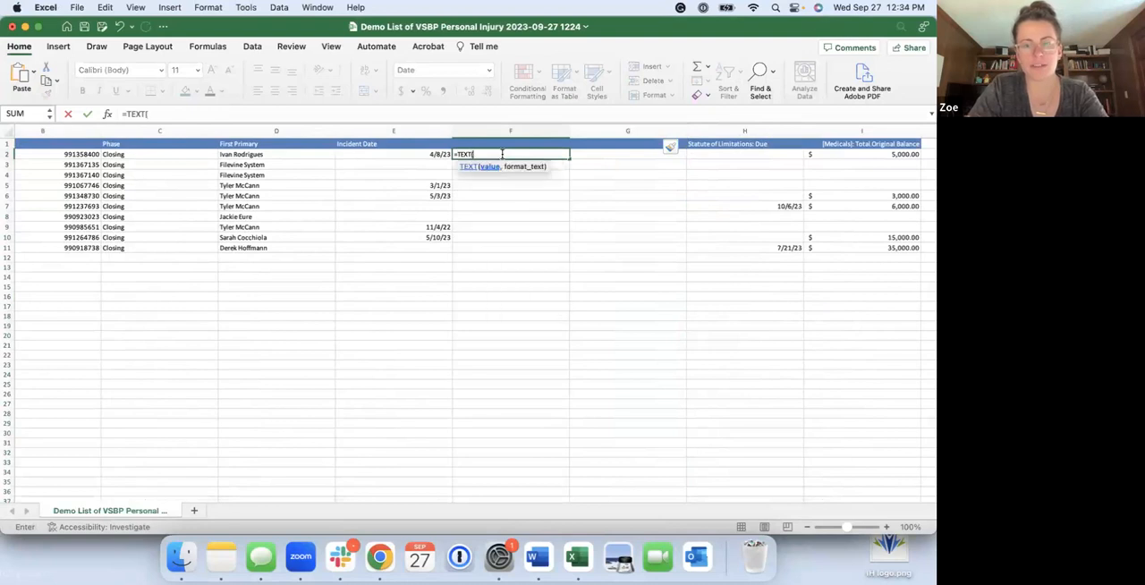
left_click(405, 156)
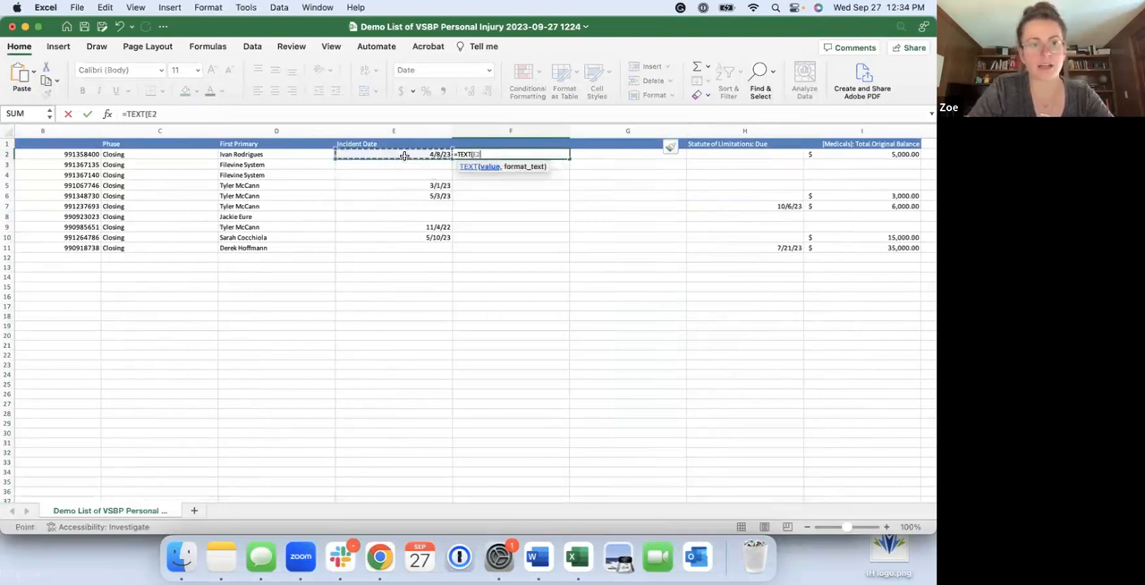
type(",\"mmm")
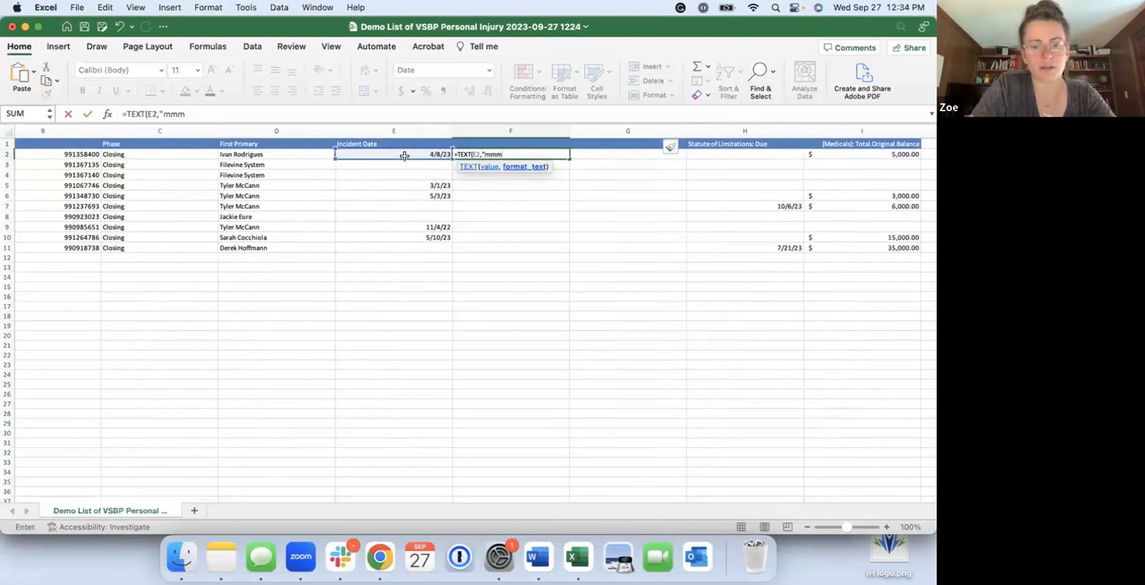
type("\")")
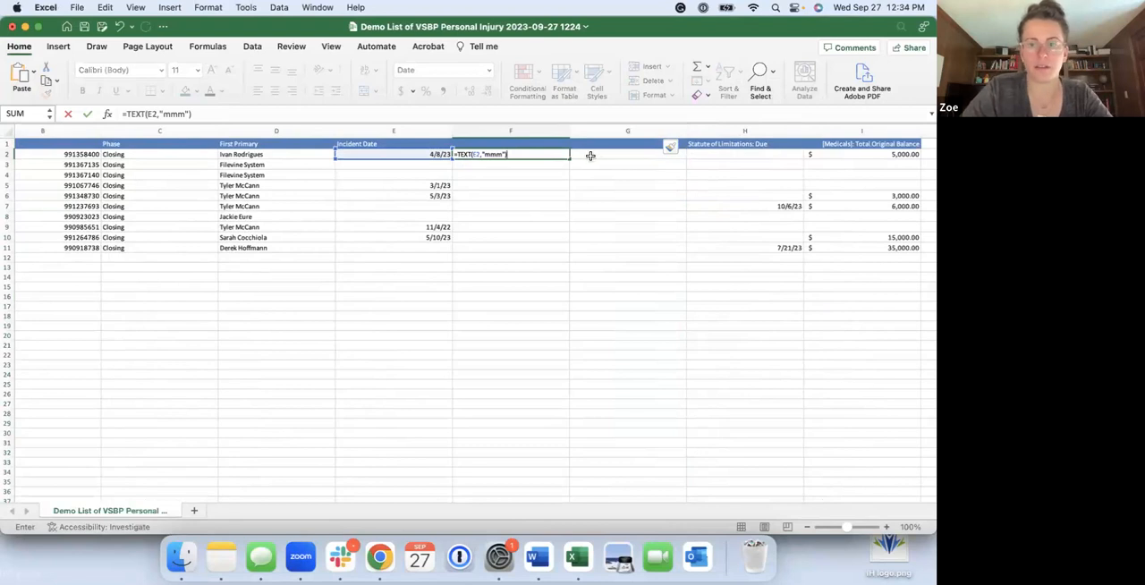
key("Return")
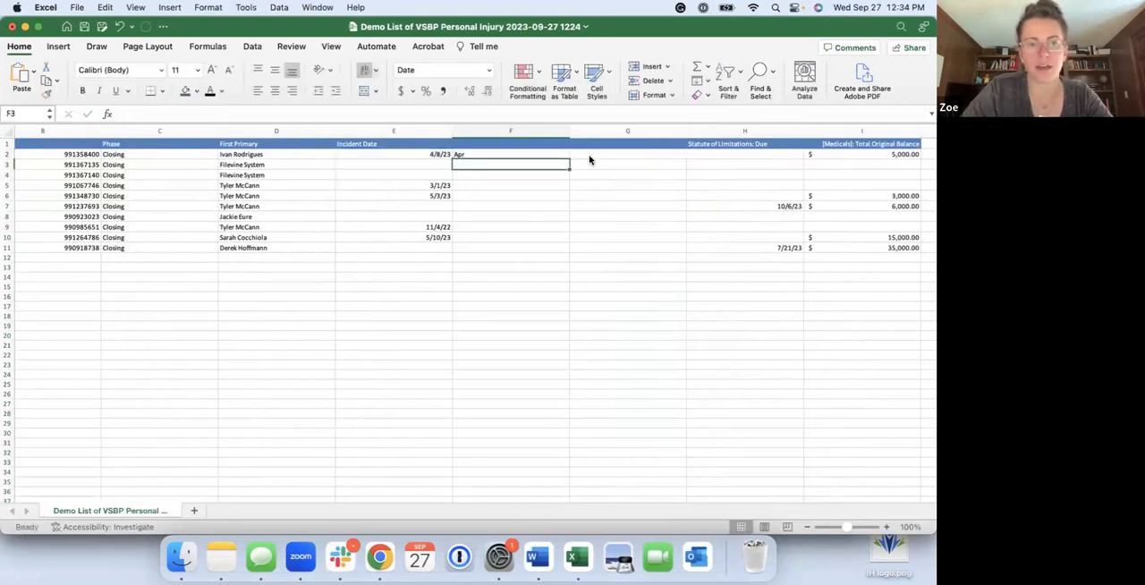
Enter the formula =YEAR(E2) in G2 to extract the year from the incident date
left_click(596, 156)
type("=YEAR")
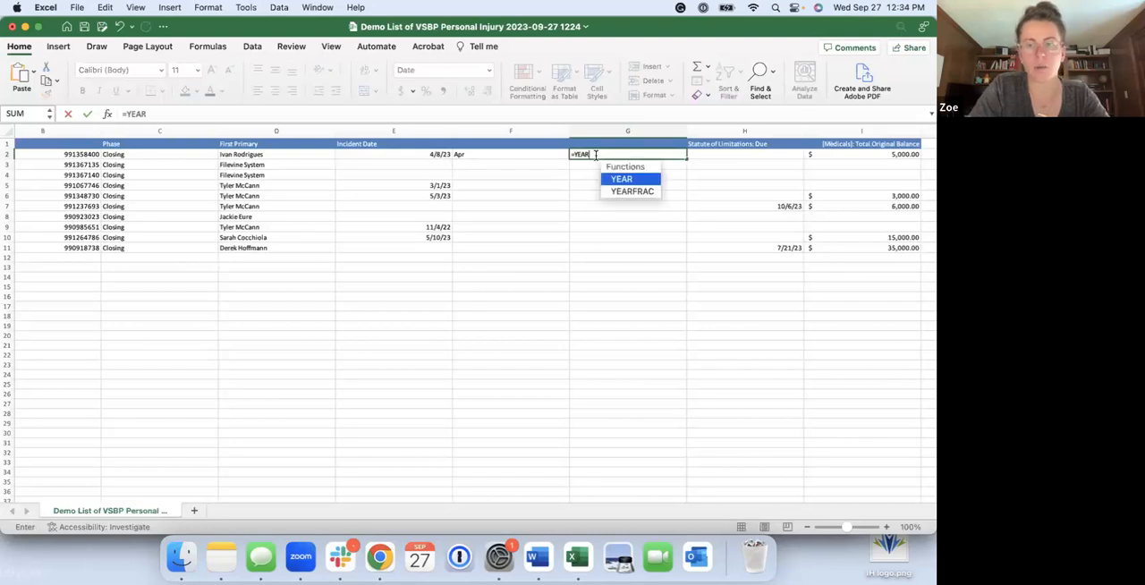
type("(")
left_click(436, 155)
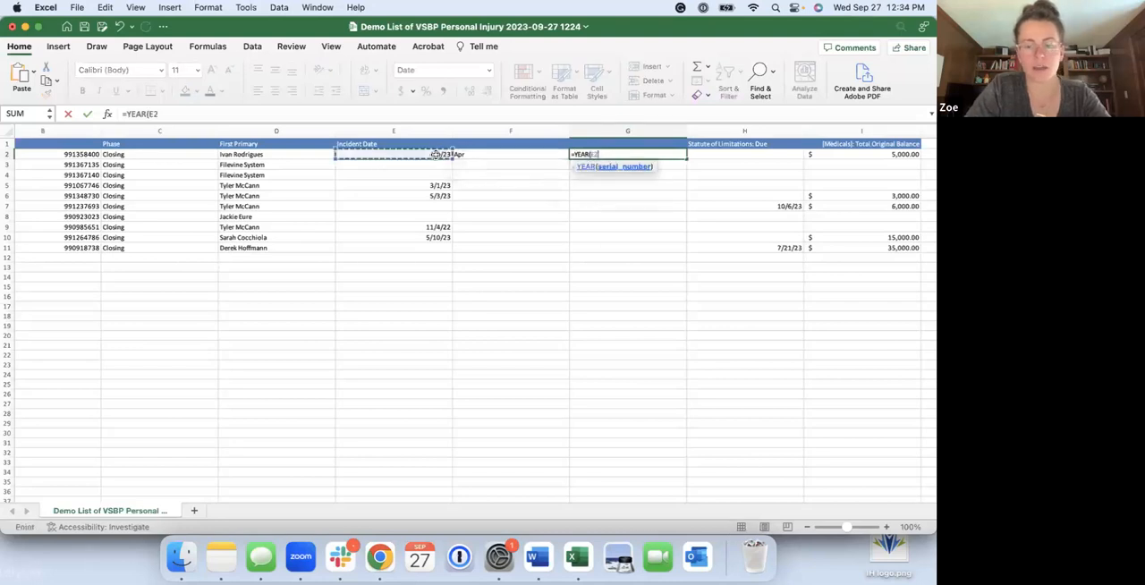
key("Return")
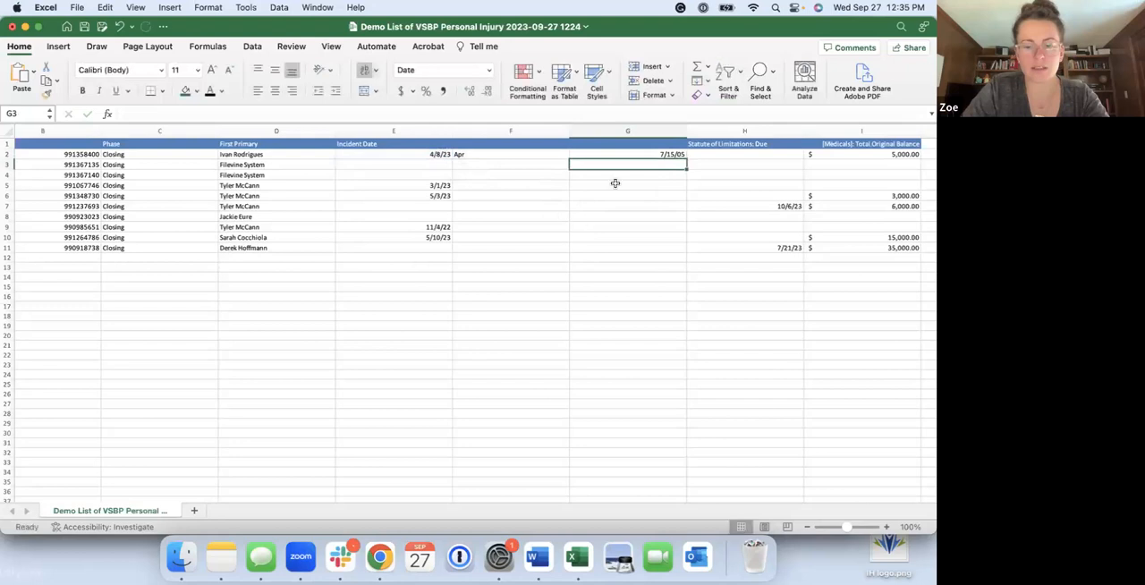
Format column G as Number with no decimal places
left_click(625, 153)
left_click(627, 130)
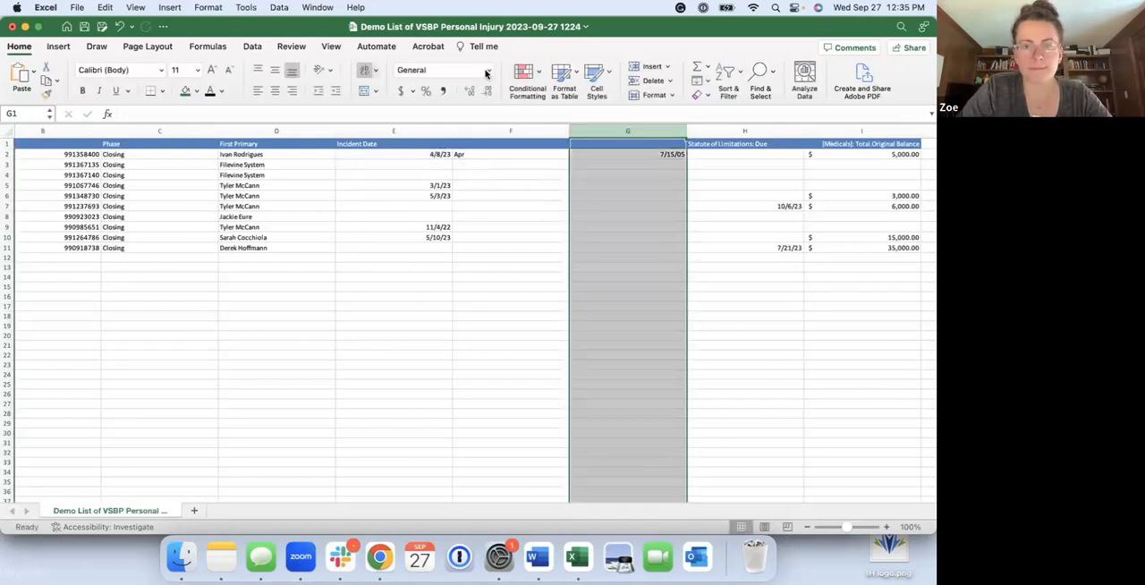
left_click(488, 69)
left_click(450, 112)
left_click(660, 186)
left_click(658, 130)
left_click(486, 93)
left_click(486, 93)
left_click(706, 176)
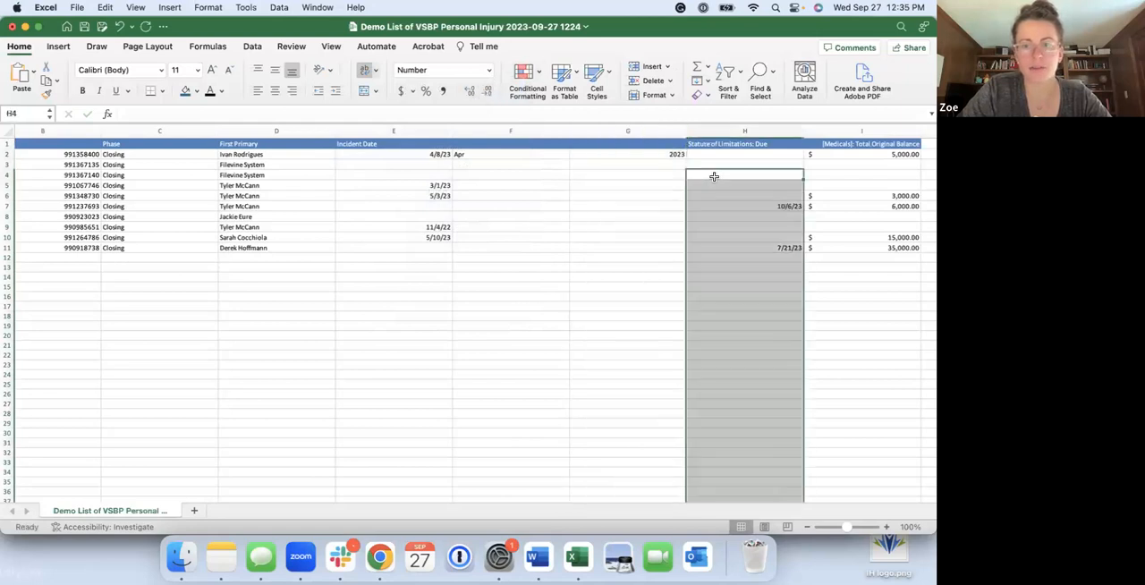
Fill the month formula in F2 and the year formula in G2 down through row 11
left_click(524, 132)
left_click(552, 156)
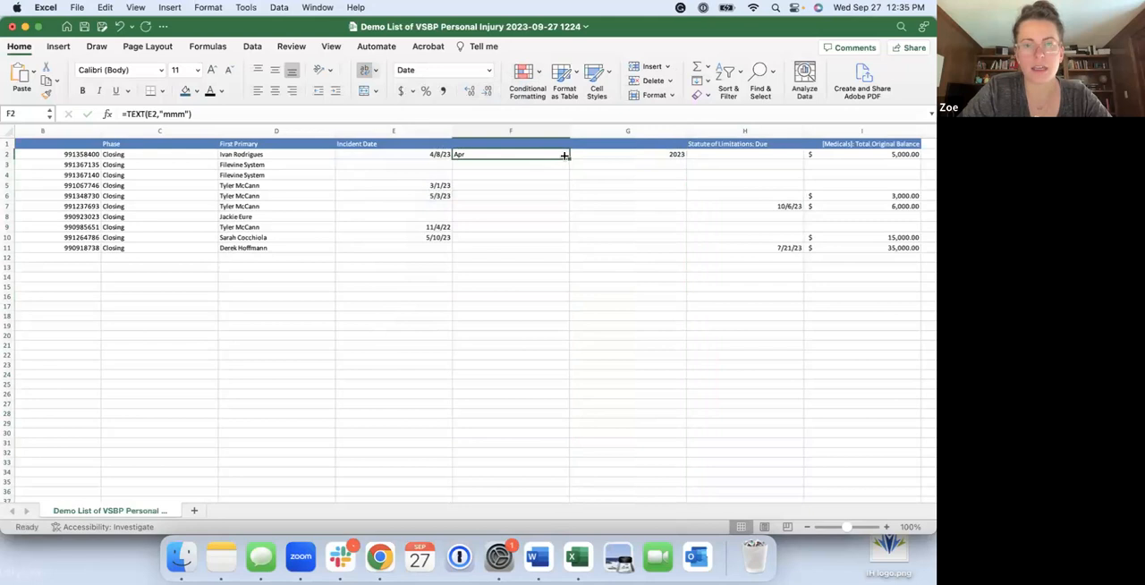
double_click(569, 156)
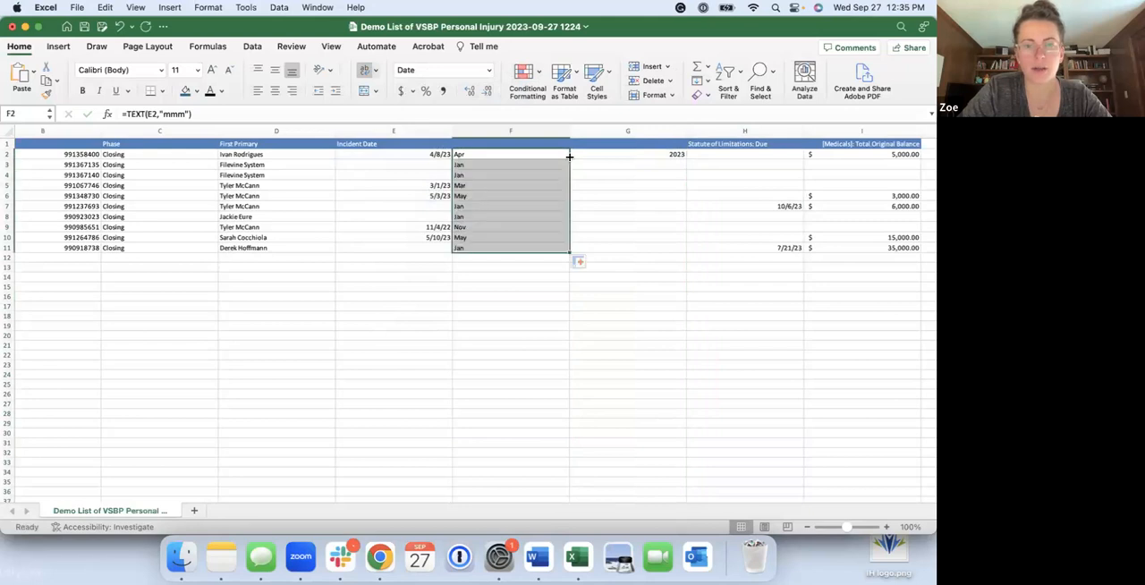
left_click(495, 167)
left_click(650, 153)
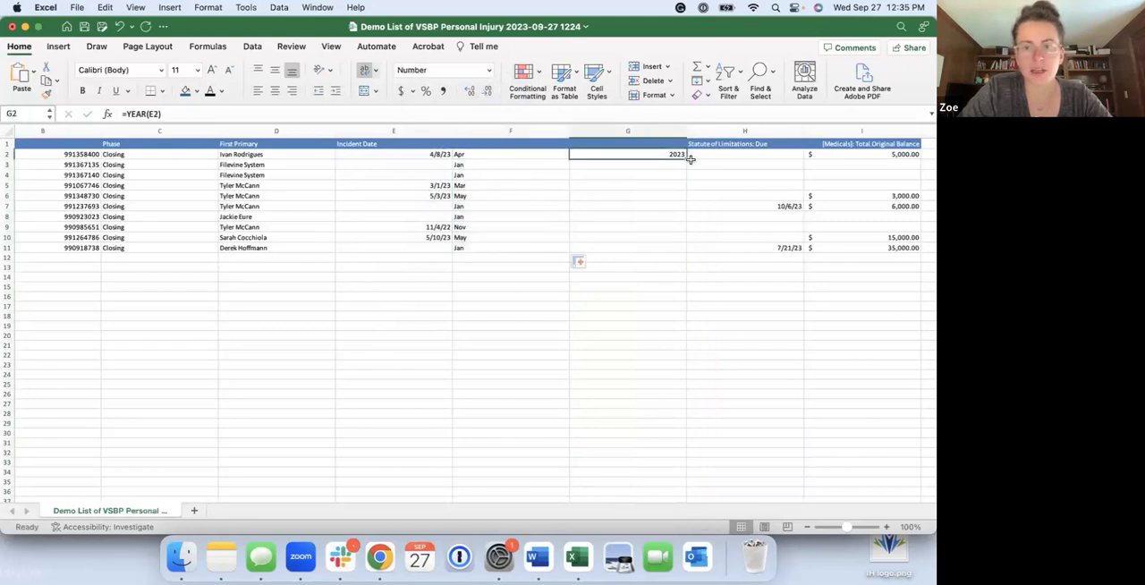
double_click(686, 158)
left_click(645, 306)
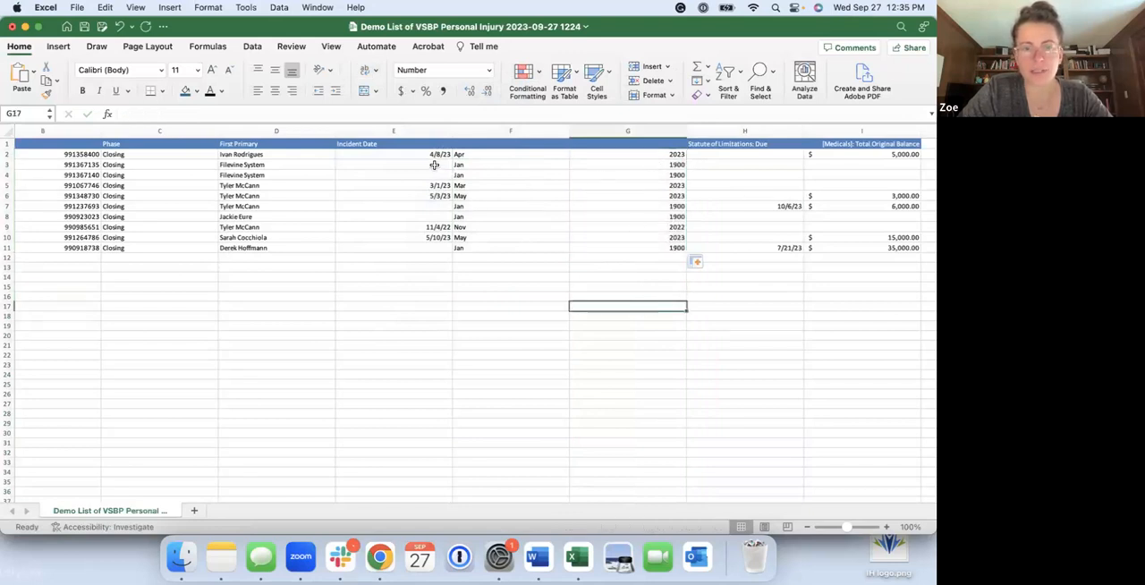
Try to wrap the month formula in F3 with a blank check as =IF(ISBLANK(E3," ",TEXT(E3,"mmm"))
left_click(478, 165)
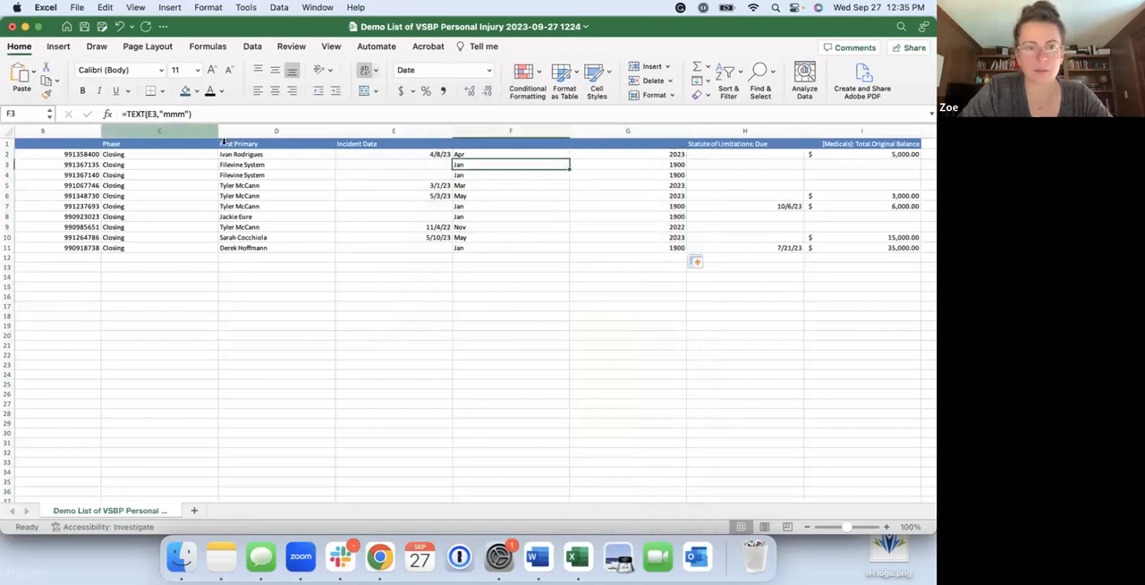
left_click(127, 113)
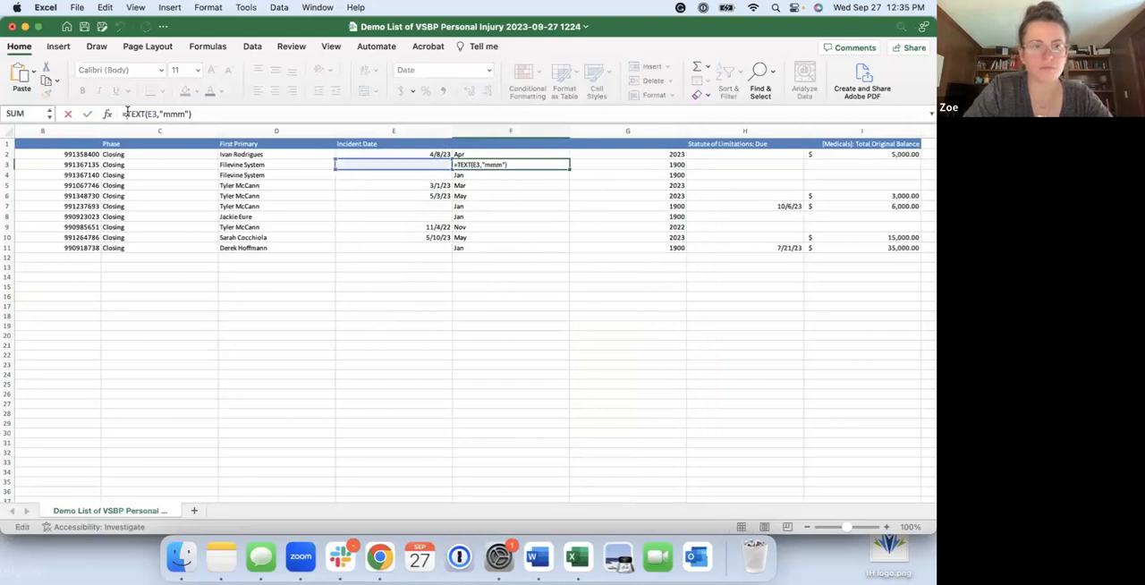
type("IF(")
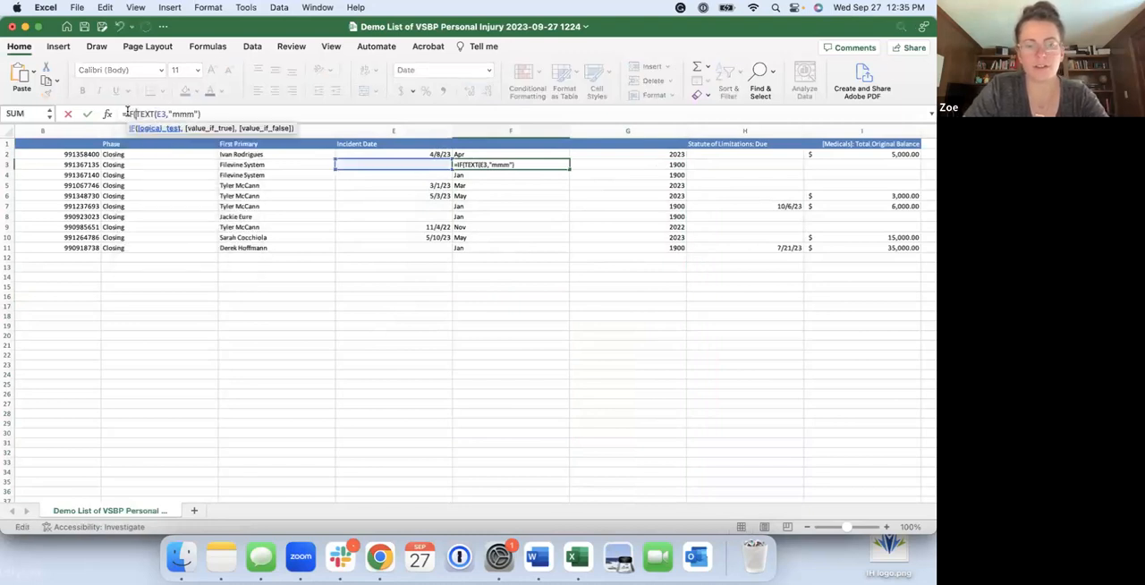
type("ISBLANK")
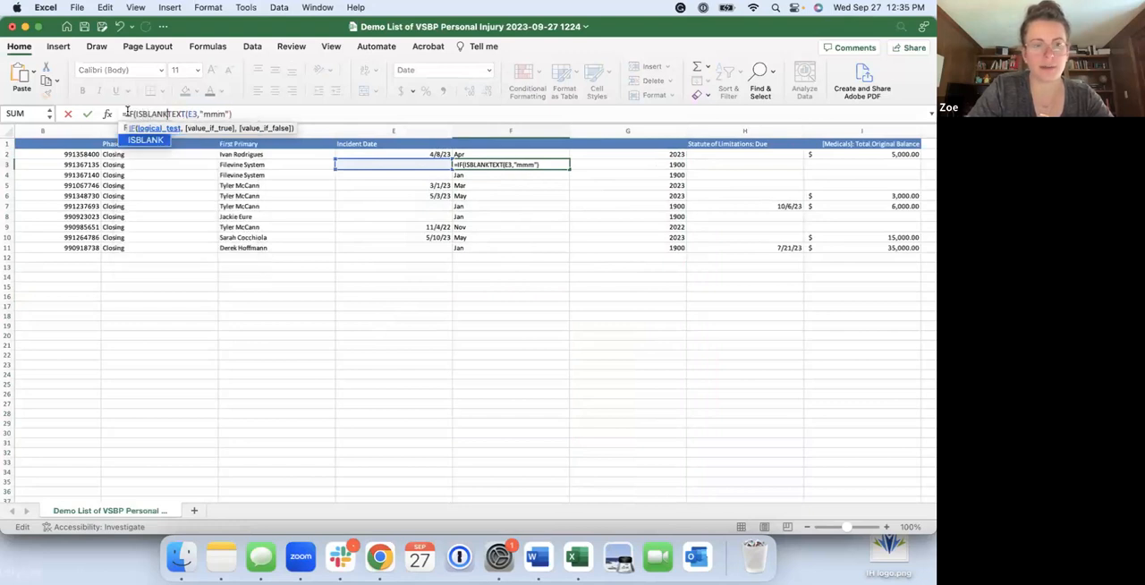
type("(")
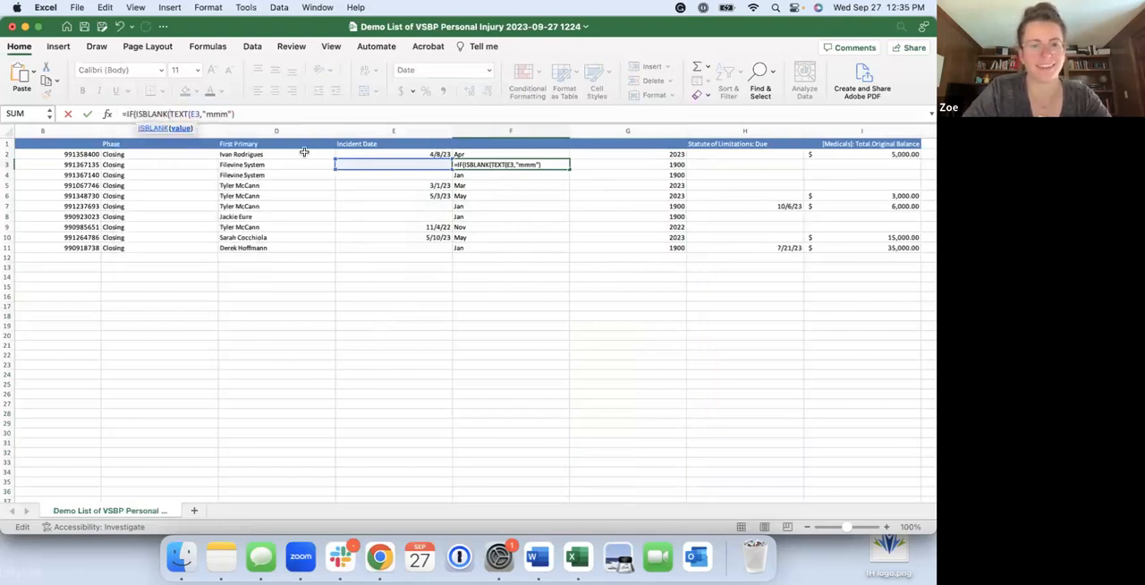
left_click(416, 164)
type(",\" \"")
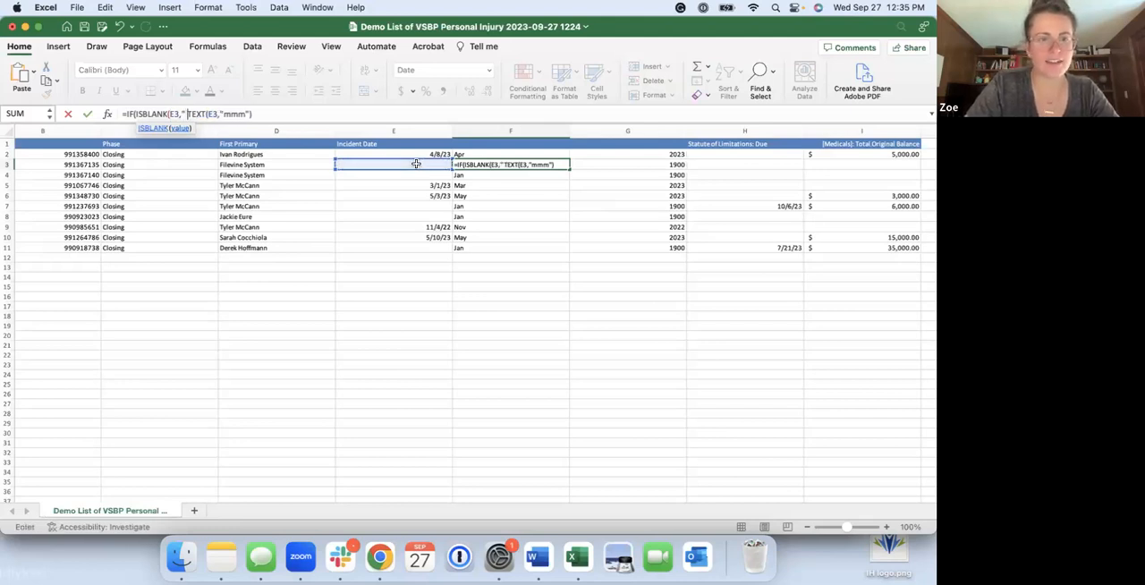
type(",")
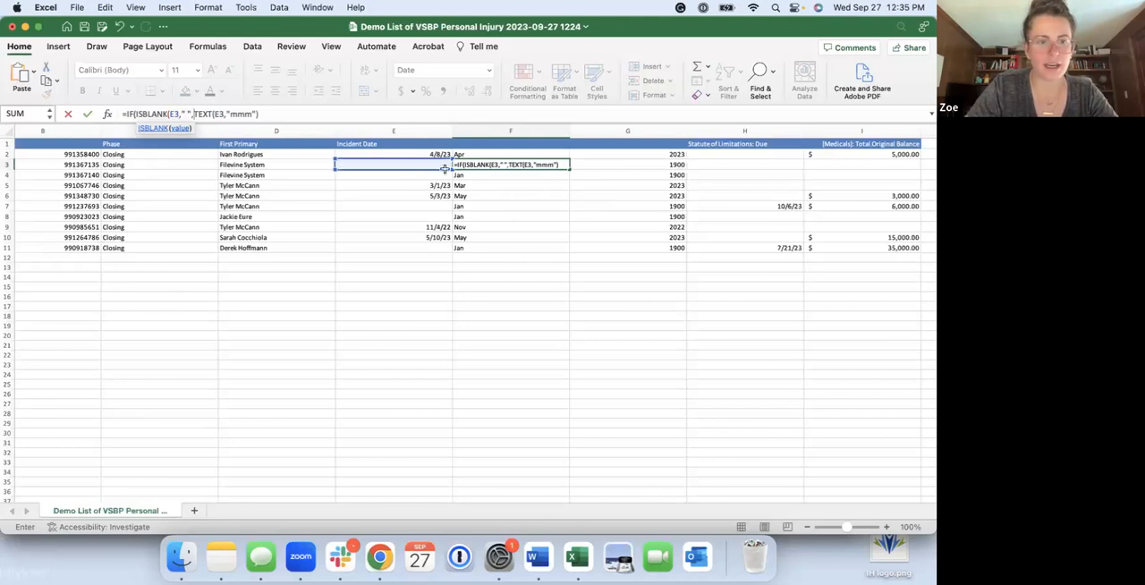
left_click(266, 113)
type(")")
key("Return")
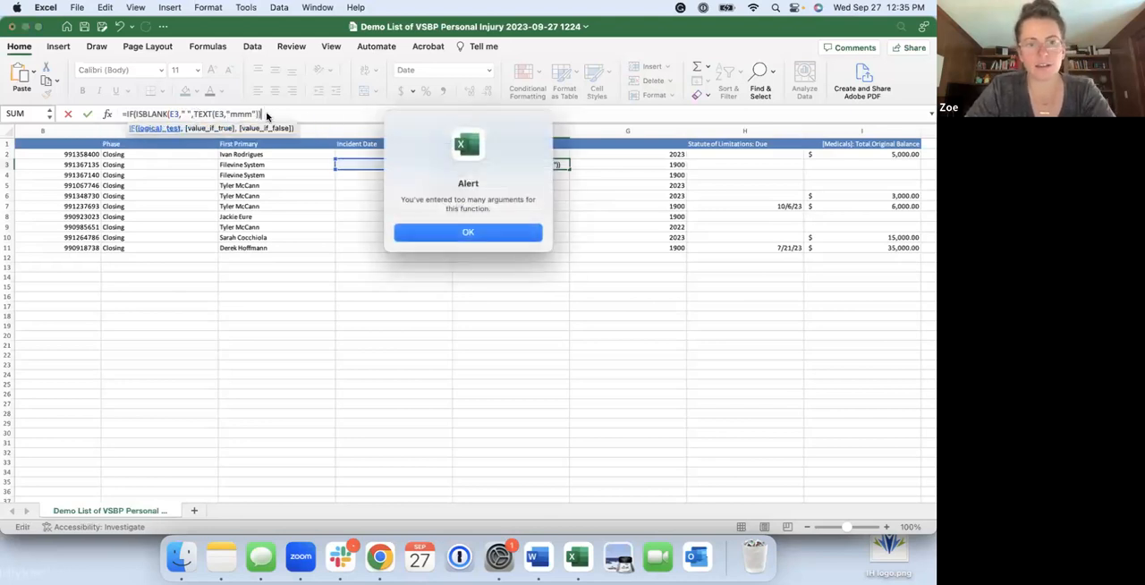
key("Return")
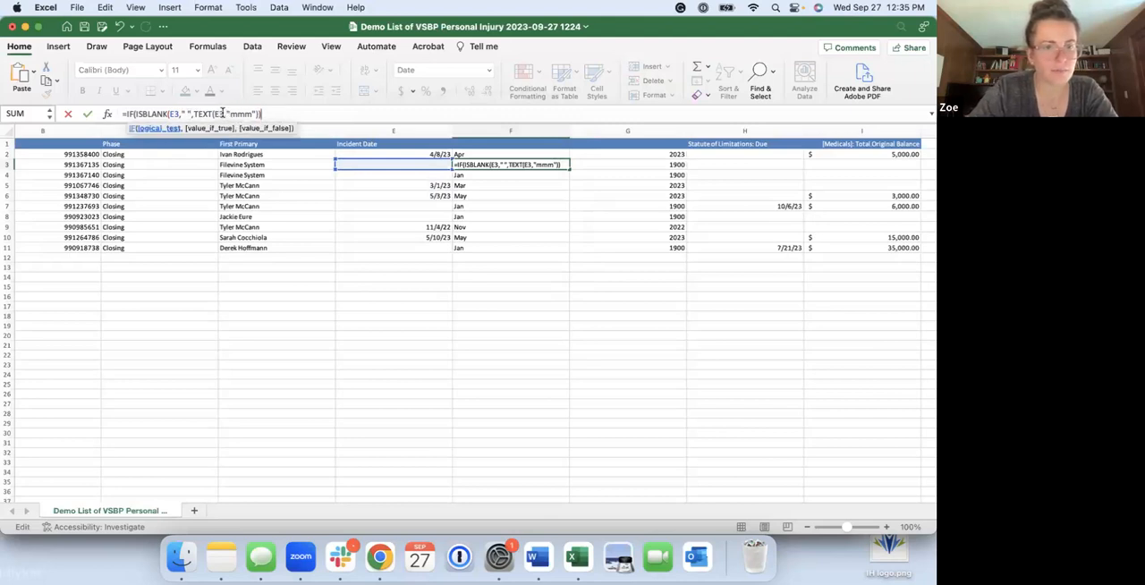
Remove the E3 reference from the TEXT function in F3's formula and try to submit it
left_click(227, 113)
key("BackSpace")
key("BackSpace")
key("BackSpace")
left_click(274, 113)
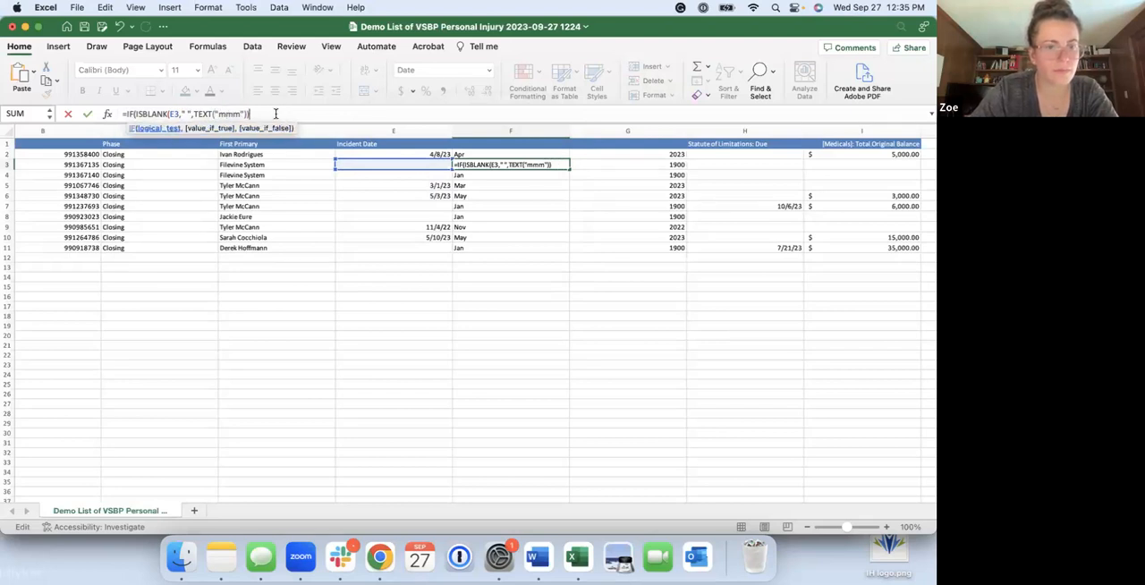
key("Return")
key("Return")
Try to correct the closing parenthesis and commas of the blank check in F3's month formula and submit it
left_click(206, 113)
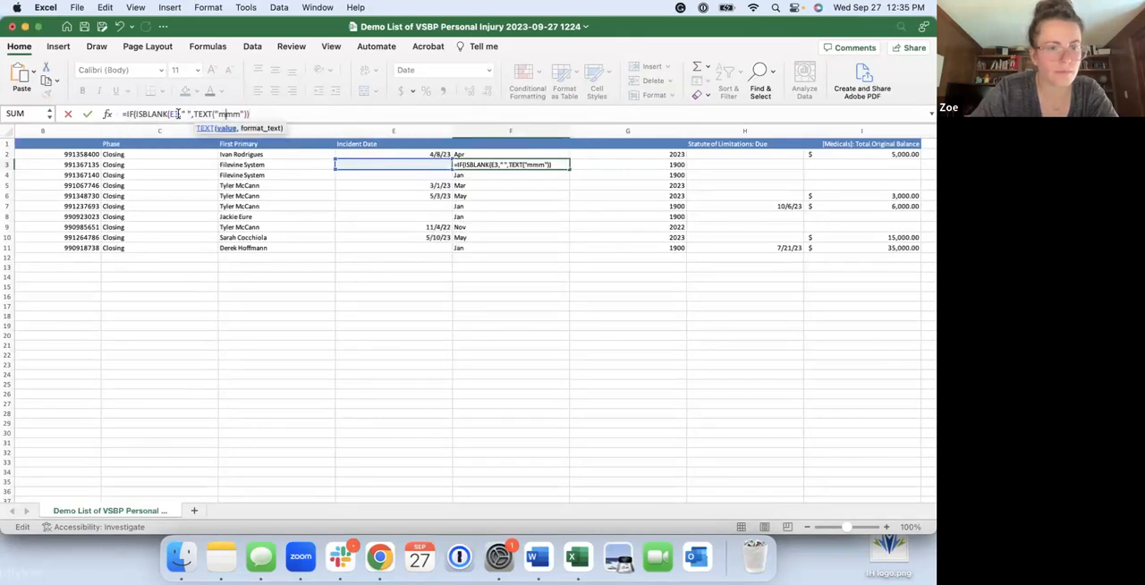
left_click(190, 113)
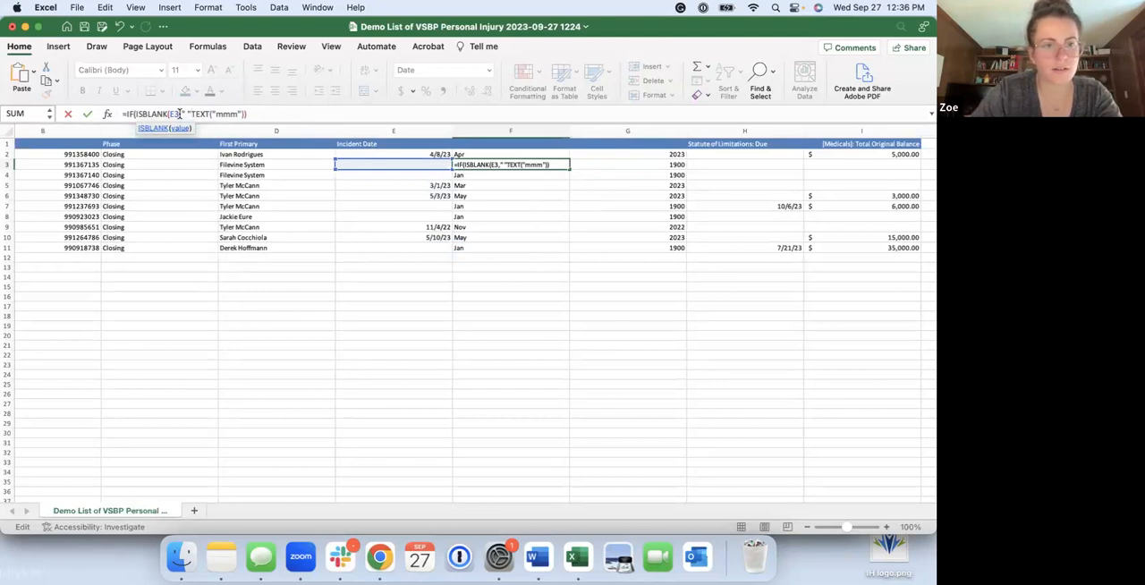
left_click(168, 113)
left_click(178, 114)
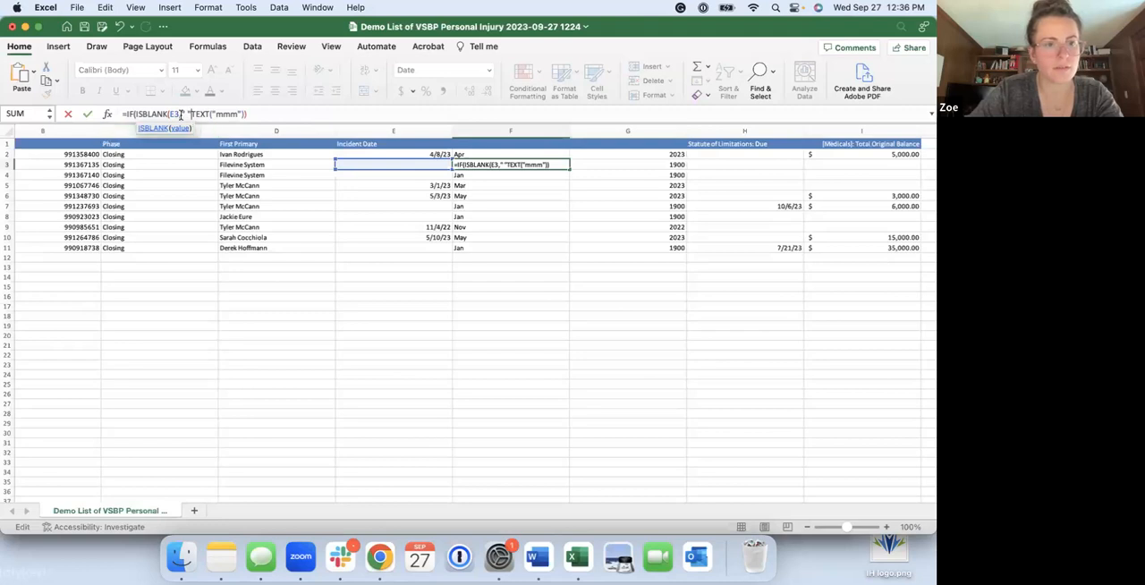
type(")")
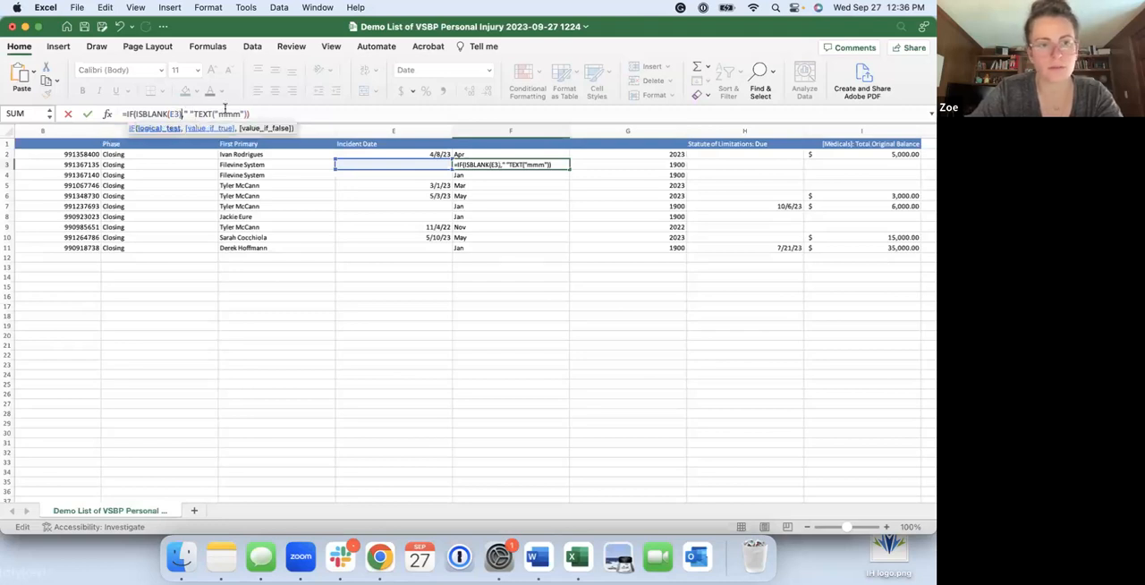
key("Right")
key("BackSpace")
key("BackSpace")
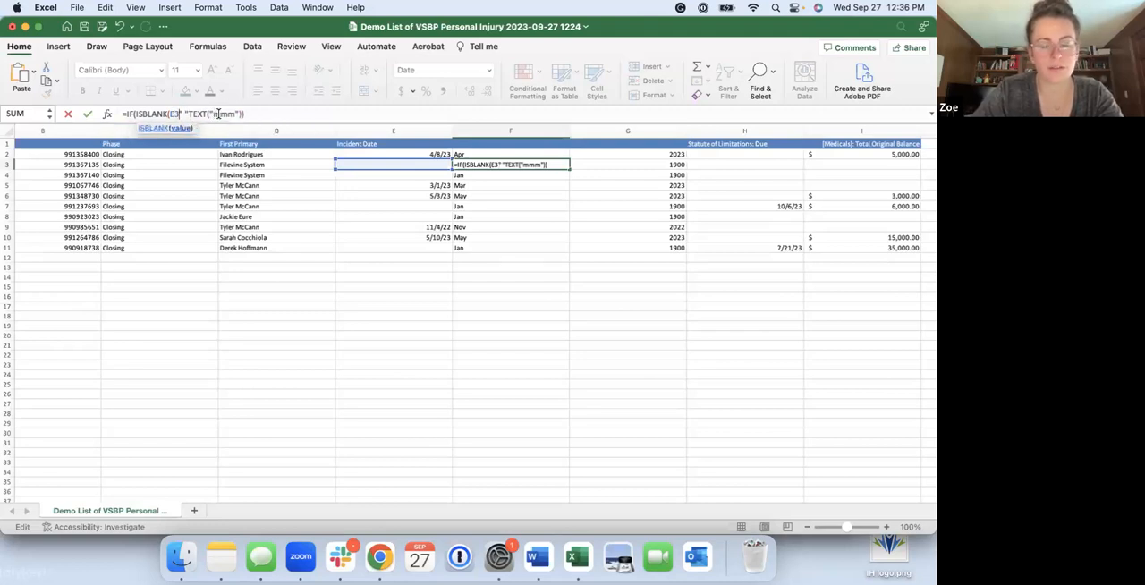
type(",\" \"")
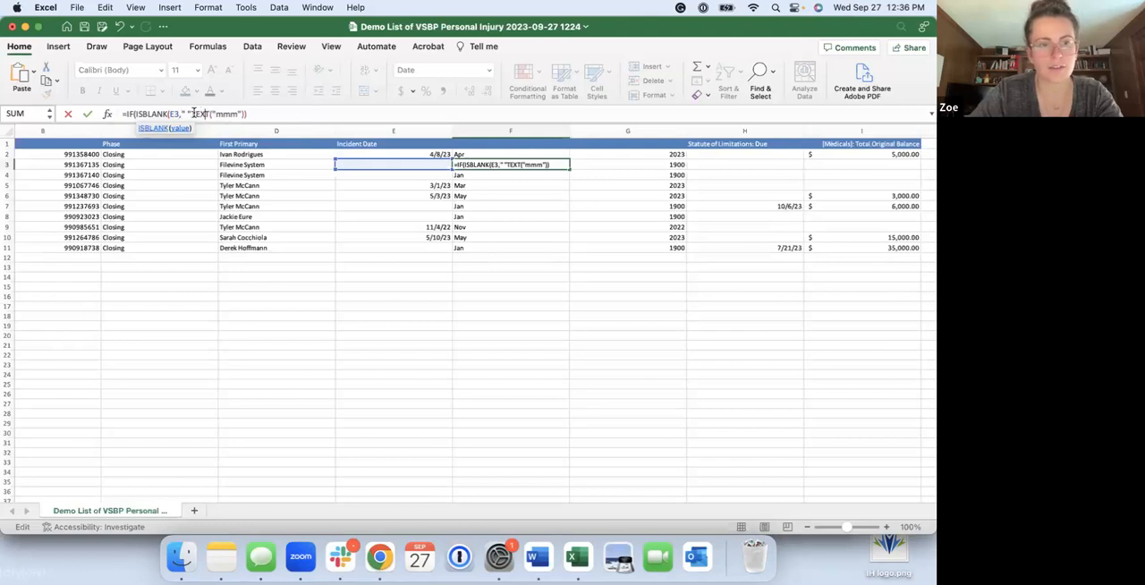
type(",")
left_click(269, 114)
key("Return")
key("Return")
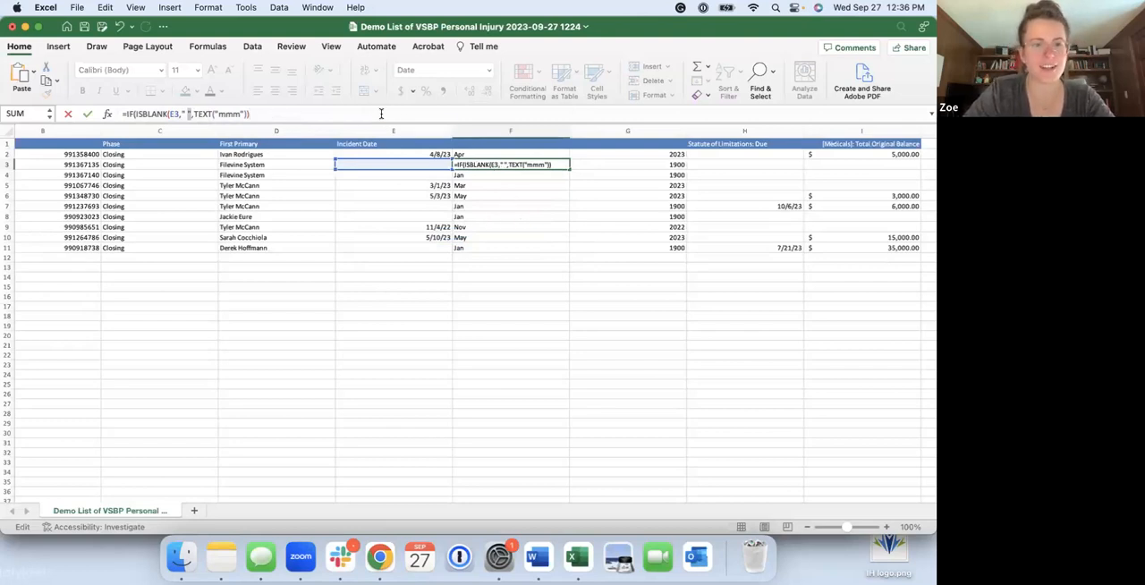
Strip the IF and ISBLANK check from F3's formula and restore it as =TEXT(E3,"mmm")
left_click(368, 116)
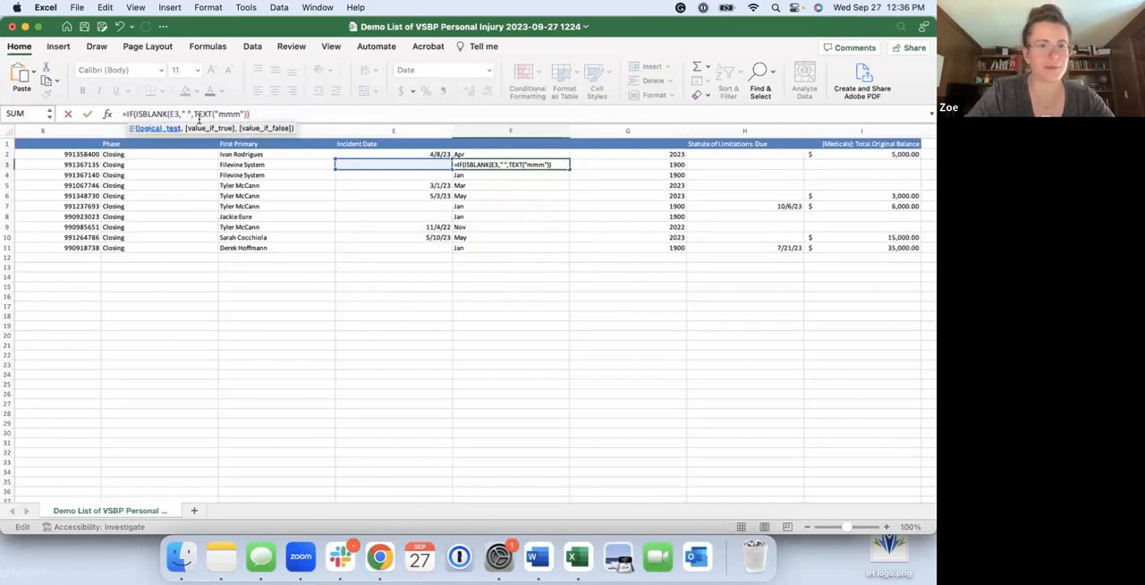
left_click_drag(193, 114, 134, 114)
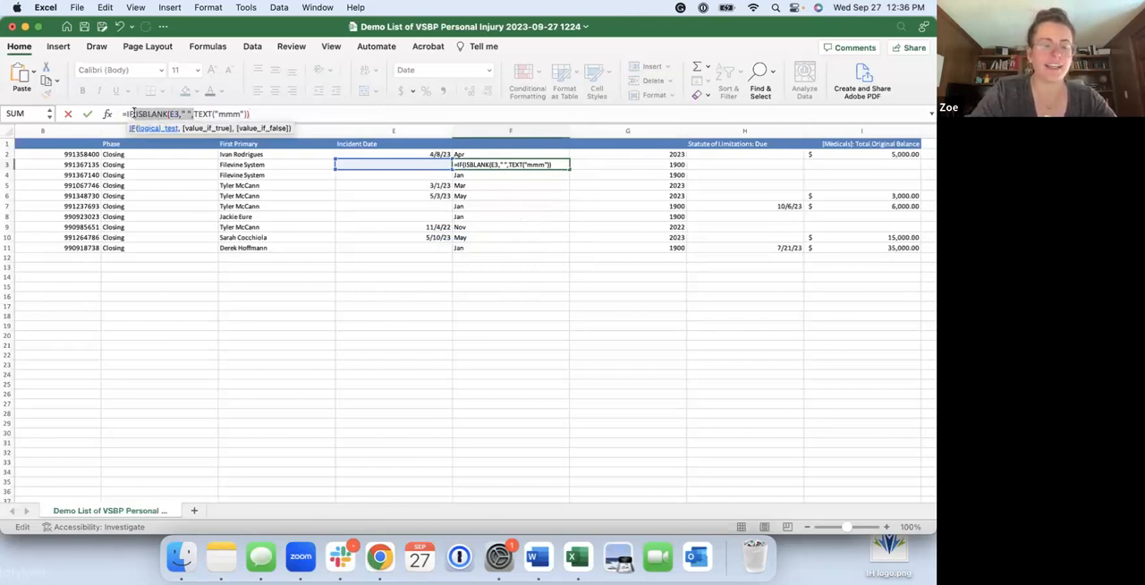
key("BackSpace")
key("BackSpace")
key("BackSpace")
key("BackSpace")
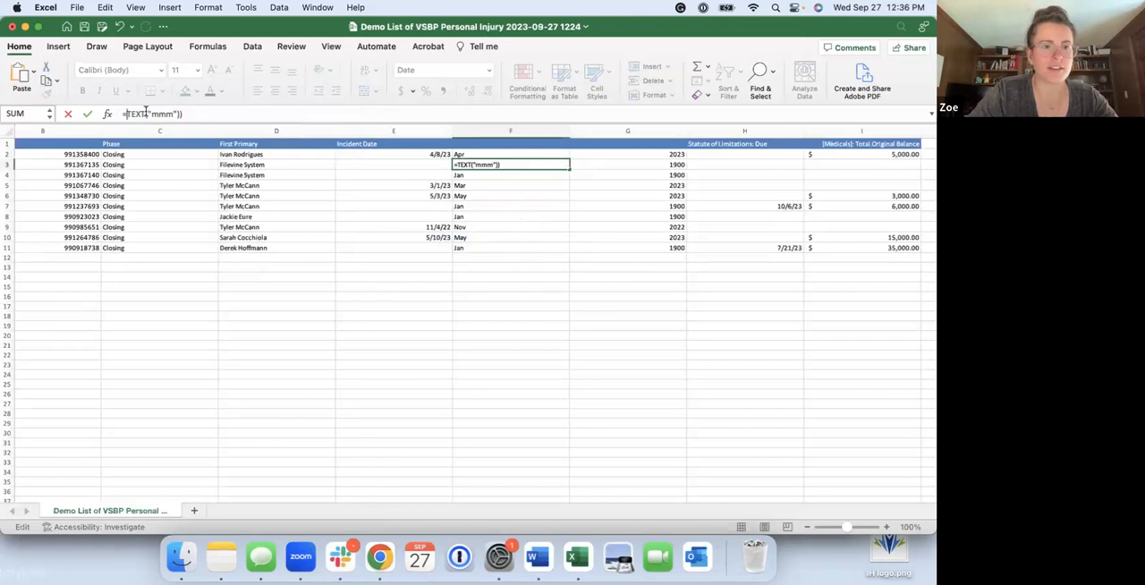
left_click(416, 164)
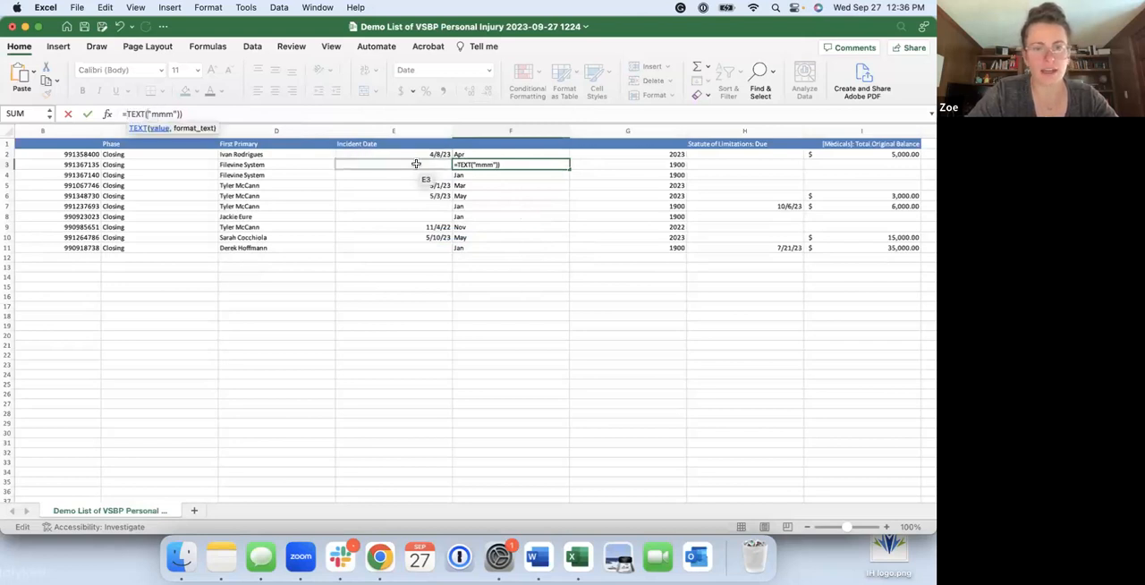
left_click(417, 163)
type(",")
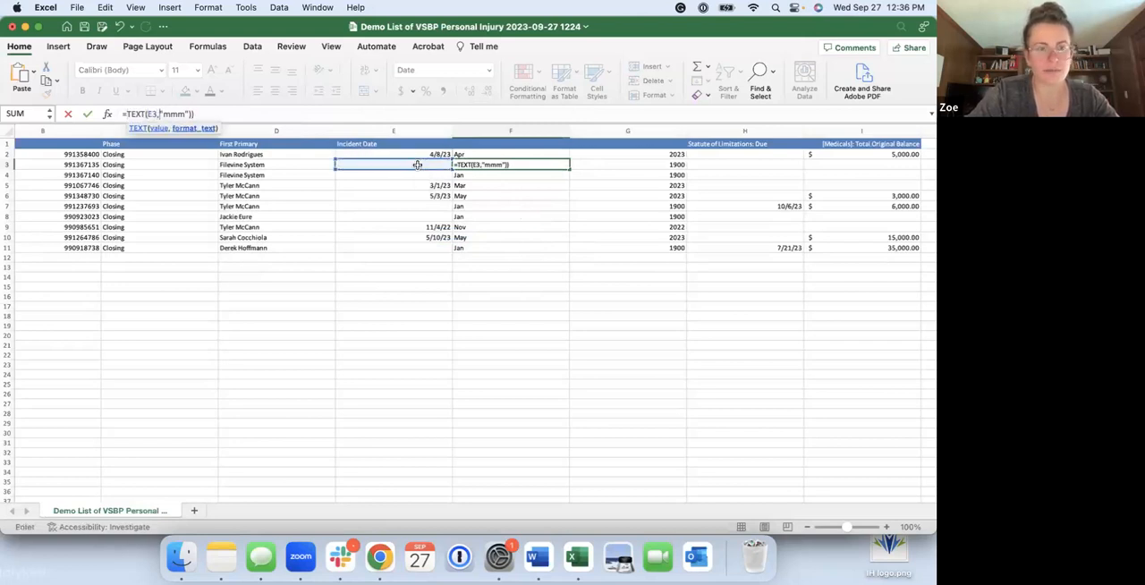
key("Return")
left_click(511, 257)
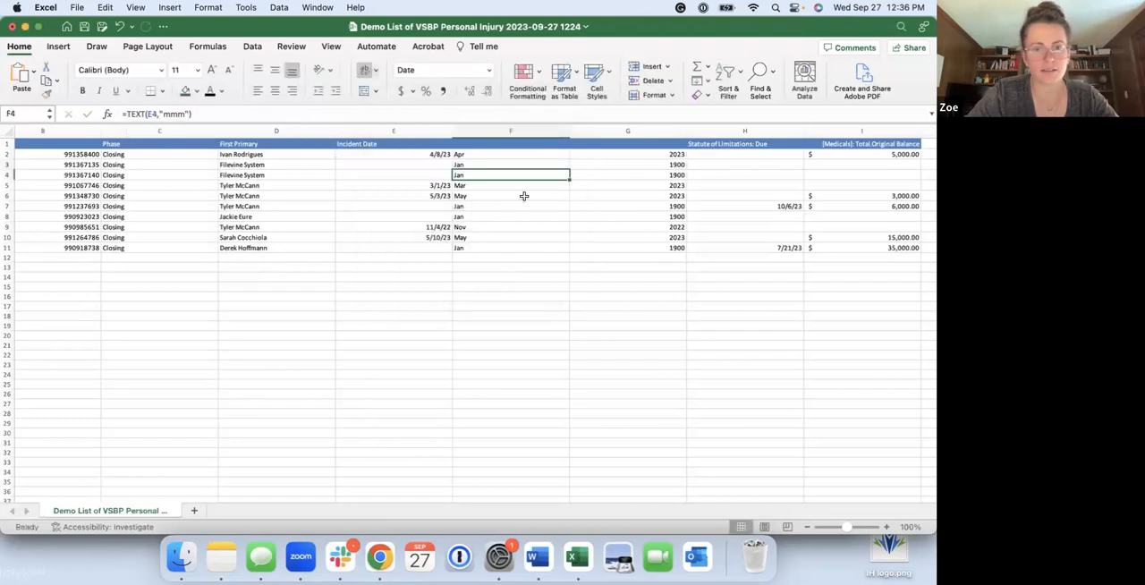
Fill the month formula from F2 down through row 11 again
left_click(493, 164)
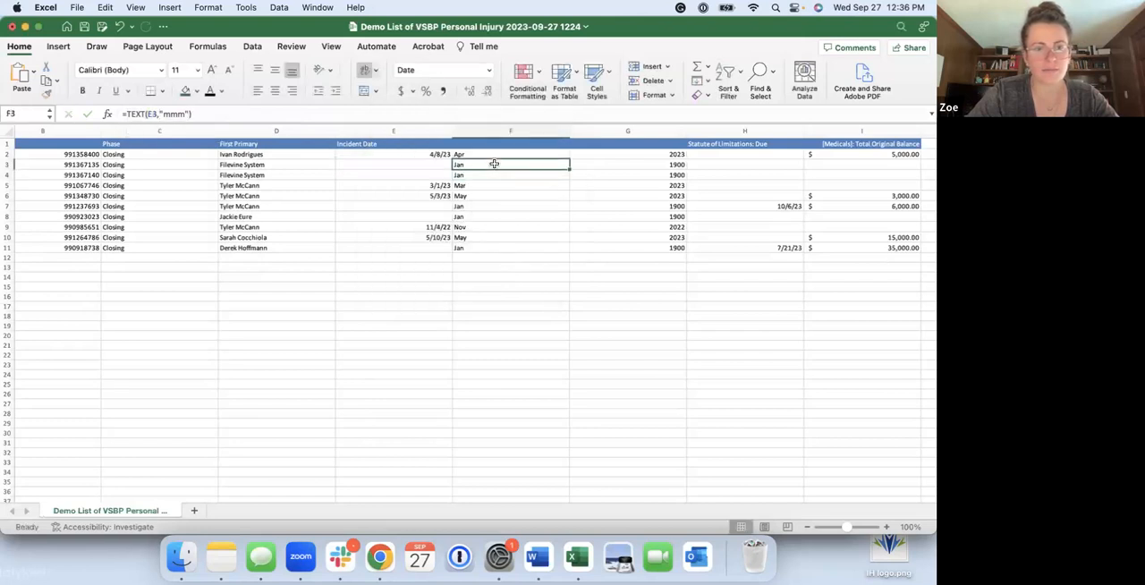
left_click(493, 155)
left_click(496, 164)
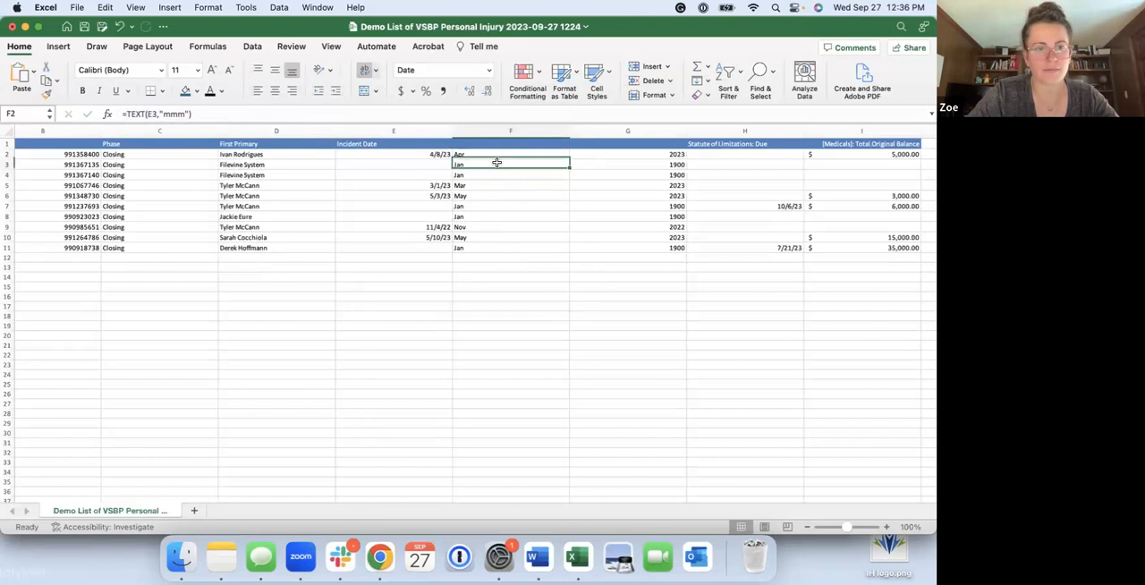
left_click(492, 155)
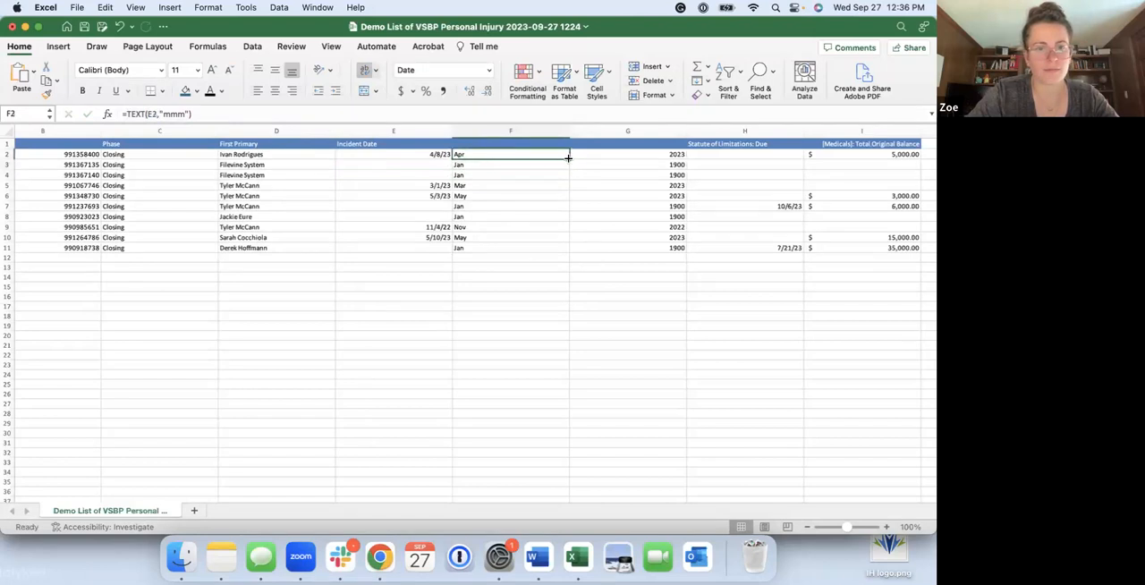
left_click_drag(569, 158, 572, 257)
left_click(419, 265)
left_click(448, 164)
left_click(448, 154)
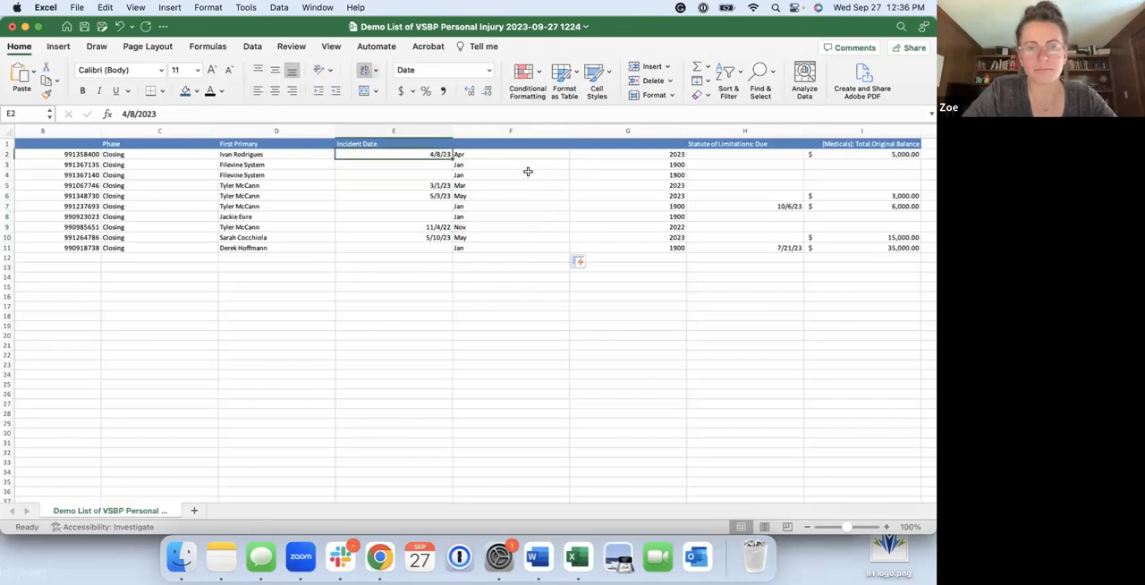
Insert a new column before the Statute of Limitations: Due column
left_click(529, 173)
left_click(661, 162)
left_click(745, 154)
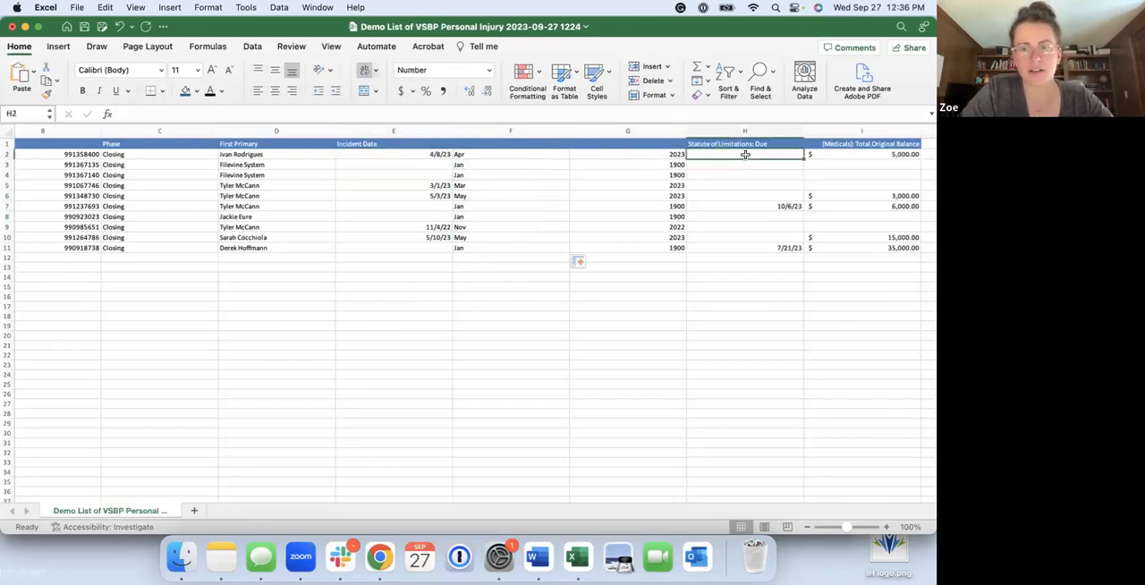
scroll(729, 160, "right", 2)
left_click(660, 131)
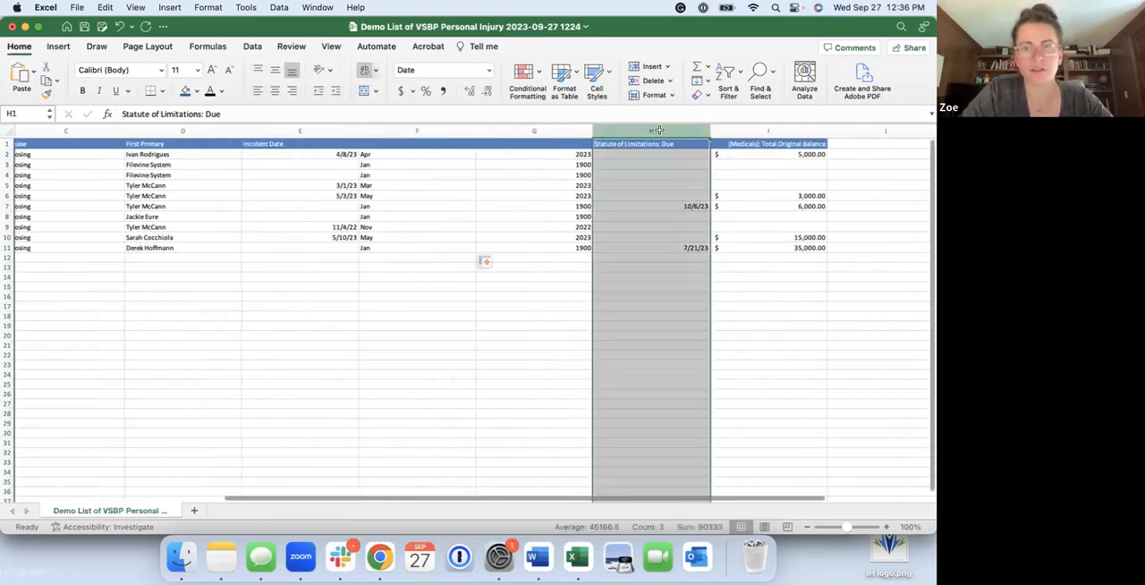
right_click(662, 131)
left_click(684, 201)
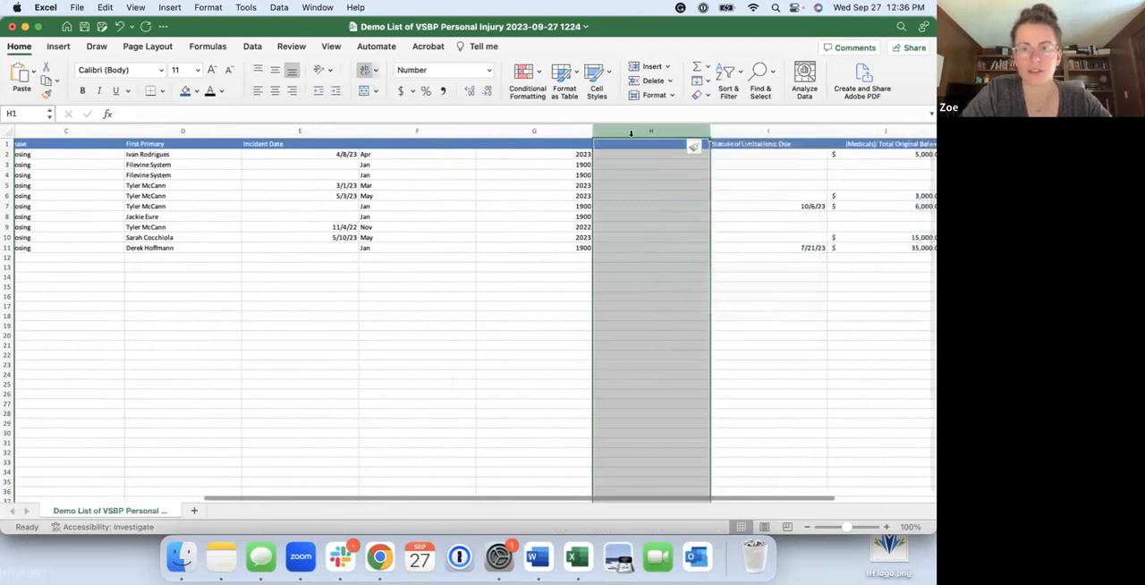
Title the new column H "Month, Year of Incident Date" in its header cell
left_click(635, 144)
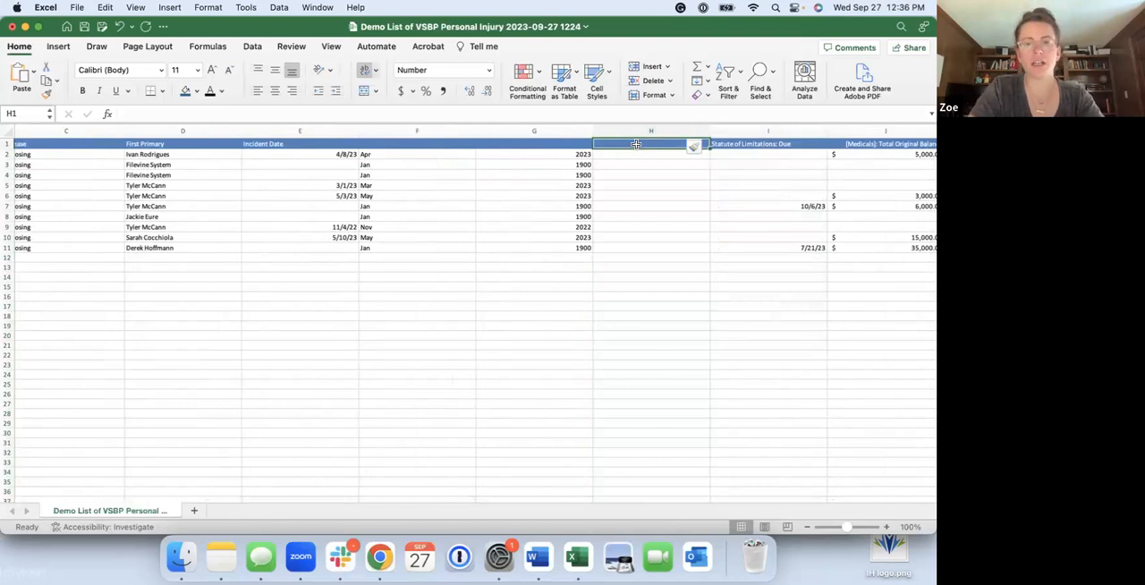
type("mON")
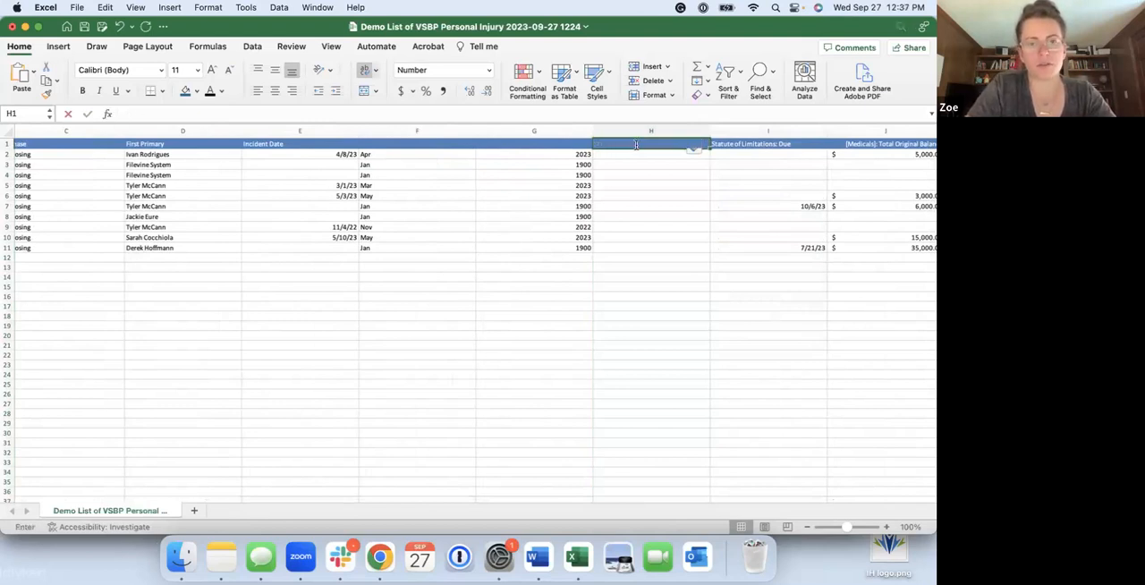
type("Month, Year of Incident Date")
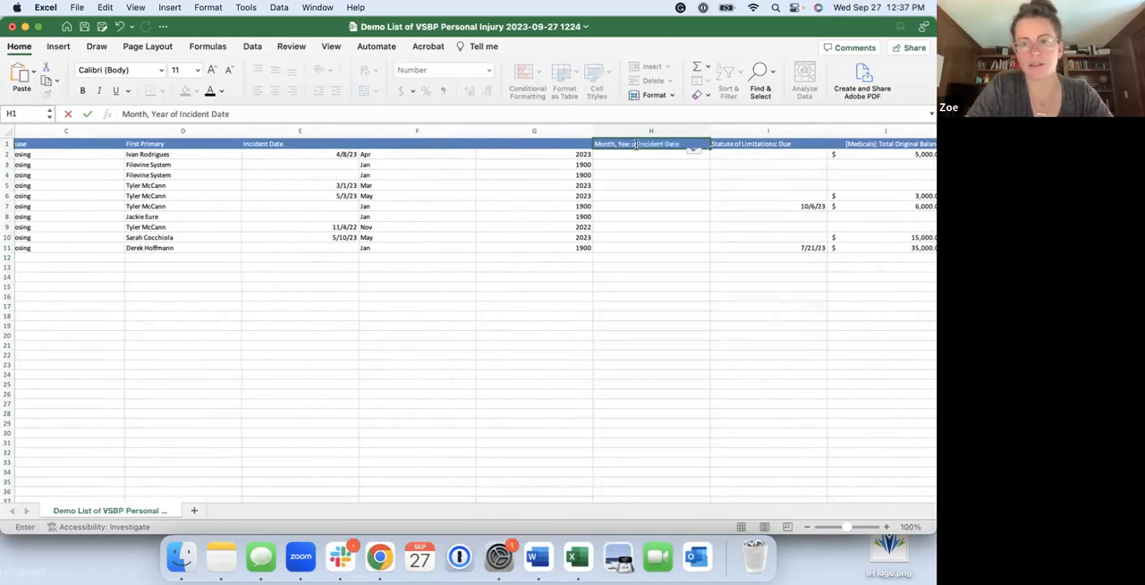
key("Return")
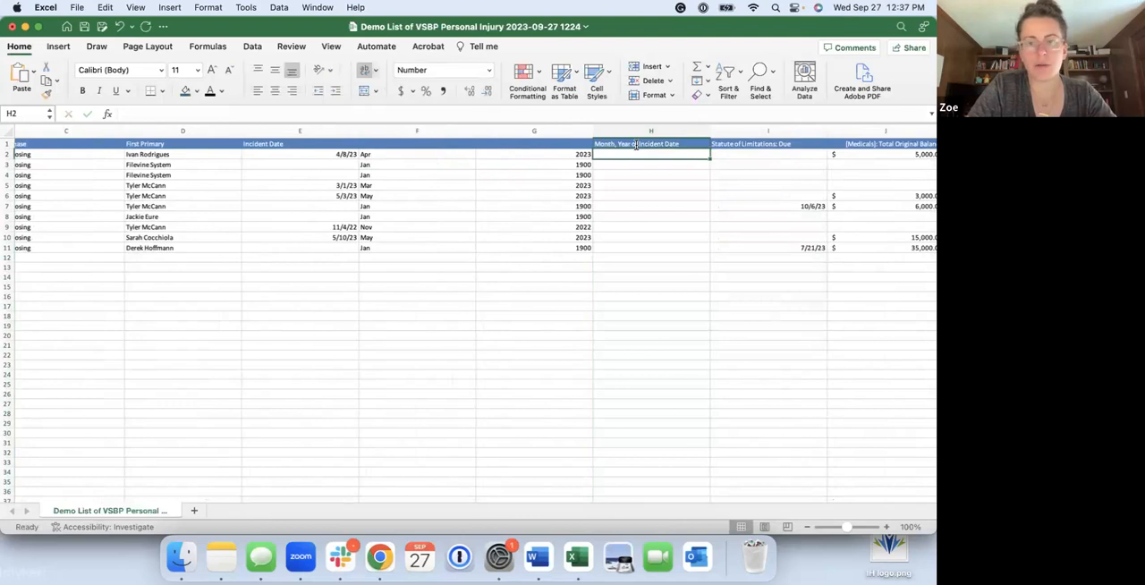
Enter =CONCATENATE(F2," ",G2) in H2 to combine the incident month and year
type("=conc")
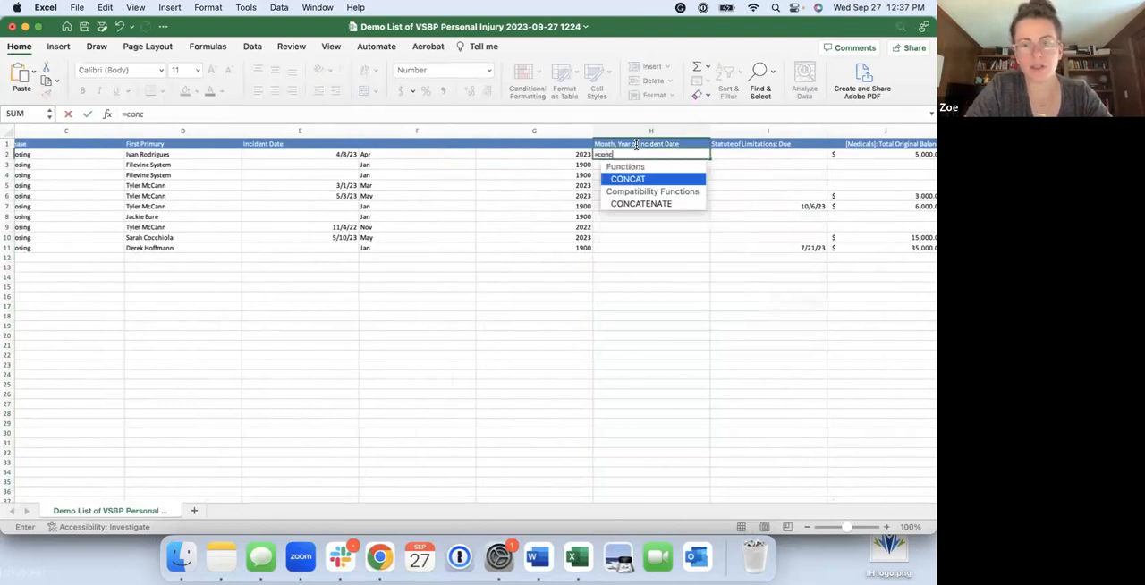
double_click(666, 204)
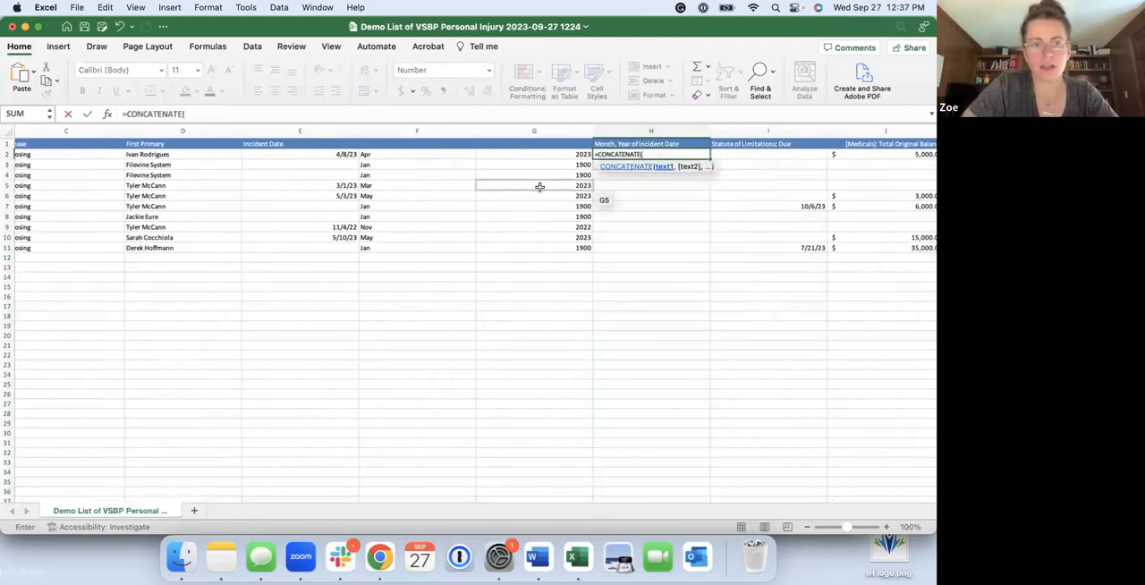
left_click(447, 153)
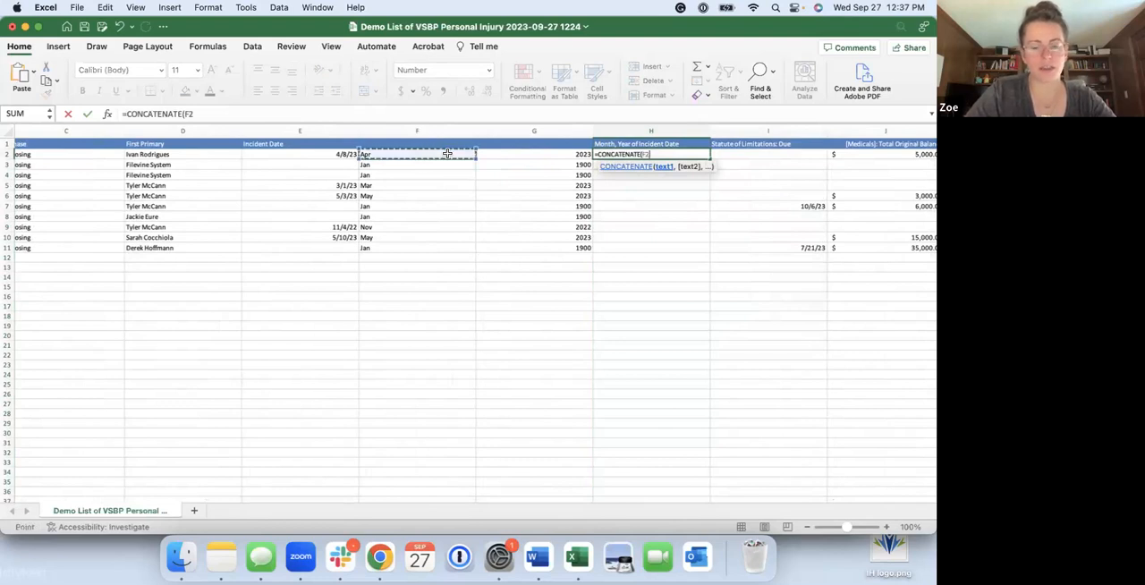
type(",")
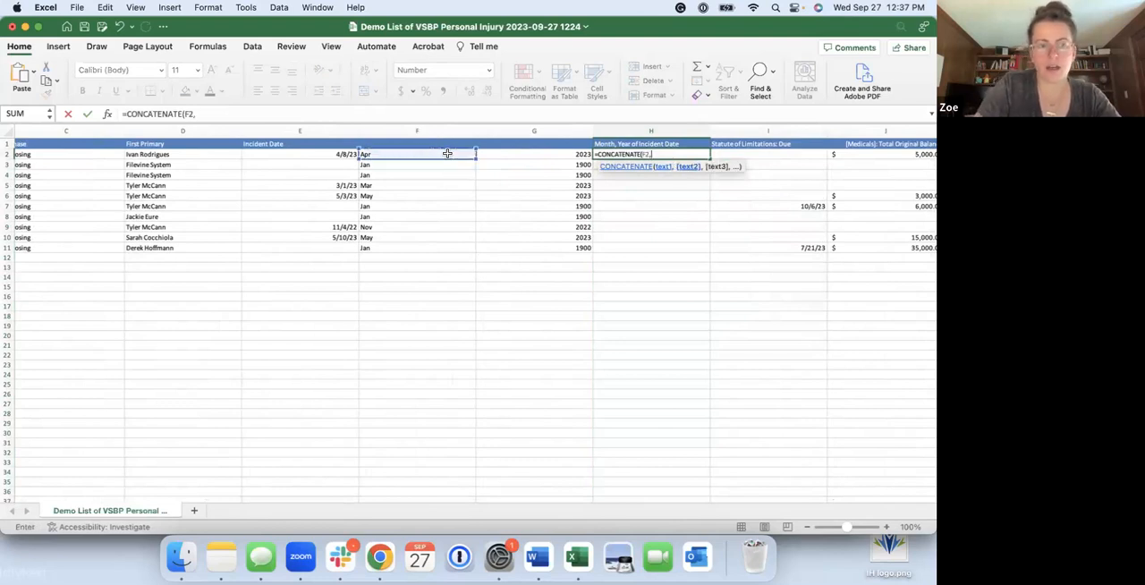
type("\" \"")
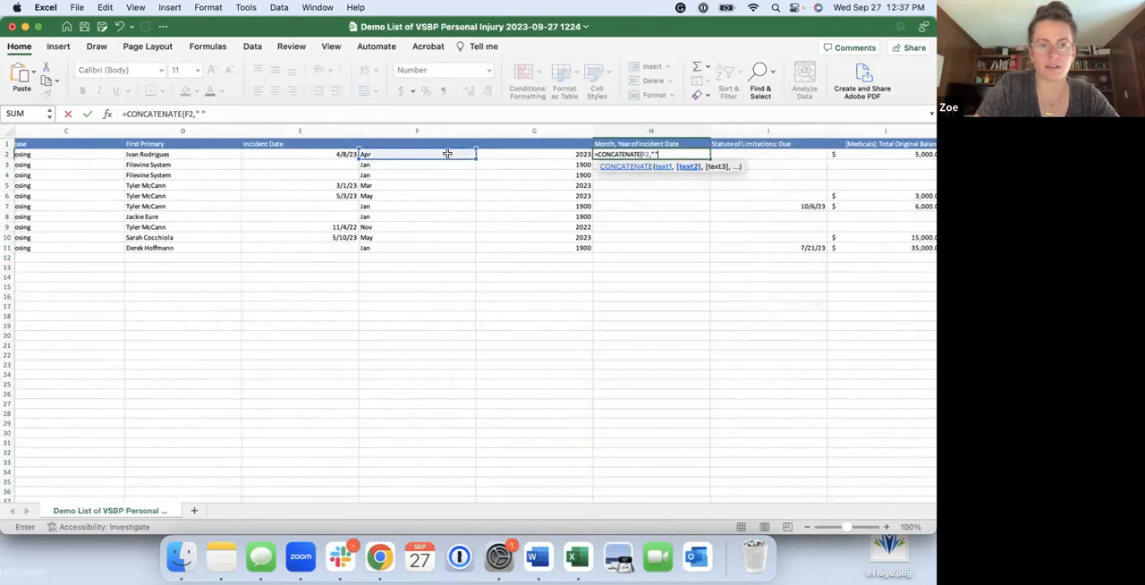
type(",")
left_click(550, 154)
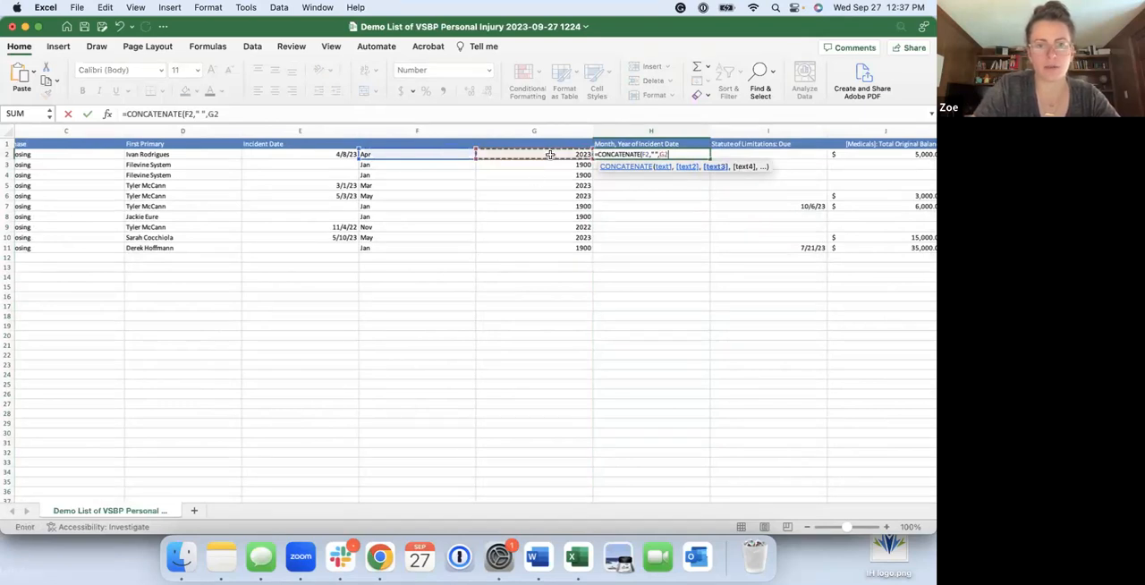
type(")")
key("Return")
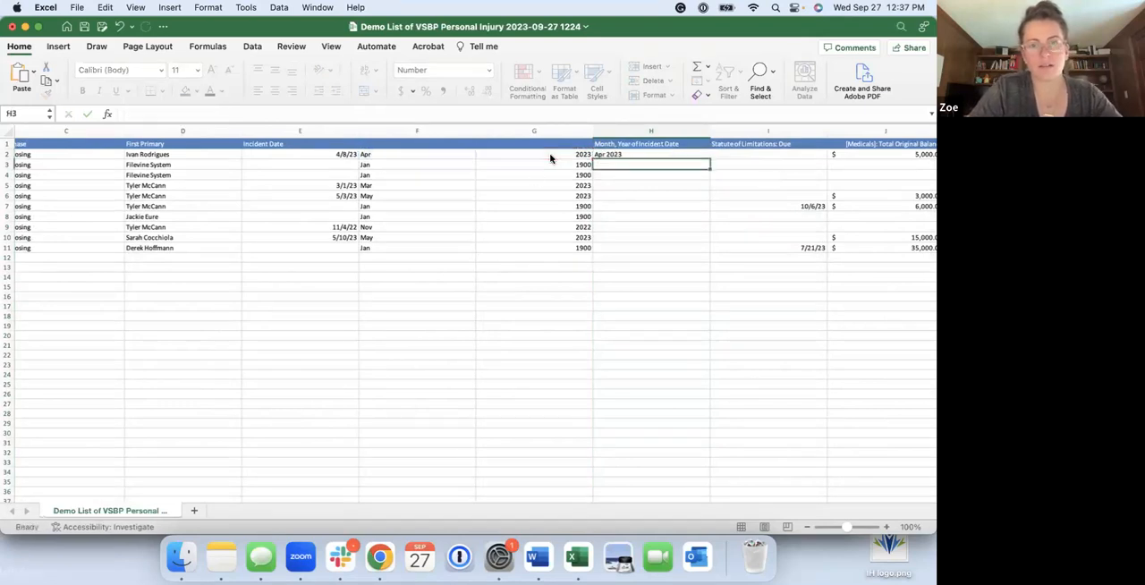
Fill the CONCATENATE formula from H2 down through row 11
left_click(685, 154)
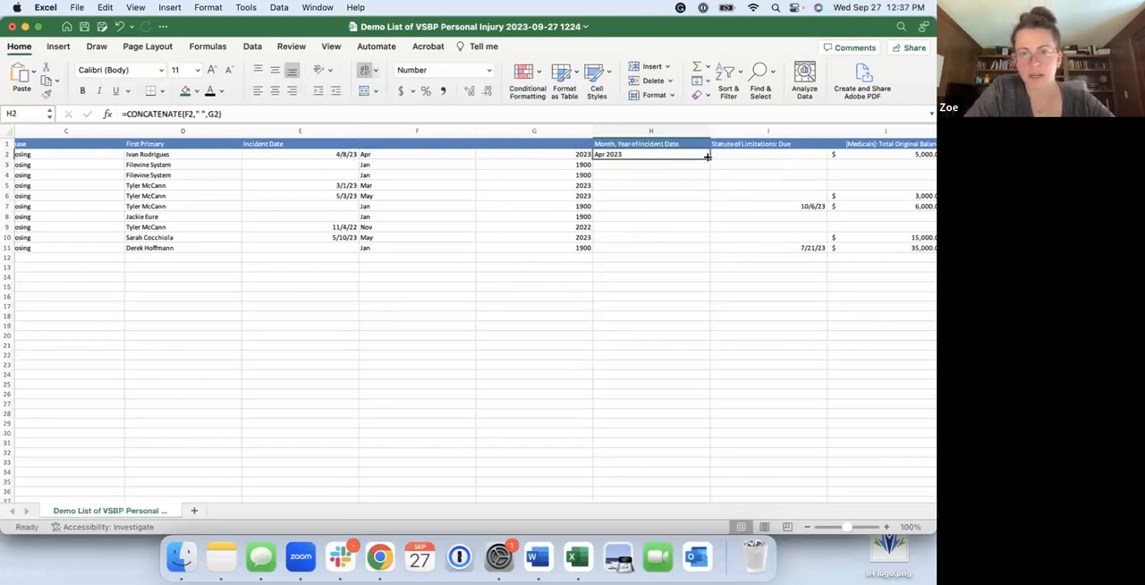
left_click_drag(711, 158, 713, 255)
left_click(435, 238)
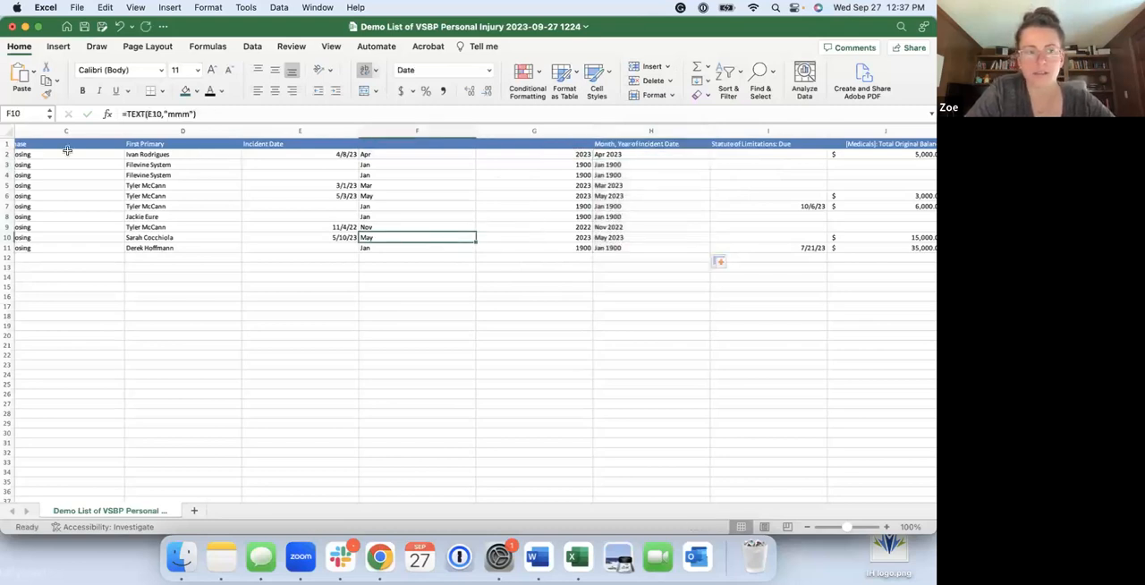
Add filters to the header row of the report
left_click(9, 143)
left_click(729, 76)
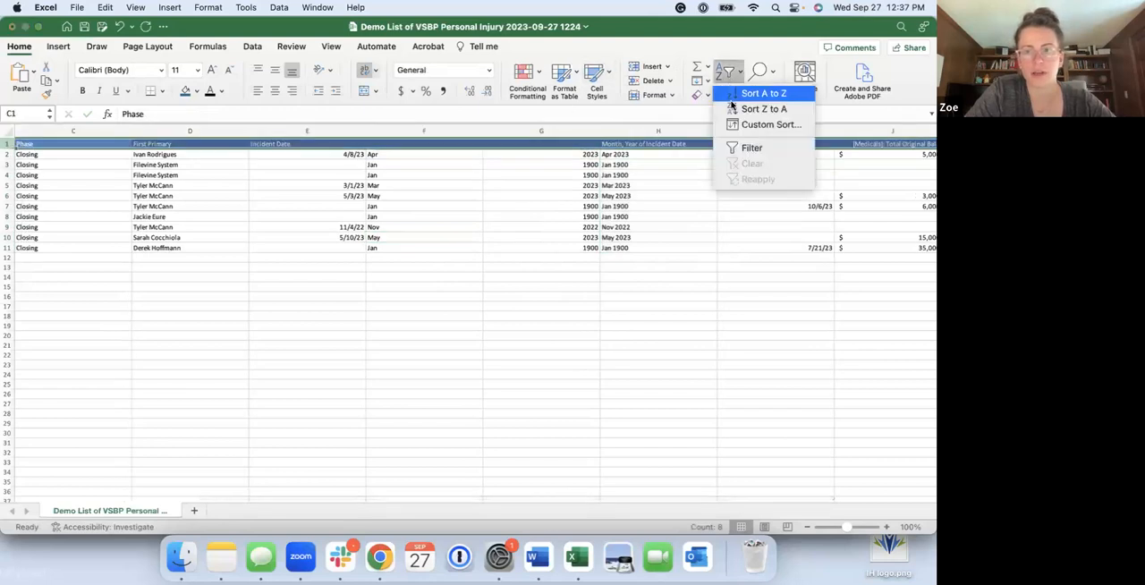
left_click(751, 147)
left_click(662, 205)
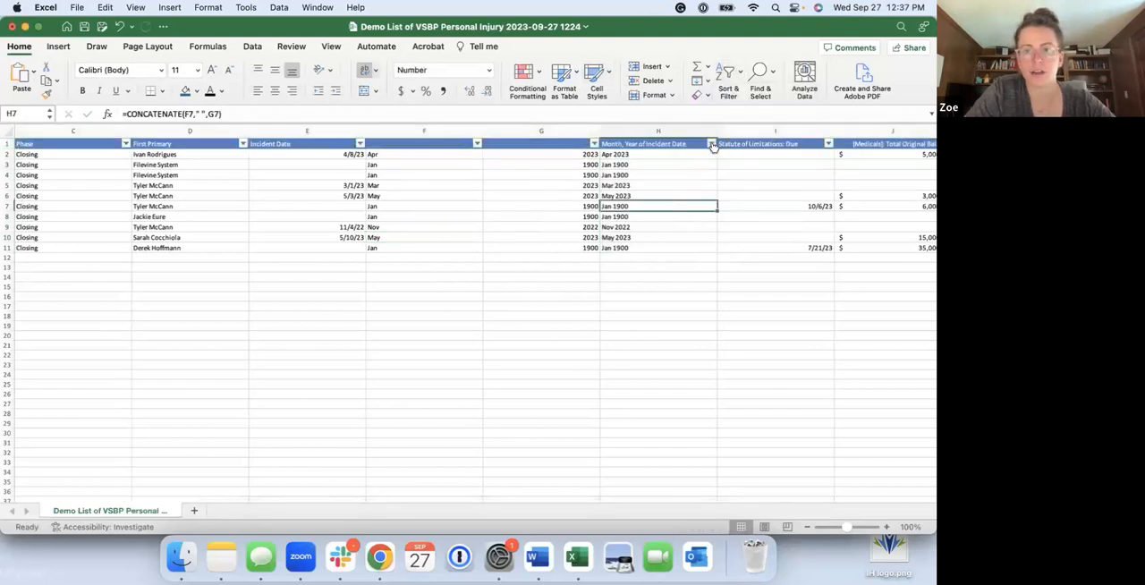
Filter the Month, Year of Incident Date column to Apr 2023 only, and clear that filter
left_click(713, 143)
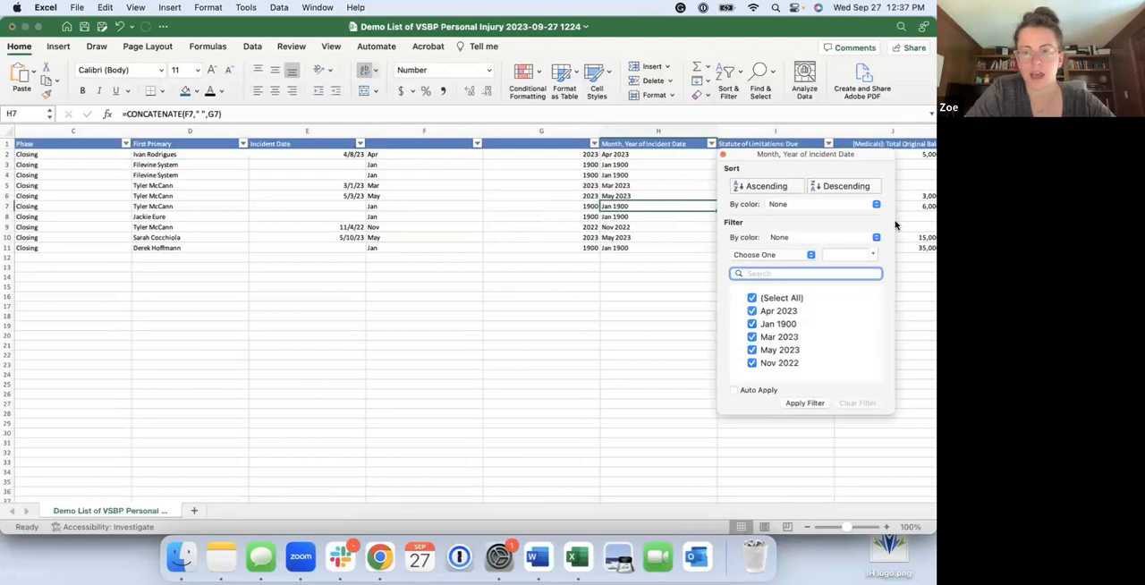
left_click(905, 234)
left_click(711, 144)
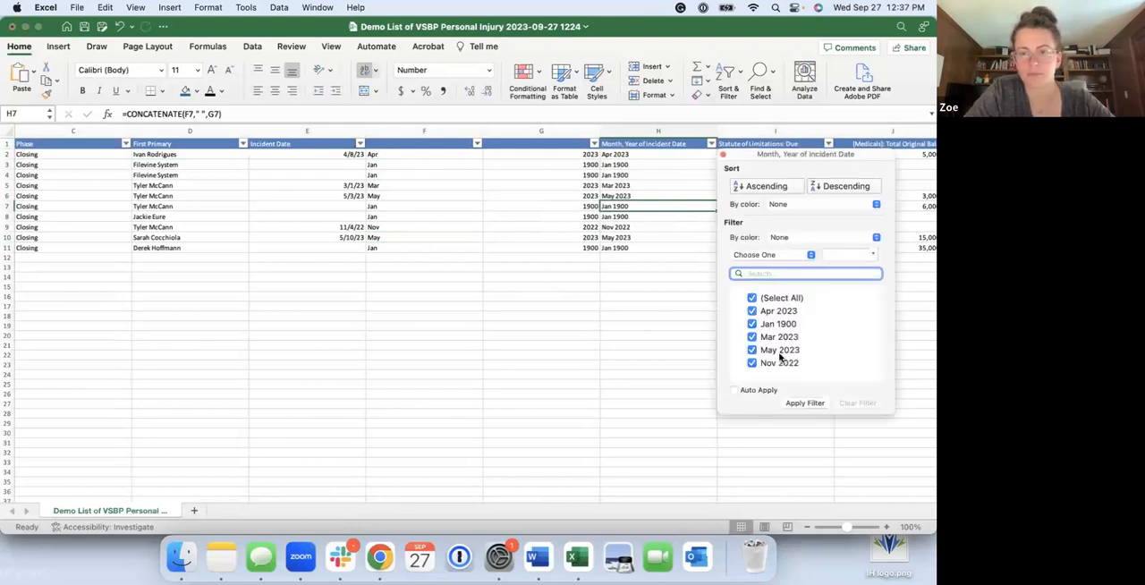
left_click(752, 298)
left_click(752, 311)
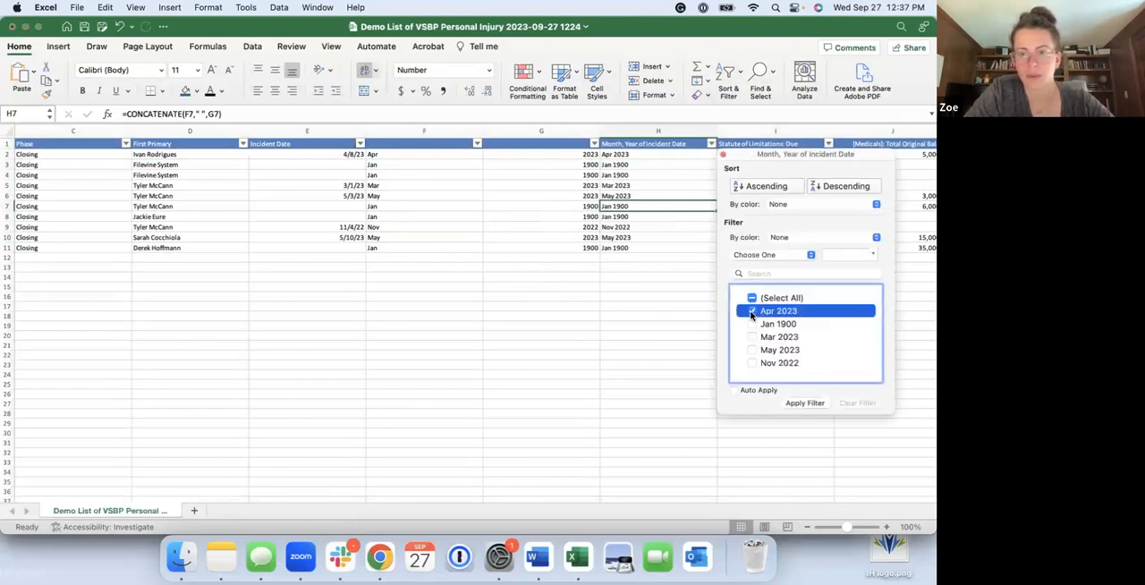
left_click(805, 403)
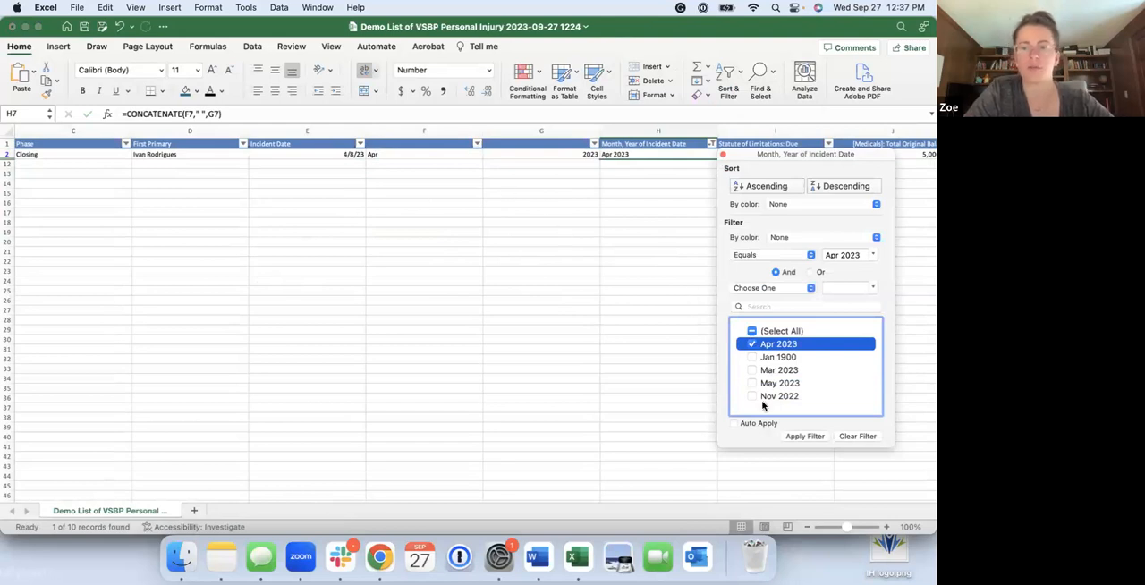
left_click(859, 436)
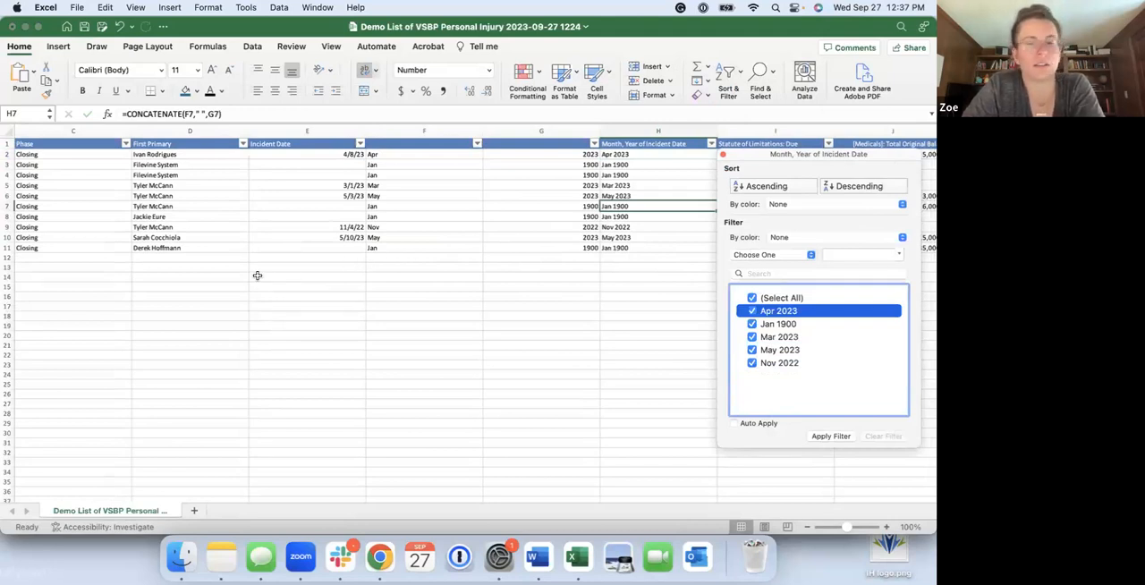
Hide the separate month and year helper columns F and G
left_click(392, 132)
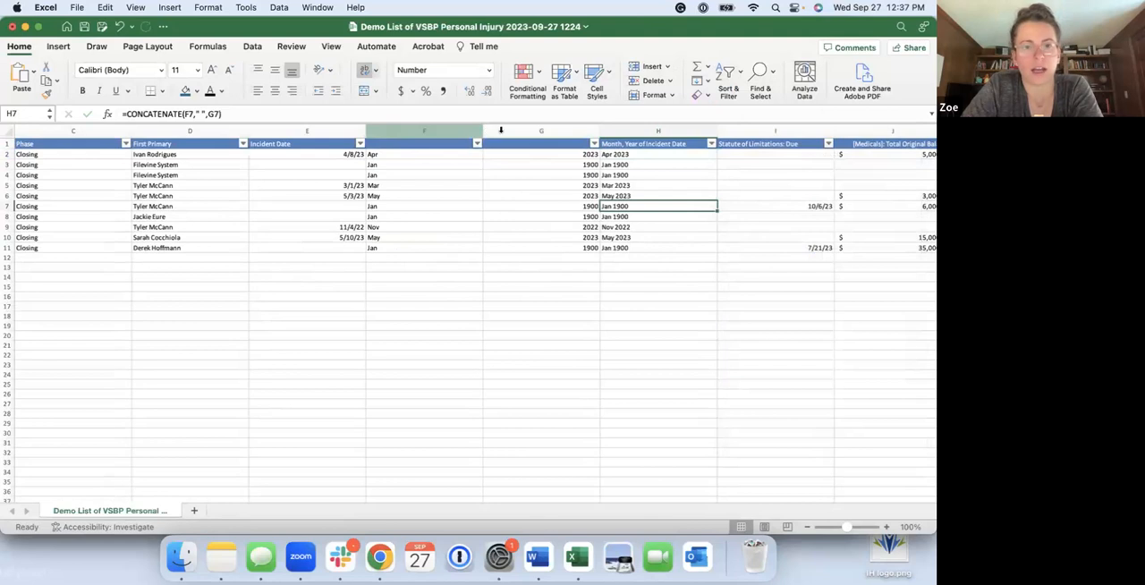
left_click_drag(447, 130, 531, 124)
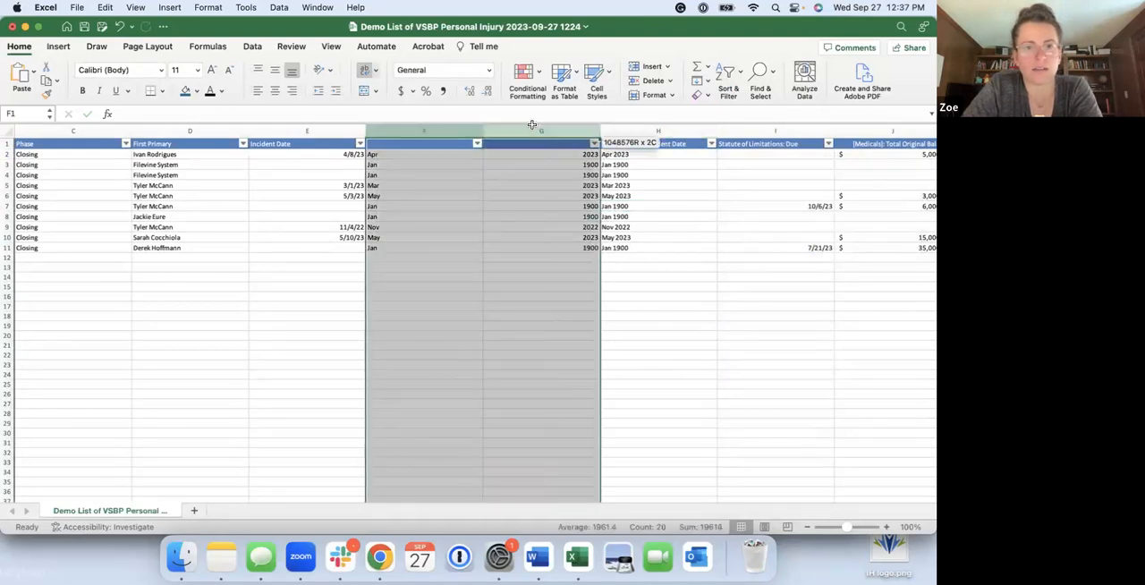
right_click(531, 124)
left_click(560, 283)
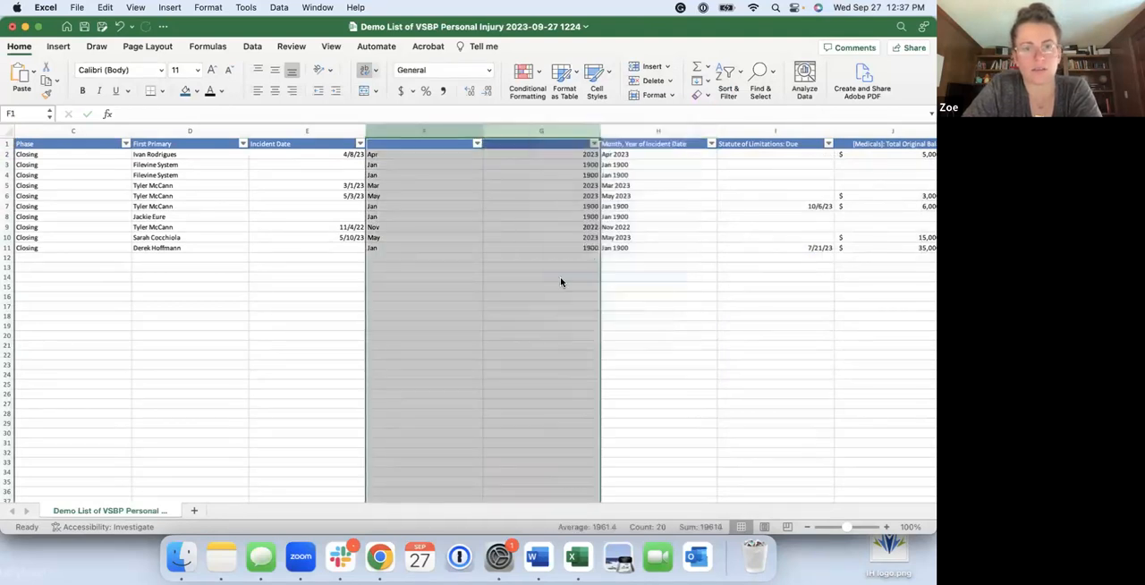
left_click(454, 246)
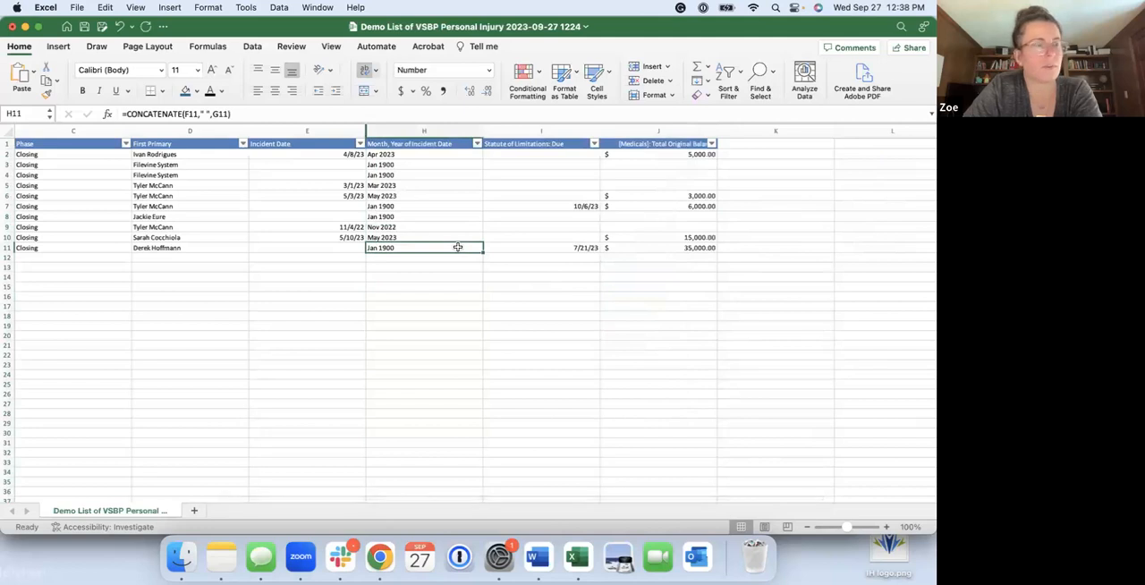
left_click(418, 155)
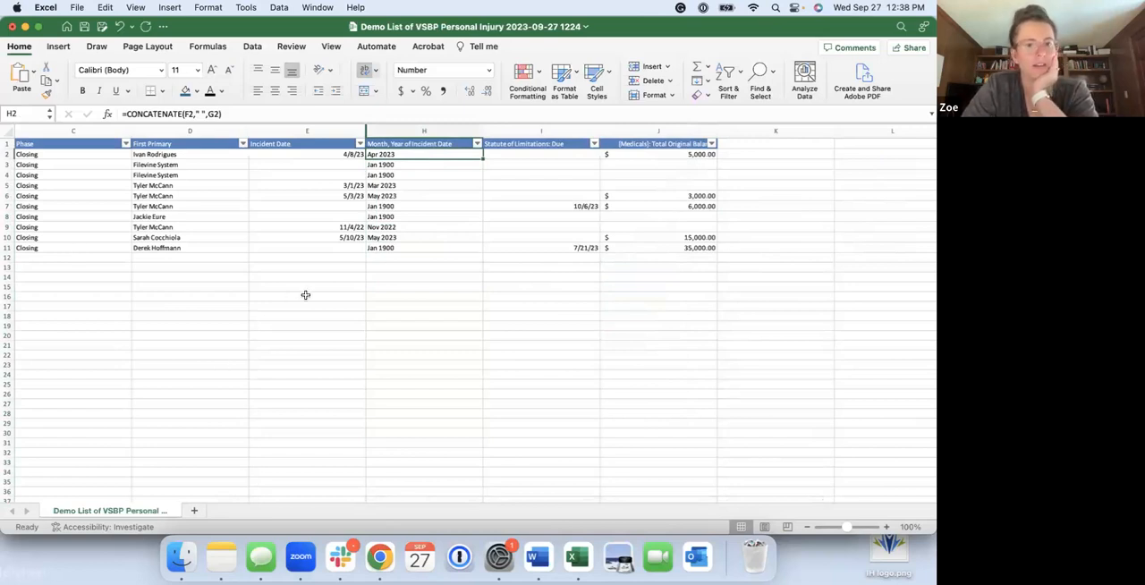
Insert a new column between Statute of Limitations: Due and [Medicals]: Total Original Balance
scroll(306, 295, "left", 3)
scroll(305, 295, "left", 3)
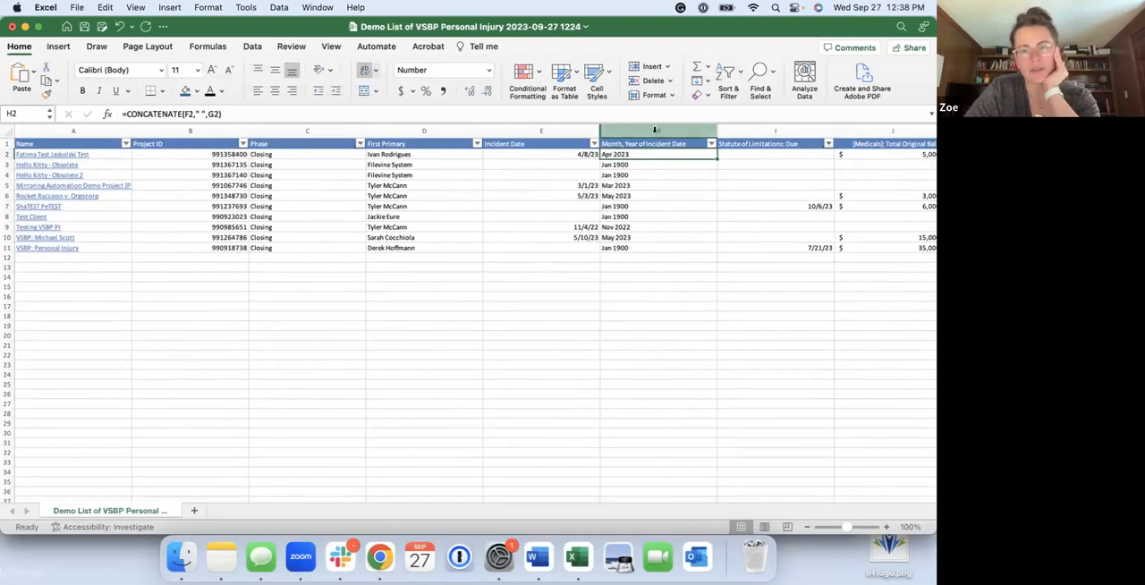
scroll(662, 170, "right", 5)
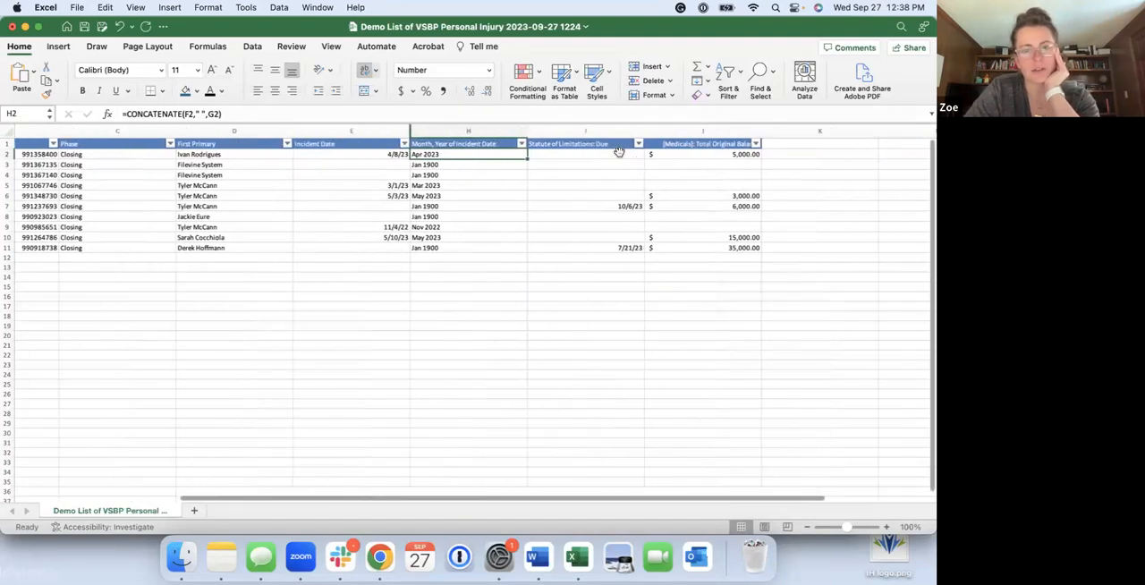
left_click(597, 129)
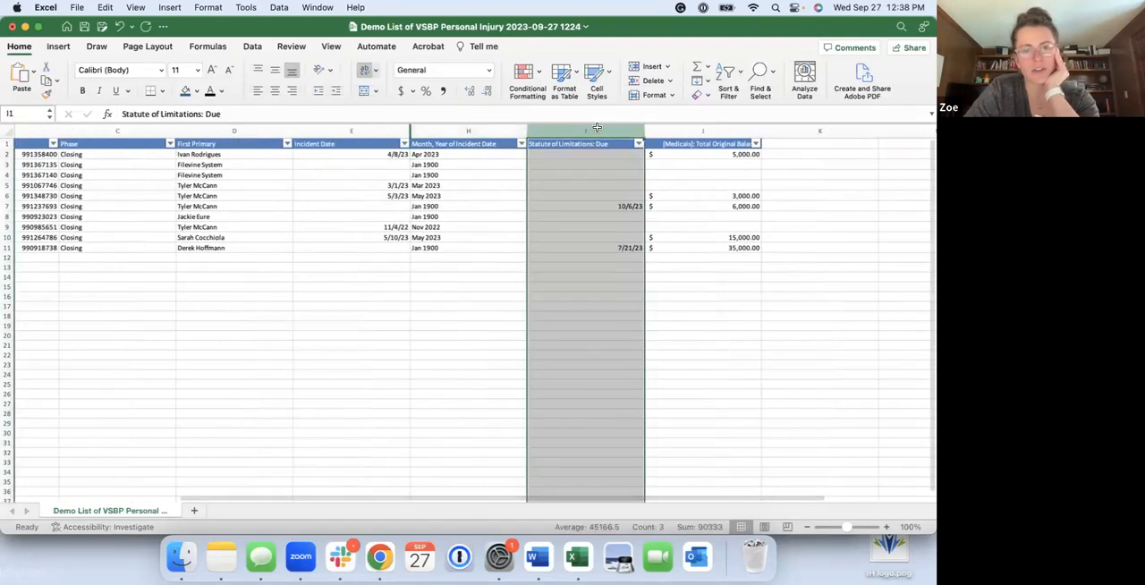
left_click(616, 207)
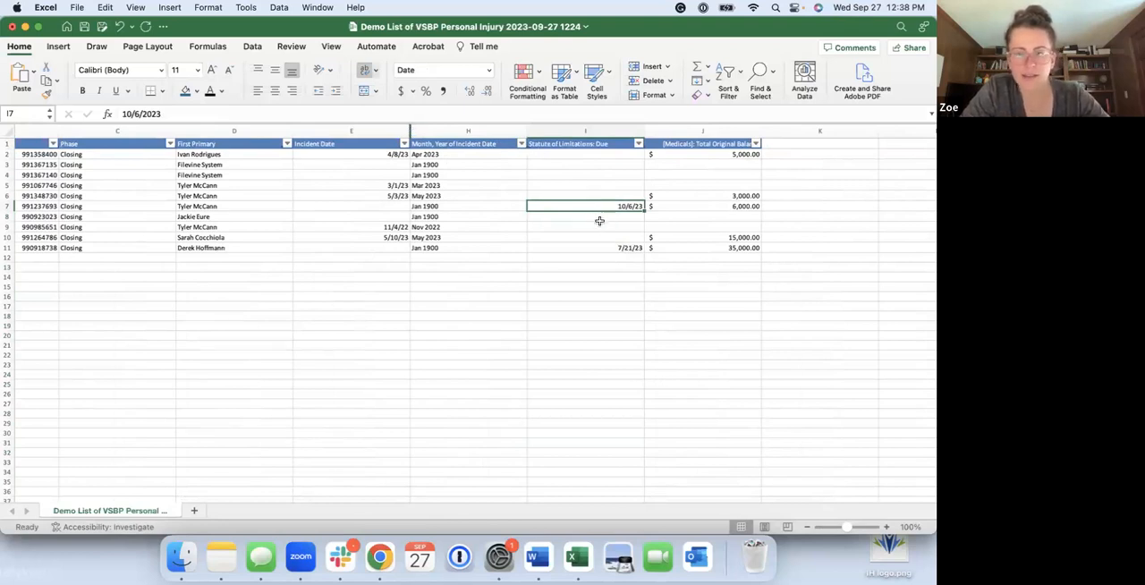
right_click(686, 130)
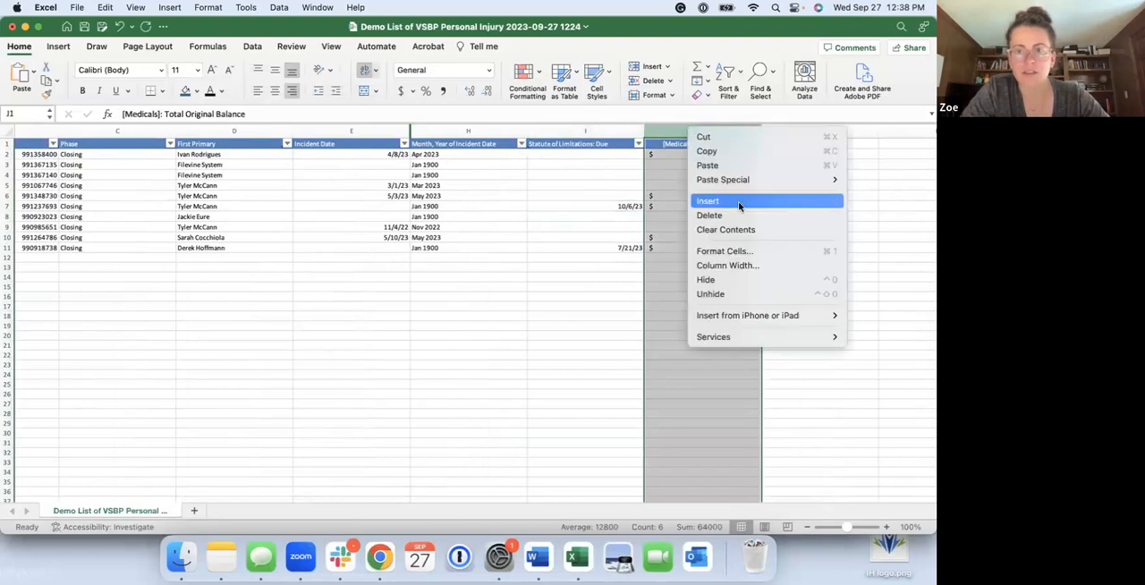
left_click(720, 204)
left_click(614, 293)
Title the new column J "SOL in the next 30 days" in its header cell
left_click(682, 144)
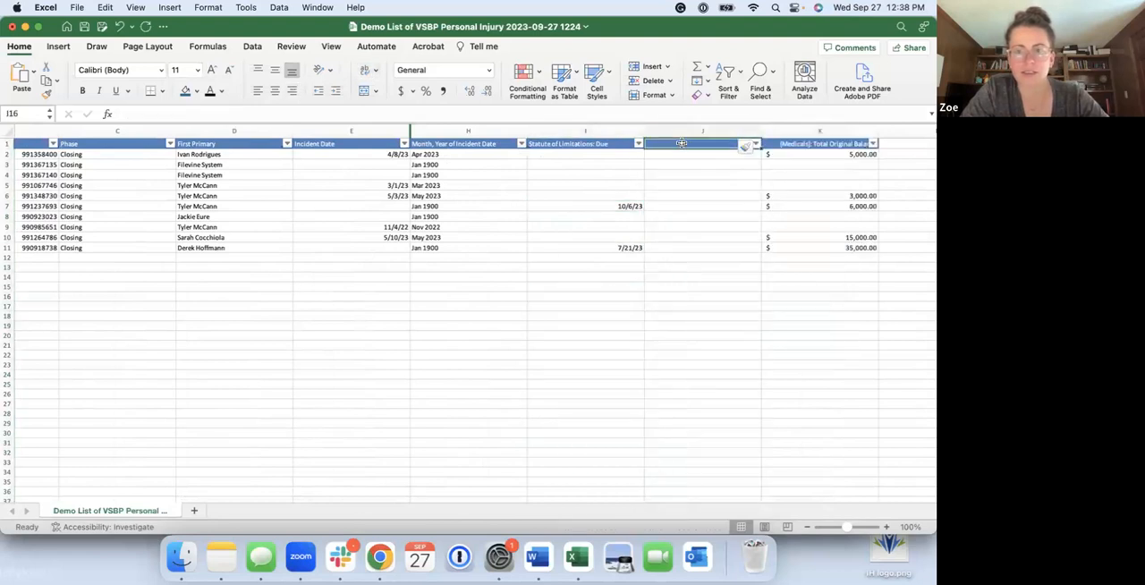
type("SOL in the net")
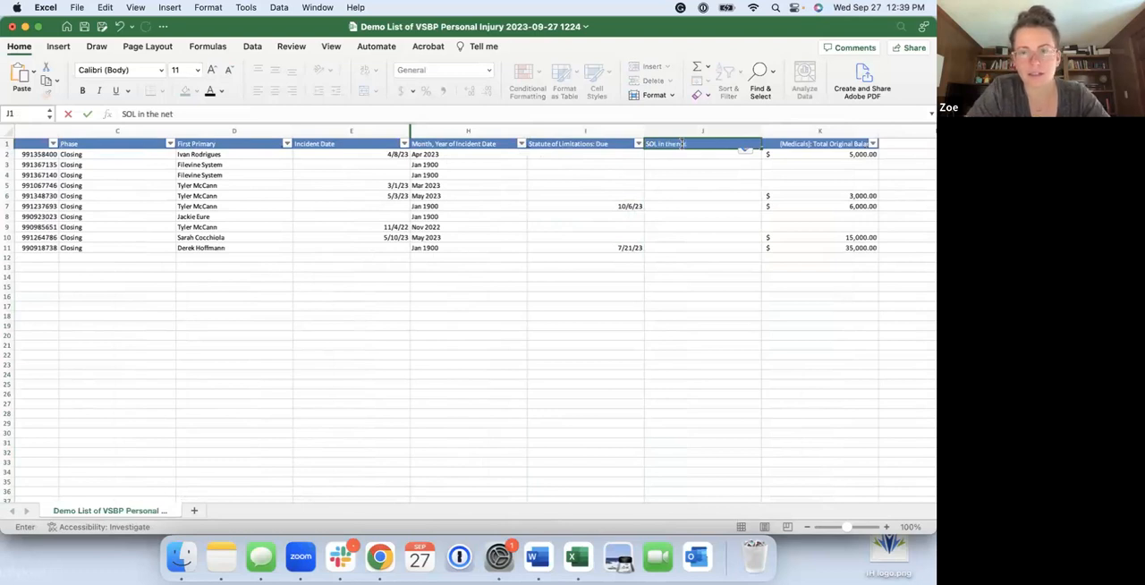
key("BackSpace")
type("xt 30 days")
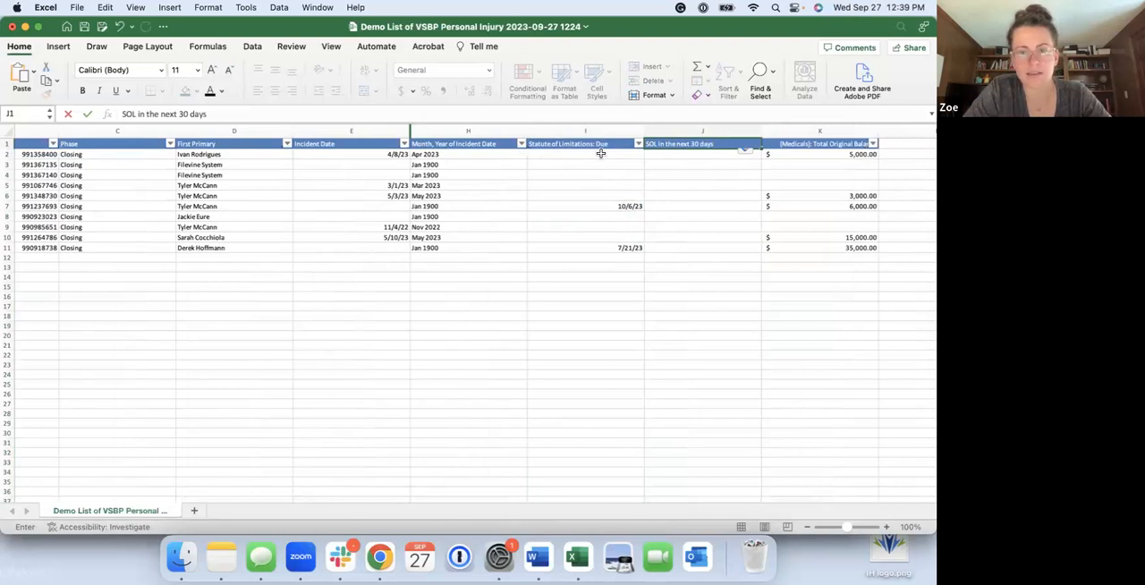
key("Return")
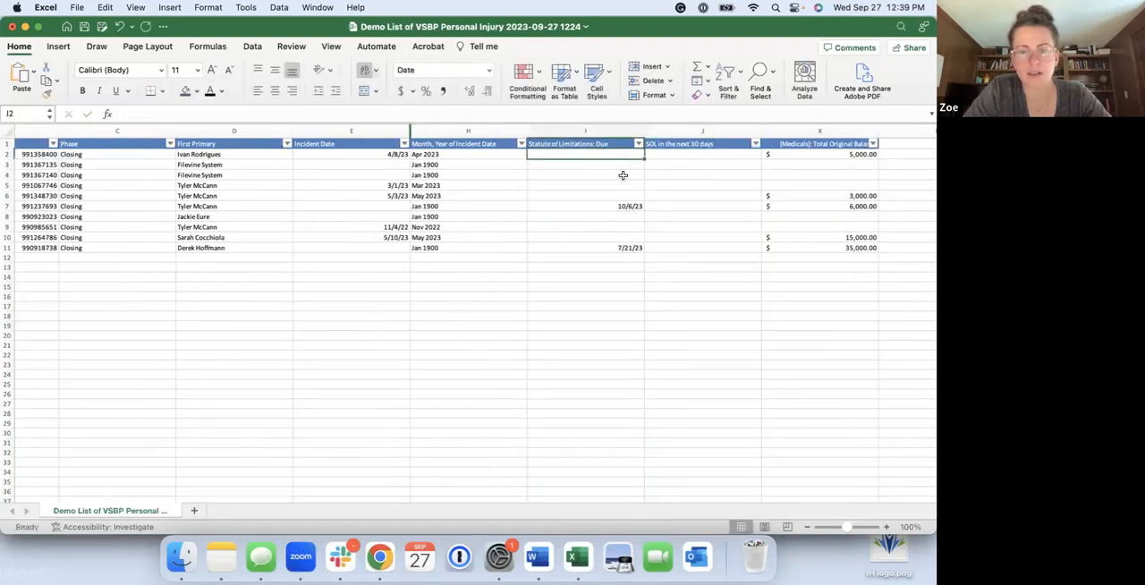
Enter =I2-TODAY in J2 to subtract today's date from the statute of limitations due date
left_click(688, 161)
left_click(687, 154)
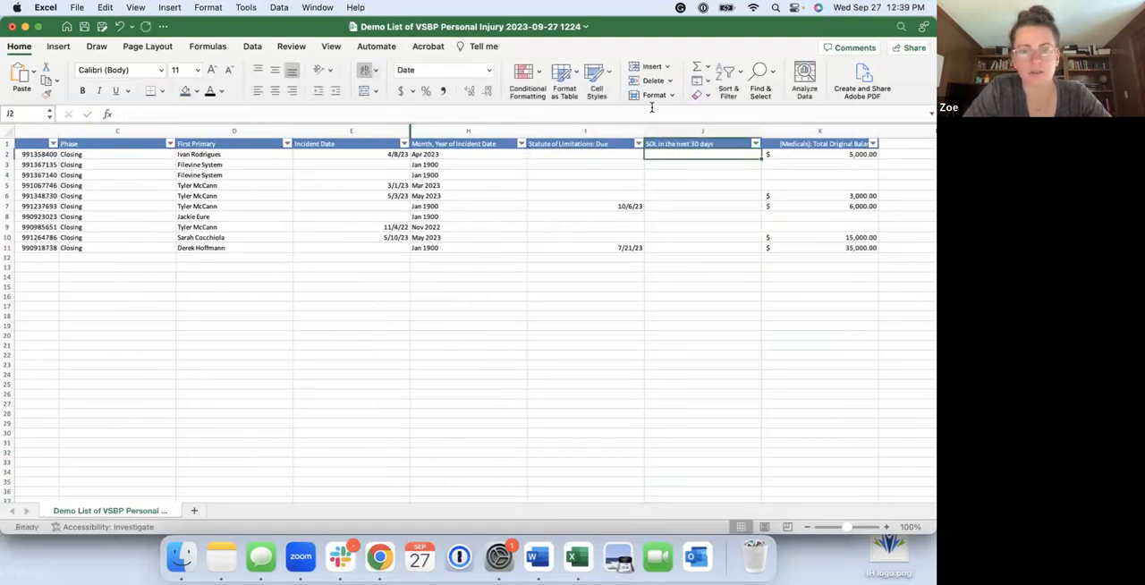
type("=")
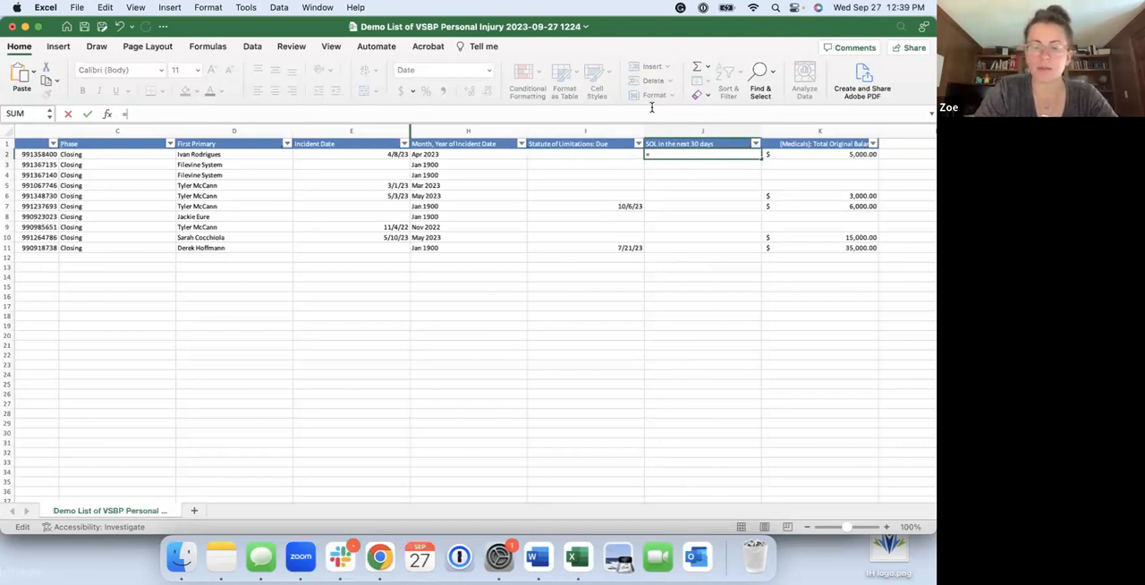
type("TODAY")
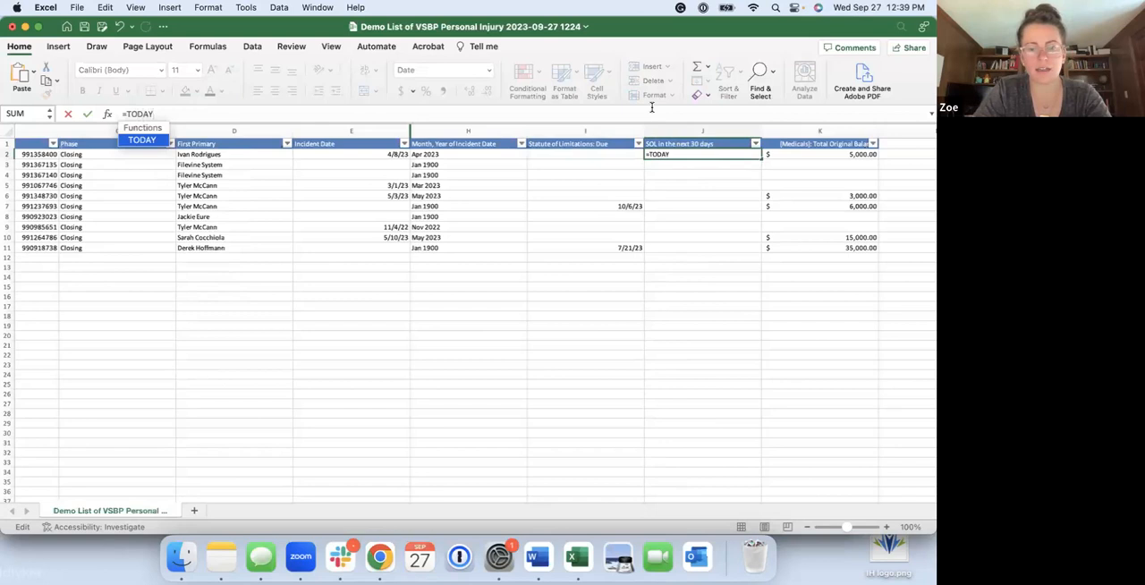
type("A")
key("BackSpace")
key("BackSpace")
key("BackSpace")
key("BackSpace")
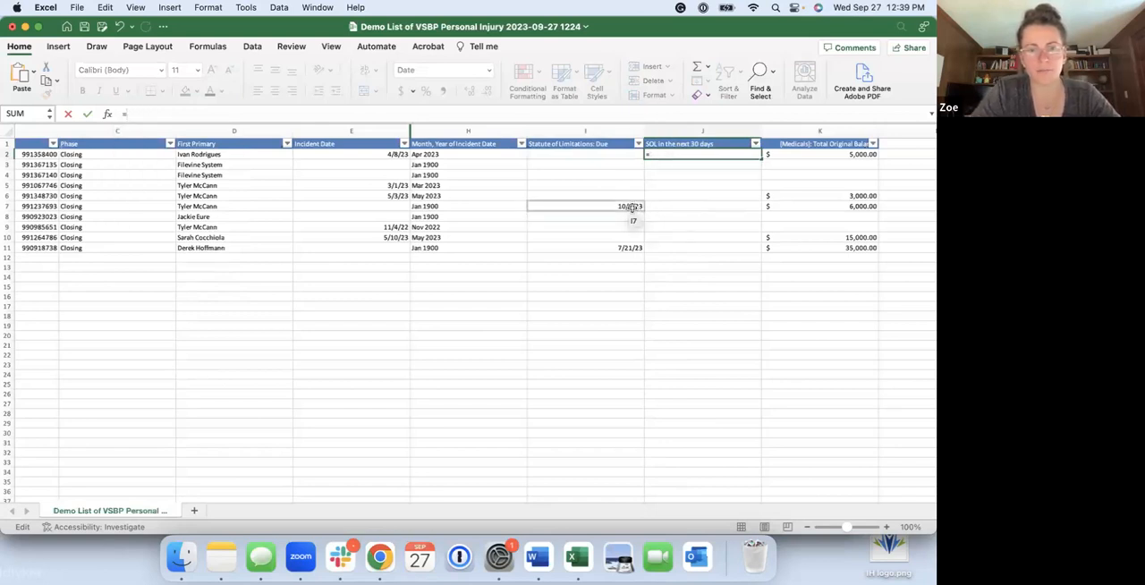
left_click(634, 154)
type("-")
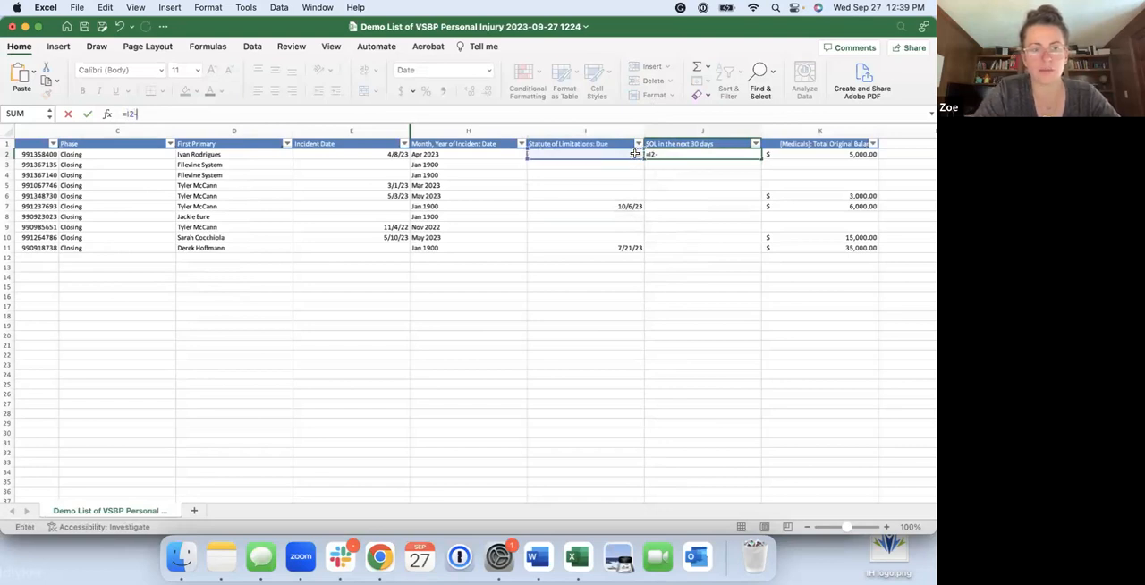
type("TODA")
key("BackSpace")
key("BackSpace")
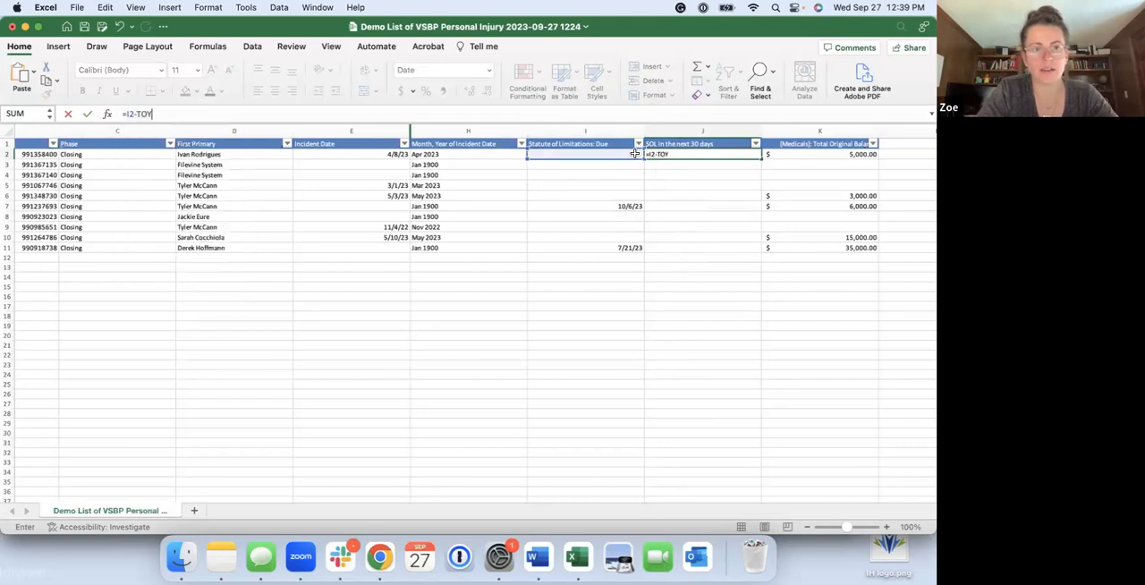
type("dayay")
key("Return")
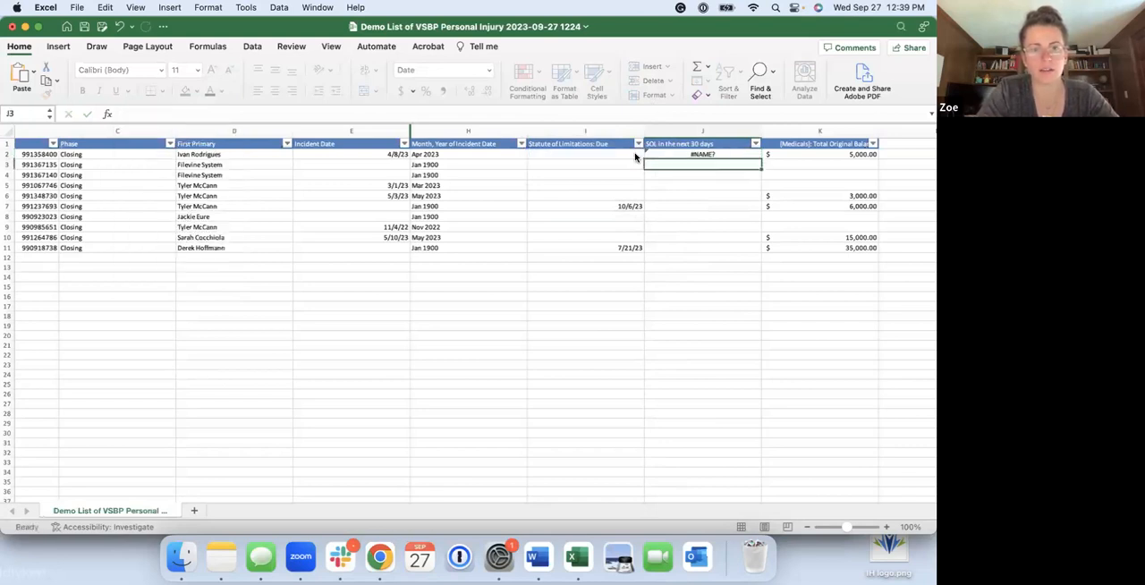
Fill the J2 formula down through row 11 and format column J as Number
left_click(729, 156)
double_click(761, 159)
left_click(721, 334)
left_click(721, 127)
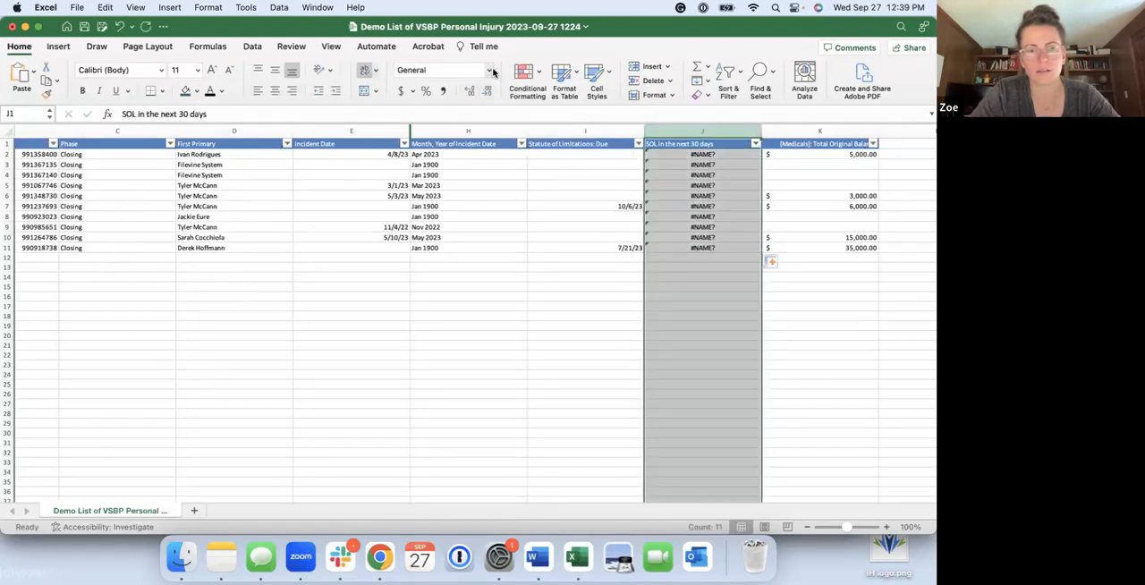
left_click(488, 70)
left_click(462, 122)
Replace the formula in J2 with =TODAY-I2
left_click(696, 162)
left_click(696, 154)
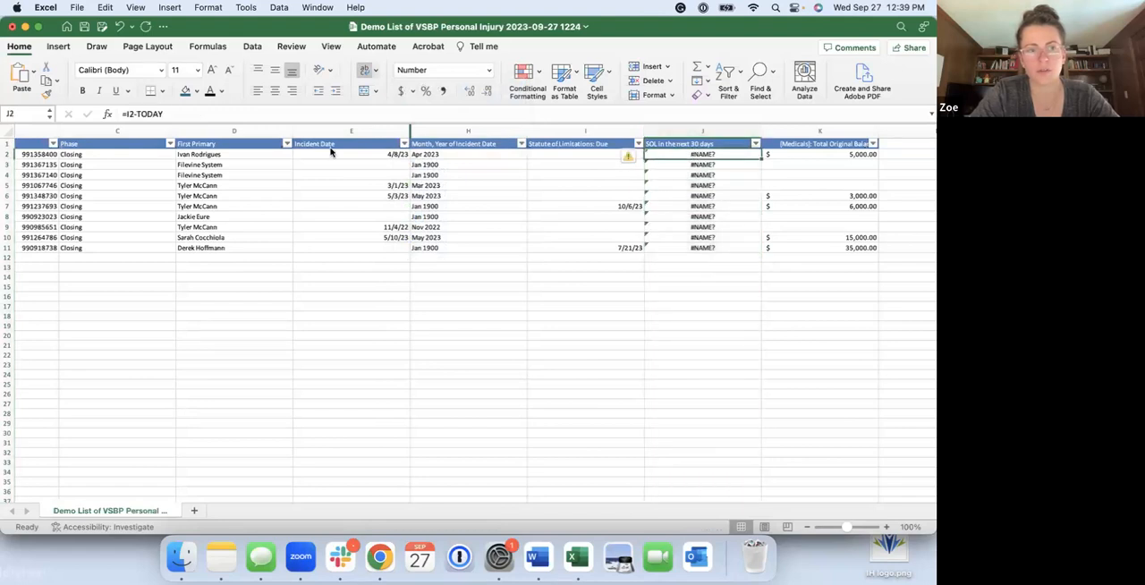
left_click(126, 114)
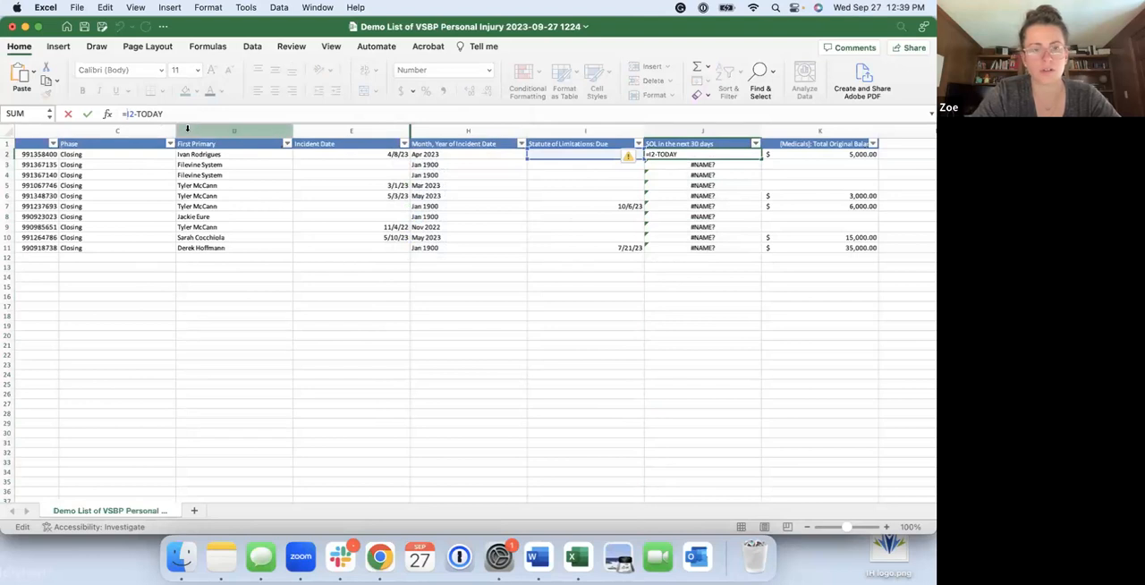
left_click_drag(166, 114, 122, 113)
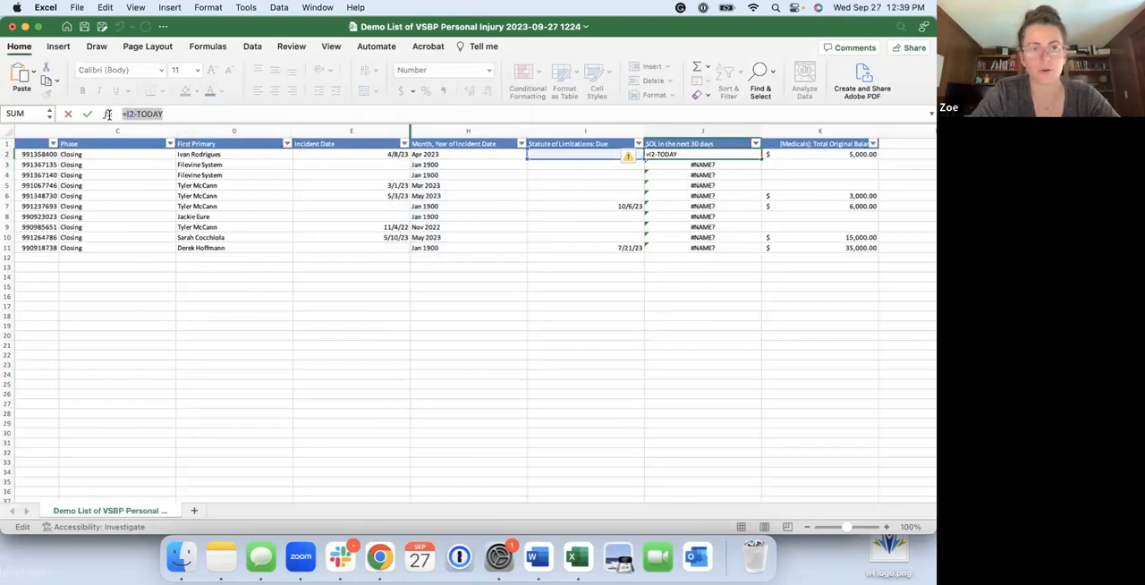
left_click(157, 114)
key("BackSpace")
key("BackSpace")
key("BackSpace")
key("BackSpace")
key("BackSpace")
key("BackSpace")
key("BackSpace")
key("BackSpace")
type("TO")
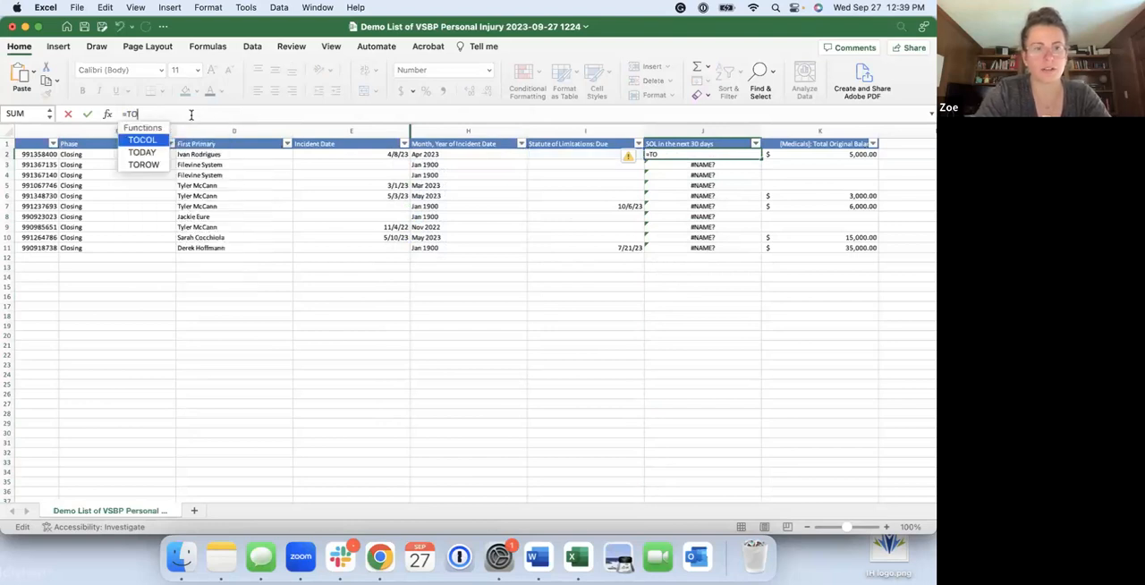
type("DAY-")
left_click(606, 155)
key("Return")
Move the formula from J3 onto J2, replacing the existing data there
left_click(752, 159)
left_click_drag(752, 161, 758, 164)
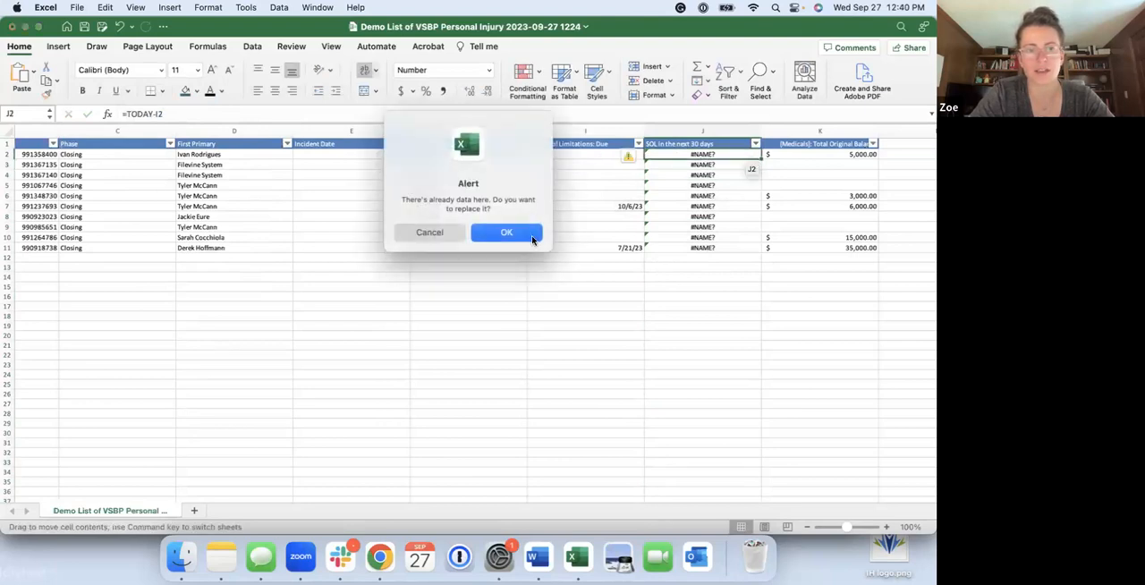
left_click(530, 234)
Replace the formula in J2 with =ABS(TODAY()-I2)
left_click(191, 115)
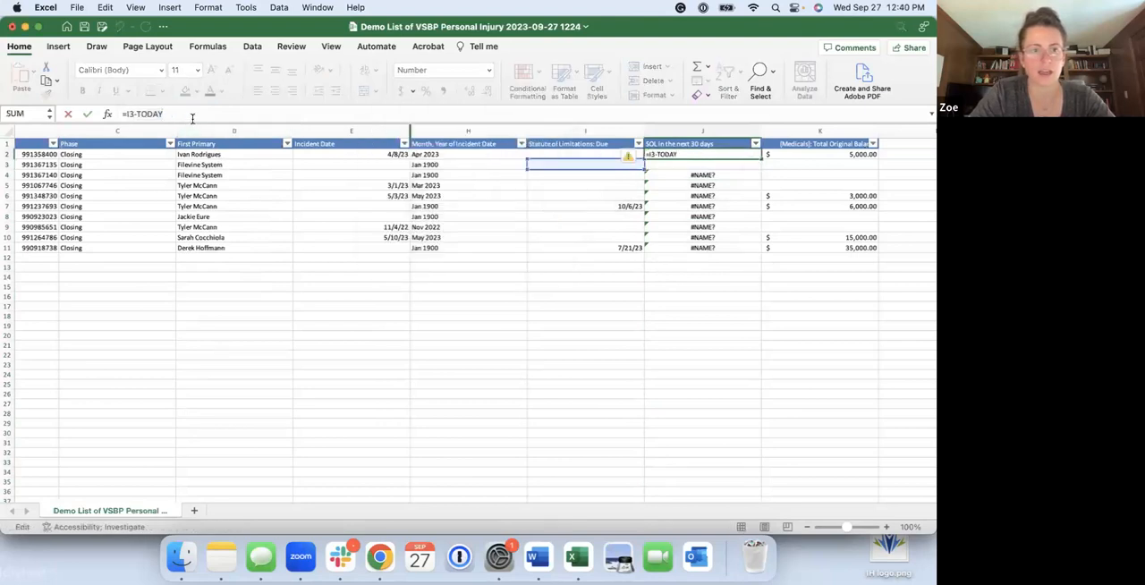
key("shift+Left")
key("shift+Left")
key("shift+Left")
key("shift+Left")
key("shift+Left")
key("shift+Left")
key("BackSpace")
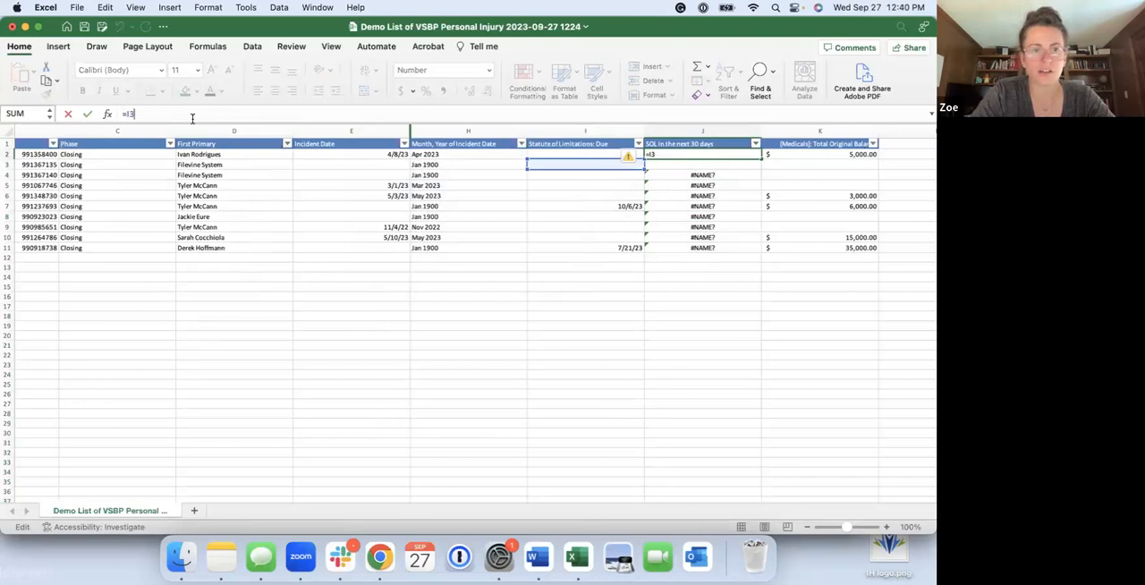
key("BackSpace")
key("BackSpace")
type("ABS")
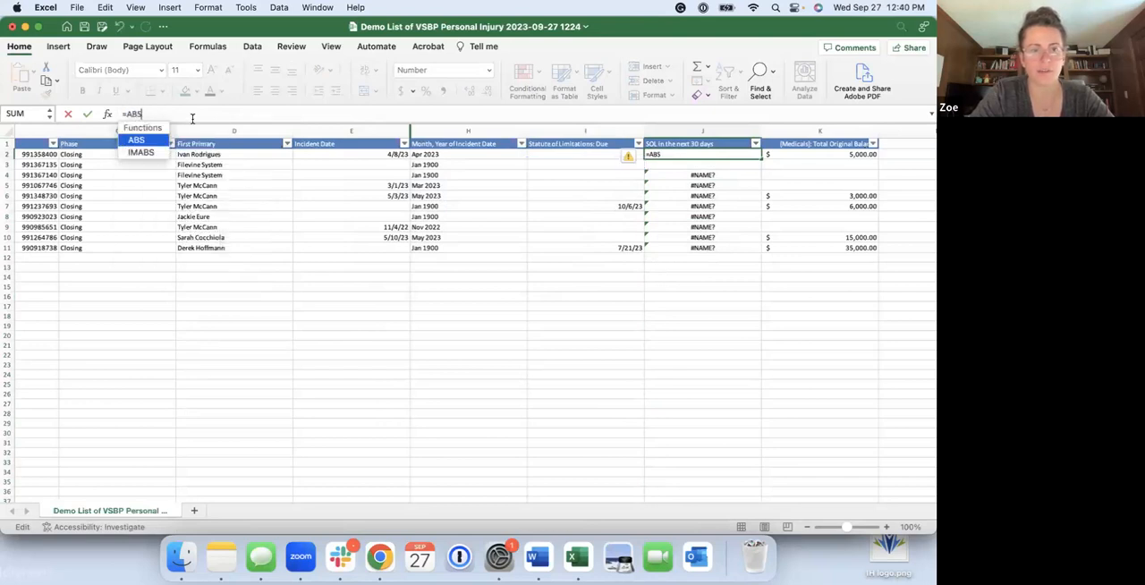
type("(")
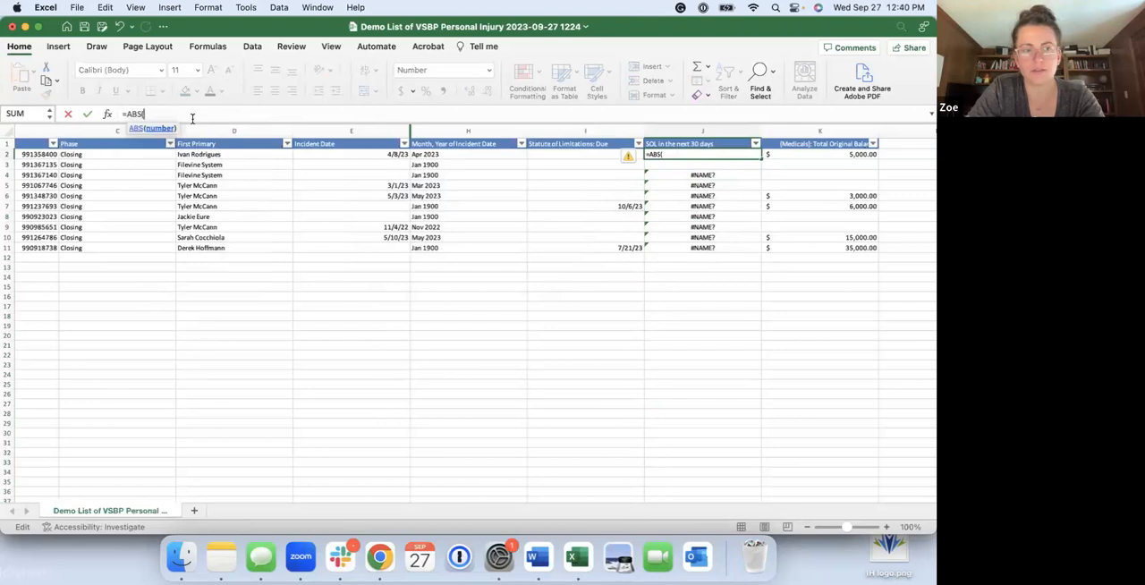
type("TODAY()-")
left_click(592, 154)
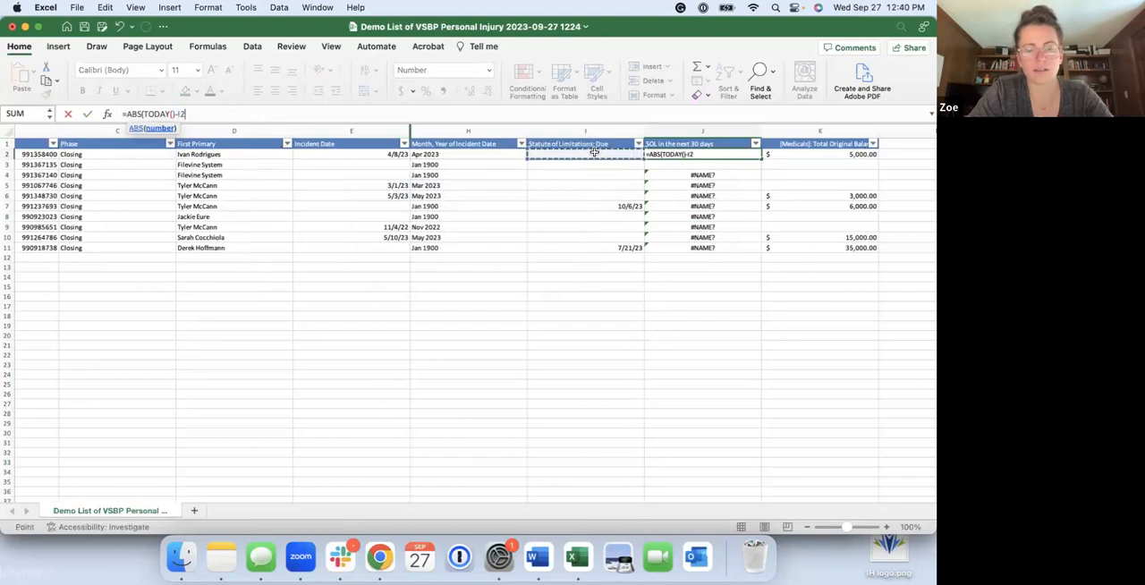
type(")")
key("Return")
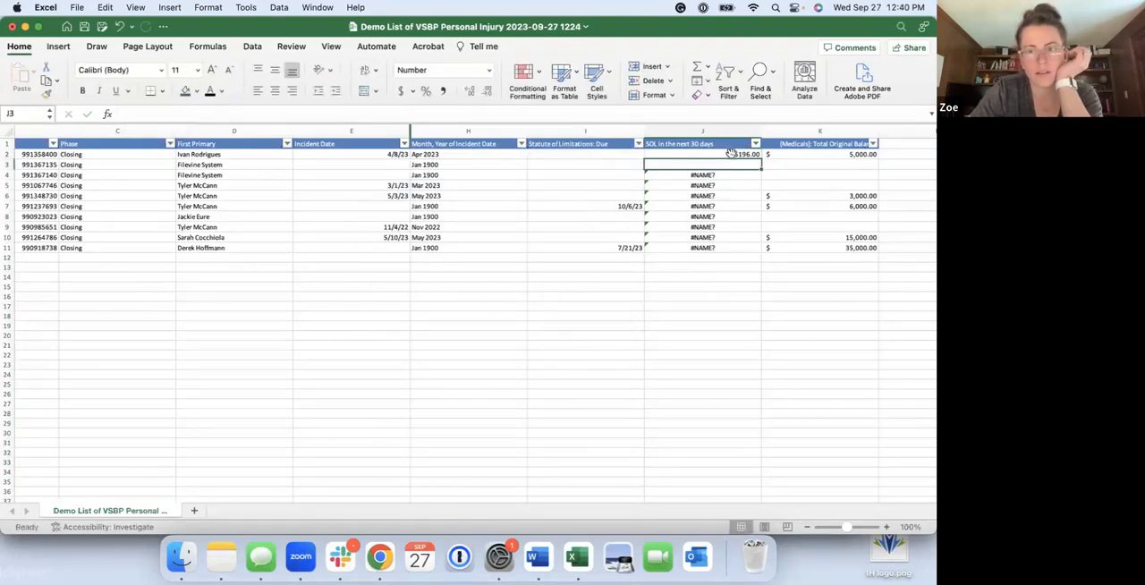
Fill the J2 formula down through row 11 and check the formulas in J7 and J11
left_click(730, 154)
left_click_drag(760, 160, 762, 251)
left_click(756, 286)
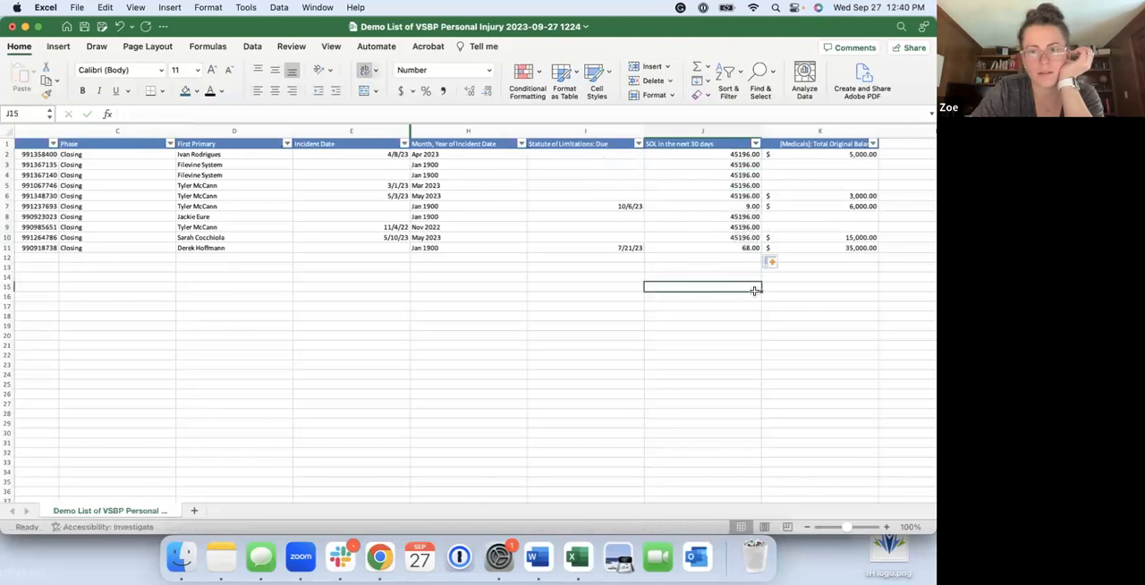
left_click(730, 205)
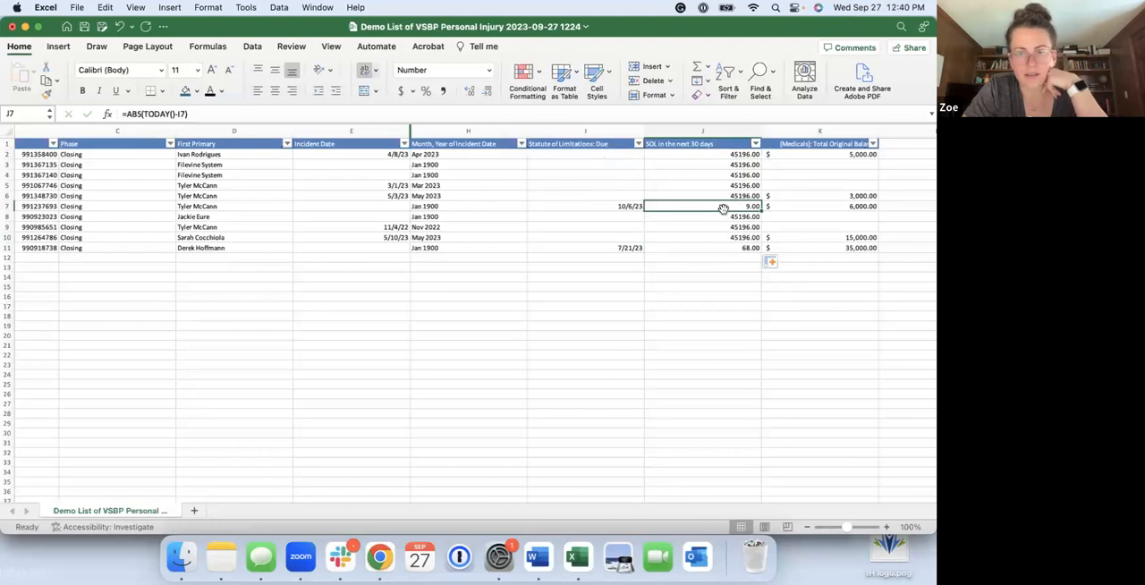
left_click(709, 250)
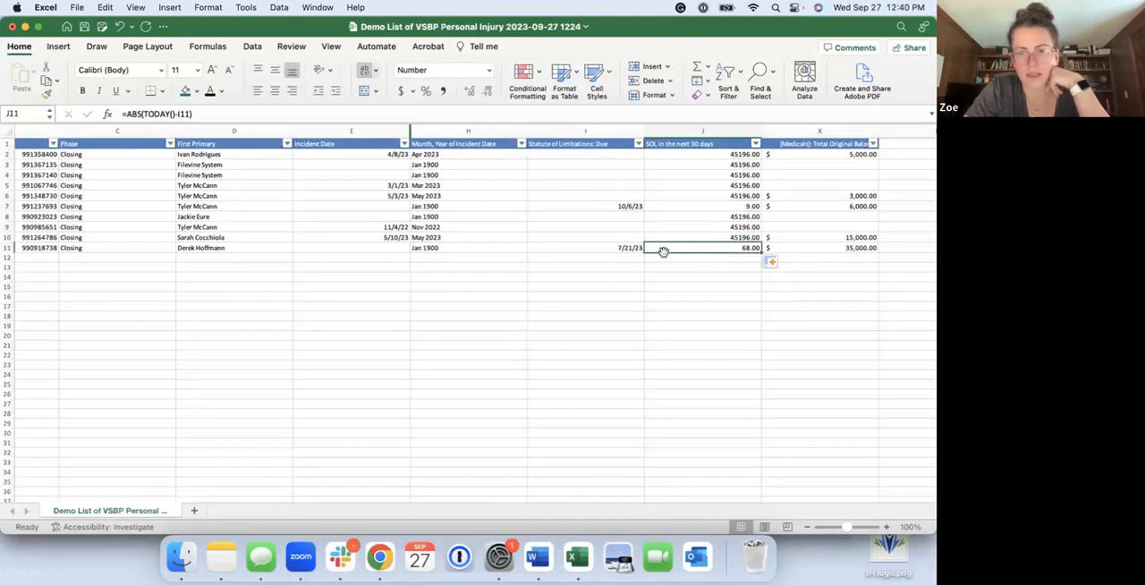
Remove the ABS function from the J11 formula so it reads =TODAY()-I11
left_click(144, 113)
key("BackSpace")
key("BackSpace")
key("BackSpace")
key("BackSpace")
left_click(219, 120)
key("BackSpace")
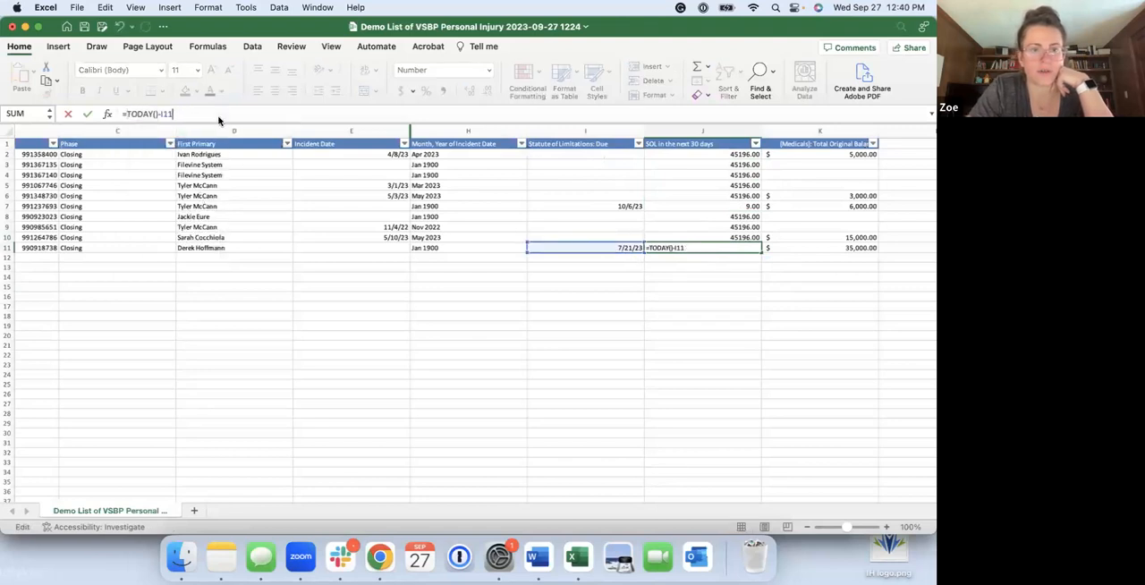
key("Return")
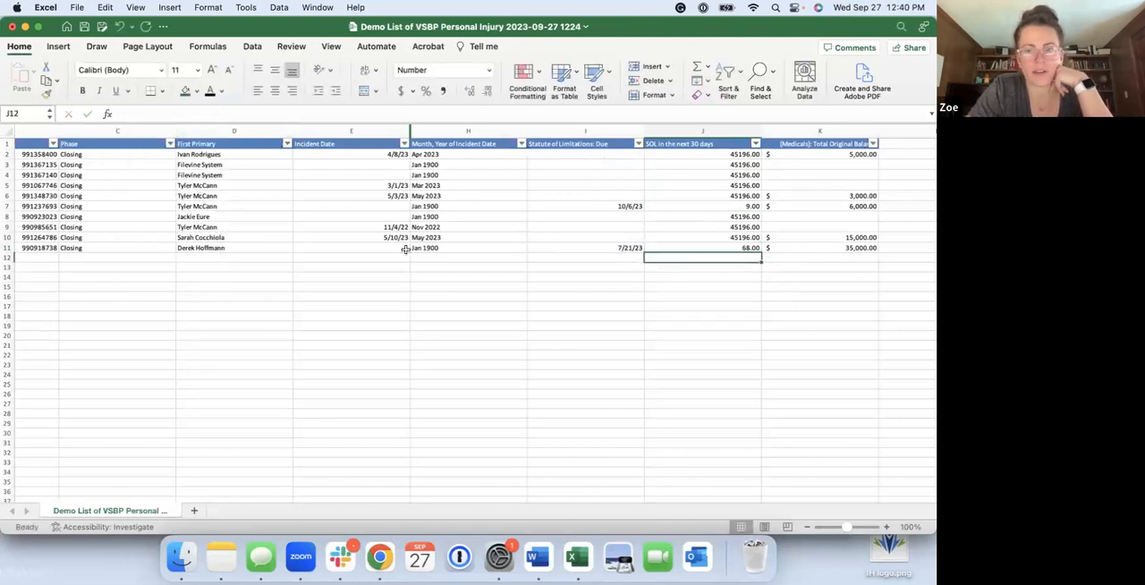
left_click(701, 247)
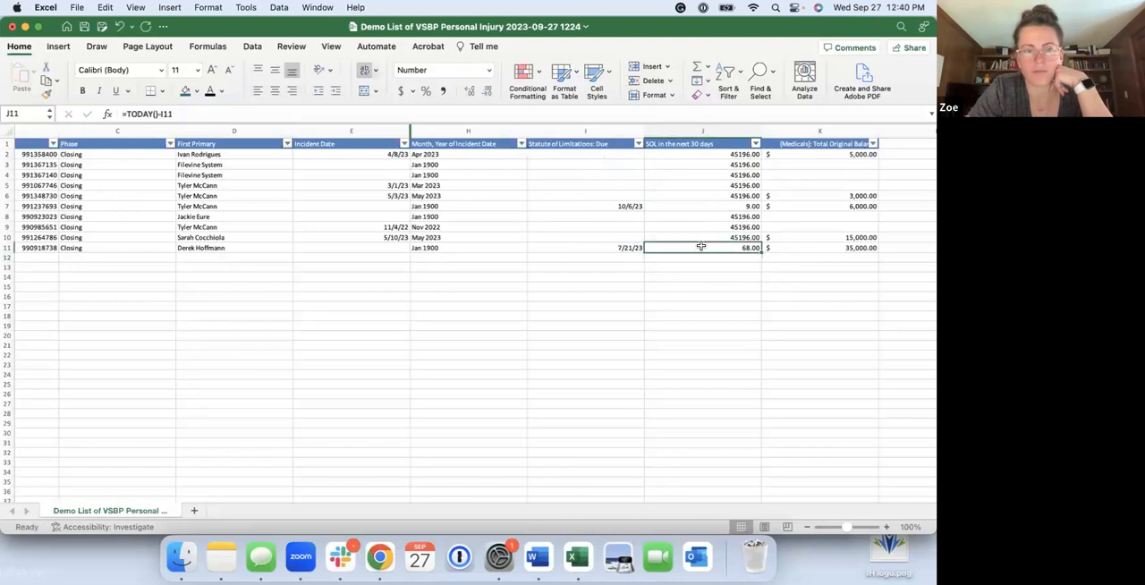
left_click(198, 109)
left_click(705, 262)
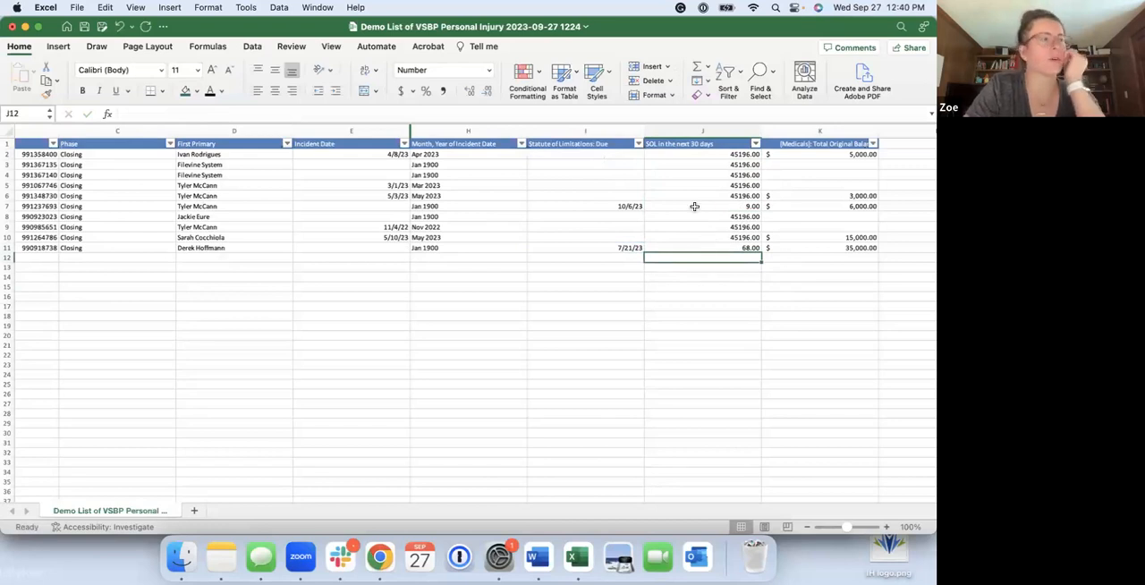
Replace ABS in the J2 formula with a blank check, writing =IF(ISBLANK(I2," ",TODAY()-I2)
left_click(720, 156)
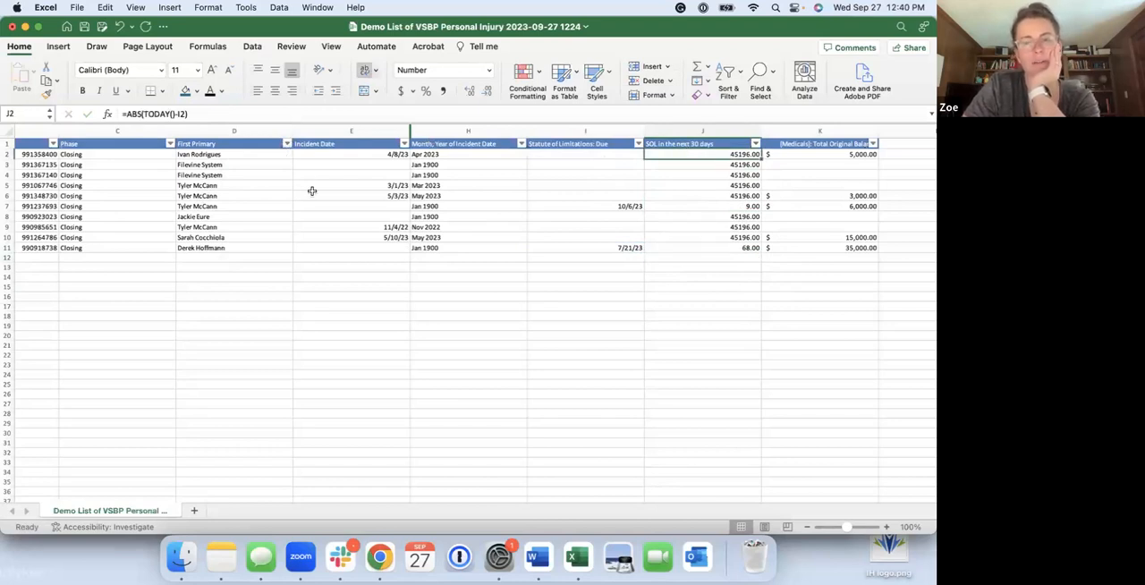
left_click(143, 115)
key("BackSpace")
key("BackSpace")
key("BackSpace")
key("BackSpace")
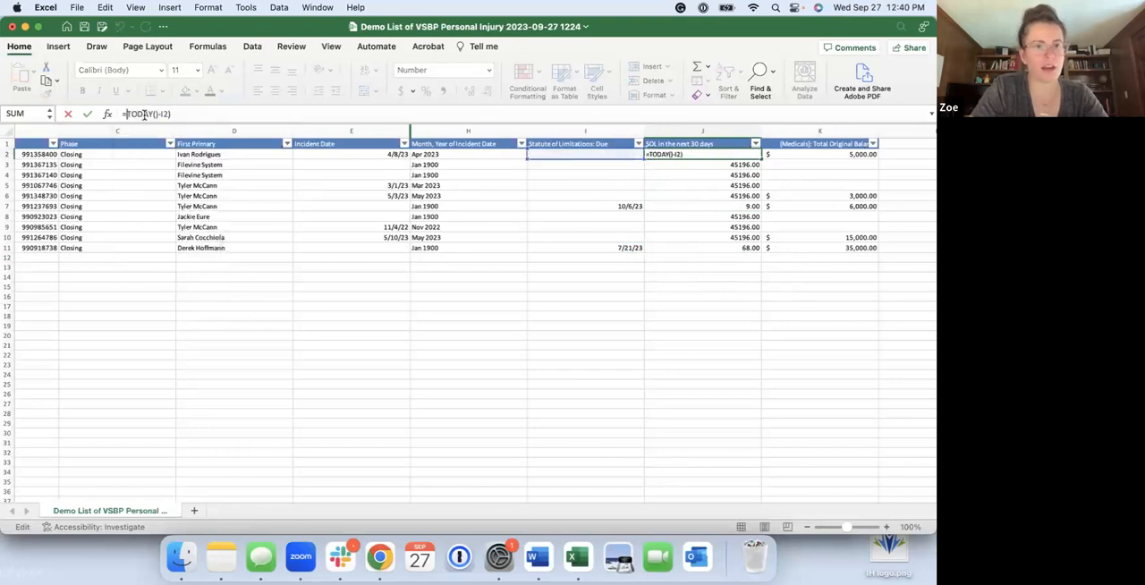
type("IF(ISBLANK")
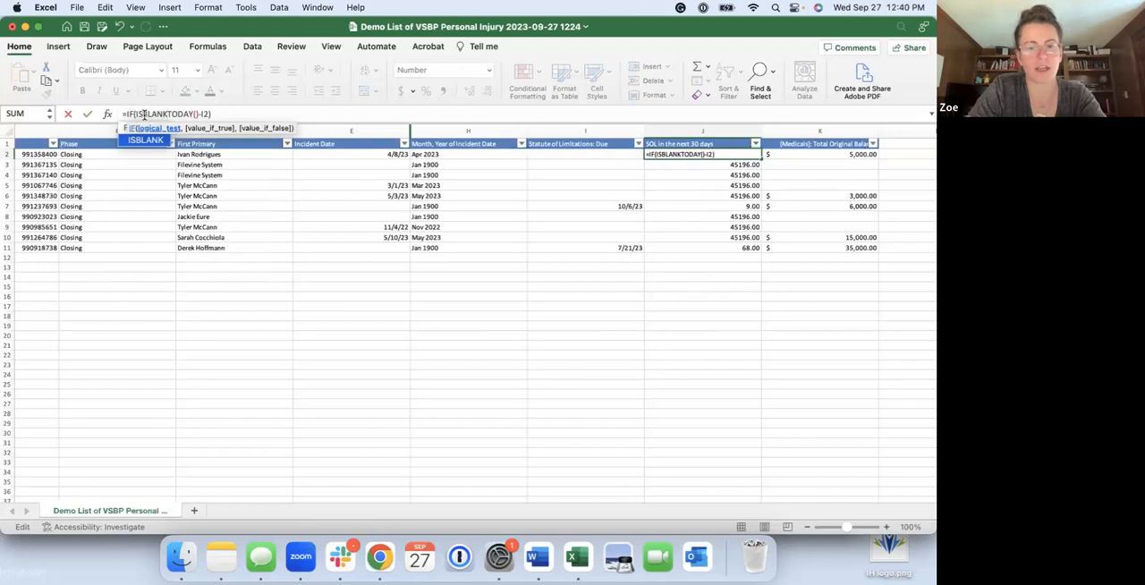
type("(")
left_click(541, 153)
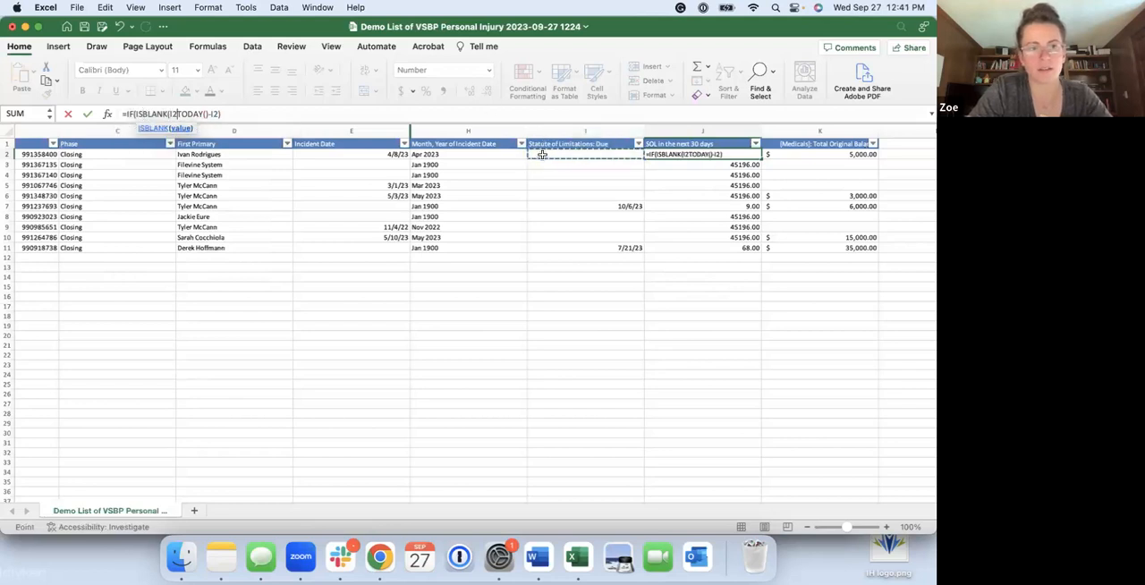
type(")")
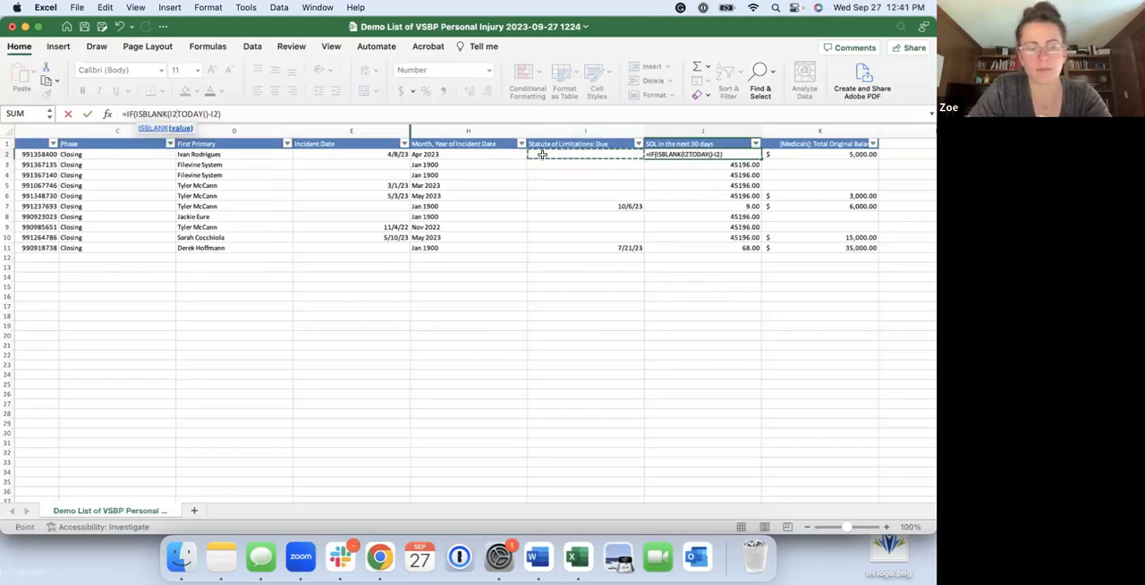
type(",\" \",")
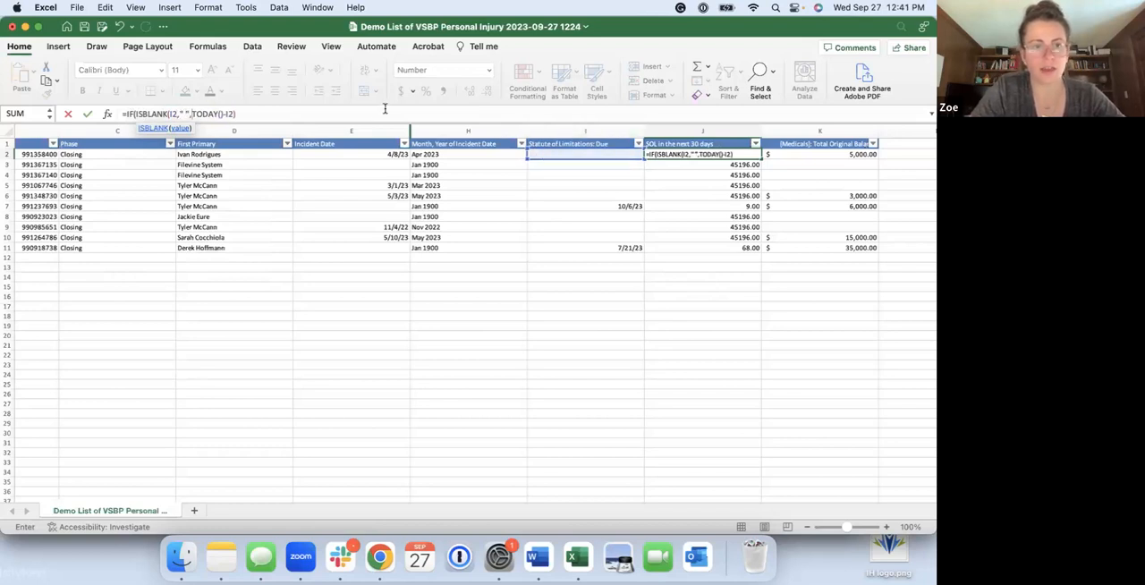
Remove the space between the quotes, add a closing parenthesis, and try to enter =IF(ISBLANK(I2,"",TODAY()-I2)) in J2
left_click(186, 113)
key("BackSpace")
left_click(250, 114)
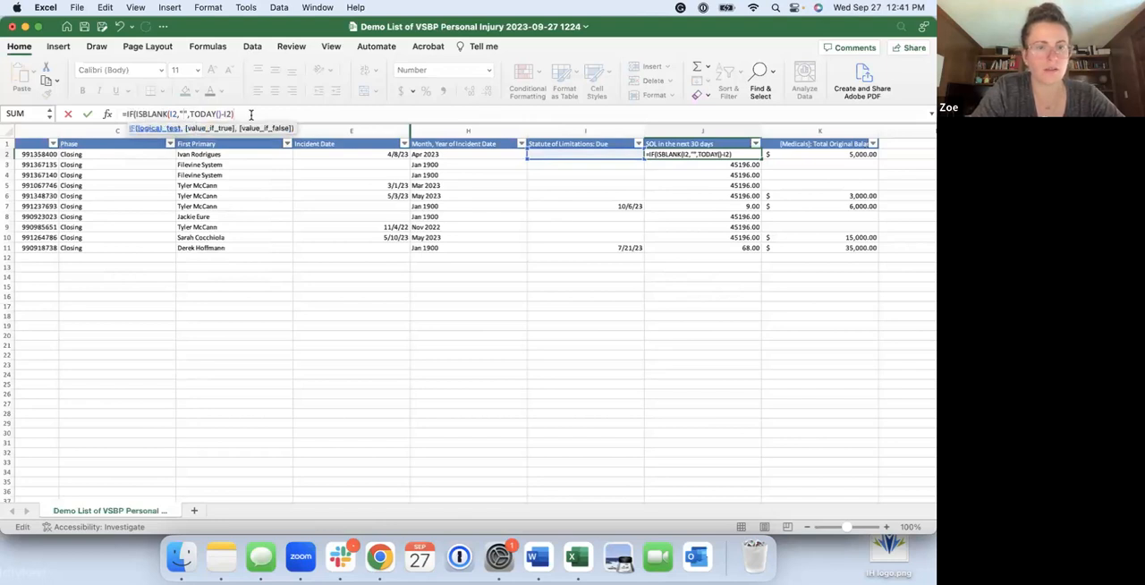
key("Return")
key("Return")
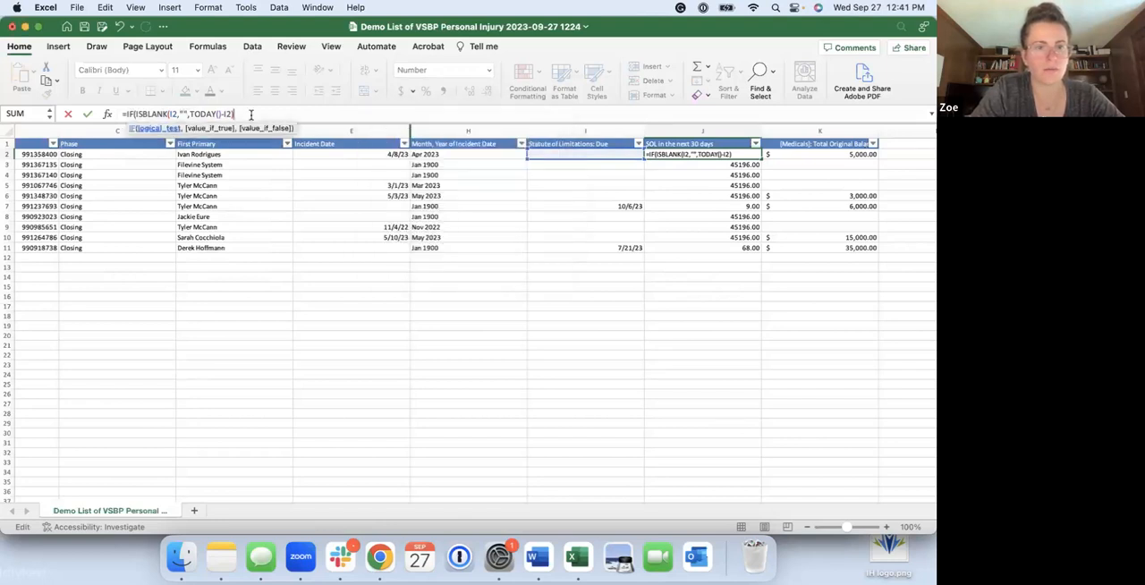
type(")")
key("Return")
key("Return")
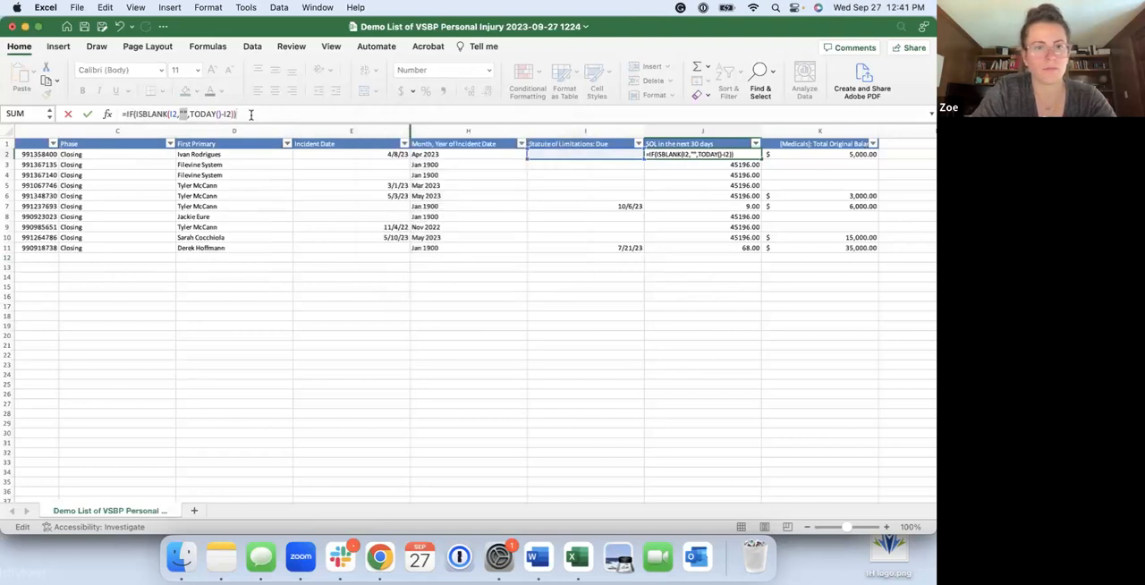
Delete the empty-quotes argument from the J2 formula and try to enter =IF(ISBLANK(I2,TODAY()-I2))
key("BackSpace")
key("BackSpace")
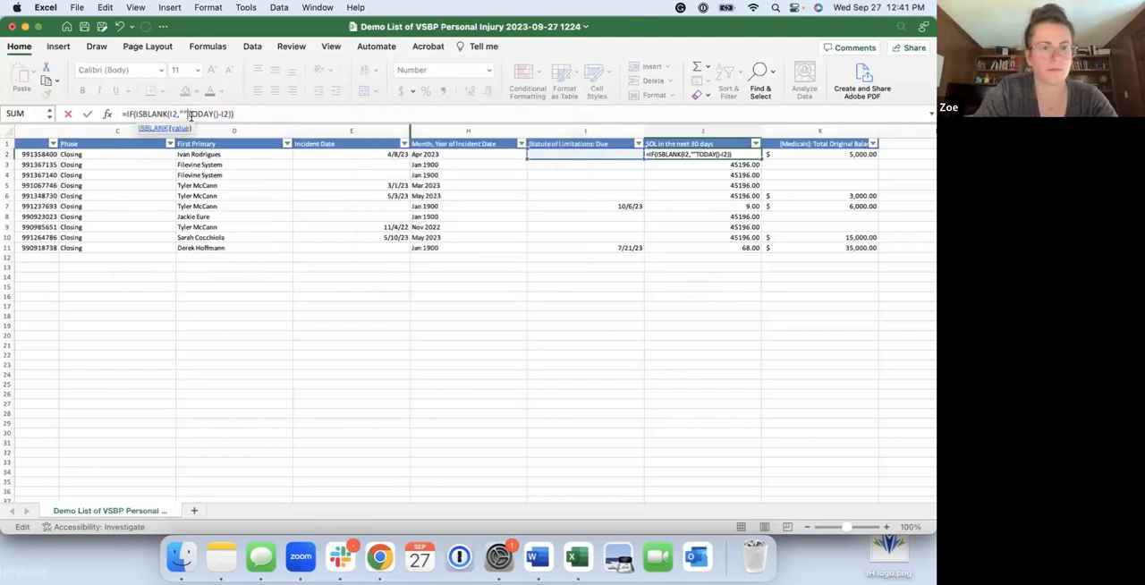
key("Return")
key("Return")
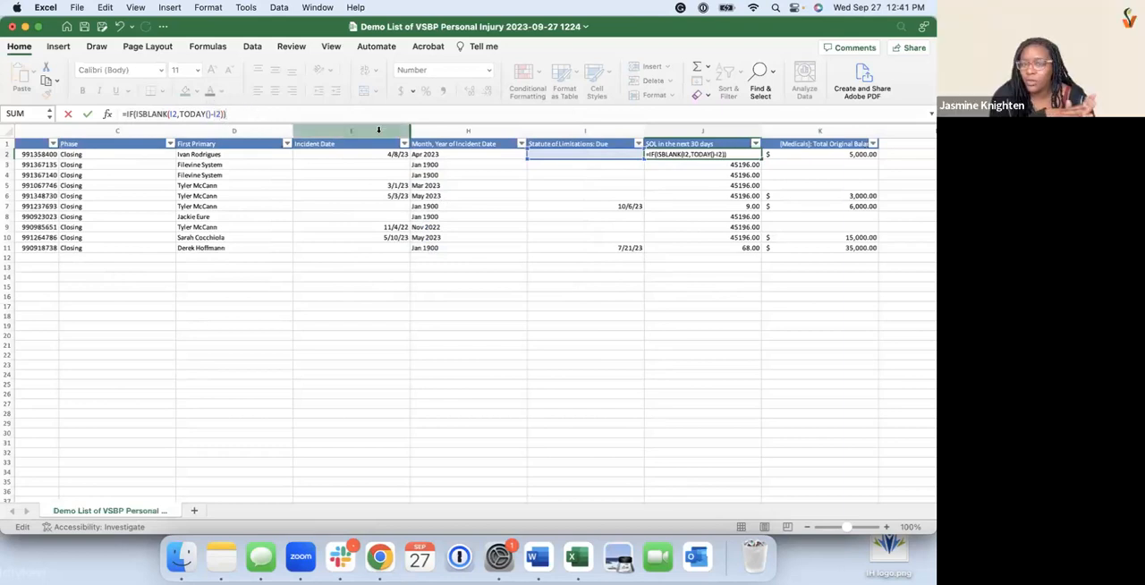
Try to enter =IF(ISBLANK(I2," "),TODAY()-I2)) as the J2 formula
left_click(179, 114)
type("\"\",")
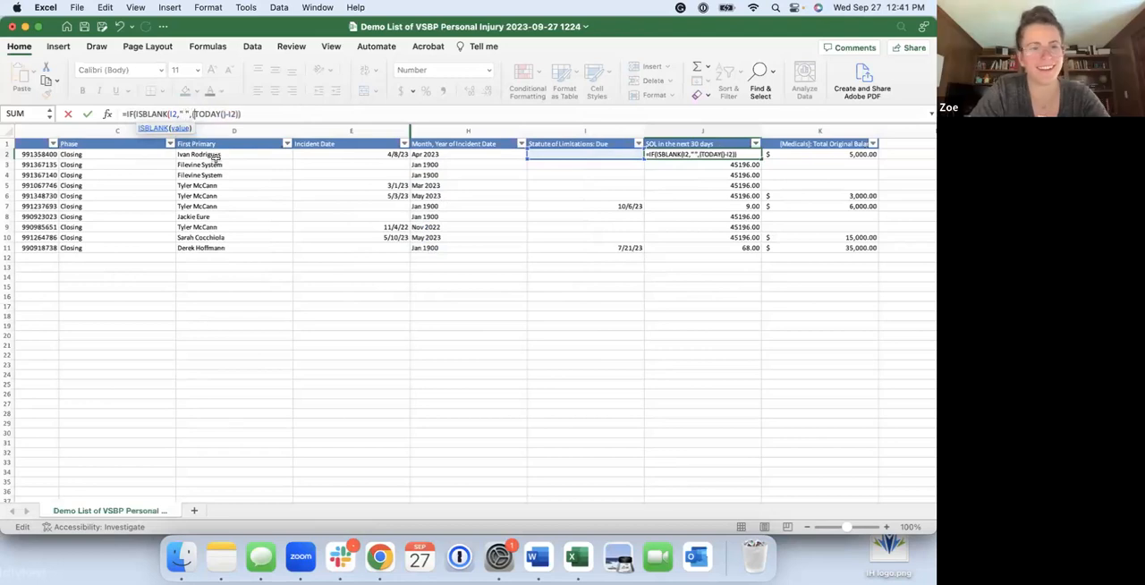
key("BackSpace")
key("BackSpace")
type("),")
key("Return")
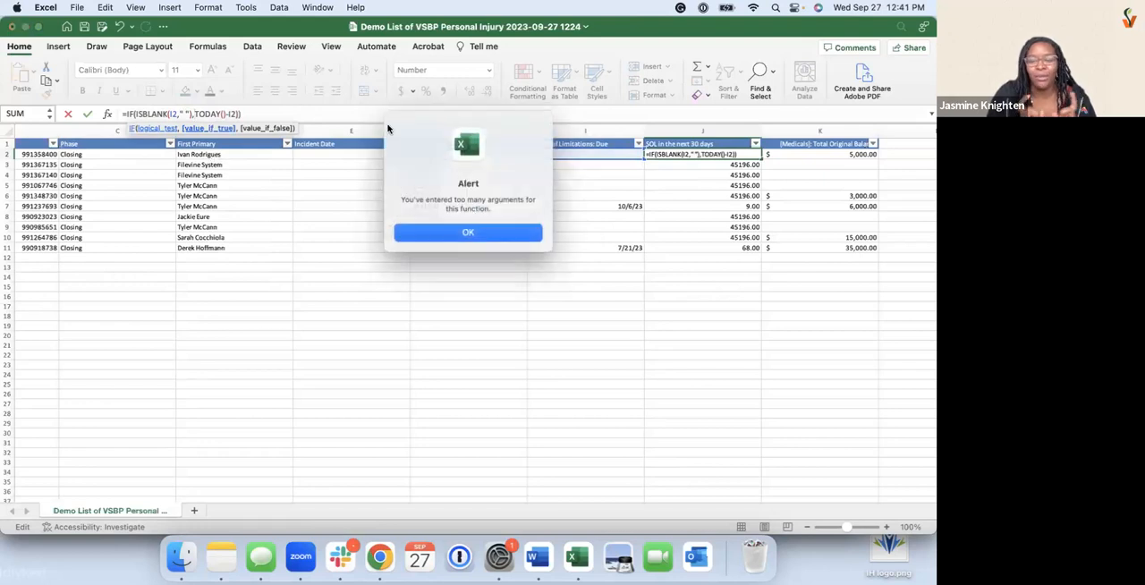
key("Return")
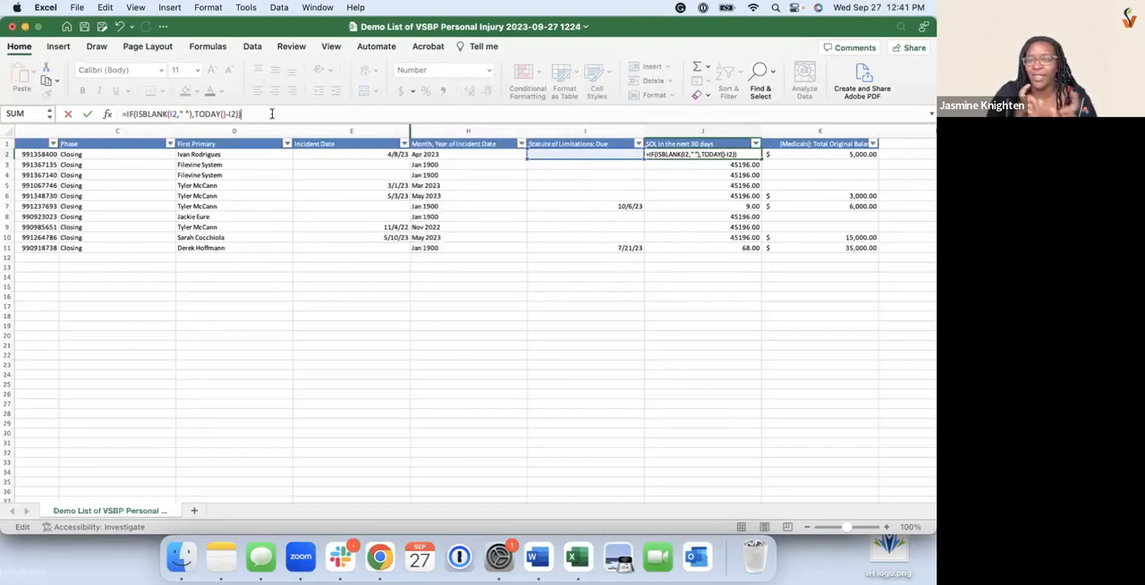
Clear and retype the " "), part before TODAY()-I2 in the J2 formula, and enter the formula
key("BackSpace")
key("BackSpace")
key("BackSpace")
key("BackSpace")
key("BackSpace")
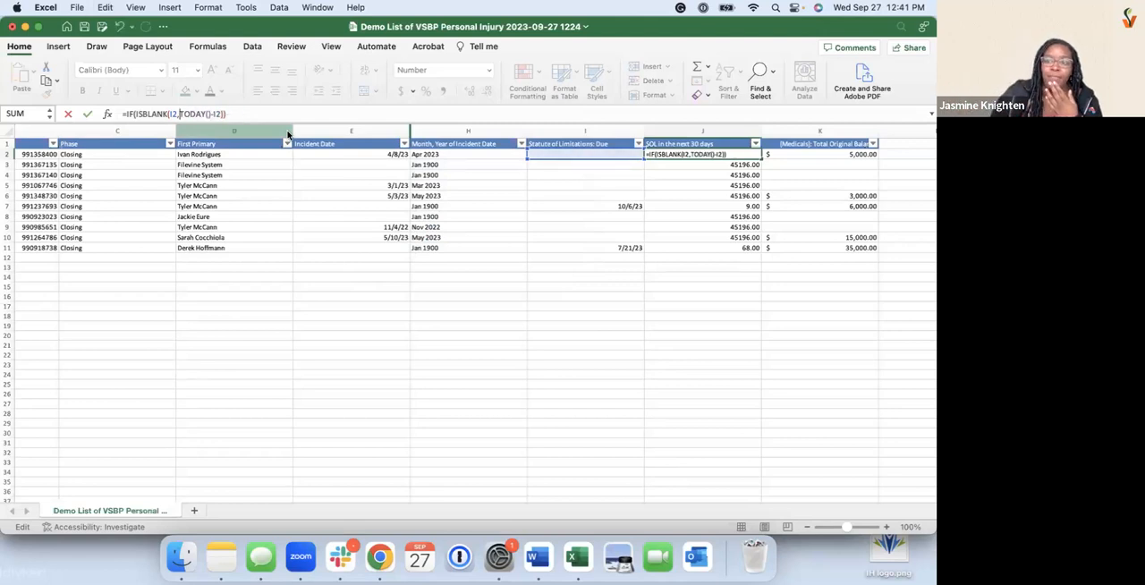
type("\" \"),")
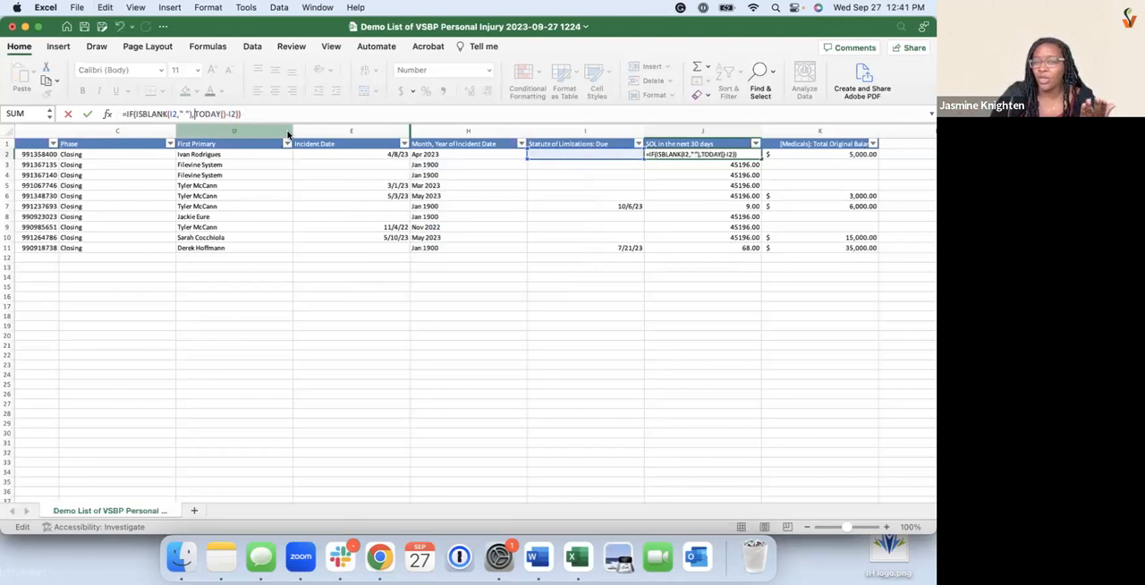
left_click(622, 181)
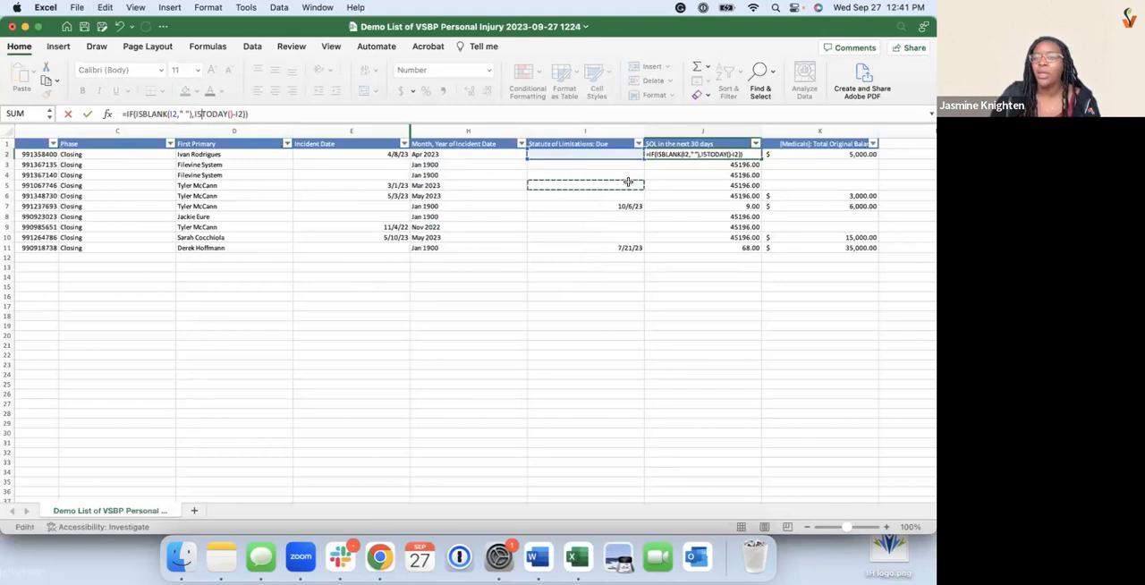
key("BackSpace")
key("BackSpace")
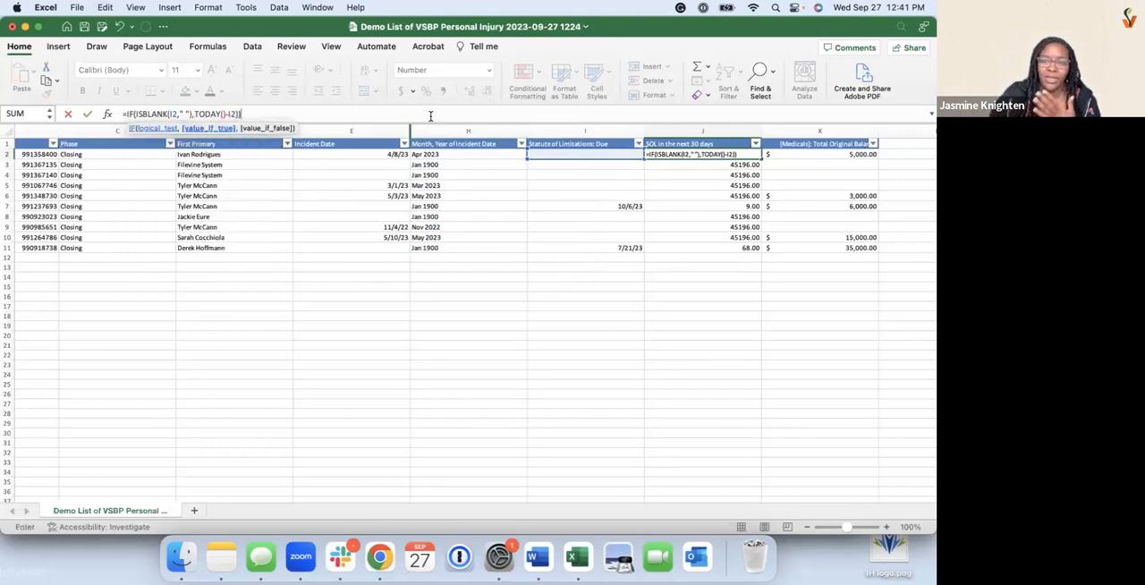
key("Return")
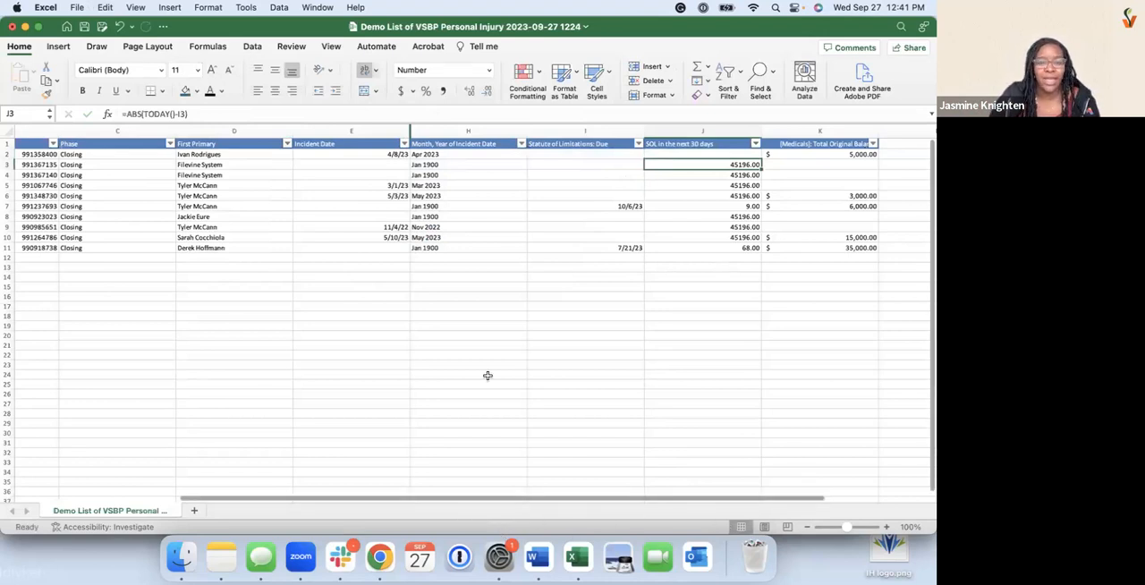
Switch to the Filevine Report Builder, show more report types for the XTRA: Litigation Sections project type, and start a List of Projects report
key("ctrl+Up")
left_click(381, 307)
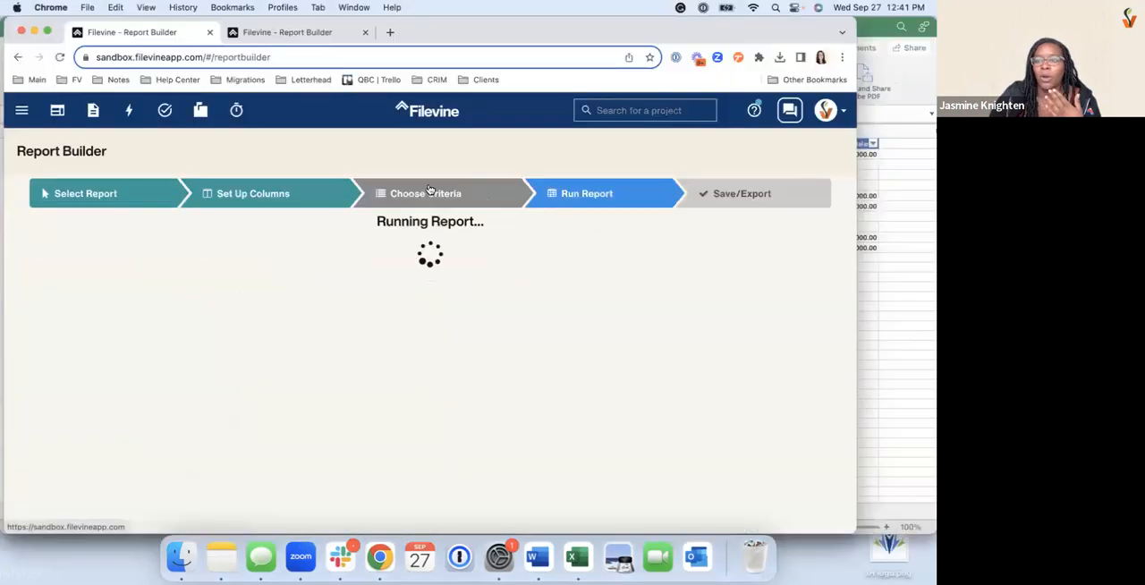
left_click(277, 34)
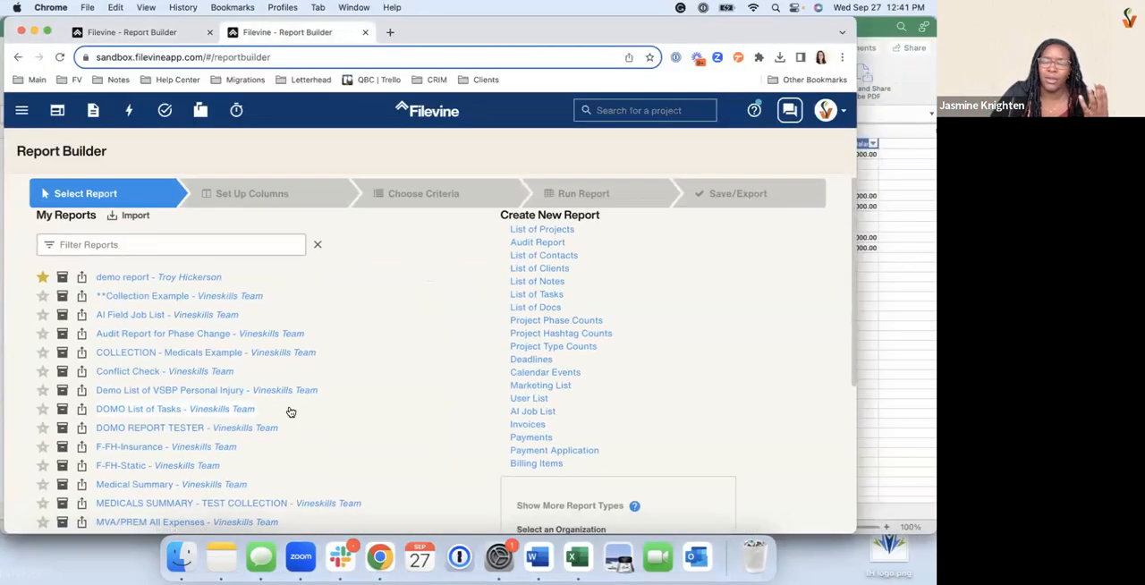
scroll(550, 386, "down", 5)
left_click(564, 340)
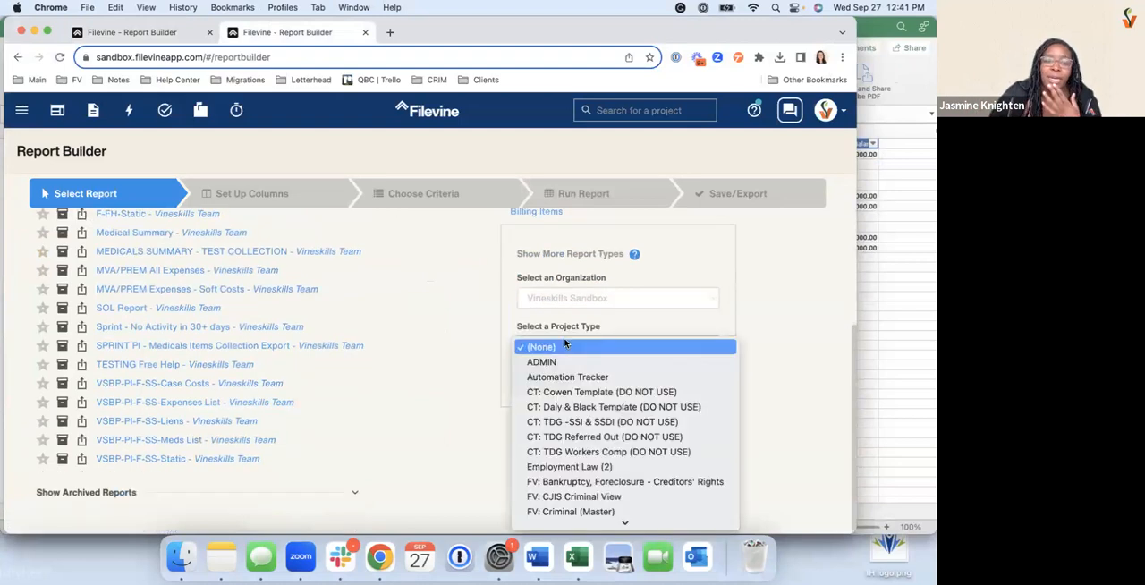
scroll(595, 488, "down", 5)
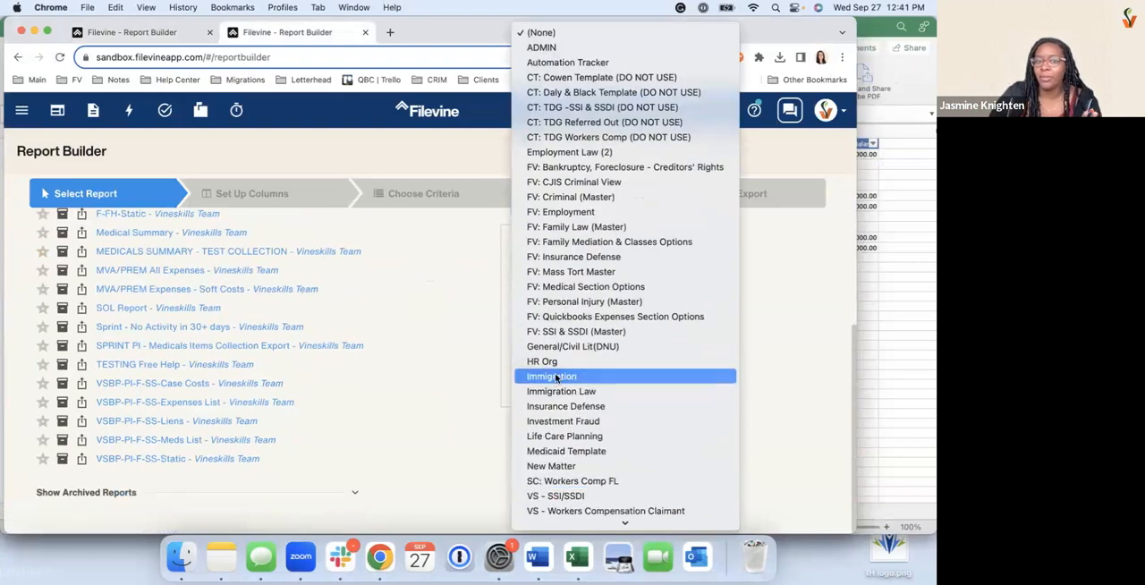
scroll(560, 426, "down", 6)
scroll(561, 426, "down", 3)
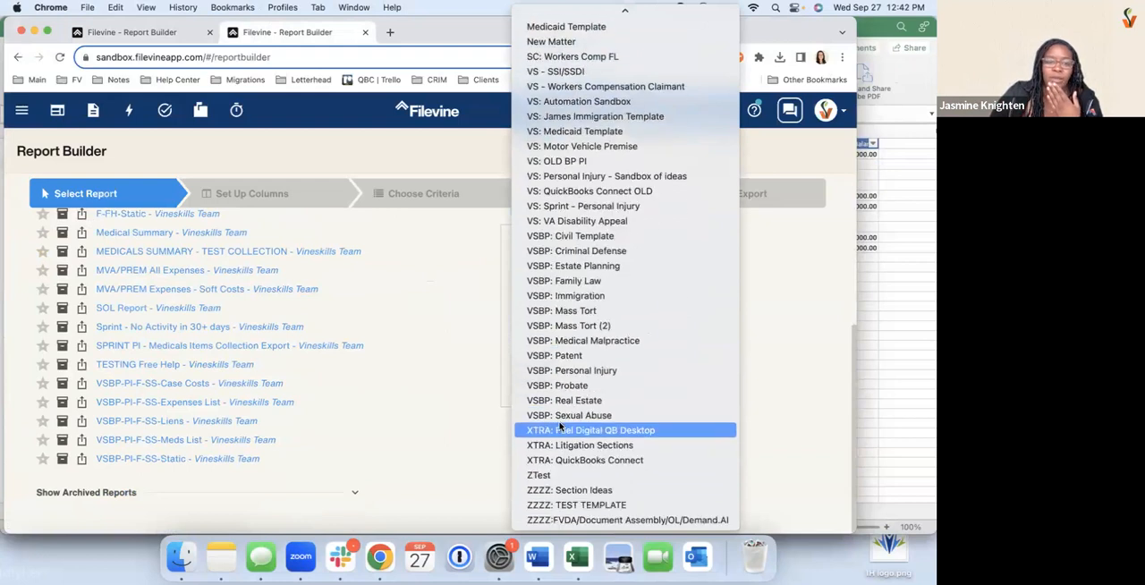
scroll(560, 426, "up", 9)
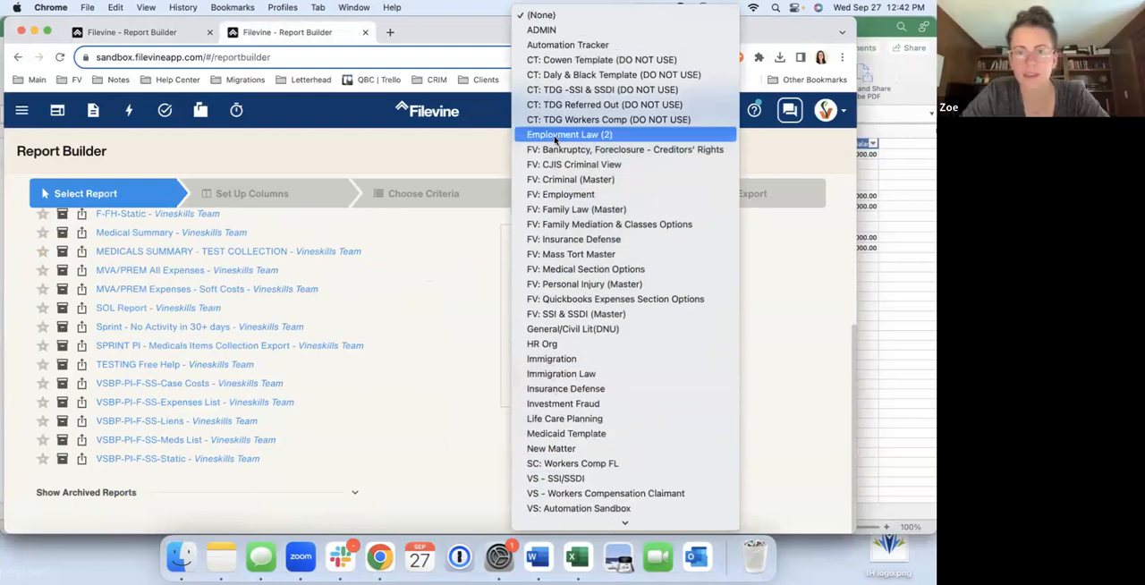
scroll(616, 260, "down", 2)
scroll(616, 260, "down", 8)
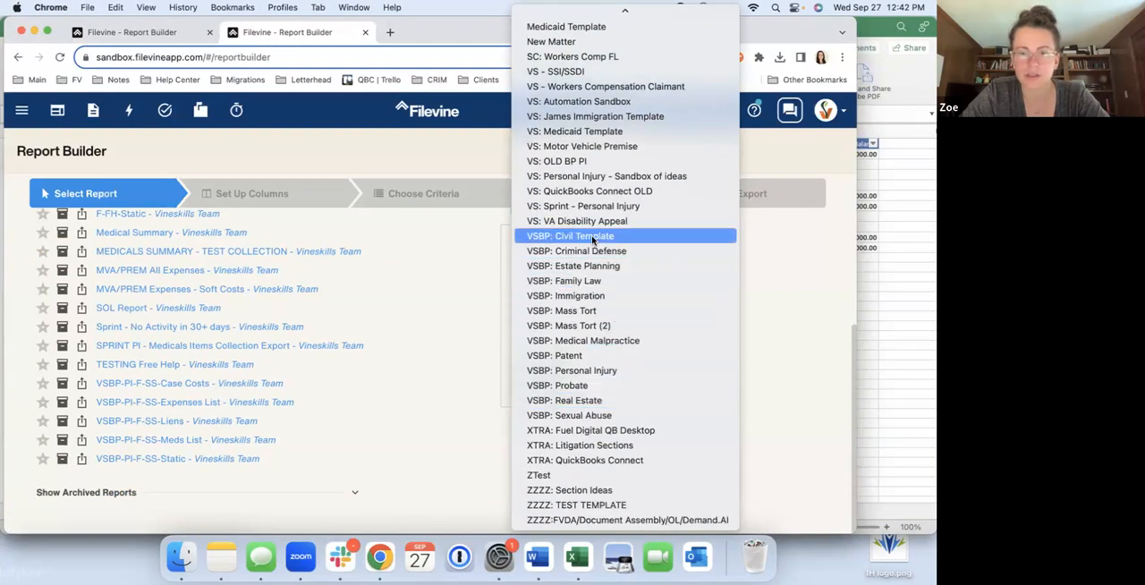
left_click(575, 445)
scroll(415, 259, "up", 5)
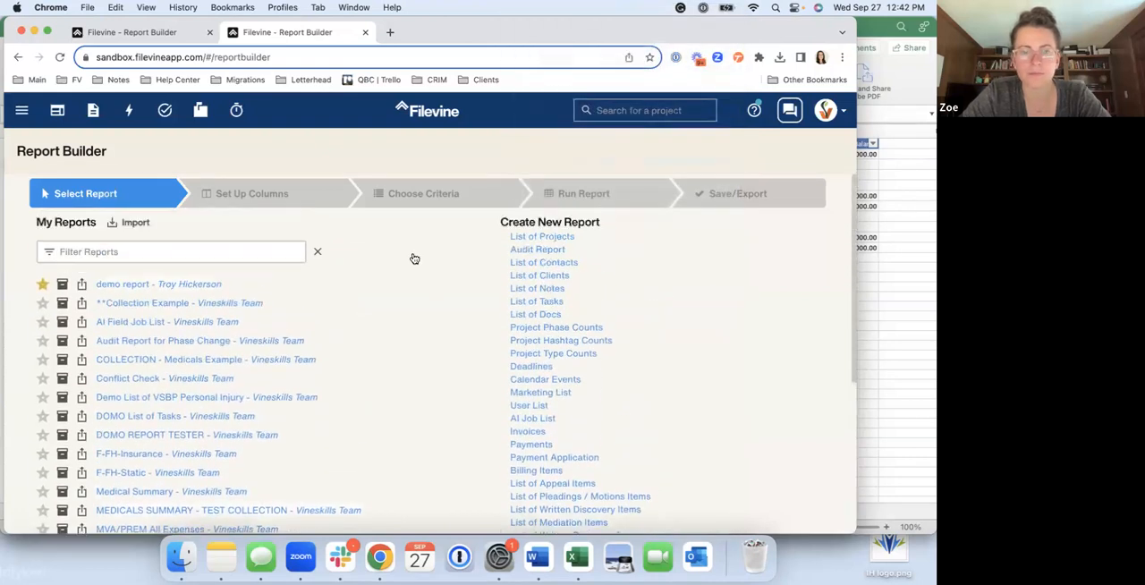
left_click(535, 237)
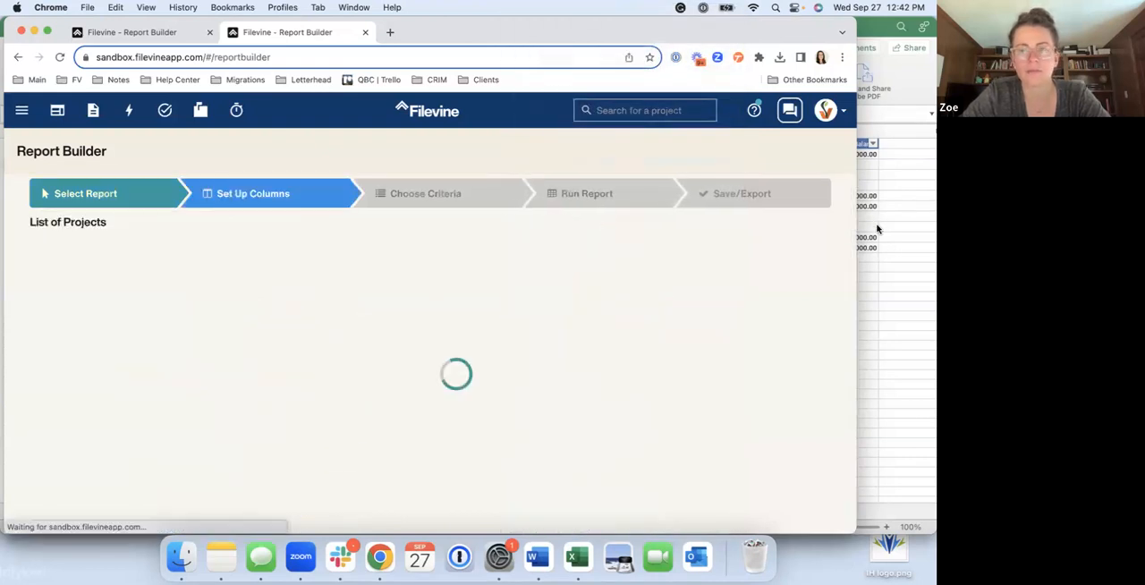
Switch to the Excel workbook and check cells J2 and J3 in the SOL in the next 30 days column
left_click(899, 246)
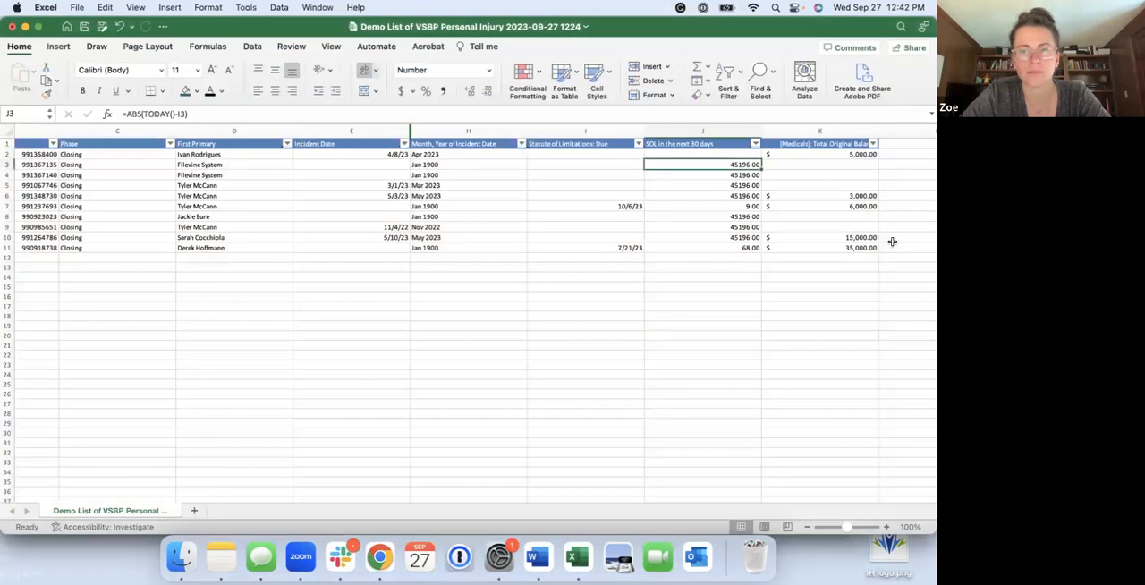
left_click(672, 154)
left_click(691, 165)
left_click(683, 155)
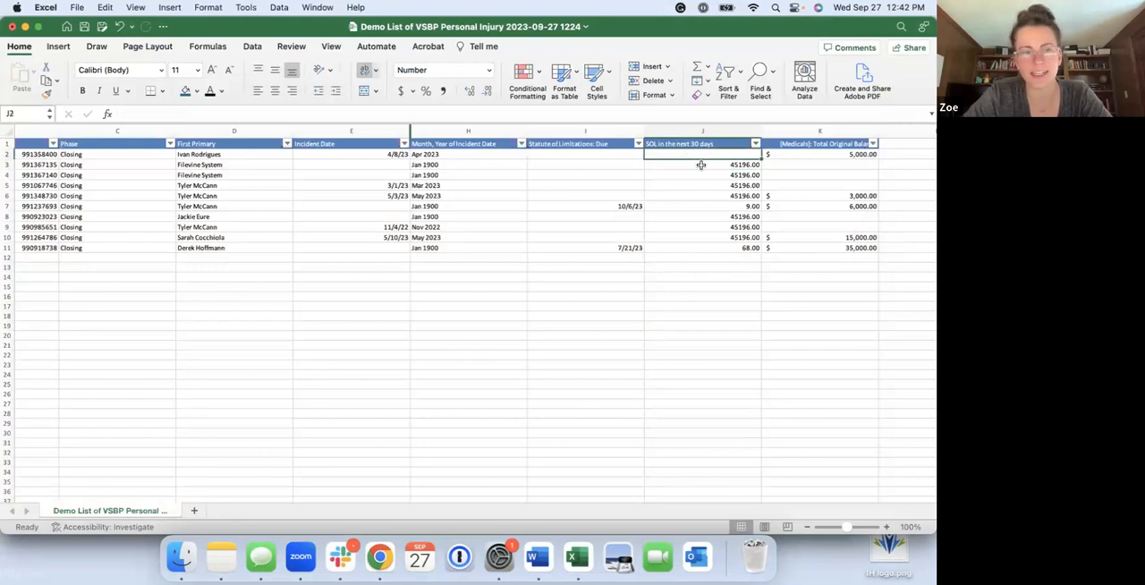
left_click(439, 341)
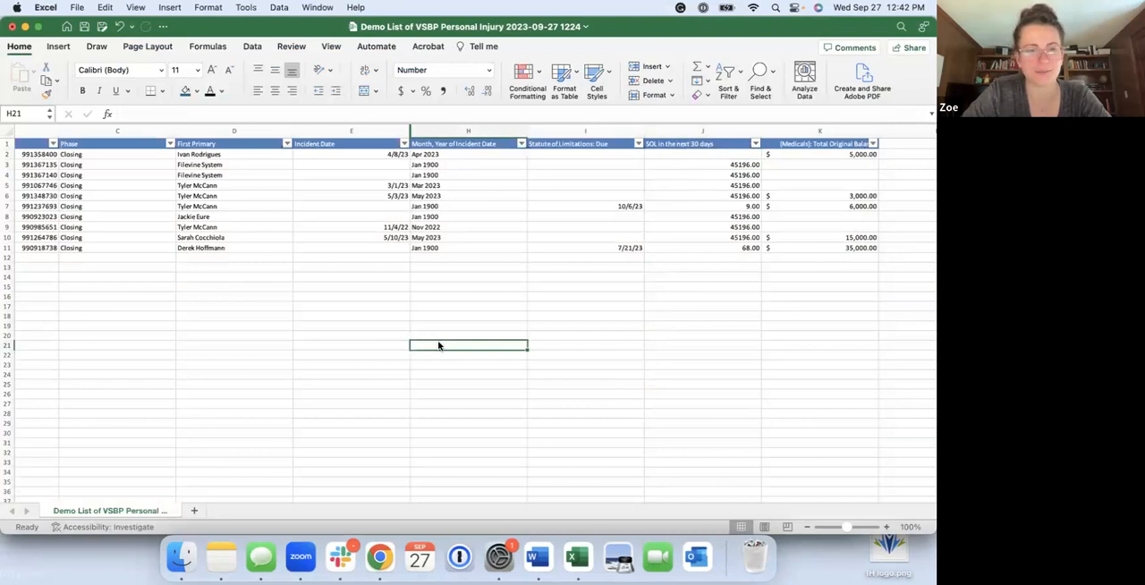
Return to the Filevine List of Projects report, place Name first among the report columns, and remove Org Name and Project Type
key("ctrl+Up")
left_click(255, 298)
double_click(362, 278)
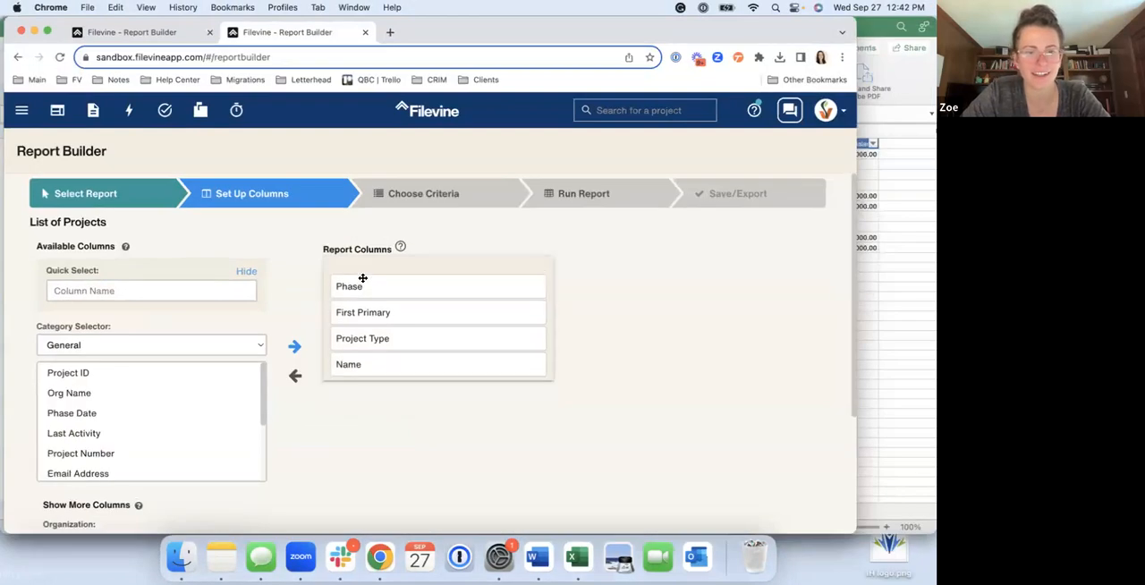
left_click_drag(345, 355, 353, 276)
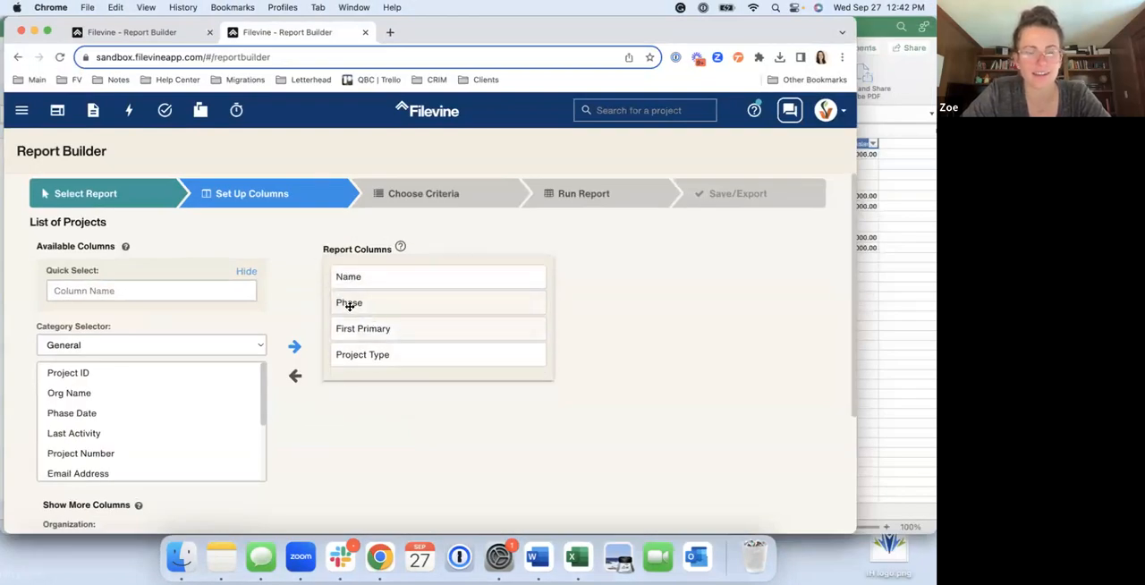
mouse_move(355, 355)
left_mouse_down()
mouse_move(353, 319)
mouse_move(354, 370)
mouse_move(353, 356)
left_mouse_up()
double_click(354, 357)
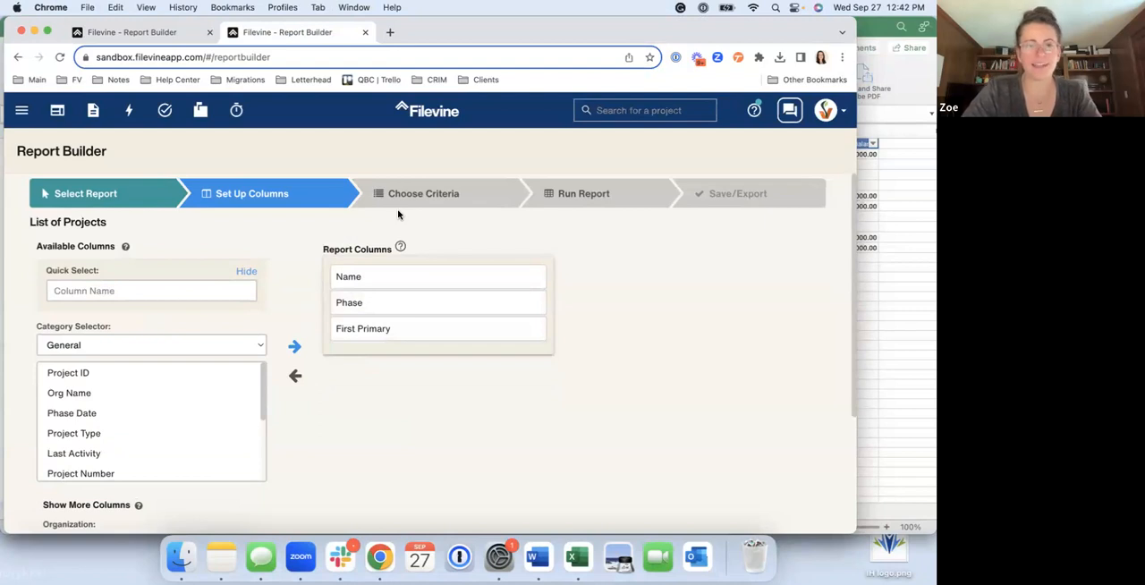
Open the report's criteria stage and search the available criteria for "trial"
left_click(442, 195)
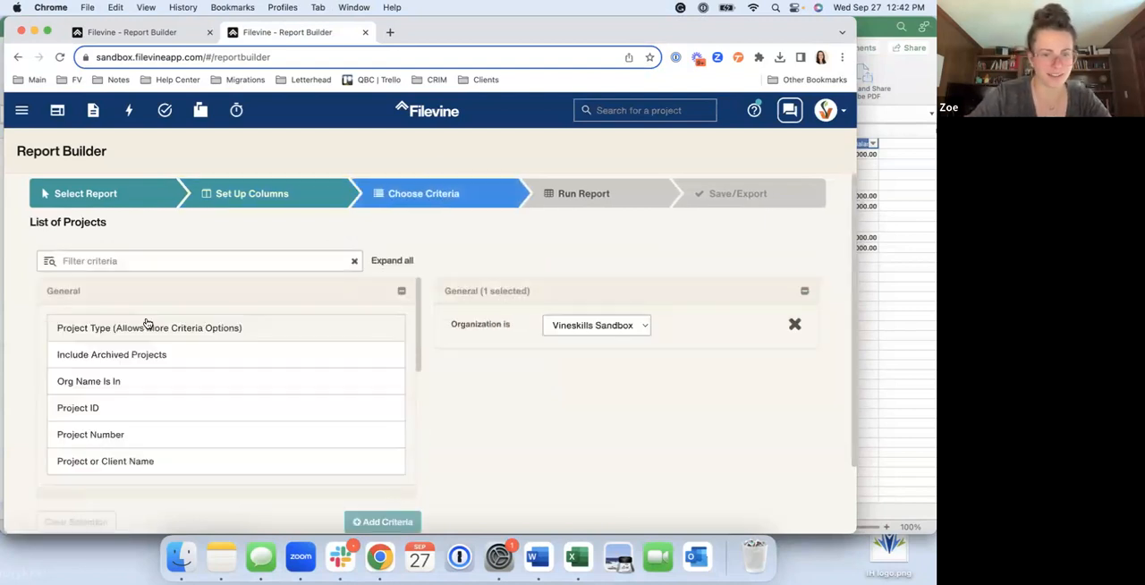
scroll(147, 323, "down", 1)
left_click(118, 260)
type("trial")
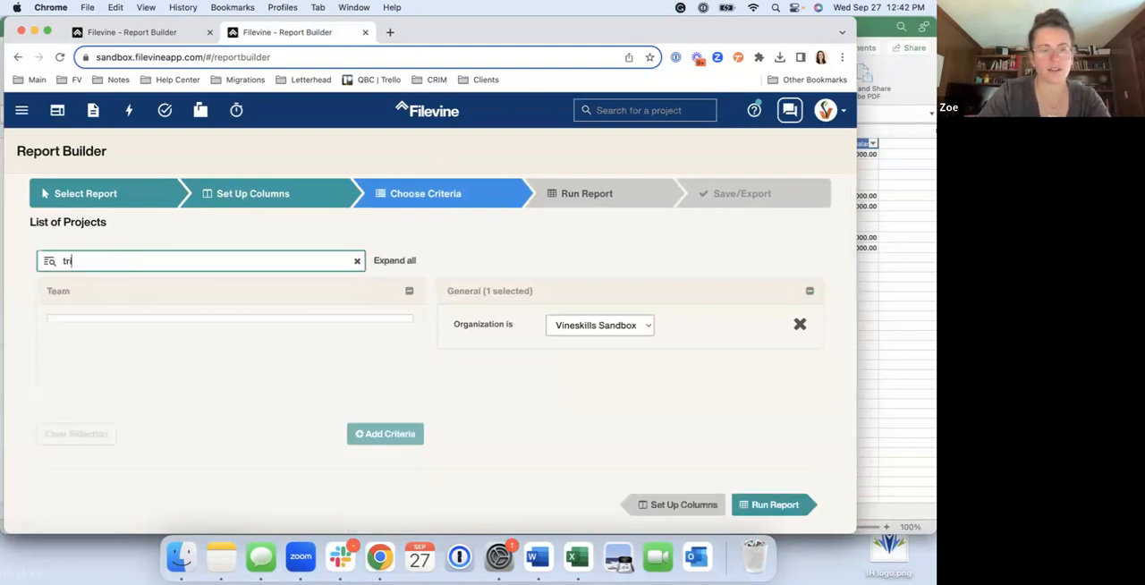
key("BackSpace")
key("BackSpace")
key("BackSpace")
key("BackSpace")
key("BackSpace")
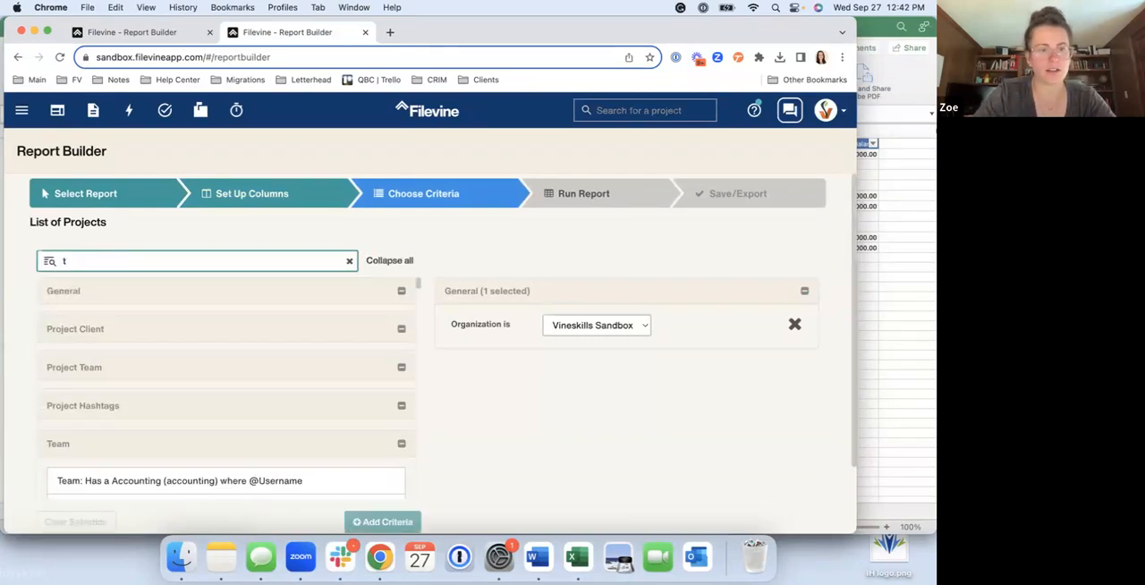
Add a Project Type criterion to the report and set it to XTRA: Litigation Sections
scroll(164, 334, "up", 1)
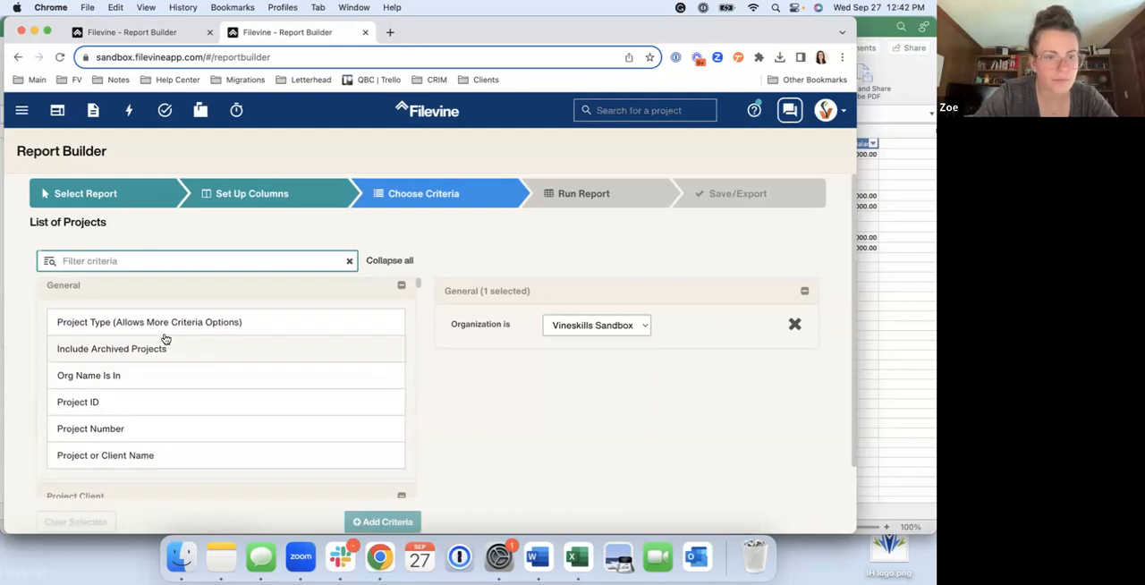
left_click(153, 324)
left_click(564, 390)
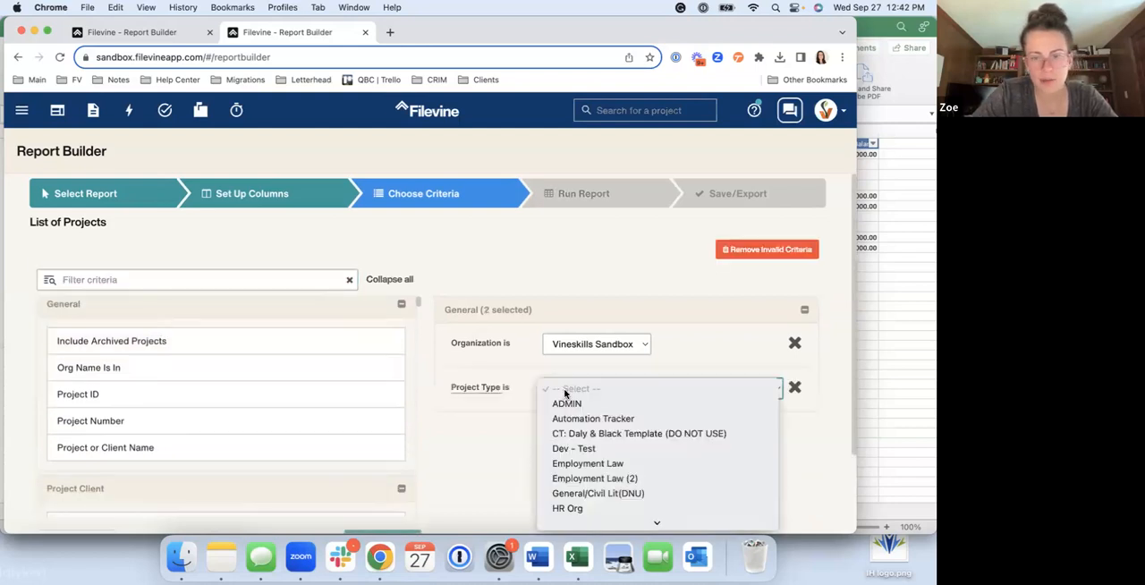
scroll(572, 403, "down", 5)
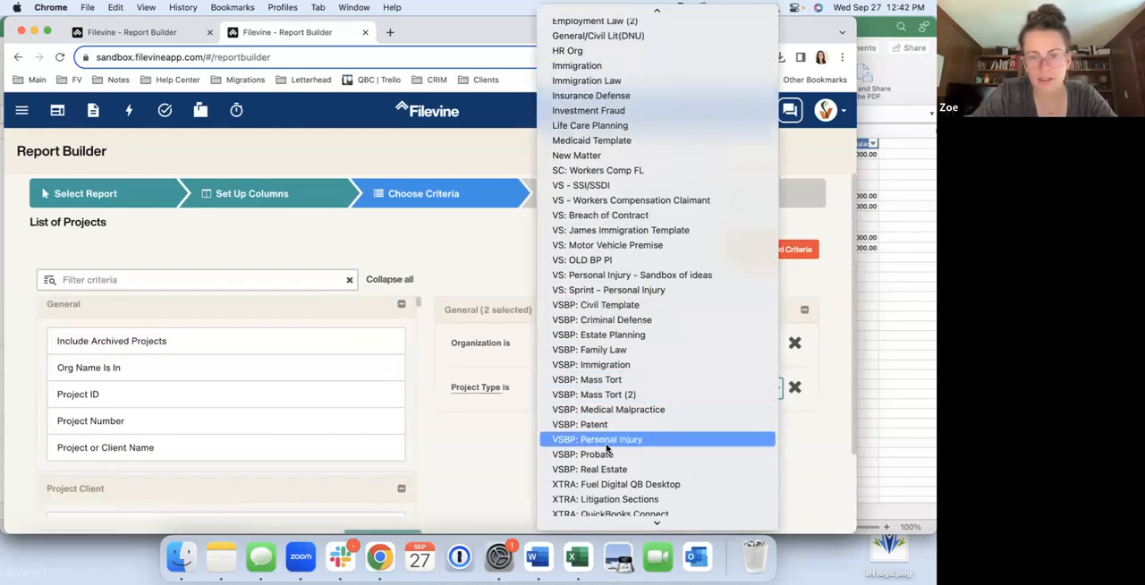
scroll(607, 448, "down", 2)
left_click(601, 445)
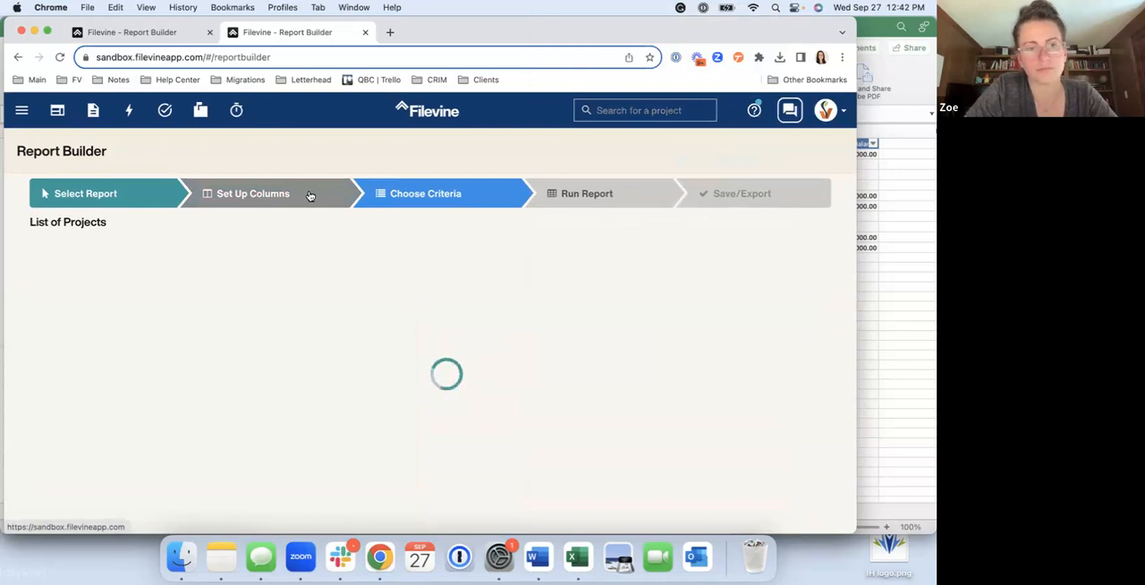
Return to the column setup and remove Org Name from the report columns
left_click(158, 37)
left_click(261, 36)
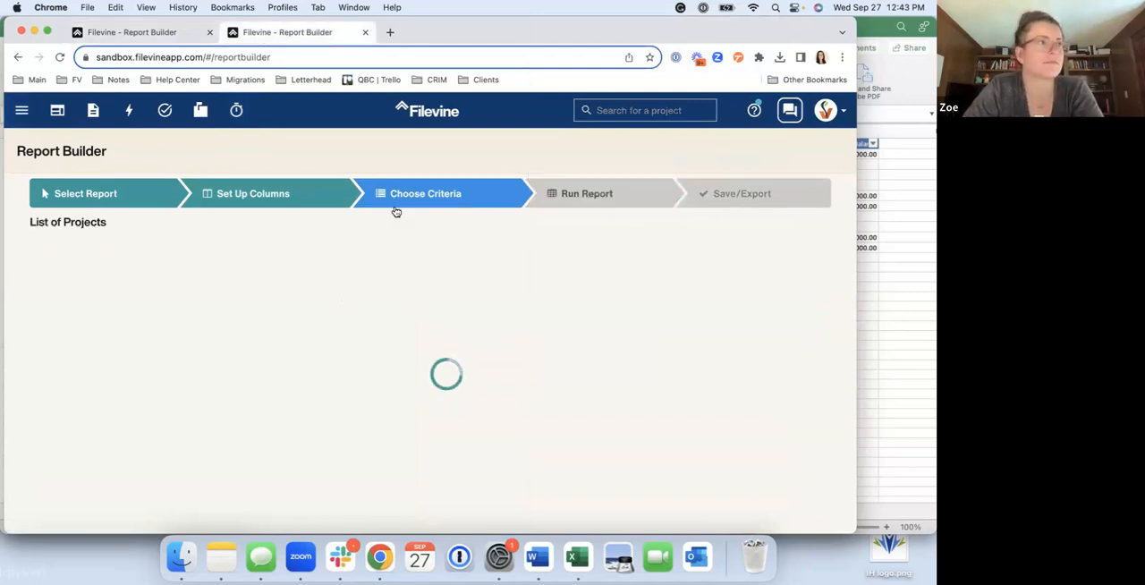
left_click(254, 210)
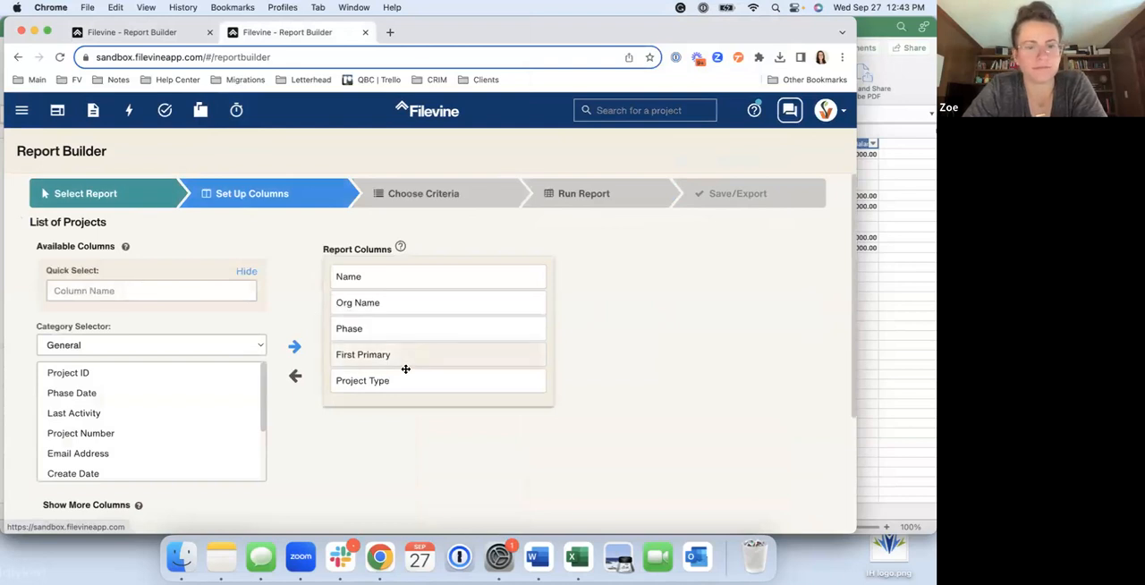
double_click(379, 302)
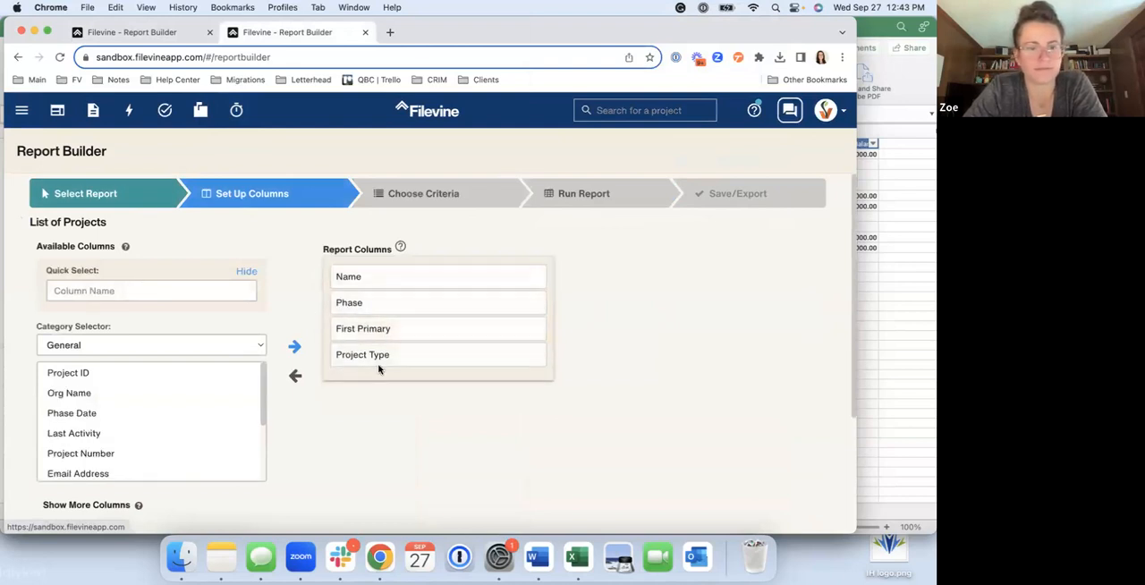
Check which project type is selected for showing more columns in the List of Projects report
scroll(174, 421, "down", 3)
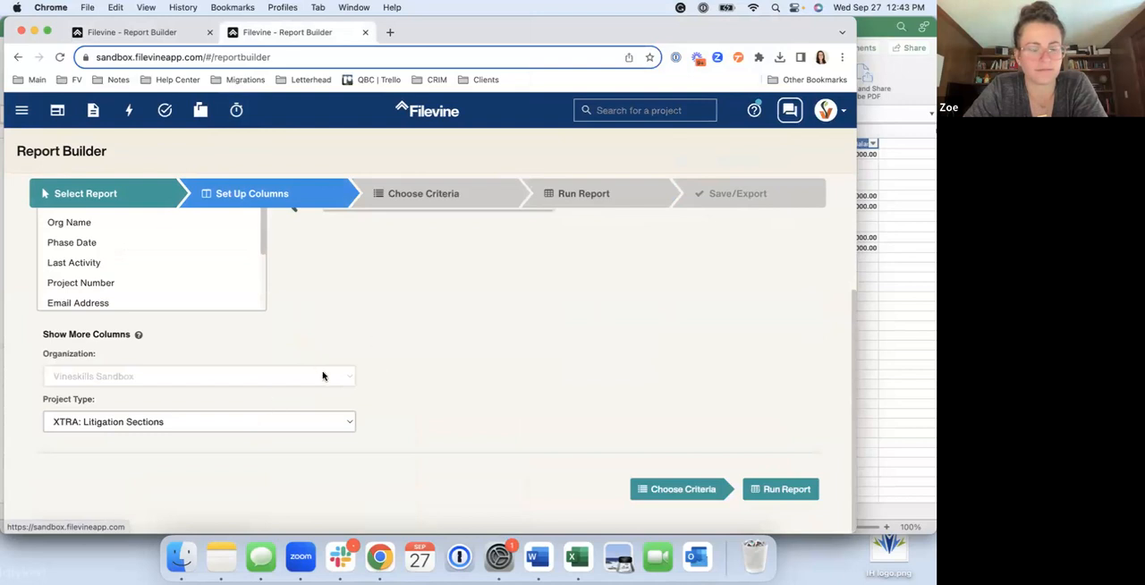
left_click(281, 421)
left_click(460, 371)
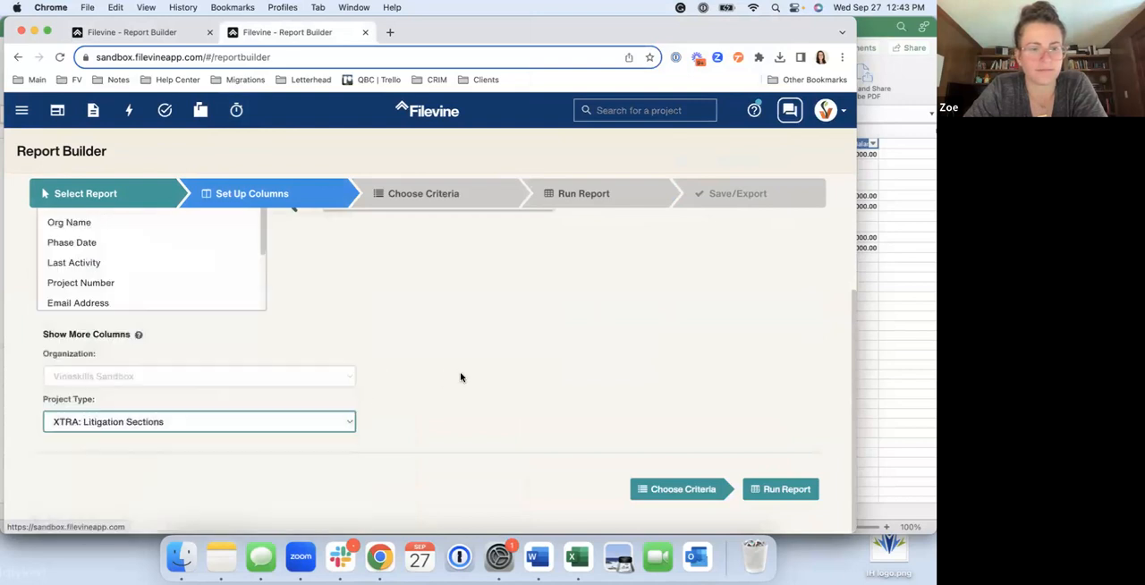
scroll(460, 371, "up", 3)
left_click(395, 357)
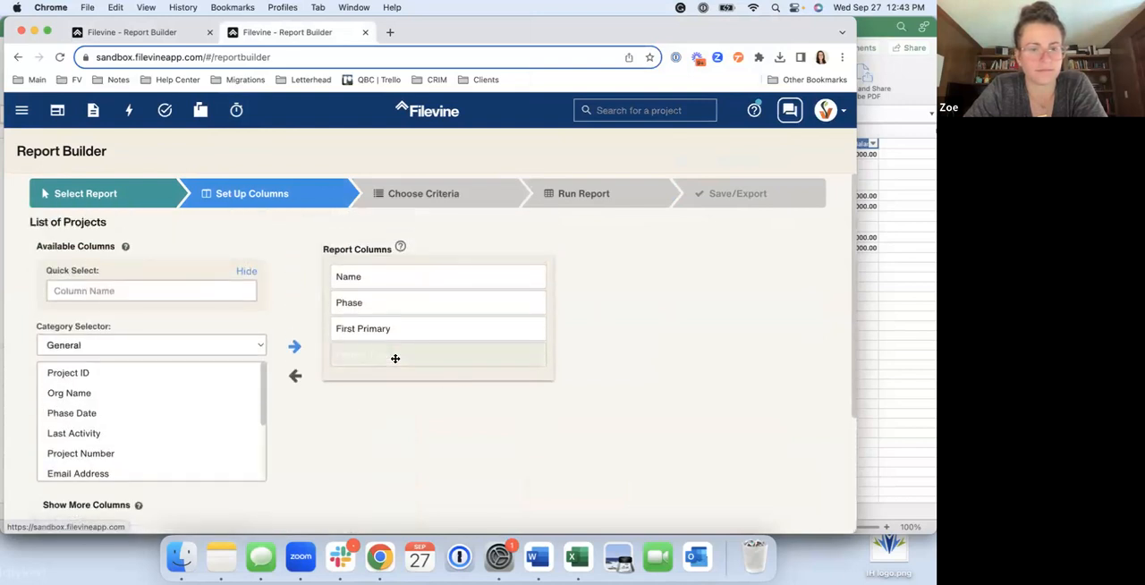
Search the available columns for "trial", add Trial Date Due from the Trial Prep Chain, and remove Project Type from the report
left_click(164, 288)
type("t")
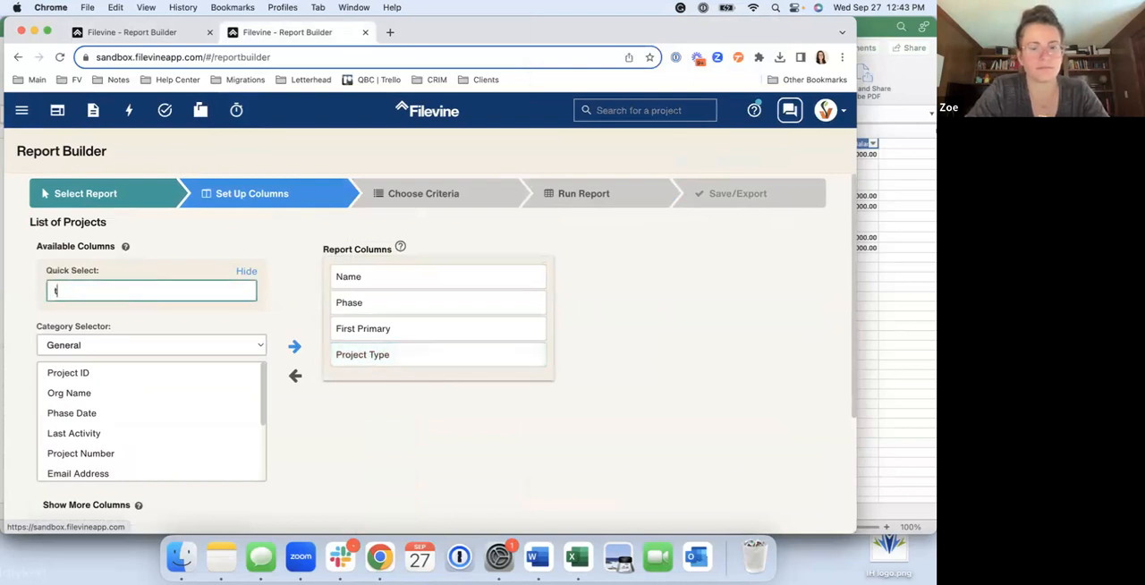
type("rial")
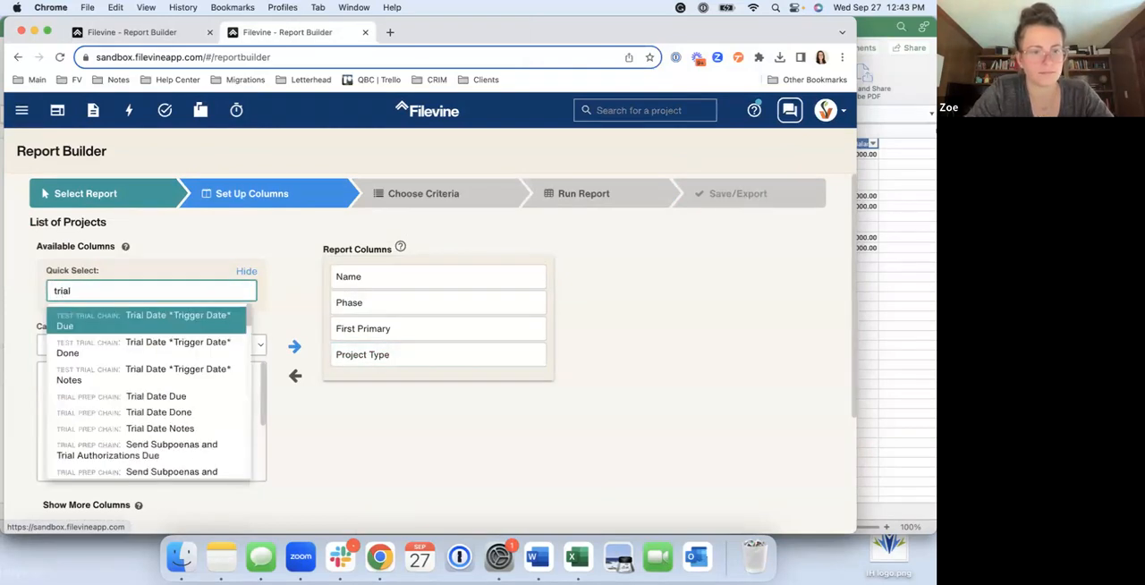
scroll(132, 386, "down", 1)
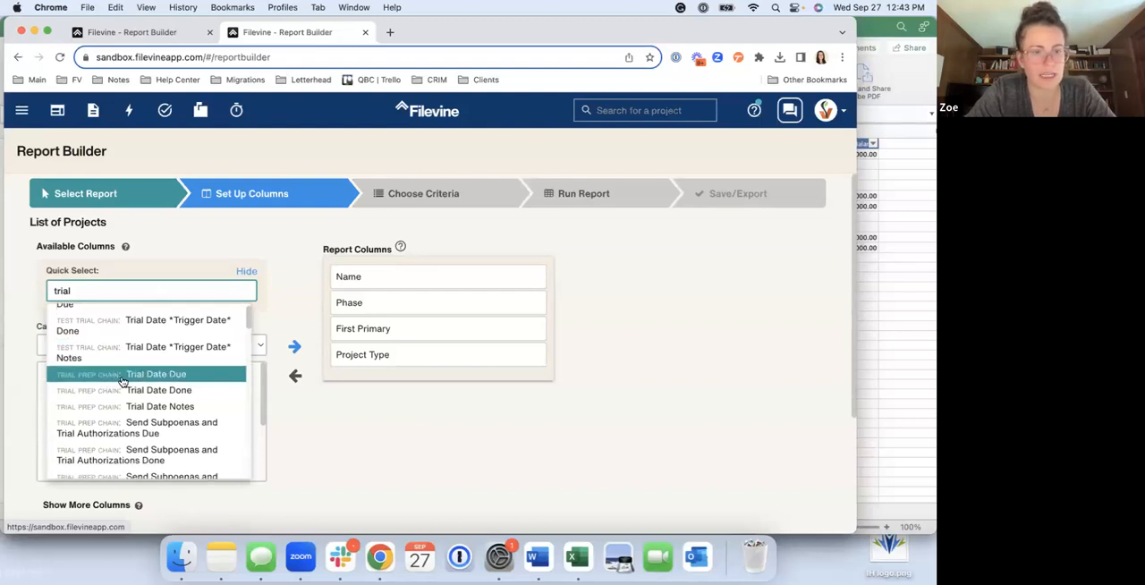
scroll(121, 383, "up", 1)
scroll(122, 383, "down", 4)
scroll(121, 383, "up", 2)
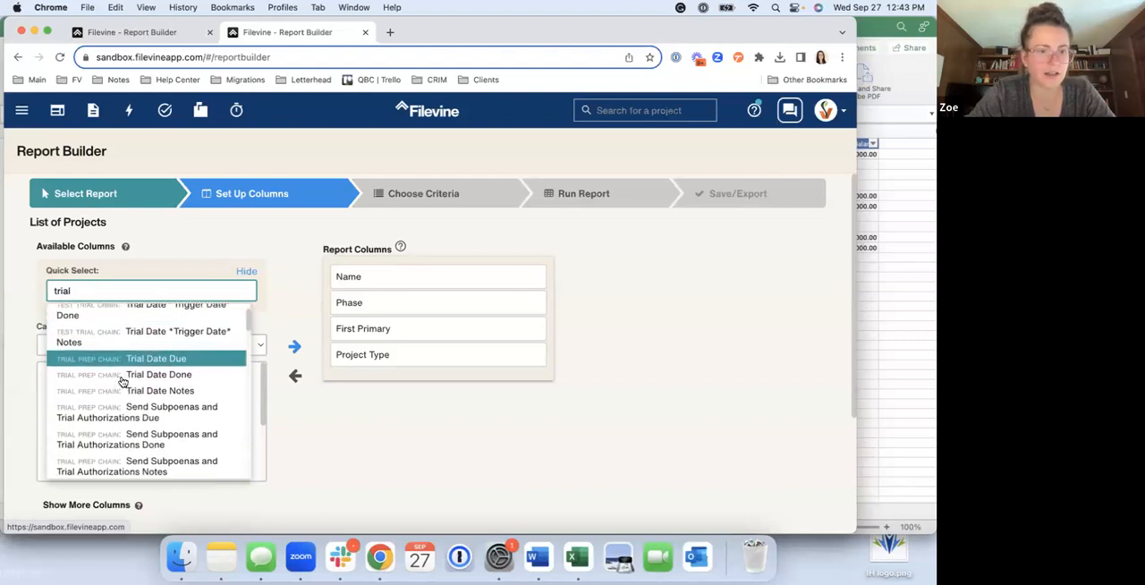
left_click(108, 360)
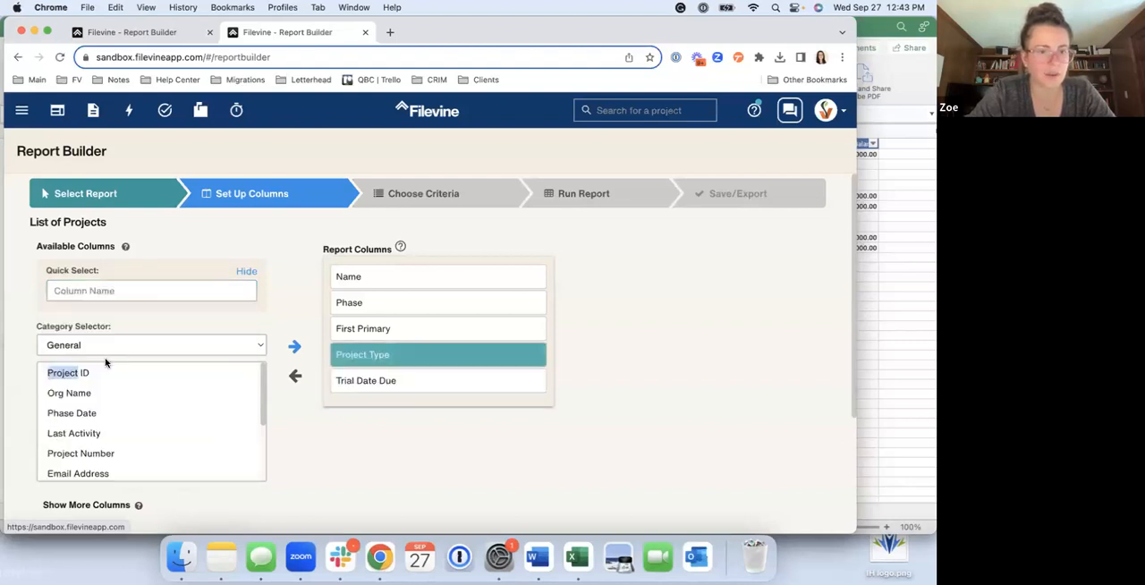
double_click(340, 355)
Search the available columns for "trial" and replace Trial Date Due in the report with Trial Start Date Due from Litigation
left_click(162, 289)
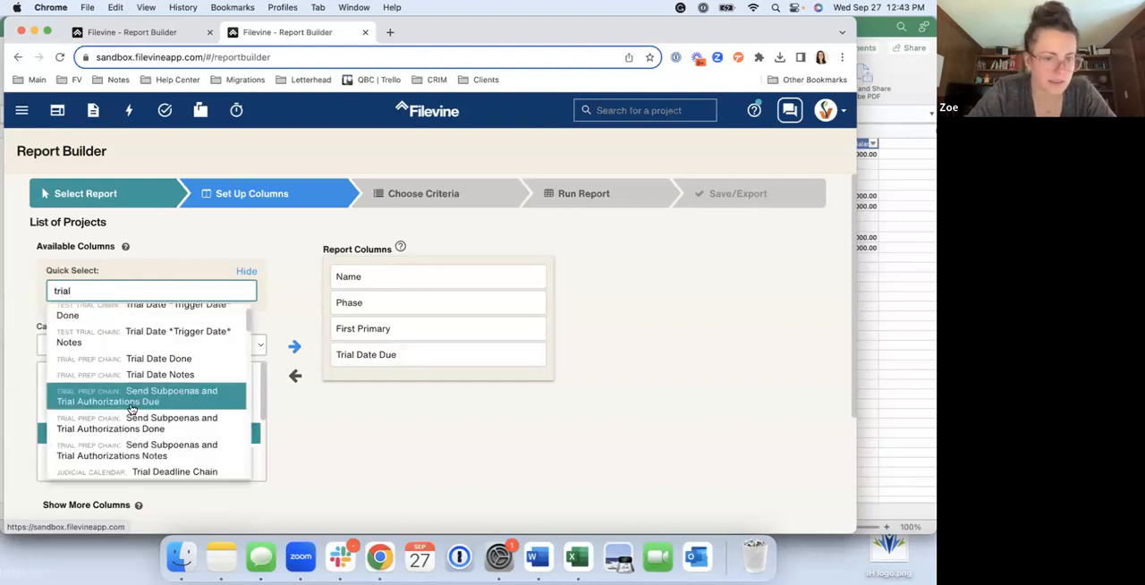
scroll(131, 409, "down", 5)
scroll(132, 409, "down", 1)
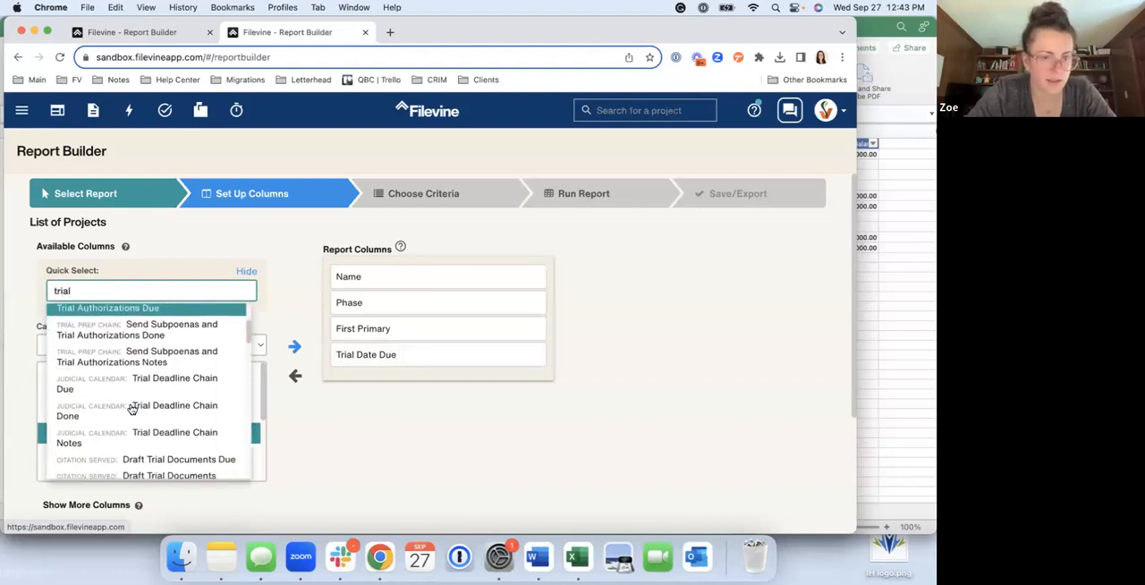
scroll(130, 402, "down", 4)
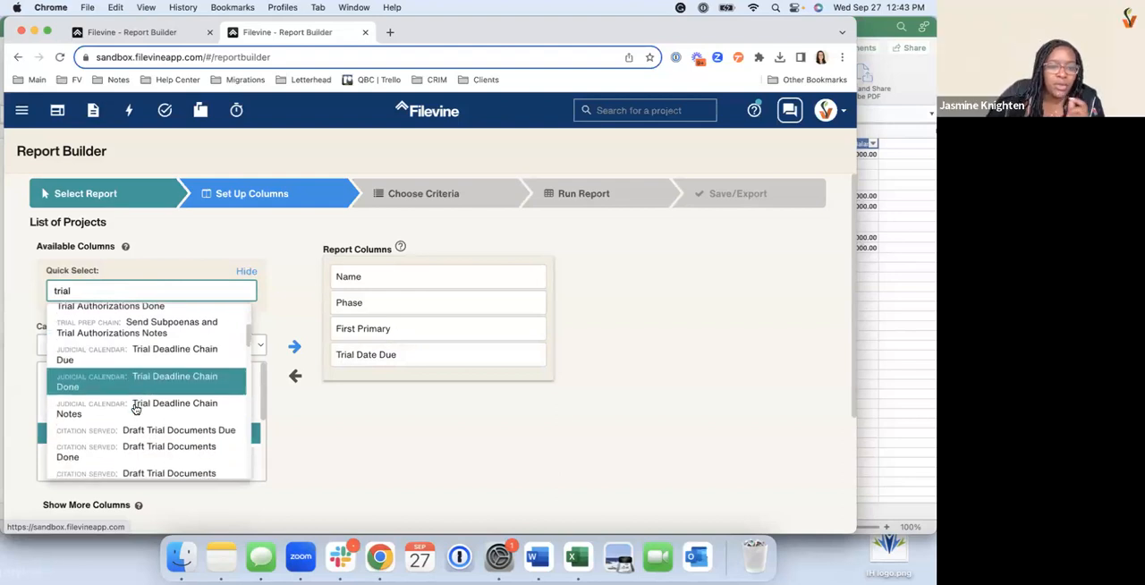
scroll(135, 408, "up", 5)
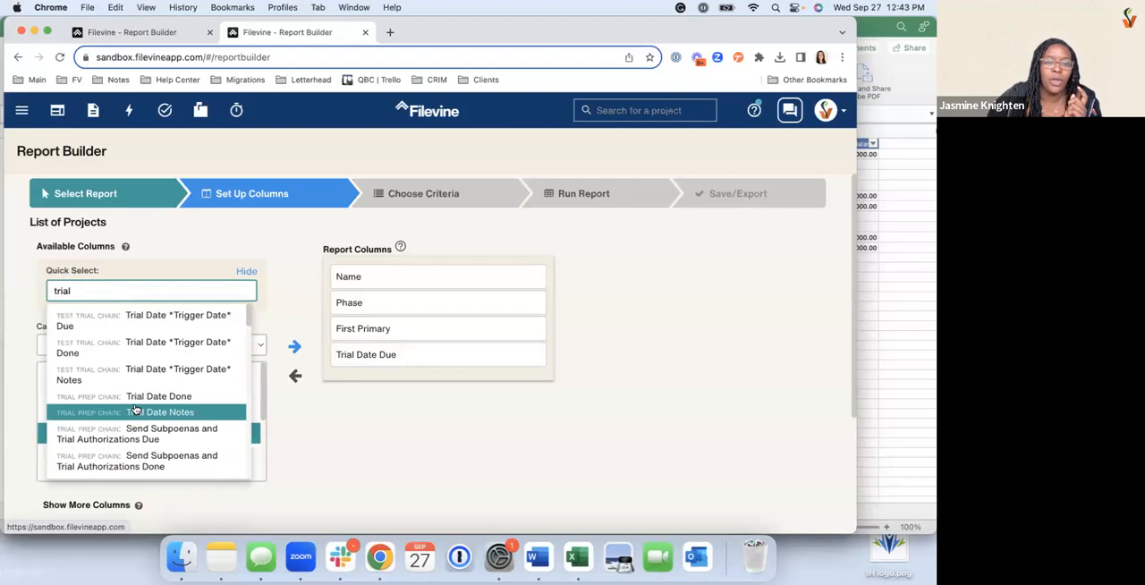
scroll(135, 409, "down", 2)
scroll(136, 409, "down", 1)
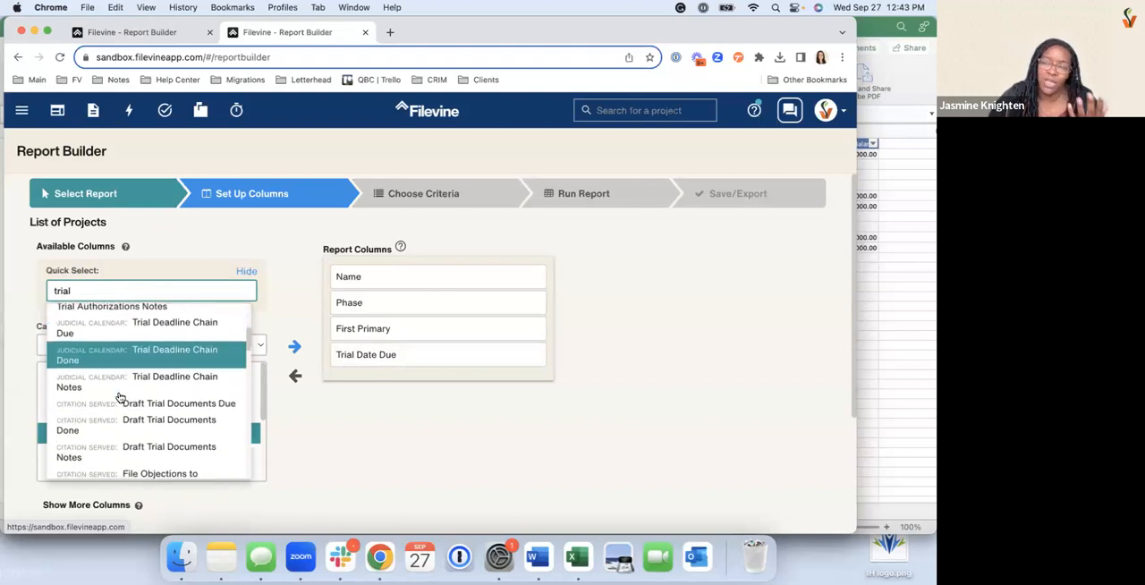
scroll(119, 397, "down", 2)
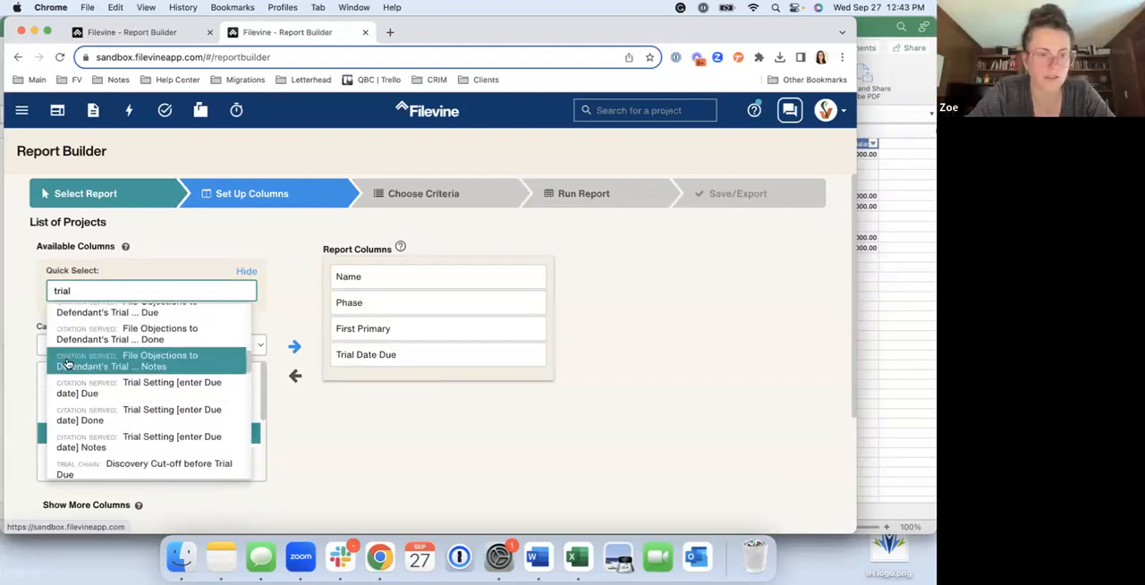
scroll(110, 393, "down", 5)
scroll(106, 402, "down", 8)
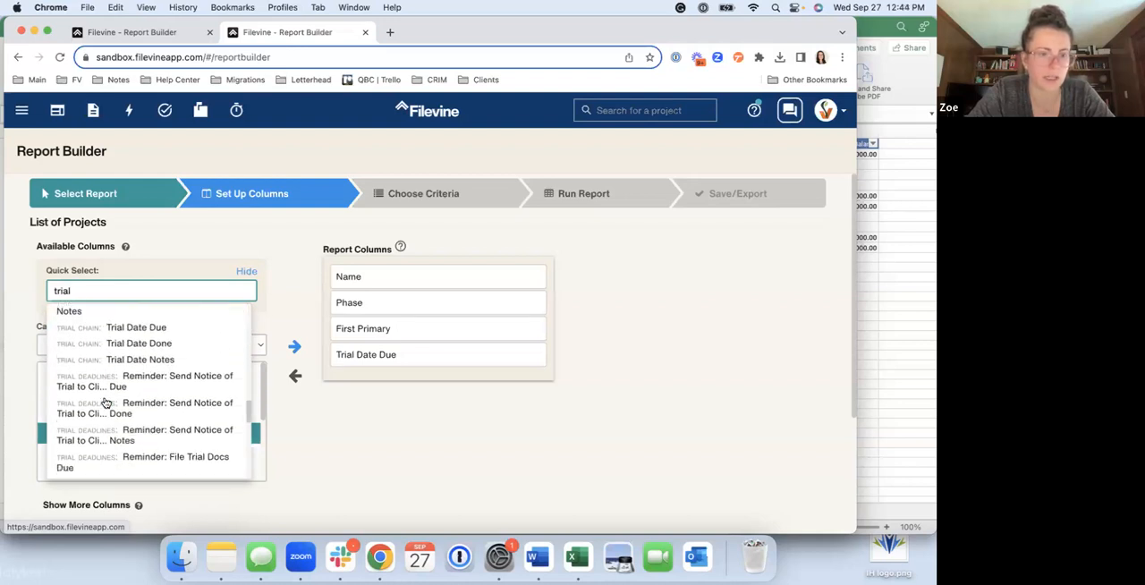
scroll(107, 397, "down", 5)
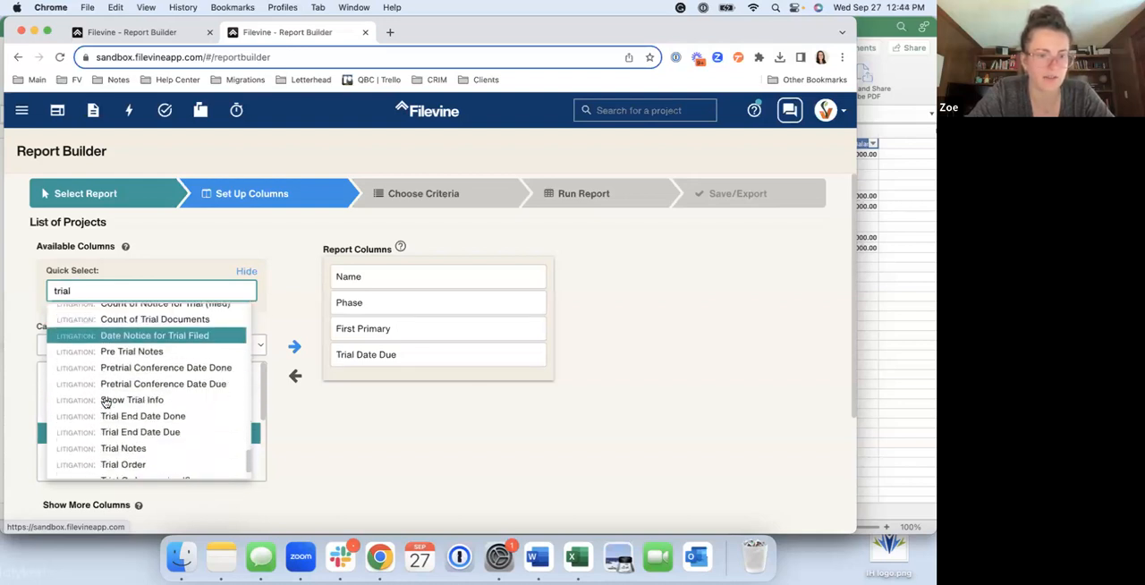
scroll(97, 399, "up", 3)
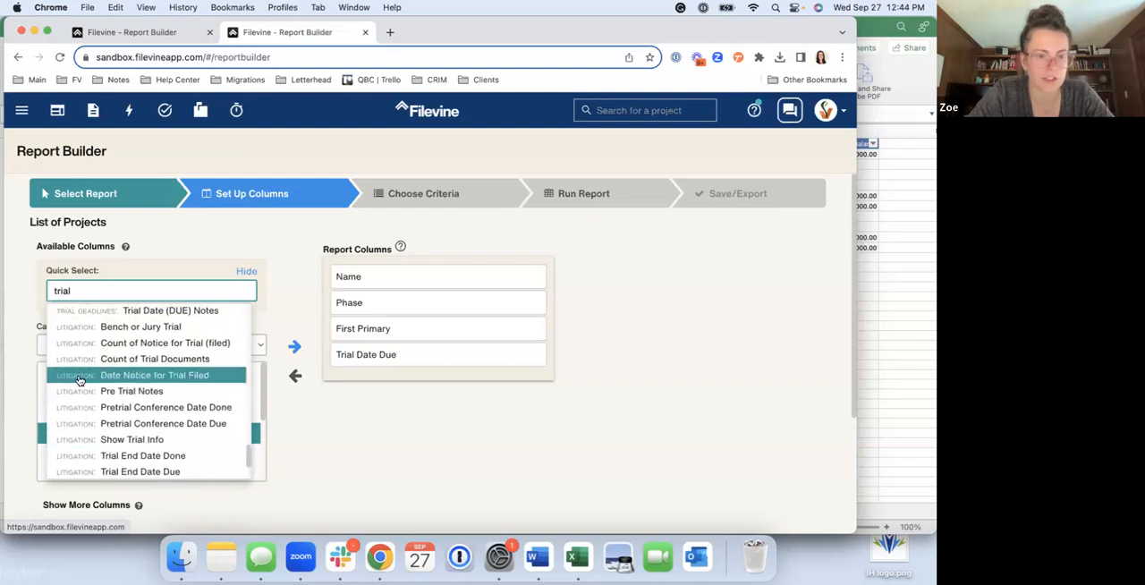
scroll(89, 385, "down", 2)
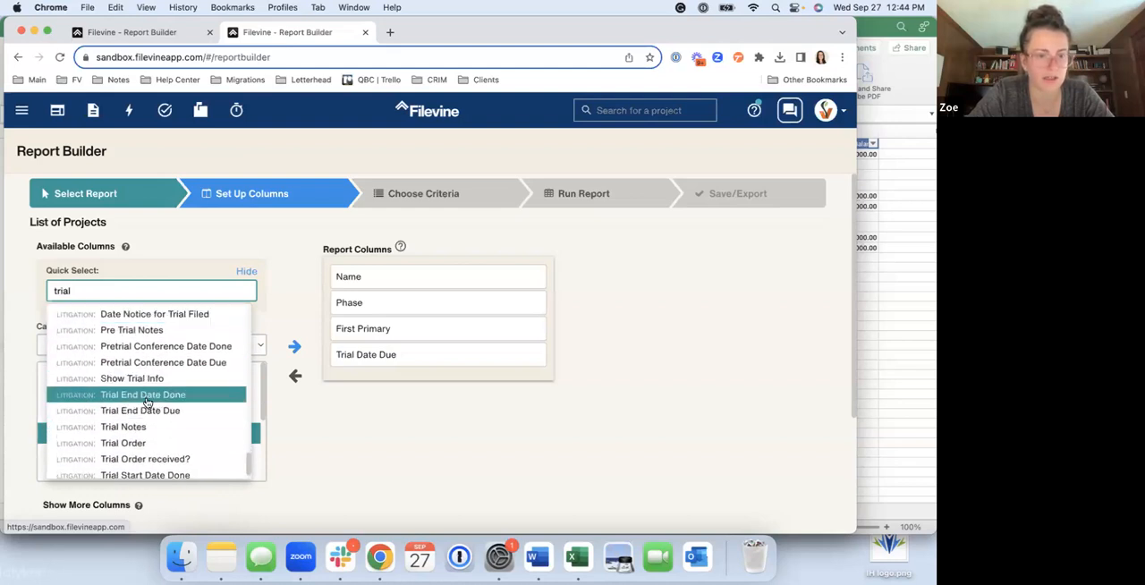
scroll(155, 416, "down", 1)
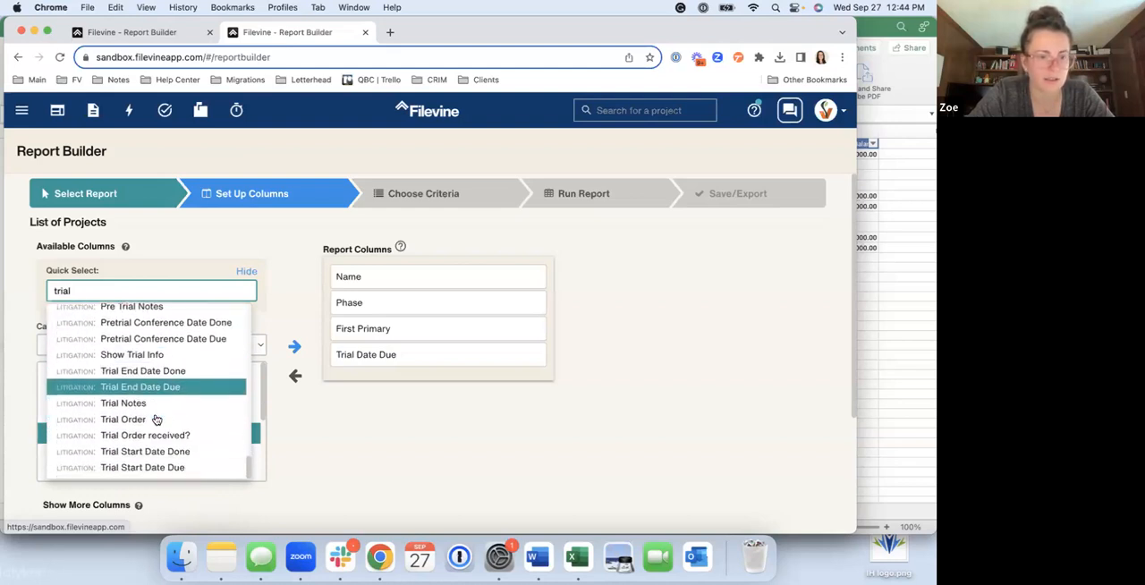
left_click(158, 469)
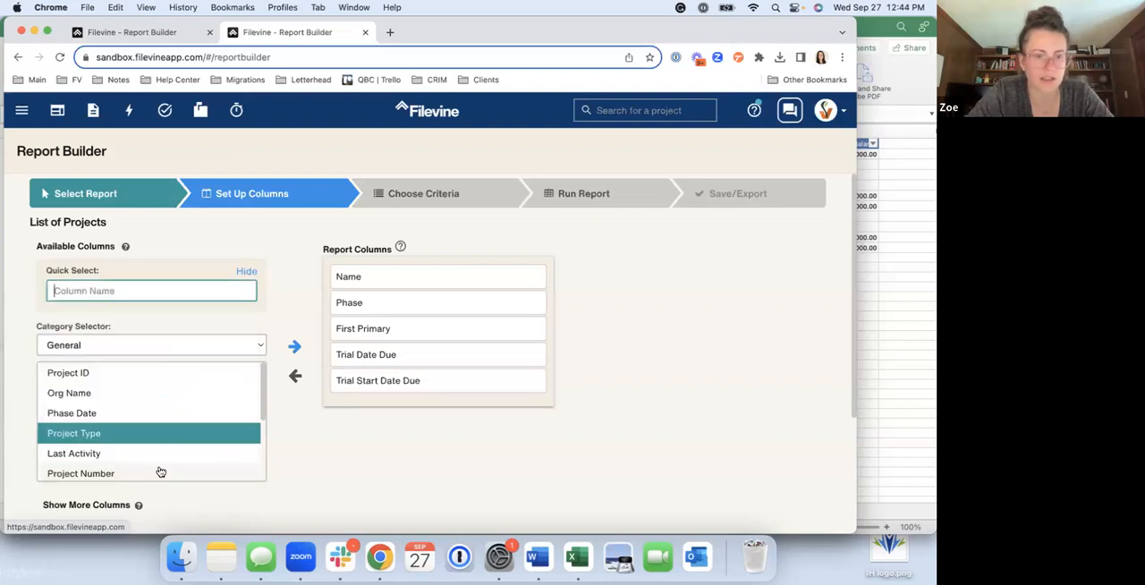
double_click(410, 352)
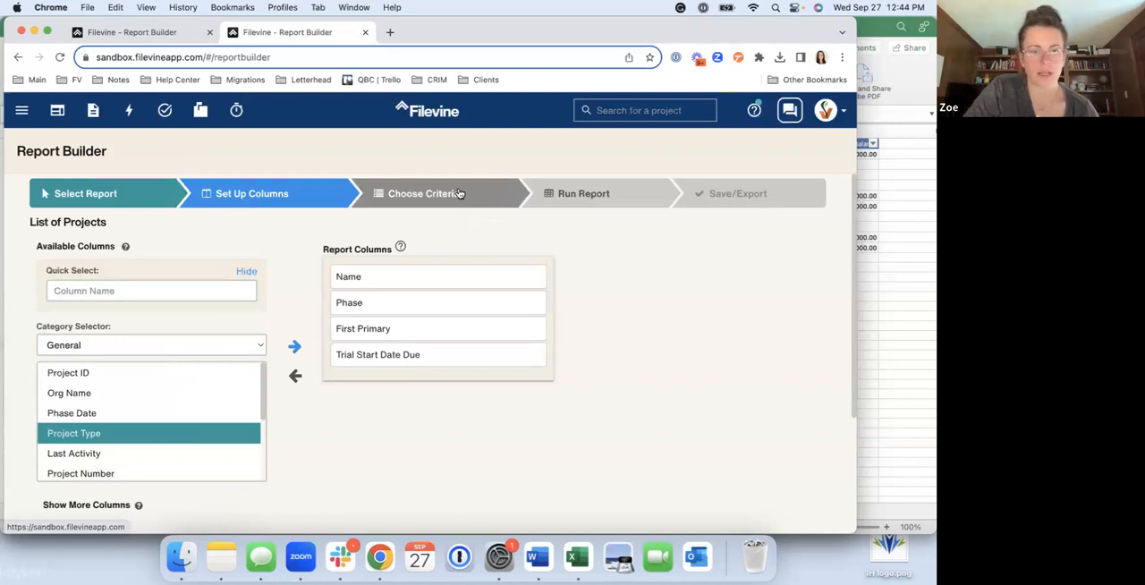
Filter the report criteria by "trial start" and add Litigation: Trial Start Date Due within: days after today
left_click(458, 193)
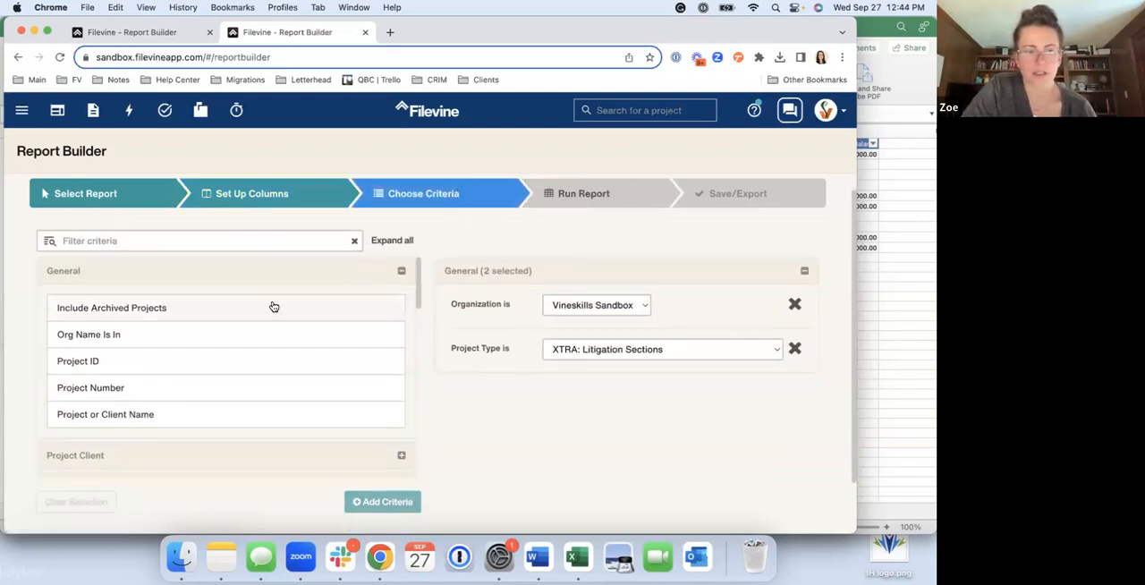
left_click(181, 241)
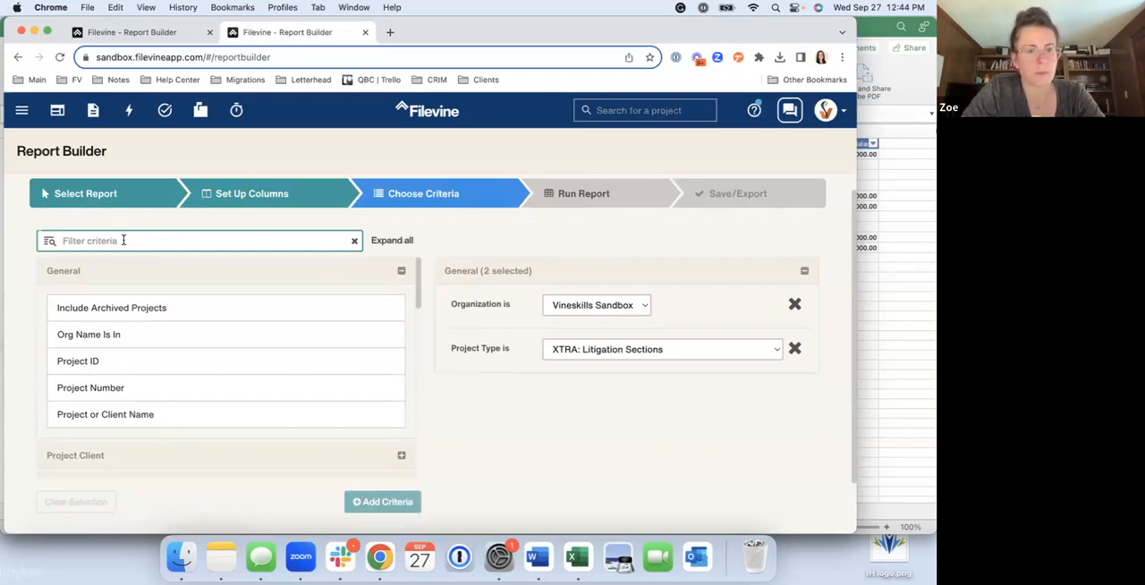
type("trial")
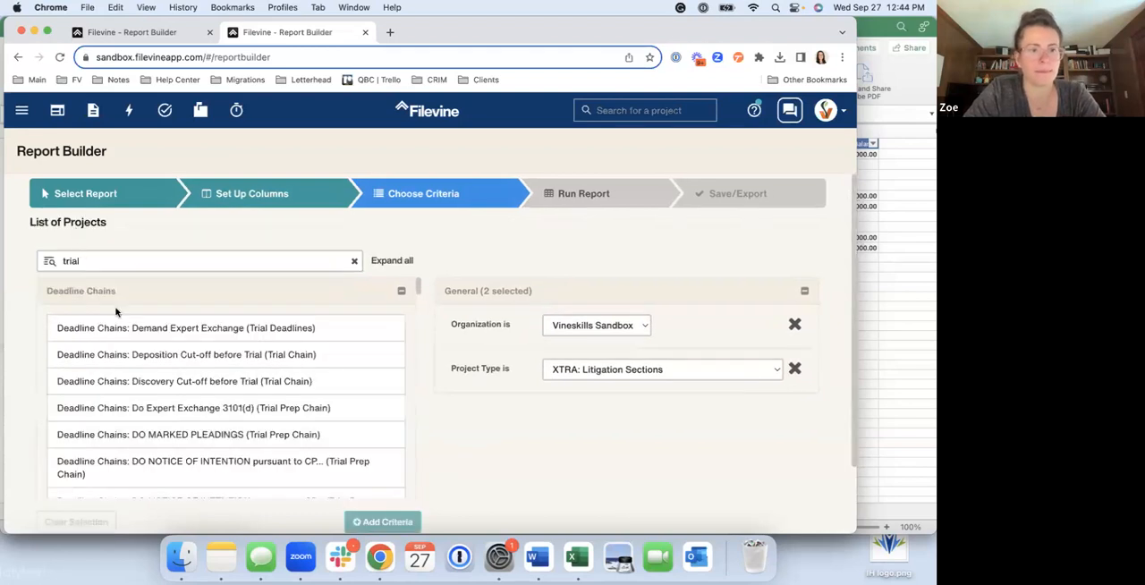
scroll(126, 296, "down", 1)
left_click(119, 264)
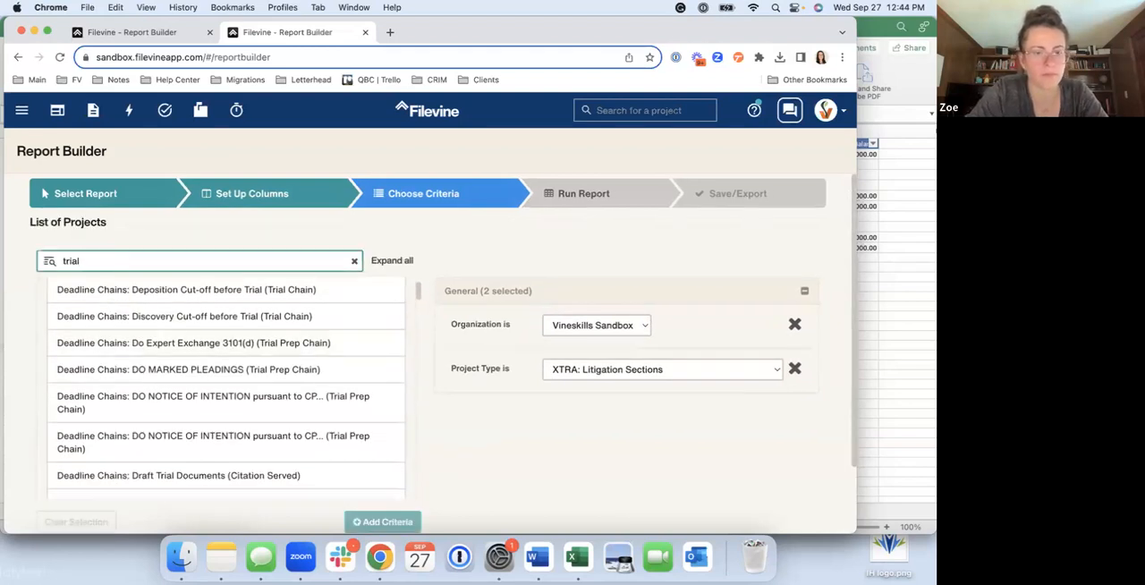
type("start")
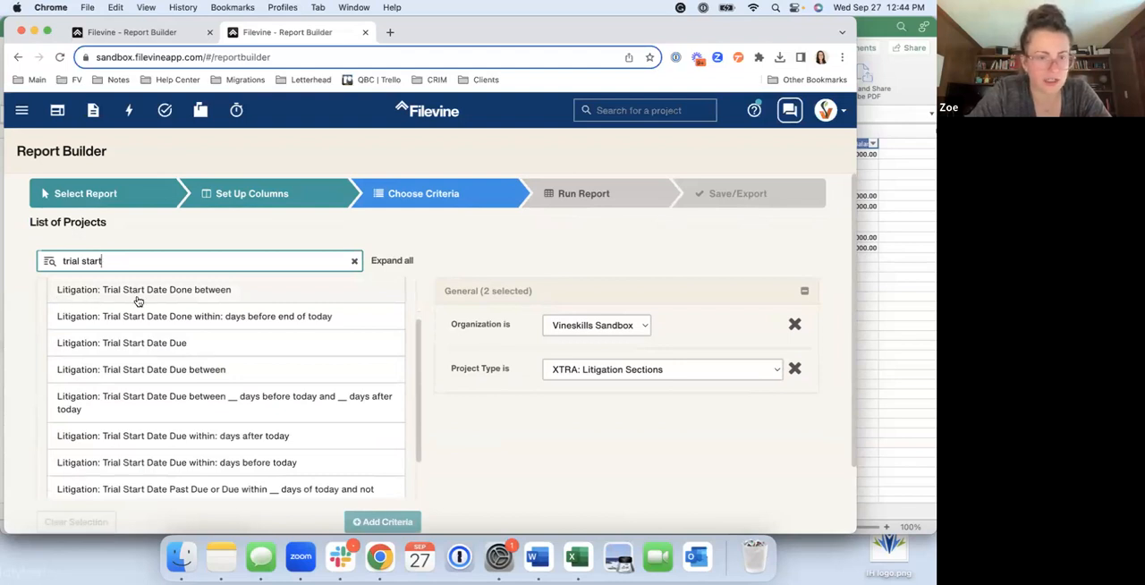
scroll(145, 347, "down", 1)
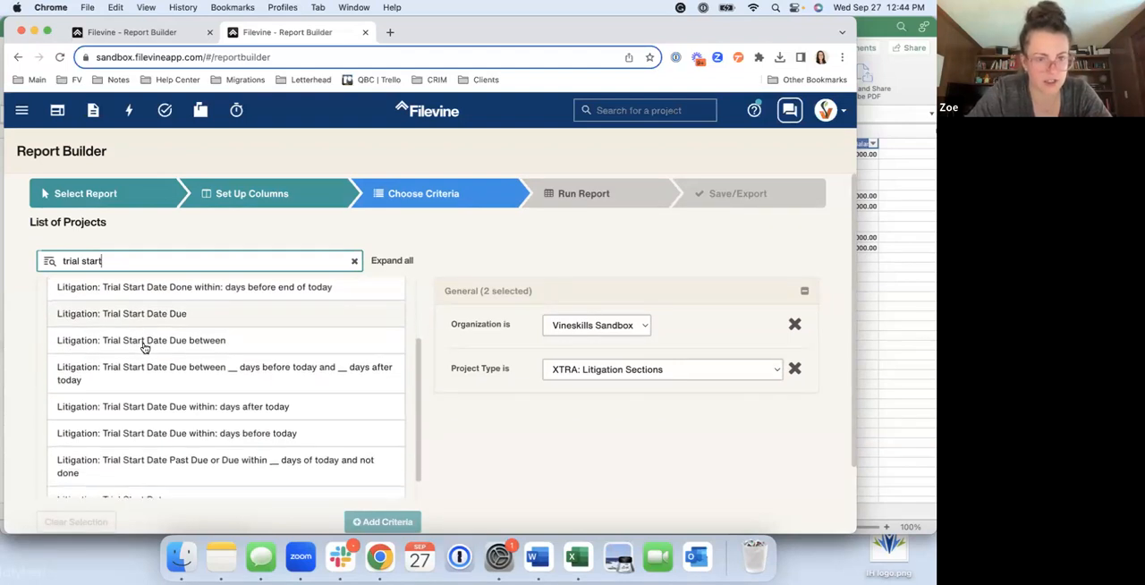
scroll(198, 333, "up", 2)
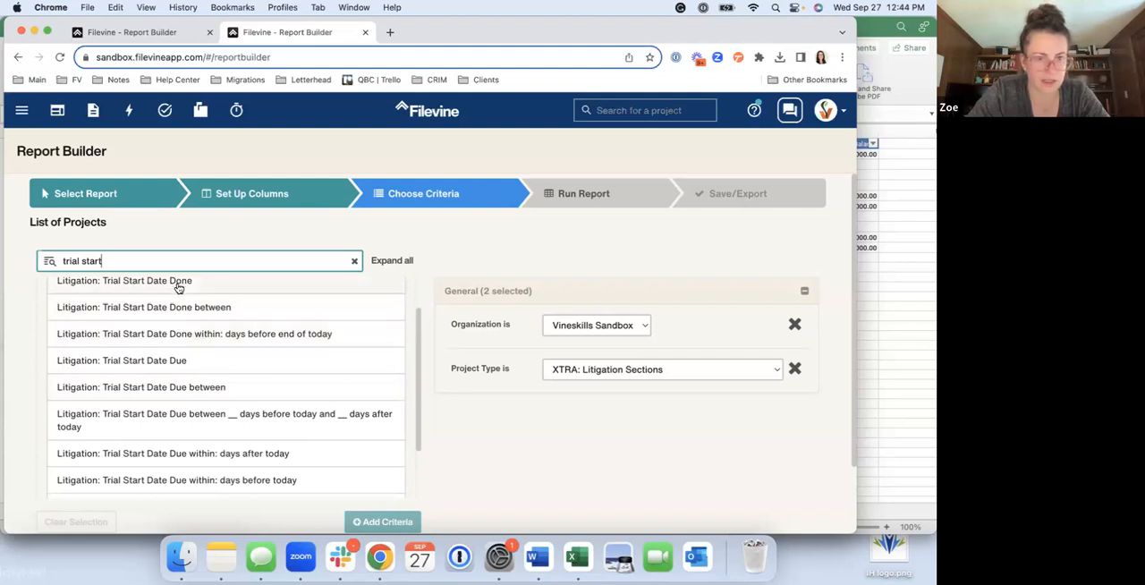
scroll(177, 341, "down", 3)
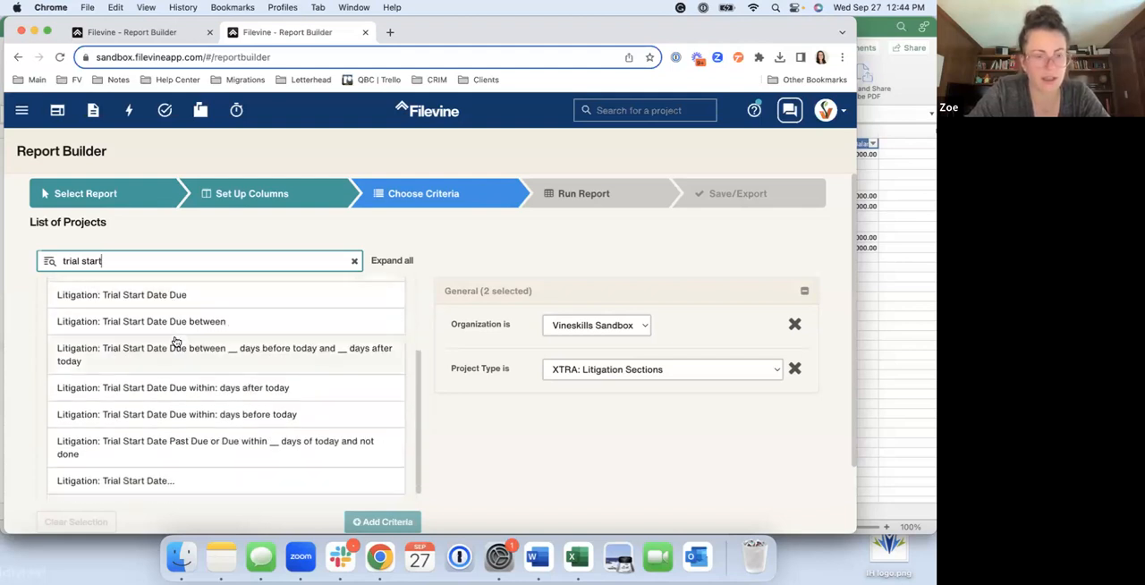
left_click(245, 389)
Set the Trial Start Date Due criterion to within 30 days after today and run the report
scroll(454, 410, "down", 3)
left_click(578, 358)
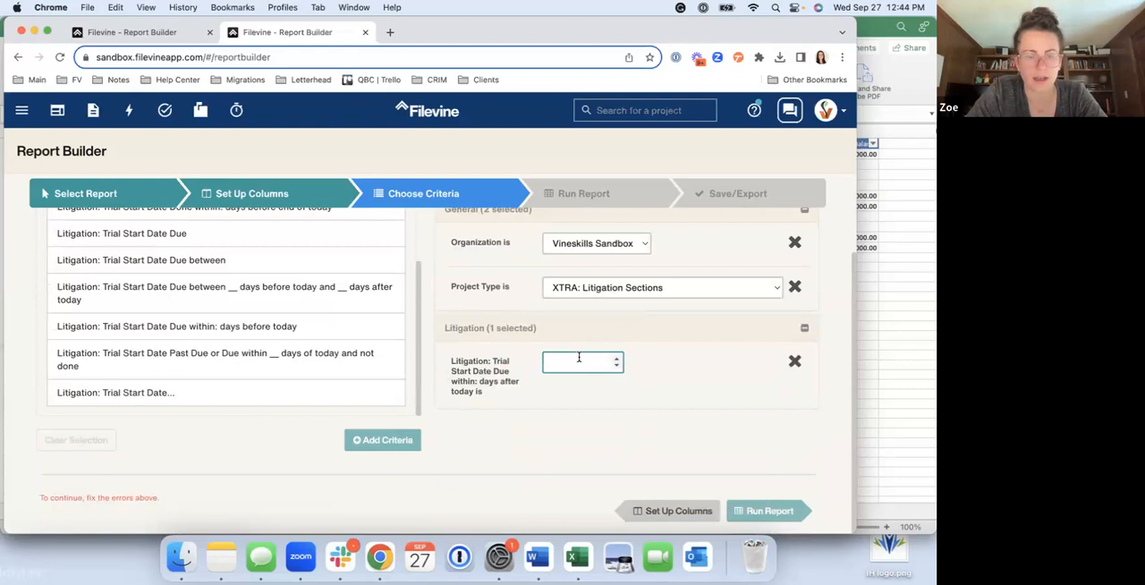
type("30")
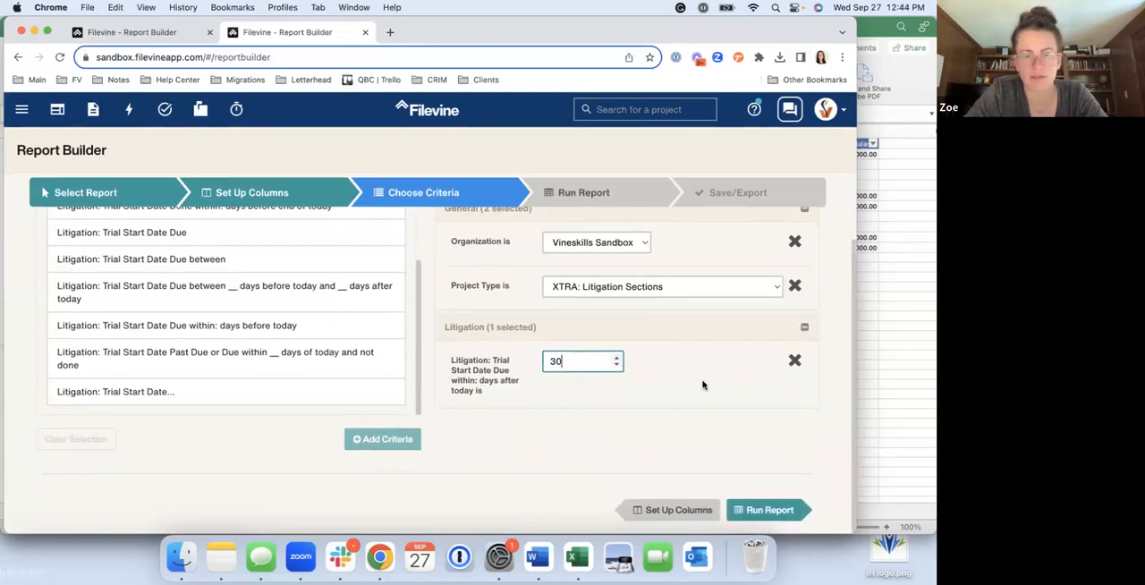
left_click(587, 198)
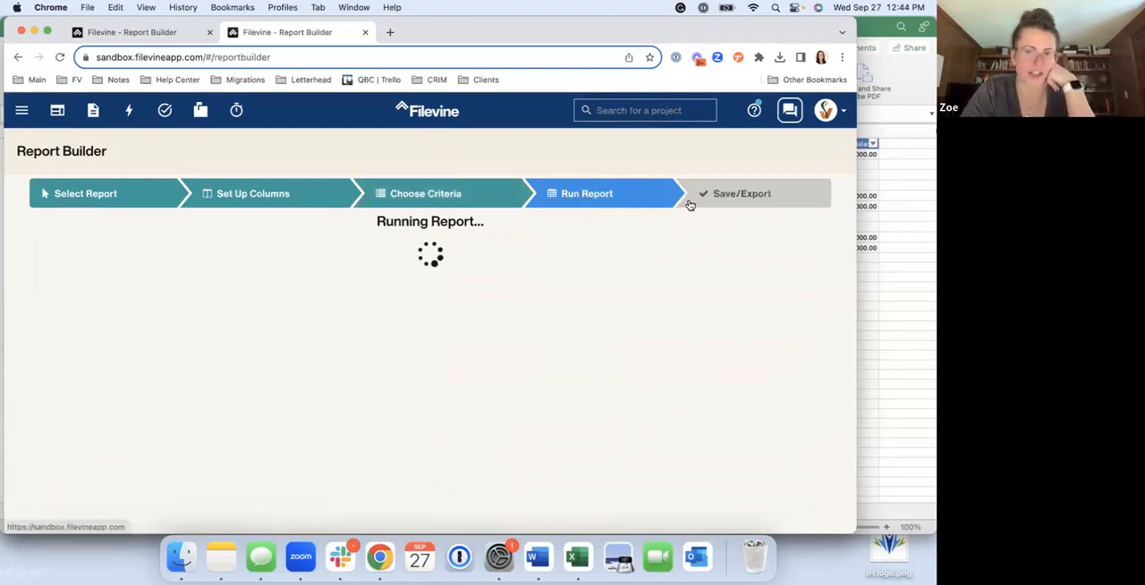
Switch to Excel, inspect the Statute of Limitations: Due and SOL in the next 30 days columns with their formula, and return to Filevine
left_click(881, 251)
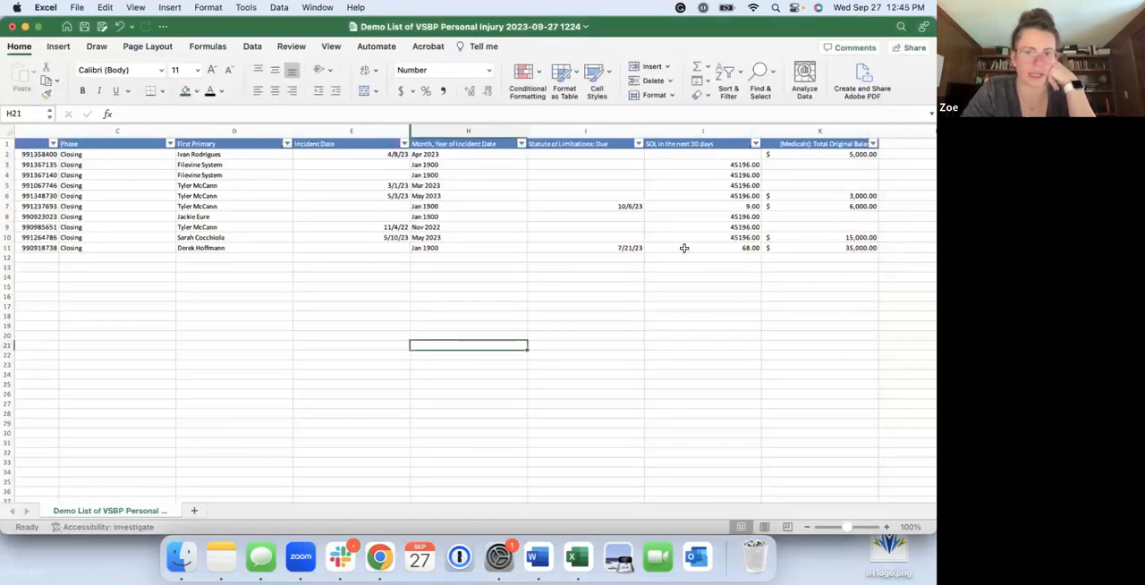
left_click(553, 132)
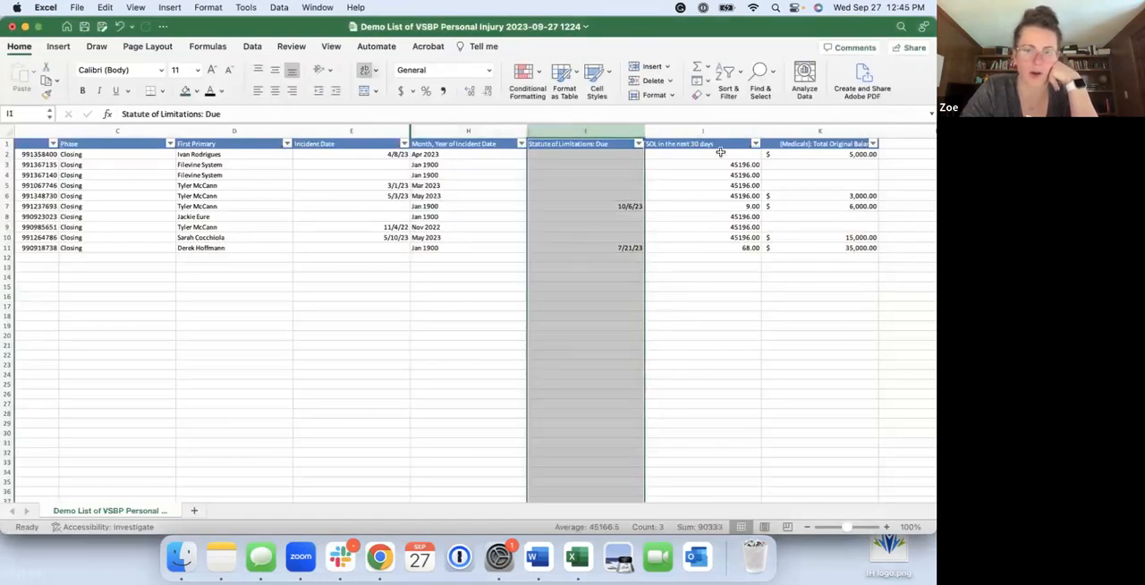
left_click(698, 132)
left_click(731, 163)
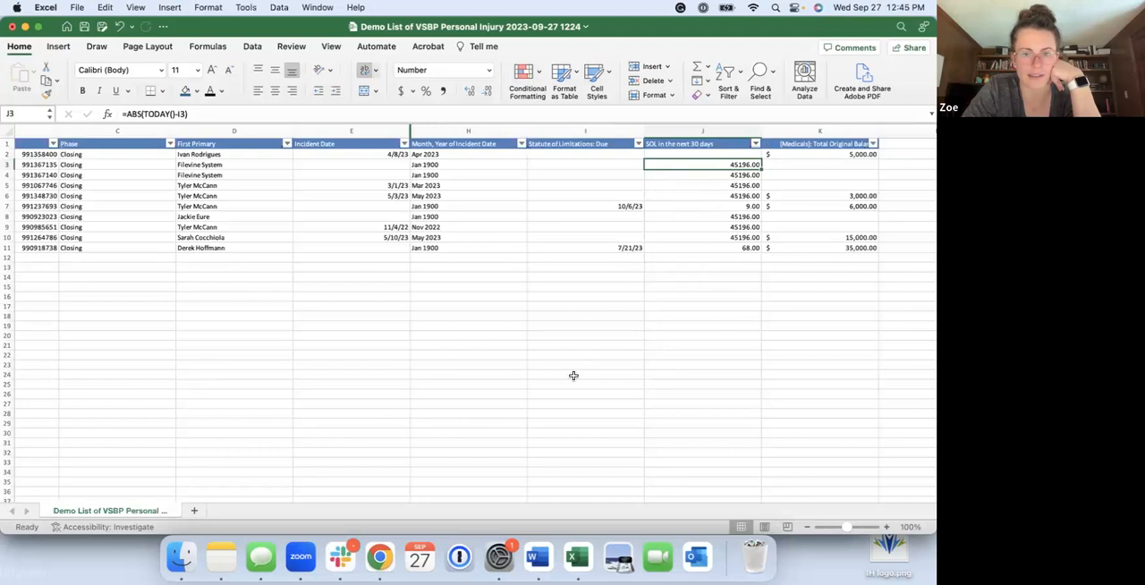
key("ctrl+Up")
left_click(295, 320)
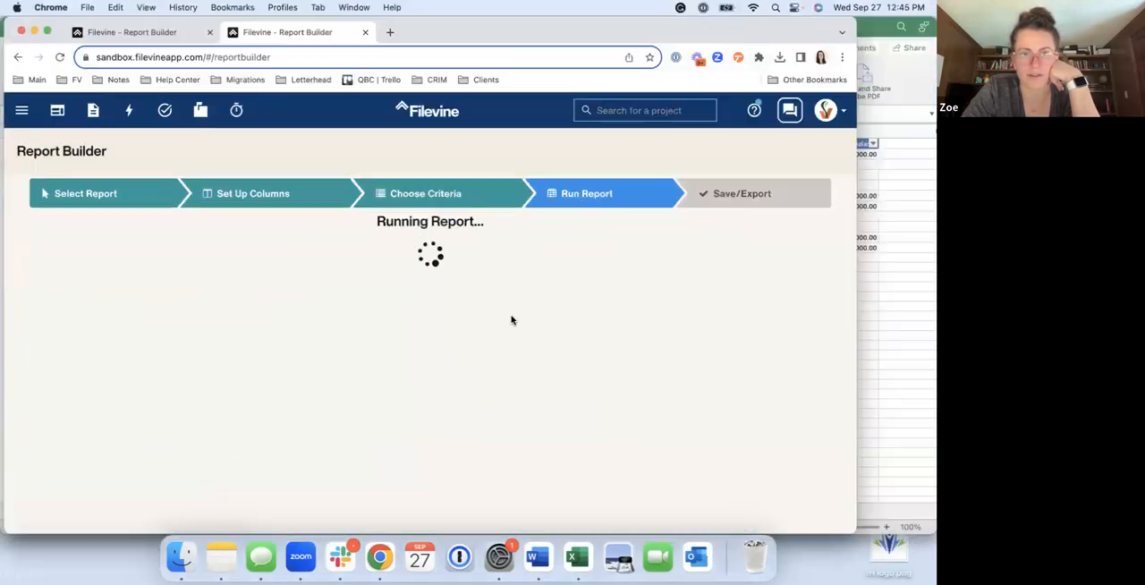
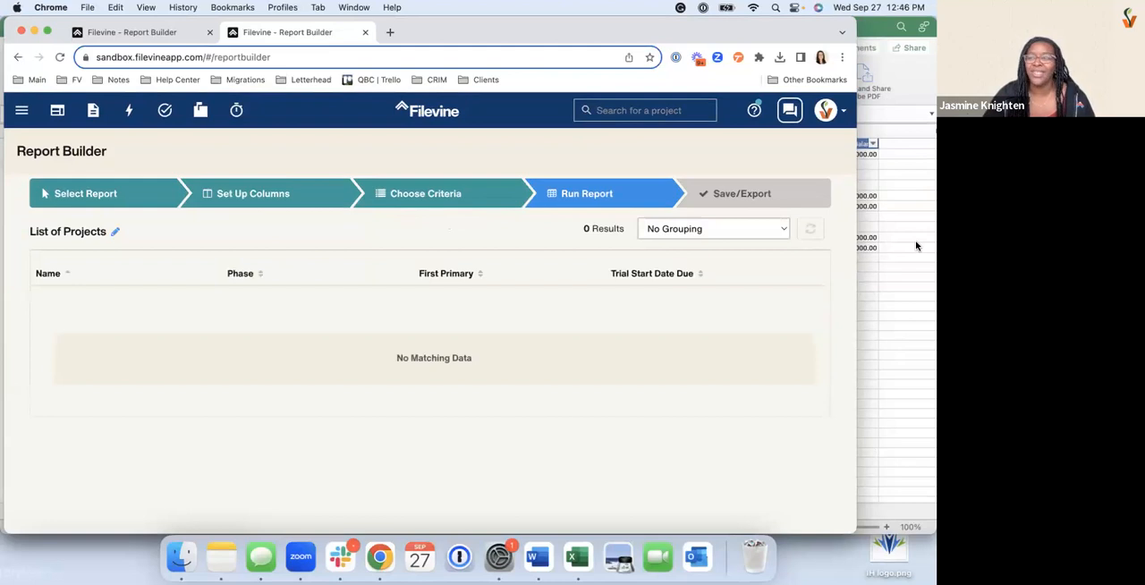
Remove the Litigation: Trial Start Date Due within: days after today criterion and rerun the List of Projects report
left_click(433, 199)
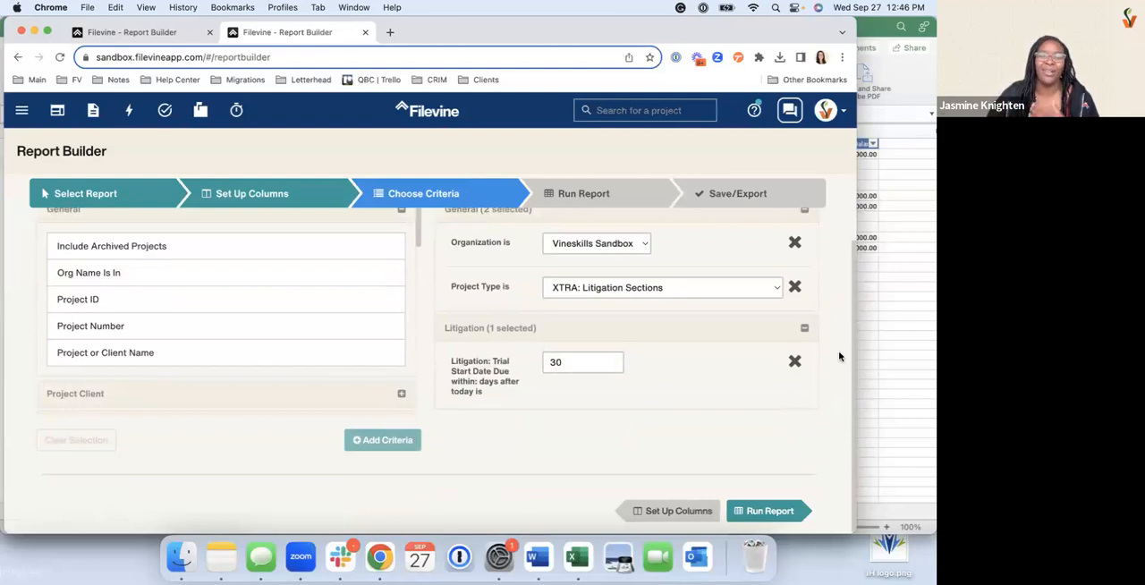
left_click(794, 362)
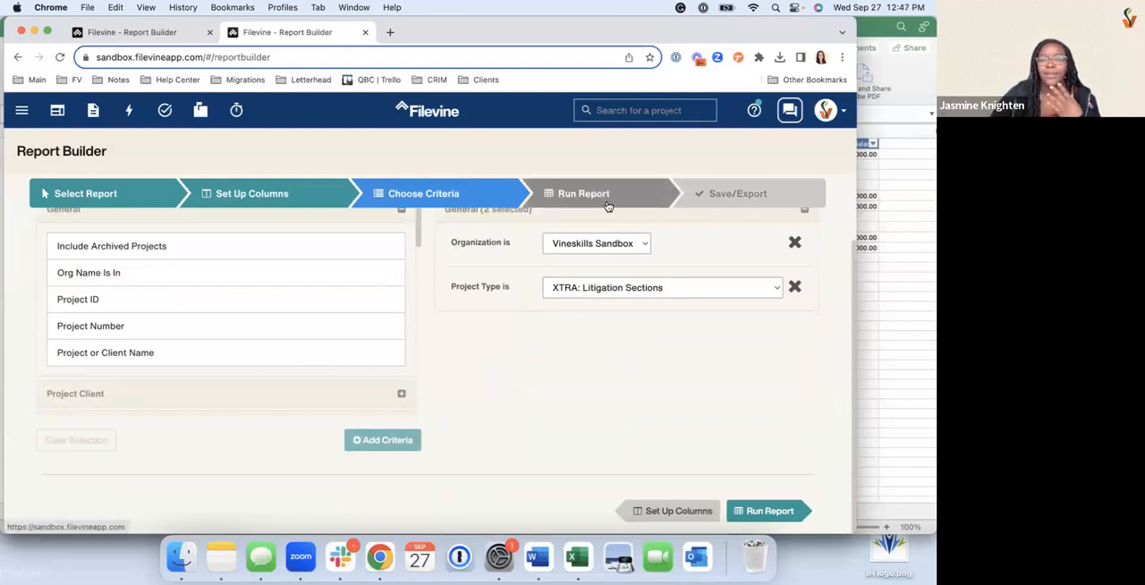
left_click(616, 297)
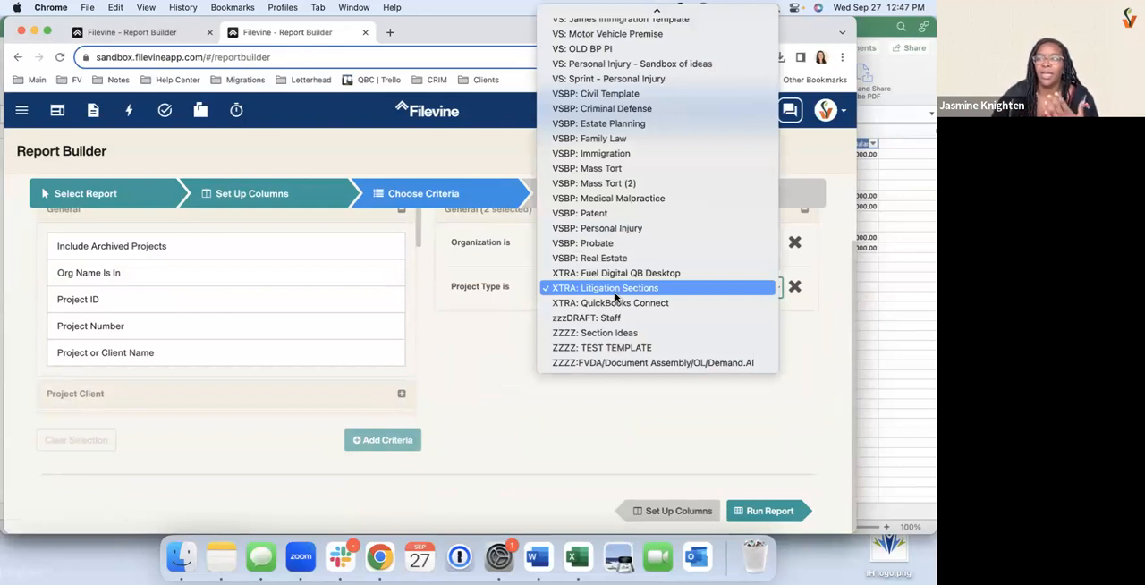
scroll(616, 296, "up", 5)
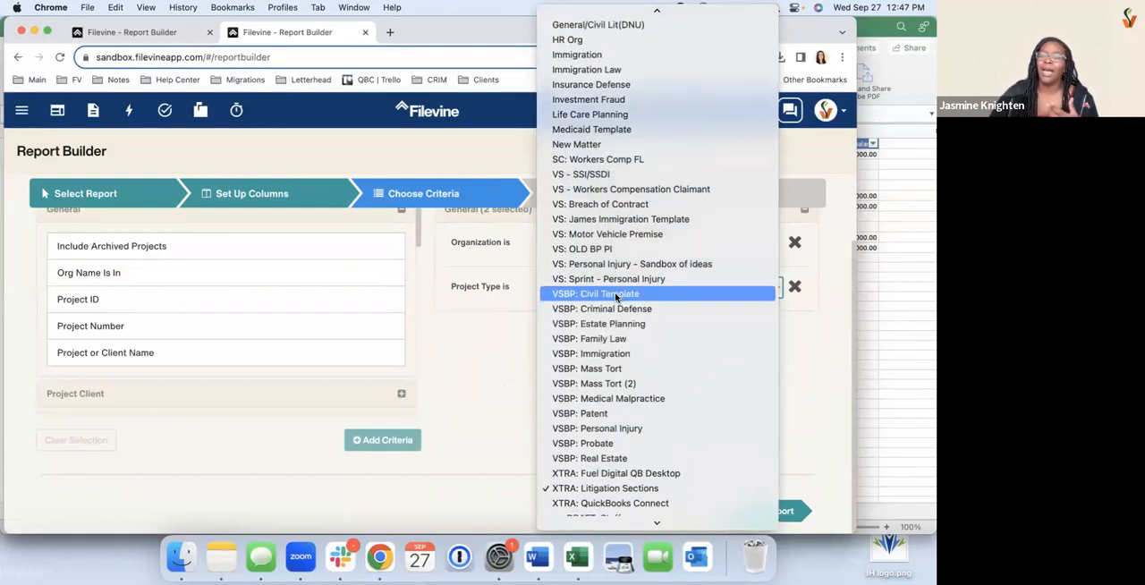
scroll(616, 296, "up", 2)
scroll(616, 298, "down", 3)
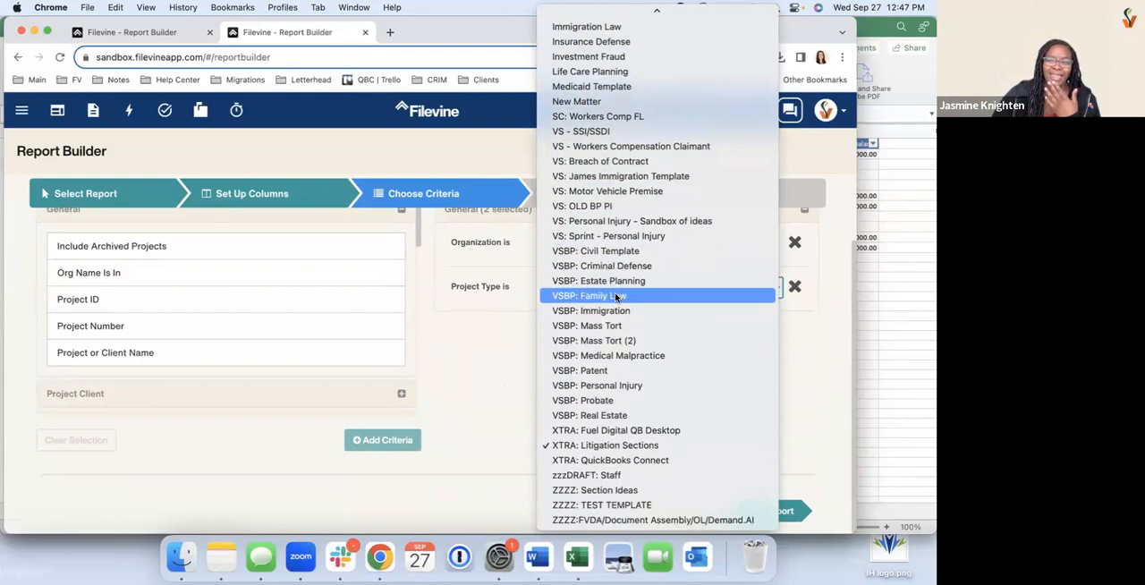
left_click(486, 439)
scroll(600, 426, "up", 2)
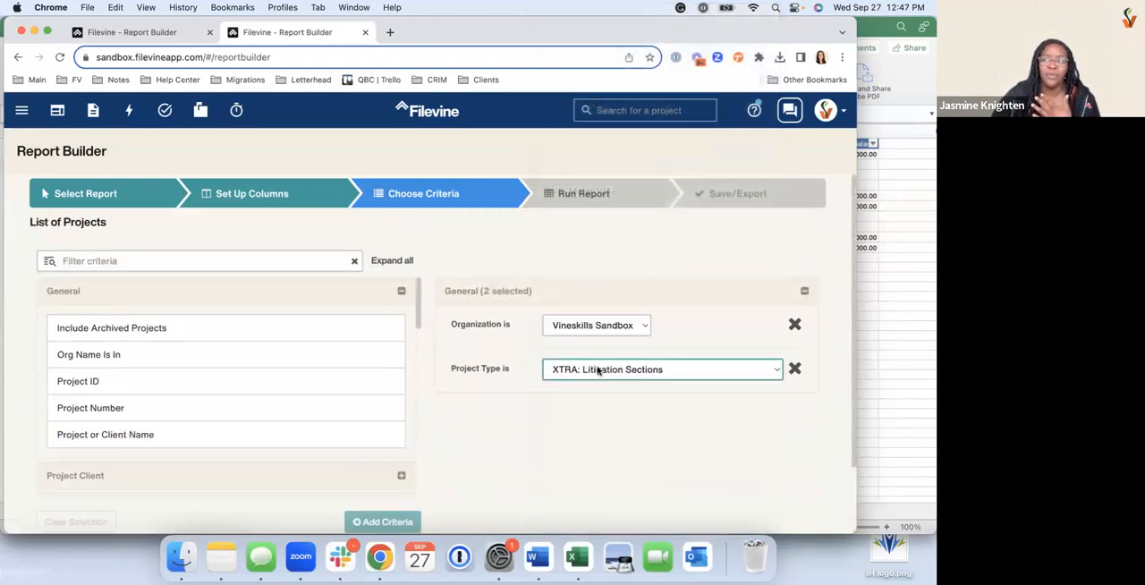
left_click(583, 202)
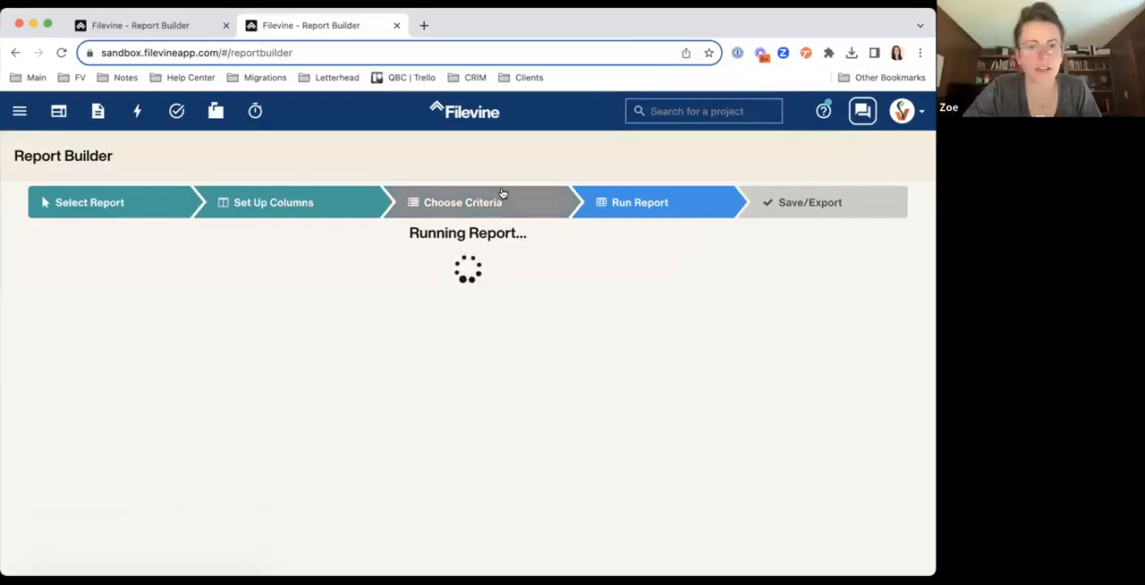
Switch to the open Demo List of VSBP Personal Injury report and bring up its save and export options
left_click(101, 203)
left_click(187, 21)
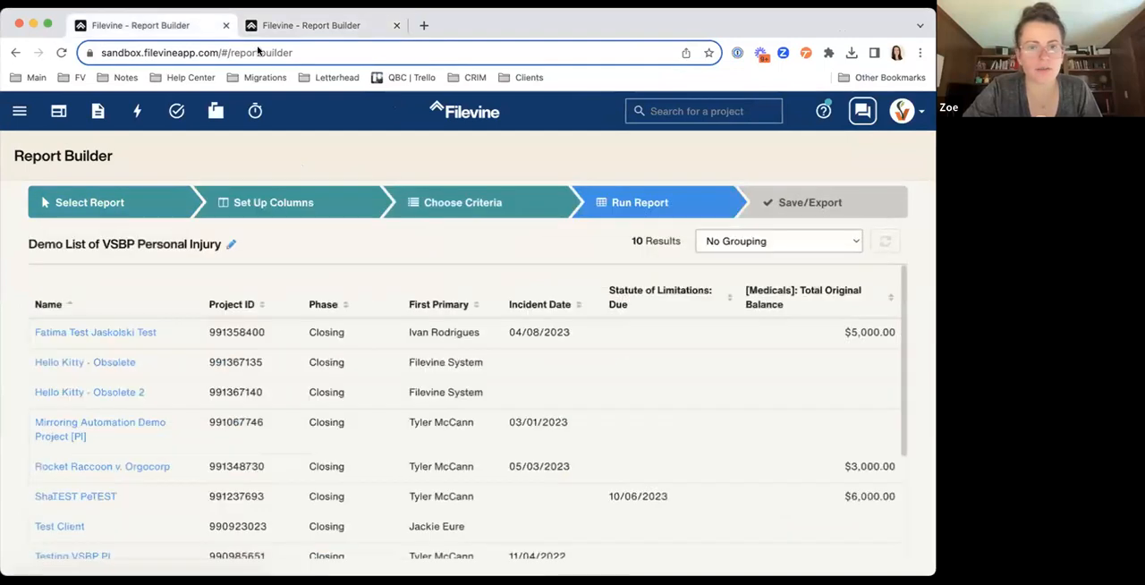
left_click(758, 217)
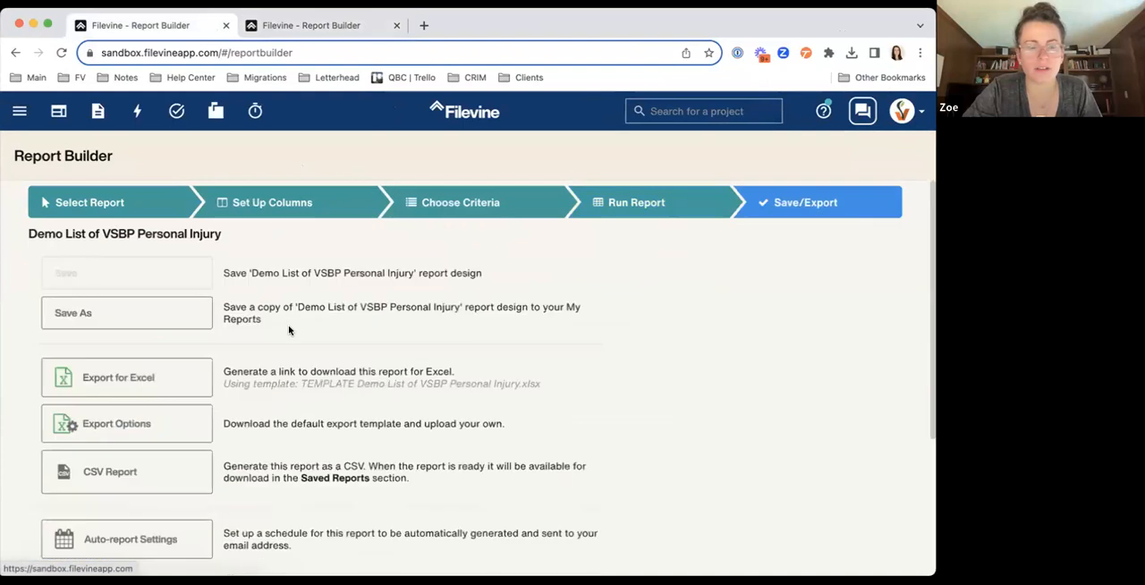
scroll(289, 330, "down", 2)
scroll(289, 330, "down", 2)
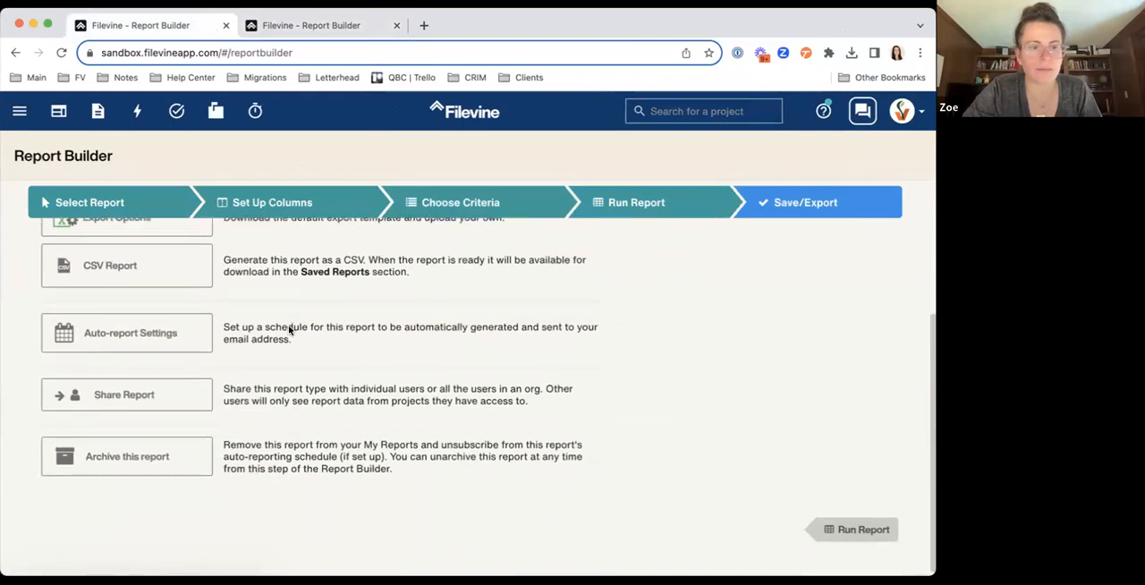
Open the report's auto-report settings and set the schedule frequency to Weekly
left_click(337, 331)
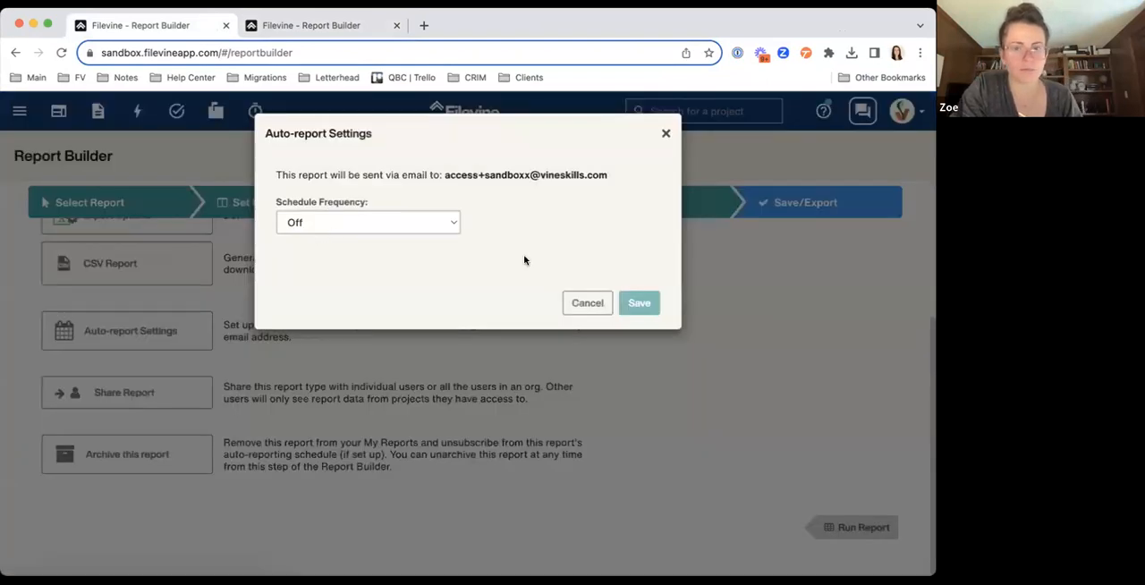
left_click(372, 225)
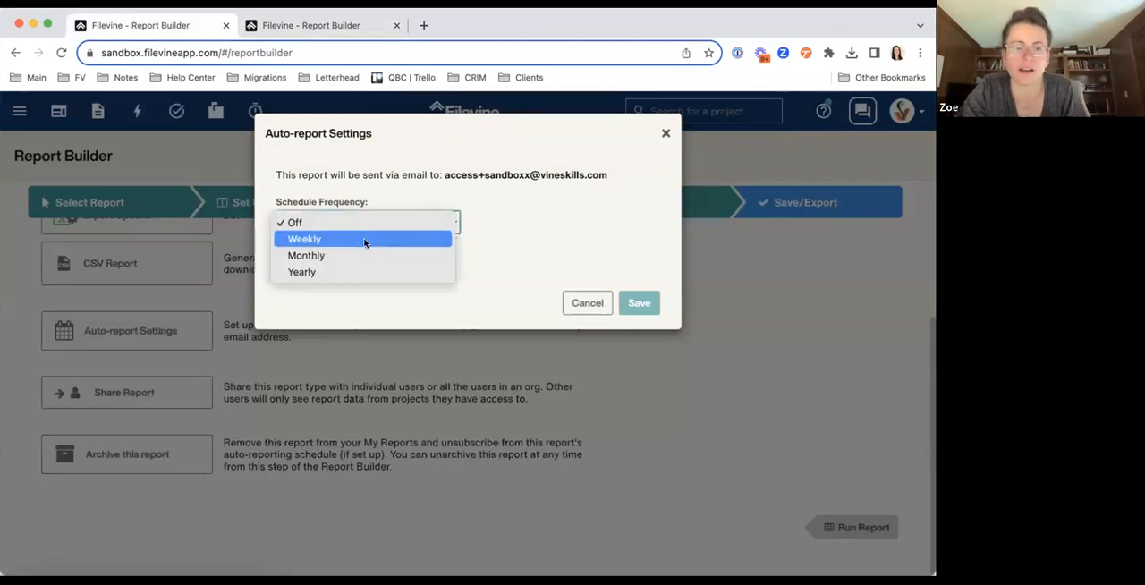
left_click(364, 240)
left_click(343, 222)
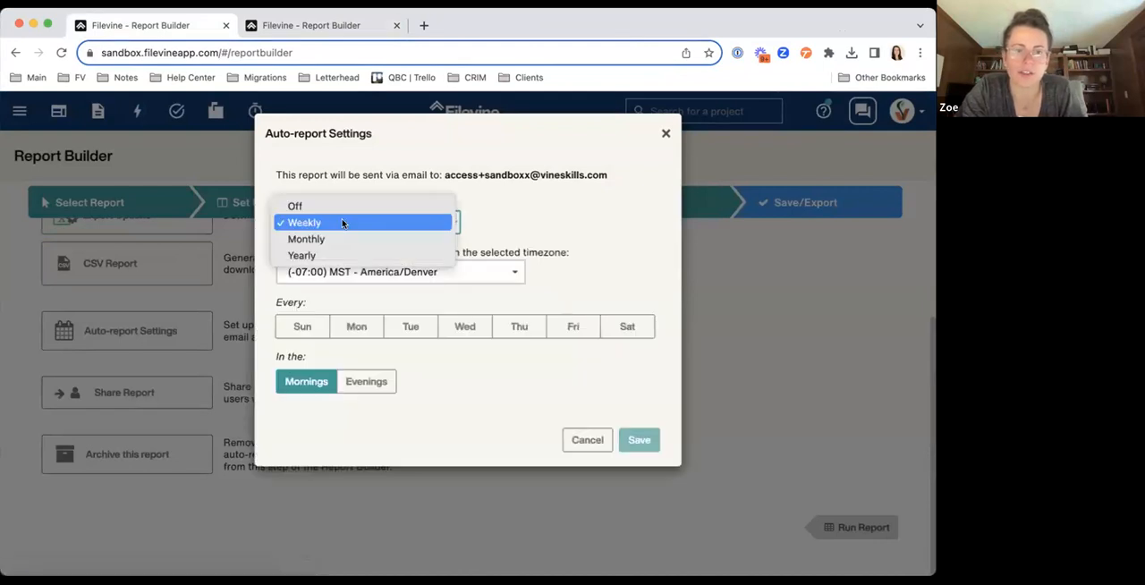
left_click(602, 217)
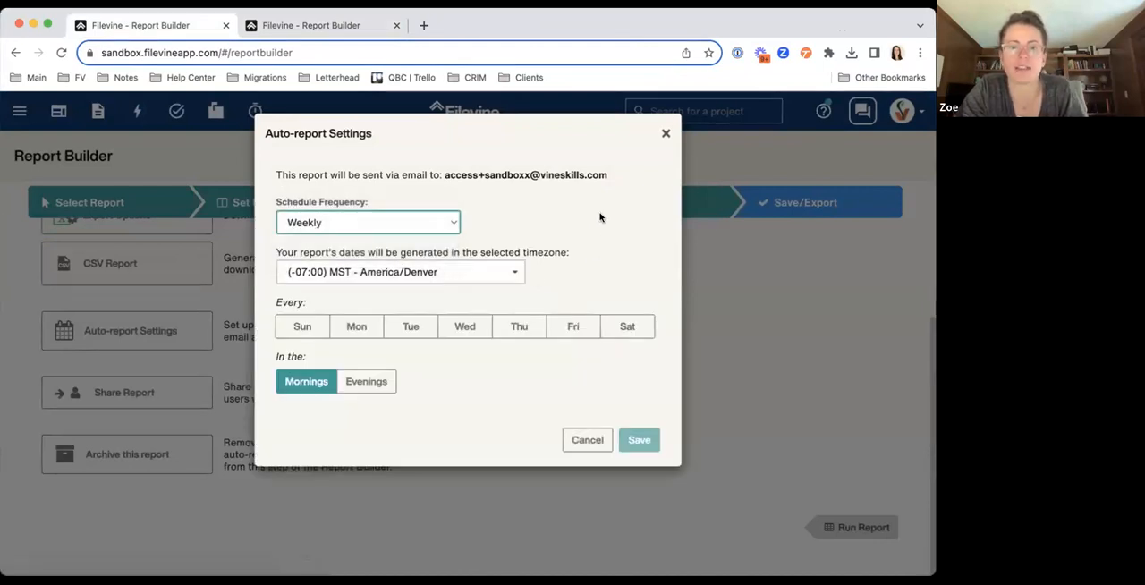
Try Monday through Friday as the weekly delivery days, and replace them with Sunday evenings
left_click(354, 328)
left_click(409, 328)
left_click(483, 330)
left_click(517, 328)
left_click(571, 328)
left_click(357, 324)
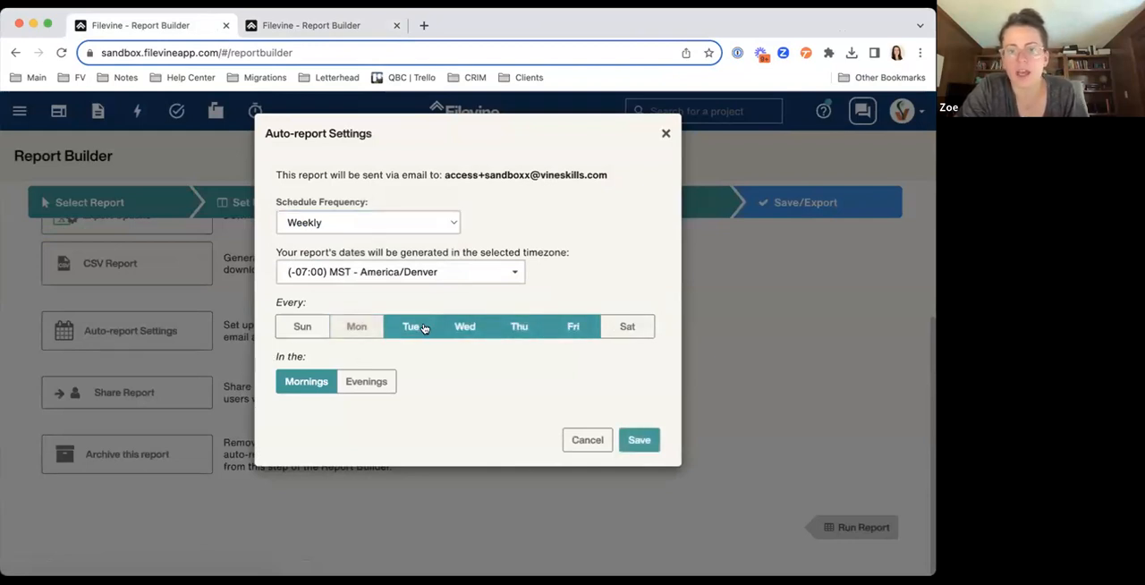
left_click(411, 327)
left_click(464, 327)
left_click(518, 327)
left_click(567, 329)
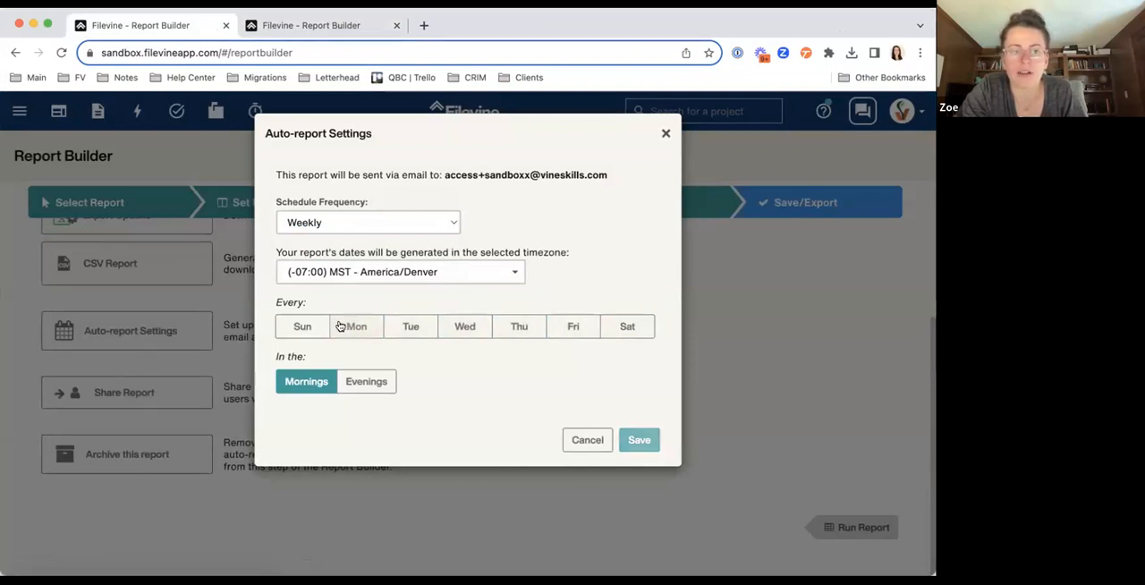
left_click(304, 327)
left_click(355, 387)
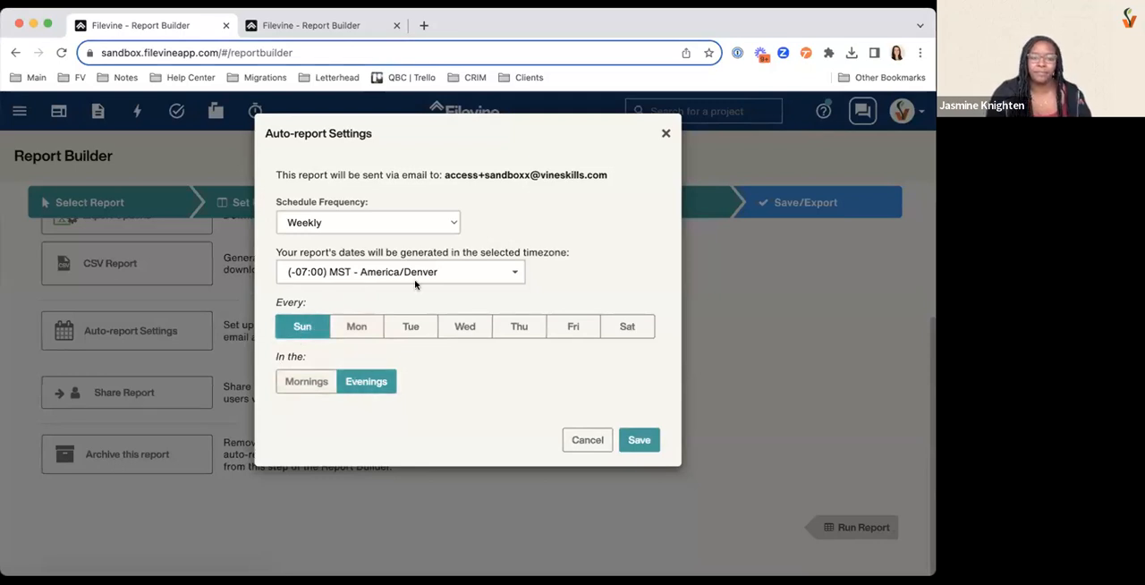
Set the schedule frequency to Monthly and toggle the delivery time to Mornings and back to Evenings
left_click(306, 226)
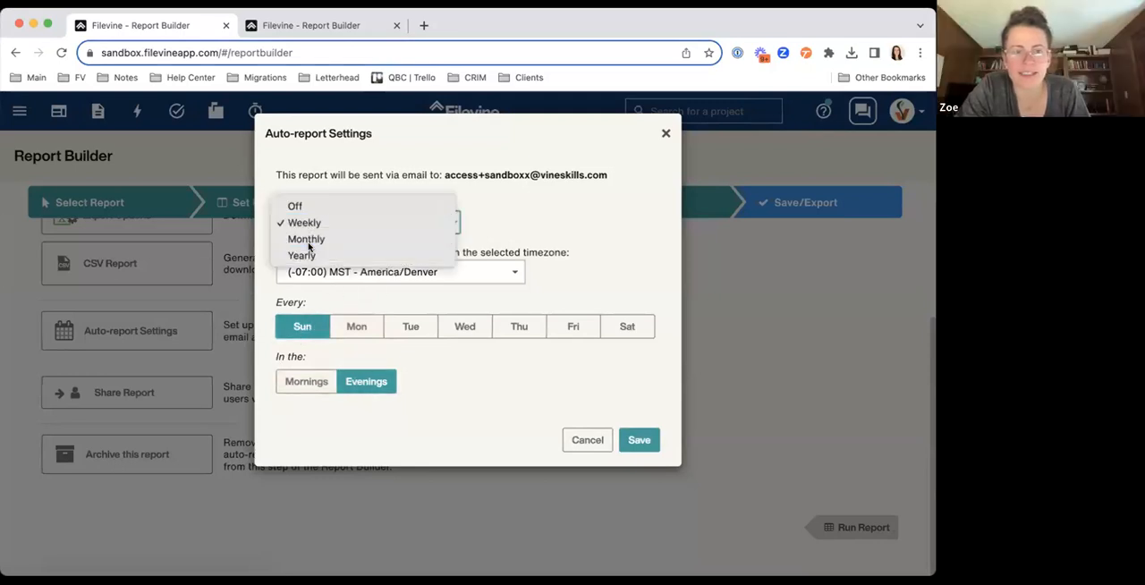
left_click(307, 241)
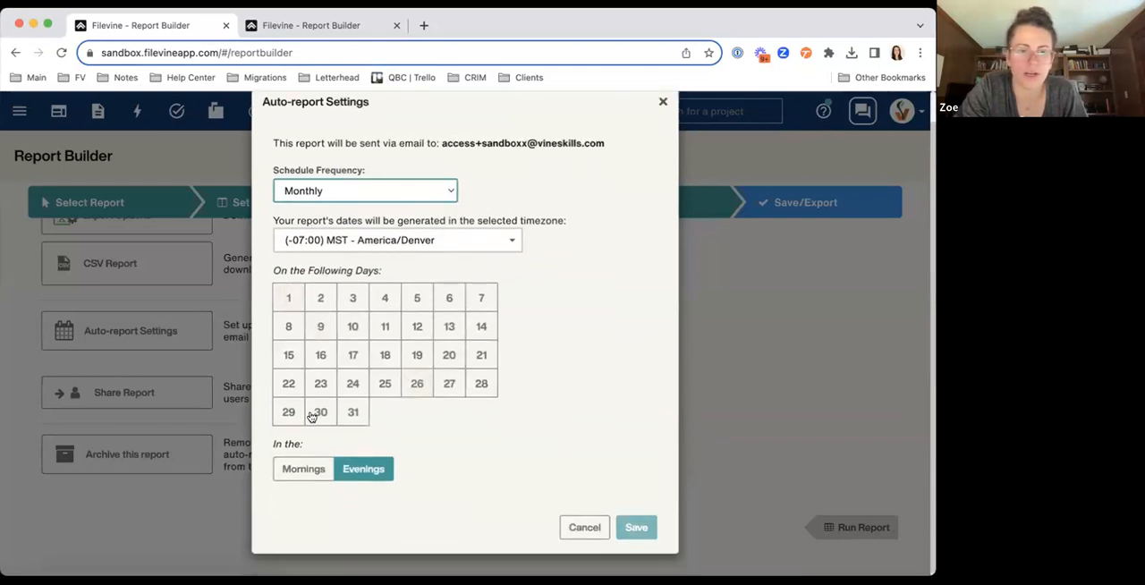
left_click(293, 479)
left_click(374, 476)
Set the schedule frequency to Yearly for January, February, May and June, and highlight the recipient's email address
left_click(363, 192)
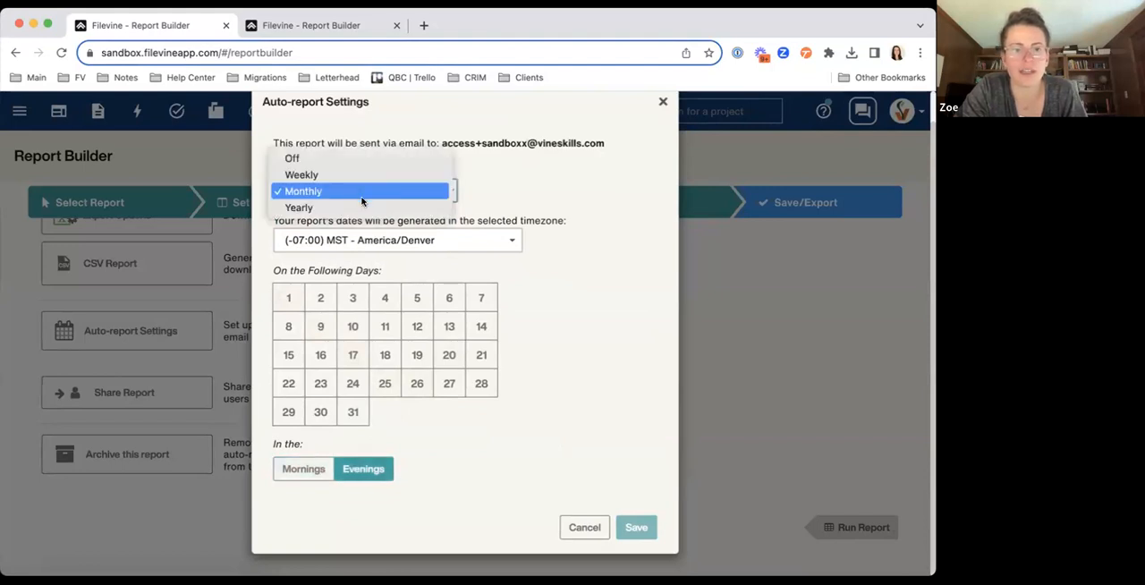
left_click(363, 208)
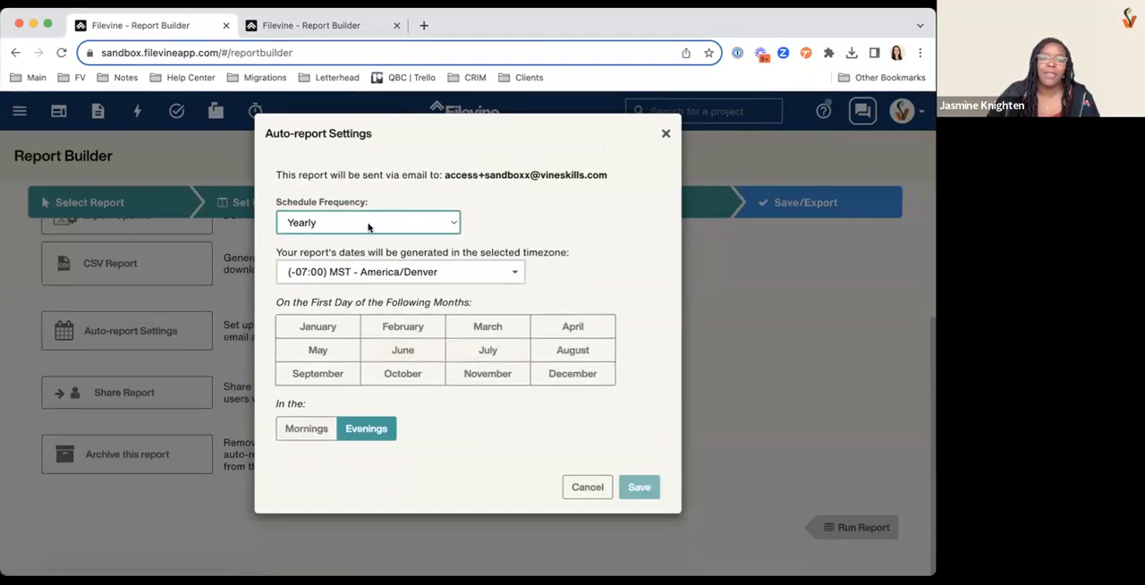
left_click(370, 225)
left_click(333, 324)
left_click(333, 326)
left_click(380, 327)
left_click(388, 350)
left_click(338, 357)
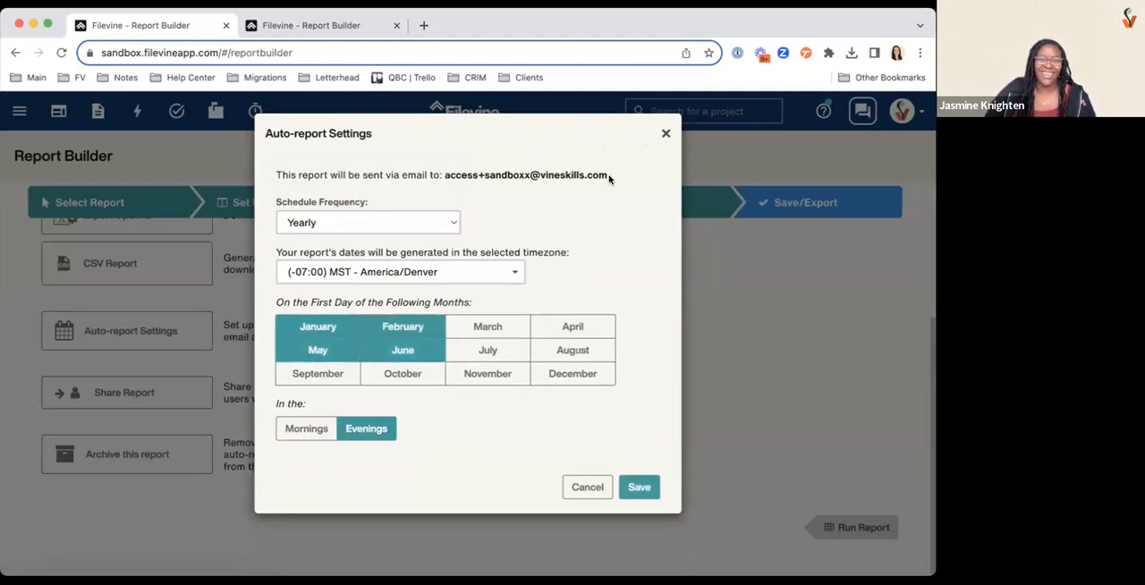
left_click_drag(608, 177, 444, 175)
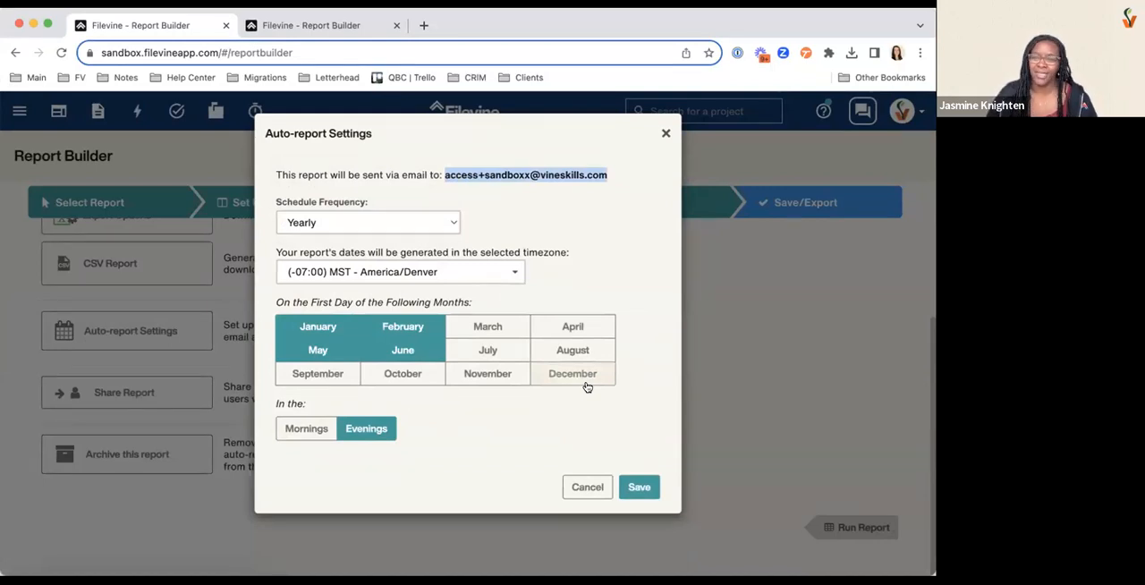
Clear all selected months from the yearly schedule
left_click(399, 350)
left_click(325, 352)
left_click(403, 332)
left_click(417, 332)
left_click(472, 332)
left_click(411, 332)
left_click(490, 332)
left_click(326, 329)
Set the schedule frequency to Monthly with delivery on day 1
left_click(403, 223)
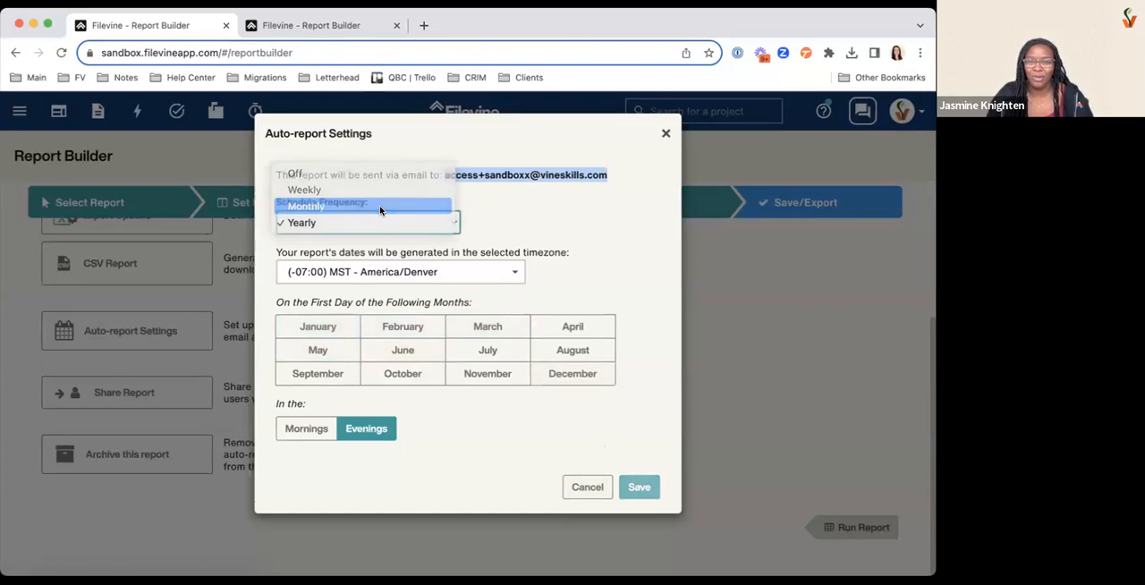
left_click(380, 209)
left_click(288, 330)
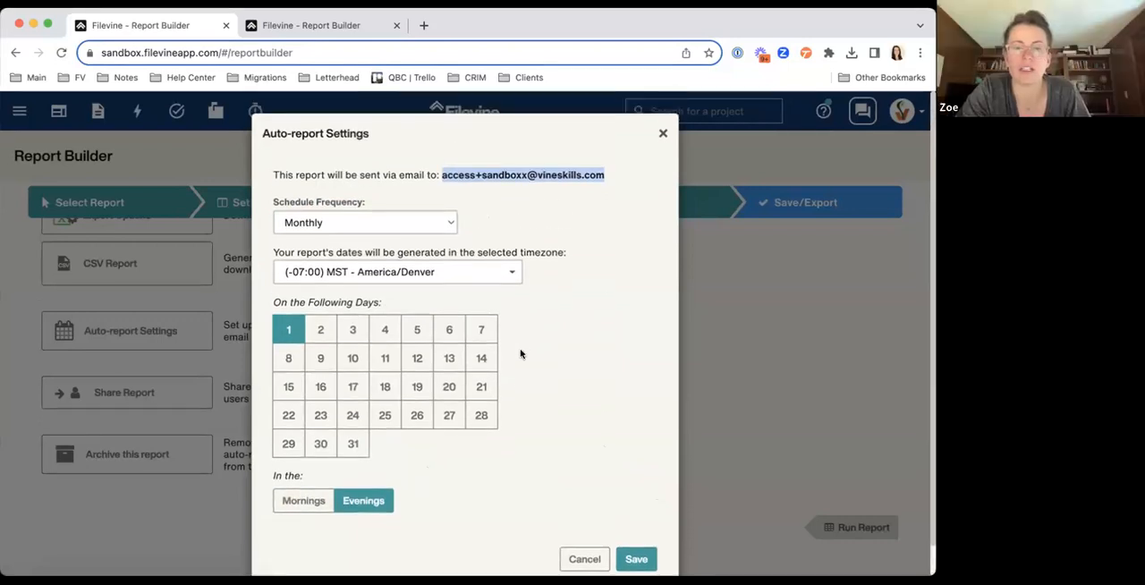
Review the recipient's email address and the monthly schedule, and close the auto-report settings without saving
left_click(441, 171)
left_click_drag(440, 174, 618, 179)
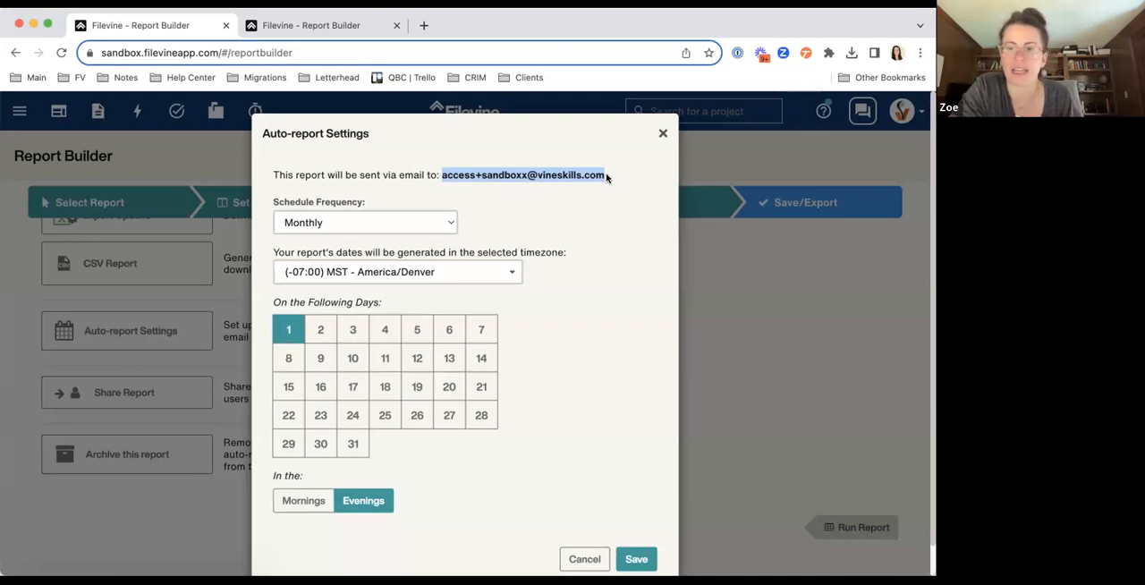
scroll(641, 246, "down", 1)
scroll(641, 245, "up", 1)
scroll(641, 245, "down", 1)
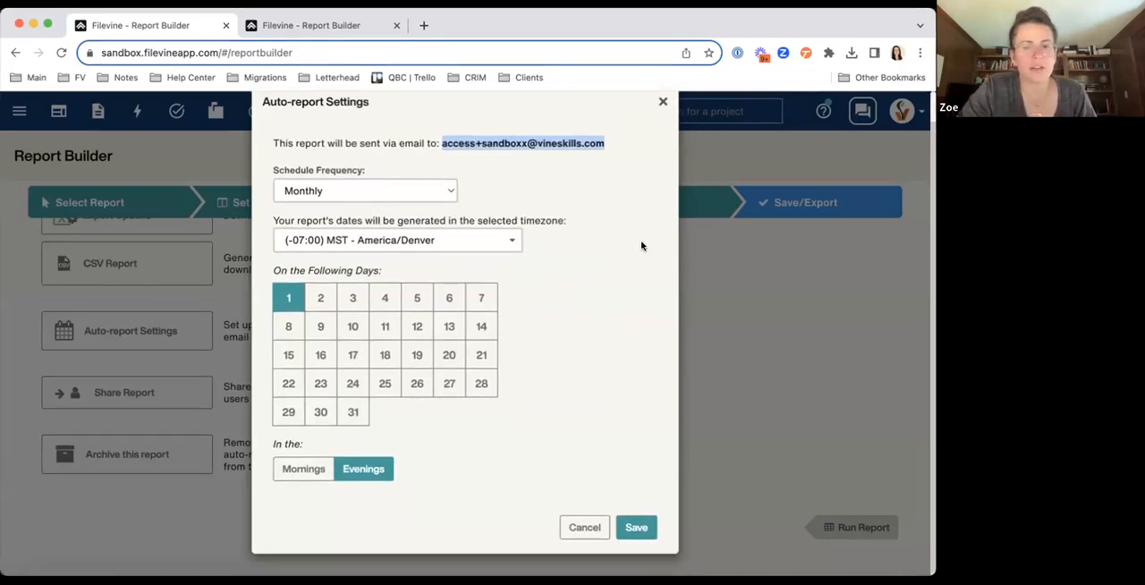
scroll(519, 211, "up", 1)
scroll(519, 211, "down", 1)
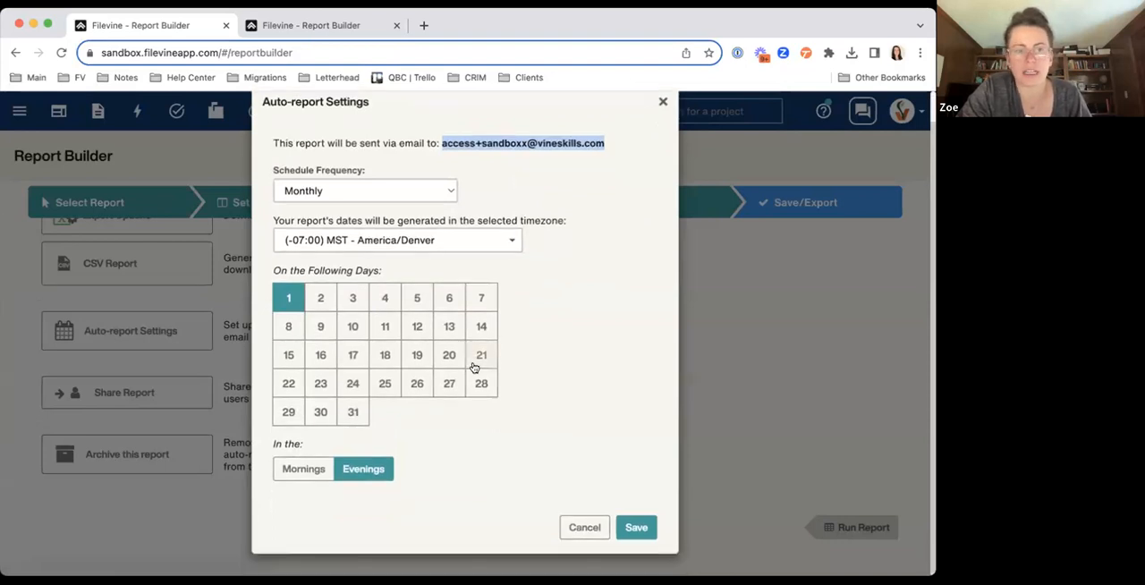
scroll(530, 383, "up", 1)
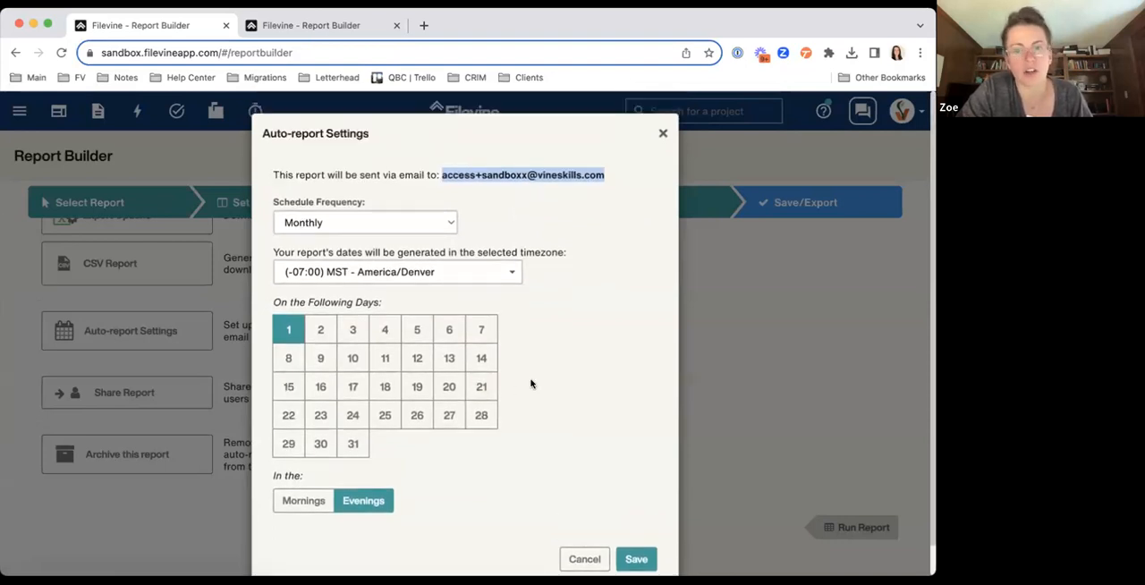
scroll(530, 384, "down", 1)
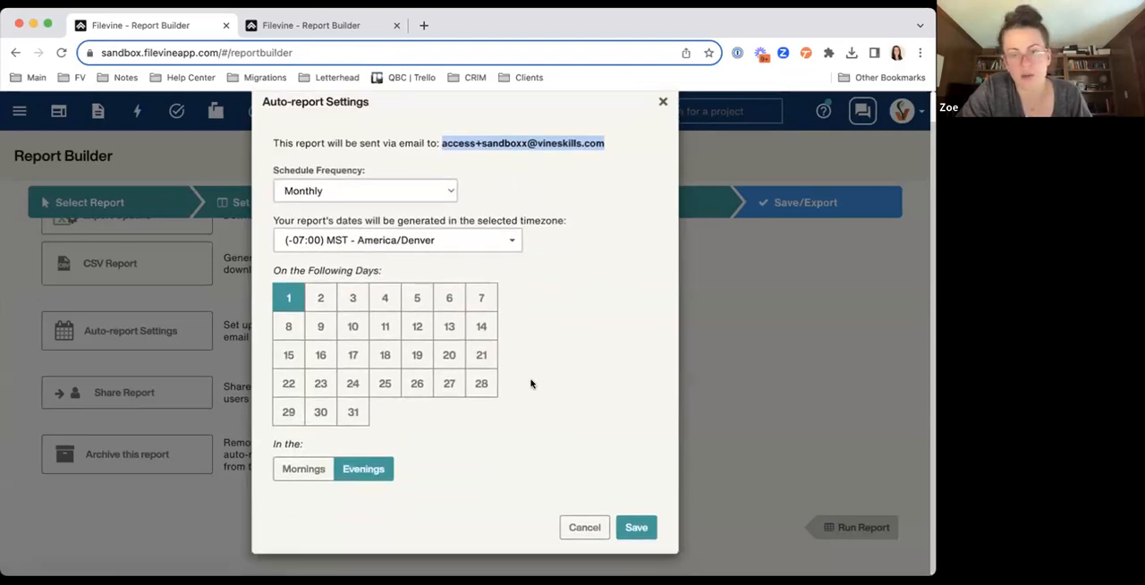
left_click(585, 528)
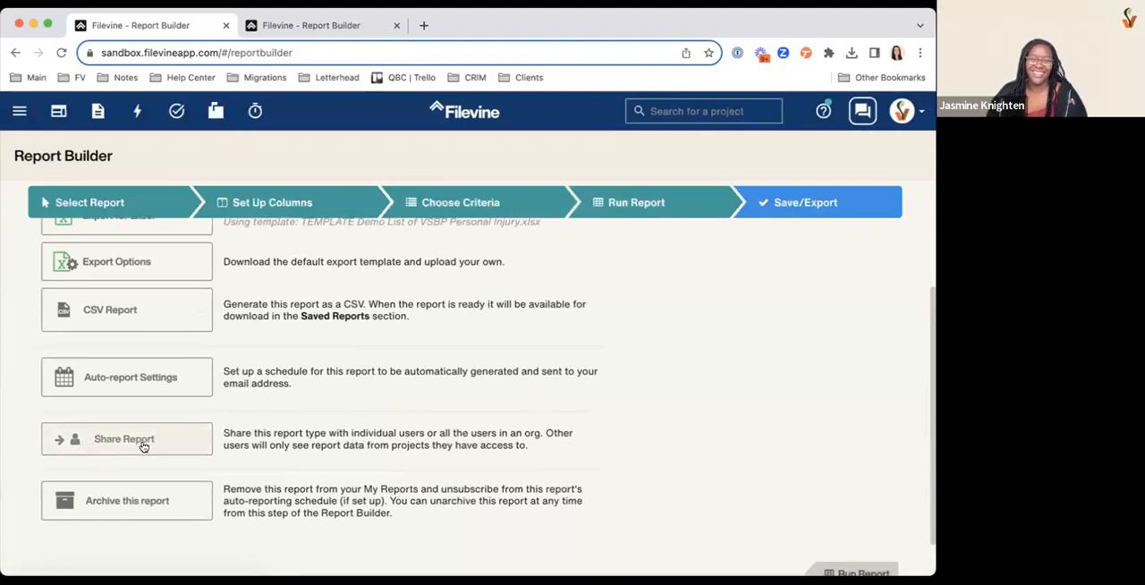
Open the sharing options of the report, examine the shareable orgs and users, and close them without sharing
scroll(110, 435, "up", 3)
scroll(239, 386, "down", 3)
scroll(251, 384, "up", 3)
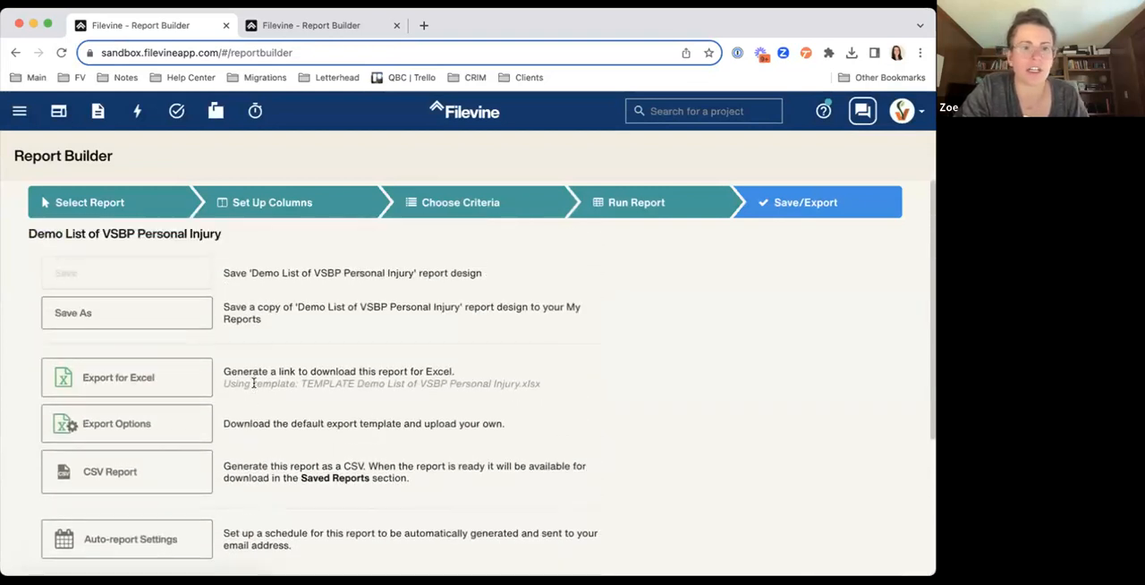
scroll(253, 383, "down", 4)
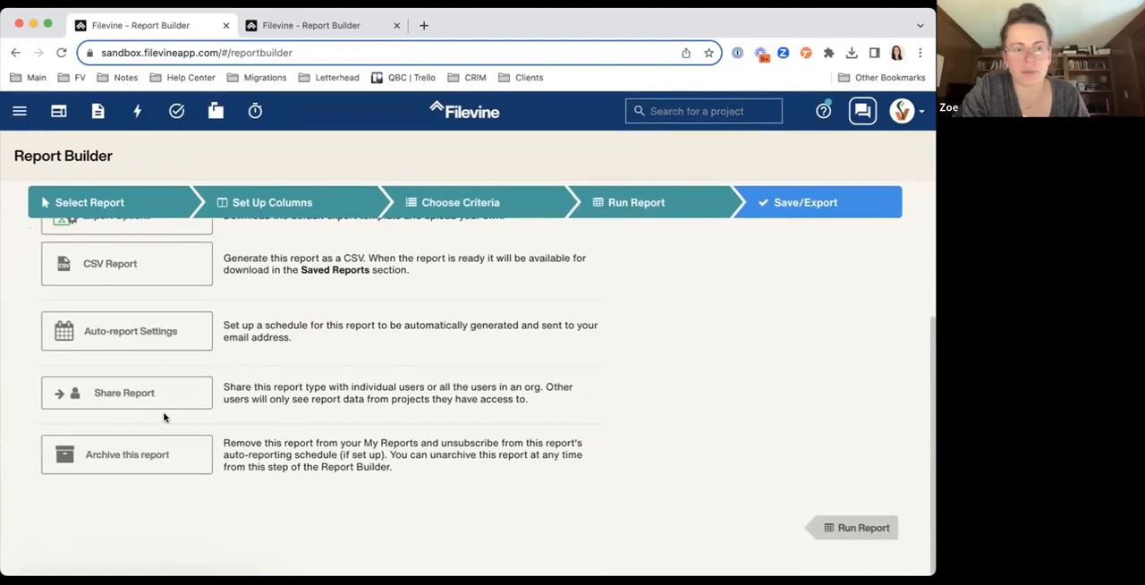
left_click(123, 398)
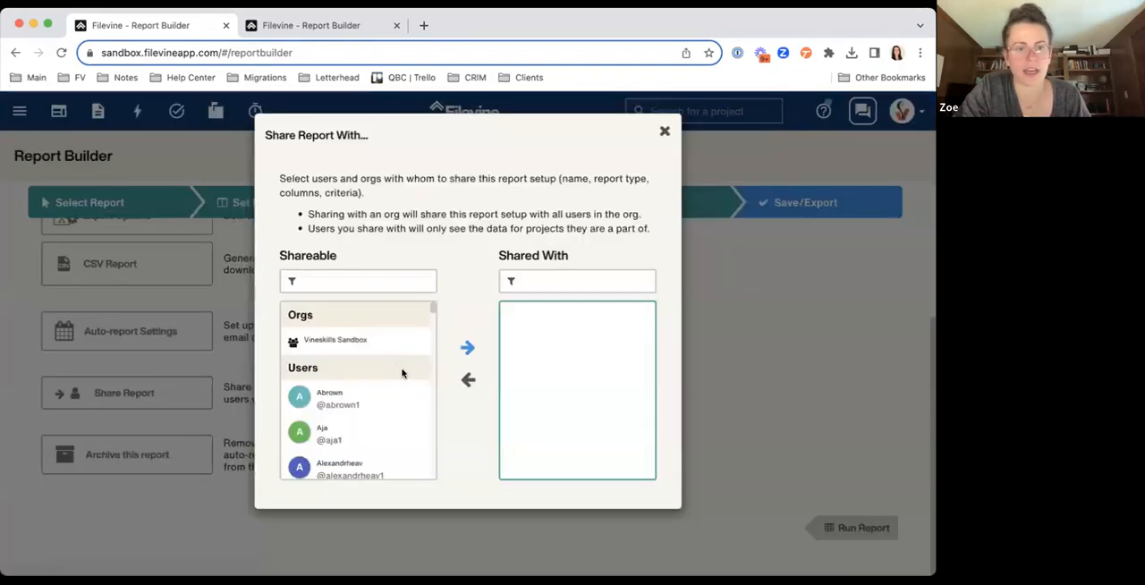
scroll(402, 373, "down", 4)
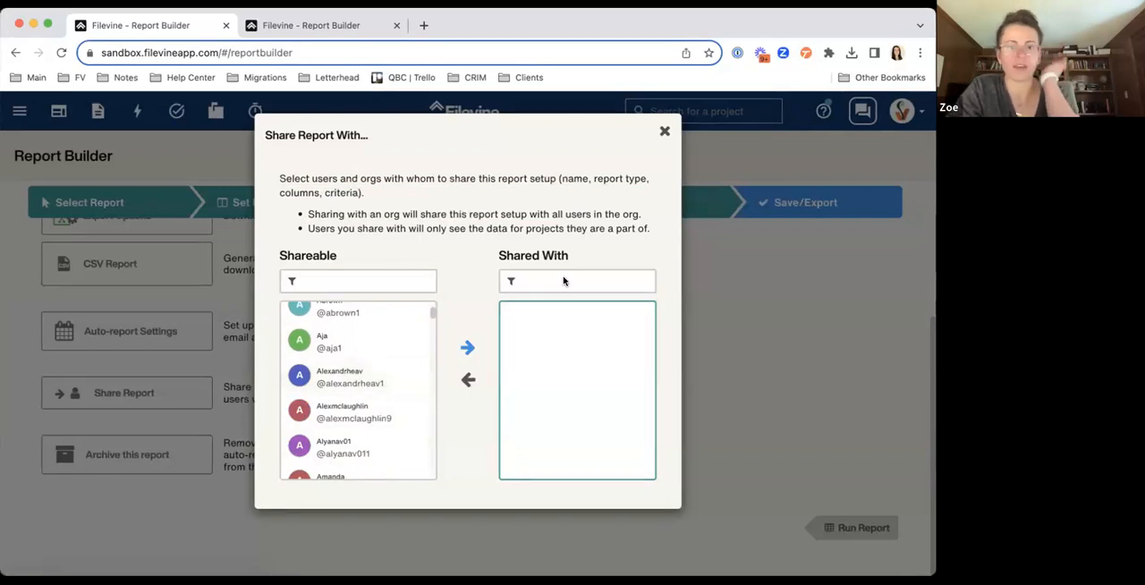
left_click(664, 130)
scroll(385, 343, "up", 5)
scroll(386, 342, "down", 3)
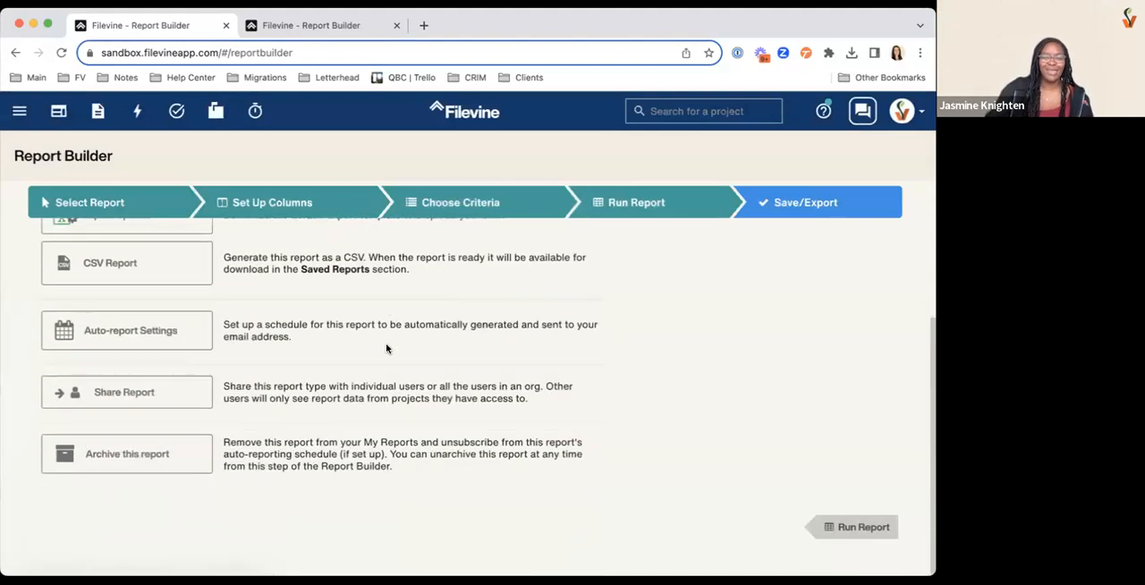